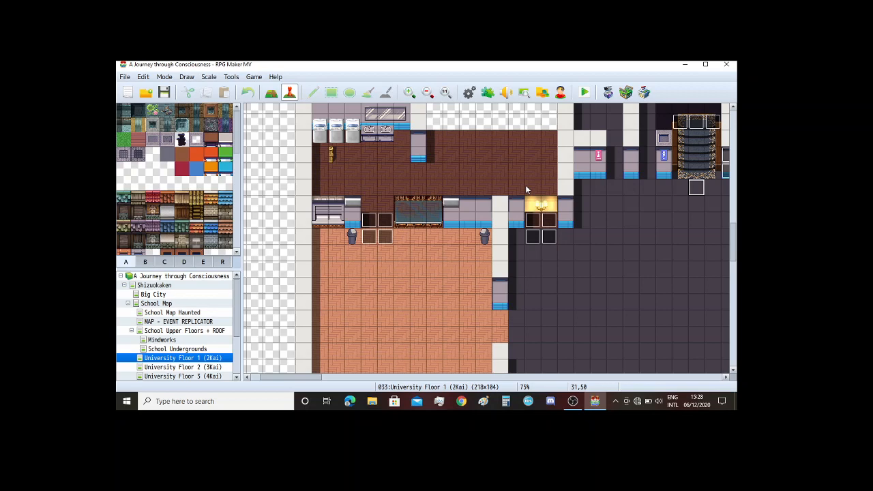
Step: Look through tilesets B, C, D and E for kitchen furniture such as a sink, and switch to map editing mode
{"action": "scroll", "coordinate": [525, 184], "scroll_direction": "up", "scroll_amount": 3}
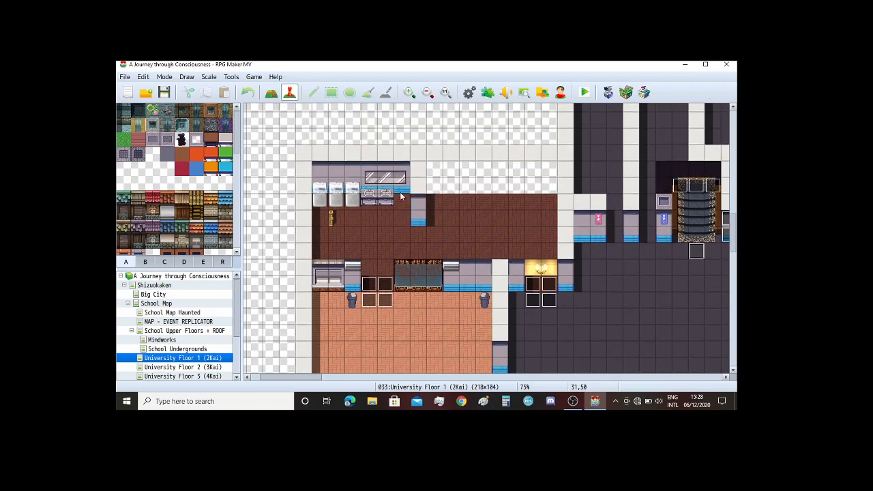
{"action": "left_click", "coordinate": [145, 262]}
{"action": "left_click", "coordinate": [203, 262]}
{"action": "scroll", "coordinate": [203, 210], "scroll_direction": "up", "scroll_amount": 2}
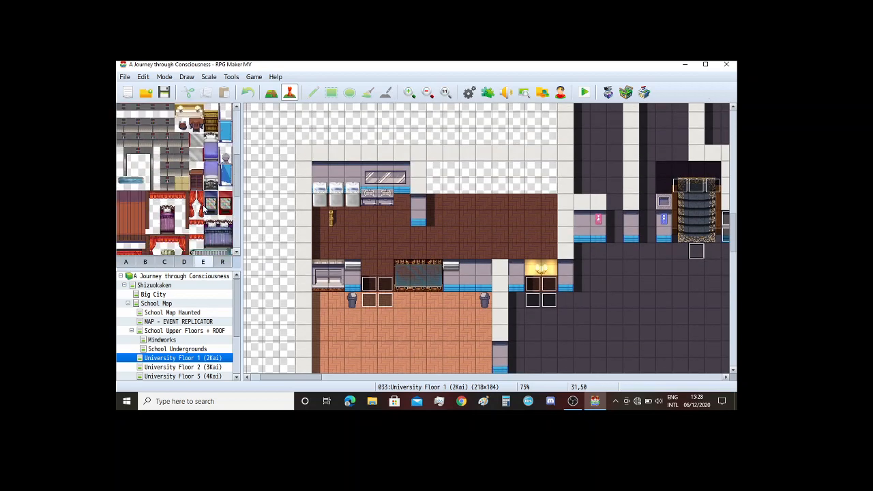
{"action": "scroll", "coordinate": [204, 210], "scroll_direction": "up", "scroll_amount": 4}
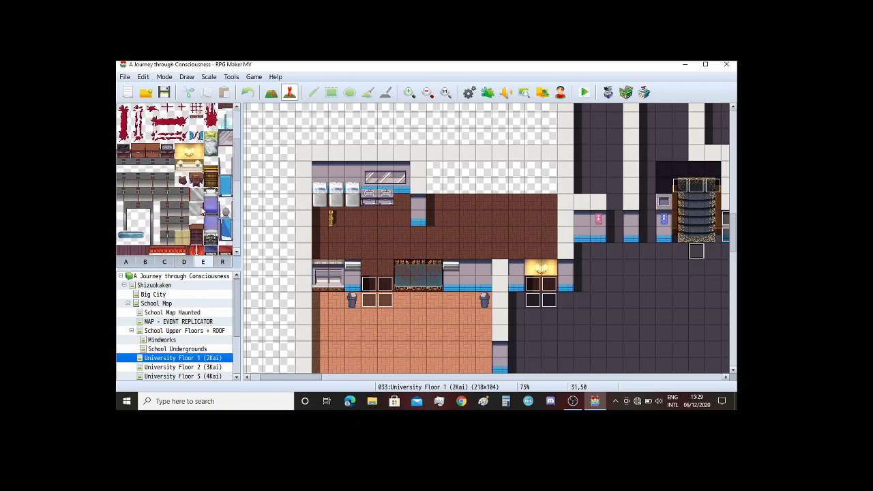
{"action": "scroll", "coordinate": [202, 210], "scroll_direction": "up", "scroll_amount": 6}
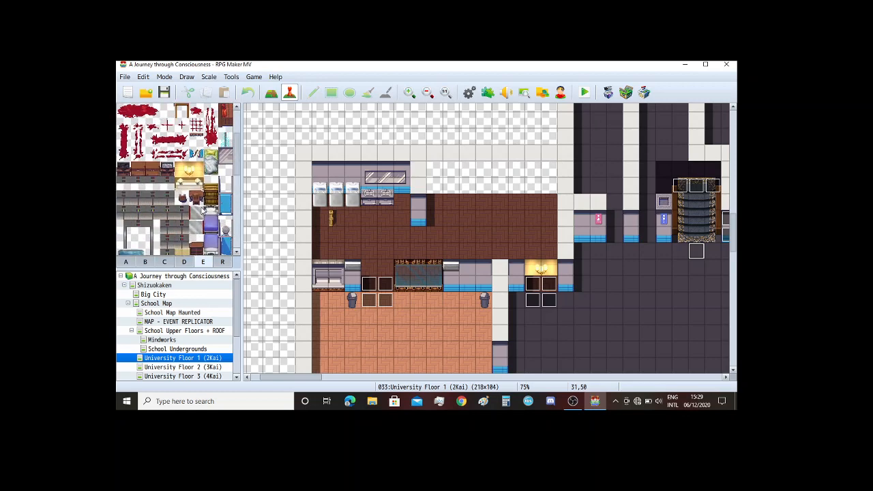
{"action": "left_click", "coordinate": [184, 266]}
{"action": "scroll", "coordinate": [181, 225], "scroll_direction": "down", "scroll_amount": 2}
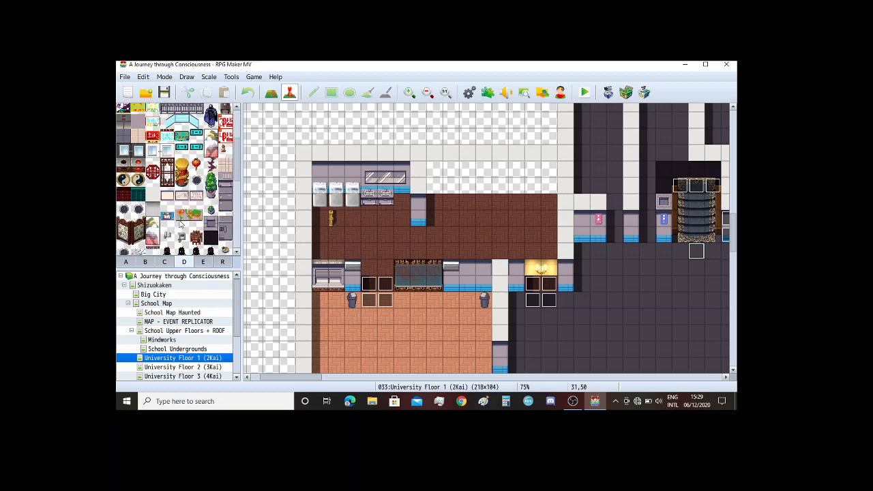
{"action": "scroll", "coordinate": [180, 224], "scroll_direction": "down", "scroll_amount": 8}
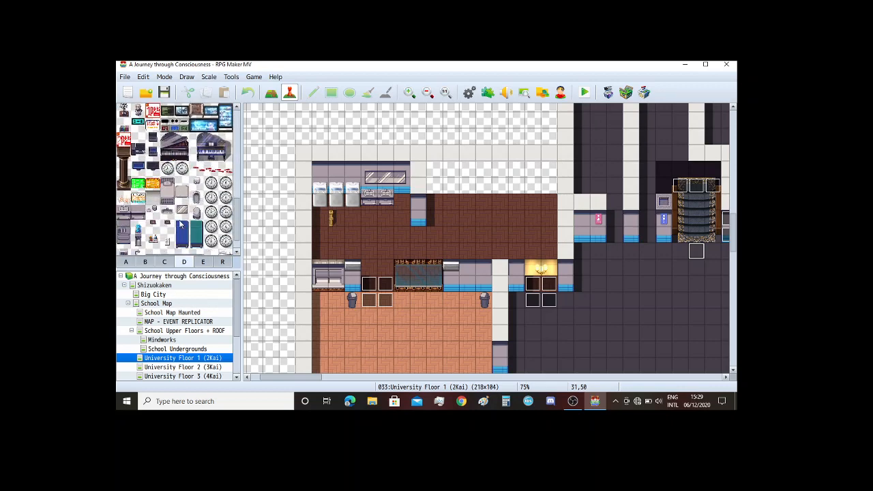
{"action": "scroll", "coordinate": [181, 224], "scroll_direction": "down", "scroll_amount": 2}
{"action": "left_click", "coordinate": [164, 262]}
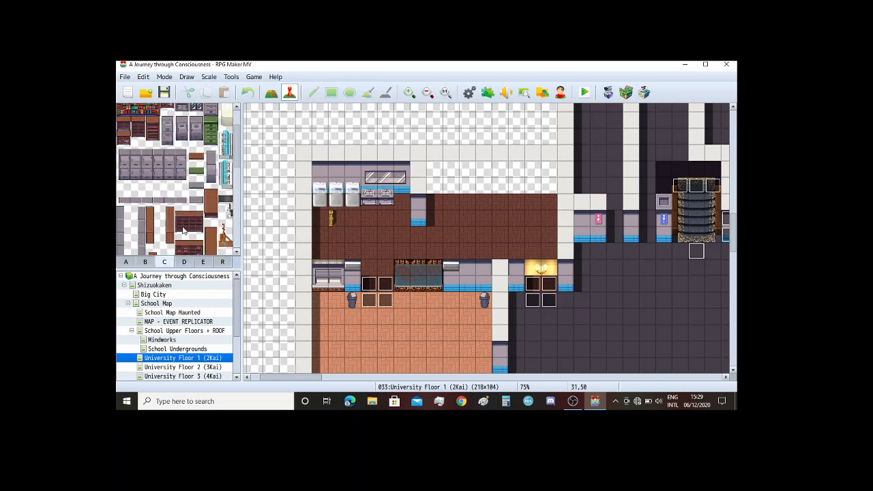
{"action": "scroll", "coordinate": [183, 231], "scroll_direction": "down", "scroll_amount": 10}
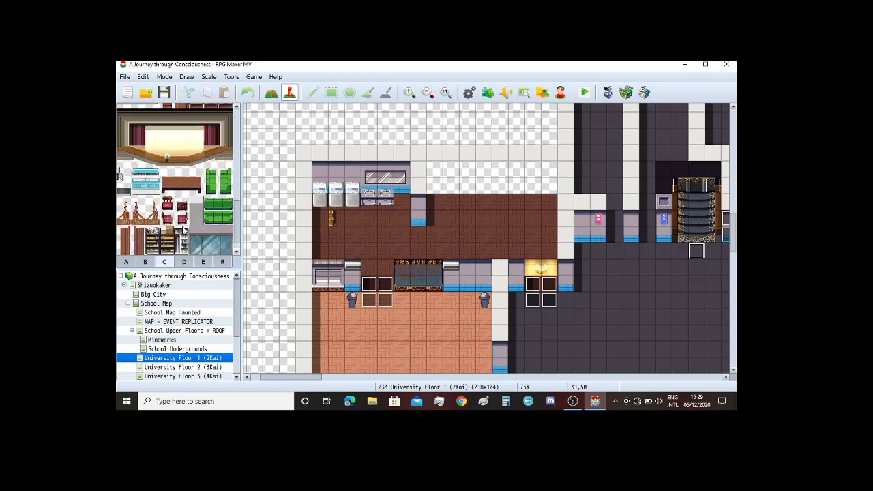
{"action": "scroll", "coordinate": [183, 230], "scroll_direction": "down", "scroll_amount": 1}
{"action": "left_click", "coordinate": [187, 265]}
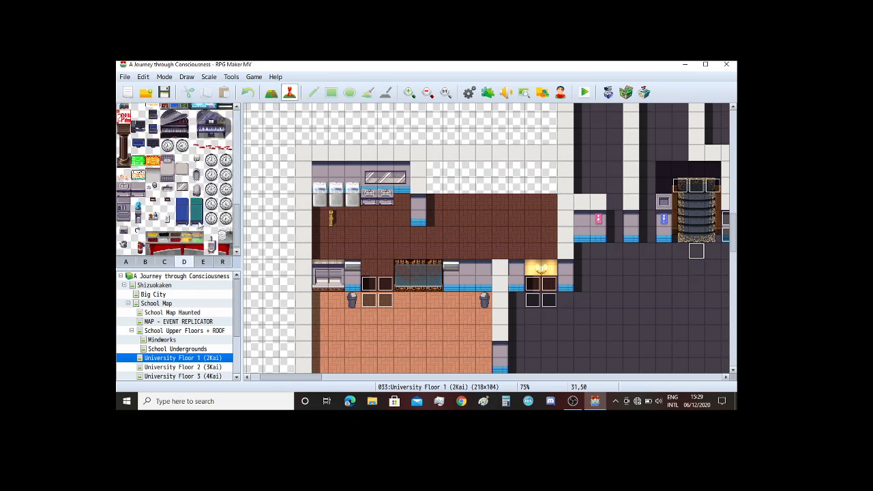
{"action": "scroll", "coordinate": [198, 224], "scroll_direction": "down", "scroll_amount": 10}
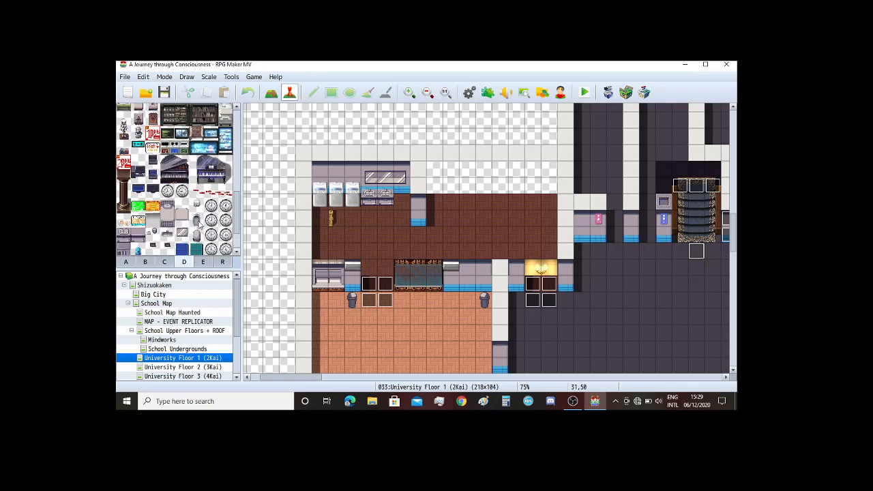
{"action": "scroll", "coordinate": [197, 224], "scroll_direction": "down", "scroll_amount": 10}
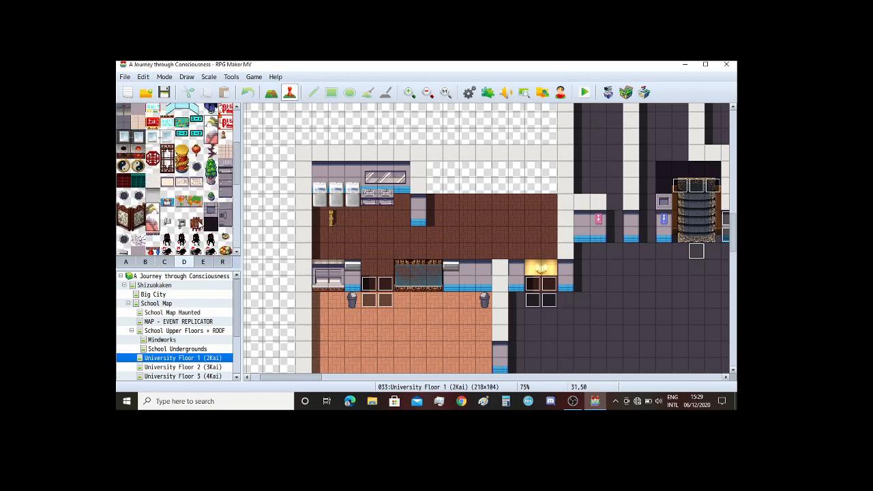
{"action": "scroll", "coordinate": [198, 224], "scroll_direction": "down", "scroll_amount": 10}
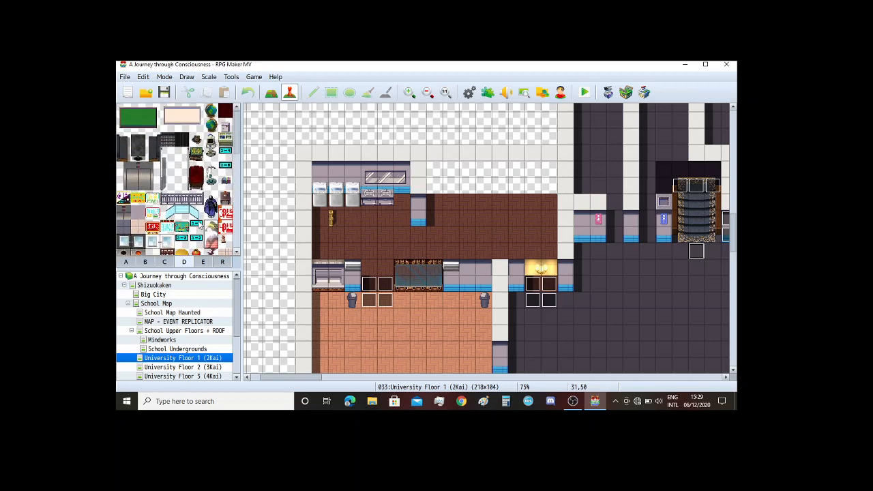
{"action": "scroll", "coordinate": [197, 224], "scroll_direction": "down", "scroll_amount": 10}
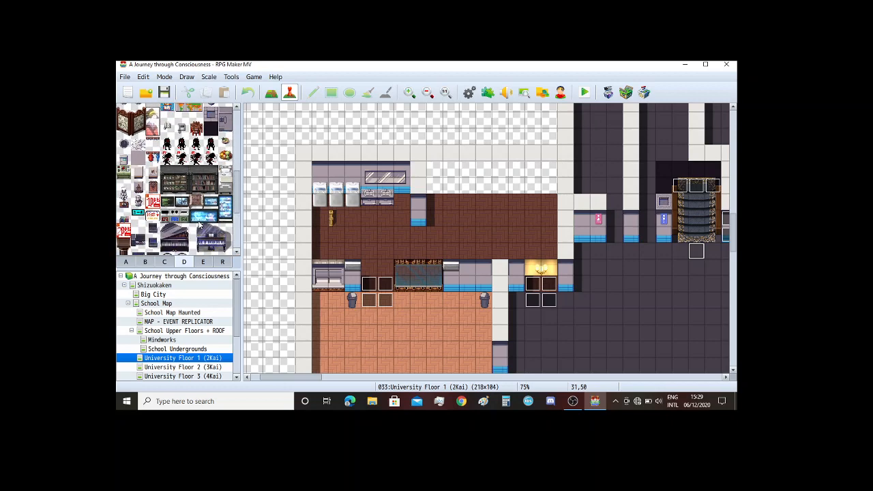
{"action": "scroll", "coordinate": [198, 224], "scroll_direction": "down", "scroll_amount": 1}
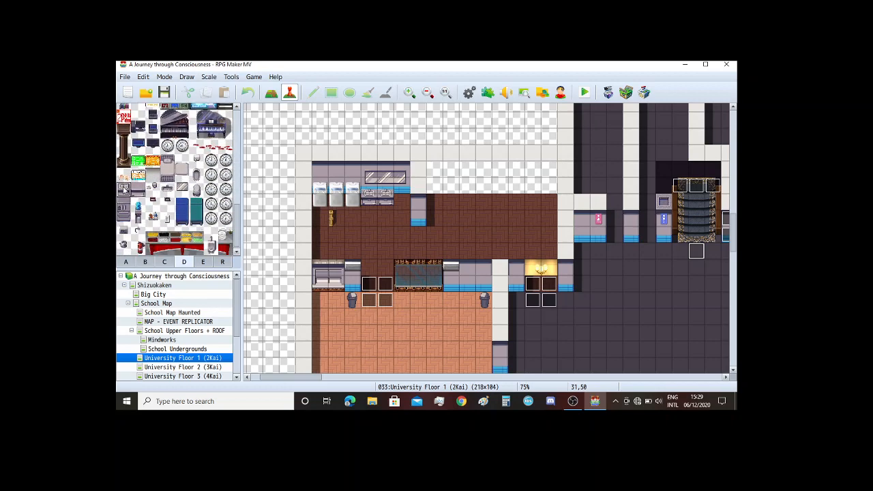
{"action": "left_click", "coordinate": [271, 92]}
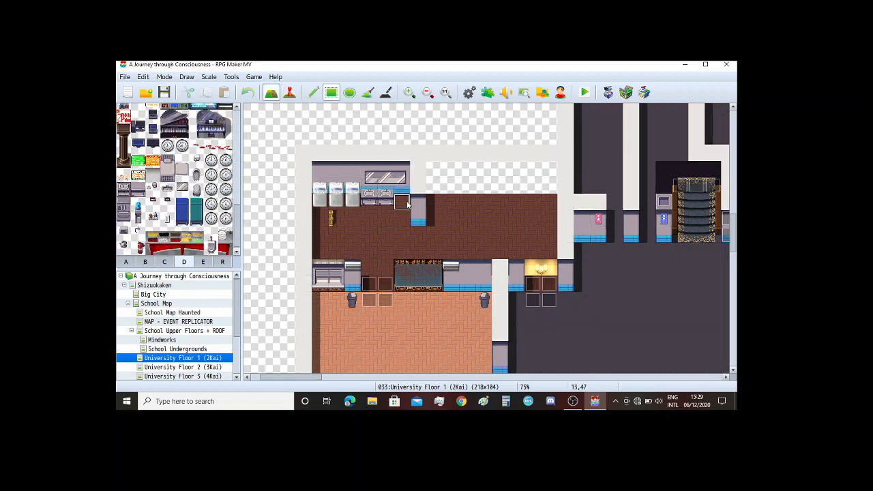
Step: Try a single-tile sink from tileset D beside the two existing sinks, and undo the placement
{"action": "left_click", "coordinate": [401, 201]}
{"action": "scroll", "coordinate": [383, 202], "scroll_direction": "up", "scroll_amount": 2, "text": "ctrl"}
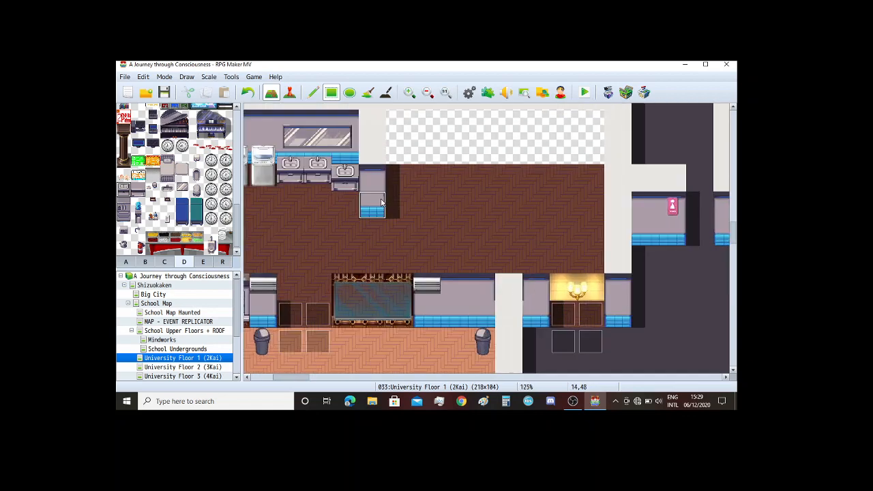
{"action": "key", "text": "ctrl+z"}
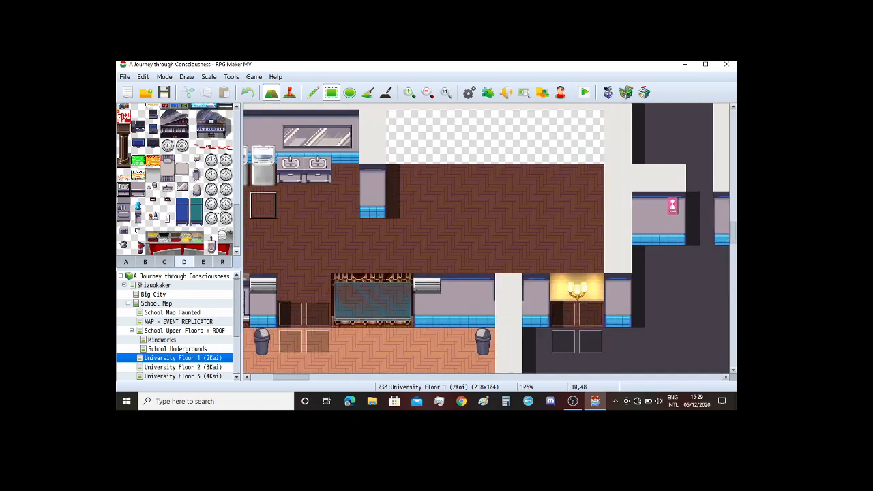
Step: Place the two-tile-high sink unit from tileset E in line with the two existing kitchen sinks, directly to their right
{"action": "left_click", "coordinate": [203, 262]}
{"action": "scroll", "coordinate": [204, 230], "scroll_direction": "down", "scroll_amount": 7}
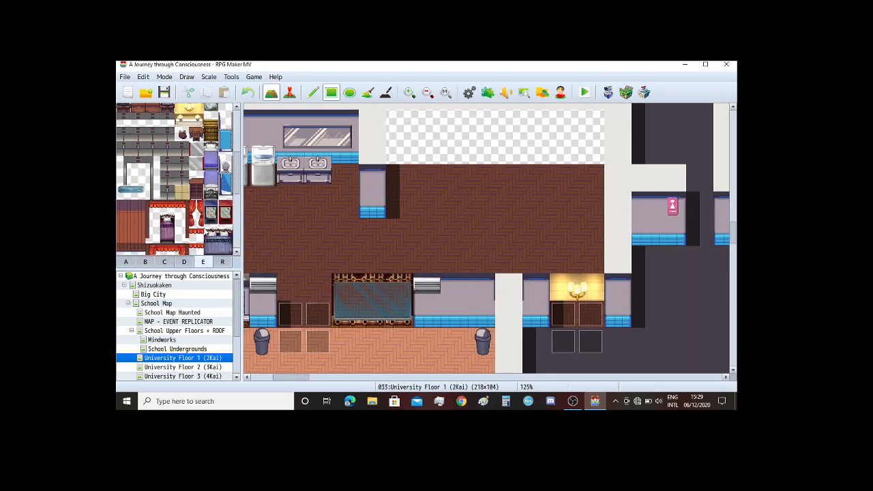
{"action": "left_click_drag", "start_coordinate": [213, 180], "coordinate": [213, 195]}
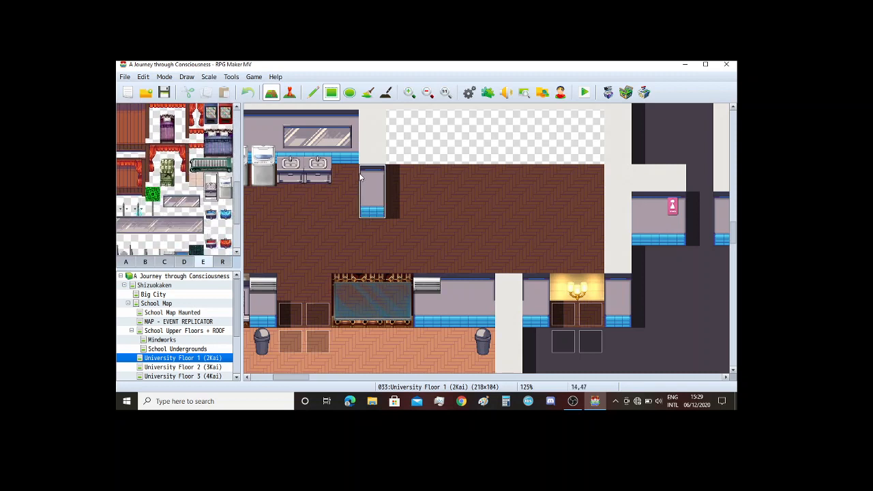
{"action": "left_click", "coordinate": [345, 154]}
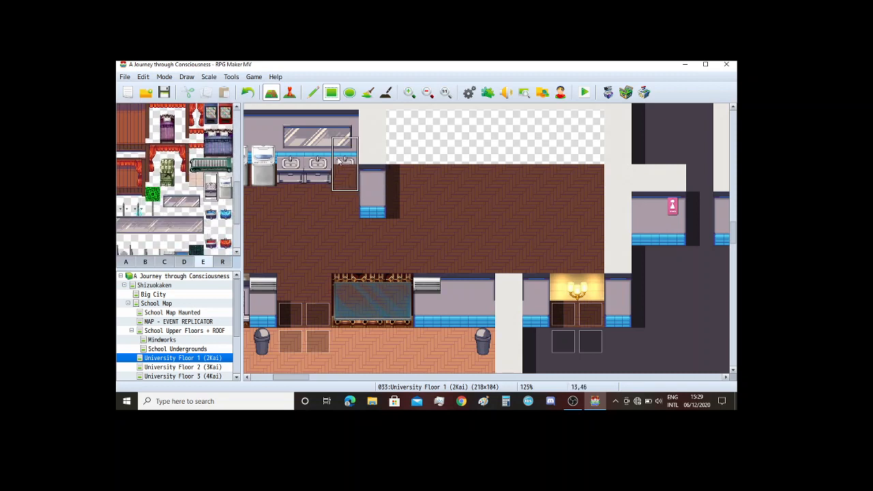
{"action": "left_click", "coordinate": [339, 161]}
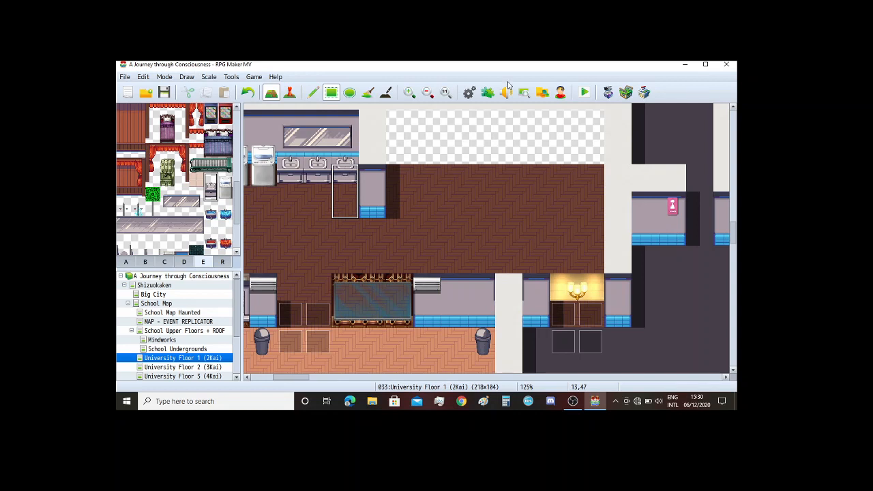
{"action": "scroll", "coordinate": [472, 199], "scroll_direction": "up", "scroll_amount": 3}
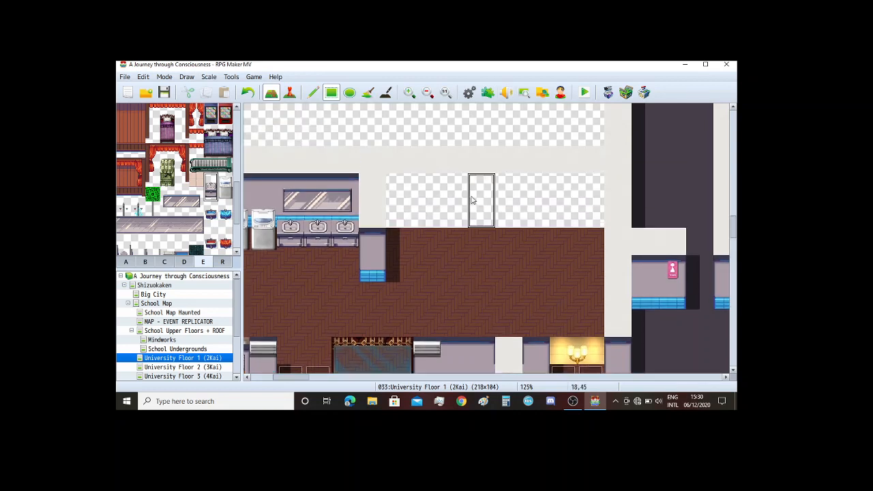
{"action": "scroll", "coordinate": [472, 199], "scroll_direction": "down", "scroll_amount": 7}
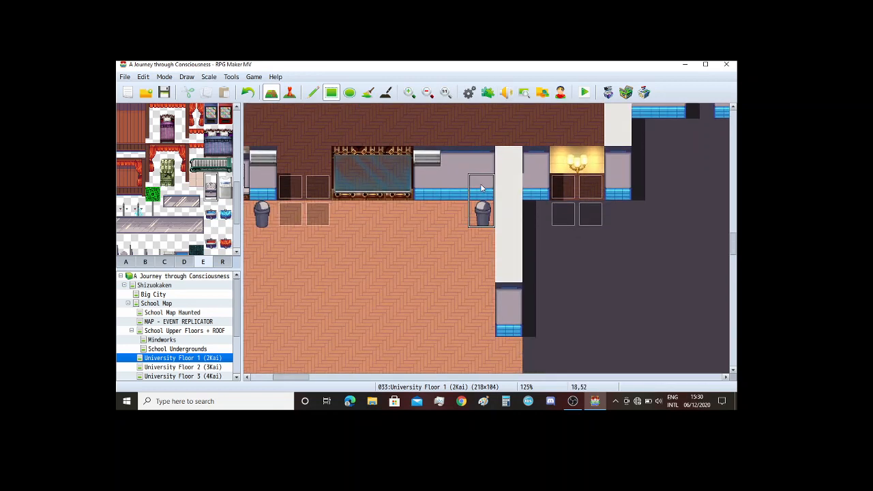
{"action": "scroll", "coordinate": [481, 188], "scroll_direction": "down", "scroll_amount": 8}
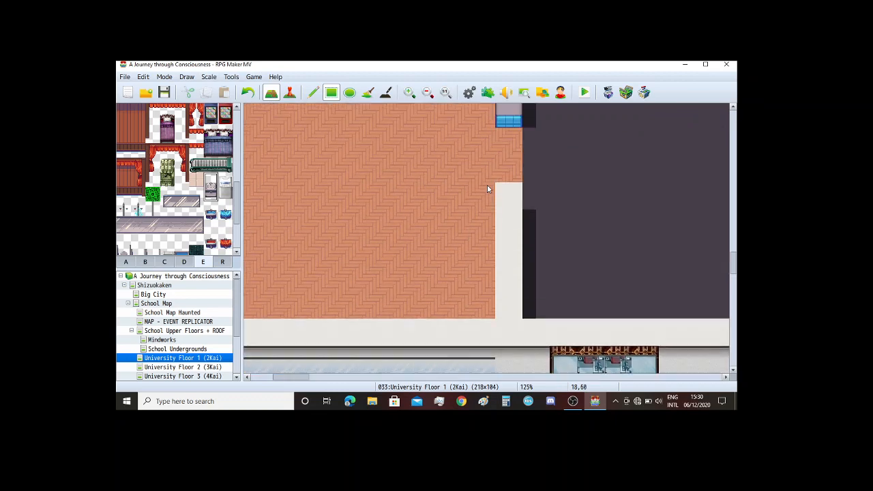
{"action": "scroll", "coordinate": [487, 189], "scroll_direction": "up", "scroll_amount": 15}
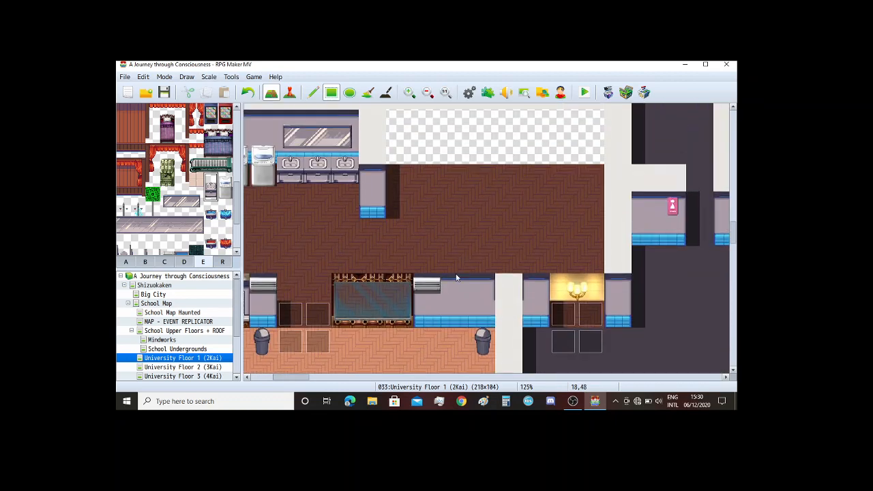
{"action": "left_click_drag", "start_coordinate": [293, 379], "coordinate": [286, 381]}
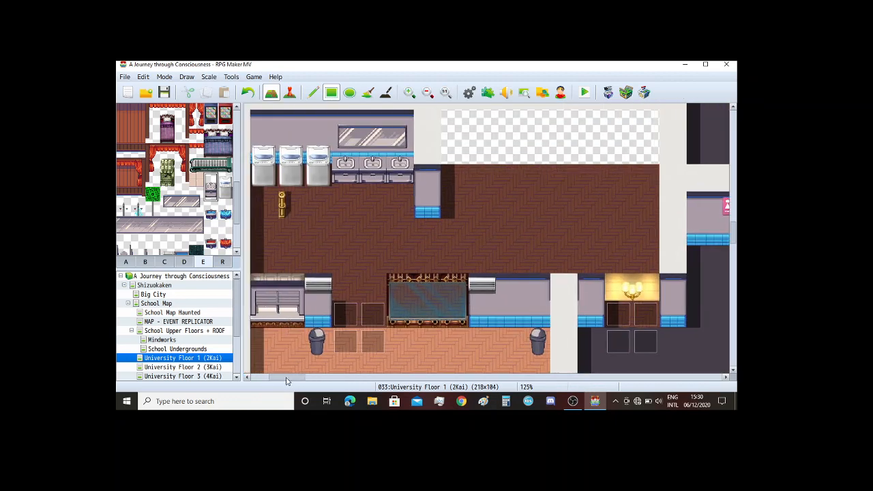
{"action": "scroll", "coordinate": [415, 281], "scroll_direction": "down", "scroll_amount": 2}
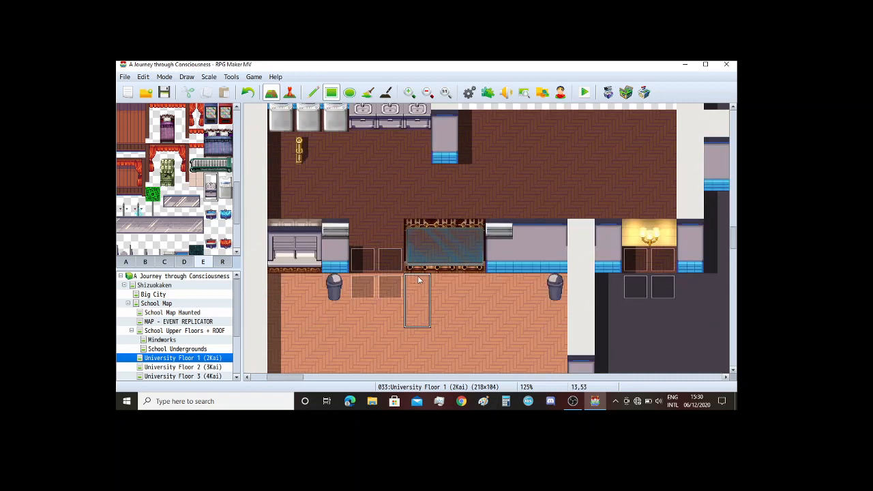
Step: Try the broken, blood-stained two-by-two shelf from tileset B on the dark brown kitchen floor, and undo the placement
{"action": "left_click", "coordinate": [144, 262]}
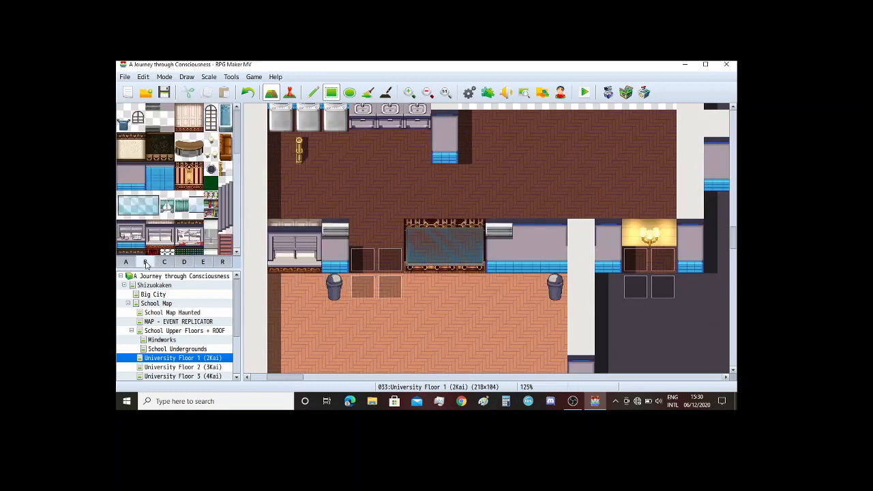
{"action": "scroll", "coordinate": [175, 230], "scroll_direction": "down", "scroll_amount": 1}
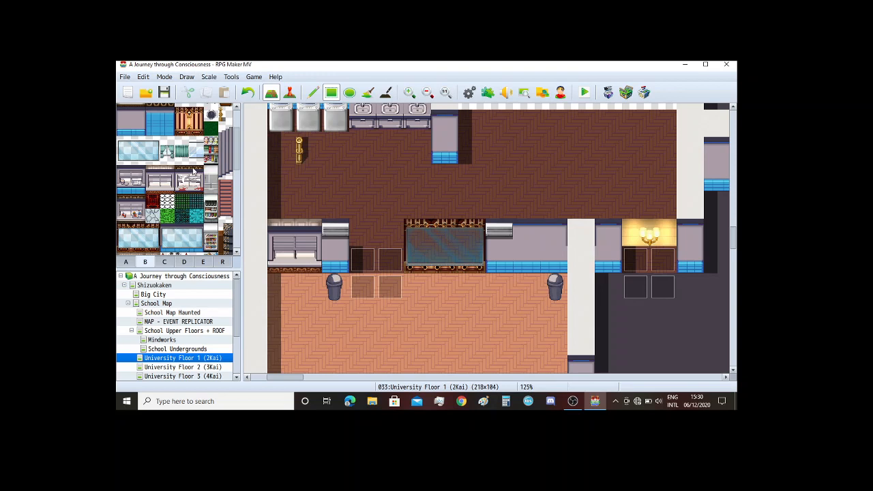
{"action": "left_click_drag", "start_coordinate": [178, 170], "coordinate": [199, 188]}
{"action": "left_click", "coordinate": [500, 176]}
{"action": "left_click", "coordinate": [537, 199]}
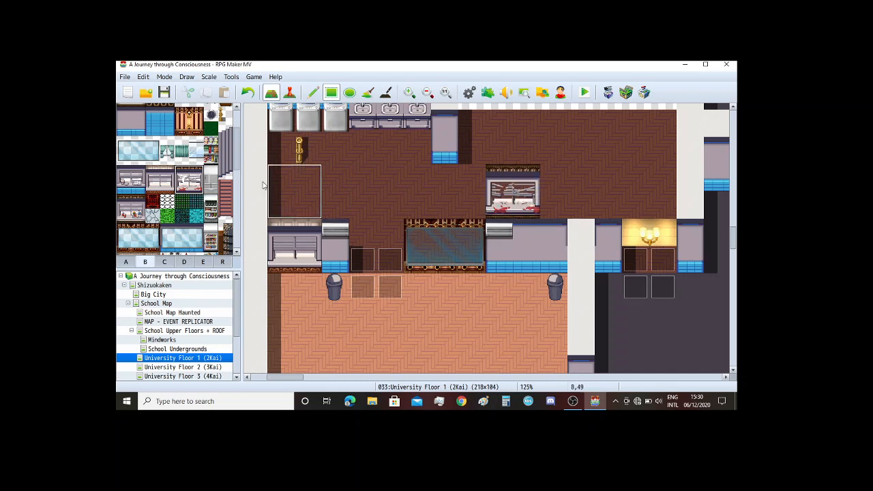
{"action": "key", "text": "ctrl+z"}
Step: Try the intact empty shelf and the stocked shelf from tileset B on the kitchen floor's right part, undoing each placement
{"action": "left_click_drag", "start_coordinate": [155, 171], "coordinate": [163, 179]}
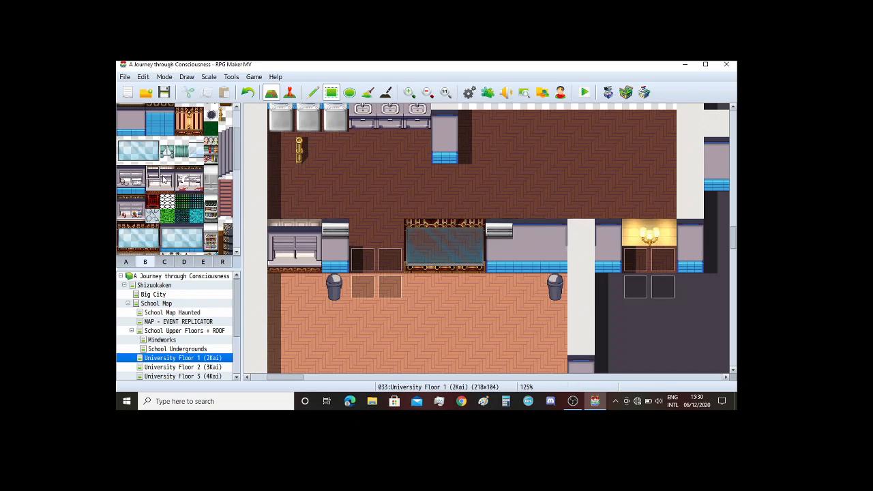
{"action": "left_click", "coordinate": [593, 180]}
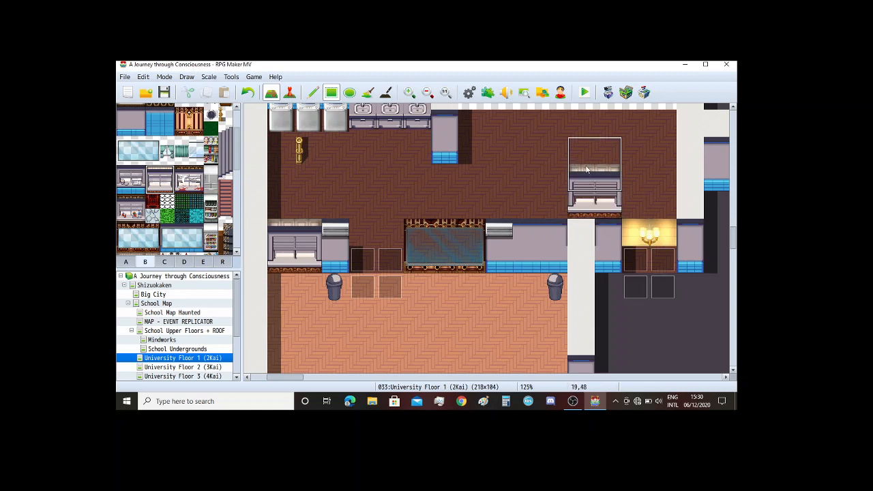
{"action": "key", "text": "ctrl+z"}
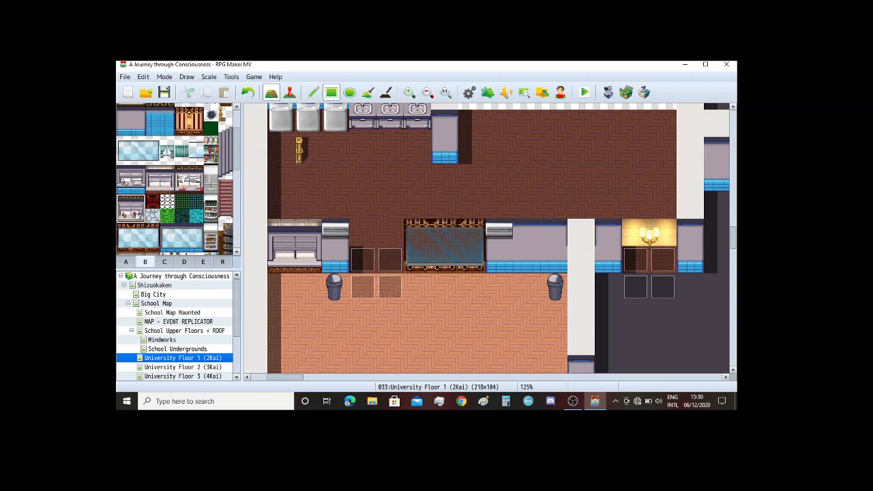
{"action": "left_click", "coordinate": [585, 162]}
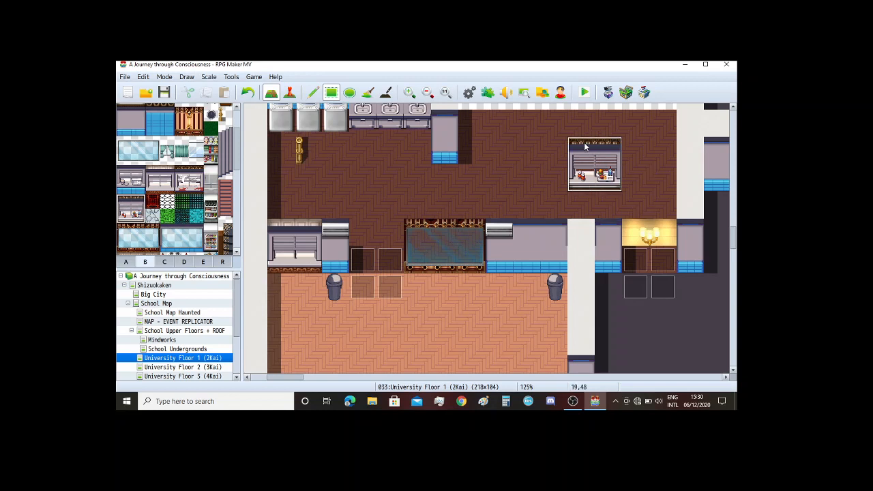
{"action": "key", "text": "ctrl+z"}
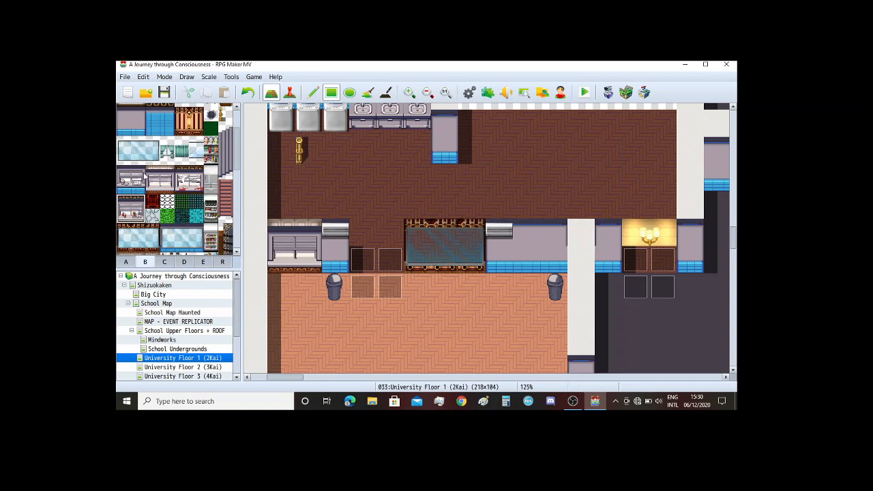
Step: Try the two-by-two dish shelf from tileset B on the dark brown floor's right part, and undo the placement
{"action": "left_click", "coordinate": [145, 182]}
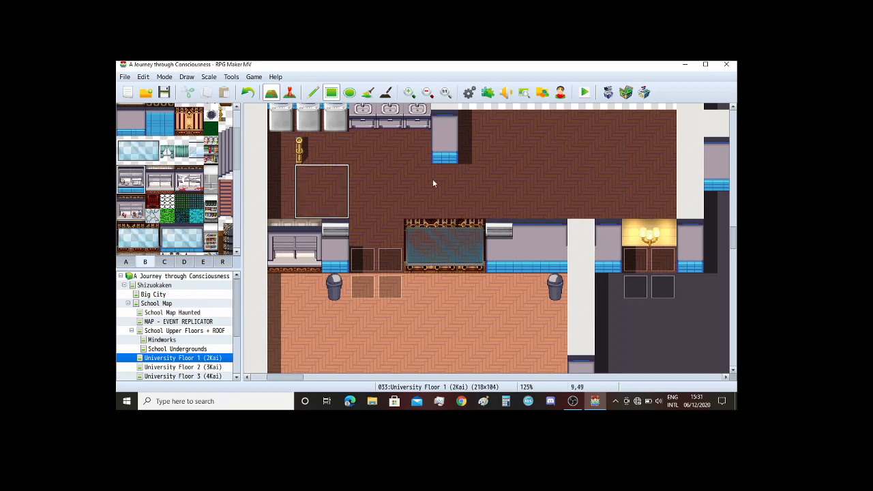
{"action": "left_click", "coordinate": [586, 190]}
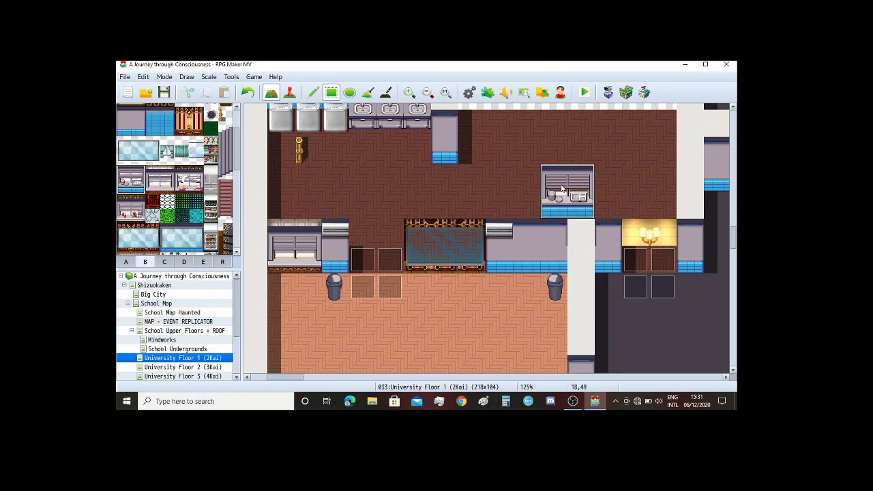
{"action": "key", "text": "ctrl+z"}
{"action": "scroll", "coordinate": [562, 188], "scroll_direction": "up", "scroll_amount": 1}
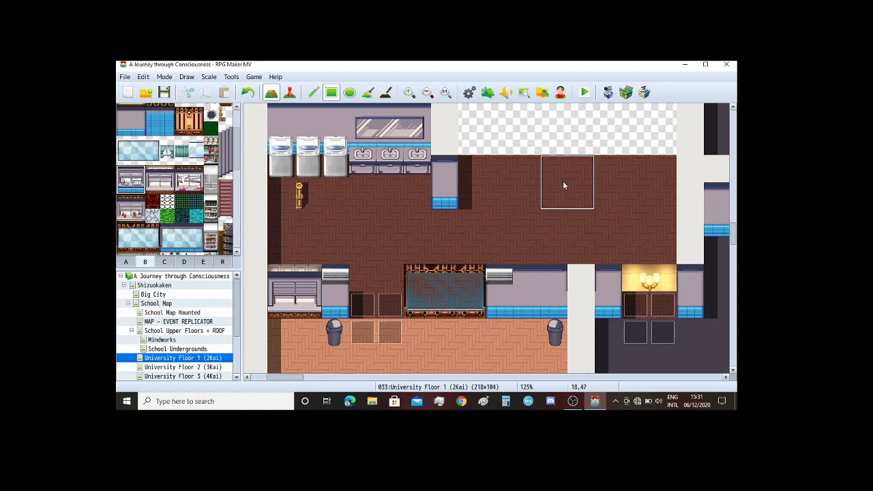
{"action": "scroll", "coordinate": [563, 184], "scroll_direction": "down", "scroll_amount": 1}
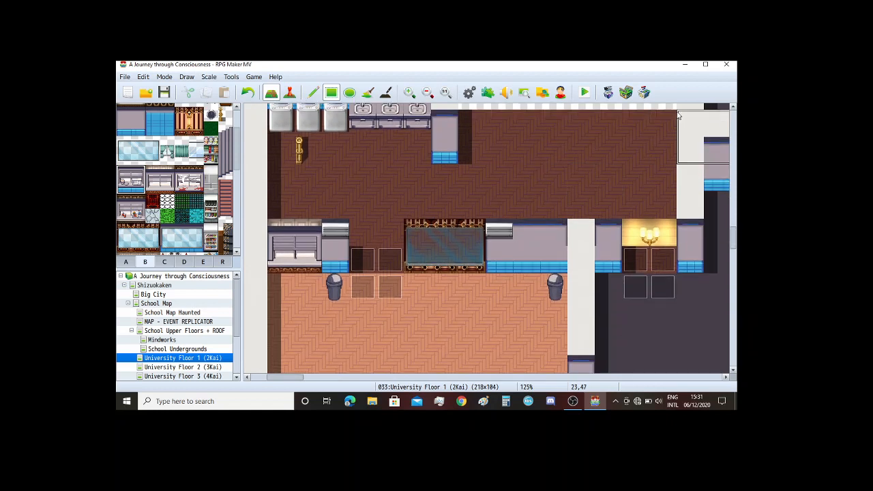
Step: Set map drawing to the Pencil tool and pick the dark brown wooden floor tile from tileset A
{"action": "left_click", "coordinate": [312, 92]}
{"action": "scroll", "coordinate": [485, 246], "scroll_direction": "down", "scroll_amount": 1}
{"action": "left_click", "coordinate": [289, 92]}
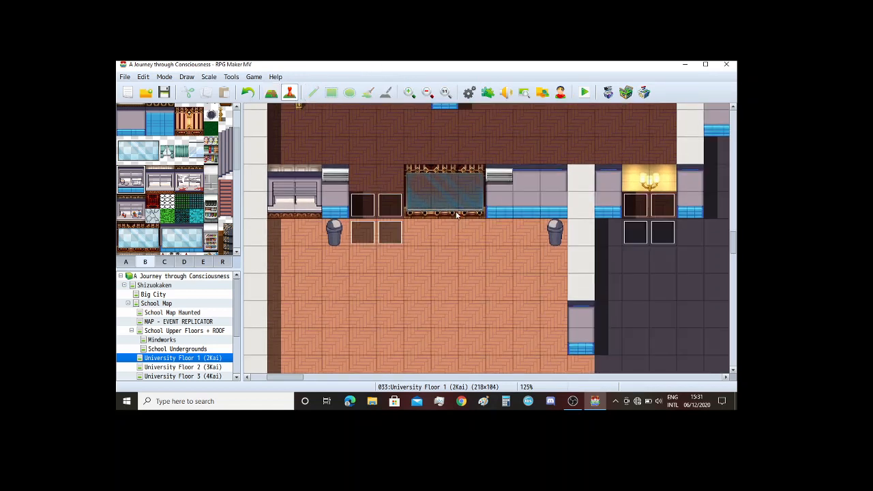
{"action": "scroll", "coordinate": [455, 211], "scroll_direction": "up", "scroll_amount": 2}
{"action": "scroll", "coordinate": [455, 211], "scroll_direction": "down", "scroll_amount": 1}
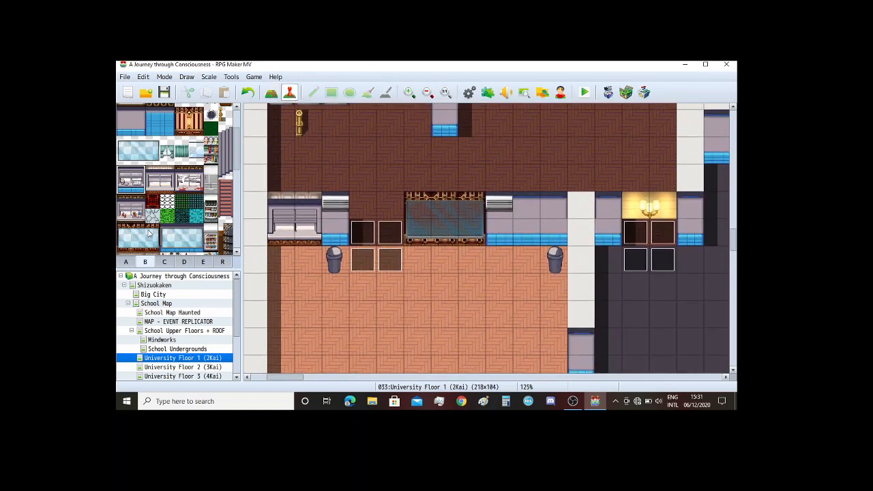
{"action": "left_click", "coordinate": [126, 264]}
{"action": "scroll", "coordinate": [210, 189], "scroll_direction": "down", "scroll_amount": 5}
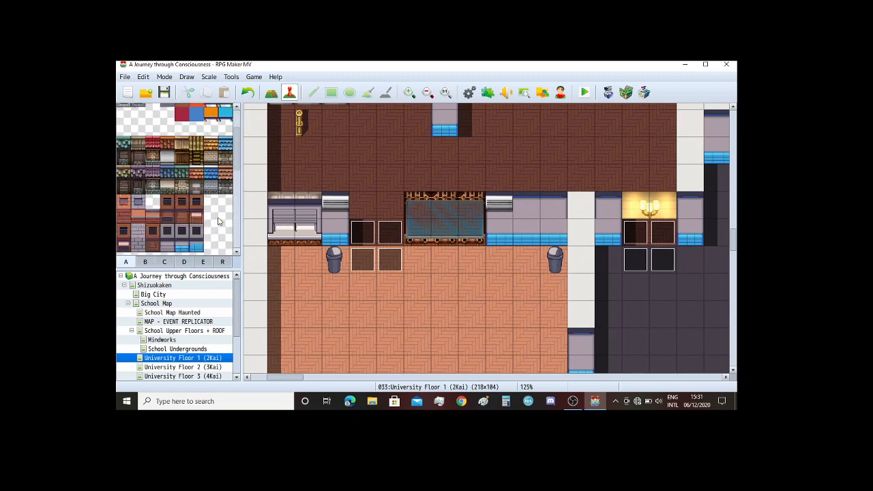
{"action": "left_click", "coordinate": [228, 193]}
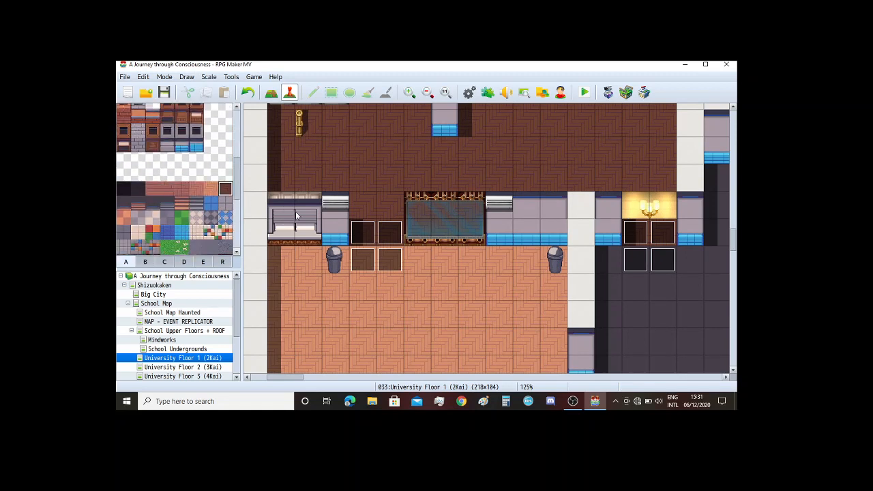
{"action": "left_click", "coordinate": [271, 93]}
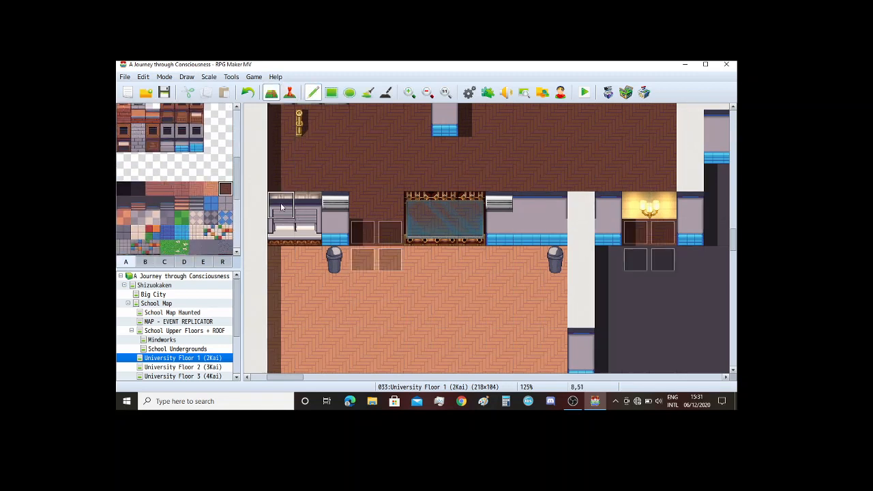
{"action": "scroll", "coordinate": [370, 182], "scroll_direction": "down", "scroll_amount": 2}
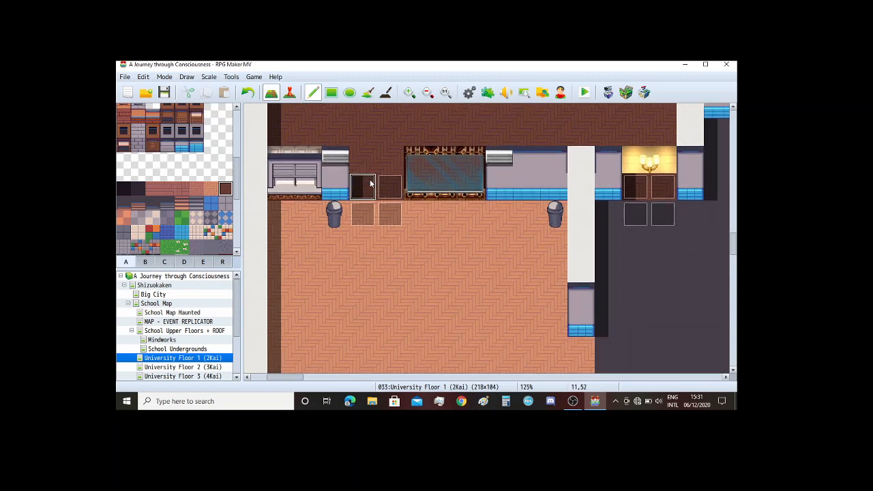
Step: Try the two-by-two empty shelf with wood trim from tileset B on the orange floor, and undo the placement
{"action": "left_click", "coordinate": [144, 261]}
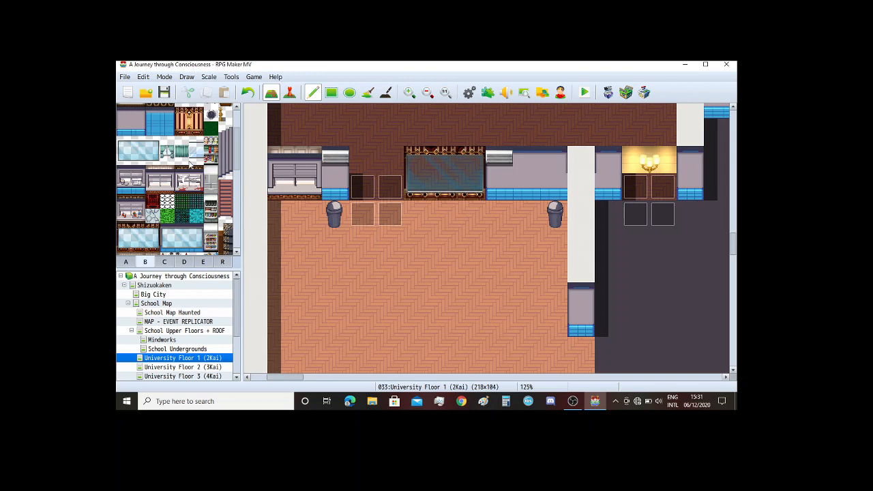
{"action": "left_click_drag", "start_coordinate": [182, 171], "coordinate": [197, 182]}
{"action": "left_click_drag", "start_coordinate": [154, 172], "coordinate": [168, 188]}
{"action": "left_click", "coordinate": [403, 239]}
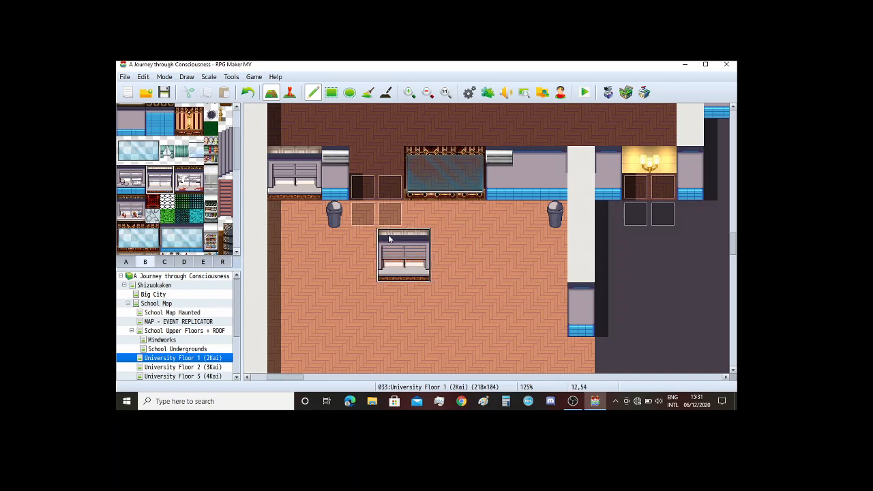
{"action": "key", "text": "ctrl+z"}
{"action": "scroll", "coordinate": [303, 123], "scroll_direction": "up", "scroll_amount": 1}
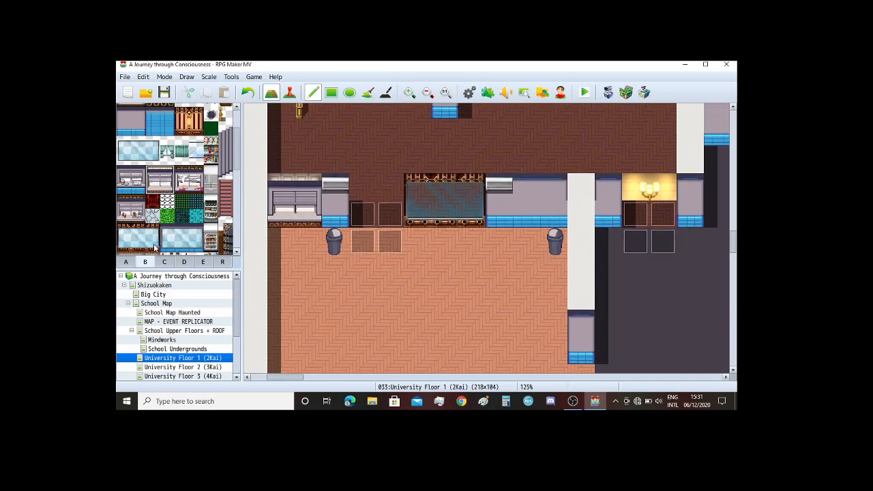
Step: Replace the shelf and wall left of the doorway and the glass window right of it with dark brown floor from tileset A
{"action": "scroll", "coordinate": [155, 246], "scroll_direction": "down", "scroll_amount": 5}
{"action": "left_click", "coordinate": [223, 188]}
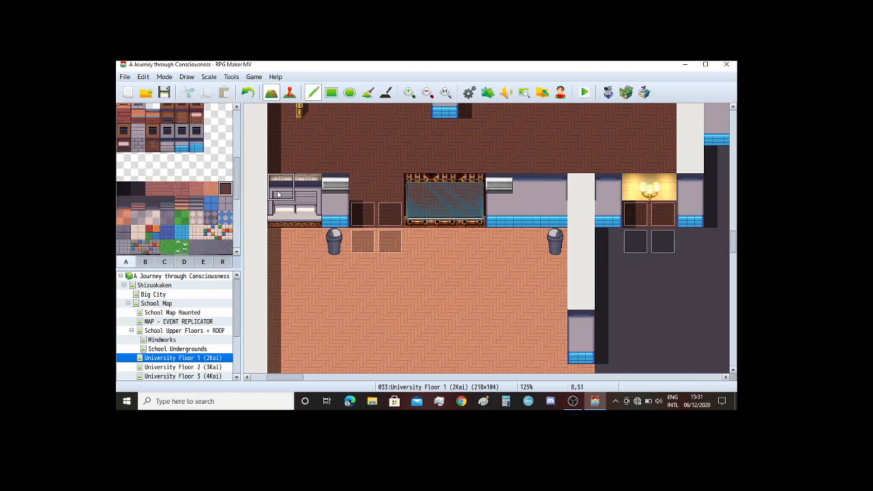
{"action": "mouse_move", "coordinate": [278, 194]}
{"action": "left_mouse_down"}
{"action": "mouse_move", "coordinate": [302, 213]}
{"action": "mouse_move", "coordinate": [331, 211]}
{"action": "mouse_move", "coordinate": [309, 187]}
{"action": "left_mouse_up"}
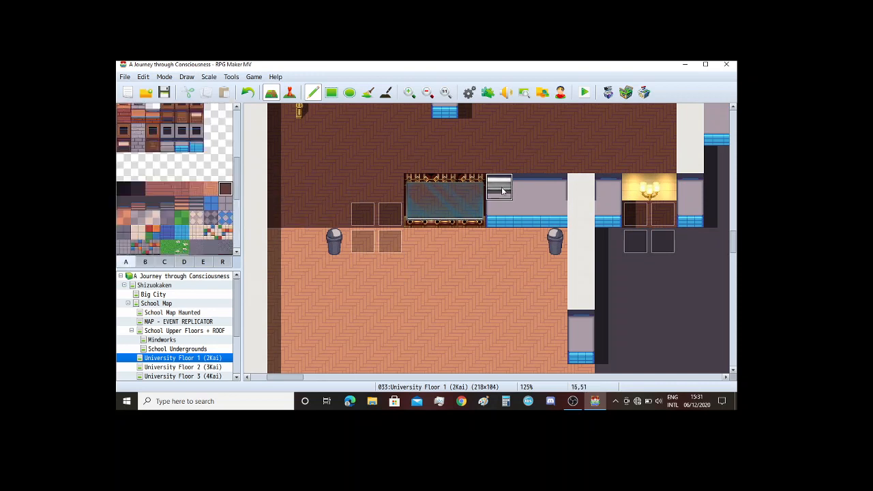
{"action": "mouse_move", "coordinate": [467, 193]}
{"action": "left_mouse_down"}
{"action": "mouse_move", "coordinate": [443, 213]}
{"action": "mouse_move", "coordinate": [453, 211]}
{"action": "mouse_move", "coordinate": [416, 213]}
{"action": "left_mouse_up"}
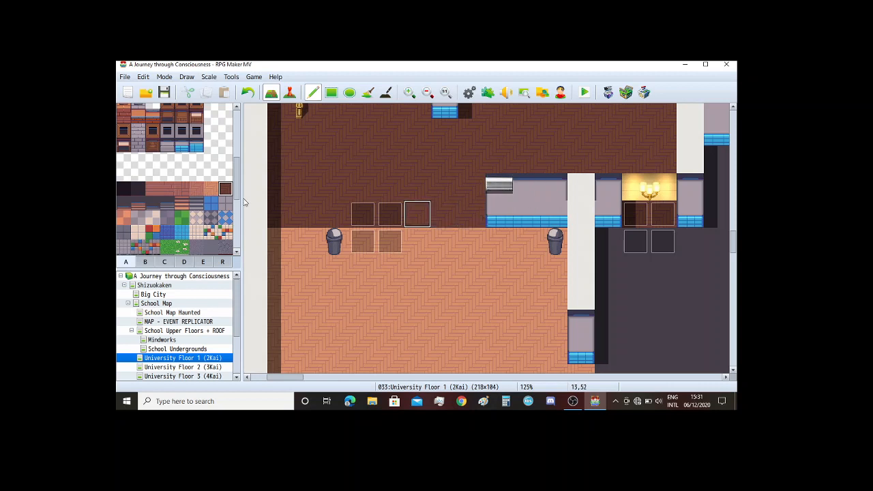
Step: Place the two-by-two empty shelf with wood trim from tileset B directly left of the doorway, one tile from the left wall
{"action": "scroll", "coordinate": [157, 235], "scroll_direction": "up", "scroll_amount": 3}
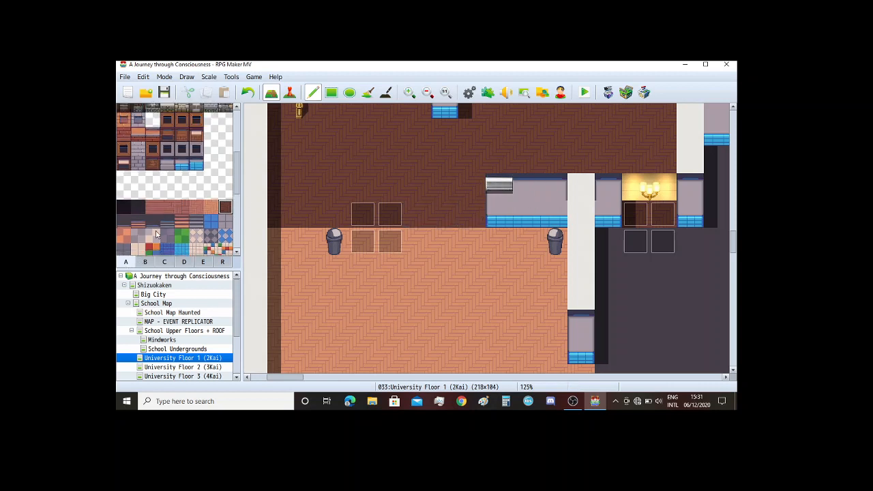
{"action": "left_click", "coordinate": [144, 261]}
{"action": "scroll", "coordinate": [147, 239], "scroll_direction": "down", "scroll_amount": 2}
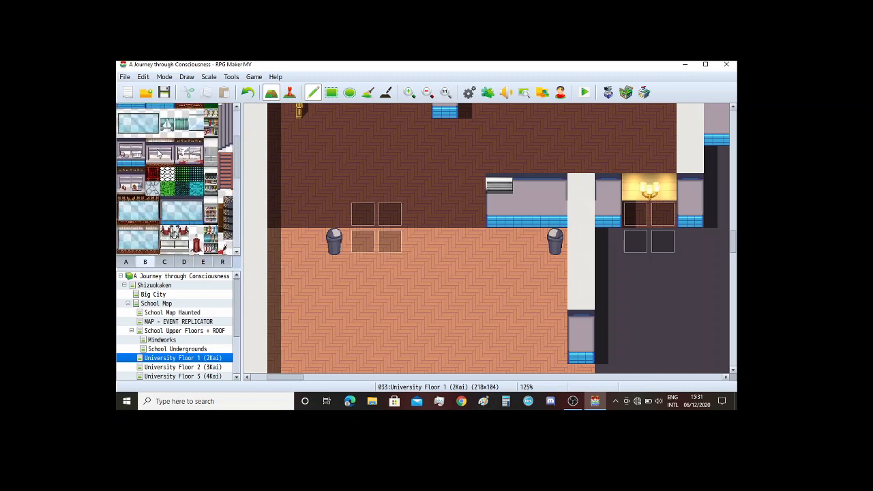
{"action": "left_click_drag", "start_coordinate": [148, 140], "coordinate": [168, 163]}
{"action": "left_click", "coordinate": [313, 191]}
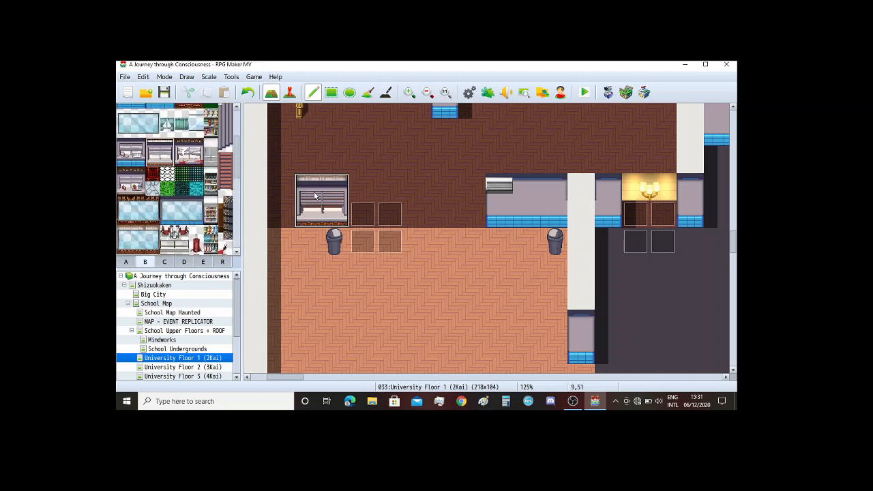
Step: Fill the one-tile gap left of the shelf with the white panelled wall from tileset B and mount the double lamp on it
{"action": "left_click", "coordinate": [144, 264]}
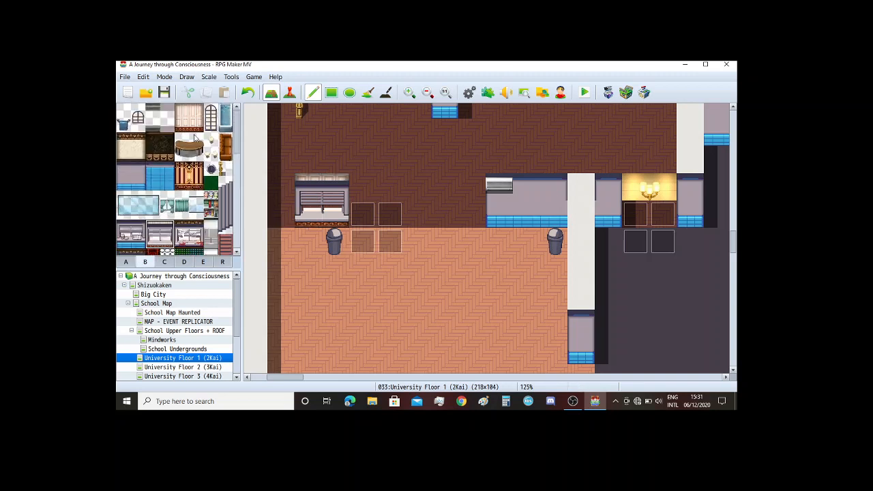
{"action": "left_click_drag", "start_coordinate": [195, 111], "coordinate": [195, 125]}
{"action": "left_click", "coordinate": [281, 189]}
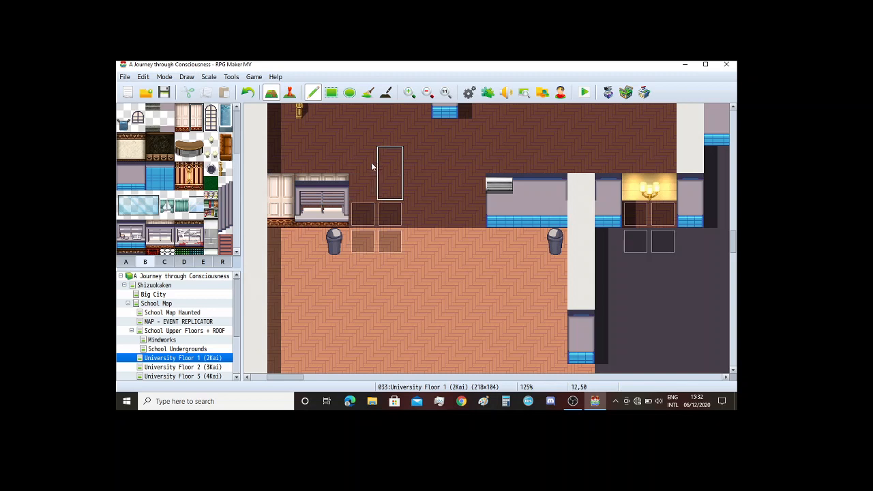
{"action": "left_click", "coordinate": [210, 142]}
{"action": "left_click", "coordinate": [281, 187]}
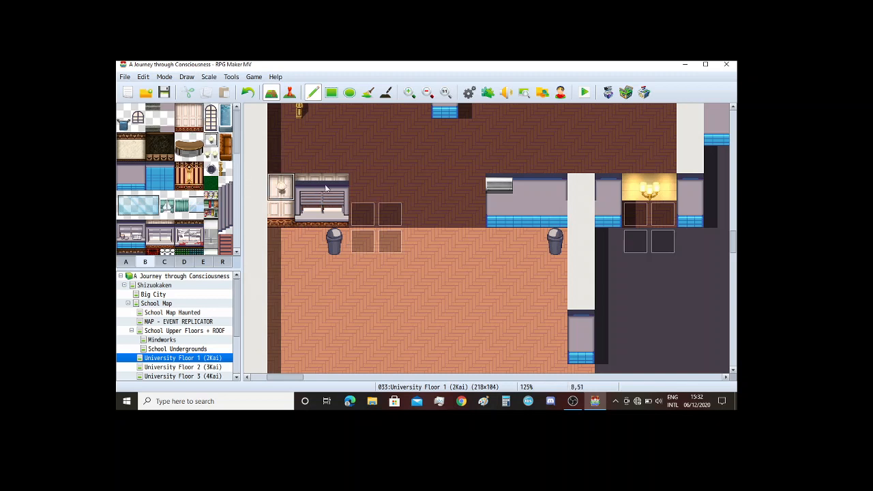
{"action": "left_click", "coordinate": [211, 154]}
{"action": "left_click", "coordinate": [286, 188]}
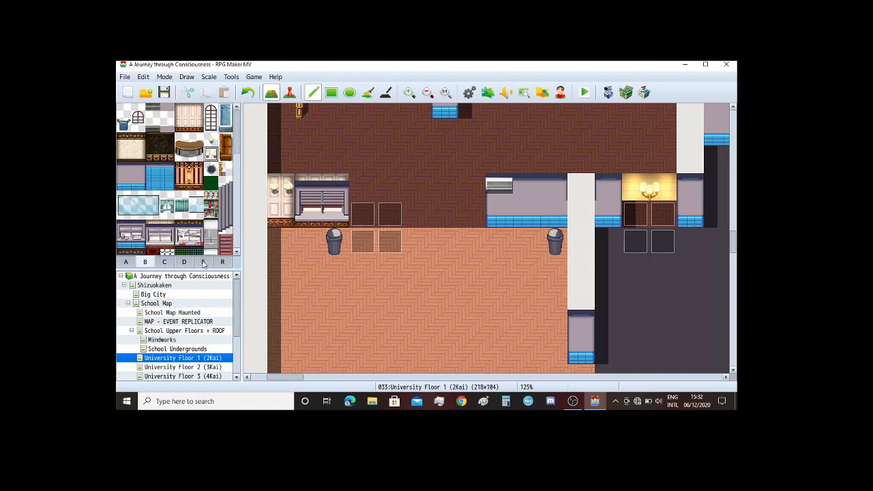
Step: Place the two grey glass pane tiles from tileset E side by side above the doorway, right of the shelf
{"action": "left_click", "coordinate": [206, 265]}
{"action": "scroll", "coordinate": [202, 233], "scroll_direction": "down", "scroll_amount": 3}
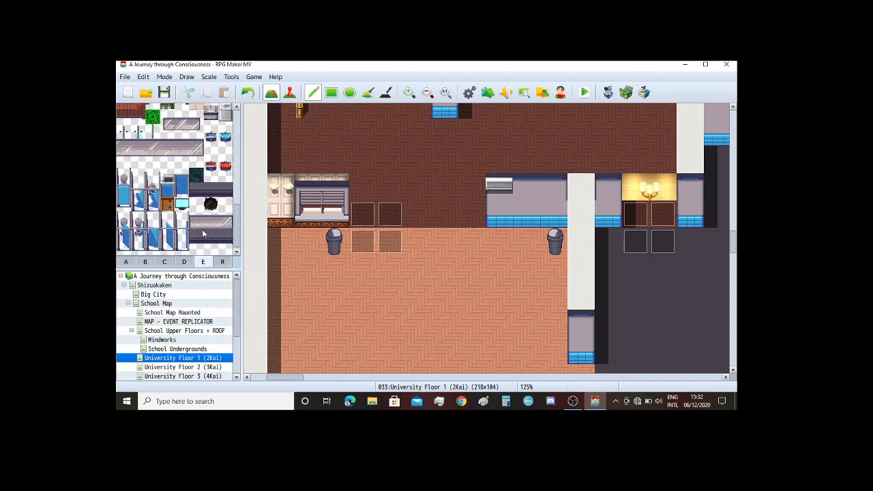
{"action": "scroll", "coordinate": [188, 221], "scroll_direction": "up", "scroll_amount": 2}
{"action": "scroll", "coordinate": [189, 220], "scroll_direction": "down", "scroll_amount": 2}
{"action": "scroll", "coordinate": [189, 218], "scroll_direction": "up", "scroll_amount": 4}
{"action": "left_click", "coordinate": [196, 135]}
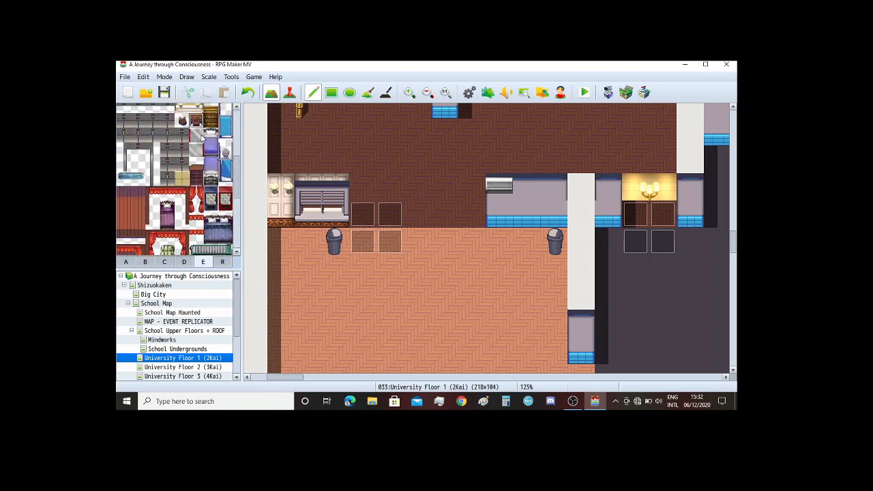
{"action": "left_click", "coordinate": [364, 188]}
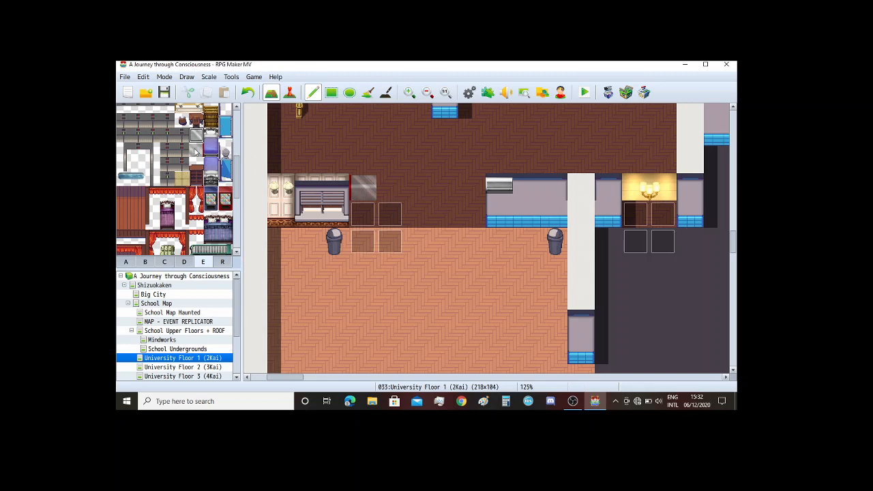
{"action": "left_click", "coordinate": [390, 188]}
{"action": "scroll", "coordinate": [344, 234], "scroll_direction": "up", "scroll_amount": 1}
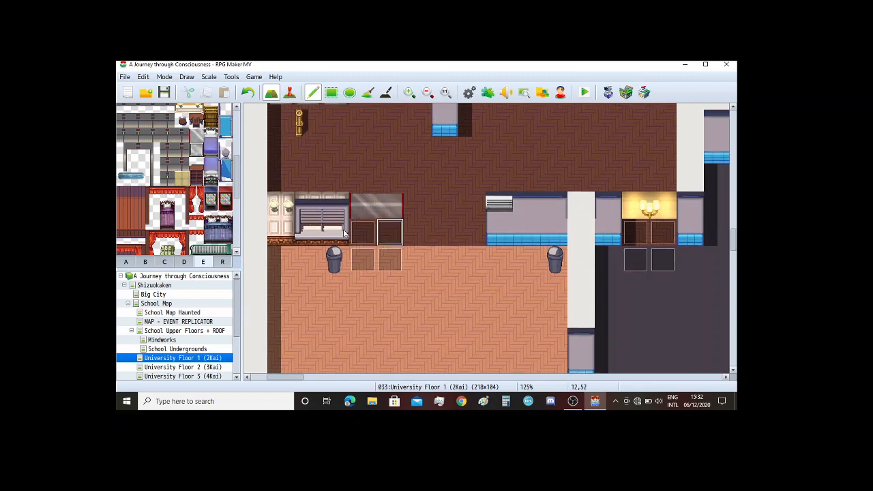
Step: Place the three-by-two glass window with white panelling from tileset B directly right of the doorway
{"action": "left_click", "coordinate": [145, 262]}
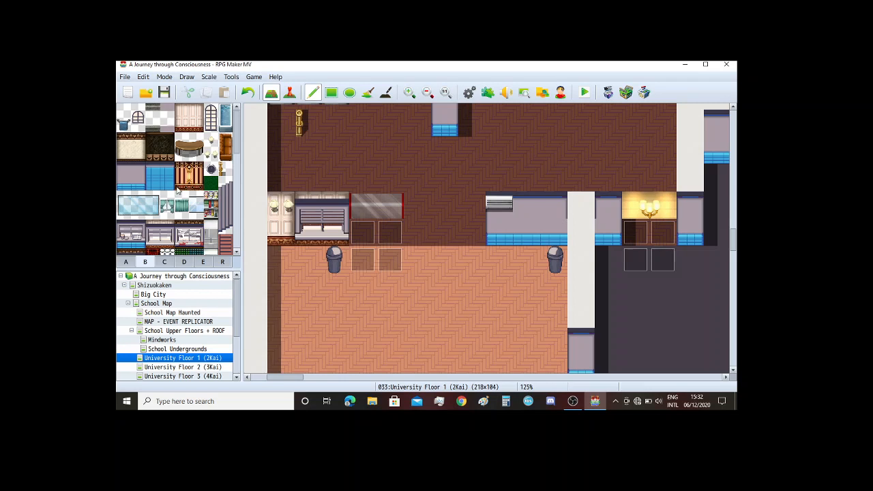
{"action": "scroll", "coordinate": [178, 190], "scroll_direction": "down", "scroll_amount": 2}
{"action": "scroll", "coordinate": [177, 186], "scroll_direction": "down", "scroll_amount": 2}
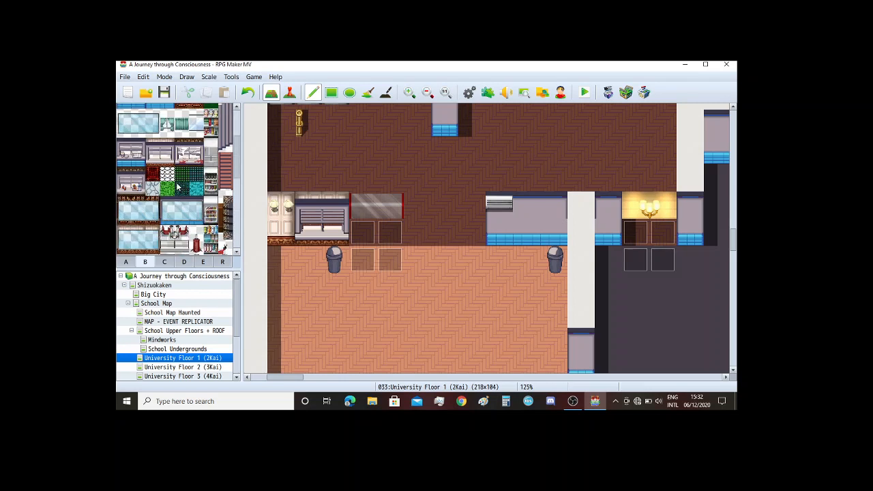
{"action": "left_click_drag", "start_coordinate": [127, 236], "coordinate": [151, 248]}
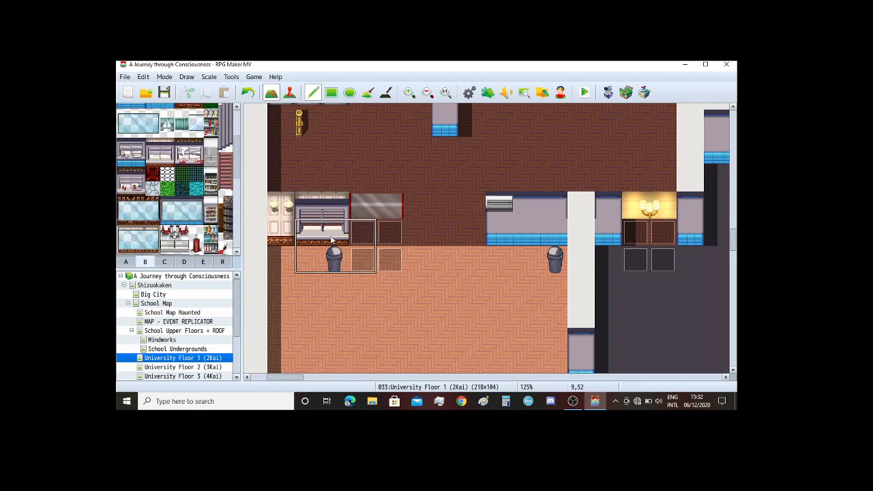
{"action": "left_click", "coordinate": [429, 217]}
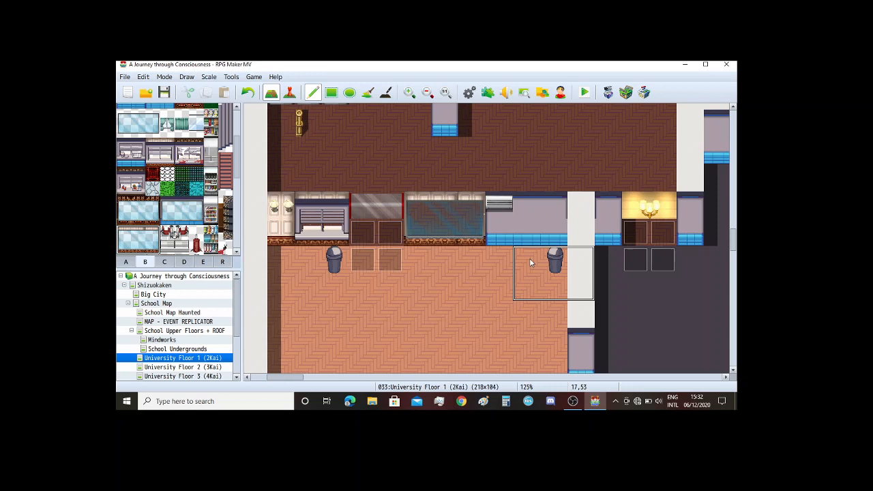
Step: Replace the vented grey-blue wall section between the new glass window and the white pillar with dark brown floor from tileset A
{"action": "scroll", "coordinate": [529, 258], "scroll_direction": "up", "scroll_amount": 1}
{"action": "left_click", "coordinate": [125, 263]}
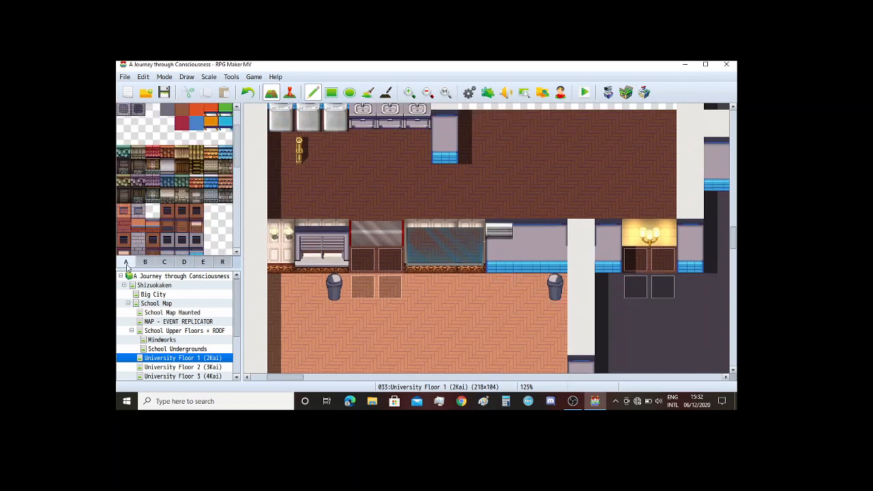
{"action": "scroll", "coordinate": [223, 178], "scroll_direction": "up", "scroll_amount": 4}
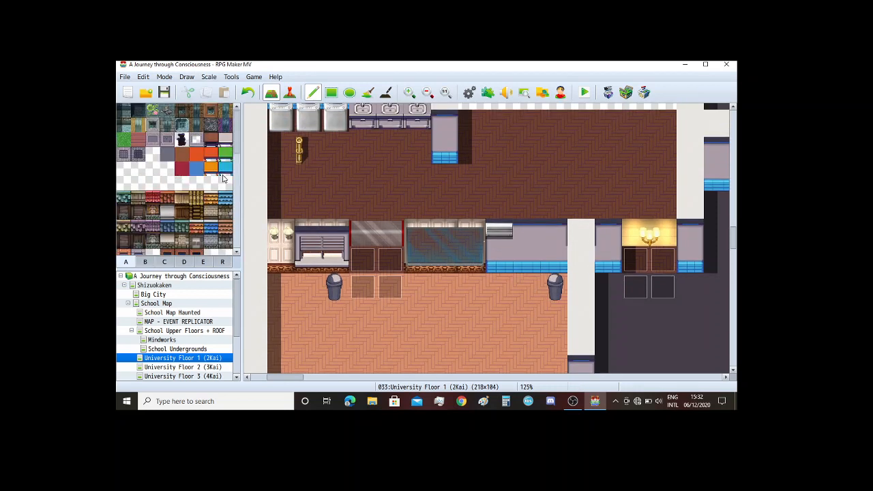
{"action": "scroll", "coordinate": [222, 178], "scroll_direction": "up", "scroll_amount": 4}
{"action": "left_click", "coordinate": [226, 208]}
{"action": "mouse_move", "coordinate": [526, 232]}
{"action": "left_mouse_down"}
{"action": "mouse_move", "coordinate": [526, 260]}
{"action": "mouse_move", "coordinate": [549, 230]}
{"action": "mouse_move", "coordinate": [525, 233]}
{"action": "left_mouse_up"}
{"action": "key", "text": "ctrl+z"}
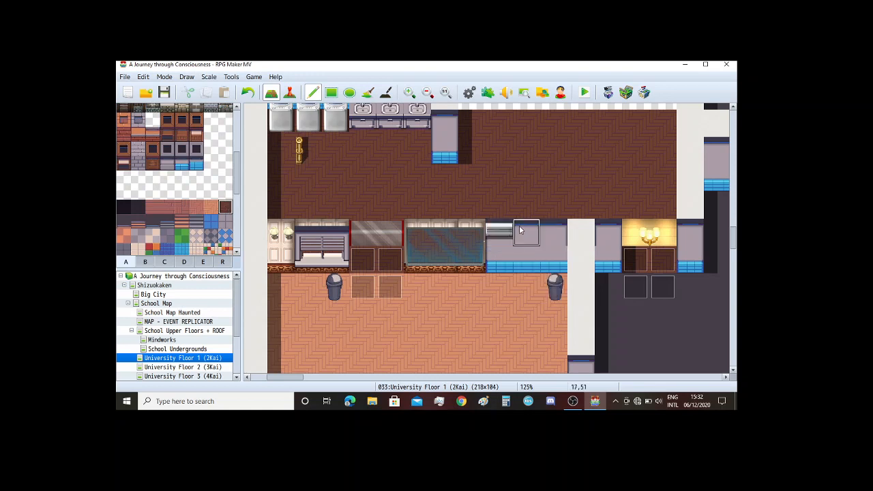
{"action": "key", "text": "ctrl+z"}
{"action": "key", "text": "ctrl+z"}
{"action": "key", "text": "ctrl+z"}
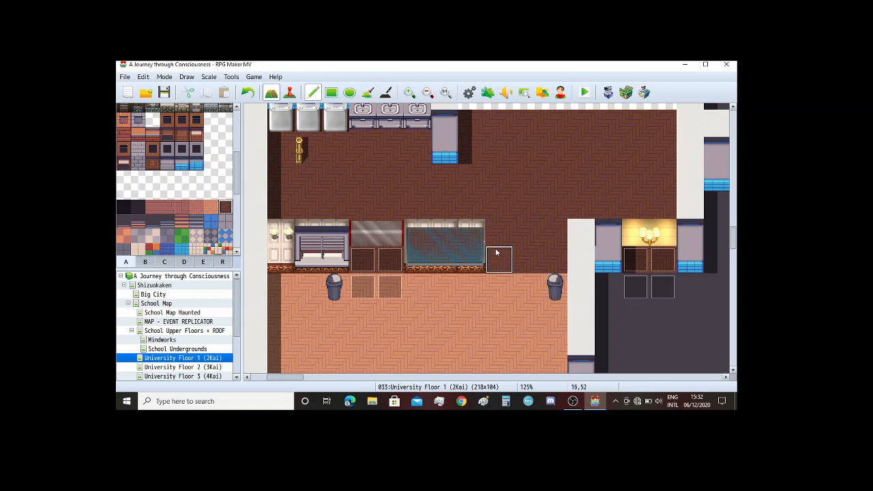
Step: Try the white panelled wall from tileset B directly right of the glass window, and undo both placements
{"action": "scroll", "coordinate": [176, 225], "scroll_direction": "up", "scroll_amount": 3}
{"action": "left_click", "coordinate": [146, 261]}
{"action": "scroll", "coordinate": [188, 140], "scroll_direction": "up", "scroll_amount": 5}
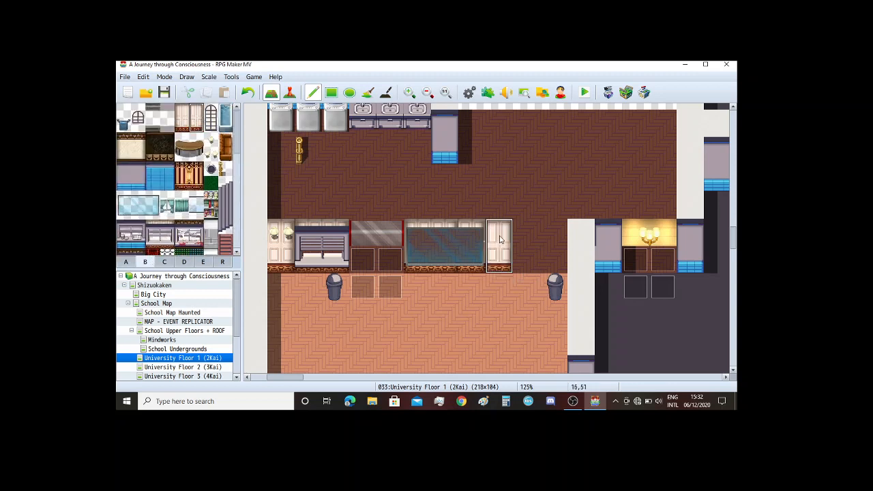
{"action": "left_click", "coordinate": [499, 235]}
{"action": "key", "text": "ctrl+z"}
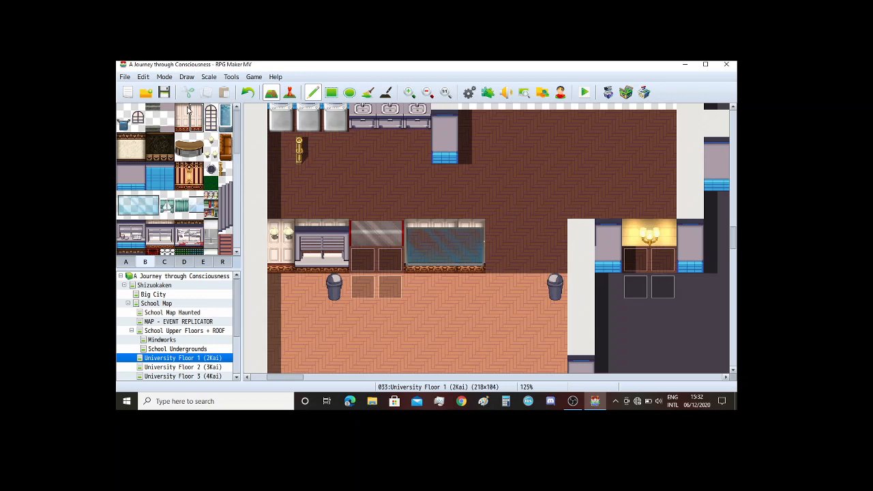
{"action": "left_click", "coordinate": [190, 117]}
{"action": "left_click", "coordinate": [488, 237]}
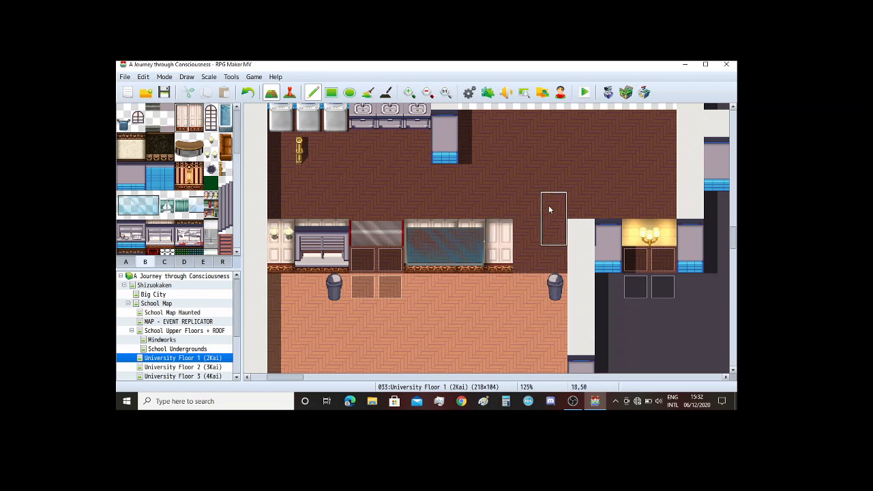
{"action": "key", "text": "ctrl+z"}
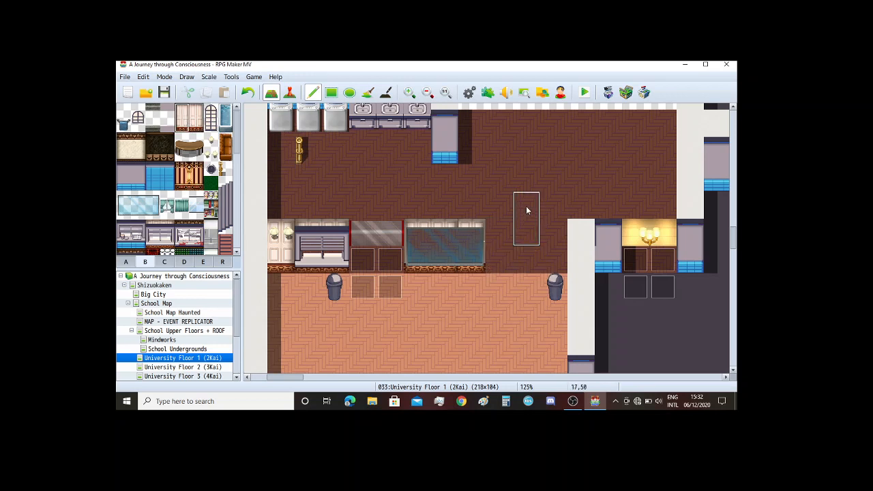
Step: Replace the whole glass window right of the doorway with dark brown floor from tileset A
{"action": "scroll", "coordinate": [219, 216], "scroll_direction": "down", "scroll_amount": 5}
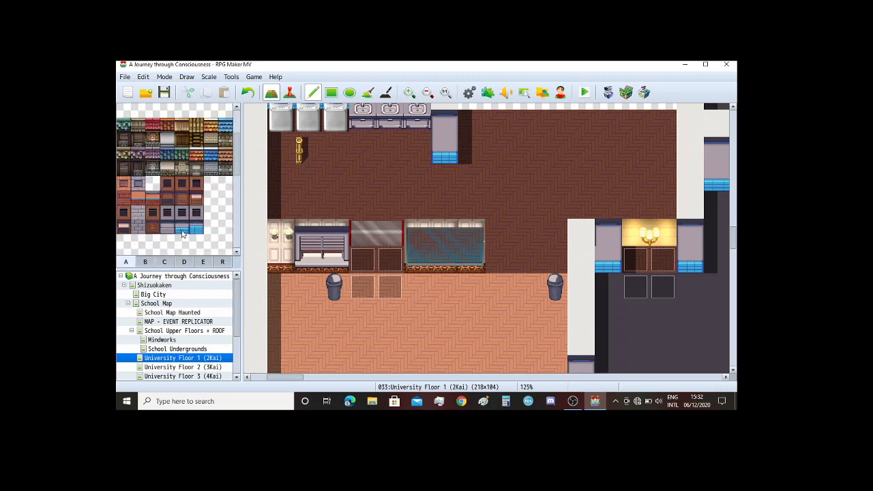
{"action": "scroll", "coordinate": [219, 216], "scroll_direction": "down", "scroll_amount": 1}
{"action": "left_click", "coordinate": [224, 207]}
{"action": "left_click", "coordinate": [470, 232]}
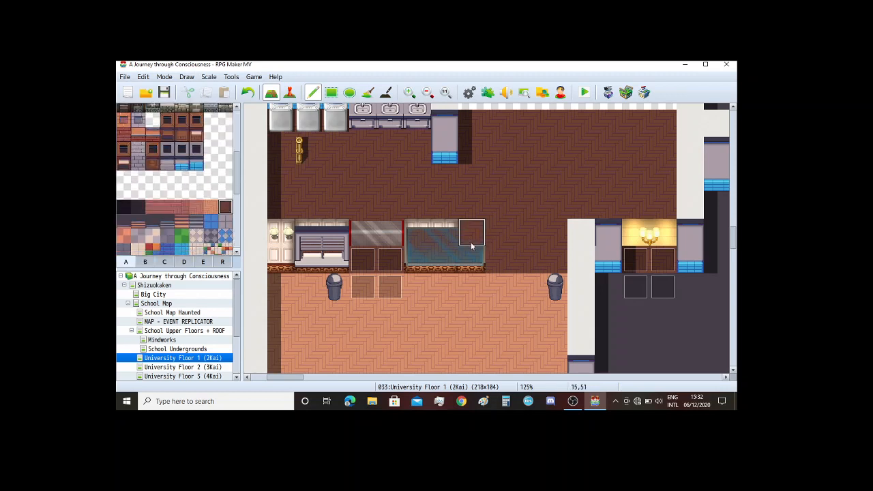
{"action": "left_click", "coordinate": [445, 235]}
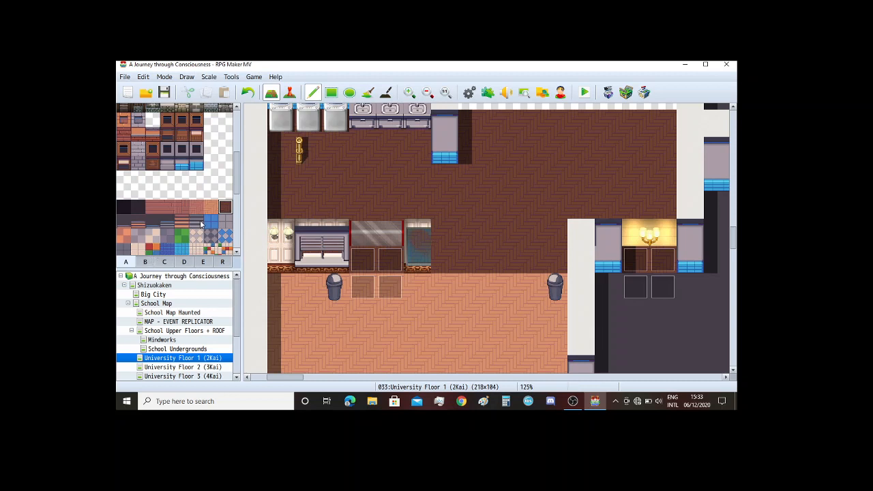
{"action": "left_click", "coordinate": [418, 232]}
{"action": "left_click", "coordinate": [423, 257]}
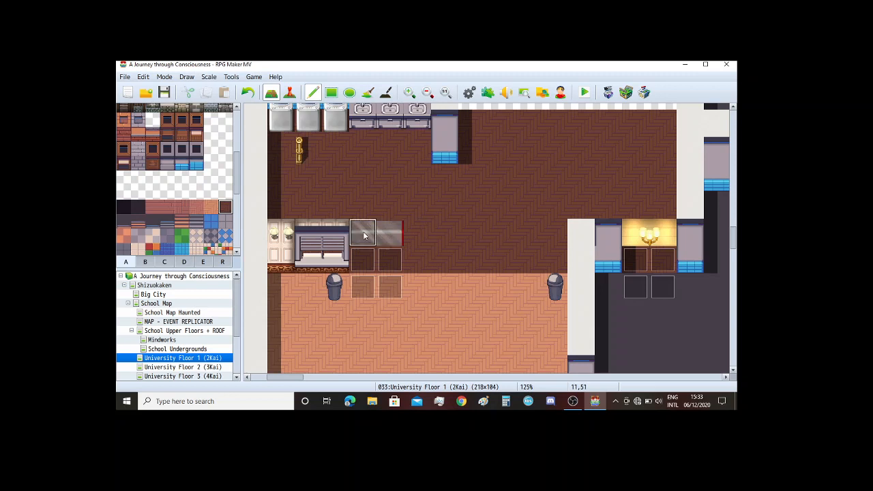
Step: Place two copies of the two-by-two grey shelf from tileset B side by side, starting directly right of the doorway
{"action": "left_click", "coordinate": [145, 262]}
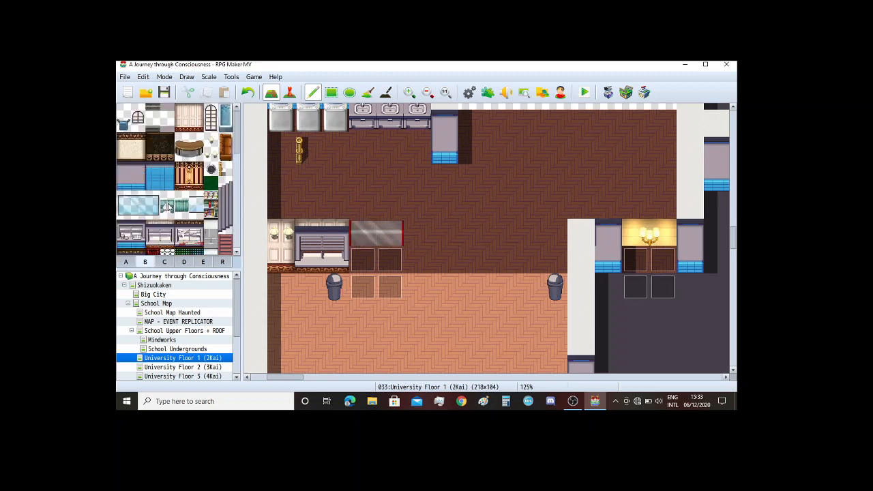
{"action": "scroll", "coordinate": [171, 204], "scroll_direction": "down", "scroll_amount": 2}
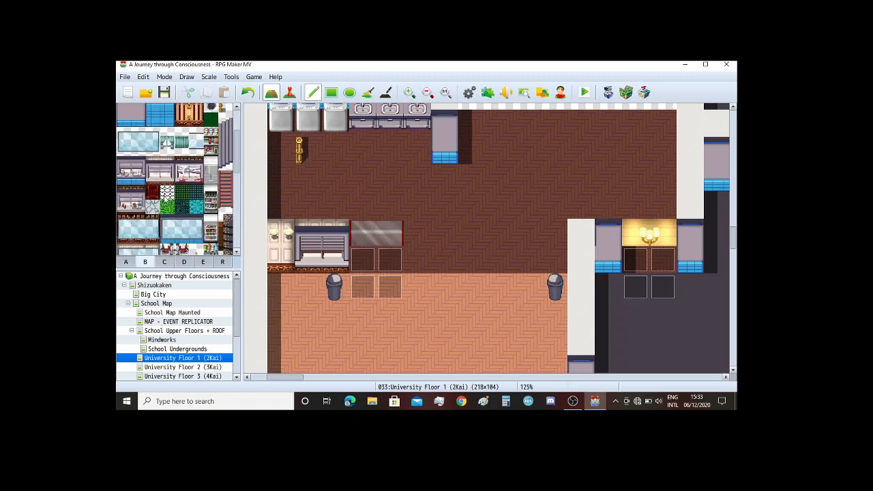
{"action": "left_click_drag", "start_coordinate": [155, 164], "coordinate": [166, 174]}
{"action": "left_click", "coordinate": [416, 223]}
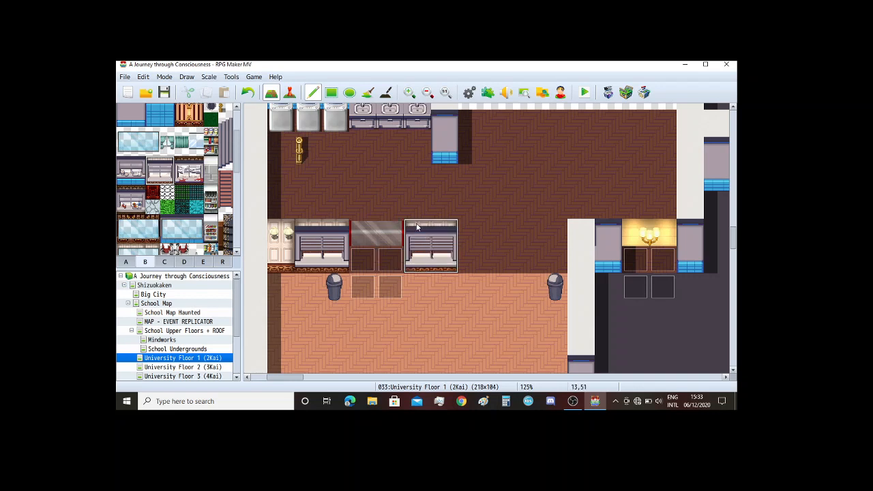
{"action": "left_click", "coordinate": [476, 234]}
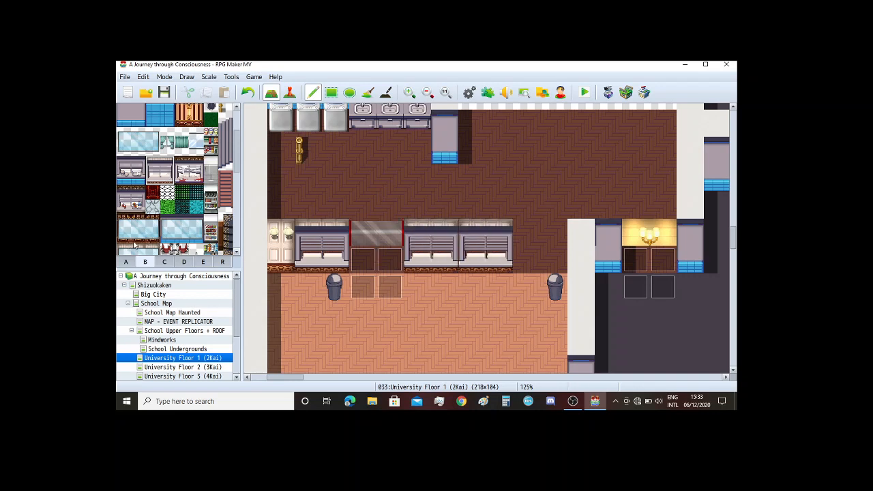
Step: Fill the two-tile gap between the new shelves and the white pillar with the white panelled wall from tileset B
{"action": "left_click", "coordinate": [165, 262]}
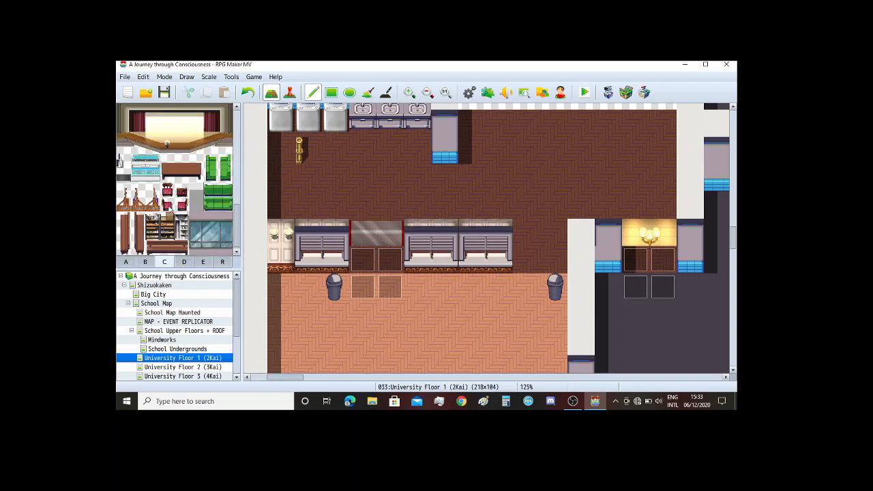
{"action": "scroll", "coordinate": [163, 225], "scroll_direction": "up", "scroll_amount": 3}
{"action": "left_click", "coordinate": [146, 262]}
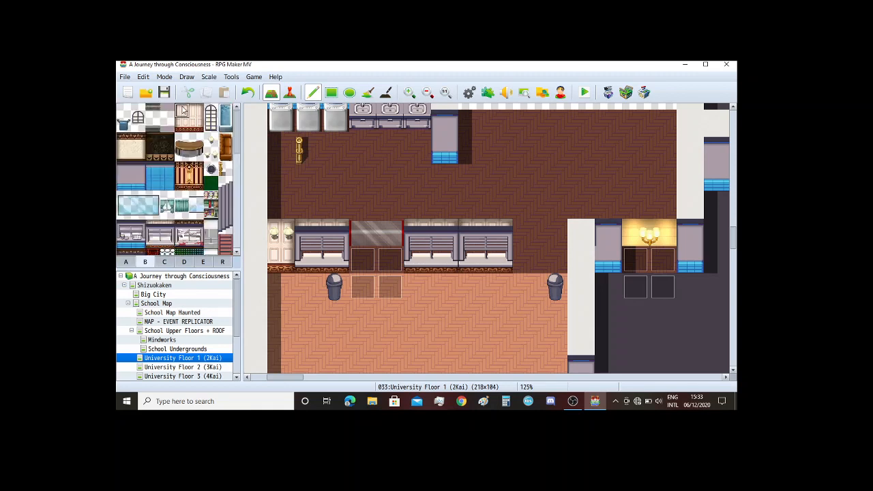
{"action": "left_click", "coordinate": [191, 117]}
{"action": "left_click", "coordinate": [551, 232]}
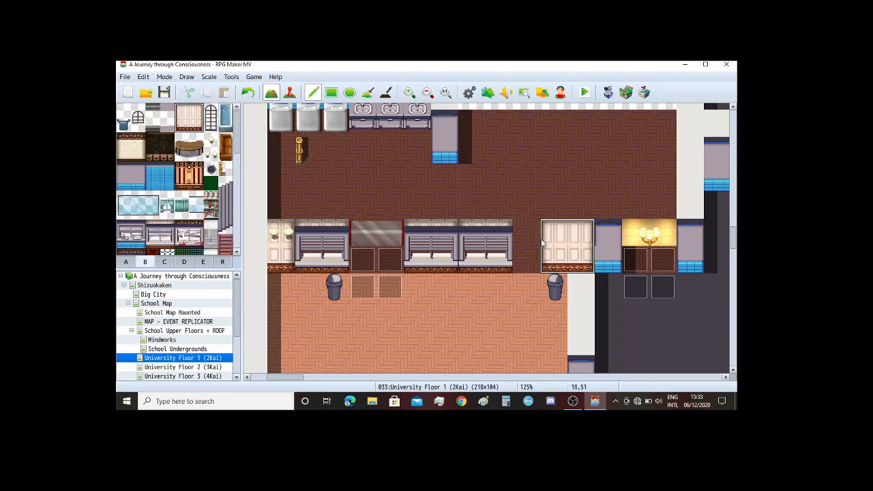
{"action": "key", "text": "ctrl+z"}
{"action": "left_click", "coordinate": [530, 231]}
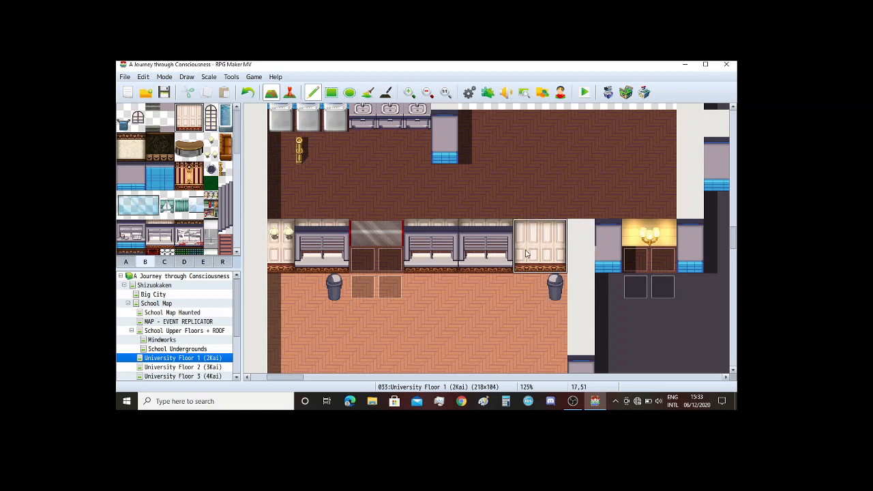
Step: Mount double lamps from tileset B on both new panelled wall tiles and on the grey-blue walls flanking the lit doorway
{"action": "left_click", "coordinate": [289, 92]}
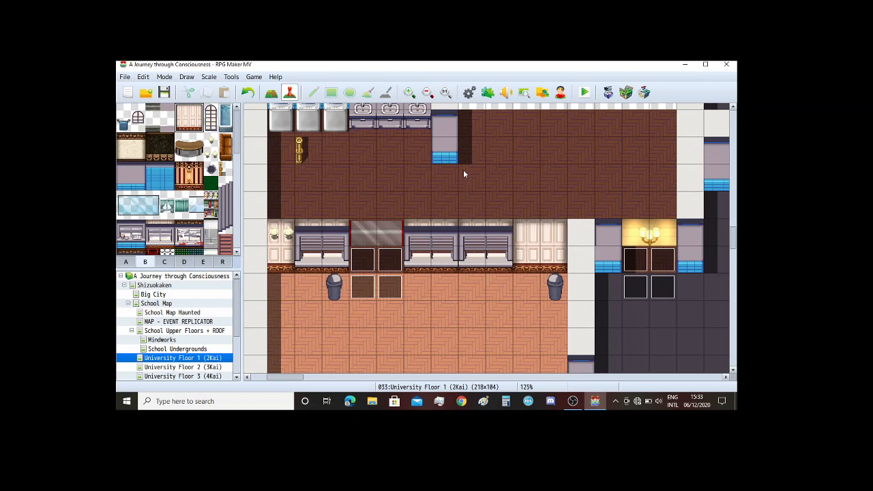
{"action": "scroll", "coordinate": [467, 164], "scroll_direction": "down", "scroll_amount": 1}
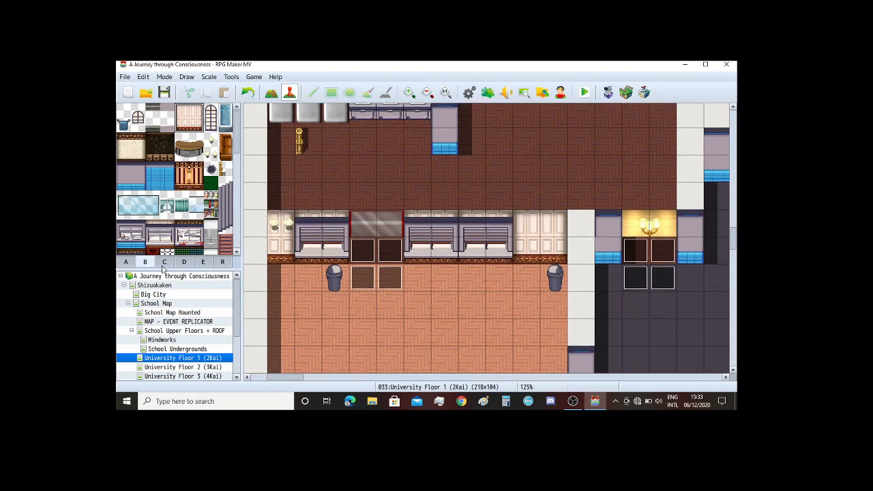
{"action": "left_click", "coordinate": [211, 156]}
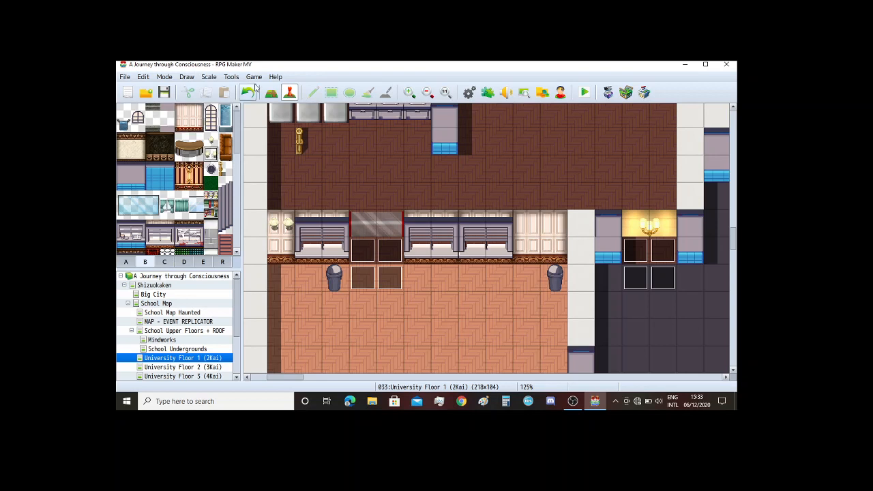
{"action": "key", "text": "F5"}
{"action": "left_click", "coordinate": [535, 233]}
{"action": "left_click", "coordinate": [552, 228]}
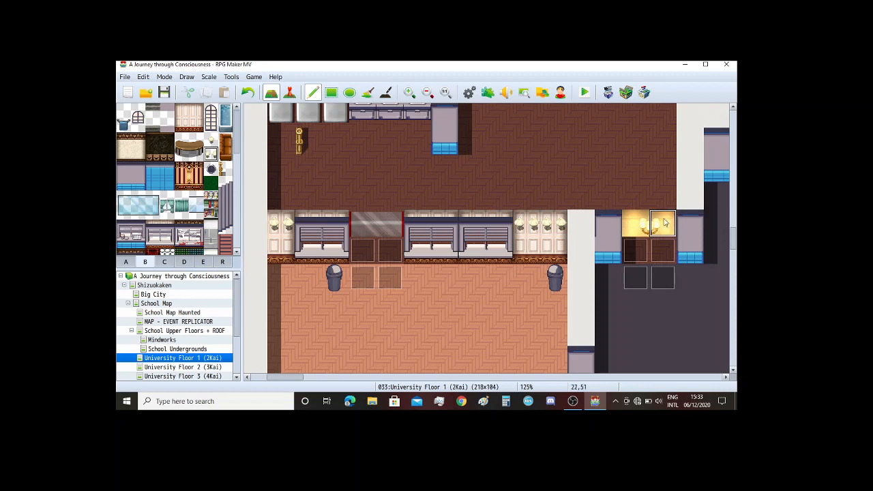
{"action": "left_click", "coordinate": [691, 224]}
{"action": "left_click", "coordinate": [607, 223]}
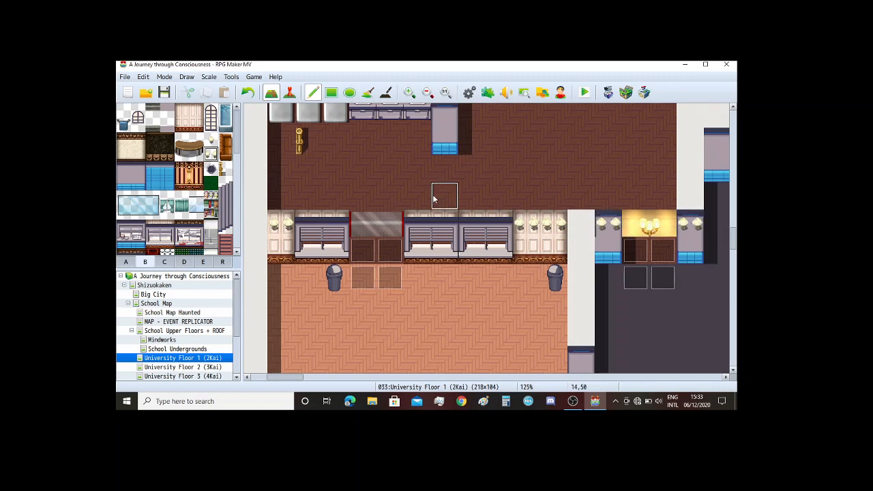
Step: Place four dark table sets with facing black sofas from tileset D on the orange floor, in two rows of two
{"action": "scroll", "coordinate": [434, 198], "scroll_direction": "down", "scroll_amount": 2}
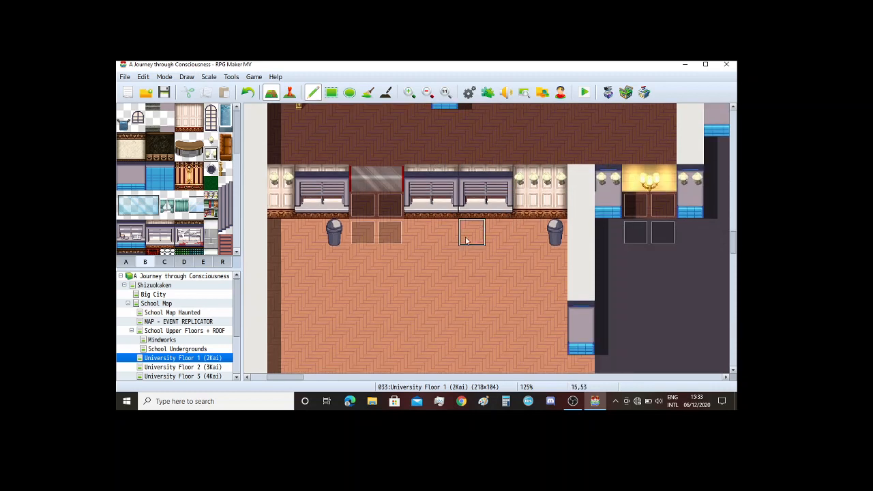
{"action": "scroll", "coordinate": [448, 237], "scroll_direction": "down", "scroll_amount": 4}
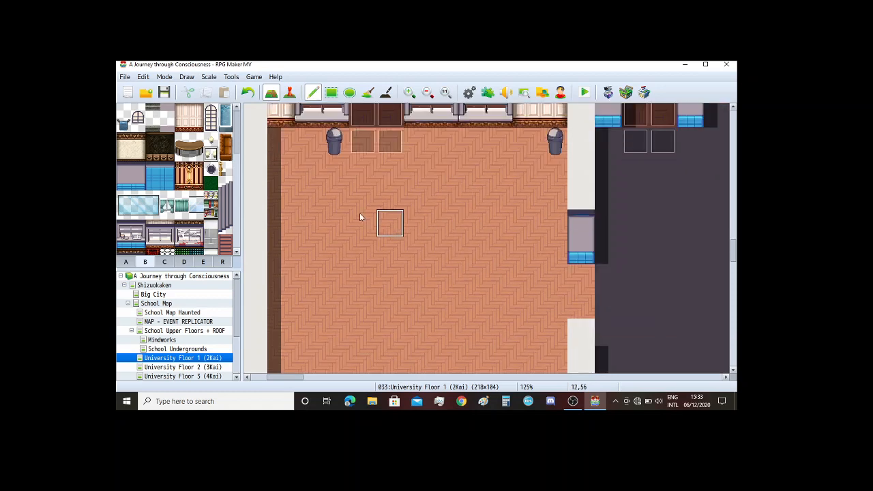
{"action": "left_click", "coordinate": [183, 262]}
{"action": "scroll", "coordinate": [137, 150], "scroll_direction": "down", "scroll_amount": 5}
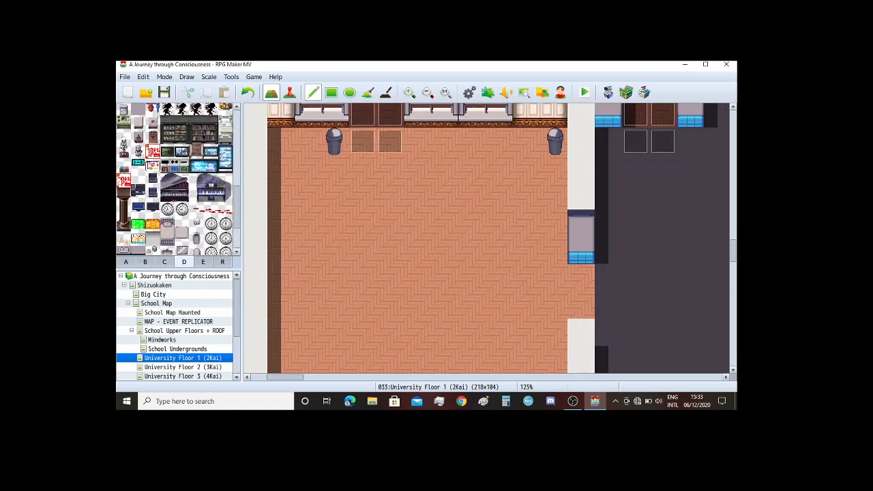
{"action": "scroll", "coordinate": [137, 145], "scroll_direction": "up", "scroll_amount": 3}
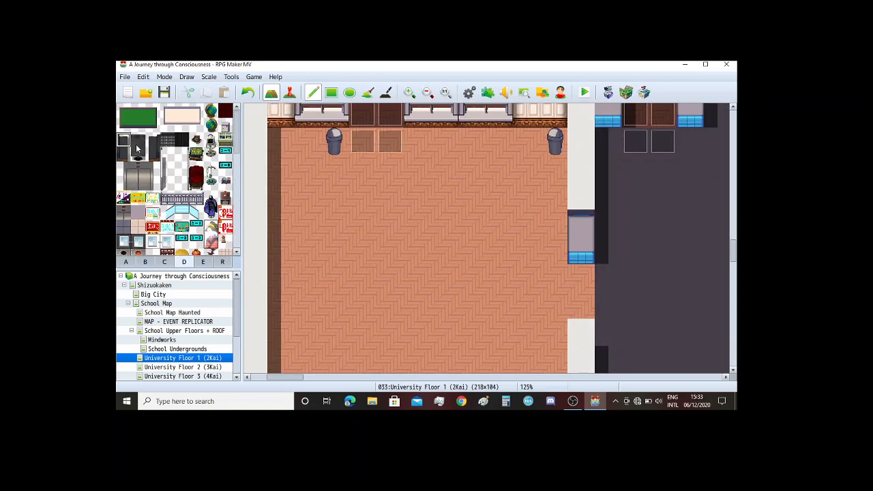
{"action": "left_click_drag", "start_coordinate": [122, 138], "coordinate": [153, 157]}
{"action": "scroll", "coordinate": [328, 185], "scroll_direction": "down", "scroll_amount": 1}
{"action": "left_click", "coordinate": [315, 179]}
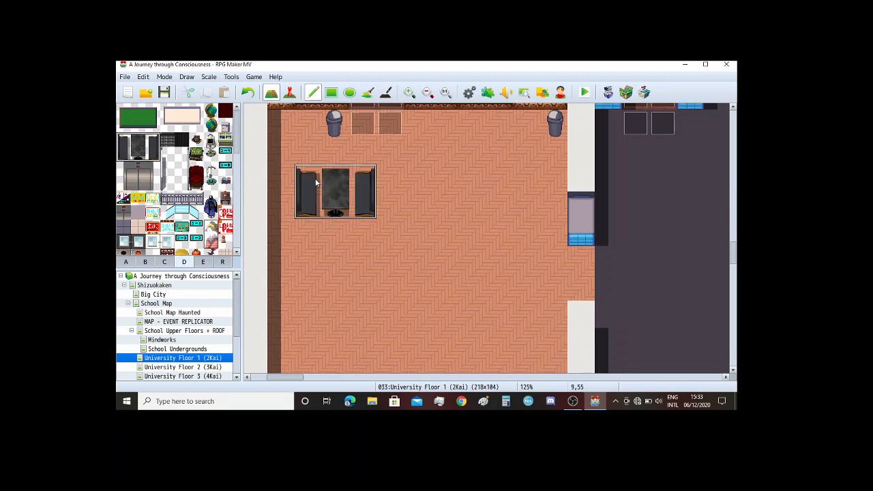
{"action": "left_click", "coordinate": [453, 178]}
{"action": "scroll", "coordinate": [453, 181], "scroll_direction": "down", "scroll_amount": 2}
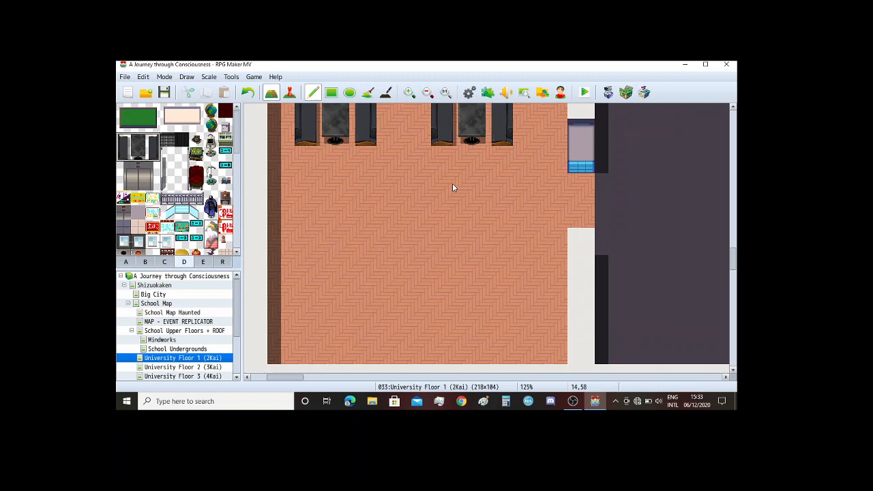
{"action": "left_click", "coordinate": [454, 225]}
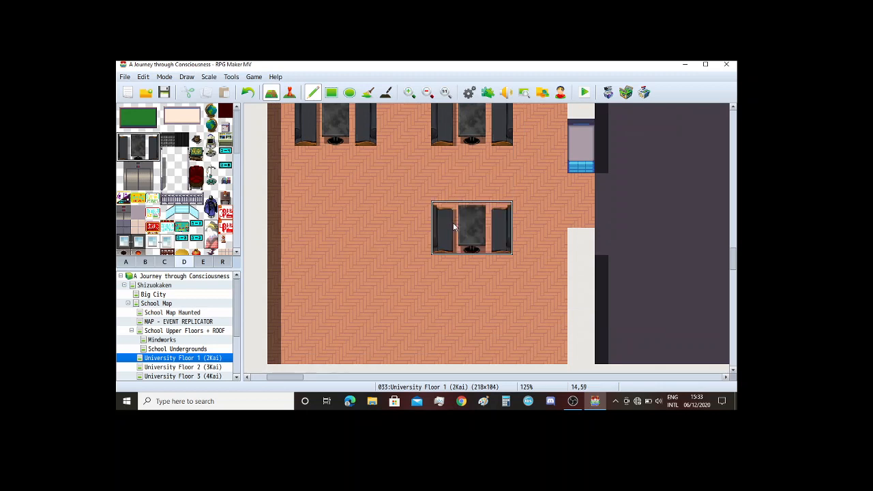
{"action": "left_click", "coordinate": [319, 227]}
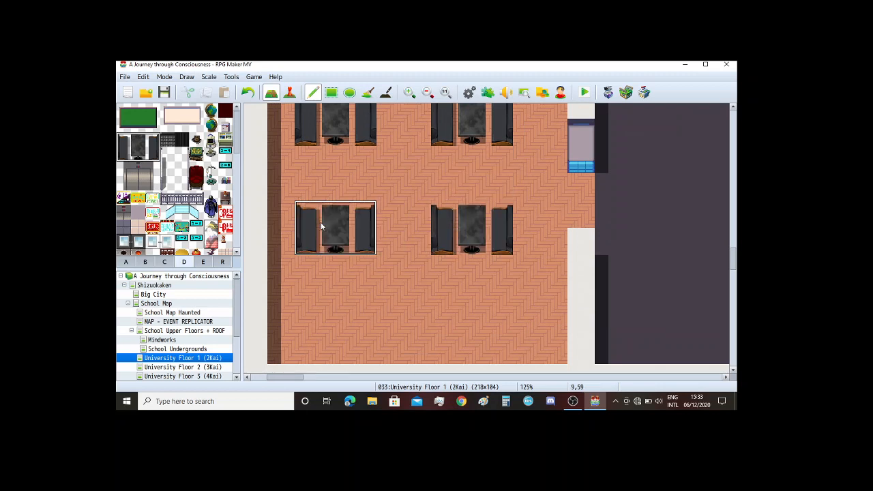
Step: Place three red chairs from tileset C in a row below each of the two lower sofa sets
{"action": "left_click", "coordinate": [163, 262]}
{"action": "scroll", "coordinate": [158, 231], "scroll_direction": "down", "scroll_amount": 2}
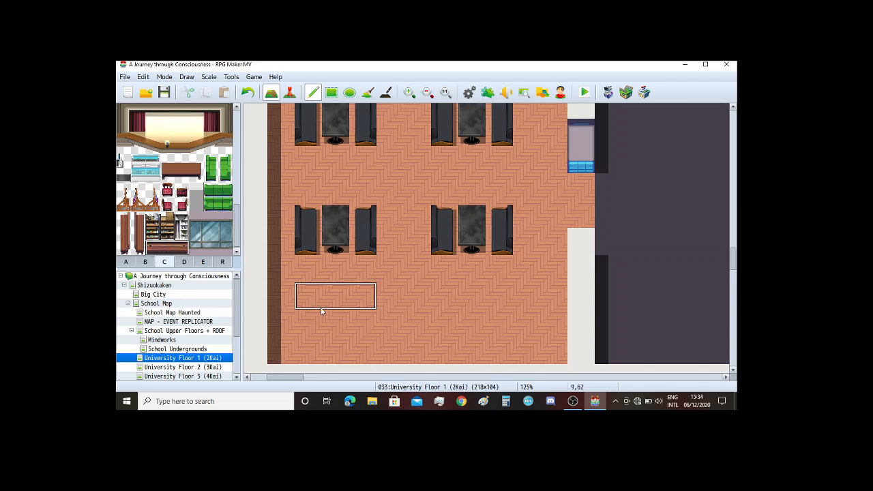
{"action": "left_click", "coordinate": [171, 194]}
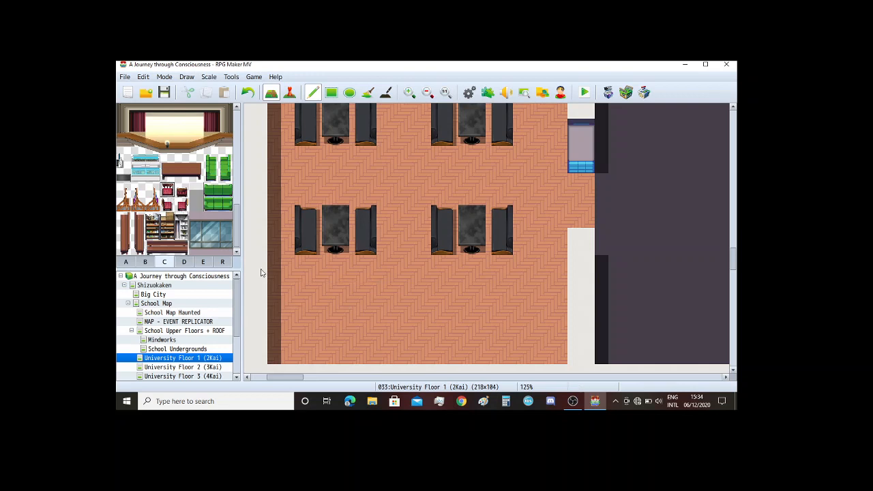
{"action": "left_click", "coordinate": [307, 297]}
{"action": "left_click", "coordinate": [335, 297]}
{"action": "left_click", "coordinate": [363, 297]}
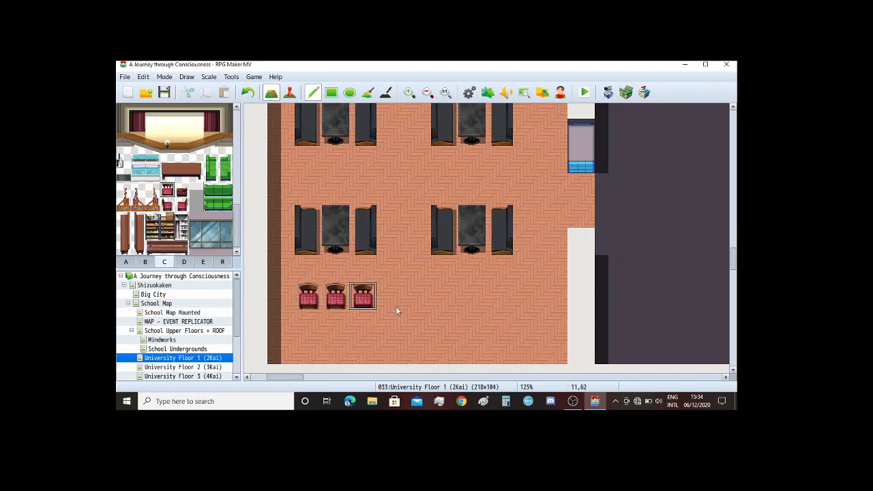
{"action": "left_click", "coordinate": [445, 297]}
{"action": "left_click", "coordinate": [499, 296]}
{"action": "left_click", "coordinate": [472, 297]}
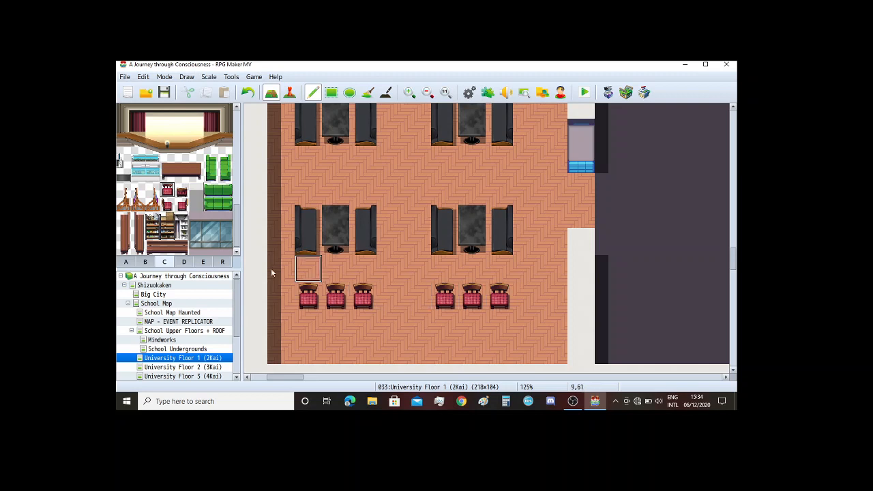
Step: Place the long brown table from tileset C in front of each row of three red chairs
{"action": "left_click_drag", "start_coordinate": [166, 168], "coordinate": [198, 176]}
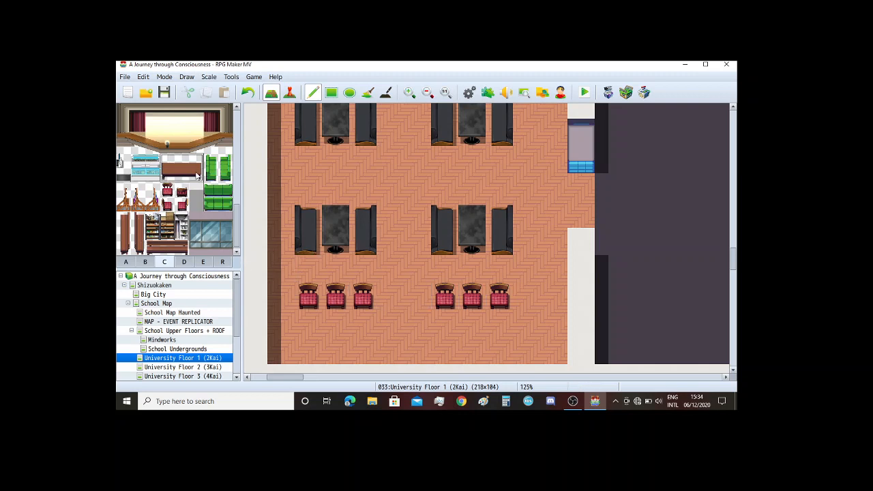
{"action": "left_click", "coordinate": [310, 306]}
{"action": "left_click", "coordinate": [450, 302]}
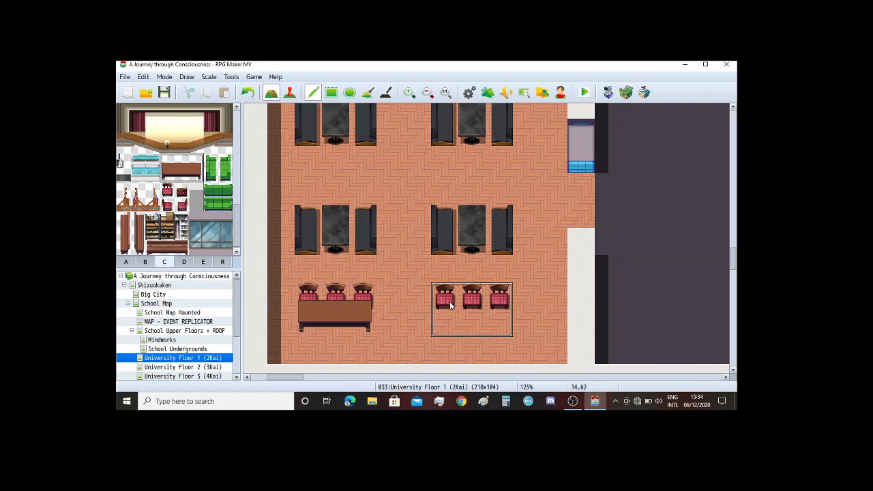
Step: Place three back-facing red chairs from tileset C along the near side of each of the two long brown tables
{"action": "left_click", "coordinate": [181, 191]}
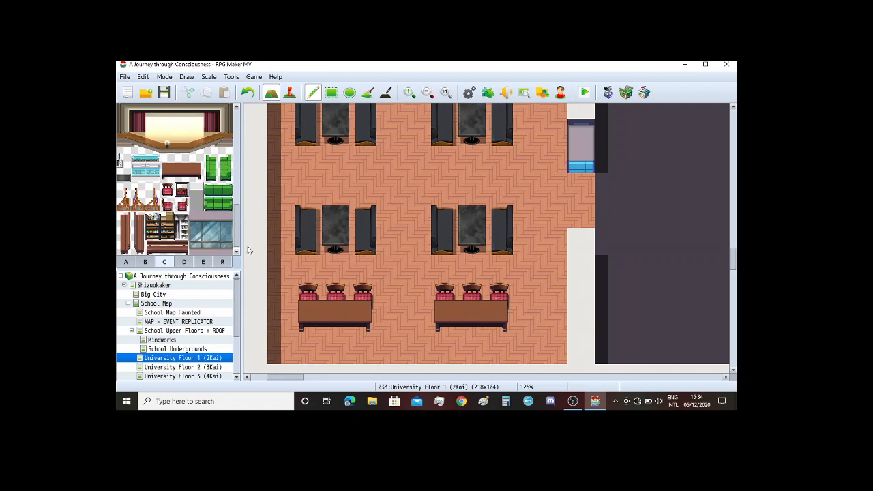
{"action": "left_click", "coordinate": [309, 326]}
{"action": "left_click", "coordinate": [336, 326]}
{"action": "left_click", "coordinate": [362, 326]}
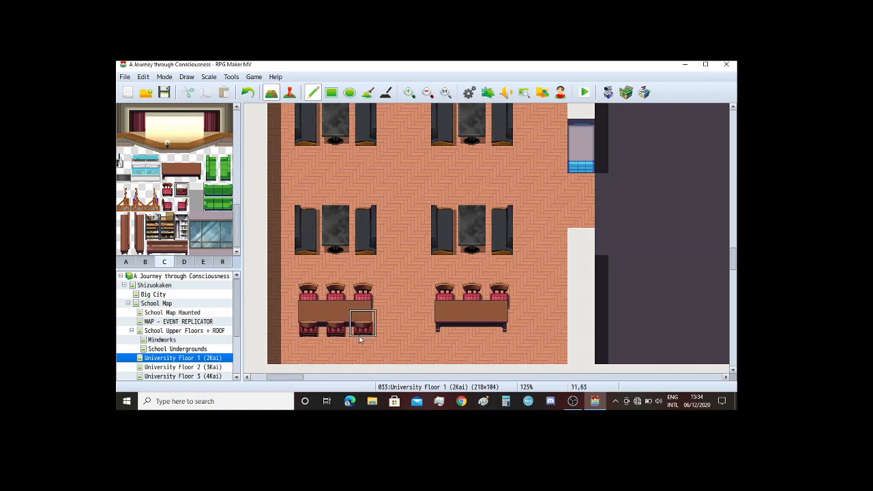
{"action": "left_click", "coordinate": [444, 326]}
{"action": "left_click", "coordinate": [470, 327]}
{"action": "left_click", "coordinate": [498, 327]}
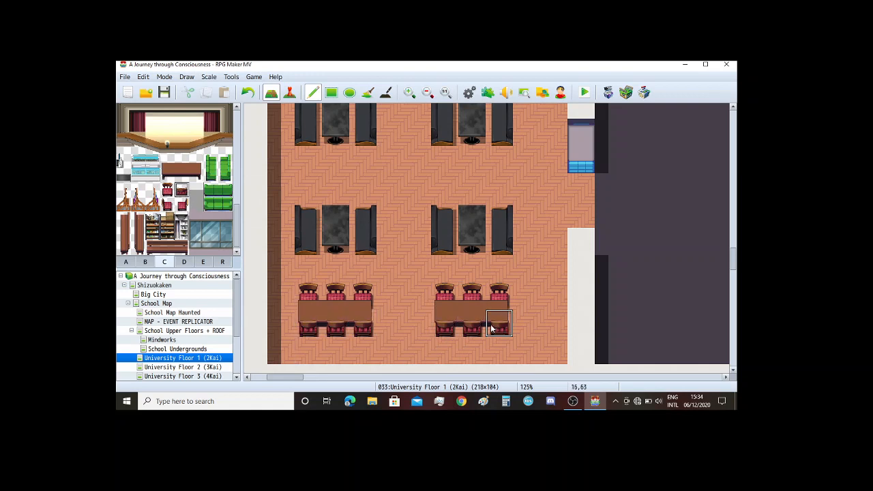
Step: Fill a rectangle of orange herringbone floor from tileset A over the white wall top and window strip directly below the dining area
{"action": "scroll", "coordinate": [470, 276], "scroll_direction": "down", "scroll_amount": 3}
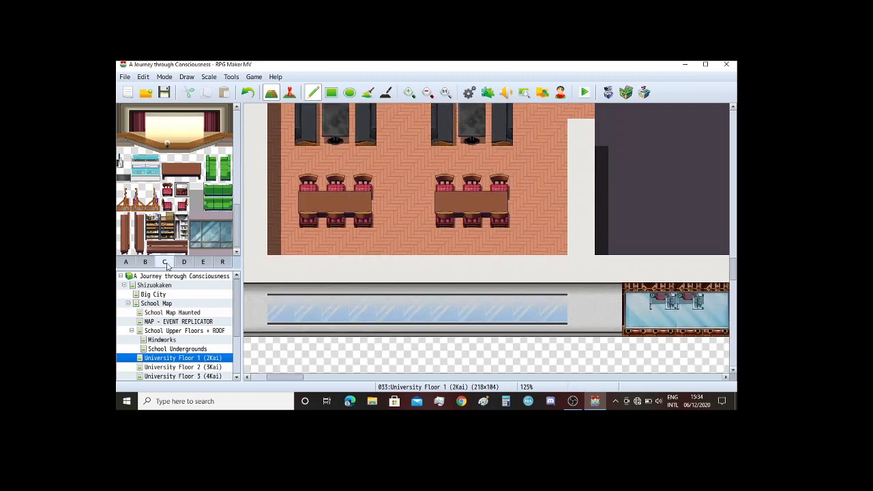
{"action": "left_click", "coordinate": [183, 262]}
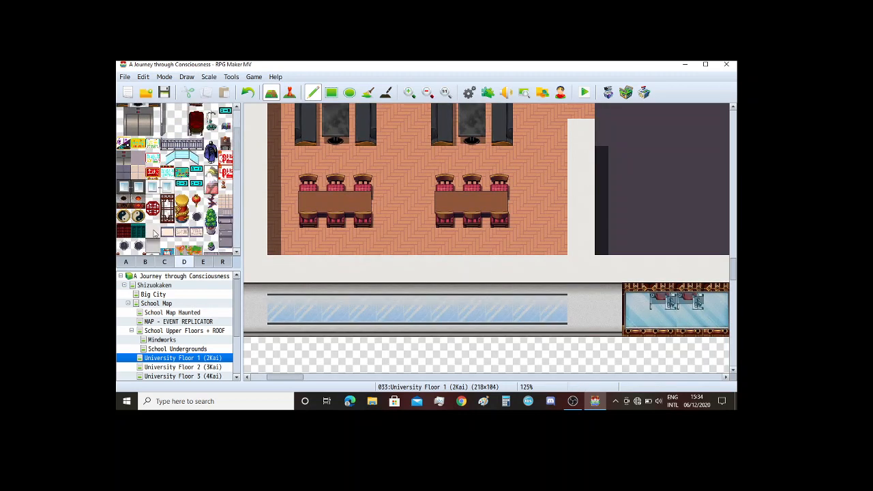
{"action": "left_click", "coordinate": [125, 263]}
{"action": "left_click", "coordinate": [211, 207]}
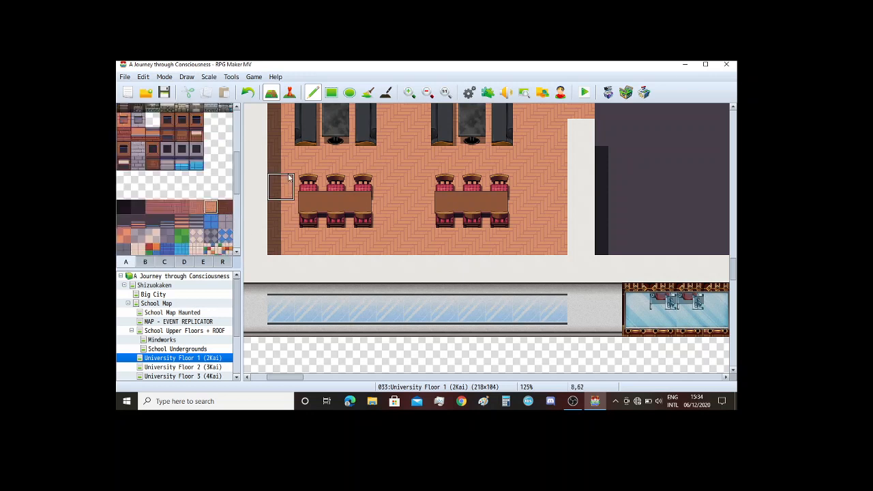
{"action": "left_click", "coordinate": [332, 93]}
{"action": "mouse_move", "coordinate": [274, 262]}
{"action": "left_mouse_down"}
{"action": "mouse_move", "coordinate": [339, 319]}
{"action": "mouse_move", "coordinate": [481, 327]}
{"action": "mouse_move", "coordinate": [554, 321]}
{"action": "left_mouse_up"}
{"action": "scroll", "coordinate": [511, 292], "scroll_direction": "down", "scroll_amount": 4}
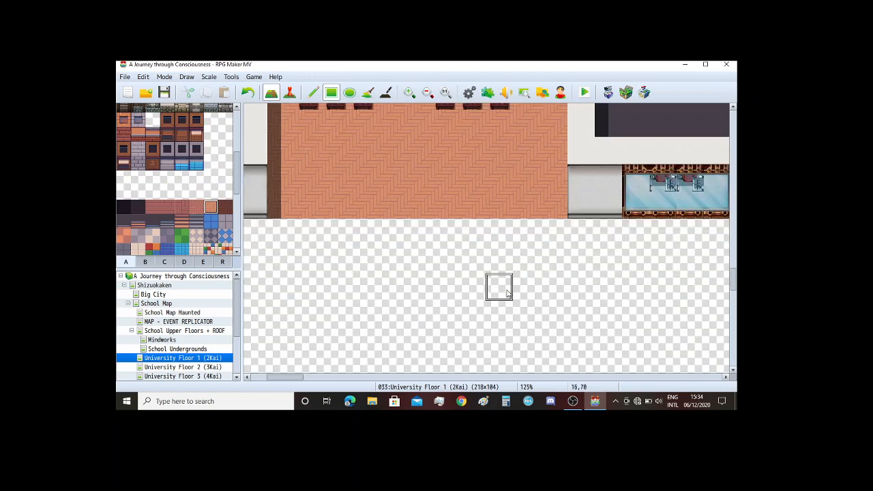
{"action": "scroll", "coordinate": [499, 293], "scroll_direction": "up", "scroll_amount": 2}
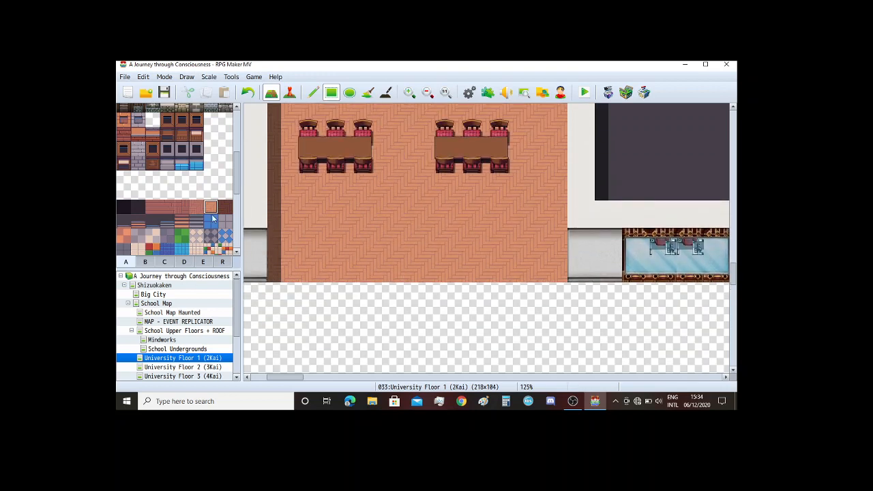
Step: Place three blue-framed glass windows from tileset B along the dining area's lower edge, one tile apart
{"action": "scroll", "coordinate": [215, 205], "scroll_direction": "down", "scroll_amount": 1}
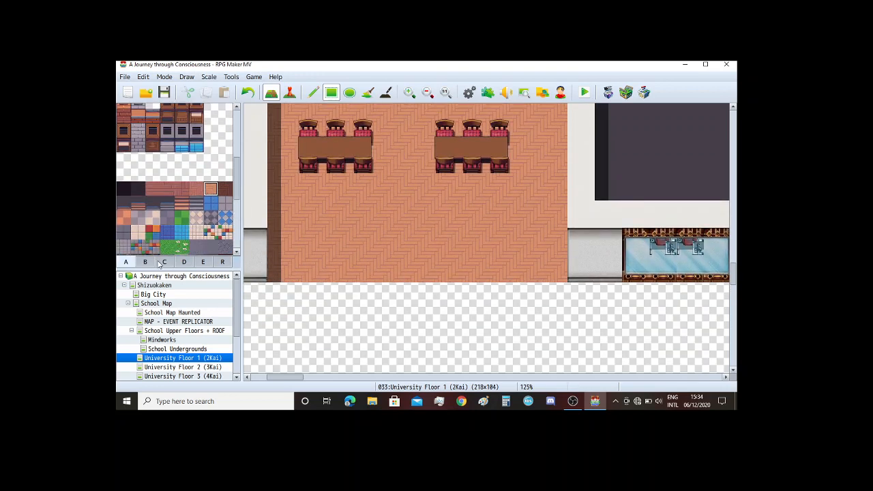
{"action": "left_click", "coordinate": [150, 264]}
{"action": "scroll", "coordinate": [174, 240], "scroll_direction": "down", "scroll_amount": 2}
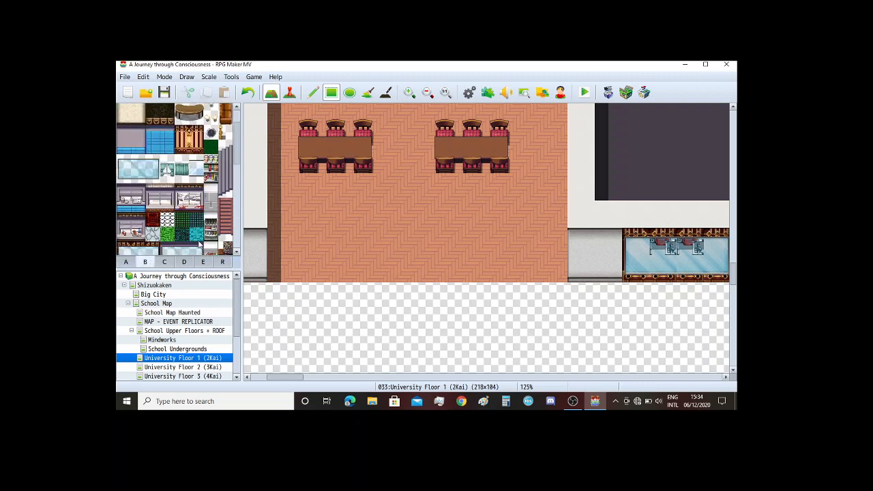
{"action": "scroll", "coordinate": [199, 251], "scroll_direction": "down", "scroll_amount": 2}
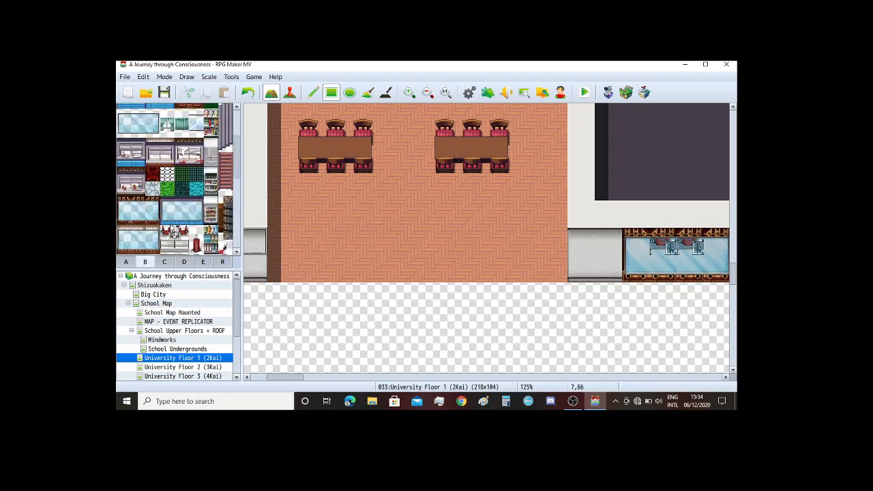
{"action": "left_click_drag", "start_coordinate": [167, 202], "coordinate": [193, 219]}
{"action": "left_click_drag", "start_coordinate": [285, 244], "coordinate": [518, 271]}
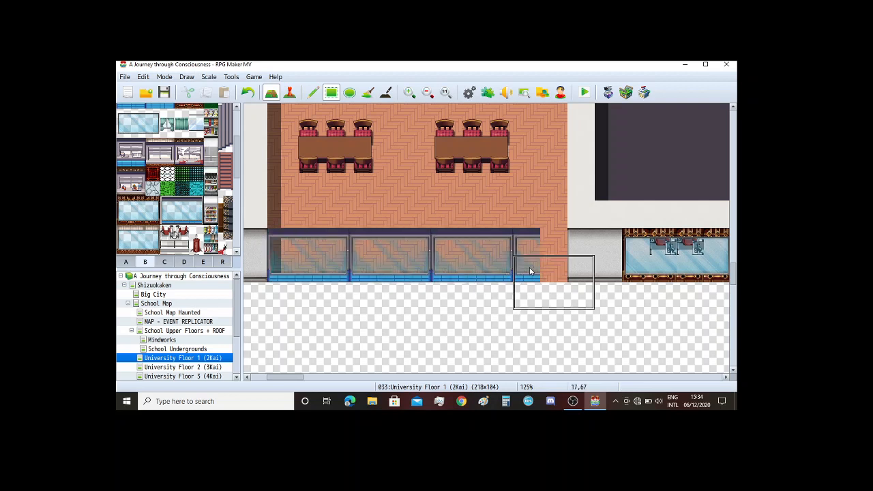
{"action": "key", "text": "ctrl+z"}
{"action": "left_click", "coordinate": [326, 258]}
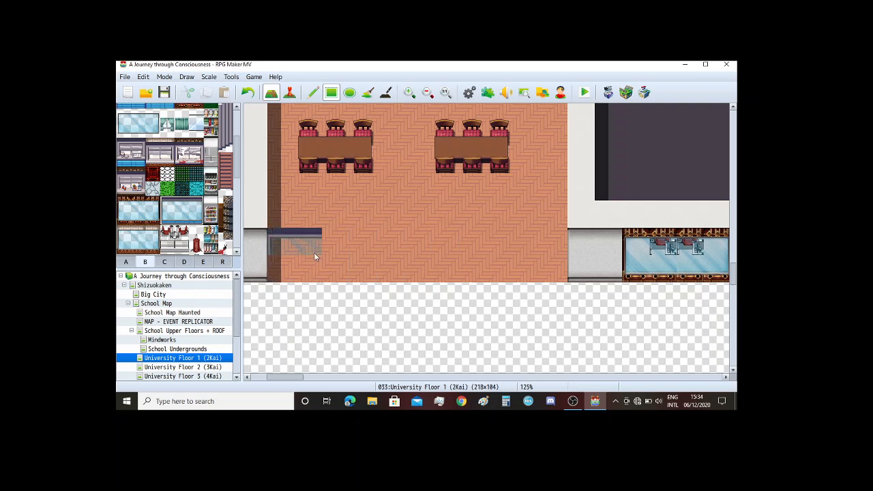
{"action": "left_click", "coordinate": [388, 243]}
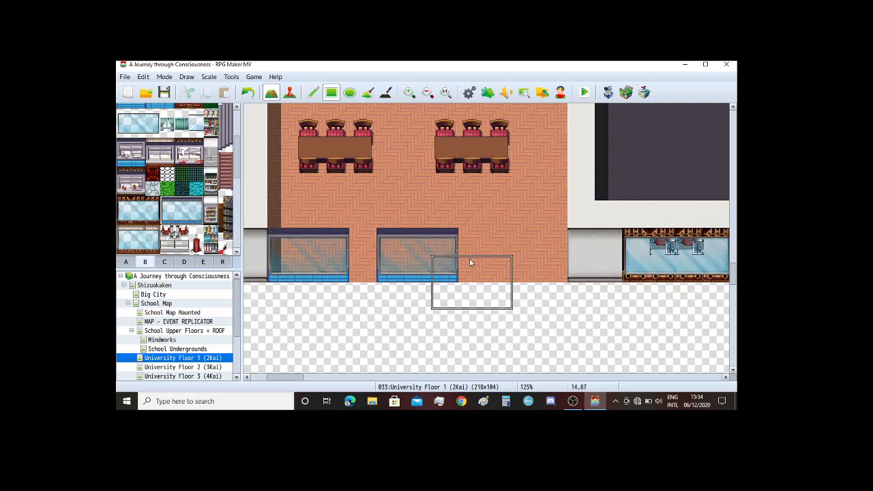
{"action": "left_click", "coordinate": [522, 248]}
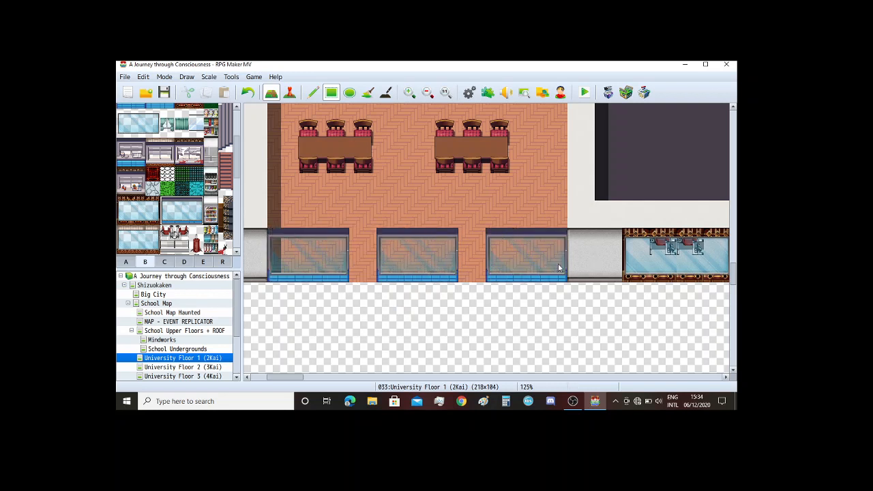
Step: Fill the two gaps between the glass windows with the grey-lilac wall tile with blue base from tileset B
{"action": "scroll", "coordinate": [153, 213], "scroll_direction": "up", "scroll_amount": 3}
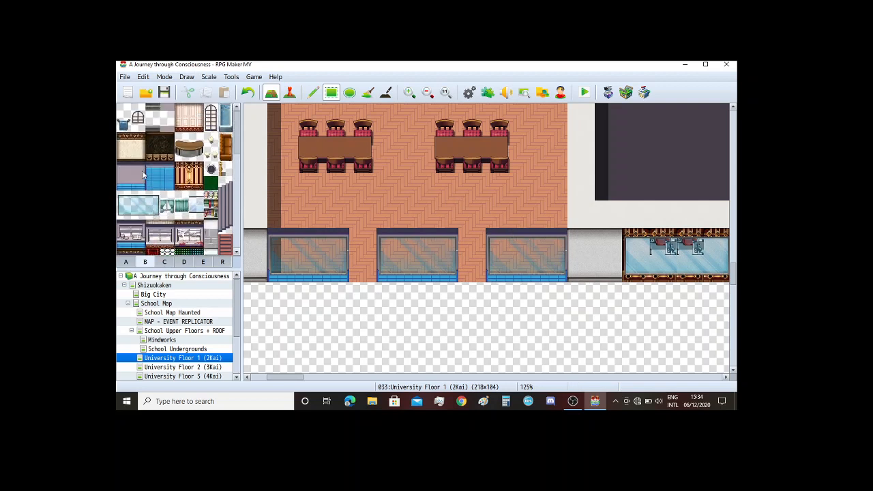
{"action": "left_click", "coordinate": [360, 234]}
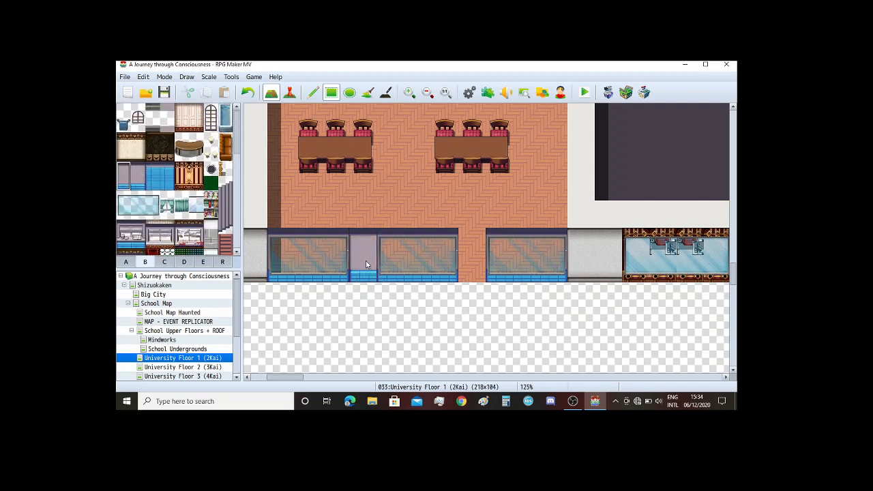
{"action": "left_click", "coordinate": [139, 176]}
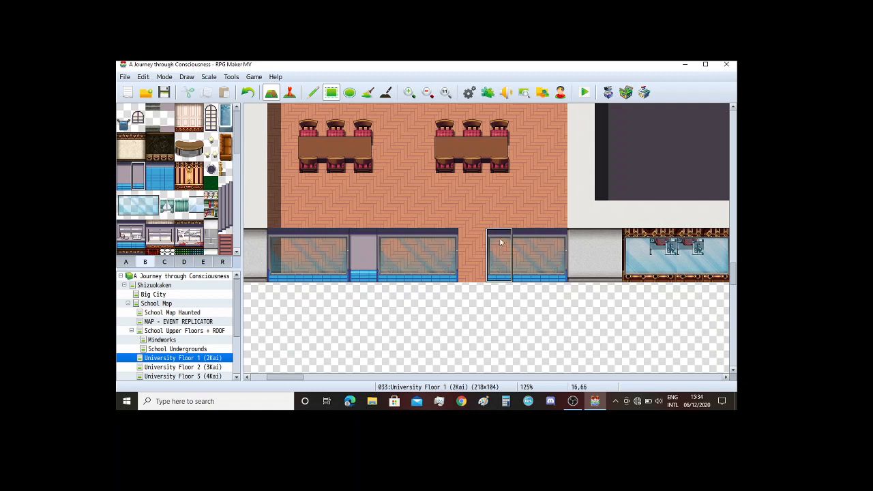
{"action": "left_click", "coordinate": [478, 273]}
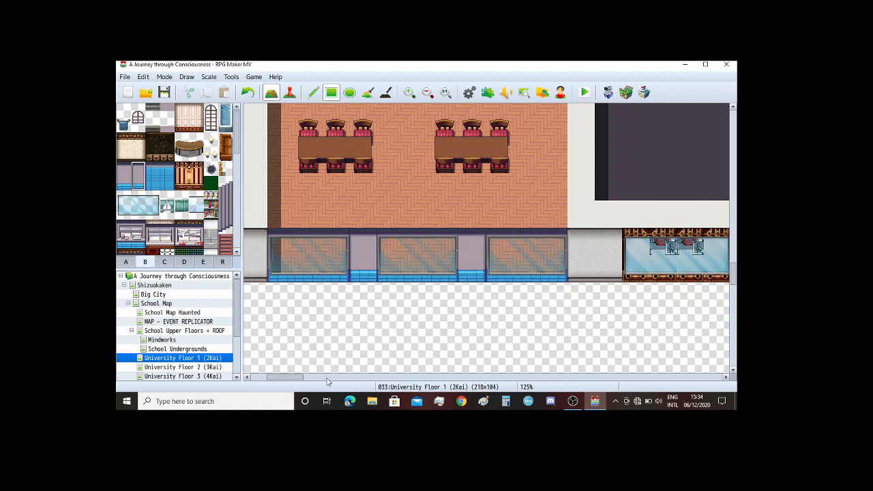
{"action": "left_click_drag", "start_coordinate": [299, 379], "coordinate": [289, 380]}
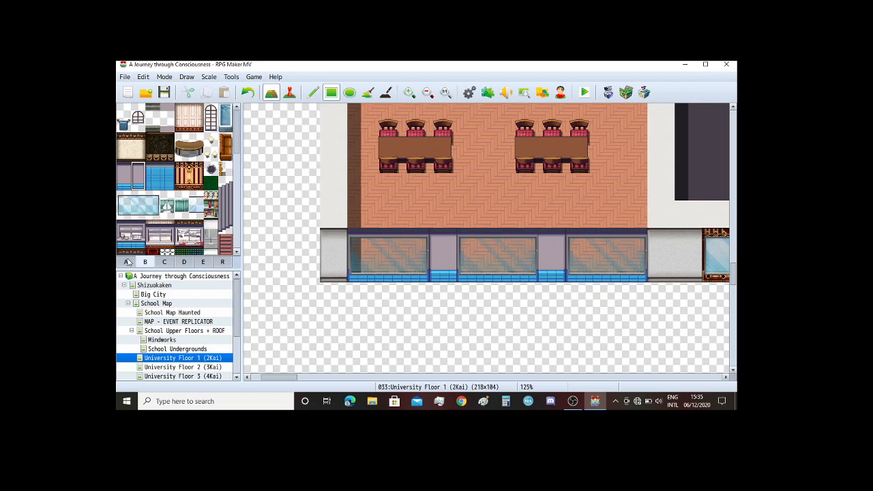
{"action": "left_click", "coordinate": [124, 166]}
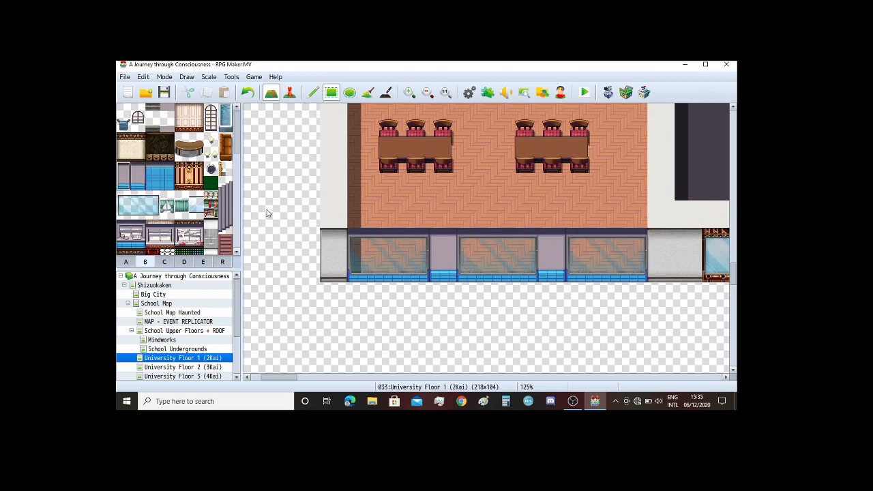
{"action": "left_click", "coordinate": [335, 247]}
{"action": "left_click_drag", "start_coordinate": [289, 377], "coordinate": [277, 397]}
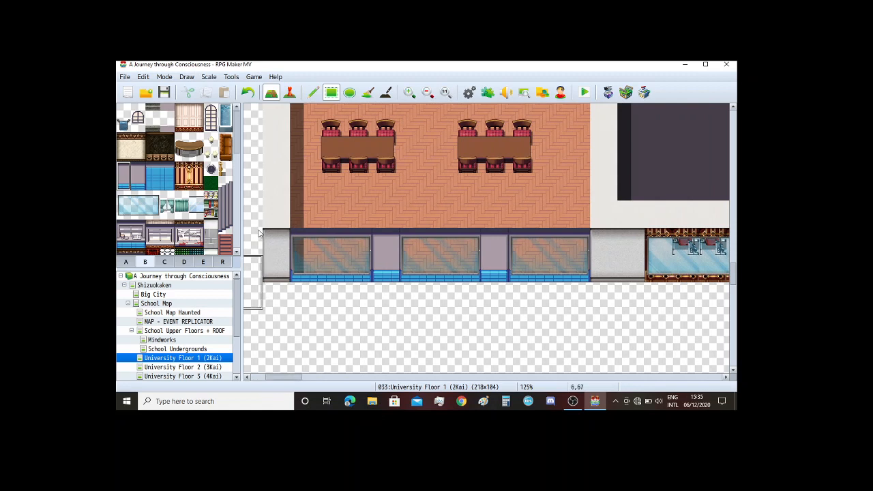
{"action": "scroll", "coordinate": [298, 205], "scroll_direction": "up", "scroll_amount": 3}
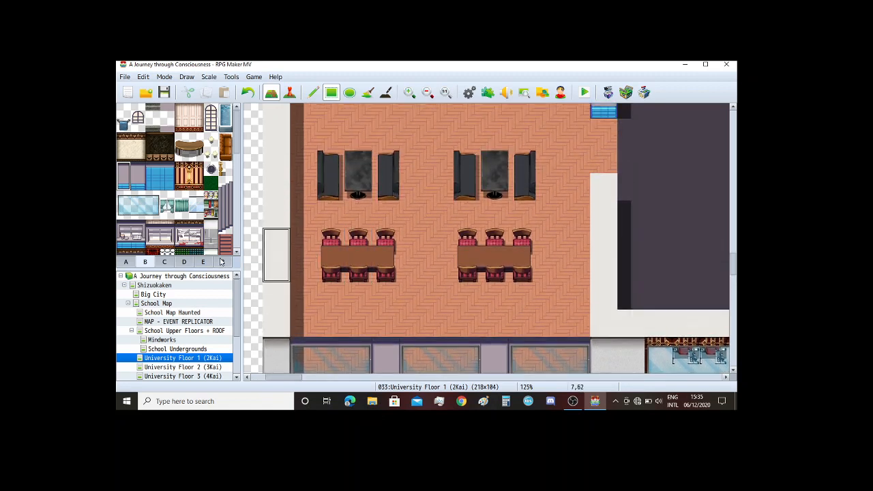
{"action": "scroll", "coordinate": [464, 220], "scroll_direction": "down", "scroll_amount": 2}
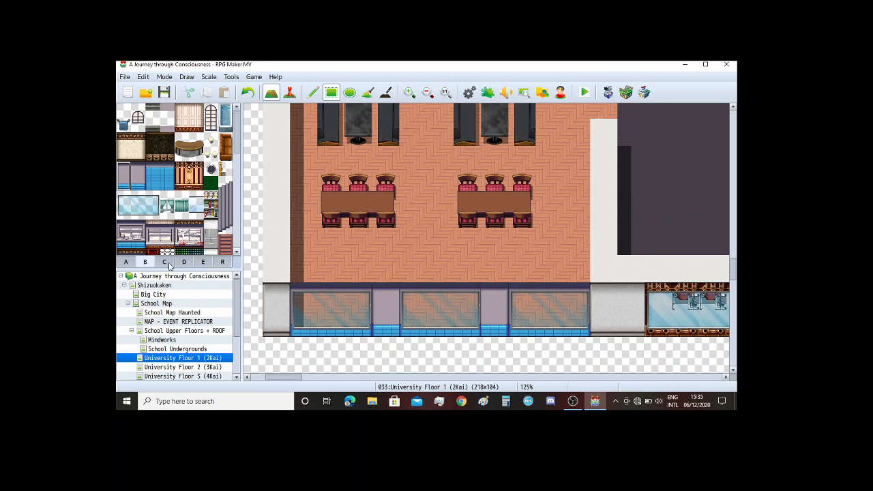
Step: Place three red chairs from tileset C below each long table, against the new windowed wall
{"action": "left_click", "coordinate": [164, 262]}
{"action": "left_click", "coordinate": [168, 190]}
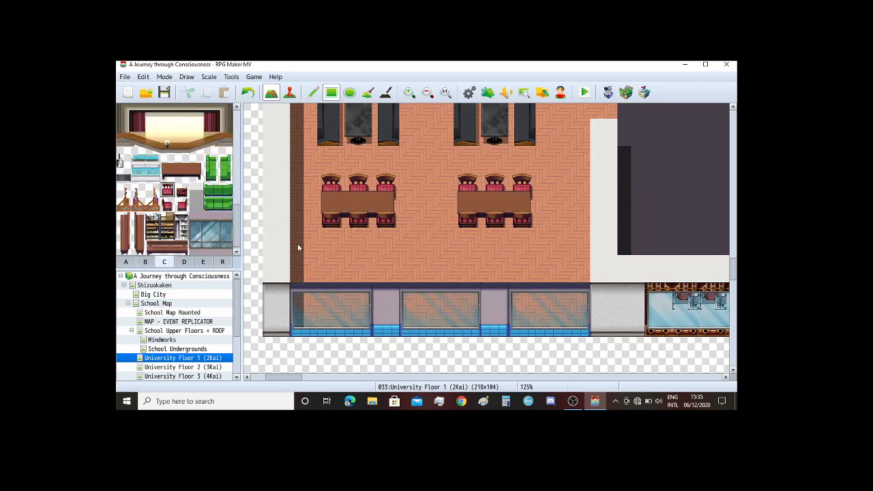
{"action": "left_click", "coordinate": [332, 267]}
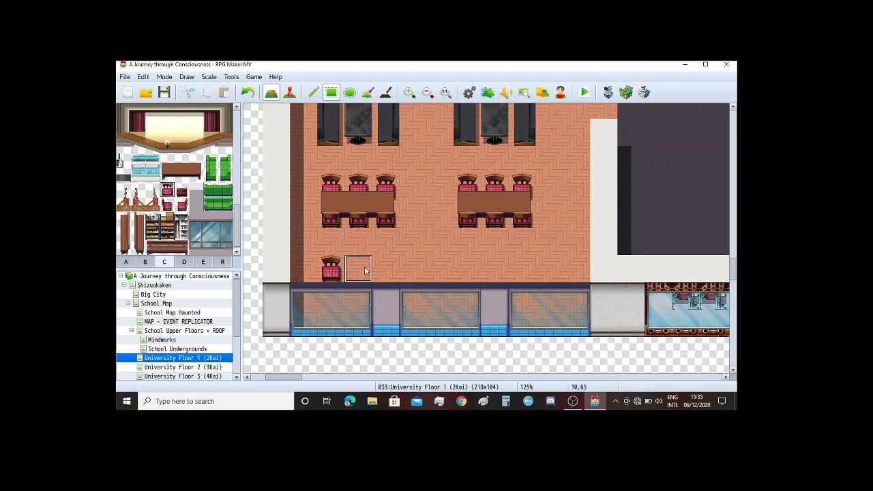
{"action": "left_click", "coordinate": [468, 270]}
{"action": "left_click", "coordinate": [495, 270]}
{"action": "left_click", "coordinate": [522, 270]}
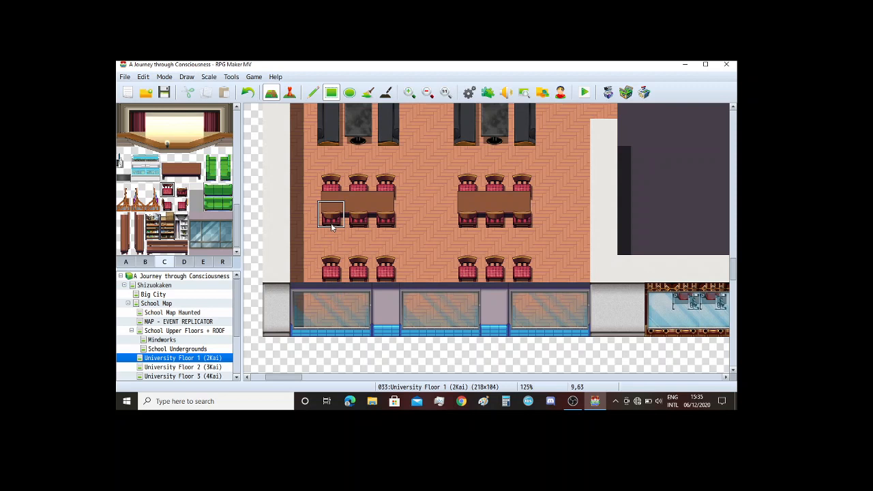
Step: Undo the six red chairs placed along the windowed wall
{"action": "scroll", "coordinate": [346, 233], "scroll_direction": "up", "scroll_amount": 1}
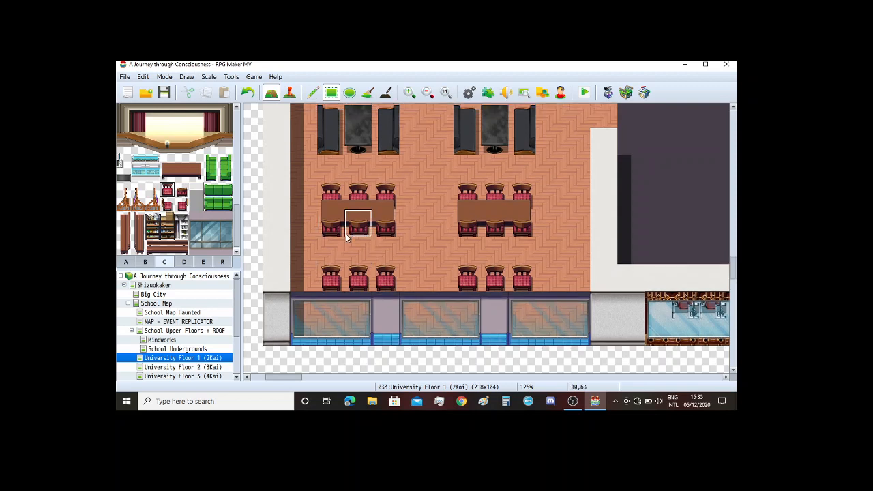
{"action": "key", "text": "ctrl+z"}
{"action": "key", "text": "ctrl+z"}
{"action": "key", "text": "ctrl+z"}
{"action": "key", "text": "ctrl+z"}
{"action": "key", "text": "ctrl+z"}
{"action": "key", "text": "ctrl+z"}
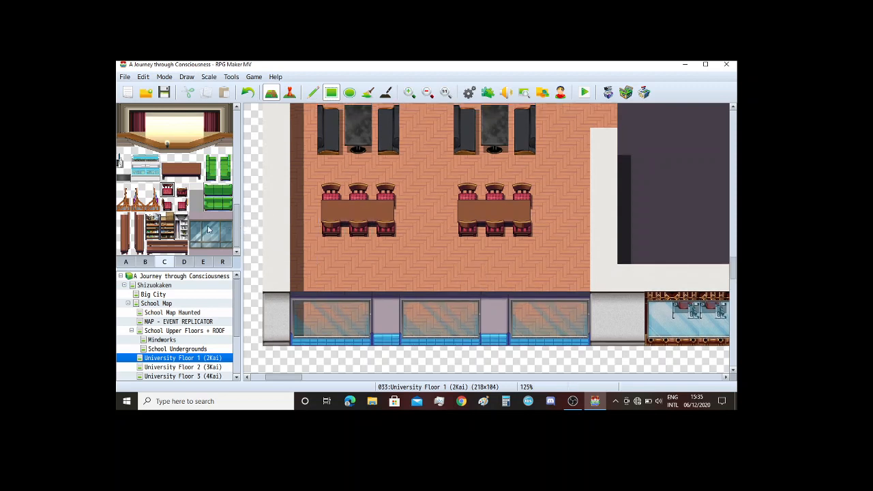
Step: Place a dark table set with facing black sofas from tileset D below the left long table, overlapping the windowed wall
{"action": "scroll", "coordinate": [178, 211], "scroll_direction": "down", "scroll_amount": 10}
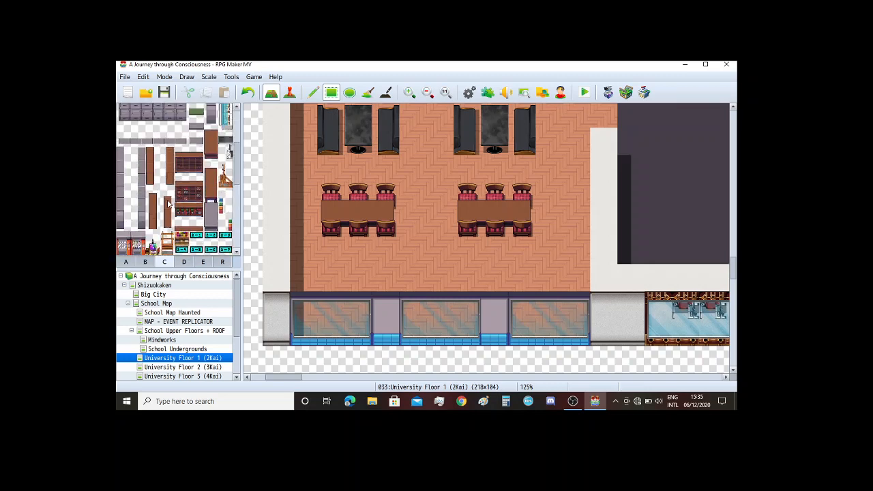
{"action": "scroll", "coordinate": [168, 204], "scroll_direction": "down", "scroll_amount": 3}
{"action": "left_click", "coordinate": [144, 262]}
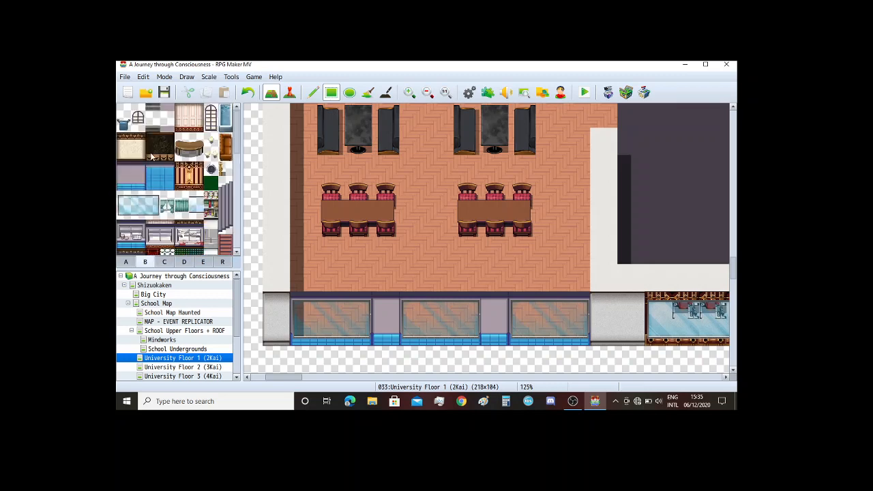
{"action": "scroll", "coordinate": [157, 170], "scroll_direction": "down", "scroll_amount": 5}
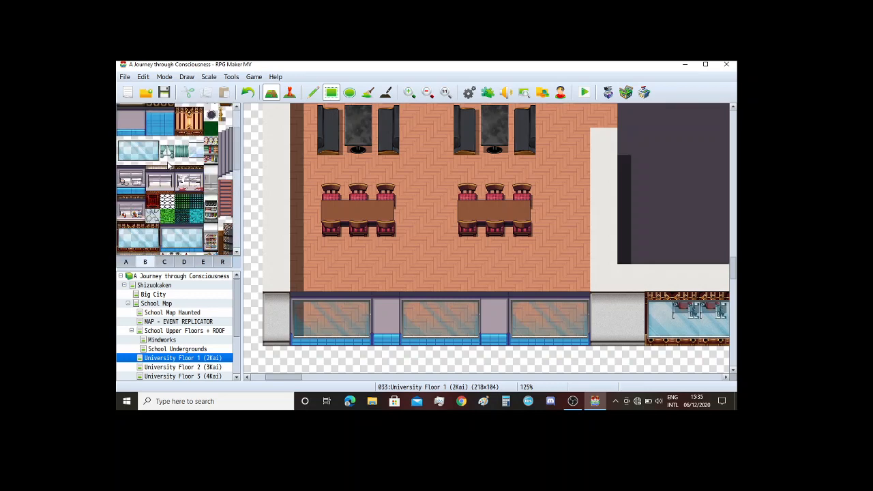
{"action": "scroll", "coordinate": [171, 163], "scroll_direction": "down", "scroll_amount": 2}
{"action": "left_click", "coordinate": [184, 262]}
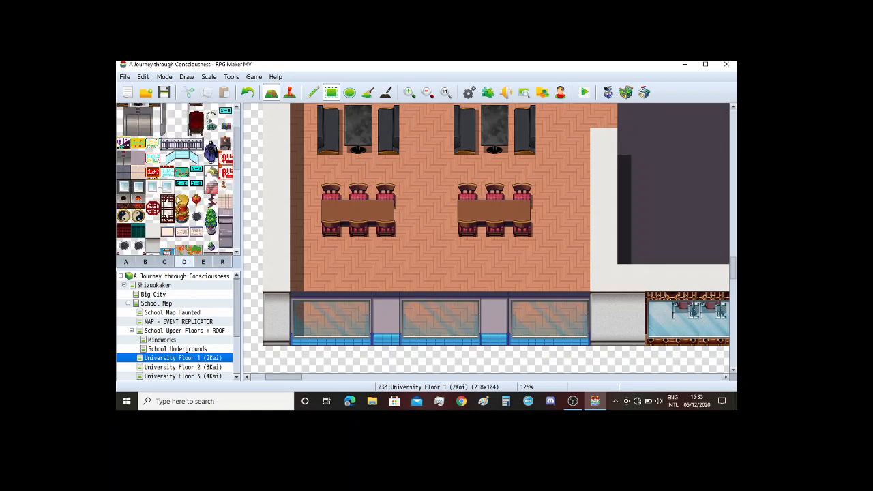
{"action": "scroll", "coordinate": [161, 139], "scroll_direction": "up", "scroll_amount": 2}
{"action": "left_click_drag", "start_coordinate": [123, 141], "coordinate": [155, 166]}
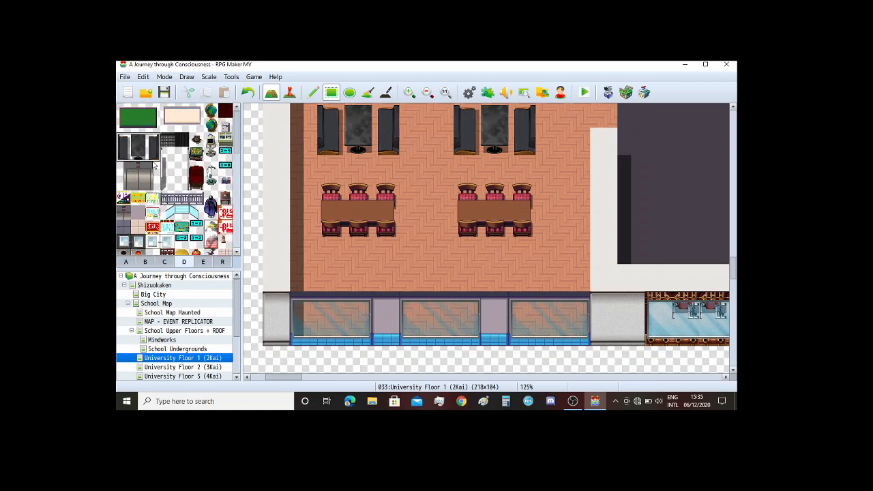
{"action": "left_click", "coordinate": [334, 281]}
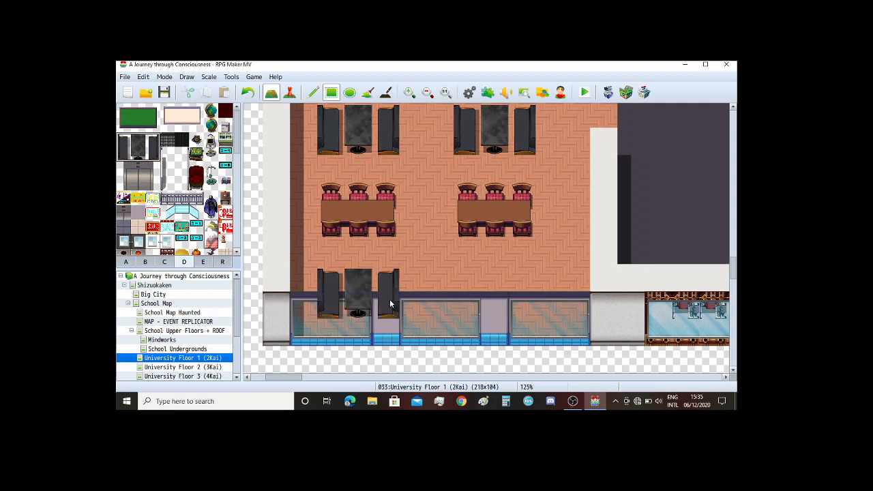
Step: Place a dark table set with black sofas below the right long table, and a grey trash can from tileset B in the windowed wall's right corner
{"action": "left_click", "coordinate": [477, 286]}
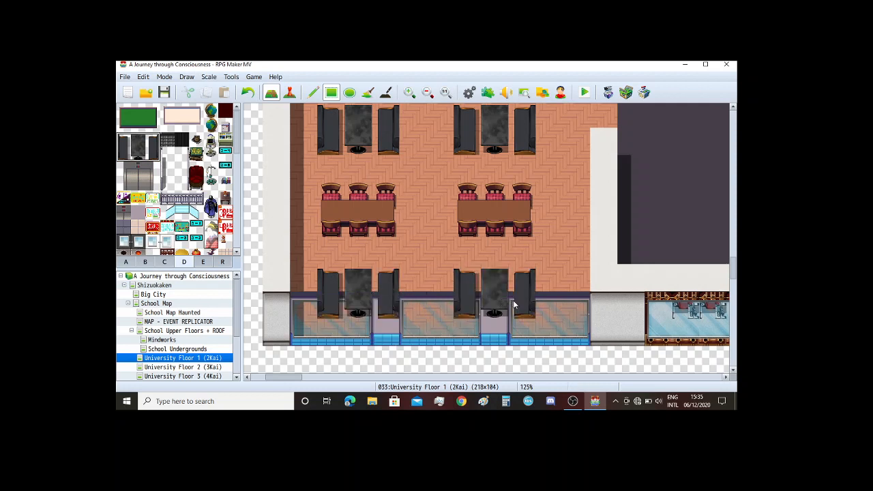
{"action": "left_click", "coordinate": [145, 263]}
{"action": "scroll", "coordinate": [217, 191], "scroll_direction": "down", "scroll_amount": 3}
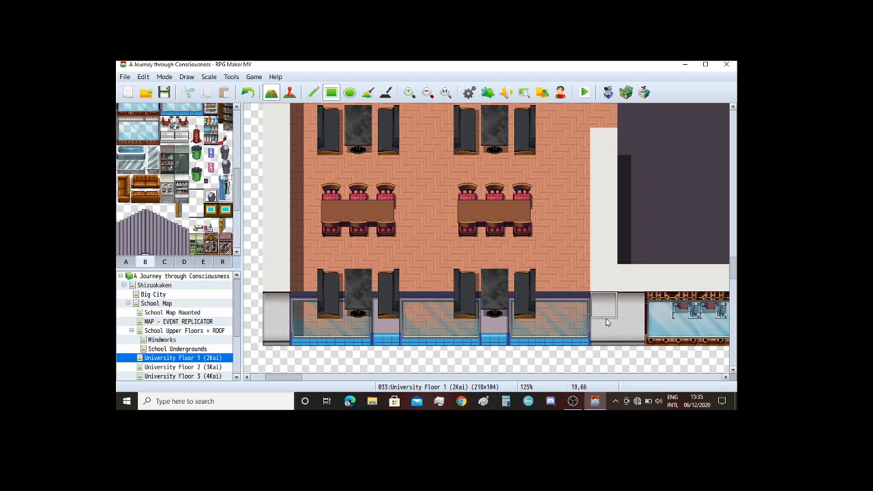
{"action": "left_click", "coordinate": [578, 333]}
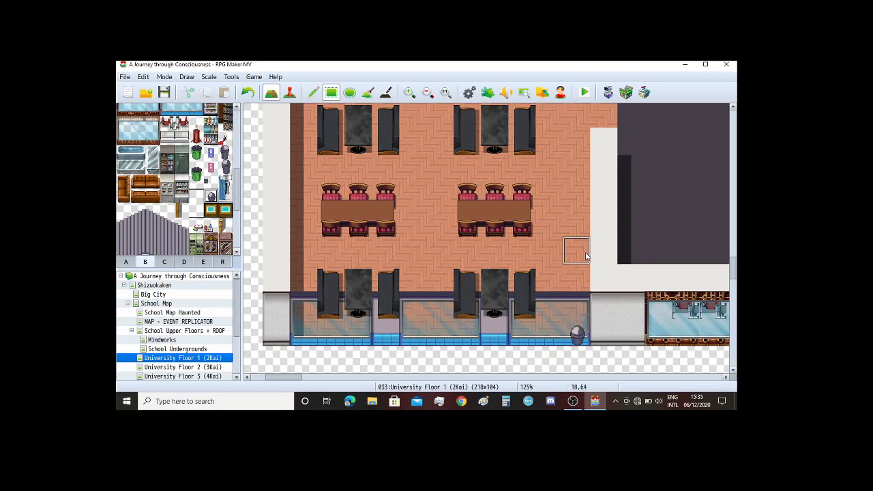
Step: Replace the two uppermost dark table sets, nearest the benches, with the orange herringbone floor tile from tileset A
{"action": "scroll", "coordinate": [585, 248], "scroll_direction": "up", "scroll_amount": 5}
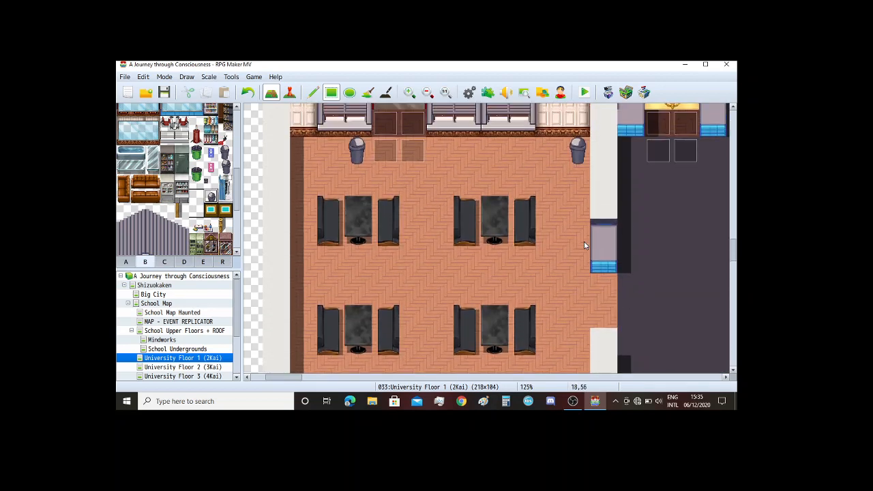
{"action": "scroll", "coordinate": [583, 244], "scroll_direction": "up", "scroll_amount": 1}
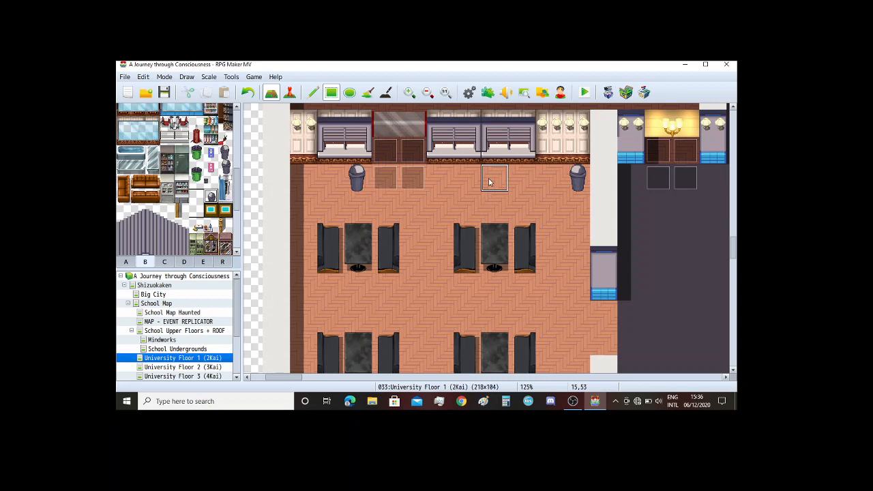
{"action": "scroll", "coordinate": [491, 184], "scroll_direction": "up", "scroll_amount": 4}
{"action": "scroll", "coordinate": [506, 217], "scroll_direction": "down", "scroll_amount": 5}
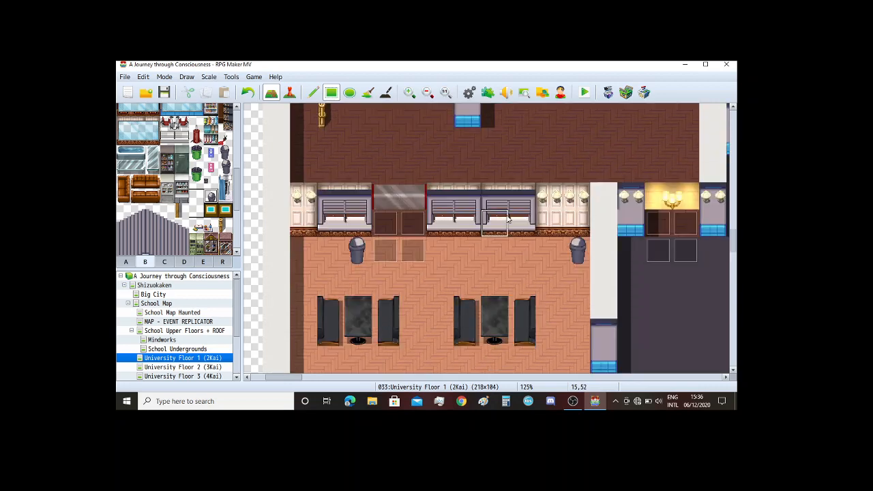
{"action": "scroll", "coordinate": [507, 217], "scroll_direction": "down", "scroll_amount": 2}
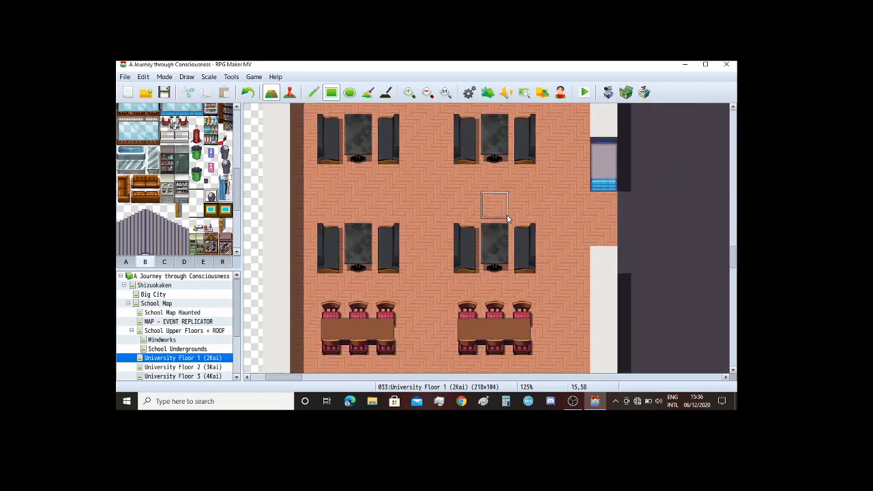
{"action": "scroll", "coordinate": [510, 217], "scroll_direction": "up", "scroll_amount": 3}
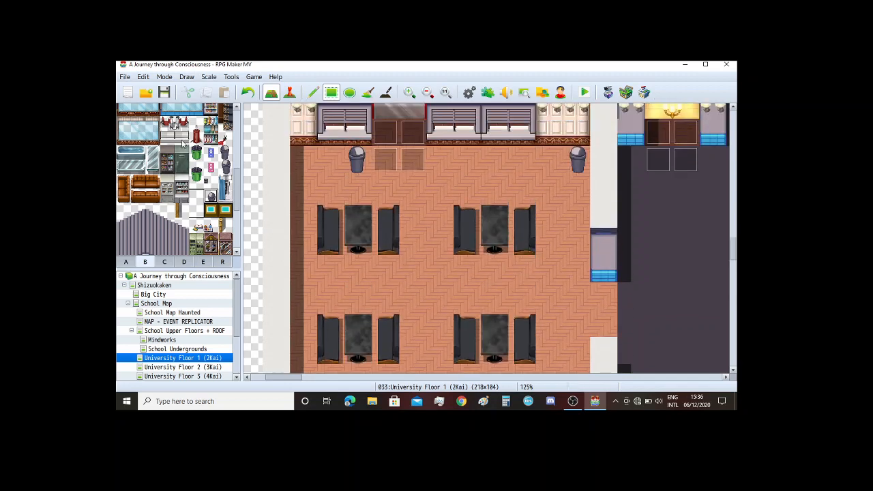
{"action": "left_click", "coordinate": [126, 262]}
{"action": "scroll", "coordinate": [198, 184], "scroll_direction": "down", "scroll_amount": 2}
{"action": "left_click", "coordinate": [210, 161]}
{"action": "mouse_move", "coordinate": [329, 215]}
{"action": "left_mouse_down"}
{"action": "mouse_move", "coordinate": [344, 238]}
{"action": "mouse_move", "coordinate": [382, 239]}
{"action": "left_mouse_up"}
{"action": "left_click_drag", "start_coordinate": [450, 248], "coordinate": [539, 250]}
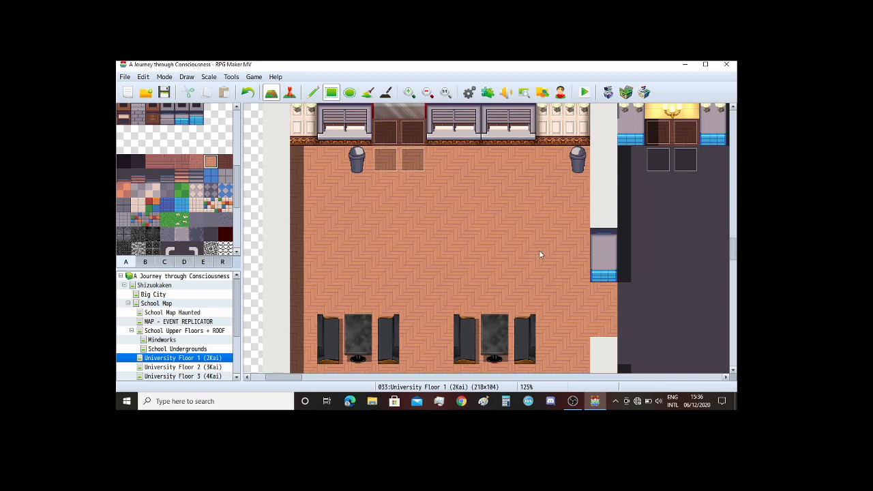
Step: Place the red buffet counter from tileset D on the cleared floor below the right-hand benches
{"action": "scroll", "coordinate": [521, 243], "scroll_direction": "up", "scroll_amount": 2}
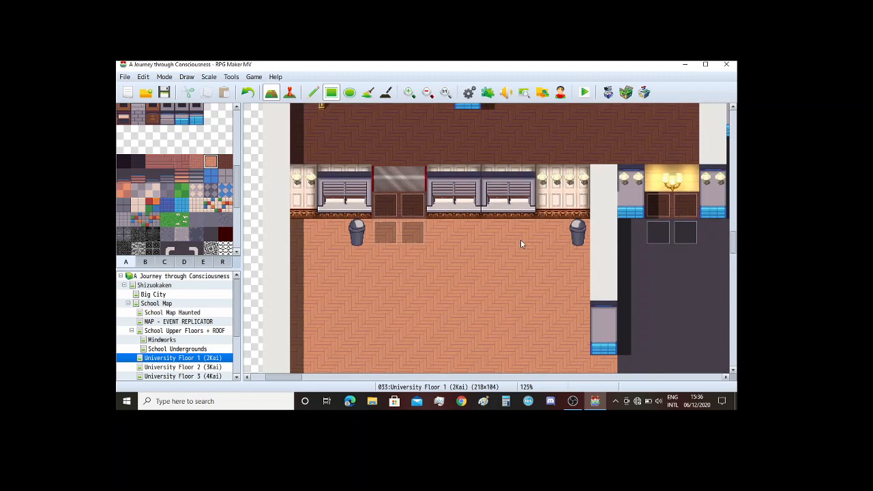
{"action": "scroll", "coordinate": [522, 243], "scroll_direction": "up", "scroll_amount": 2}
{"action": "scroll", "coordinate": [521, 244], "scroll_direction": "down", "scroll_amount": 3}
{"action": "left_click", "coordinate": [203, 262]}
{"action": "scroll", "coordinate": [186, 235], "scroll_direction": "down", "scroll_amount": 4}
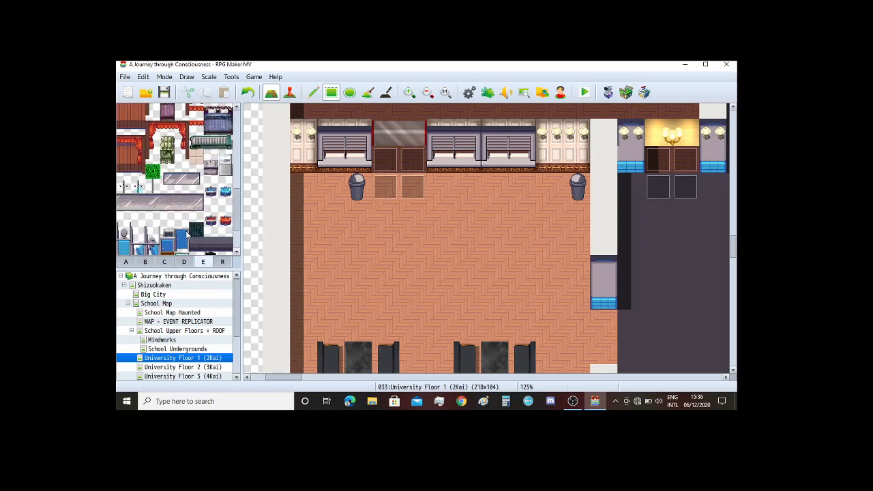
{"action": "left_click", "coordinate": [185, 265]}
{"action": "scroll", "coordinate": [173, 247], "scroll_direction": "down", "scroll_amount": 10}
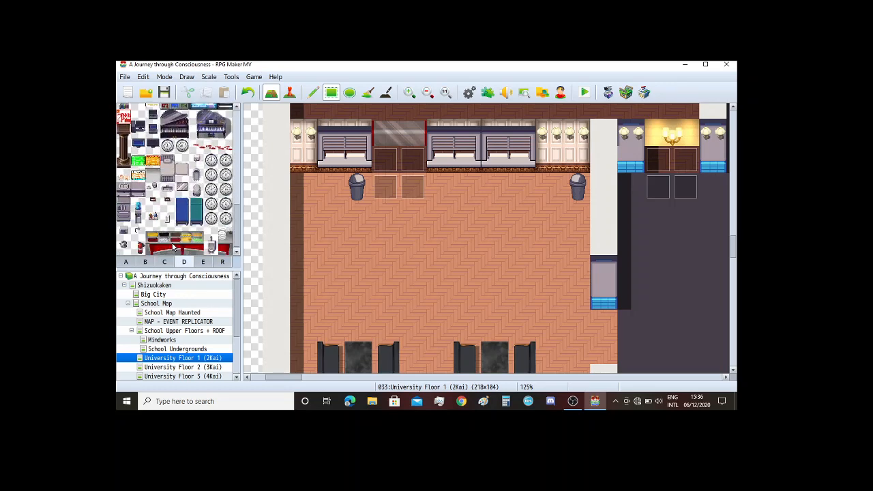
{"action": "left_click_drag", "start_coordinate": [152, 237], "coordinate": [195, 258]}
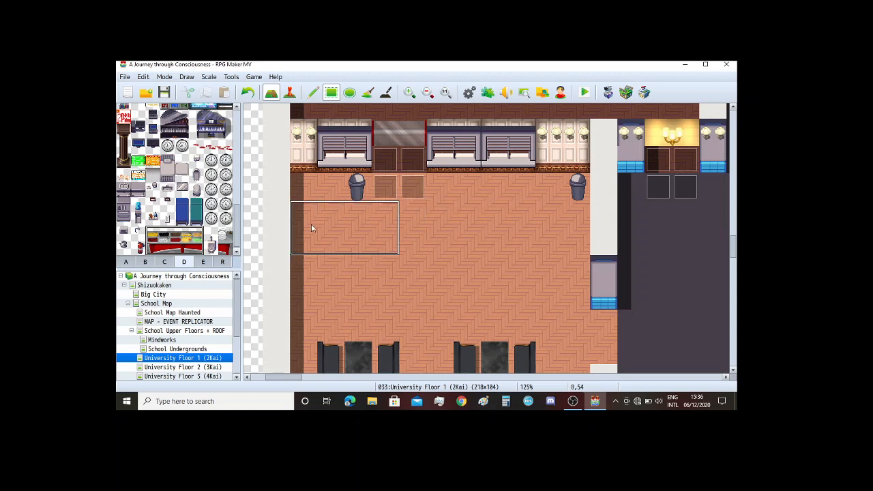
{"action": "scroll", "coordinate": [320, 226], "scroll_direction": "up", "scroll_amount": 3}
{"action": "scroll", "coordinate": [436, 247], "scroll_direction": "down", "scroll_amount": 2}
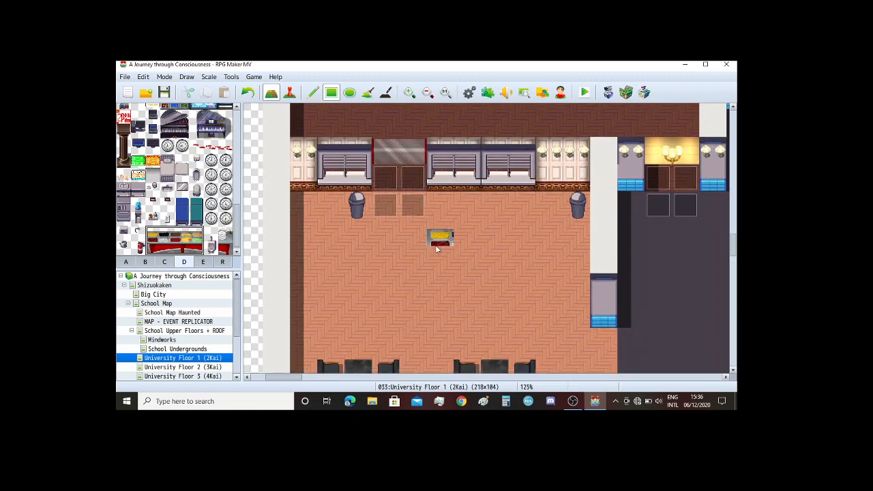
{"action": "left_click", "coordinate": [437, 250]}
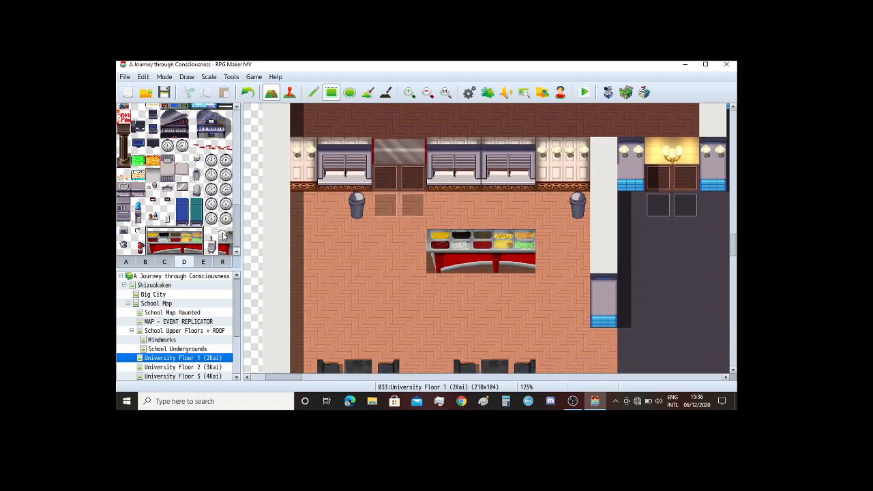
Step: Try adding the plate-stack end piece from tileset D to the right end of the buffet counter, and undo it
{"action": "left_click_drag", "start_coordinate": [224, 234], "coordinate": [224, 248]}
{"action": "left_click", "coordinate": [548, 238]}
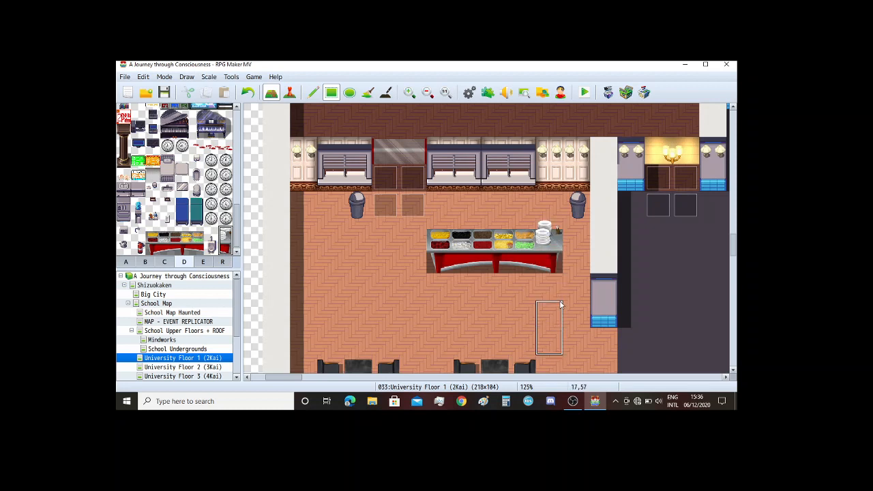
{"action": "scroll", "coordinate": [559, 303], "scroll_direction": "up", "scroll_amount": 3}
{"action": "key", "text": "ctrl+z"}
{"action": "key", "text": "ctrl+z"}
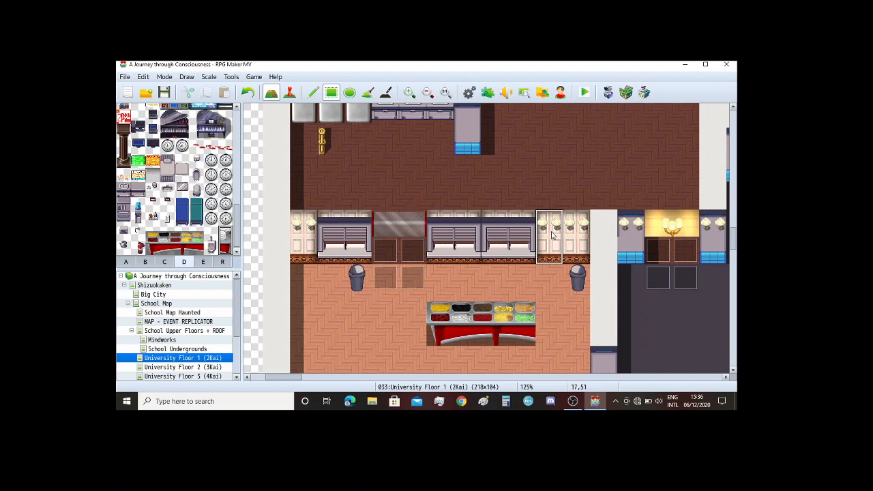
Step: Try placing the red buffet counter with its plate-stack end in the dark-wood room above the dining area, and undo it
{"action": "scroll", "coordinate": [565, 194], "scroll_direction": "up", "scroll_amount": 2}
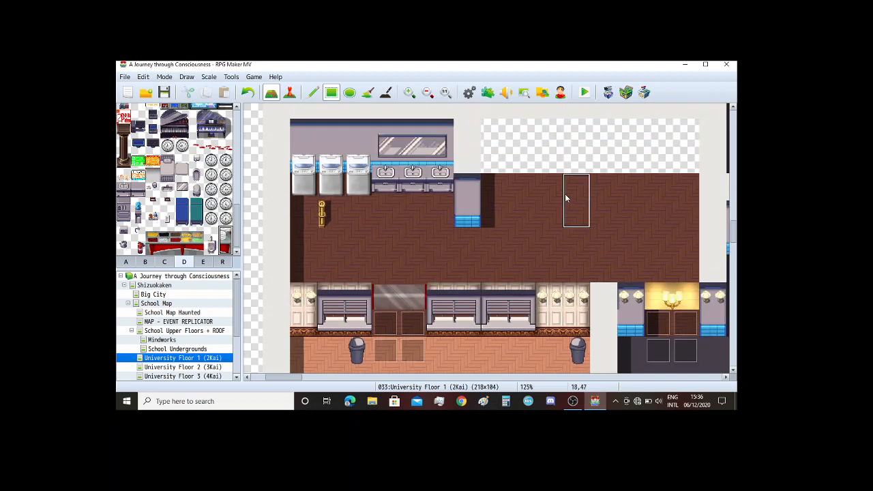
{"action": "left_click", "coordinate": [624, 197]}
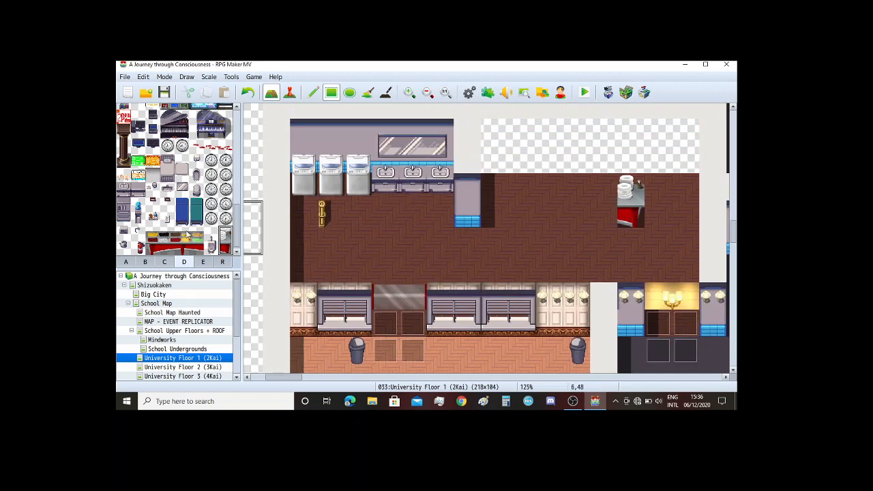
{"action": "left_click_drag", "start_coordinate": [152, 234], "coordinate": [198, 250]}
{"action": "left_click", "coordinate": [514, 182]}
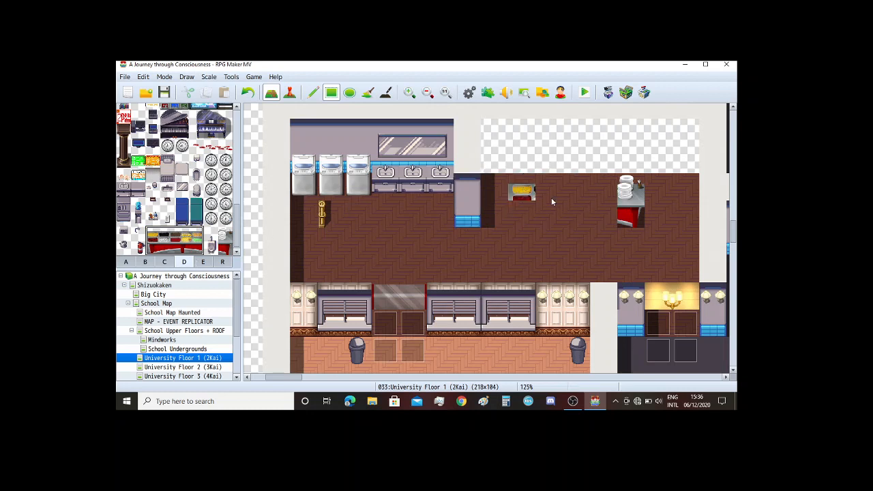
{"action": "left_click", "coordinate": [595, 217]}
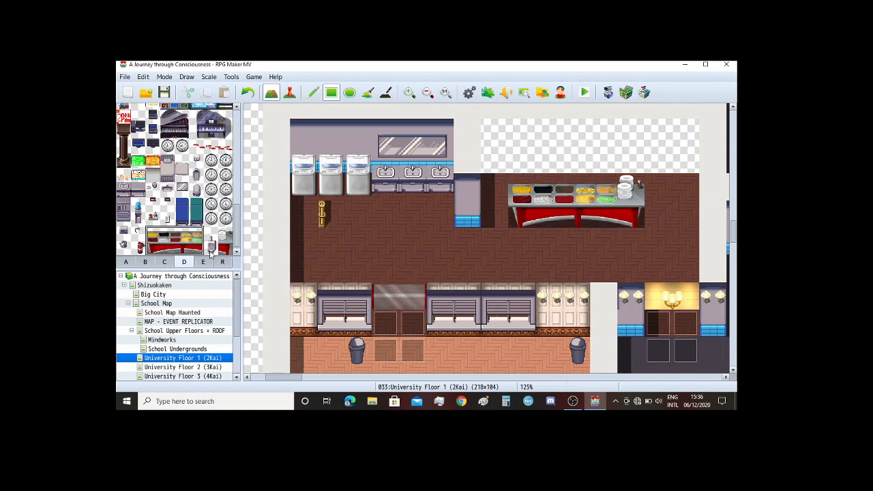
{"action": "left_click", "coordinate": [166, 261]}
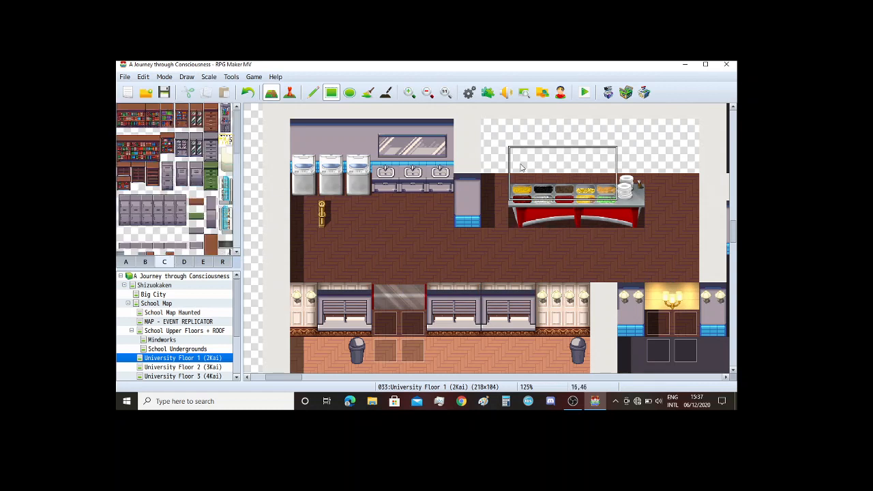
{"action": "left_click", "coordinate": [520, 167]}
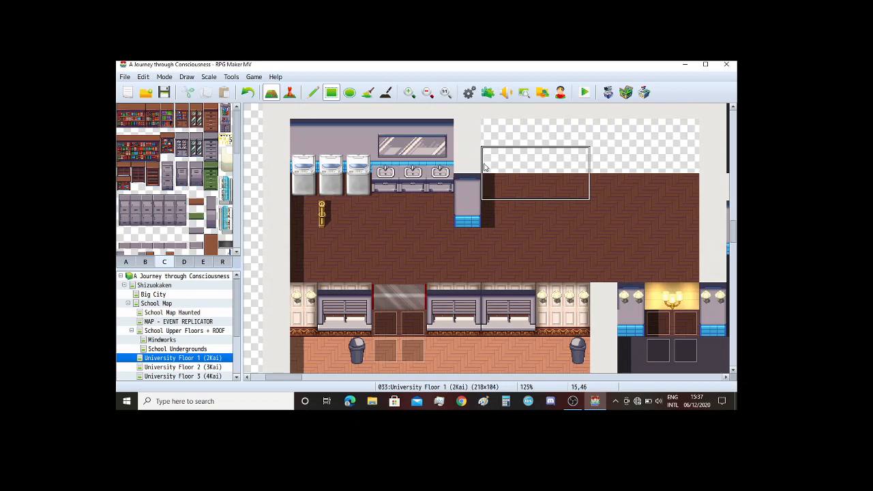
Step: Erase the gold post in front of the fridges in the dark-wood room by covering it with the plain floor
{"action": "left_click", "coordinate": [144, 262]}
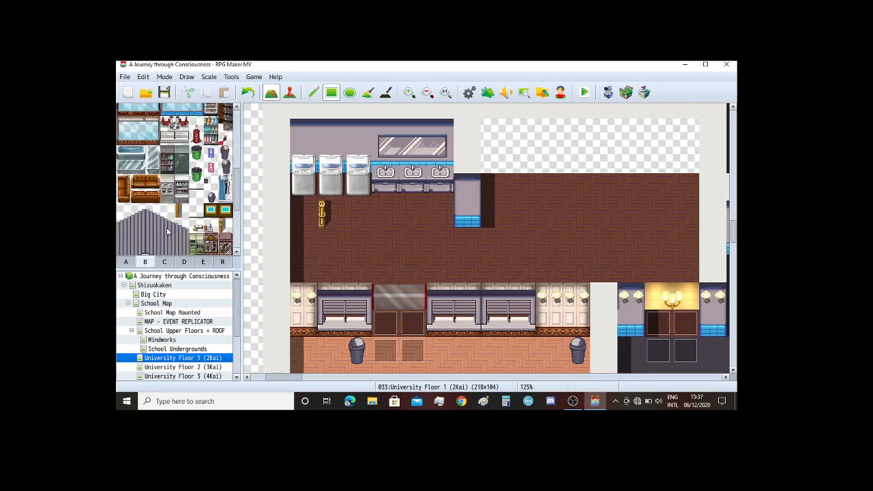
{"action": "scroll", "coordinate": [195, 222], "scroll_direction": "up", "scroll_amount": 5}
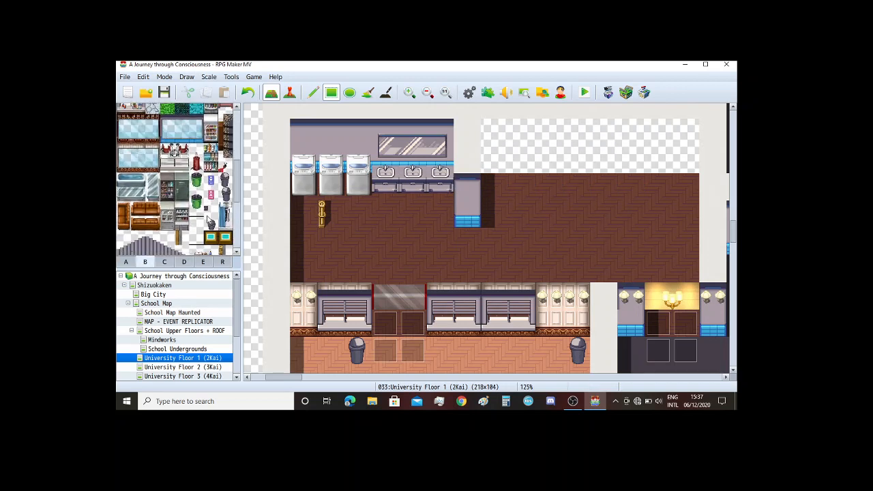
{"action": "right_click", "coordinate": [356, 213]}
{"action": "left_click", "coordinate": [320, 217]}
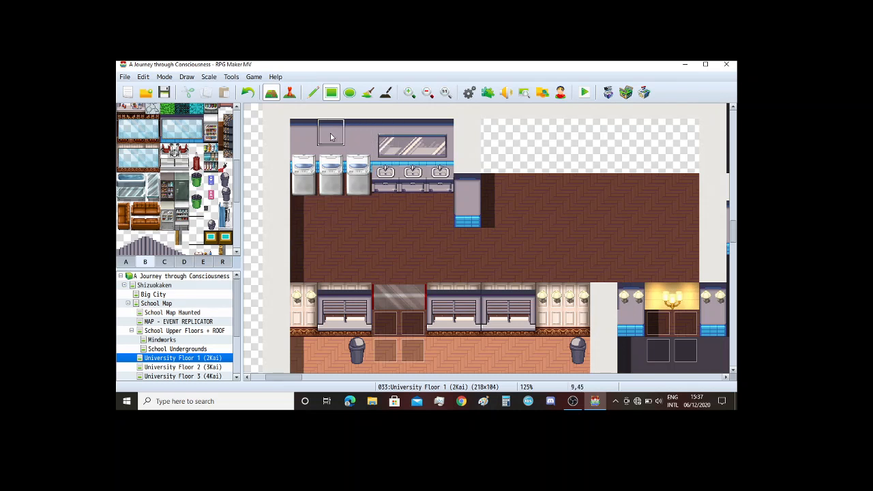
{"action": "left_click_drag", "start_coordinate": [313, 136], "coordinate": [323, 136]}
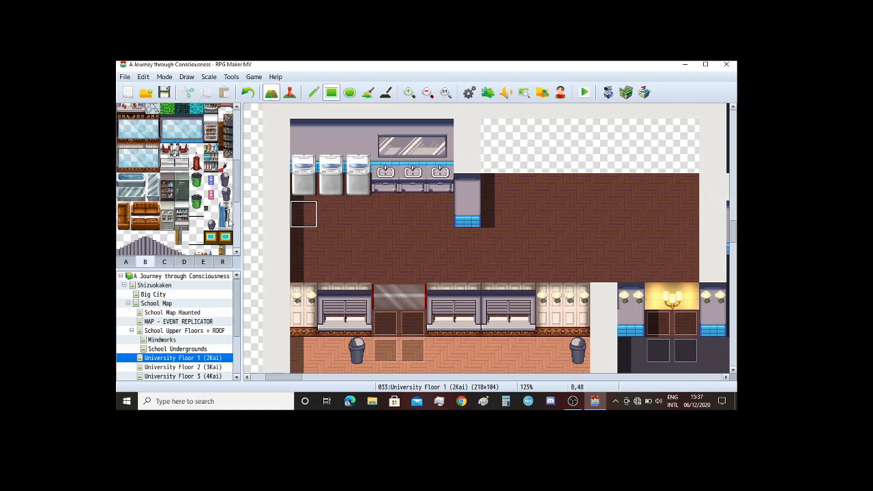
Step: Fill the empty wall gap above the dark-wood floor with repeated three-tile-wide blue-based glass windows from tileset B
{"action": "left_click_drag", "start_coordinate": [167, 123], "coordinate": [198, 136]}
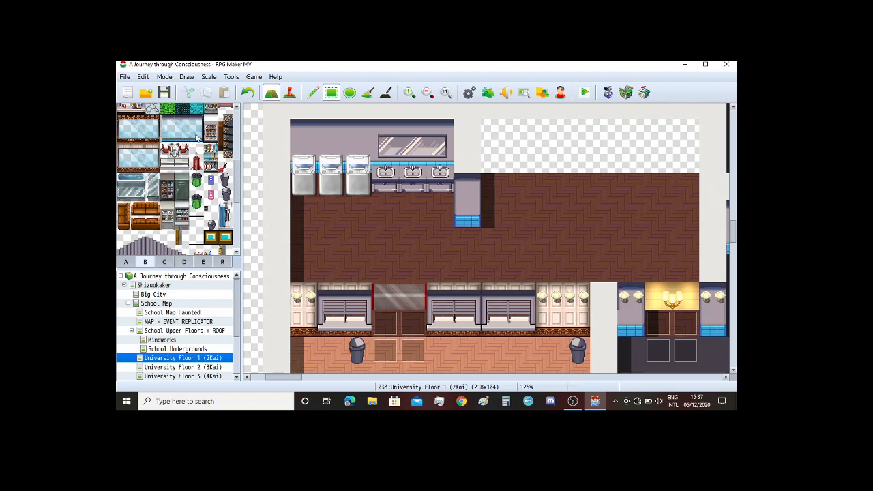
{"action": "left_click", "coordinate": [506, 140]}
{"action": "mouse_move", "coordinate": [507, 139]}
{"action": "left_mouse_down"}
{"action": "mouse_move", "coordinate": [575, 155]}
{"action": "mouse_move", "coordinate": [686, 155]}
{"action": "left_mouse_up"}
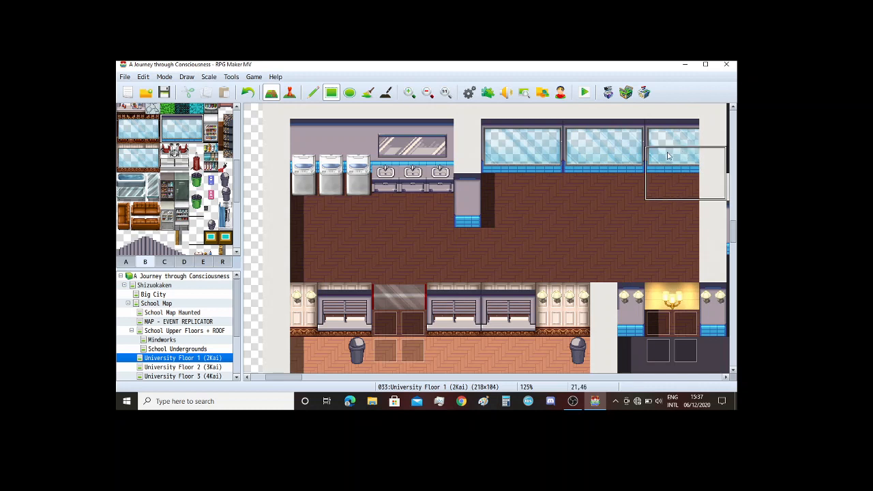
Step: Undo all the glass windows placed in the wall gap above the dark-wood floor
{"action": "key", "text": "ctrl+z"}
{"action": "key", "text": "ctrl+z"}
{"action": "key", "text": "ctrl+z"}
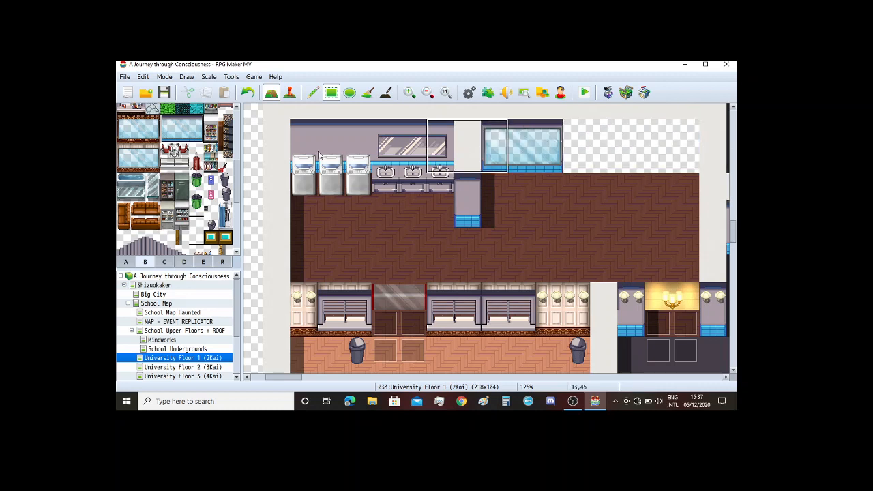
{"action": "key", "text": "ctrl+z"}
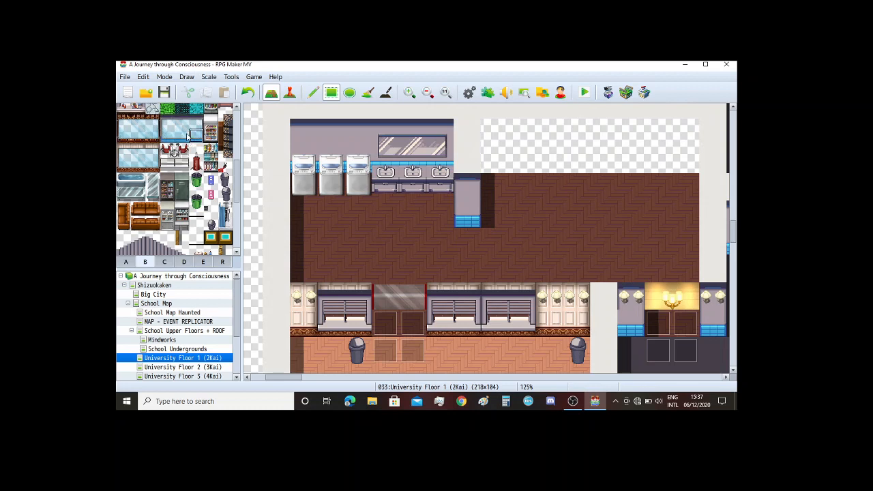
Step: Fill the empty wall gap above the dark-wood floor with two four-tile-wide blue-based glass windows assembled from tileset B
{"action": "left_click_drag", "start_coordinate": [165, 121], "coordinate": [178, 137]}
{"action": "left_click", "coordinate": [492, 136]}
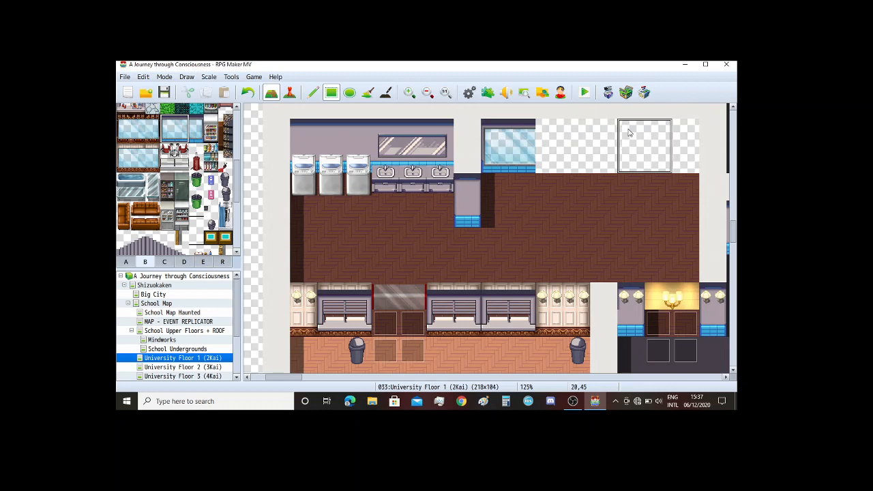
{"action": "left_click", "coordinate": [599, 133]}
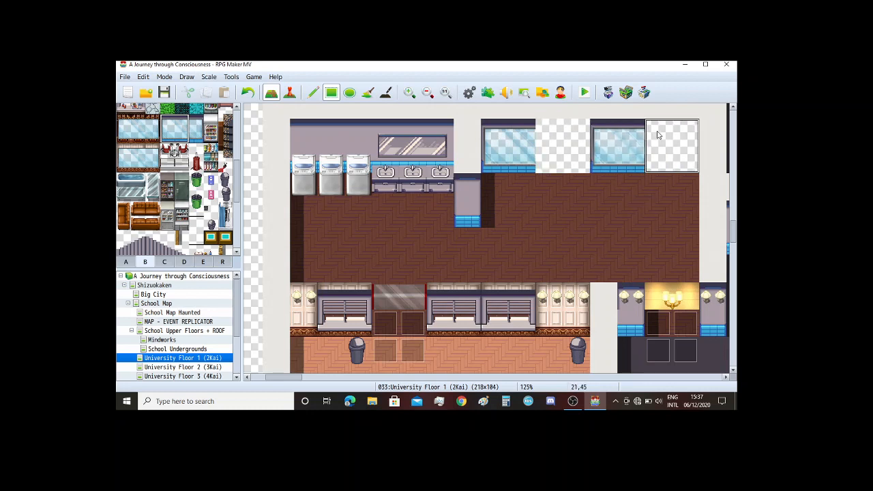
{"action": "left_click_drag", "start_coordinate": [182, 133], "coordinate": [196, 123]}
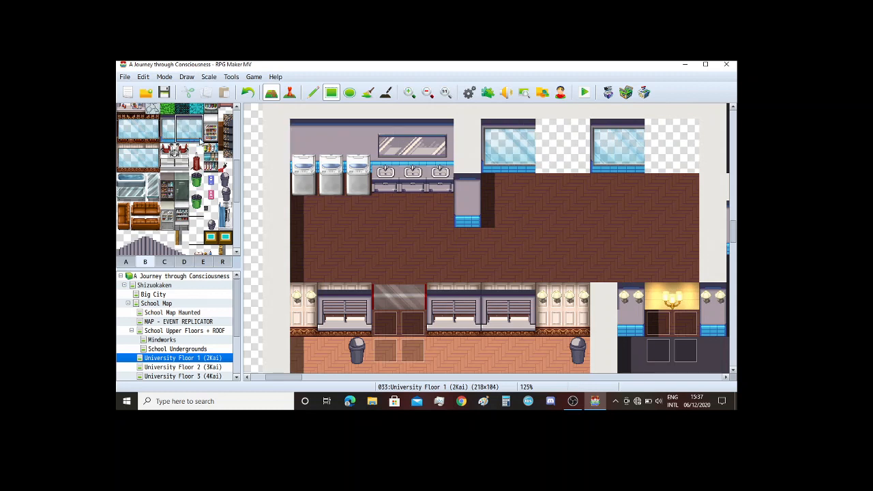
{"action": "left_click", "coordinate": [557, 140]}
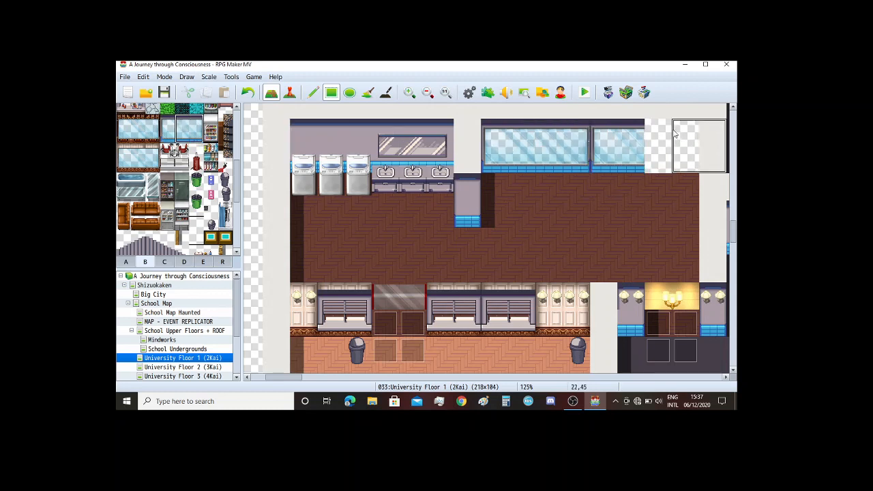
{"action": "left_click", "coordinate": [648, 127]}
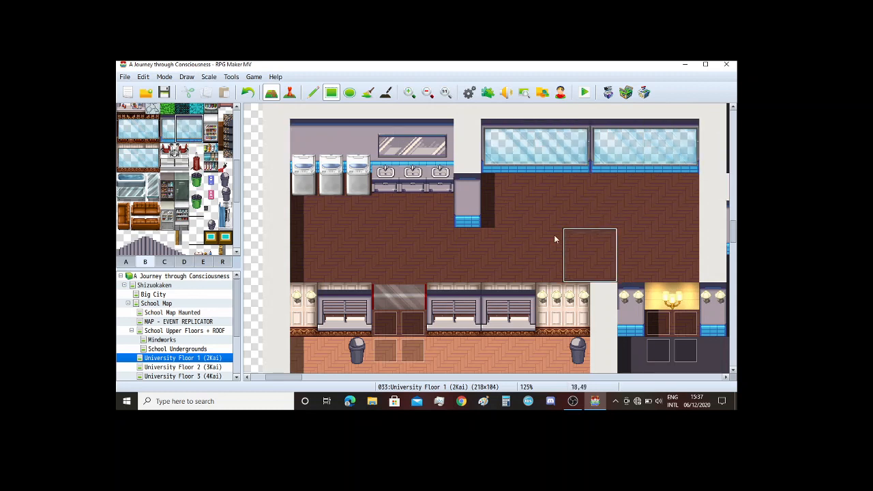
Step: Place the red buffet counter from tileset D in front of the wide windows and add its plate-stack end
{"action": "scroll", "coordinate": [175, 220], "scroll_direction": "down", "scroll_amount": 1}
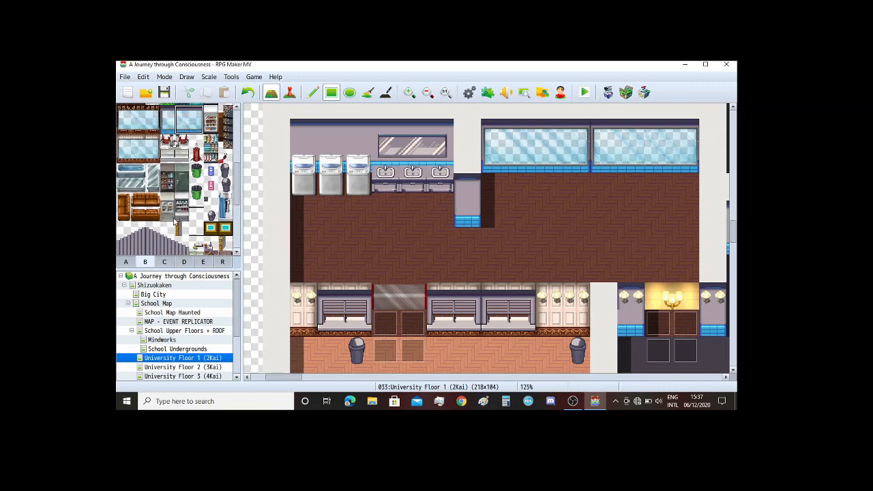
{"action": "left_click", "coordinate": [184, 262]}
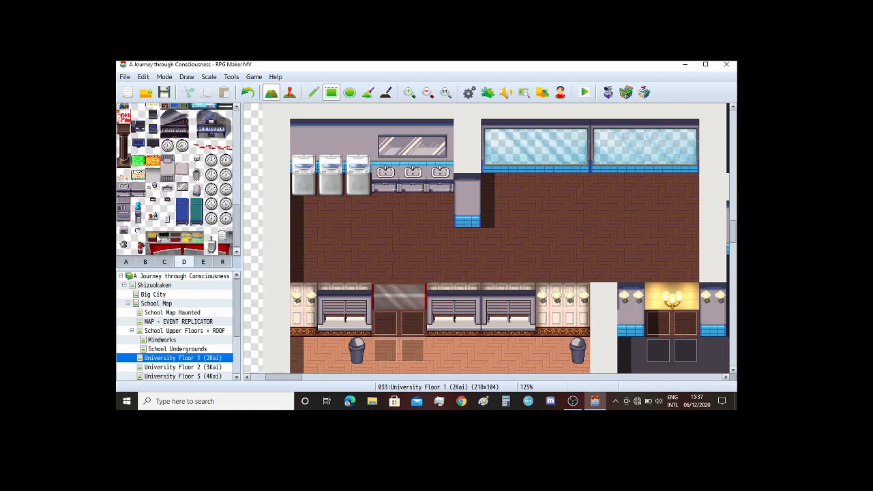
{"action": "left_click_drag", "start_coordinate": [158, 238], "coordinate": [198, 248]}
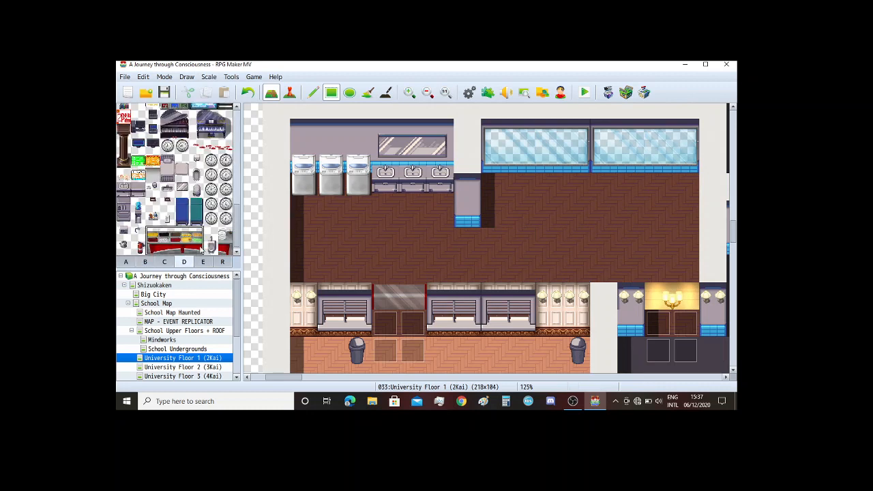
{"action": "left_click", "coordinate": [516, 155]}
{"action": "left_click", "coordinate": [592, 184]}
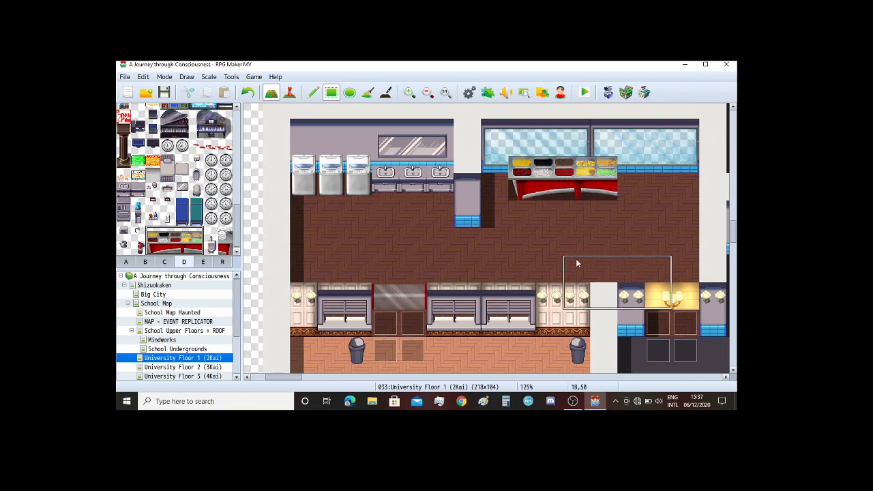
{"action": "left_click_drag", "start_coordinate": [225, 236], "coordinate": [224, 248]}
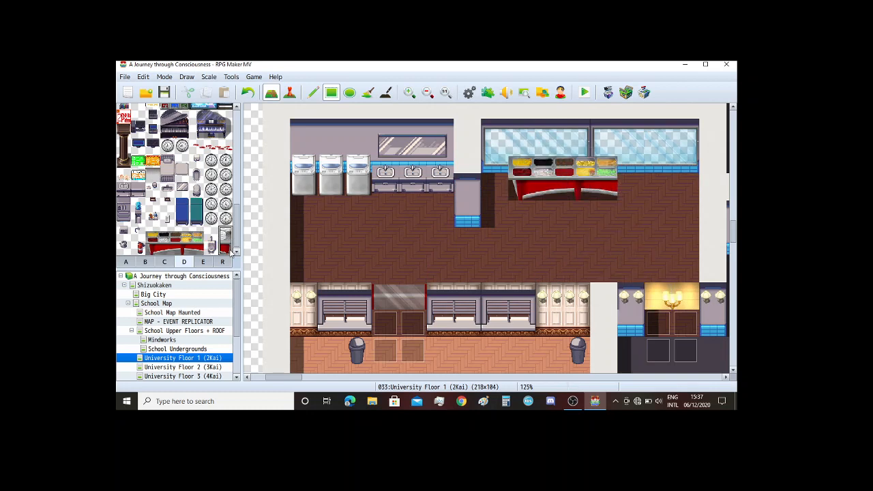
{"action": "left_click", "coordinate": [629, 176]}
Step: Try the grey glass-front cabinet from tileset C beside the buffet counter and against the short wall pillar, and undo both placements
{"action": "scroll", "coordinate": [619, 212], "scroll_direction": "down", "scroll_amount": 1}
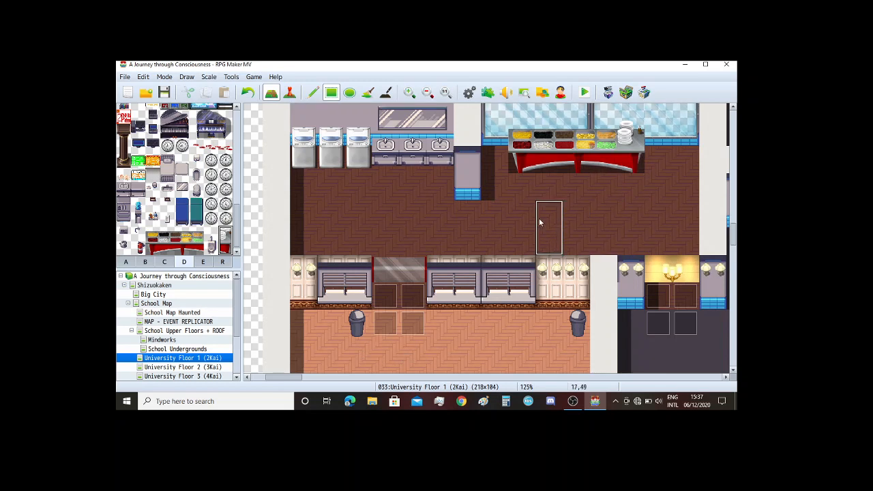
{"action": "scroll", "coordinate": [539, 219], "scroll_direction": "down", "scroll_amount": 1}
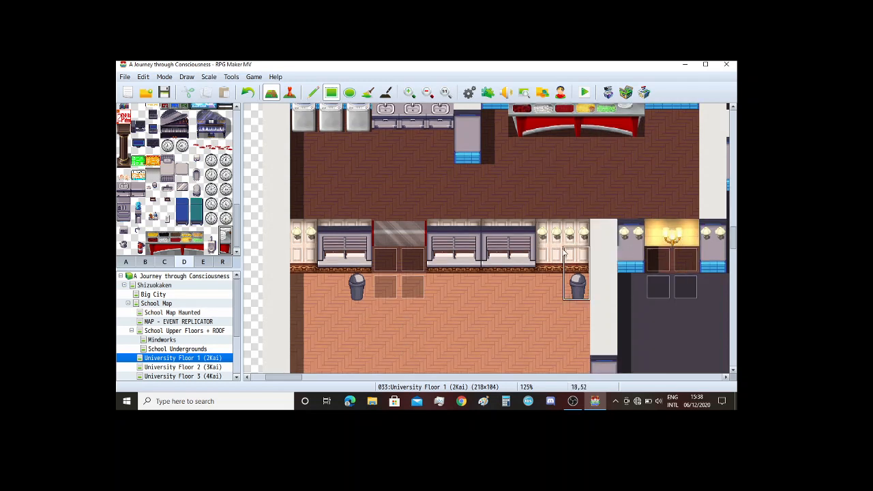
{"action": "scroll", "coordinate": [631, 239], "scroll_direction": "up", "scroll_amount": 1}
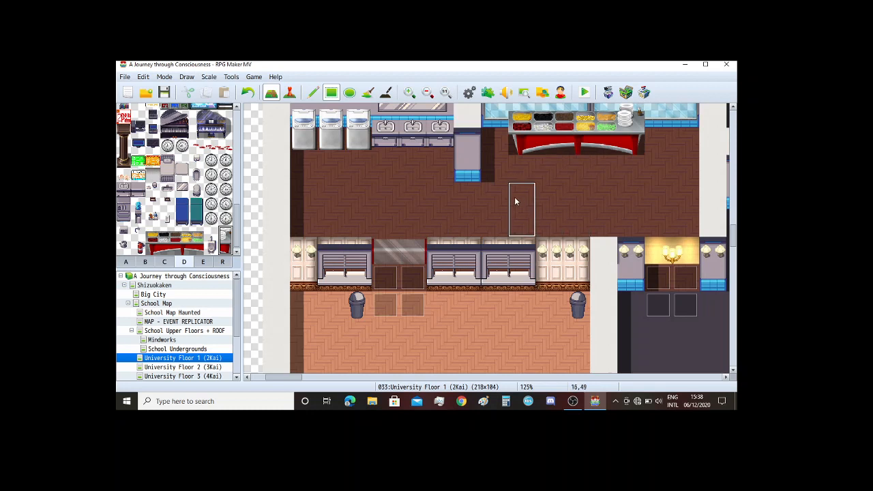
{"action": "scroll", "coordinate": [514, 197], "scroll_direction": "up", "scroll_amount": 2}
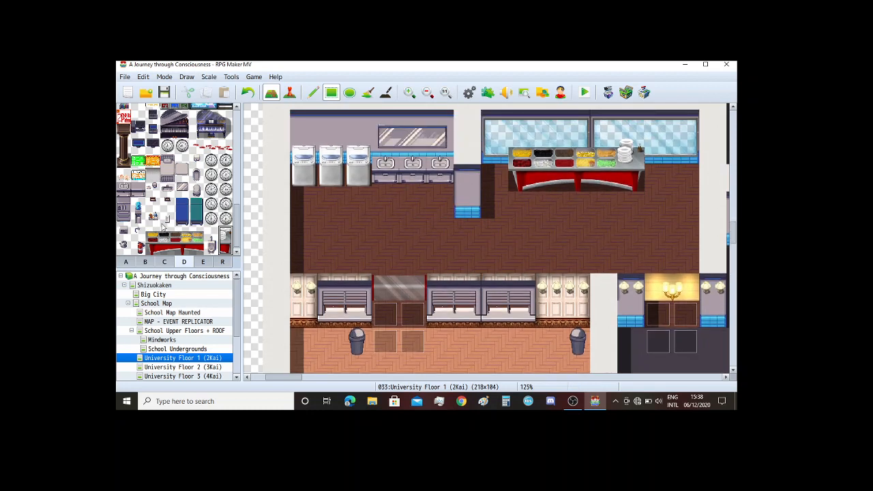
{"action": "left_click", "coordinate": [163, 262]}
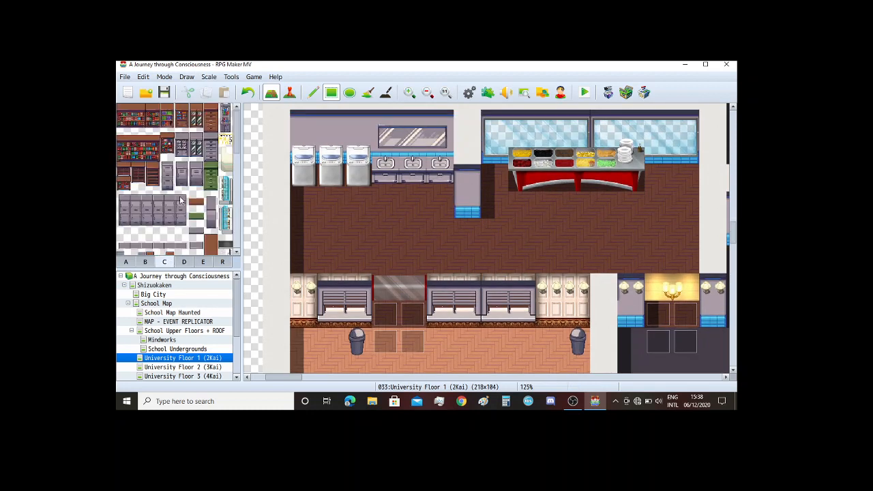
{"action": "left_click", "coordinate": [152, 173]}
{"action": "left_click_drag", "start_coordinate": [188, 141], "coordinate": [182, 156]}
{"action": "left_click", "coordinate": [496, 162]}
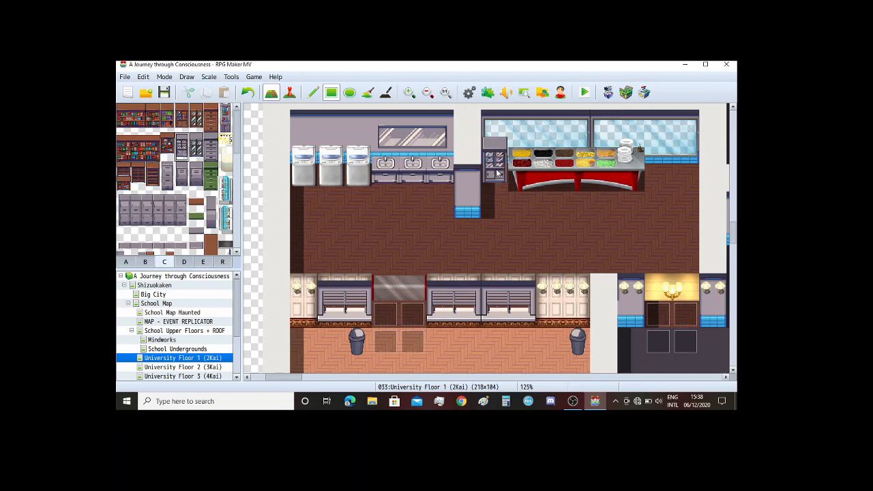
{"action": "scroll", "coordinate": [524, 206], "scroll_direction": "down", "scroll_amount": 1}
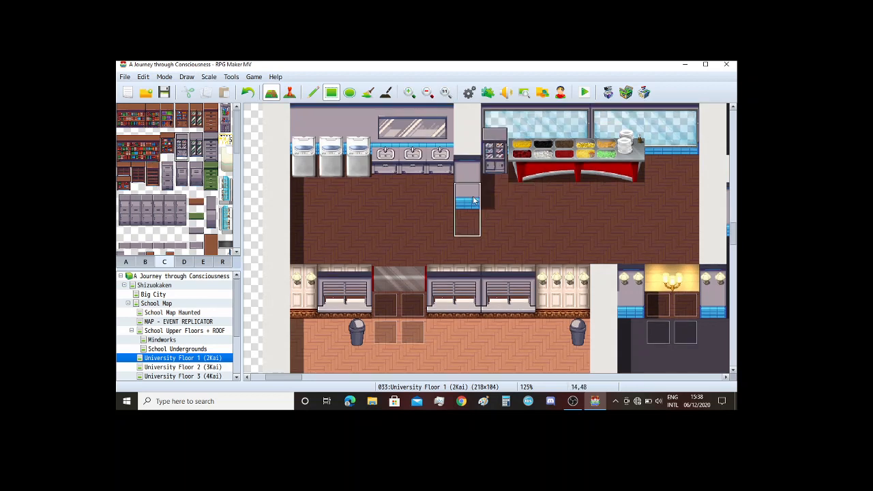
{"action": "key", "text": "ctrl+z"}
{"action": "key", "text": "ctrl+z"}
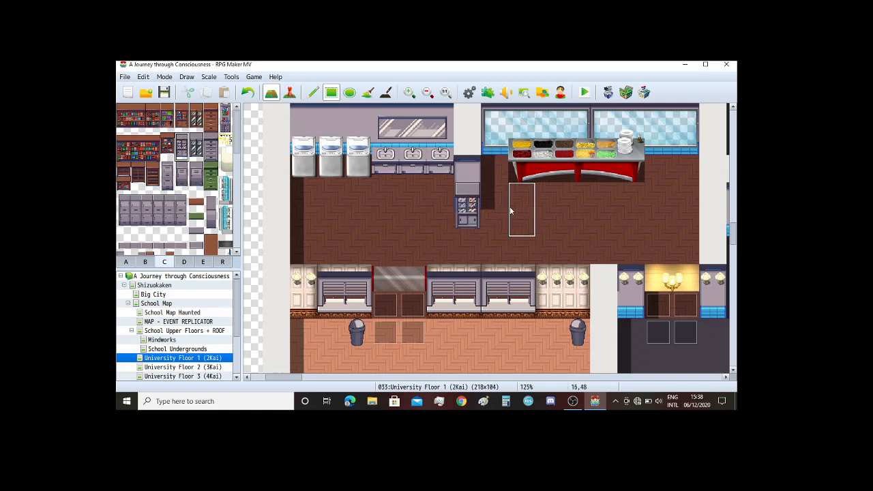
Step: Place the brown glass-front cabinet from tileset C against the short wall pillar between the sinks and the buffet
{"action": "scroll", "coordinate": [516, 191], "scroll_direction": "up", "scroll_amount": 1, "text": "ctrl"}
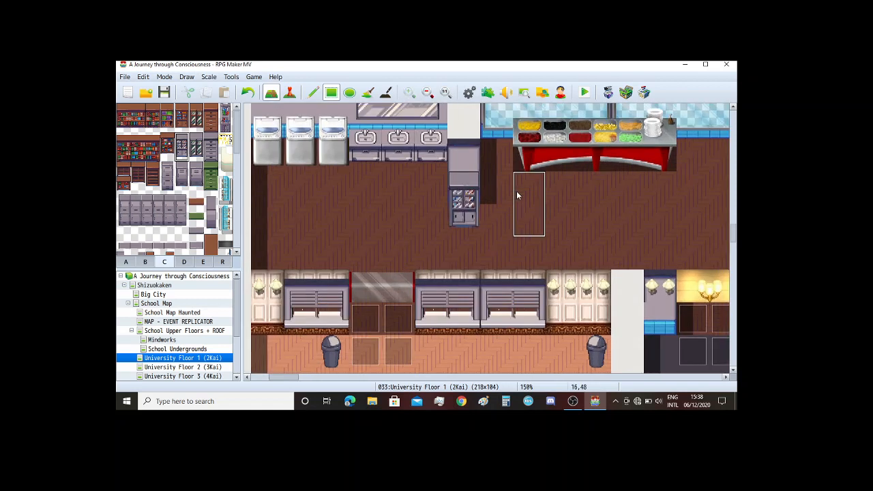
{"action": "left_click", "coordinate": [182, 116]}
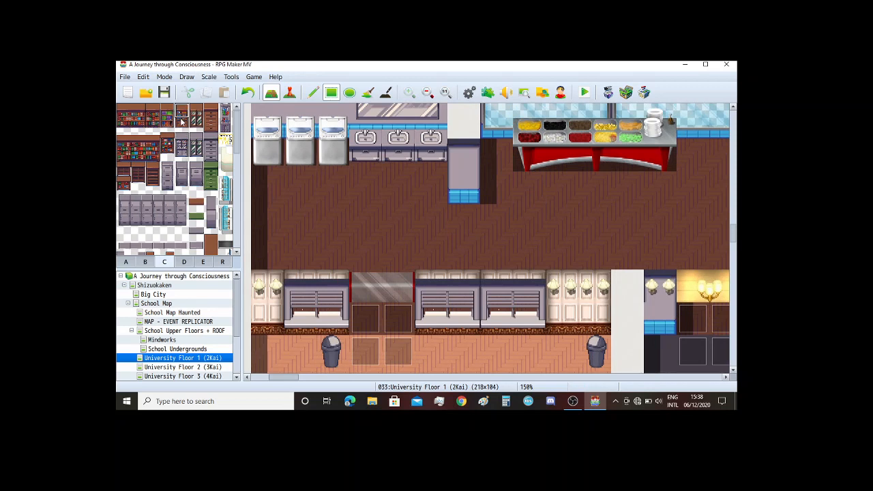
{"action": "left_click", "coordinate": [464, 181]}
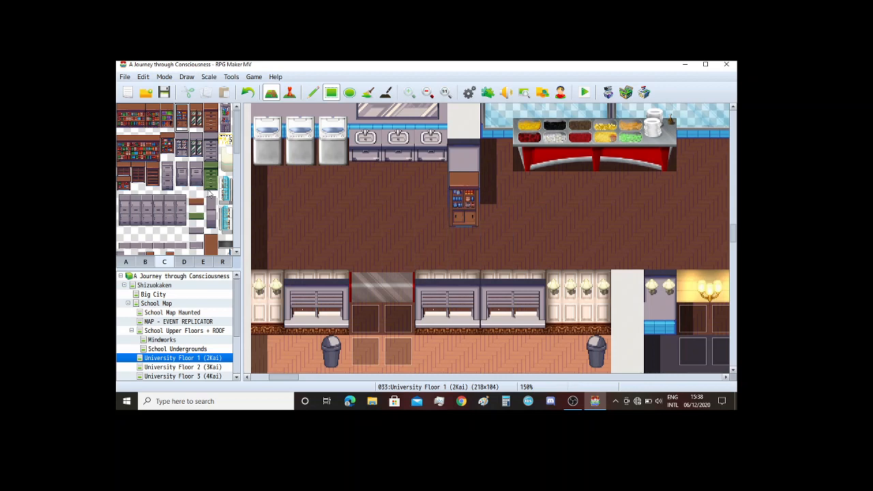
Step: Erase the three fridges beside the sinks by covering them with the empty tile from tileset A
{"action": "scroll", "coordinate": [320, 191], "scroll_direction": "up", "scroll_amount": 1}
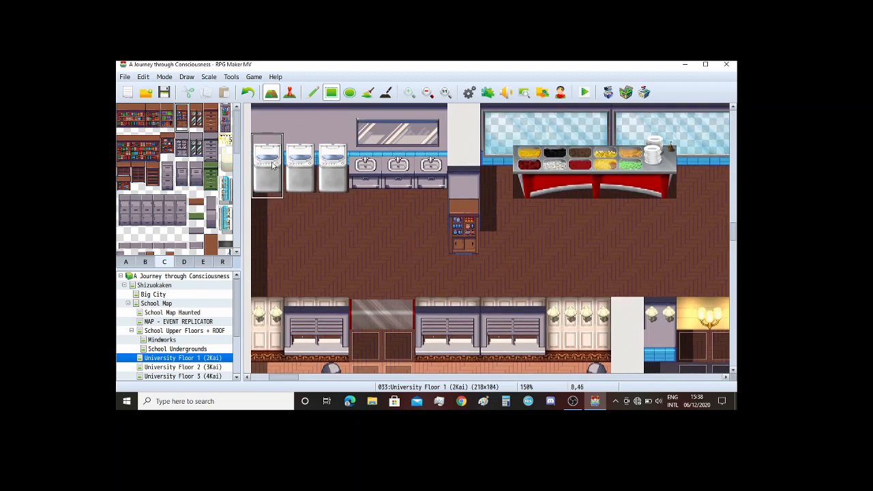
{"action": "scroll", "coordinate": [307, 205], "scroll_direction": "up", "scroll_amount": 1}
{"action": "left_click", "coordinate": [126, 262]}
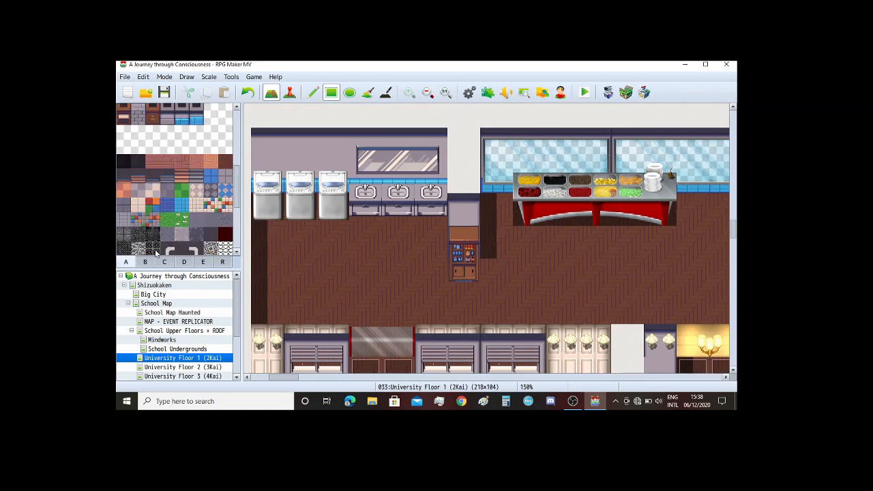
{"action": "scroll", "coordinate": [188, 186], "scroll_direction": "up", "scroll_amount": 2}
{"action": "left_click", "coordinate": [211, 163]}
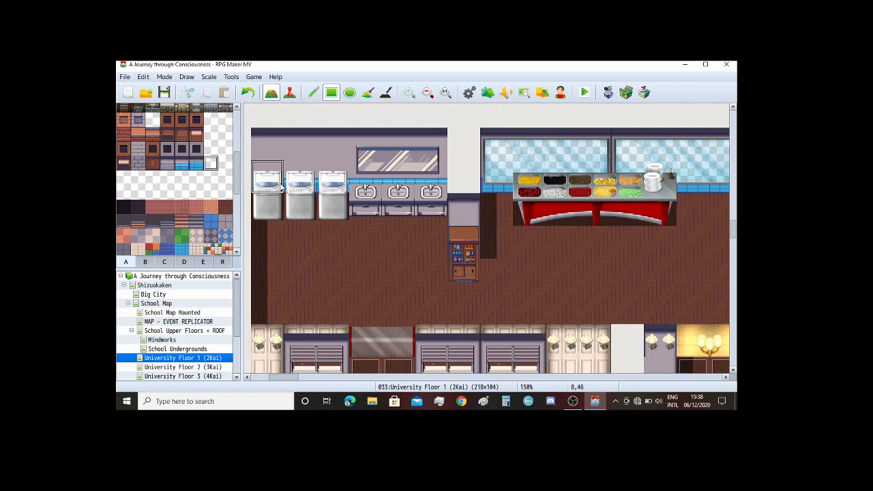
{"action": "mouse_move", "coordinate": [278, 188]}
{"action": "left_mouse_down"}
{"action": "mouse_move", "coordinate": [336, 183]}
{"action": "mouse_move", "coordinate": [291, 217]}
{"action": "mouse_move", "coordinate": [271, 217]}
{"action": "left_mouse_up"}
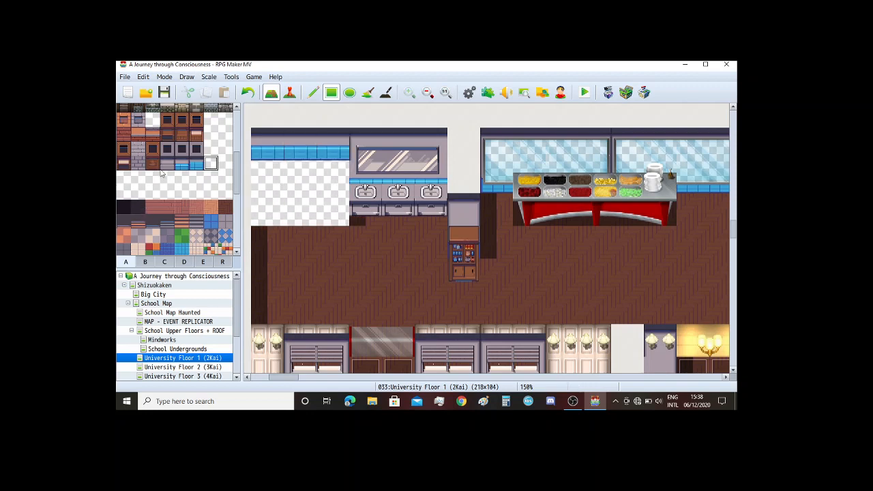
Step: Try painting the blue-based grey wall tile into part of the cleared fridge area, and undo it
{"action": "left_click", "coordinate": [184, 167]}
{"action": "left_click_drag", "start_coordinate": [270, 177], "coordinate": [293, 181]}
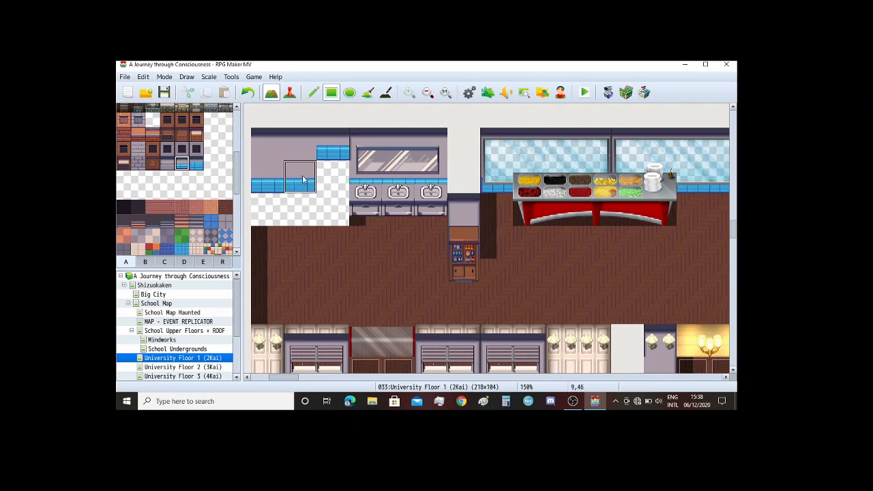
{"action": "key", "text": "ctrl+z"}
Step: Clear the leftover wall strip beside the sinks and place a two-tile-wide blue-based glass window at the room's far corner
{"action": "left_click", "coordinate": [124, 193]}
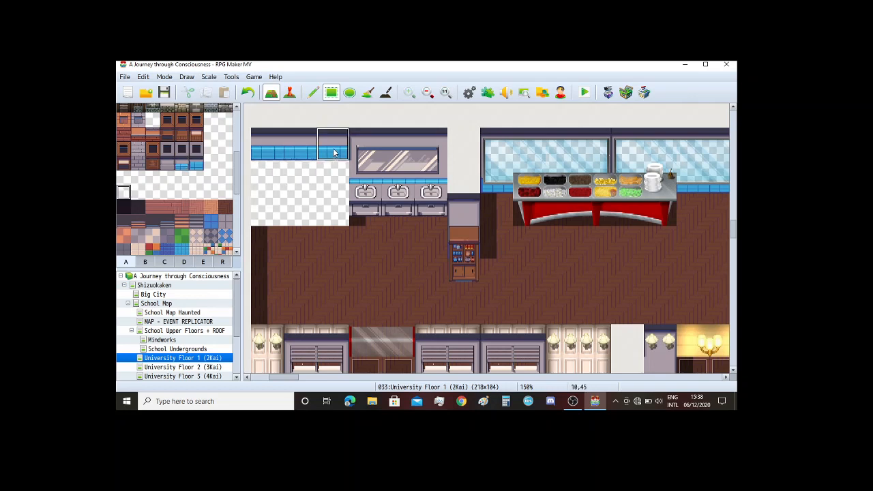
{"action": "left_click_drag", "start_coordinate": [334, 153], "coordinate": [271, 156]}
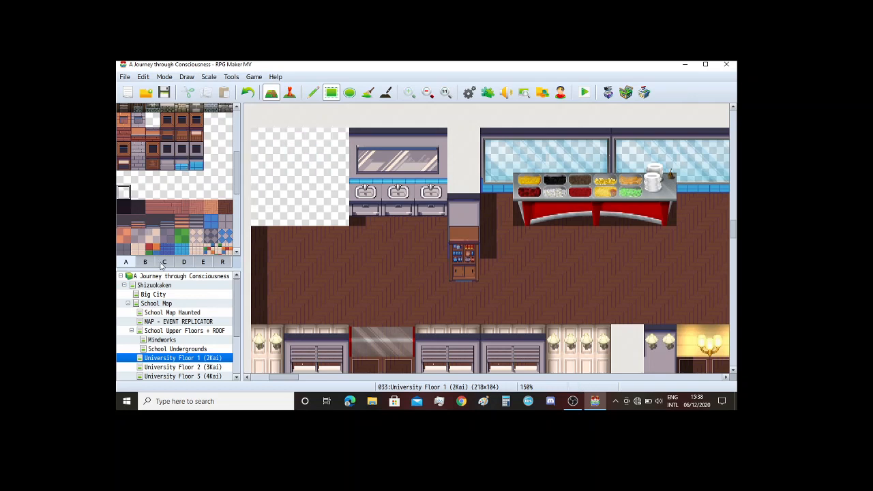
{"action": "left_click", "coordinate": [162, 265]}
{"action": "left_click", "coordinate": [152, 266]}
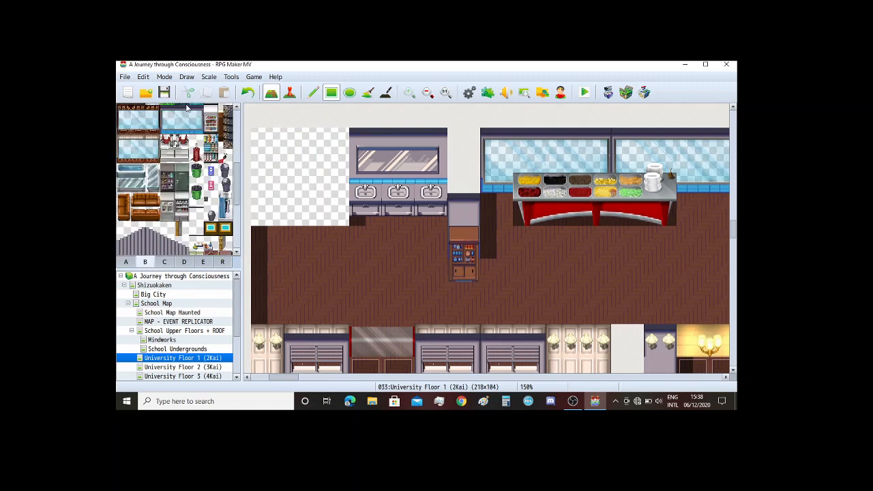
{"action": "left_click", "coordinate": [179, 116]}
{"action": "left_click_drag", "start_coordinate": [168, 111], "coordinate": [169, 128]}
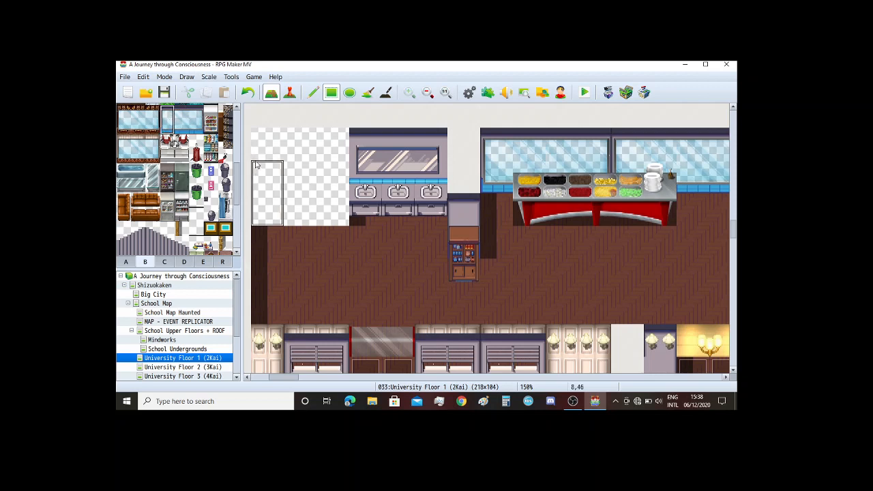
{"action": "left_click", "coordinate": [256, 155]}
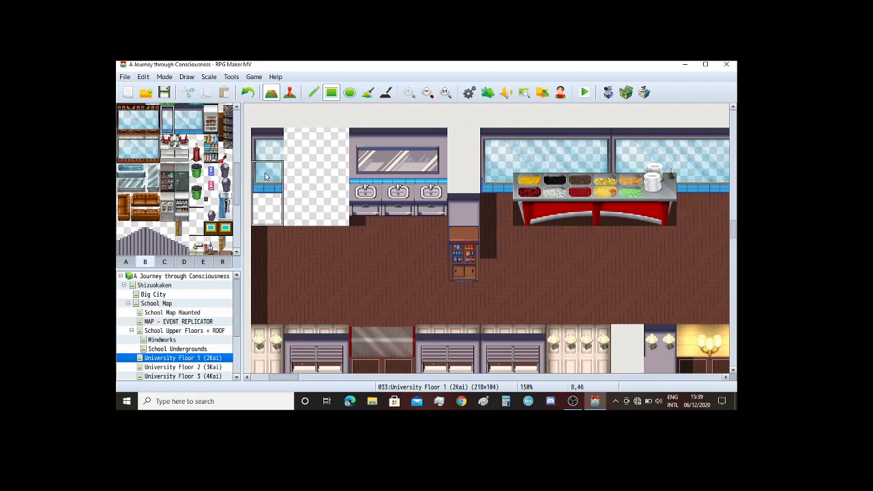
{"action": "left_click_drag", "start_coordinate": [196, 112], "coordinate": [200, 134]}
{"action": "left_click", "coordinate": [300, 145]}
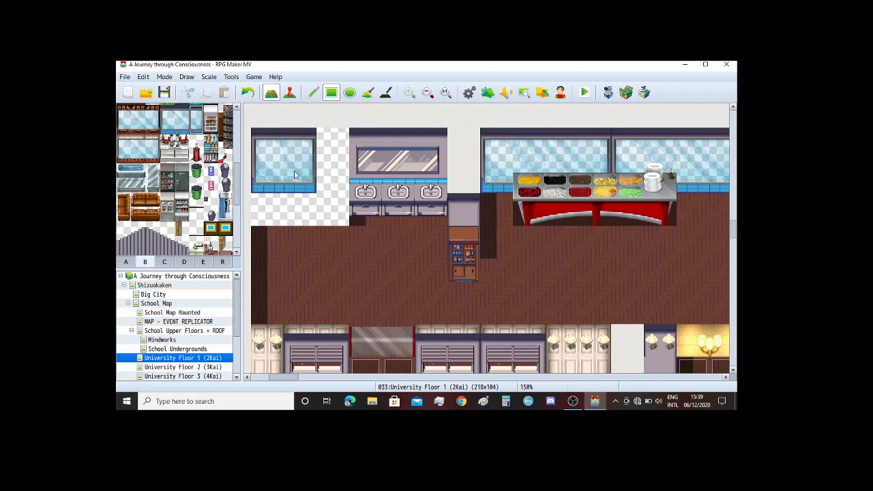
Step: Fill the empty row below the new small window with the dark-wood floor, up to the sinks
{"action": "scroll", "coordinate": [293, 177], "scroll_direction": "up", "scroll_amount": 1}
{"action": "left_click", "coordinate": [126, 262]}
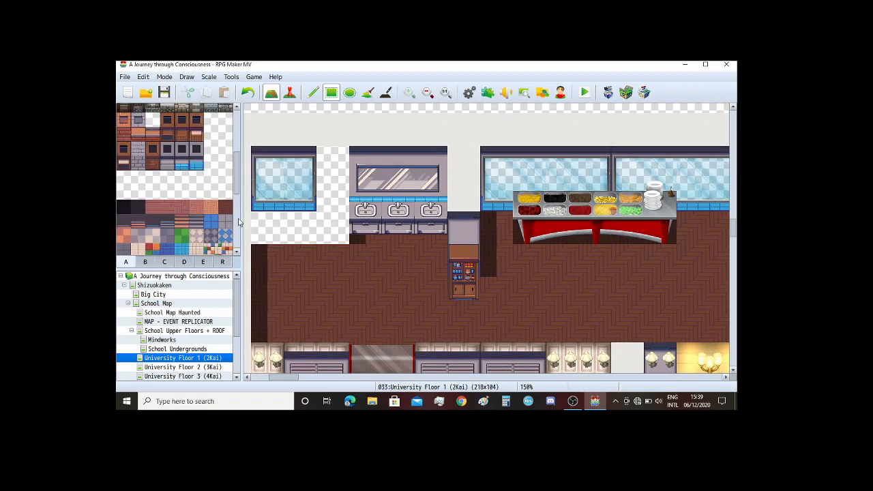
{"action": "left_click", "coordinate": [225, 207]}
{"action": "left_click", "coordinate": [267, 232]}
{"action": "left_click_drag", "start_coordinate": [297, 234], "coordinate": [330, 229]}
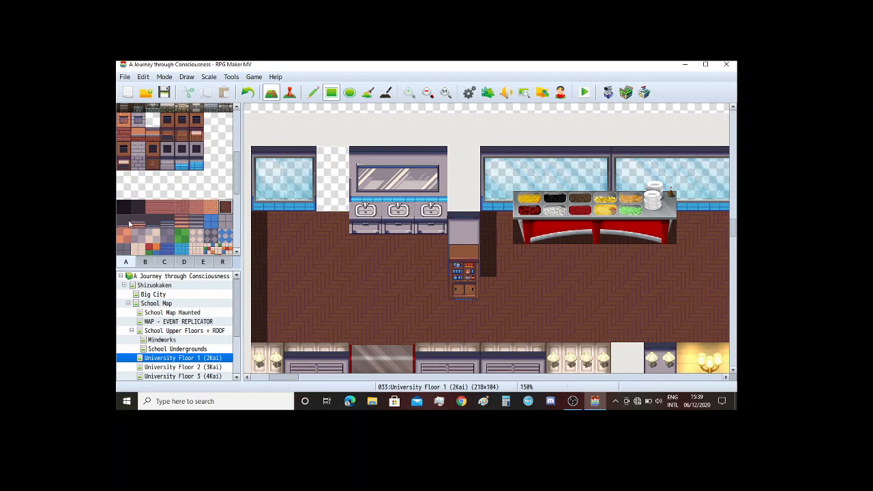
Step: Fill the empty gap between the small window and the sinks with the blue-based grey wall tile
{"action": "left_click", "coordinate": [182, 164]}
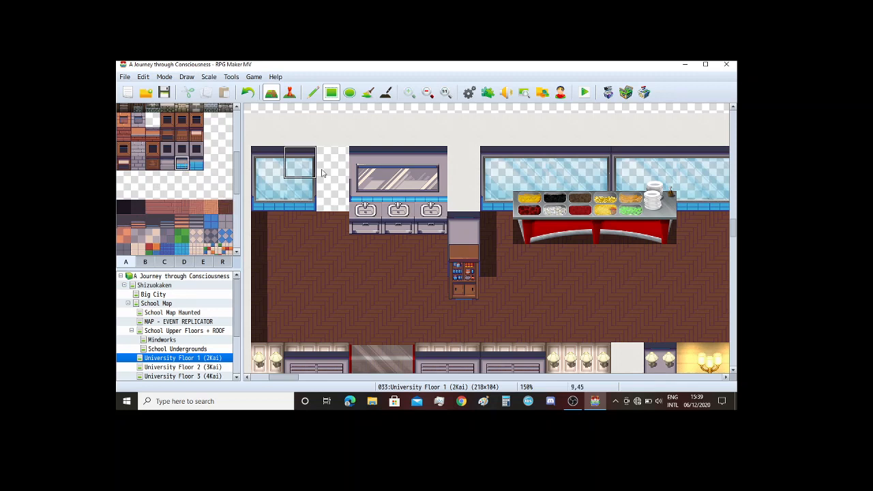
{"action": "left_click_drag", "start_coordinate": [333, 164], "coordinate": [337, 190]}
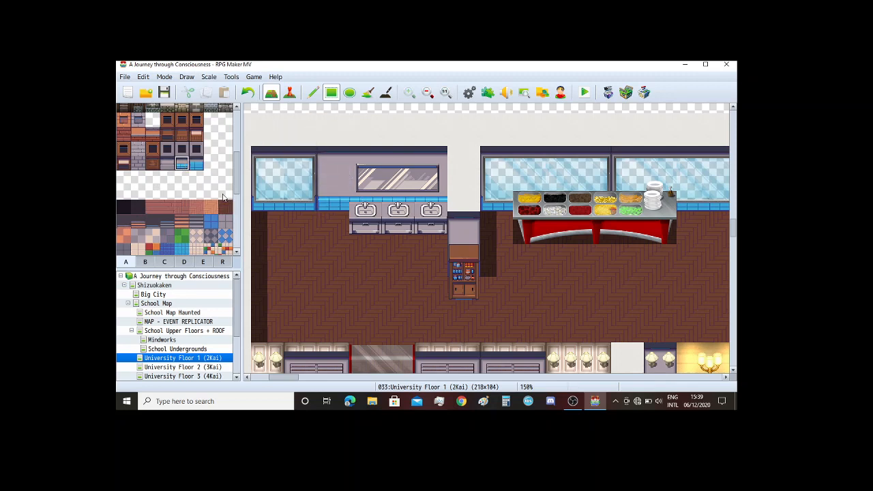
Step: Try placing the grey glass-door cabinet from tileset C beside the sinks, and undo it
{"action": "left_click", "coordinate": [163, 262]}
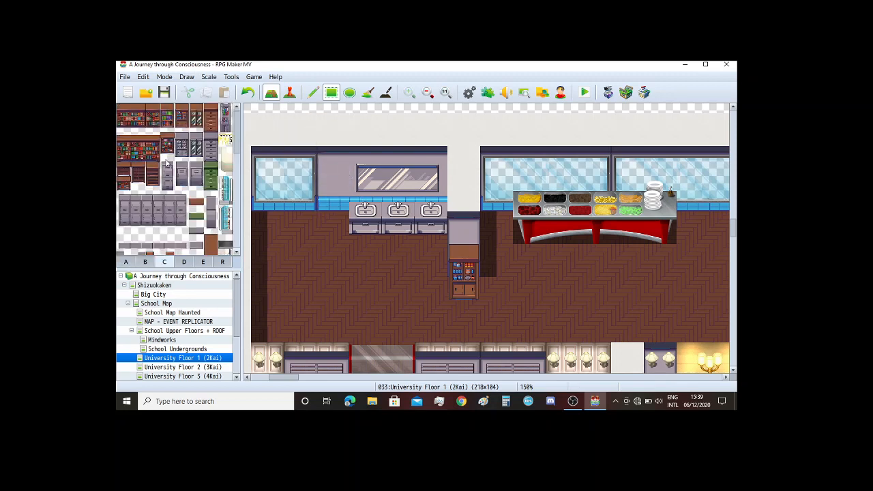
{"action": "left_click_drag", "start_coordinate": [196, 140], "coordinate": [196, 154]}
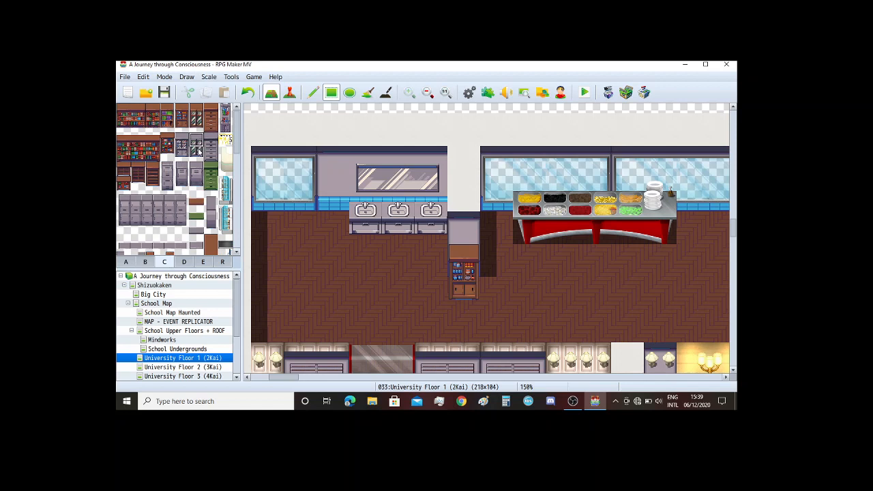
{"action": "left_click", "coordinate": [336, 185]}
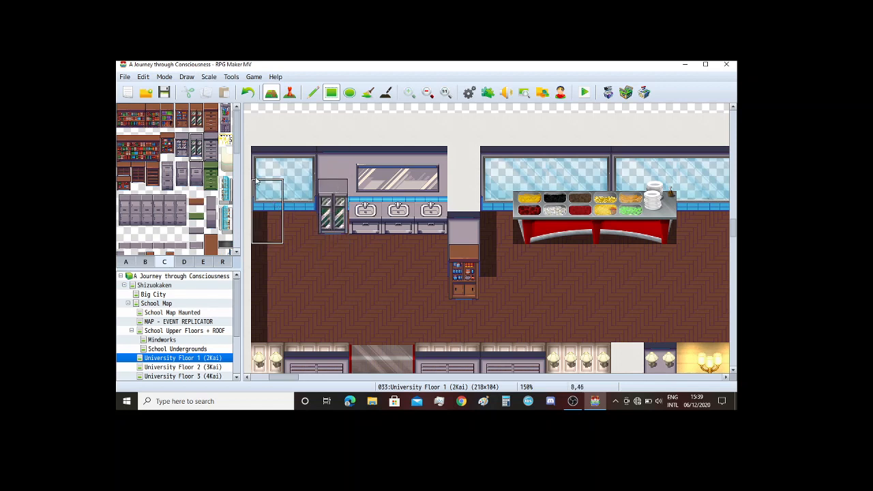
{"action": "key", "text": "ctrl+z"}
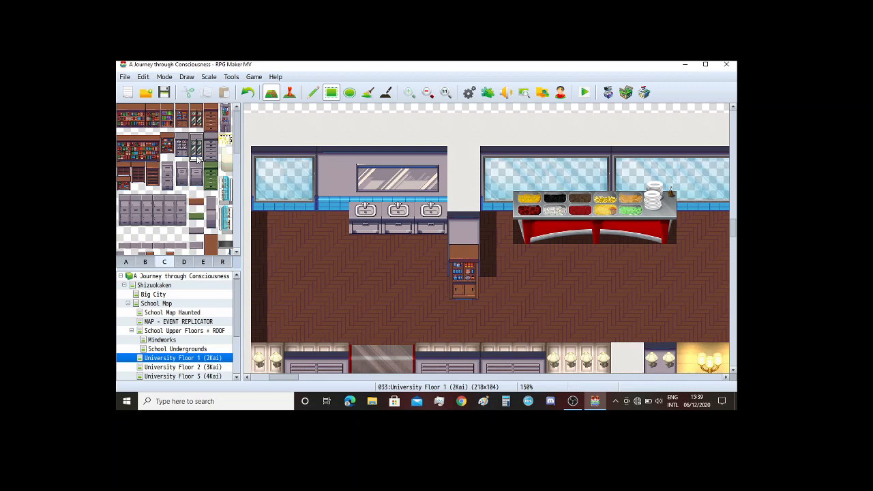
Step: Place two overlapping brown side-view cabinets from tileset C along the west wall, starting below the small window
{"action": "scroll", "coordinate": [197, 158], "scroll_direction": "down", "scroll_amount": 4}
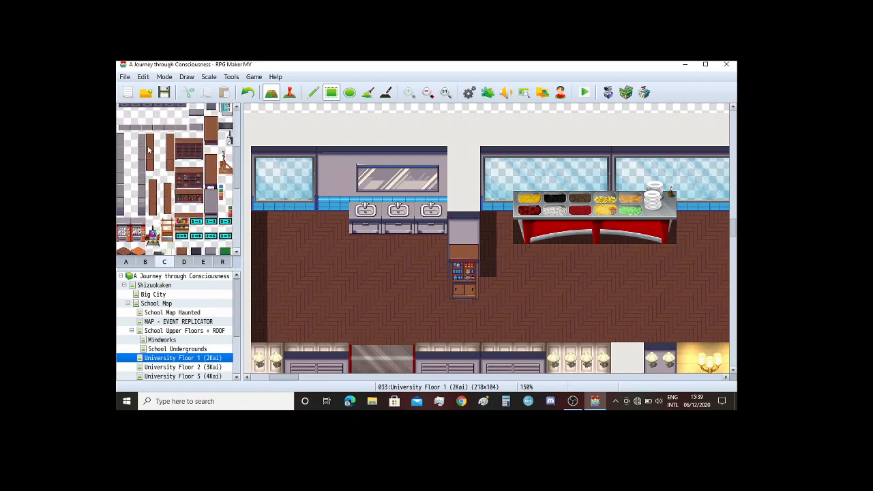
{"action": "left_click_drag", "start_coordinate": [152, 138], "coordinate": [152, 168]}
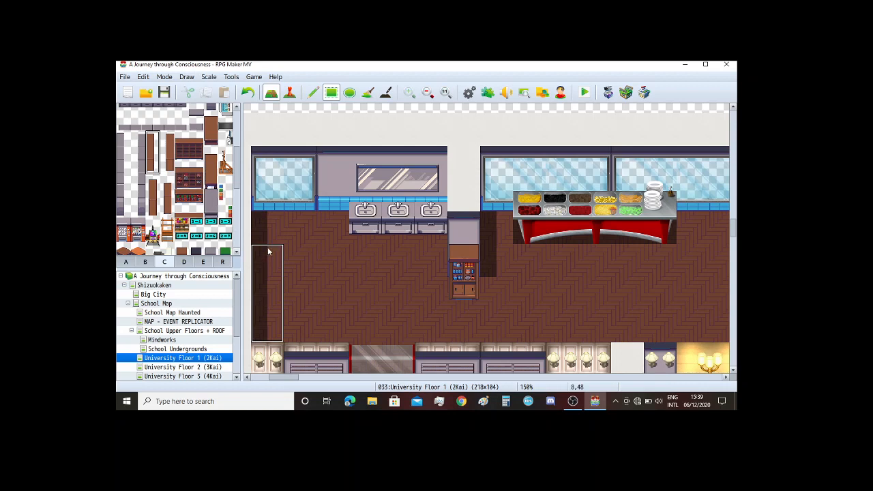
{"action": "left_click", "coordinate": [267, 213]}
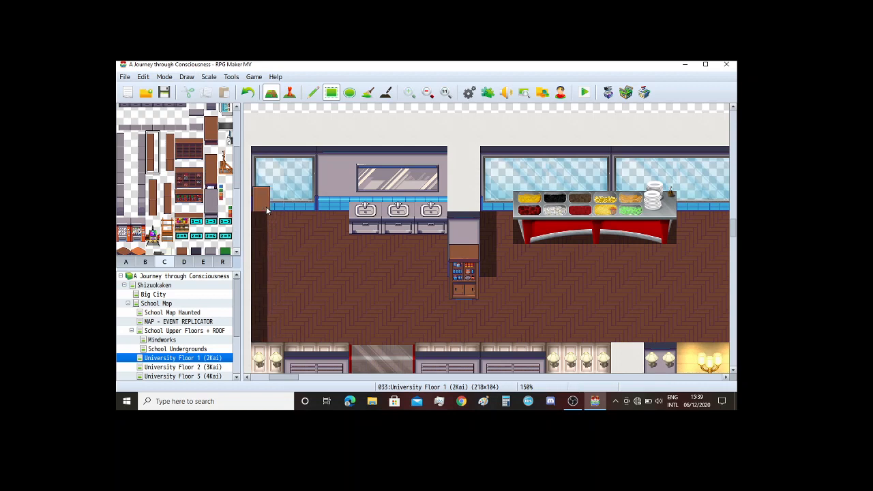
{"action": "left_click", "coordinate": [266, 249]}
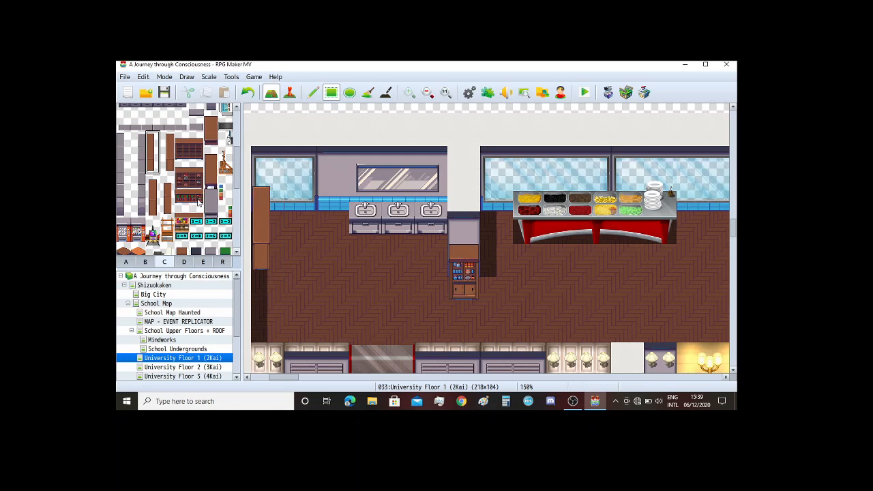
Step: Try placing the low brown bookcase tile on the floor beside the sinks, and undo it
{"action": "scroll", "coordinate": [198, 202], "scroll_direction": "up", "scroll_amount": 4}
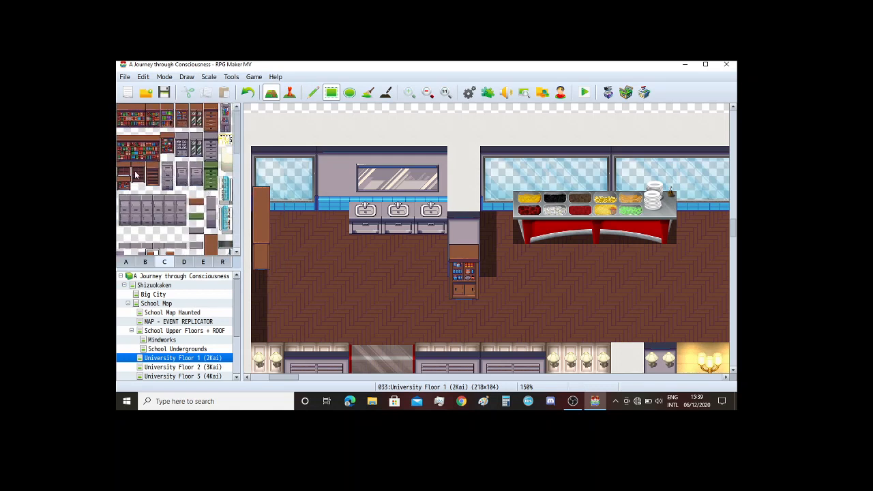
{"action": "left_click", "coordinate": [123, 183]}
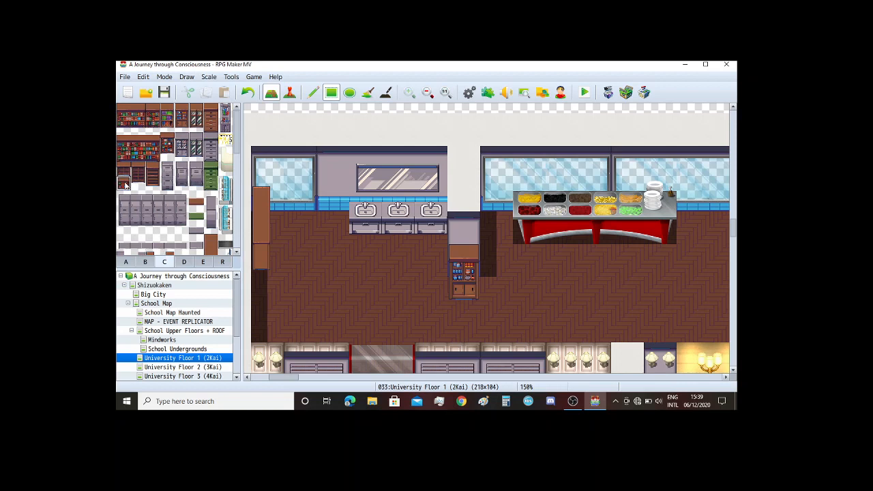
{"action": "left_click", "coordinate": [333, 221]}
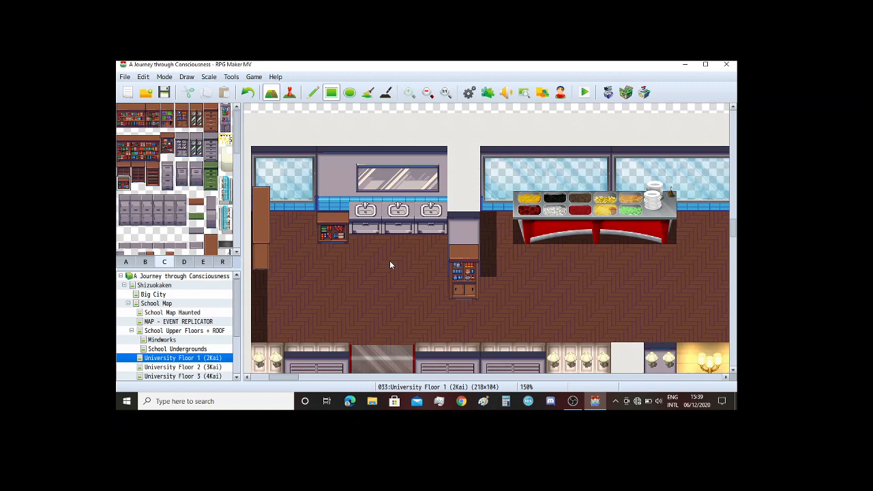
{"action": "key", "text": "ctrl+z"}
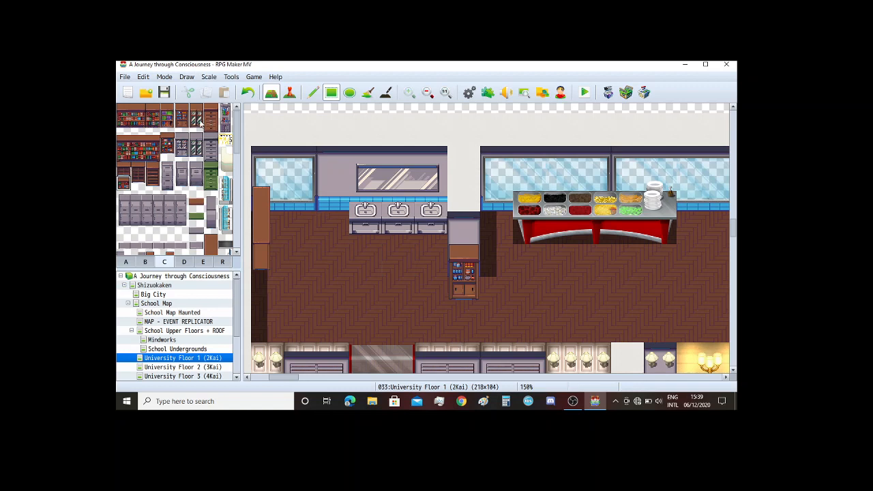
Step: Place the tall empty brown shelf against the wall between the small window and the sinks
{"action": "left_click", "coordinate": [155, 176]}
{"action": "left_click", "coordinate": [331, 188]}
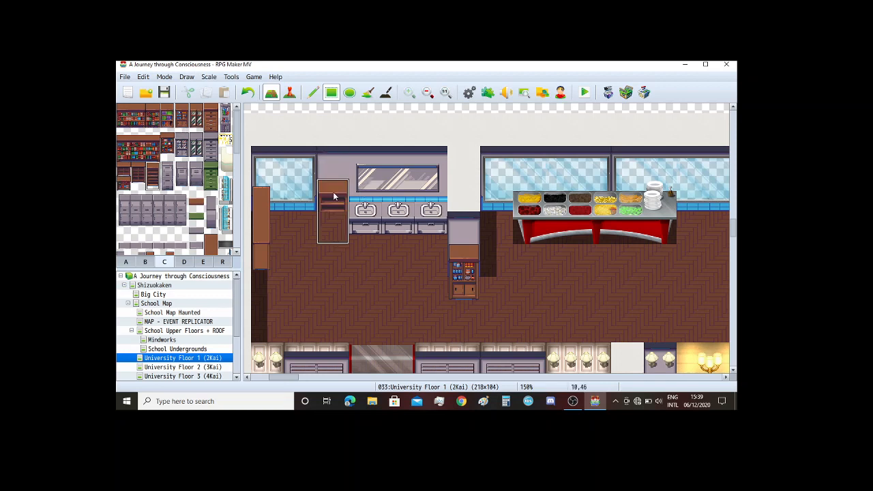
{"action": "scroll", "coordinate": [327, 220], "scroll_direction": "down", "scroll_amount": 1}
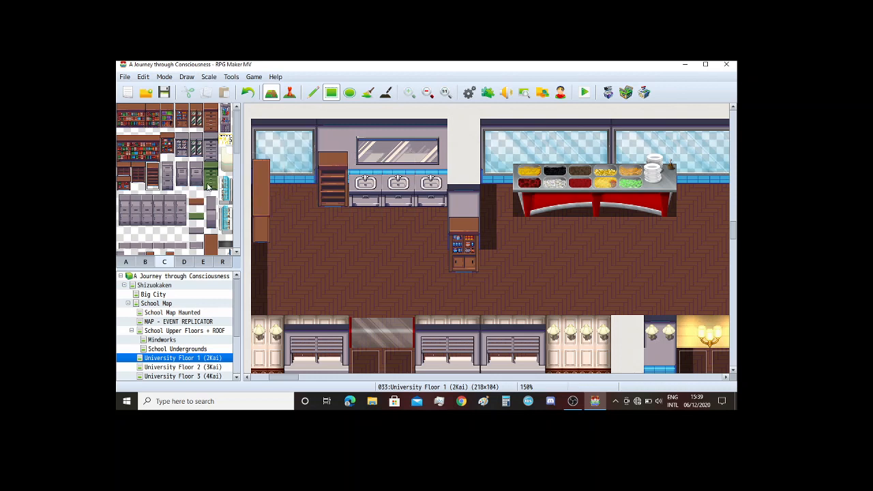
Step: Try extending the west wall's cabinet row with the framed narrow brown side-view cabinet, and undo it
{"action": "scroll", "coordinate": [212, 186], "scroll_direction": "down", "scroll_amount": 6}
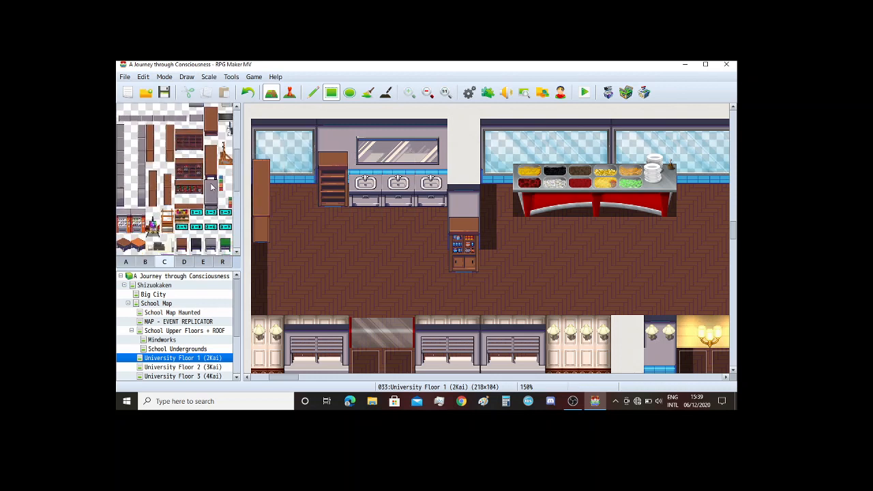
{"action": "left_click_drag", "start_coordinate": [155, 139], "coordinate": [155, 171]}
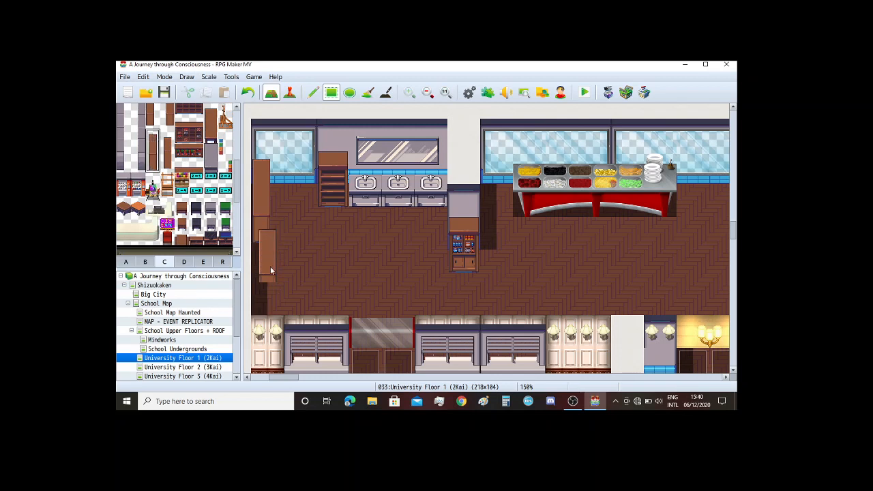
{"action": "scroll", "coordinate": [325, 220], "scroll_direction": "down", "scroll_amount": 2}
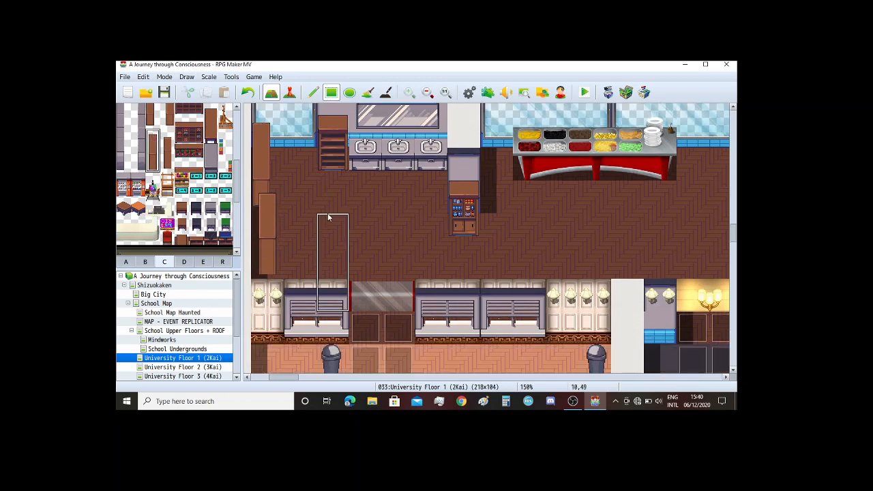
{"action": "scroll", "coordinate": [177, 177], "scroll_direction": "up", "scroll_amount": 1}
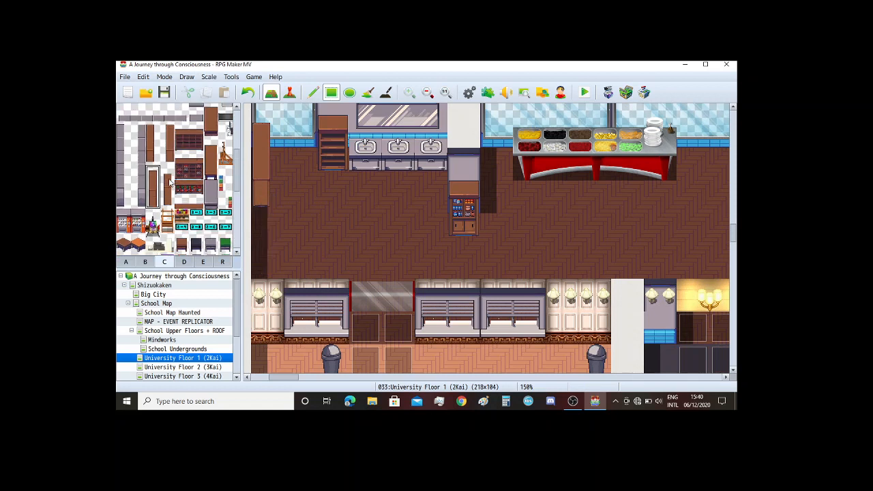
Step: Continue the west wall's cabinet row down to the room's lower wall with the other narrow brown side-view cabinet
{"action": "left_click", "coordinate": [169, 176]}
{"action": "left_click_drag", "start_coordinate": [169, 179], "coordinate": [169, 201]}
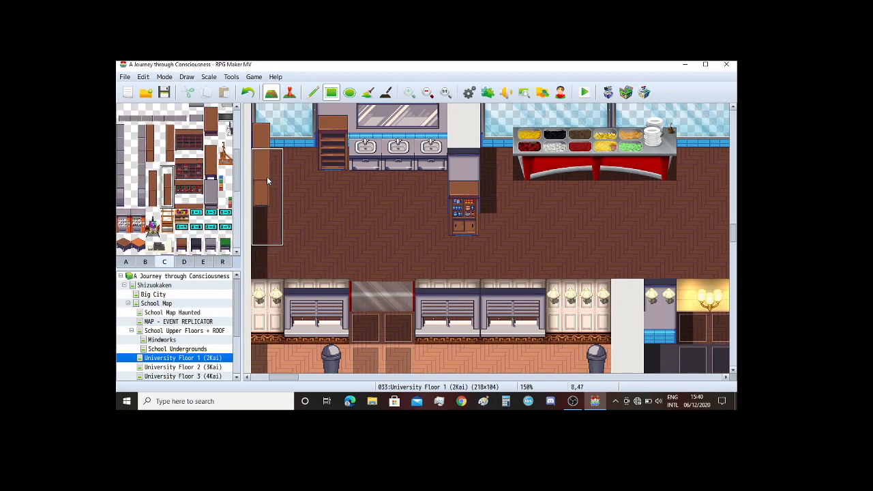
{"action": "left_click", "coordinate": [260, 223]}
{"action": "scroll", "coordinate": [282, 193], "scroll_direction": "down", "scroll_amount": 1}
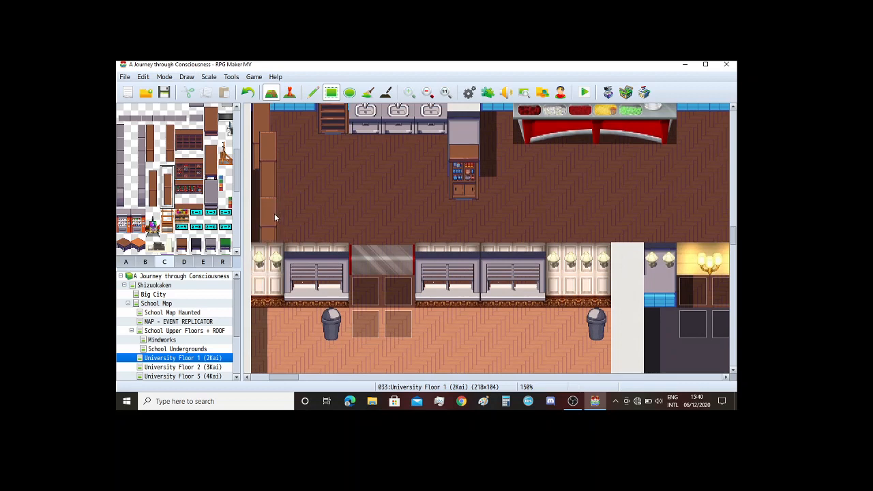
{"action": "key", "text": "ctrl+z"}
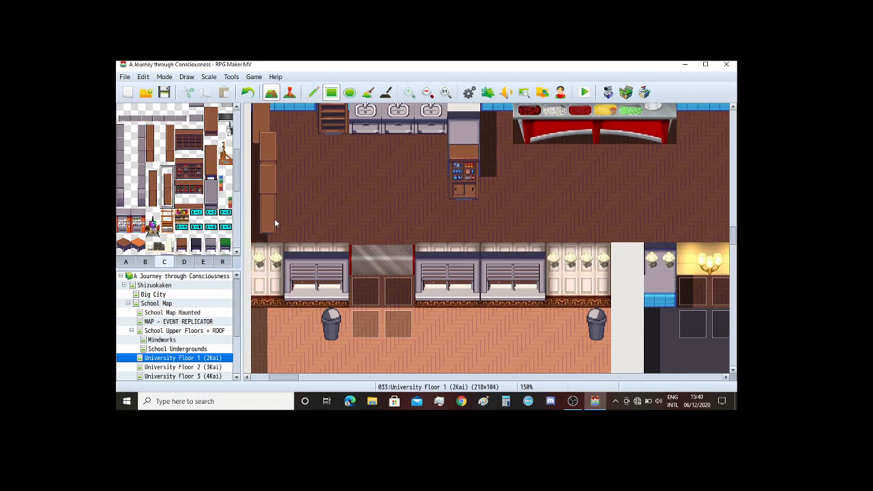
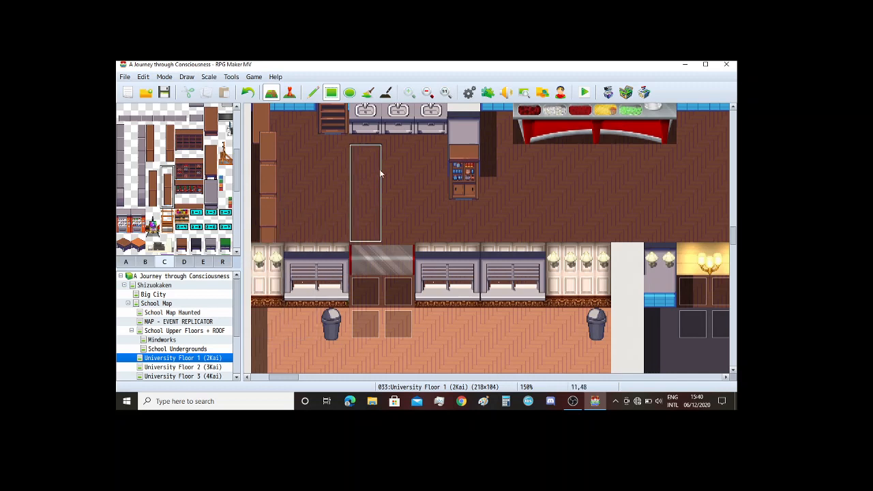
{"action": "scroll", "coordinate": [375, 205], "scroll_direction": "up", "scroll_amount": 1}
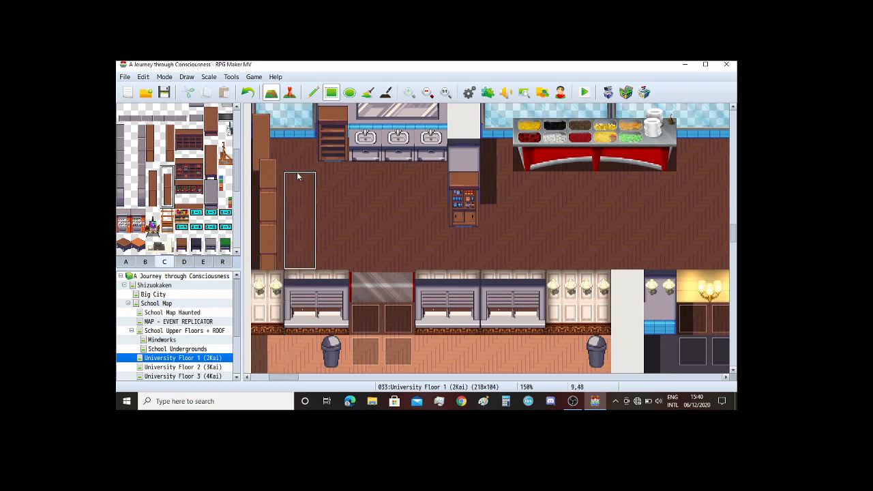
{"action": "scroll", "coordinate": [333, 200], "scroll_direction": "up", "scroll_amount": 1}
Step: Try painting the small coloured-book tiles with the Pencil on the panelled wall below the room, and undo both
{"action": "left_click", "coordinate": [312, 92]}
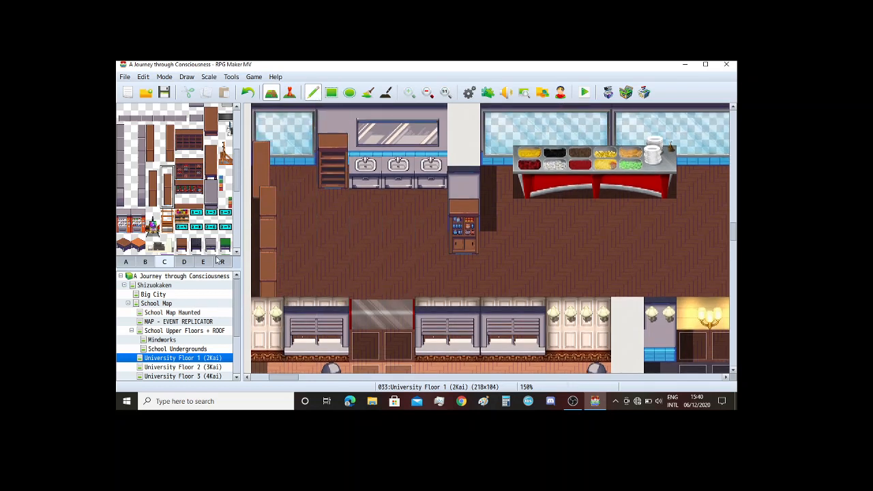
{"action": "left_click_drag", "start_coordinate": [297, 379], "coordinate": [305, 389]}
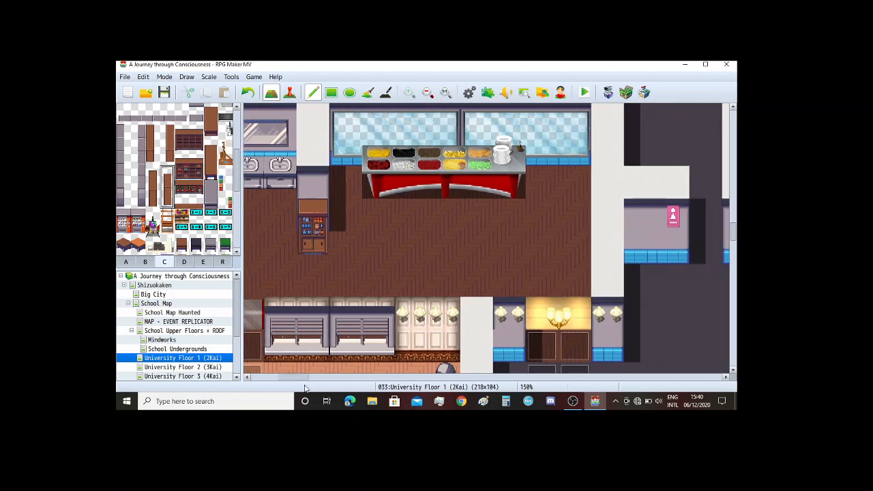
{"action": "left_click", "coordinate": [226, 186]}
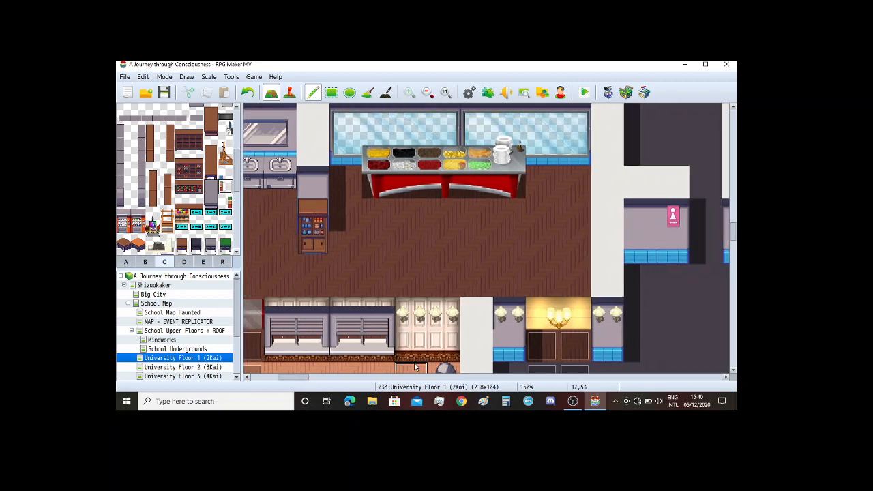
{"action": "scroll", "coordinate": [375, 252], "scroll_direction": "down", "scroll_amount": 1}
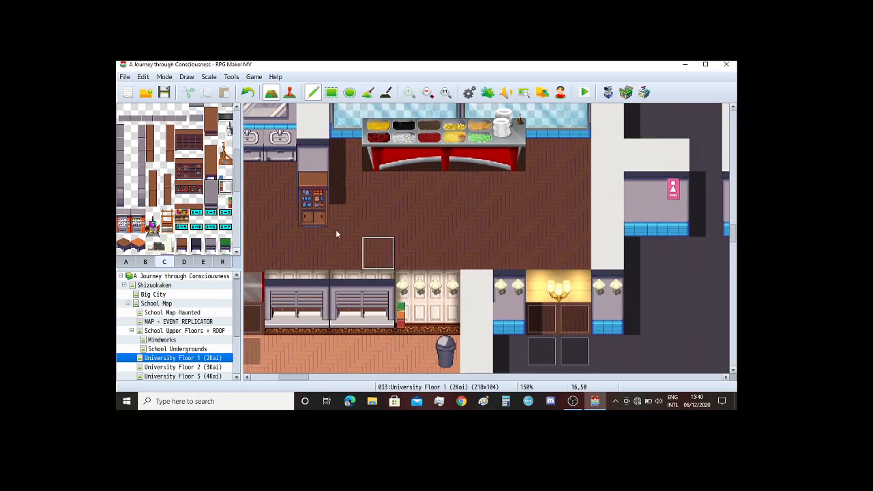
{"action": "left_click", "coordinate": [426, 325]}
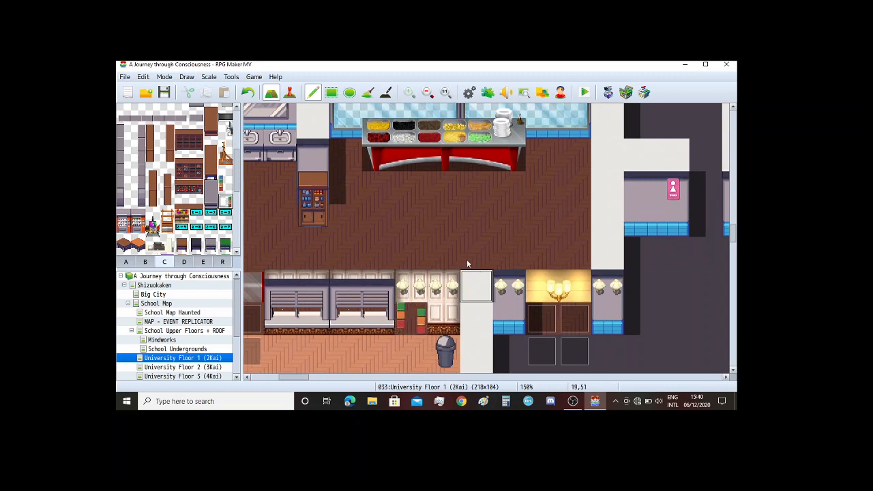
{"action": "key", "text": "ctrl+z"}
{"action": "key", "text": "ctrl+z"}
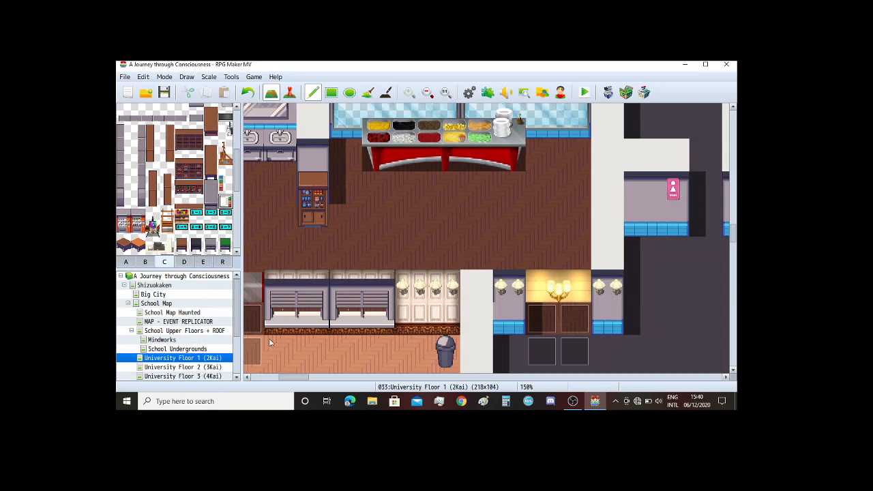
Step: Place the stocked two-tile-wide brown shelf from tileset C against the window wall, beside the plate end of the buffet counter
{"action": "scroll", "coordinate": [270, 343], "scroll_direction": "up", "scroll_amount": 1}
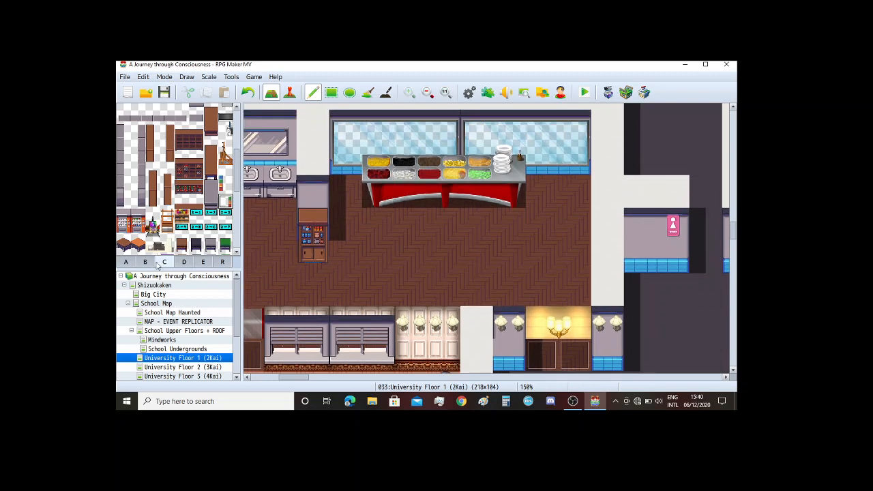
{"action": "scroll", "coordinate": [181, 253], "scroll_direction": "up", "scroll_amount": 2}
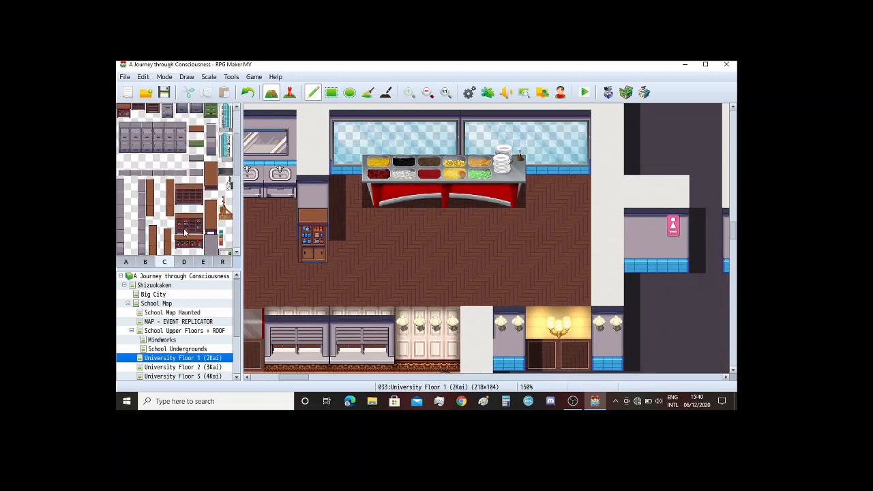
{"action": "left_click_drag", "start_coordinate": [180, 210], "coordinate": [198, 229]}
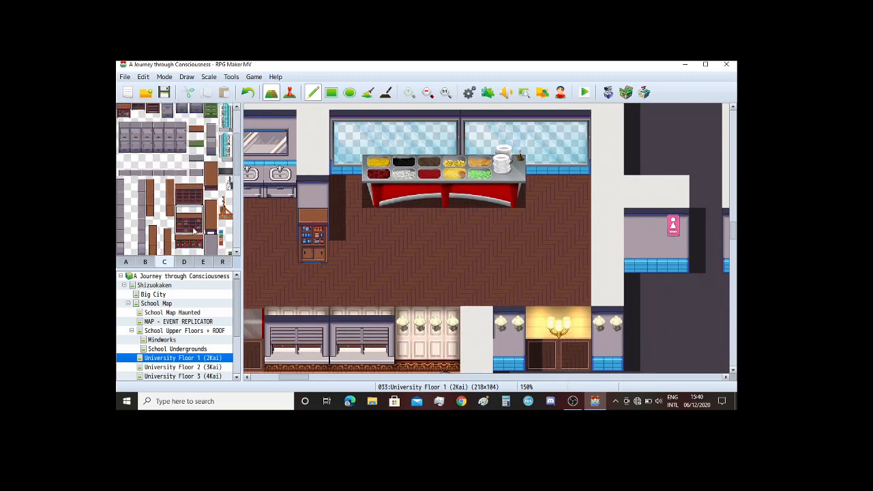
{"action": "left_click", "coordinate": [549, 164]}
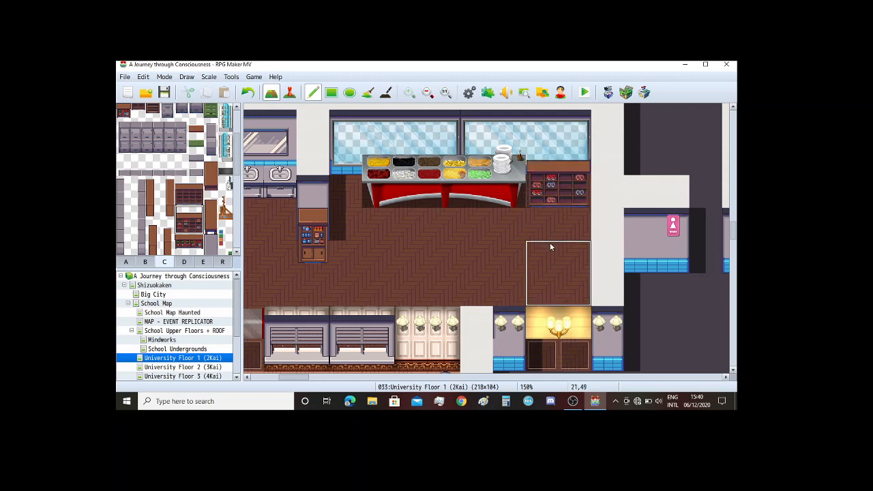
Step: Undo the stocked two-tile-wide shelf and try the small coloured-book shelf from tileset C in its place beside the buffet counter
{"action": "key", "text": "ctrl+z"}
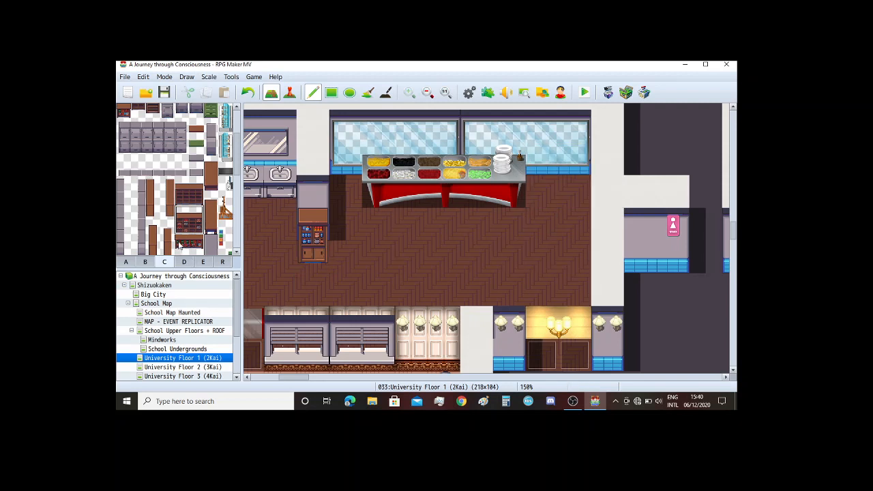
{"action": "scroll", "coordinate": [179, 244], "scroll_direction": "up", "scroll_amount": 3}
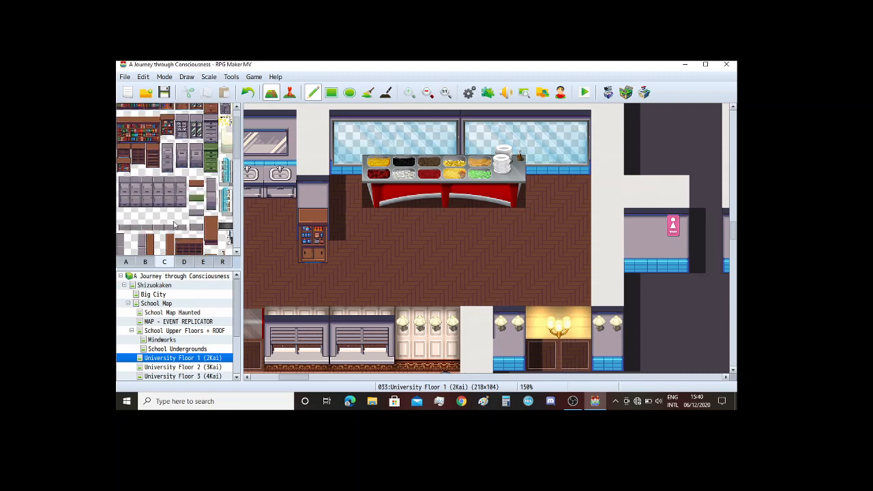
{"action": "scroll", "coordinate": [176, 149], "scroll_direction": "up", "scroll_amount": 1}
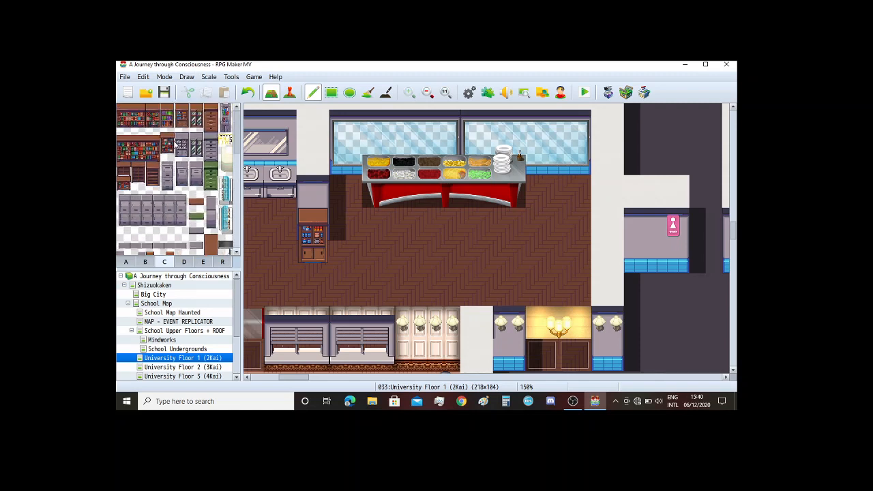
{"action": "left_click", "coordinate": [123, 182]}
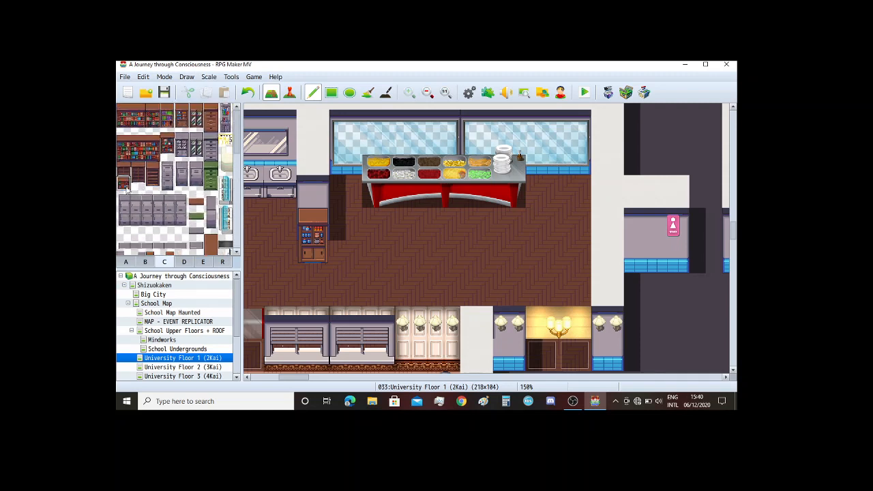
{"action": "left_click", "coordinate": [541, 191]}
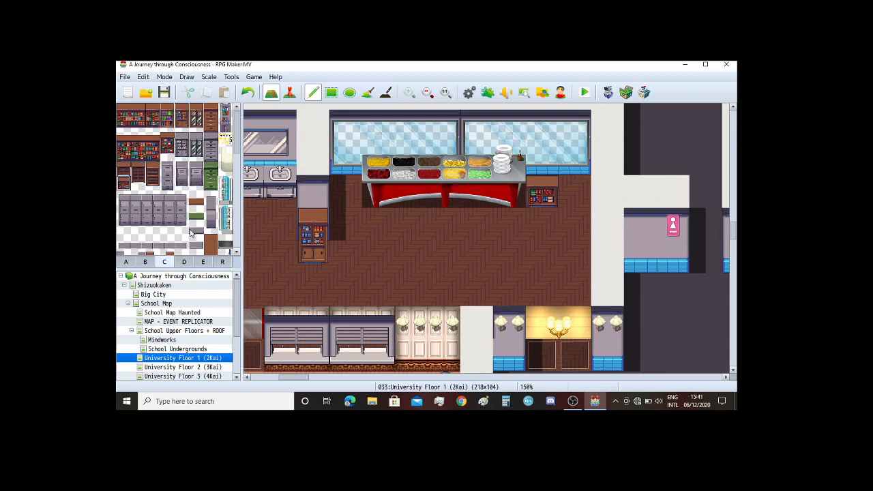
{"action": "key", "text": "ctrl+z"}
Step: Try the narrow grey side-view locker from tileset C in the room's upper east corner and repeat it down the east wall
{"action": "left_click_drag", "start_coordinate": [211, 197], "coordinate": [211, 229]}
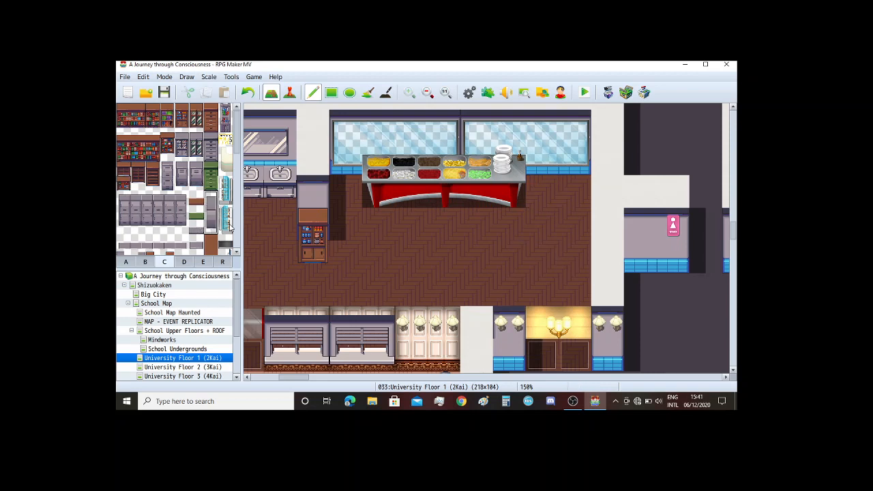
{"action": "left_click", "coordinate": [581, 134]}
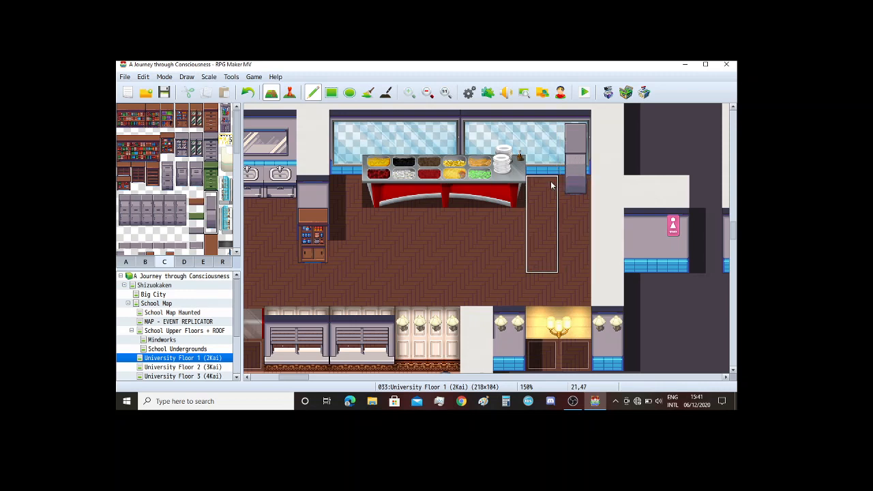
{"action": "left_click", "coordinate": [588, 150]}
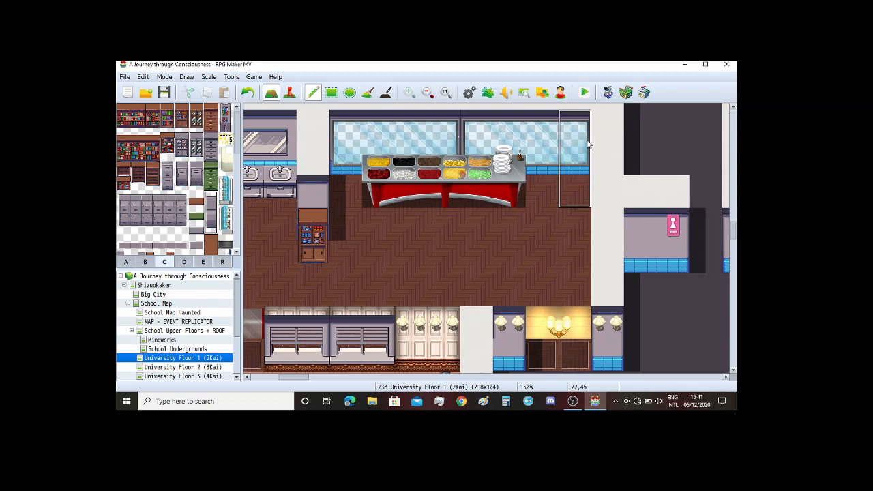
{"action": "left_click", "coordinate": [585, 193]}
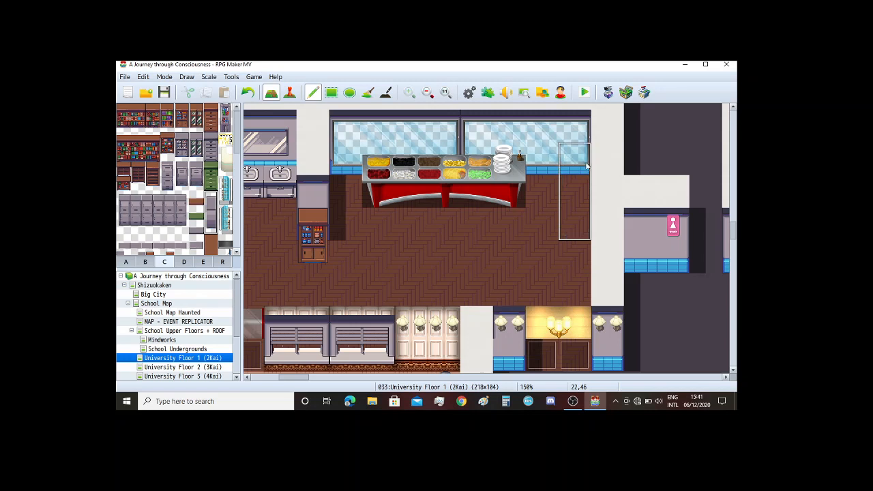
{"action": "left_click", "coordinate": [585, 170]}
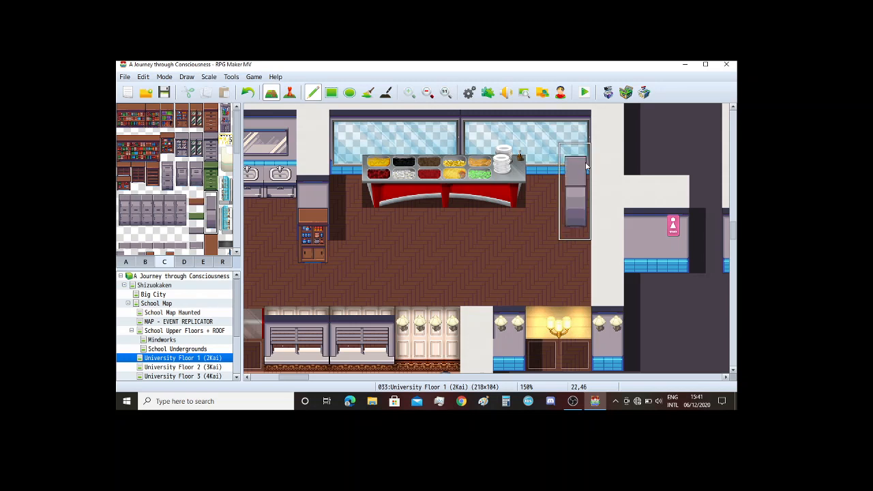
{"action": "left_click", "coordinate": [583, 195]}
{"action": "left_click", "coordinate": [585, 225]}
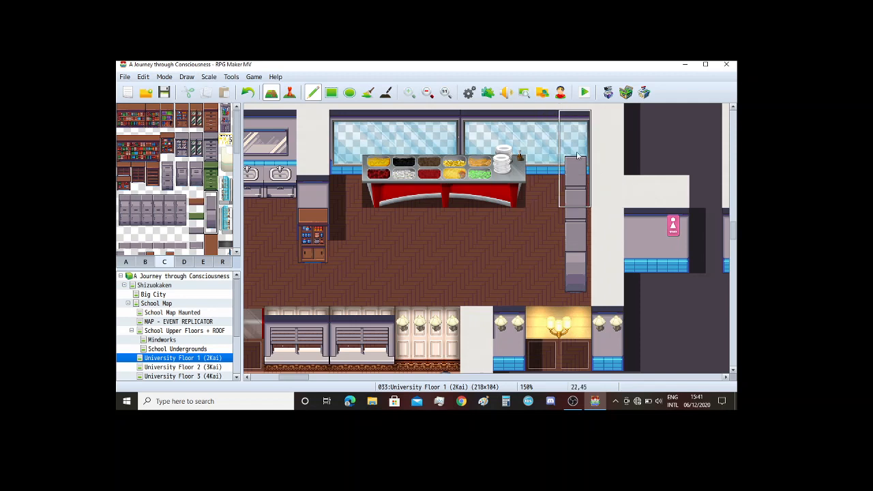
Step: Try starting the east wall's grey locker row one tile lower, and rebuild it from the window wall's blue baseboard downwards
{"action": "key", "text": "ctrl+z"}
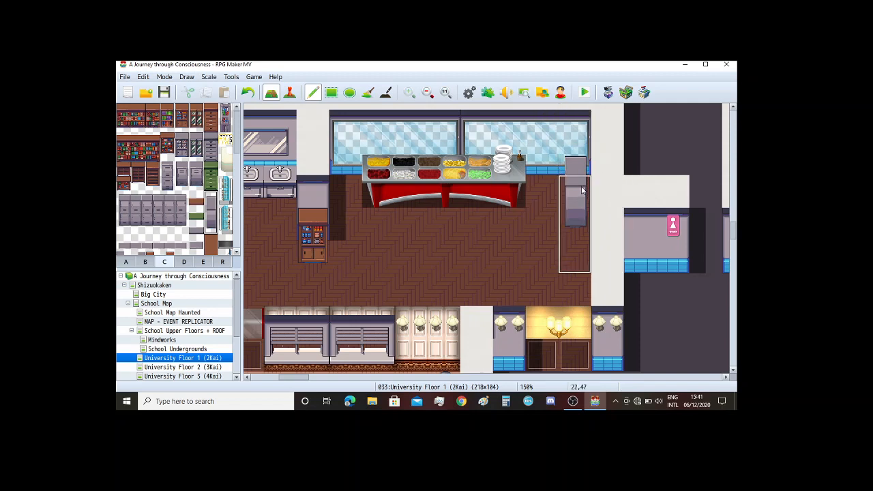
{"action": "left_click", "coordinate": [585, 220]}
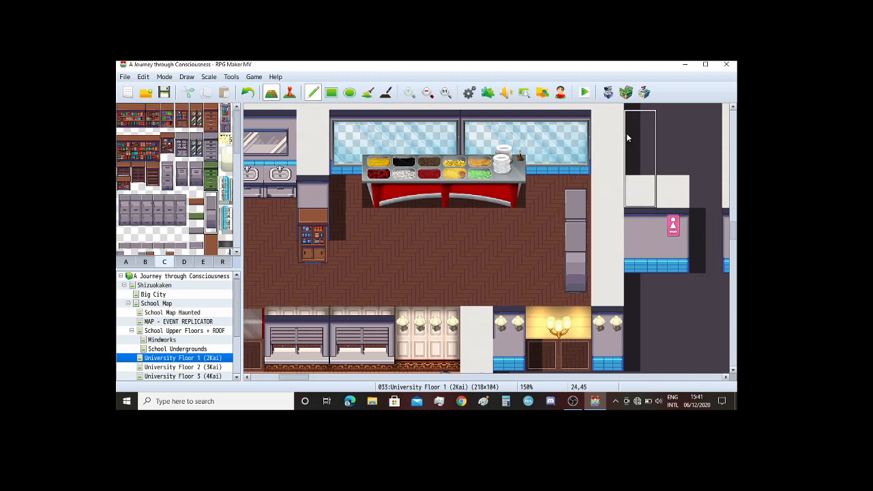
{"action": "scroll", "coordinate": [626, 133], "scroll_direction": "down", "scroll_amount": 2}
{"action": "scroll", "coordinate": [628, 136], "scroll_direction": "up", "scroll_amount": 2}
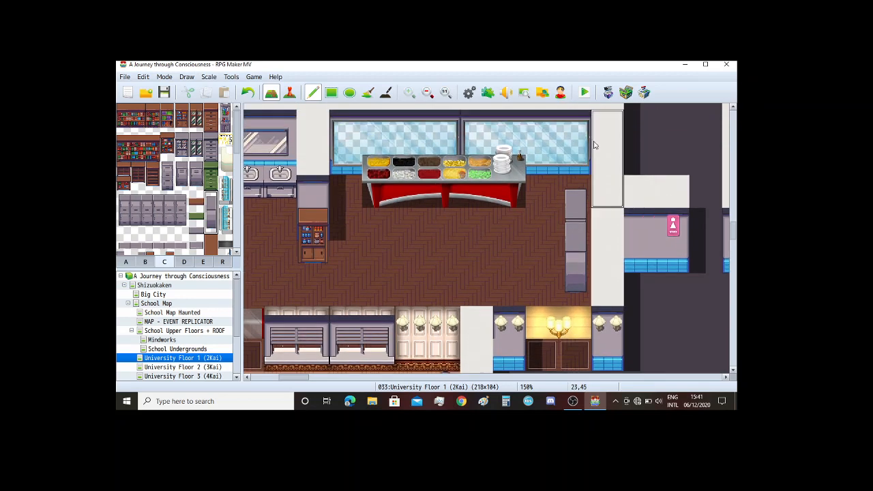
{"action": "key", "text": "ctrl+z"}
{"action": "left_click", "coordinate": [576, 165]}
{"action": "left_click", "coordinate": [576, 193]}
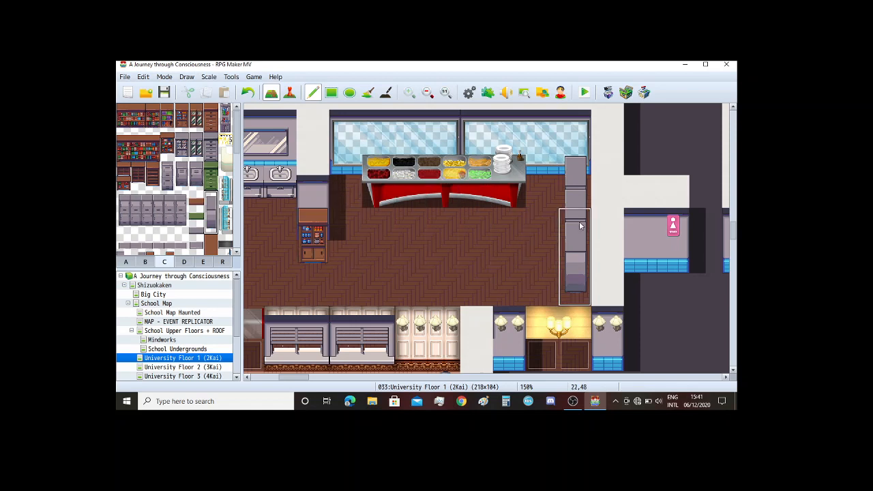
Step: Undo the whole row of grey lockers along the east wall
{"action": "scroll", "coordinate": [579, 221], "scroll_direction": "down", "scroll_amount": 1}
{"action": "scroll", "coordinate": [198, 181], "scroll_direction": "down", "scroll_amount": 1}
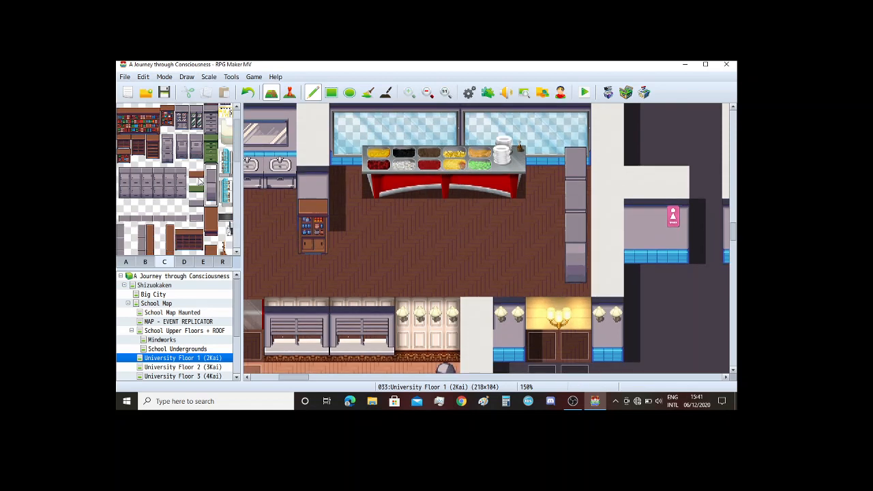
{"action": "scroll", "coordinate": [199, 181], "scroll_direction": "down", "scroll_amount": 2}
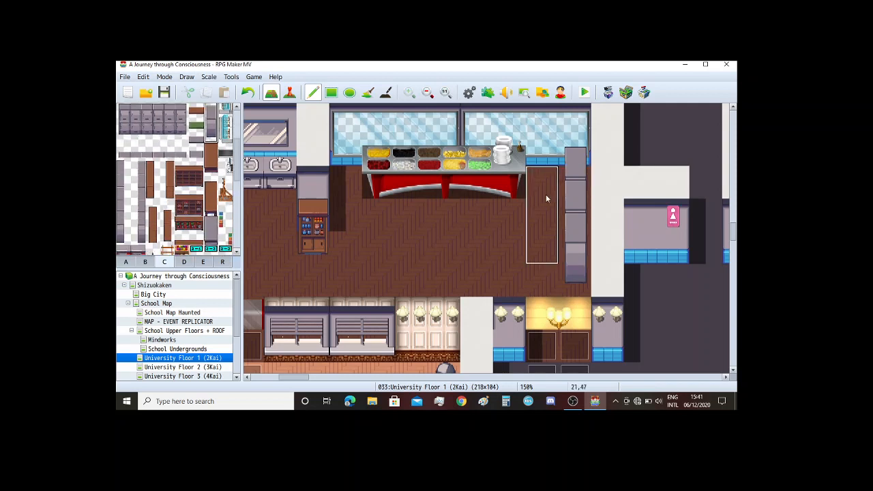
{"action": "key", "text": "ctrl+z"}
{"action": "key", "text": "ctrl+z"}
{"action": "key", "text": "ctrl+z"}
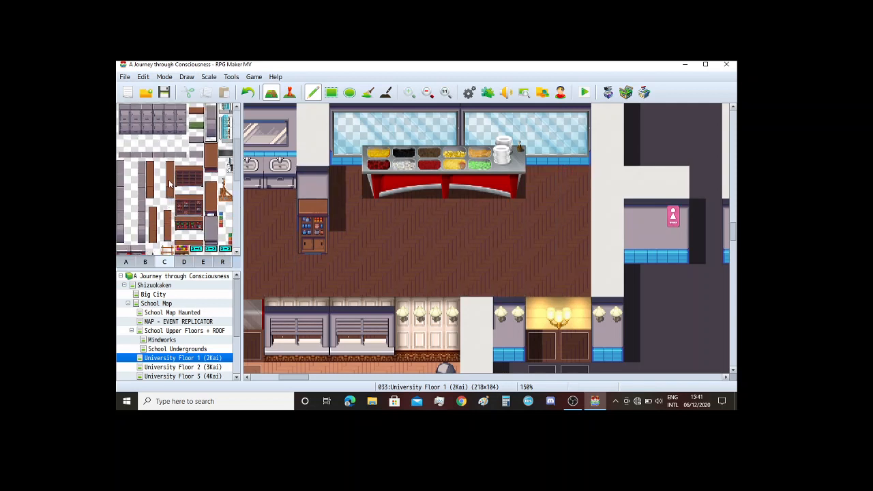
Step: Line the room's east wall with the narrow brown side-view cabinet from tileset C, from the window wall down to the lower wall
{"action": "left_click_drag", "start_coordinate": [170, 169], "coordinate": [170, 186]}
{"action": "left_click_drag", "start_coordinate": [171, 217], "coordinate": [170, 239]}
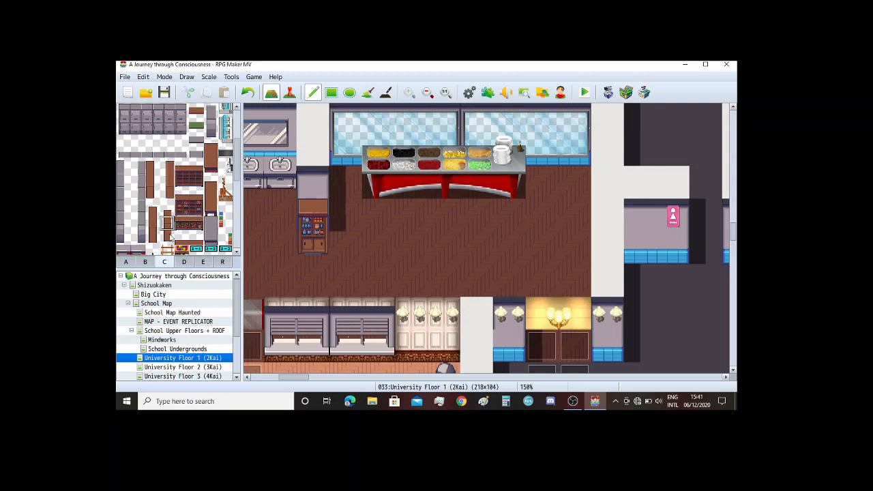
{"action": "left_click_drag", "start_coordinate": [168, 205], "coordinate": [167, 239]}
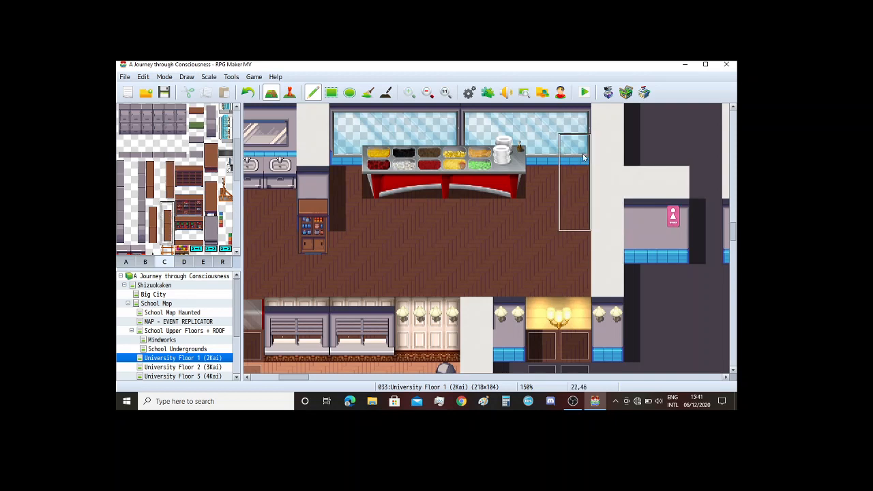
{"action": "left_click_drag", "start_coordinate": [579, 157], "coordinate": [581, 191]}
{"action": "left_click", "coordinate": [581, 220]}
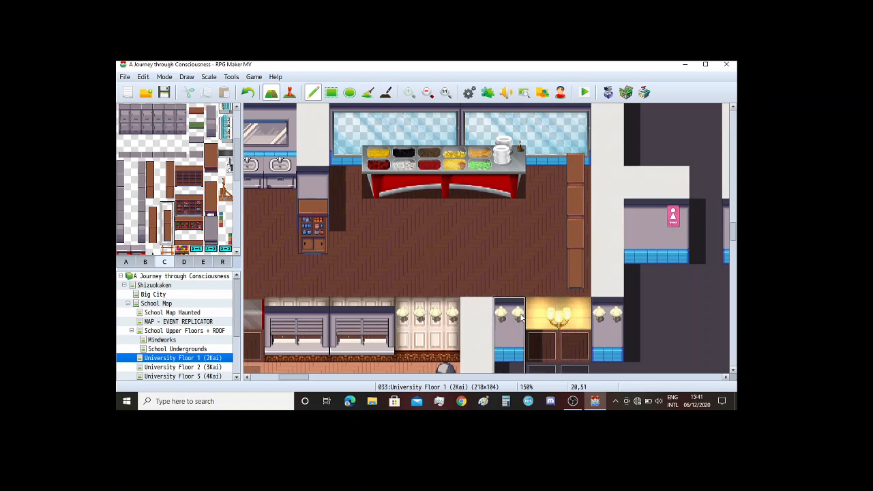
Step: Examine the passage settings of the C tiles in the NEW_SCHOOL LAYOUT tileset, and close the database without changes
{"action": "left_click_drag", "start_coordinate": [293, 379], "coordinate": [290, 383]}
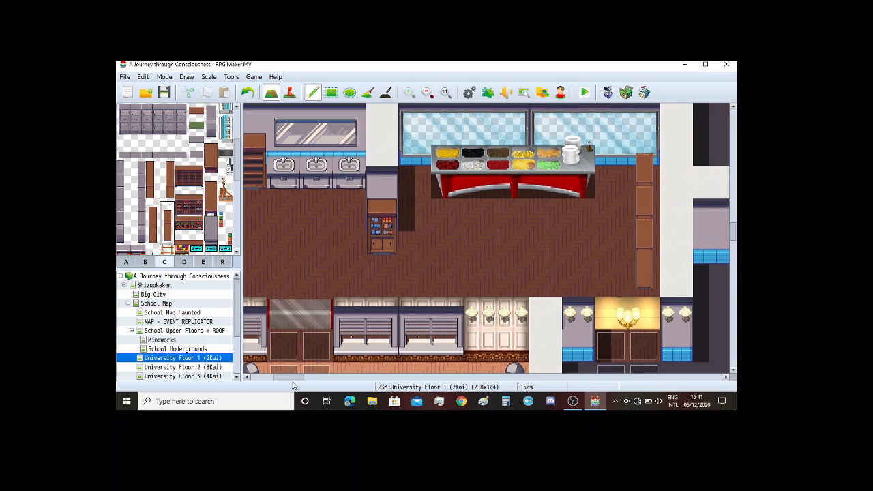
{"action": "left_click_drag", "start_coordinate": [292, 383], "coordinate": [293, 383]}
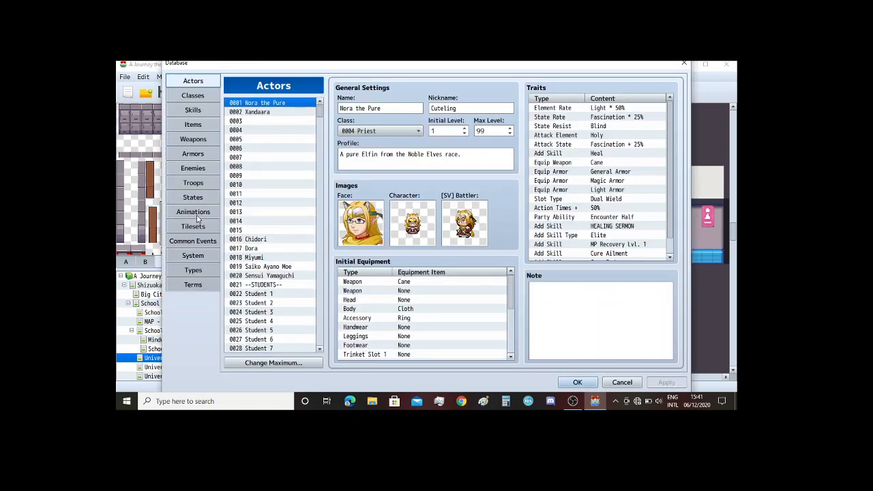
{"action": "left_click", "coordinate": [193, 226]}
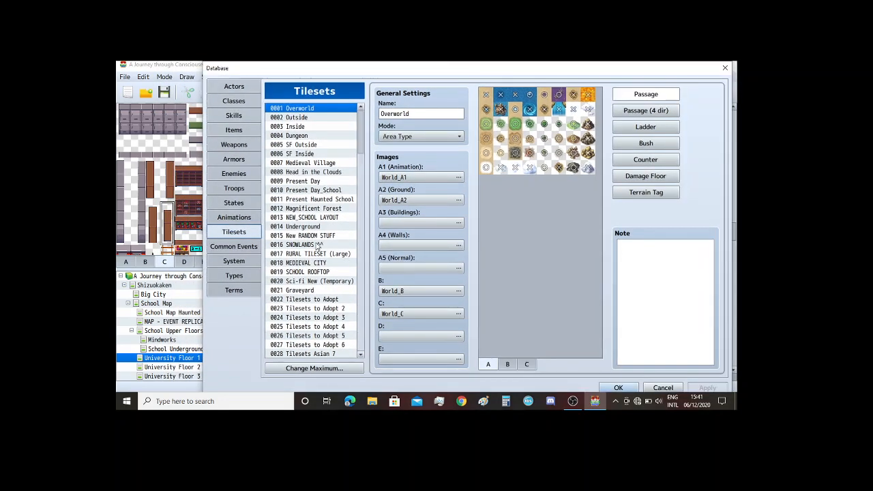
{"action": "left_click", "coordinate": [330, 219]}
{"action": "left_click", "coordinate": [545, 365]}
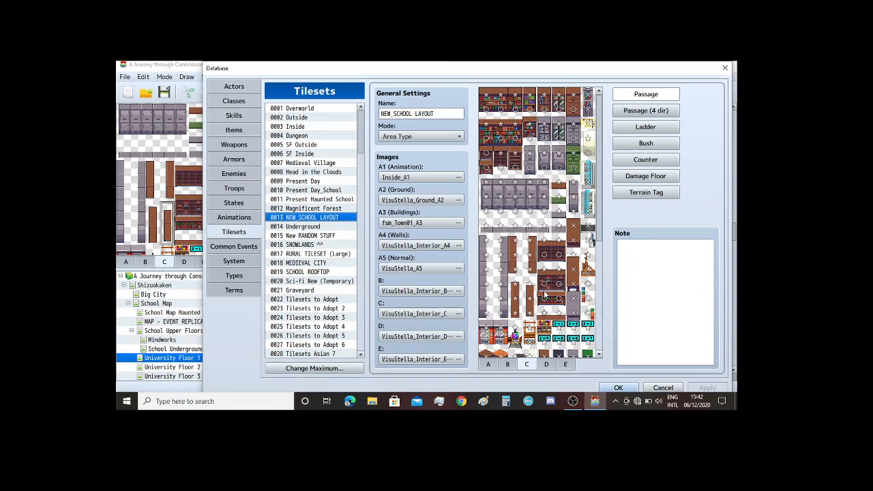
{"action": "left_click", "coordinate": [526, 364]}
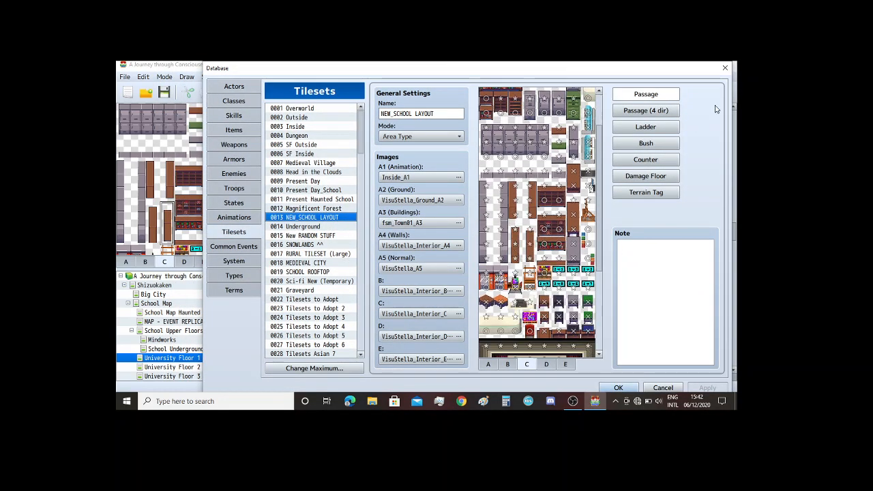
{"action": "left_click", "coordinate": [725, 67]}
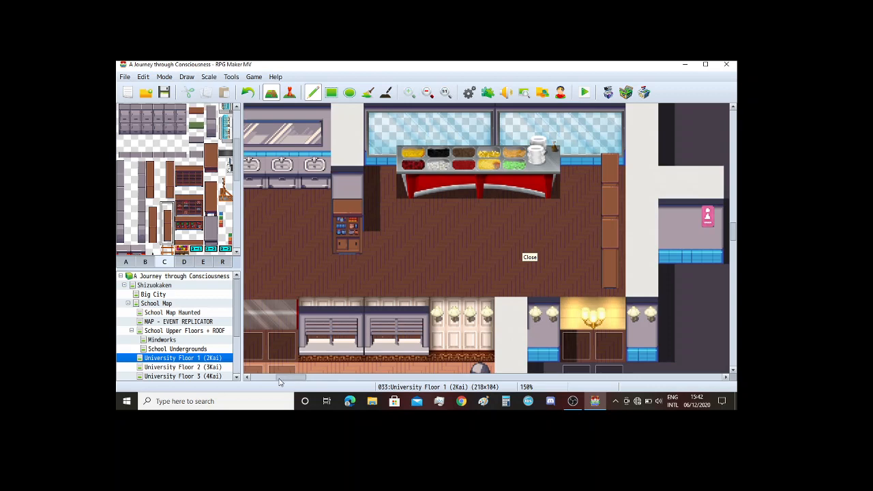
Step: Place two red-and-brown chairs from tileset C against the front of the buffet counter, one tile apart
{"action": "mouse_move", "coordinate": [291, 379]}
{"action": "left_mouse_down"}
{"action": "mouse_move", "coordinate": [282, 380]}
{"action": "mouse_move", "coordinate": [311, 381]}
{"action": "mouse_move", "coordinate": [295, 386]}
{"action": "left_mouse_up"}
{"action": "scroll", "coordinate": [406, 222], "scroll_direction": "down", "scroll_amount": 2}
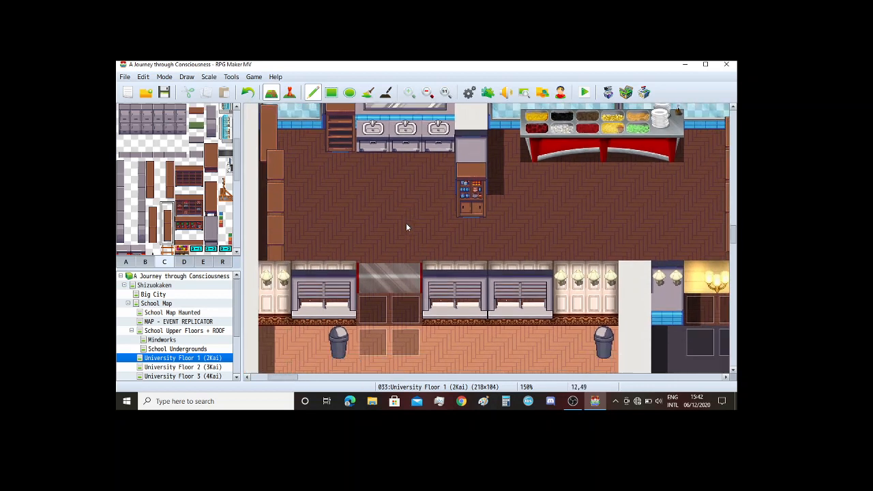
{"action": "scroll", "coordinate": [212, 184], "scroll_direction": "down", "scroll_amount": 3}
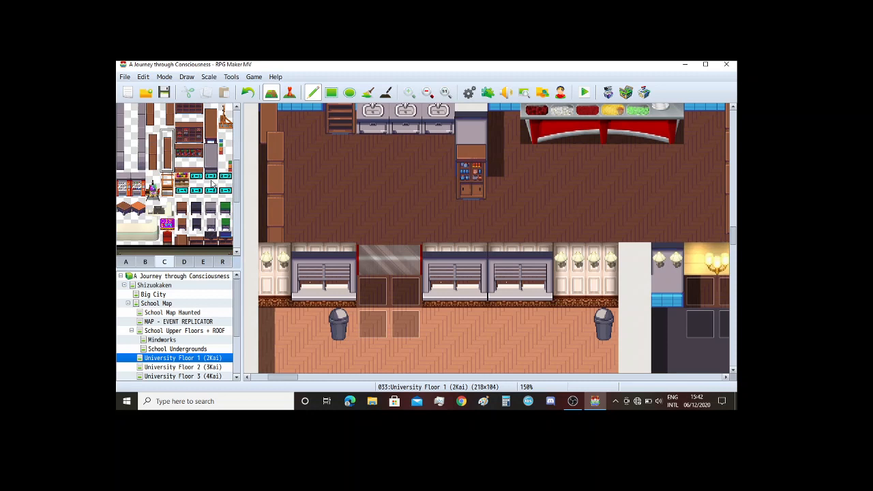
{"action": "scroll", "coordinate": [205, 195], "scroll_direction": "down", "scroll_amount": 6}
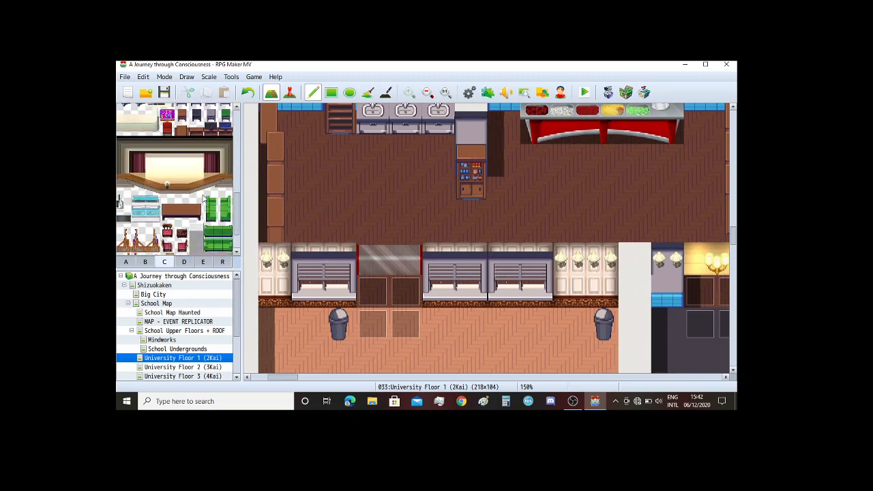
{"action": "scroll", "coordinate": [203, 198], "scroll_direction": "down", "scroll_amount": 2}
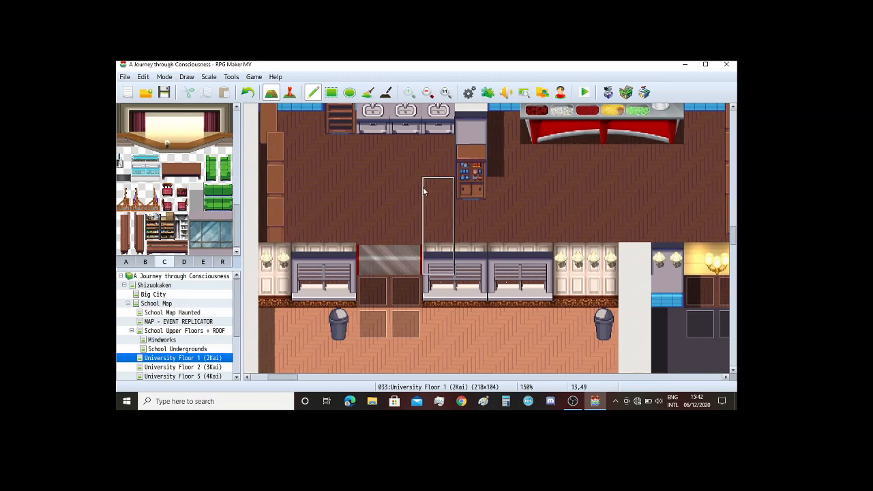
{"action": "scroll", "coordinate": [423, 204], "scroll_direction": "up", "scroll_amount": 2}
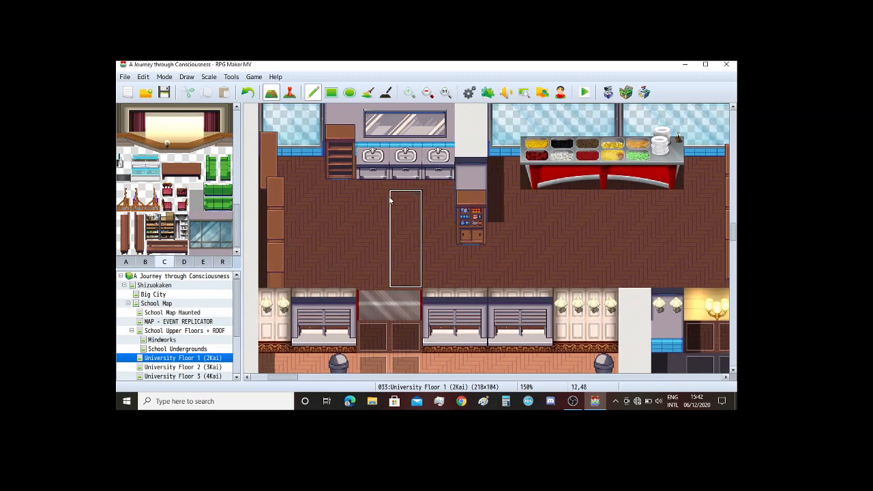
{"action": "left_click", "coordinate": [167, 190]}
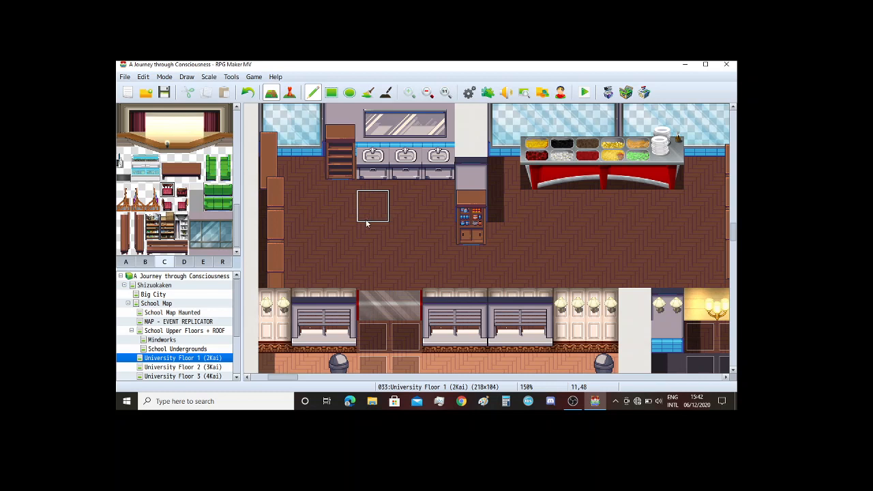
{"action": "left_click", "coordinate": [183, 193]}
{"action": "left_click", "coordinate": [569, 174]}
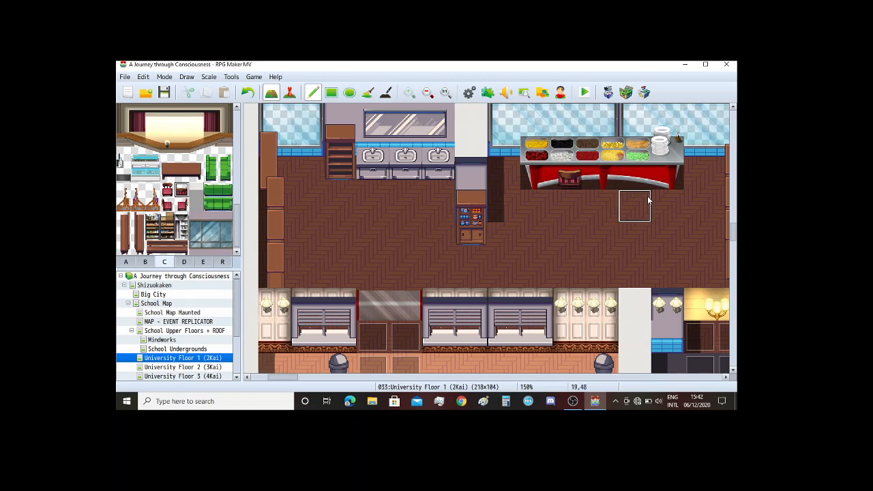
{"action": "left_click", "coordinate": [640, 177]}
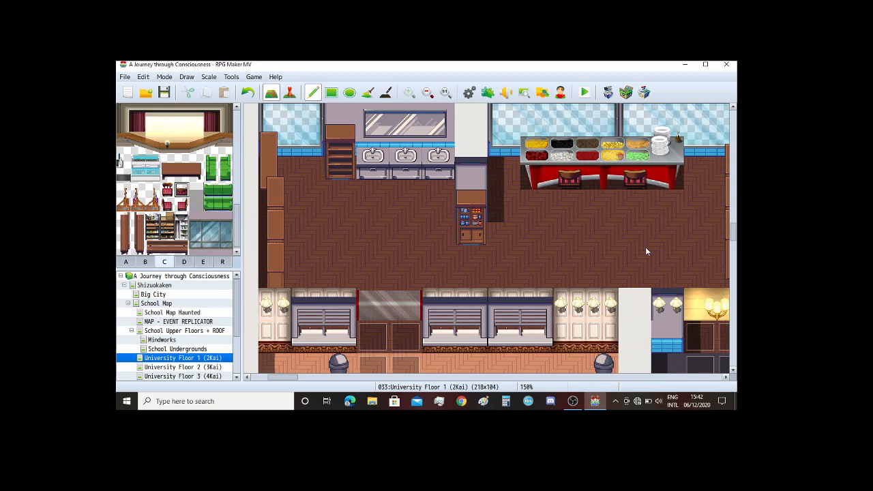
Step: Undo the two chairs at the buffet counter and place three adjacent front-facing red chairs from tileset C on the open floor below it
{"action": "key", "text": "ctrl+z"}
{"action": "key", "text": "ctrl+z"}
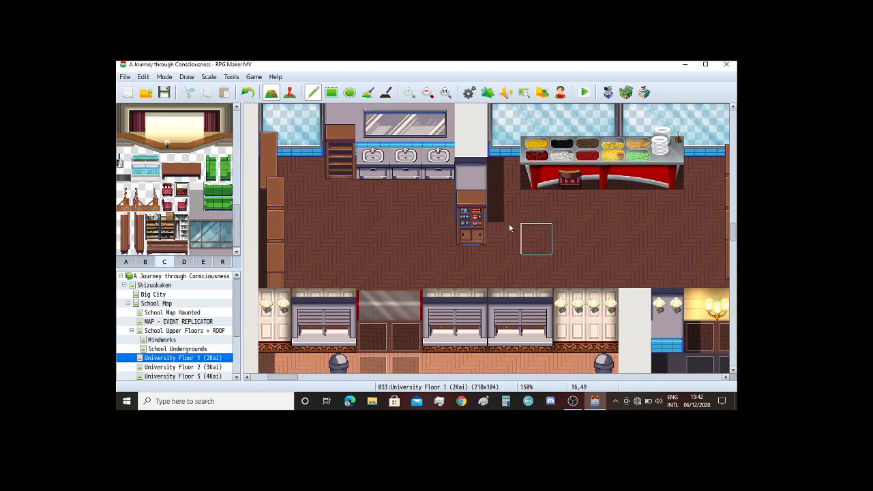
{"action": "left_click", "coordinate": [169, 189]}
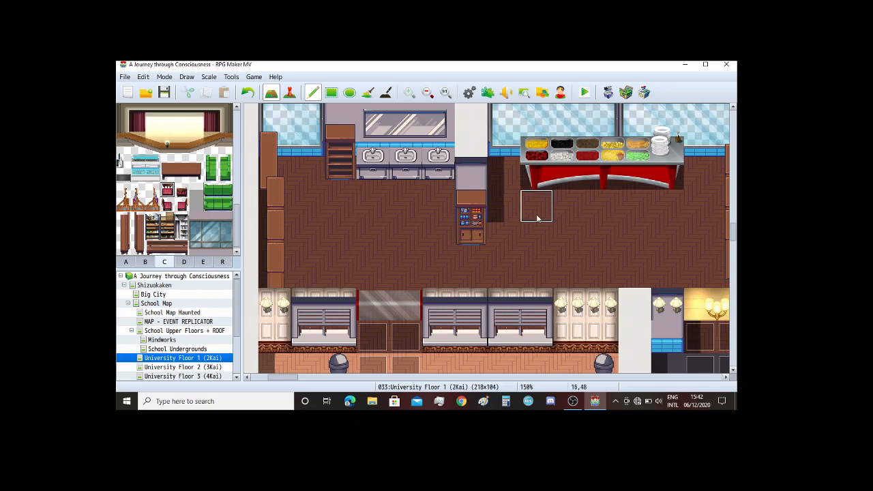
{"action": "left_click", "coordinate": [569, 238]}
{"action": "left_click", "coordinate": [602, 238]}
{"action": "left_click", "coordinate": [545, 238]}
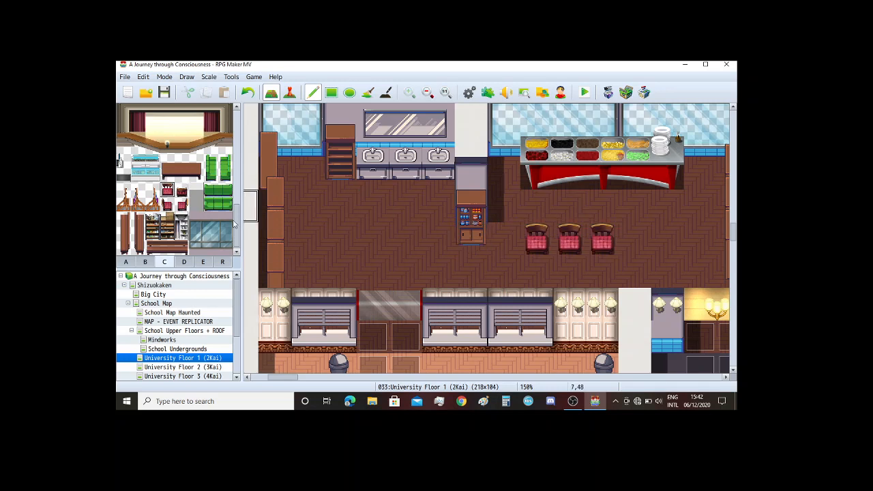
Step: Place the three-tile brown table from tileset C in front of the three chairs and add three back-view chairs along its lower side
{"action": "left_click_drag", "start_coordinate": [171, 172], "coordinate": [198, 165]}
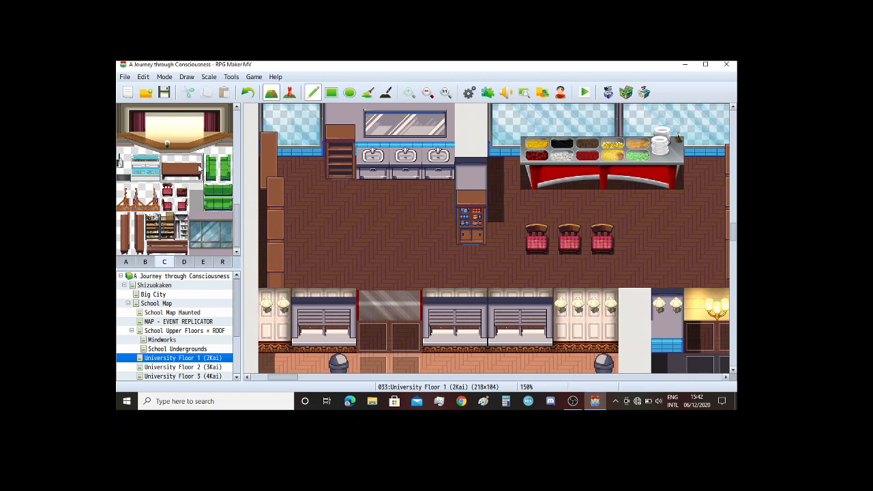
{"action": "left_click", "coordinate": [545, 245]}
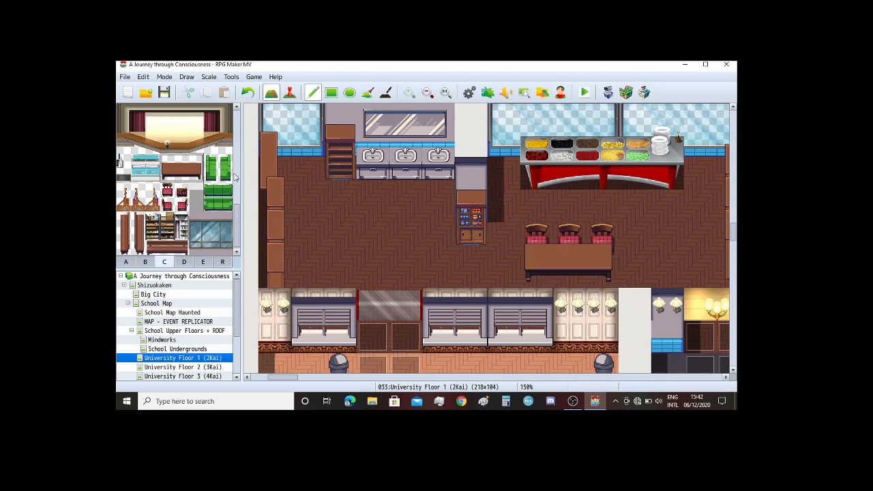
{"action": "left_click", "coordinate": [181, 190]}
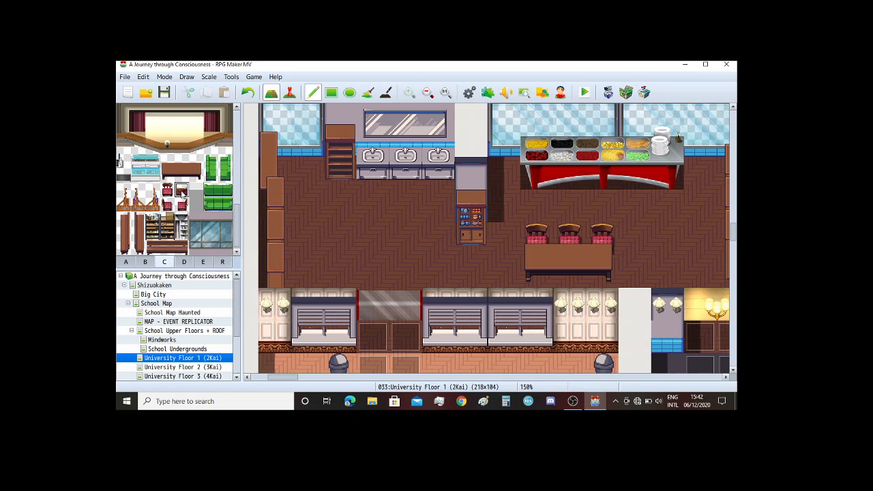
{"action": "left_click", "coordinate": [569, 273]}
{"action": "left_click", "coordinate": [537, 273]}
{"action": "left_click", "coordinate": [603, 279]}
Step: Examine the passage settings of the C and D tiles in the NEW_SCHOOL LAYOUT tileset, and close the database without changes
{"action": "scroll", "coordinate": [634, 236], "scroll_direction": "down", "scroll_amount": 2}
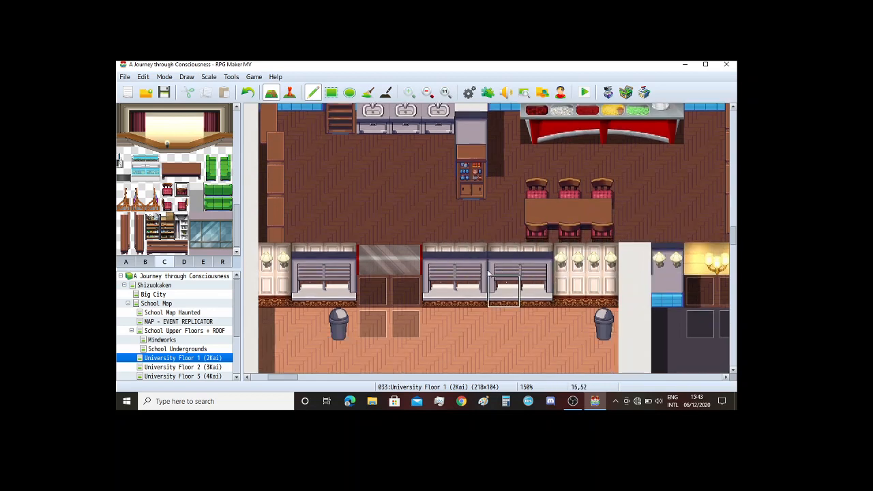
{"action": "scroll", "coordinate": [506, 187], "scroll_direction": "up", "scroll_amount": 1}
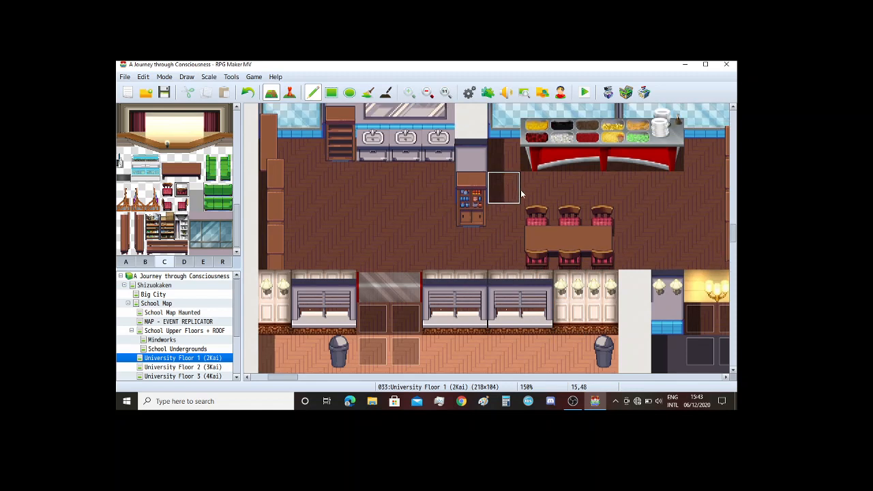
{"action": "scroll", "coordinate": [520, 194], "scroll_direction": "up", "scroll_amount": 1}
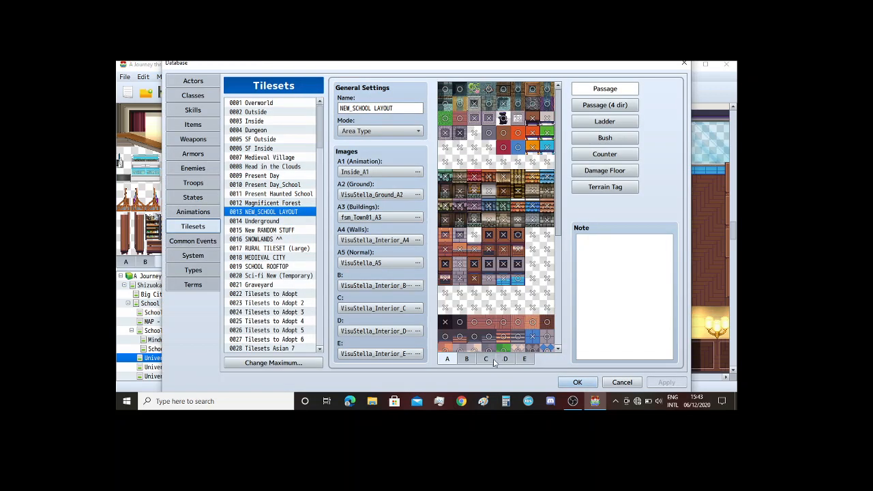
{"action": "left_click", "coordinate": [489, 359]}
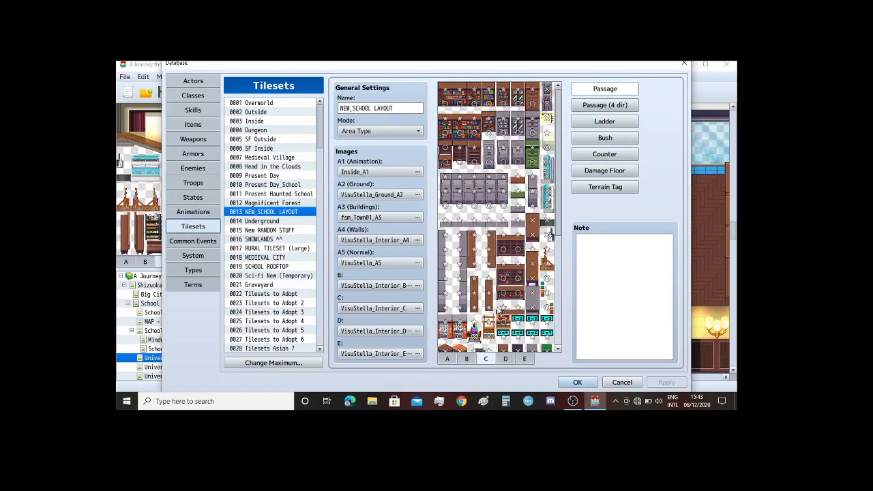
{"action": "scroll", "coordinate": [500, 306], "scroll_direction": "down", "scroll_amount": 3}
{"action": "scroll", "coordinate": [499, 306], "scroll_direction": "down", "scroll_amount": 4}
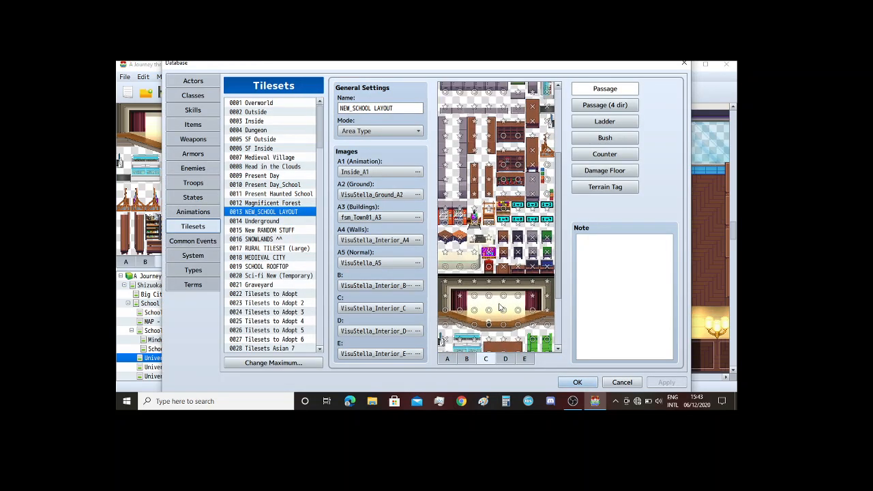
{"action": "scroll", "coordinate": [502, 307], "scroll_direction": "up", "scroll_amount": 3}
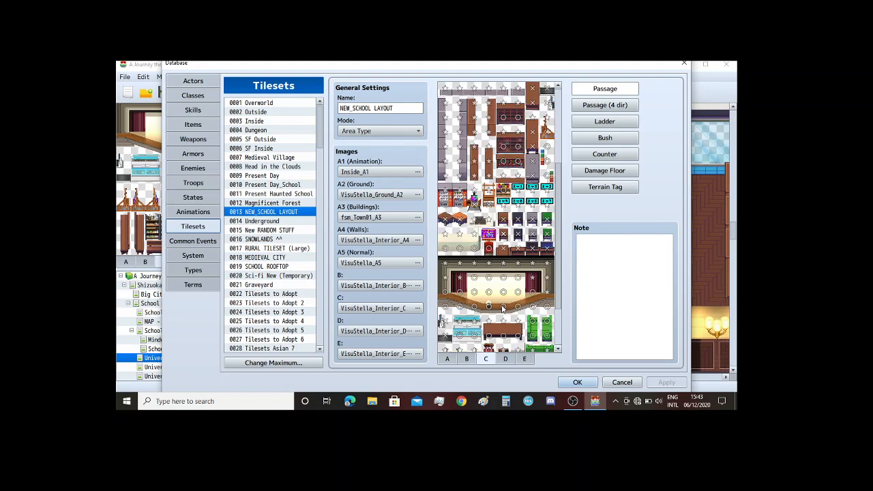
{"action": "left_click_drag", "start_coordinate": [459, 65], "coordinate": [484, 70]}
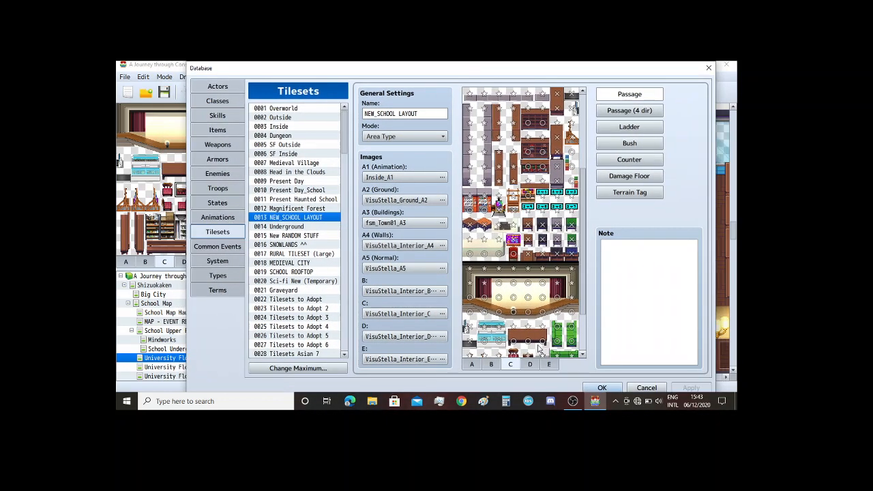
{"action": "left_click", "coordinate": [530, 364]}
{"action": "scroll", "coordinate": [537, 327], "scroll_direction": "down", "scroll_amount": 6}
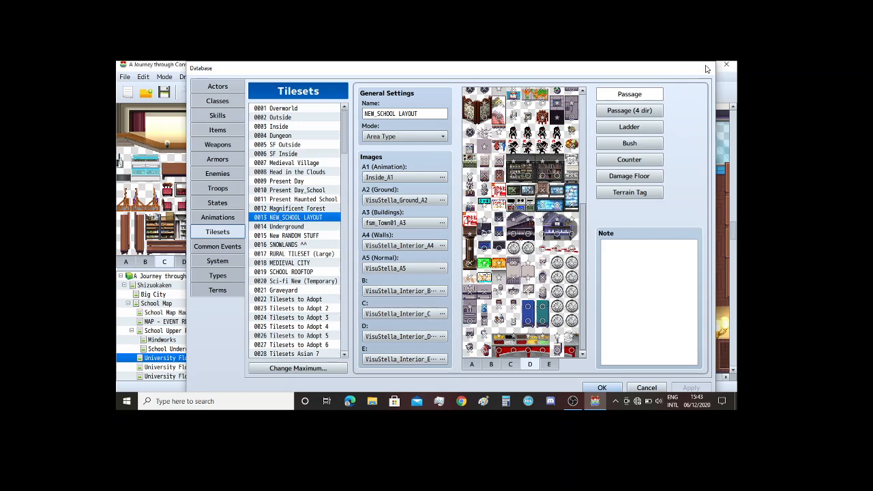
{"action": "left_click", "coordinate": [708, 68]}
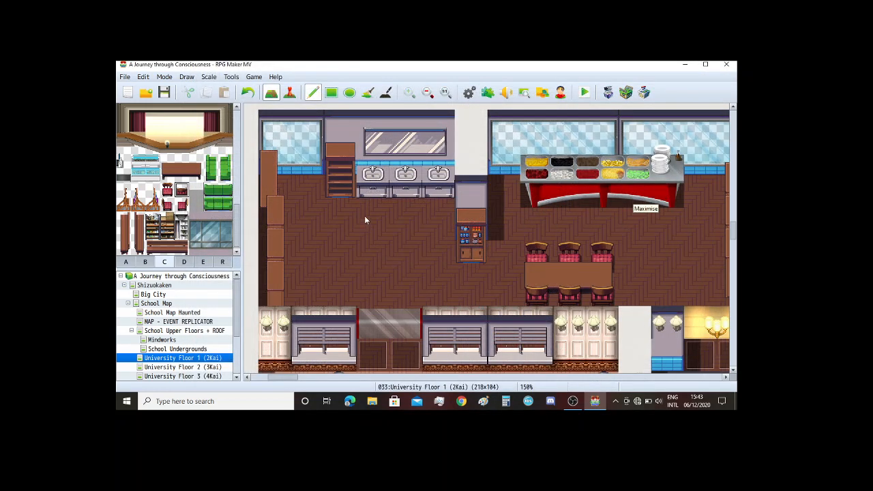
Step: Switch to event editing and look over the dining area below the dark-wood room
{"action": "left_click", "coordinate": [289, 92]}
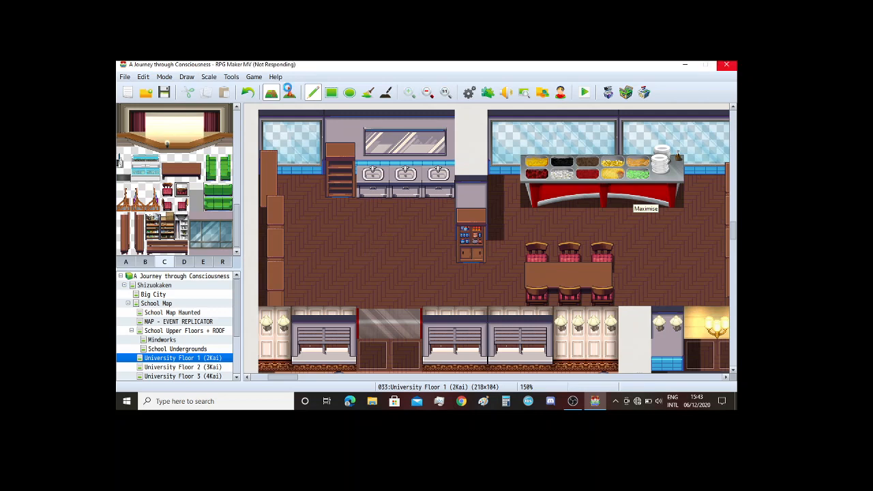
{"action": "left_click", "coordinate": [289, 93]}
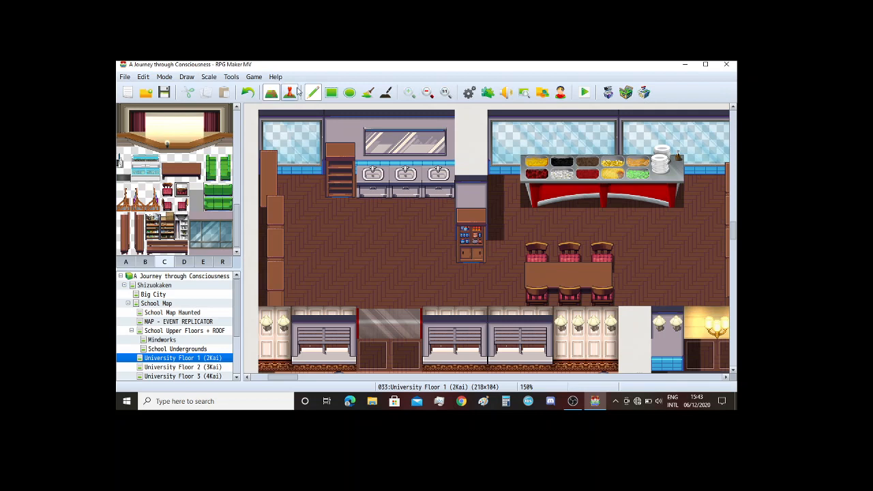
{"action": "scroll", "coordinate": [387, 169], "scroll_direction": "down", "scroll_amount": 10}
{"action": "scroll", "coordinate": [396, 180], "scroll_direction": "down", "scroll_amount": 2}
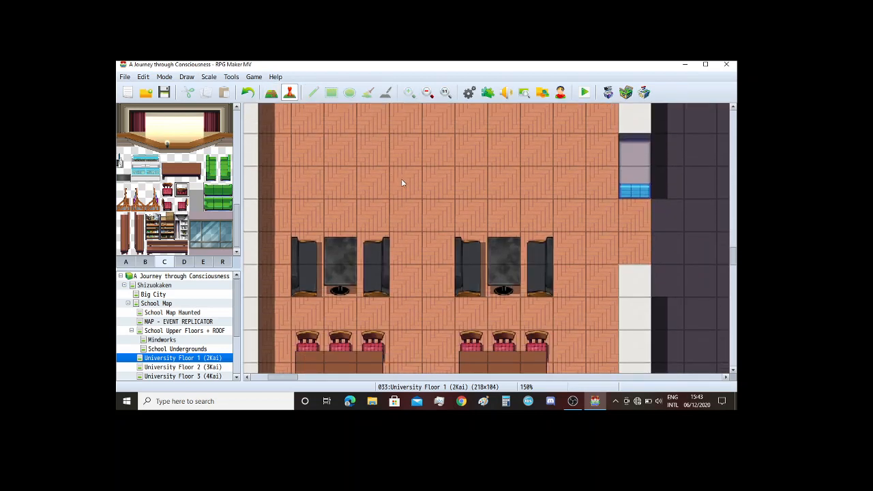
{"action": "scroll", "coordinate": [402, 183], "scroll_direction": "up", "scroll_amount": 2}
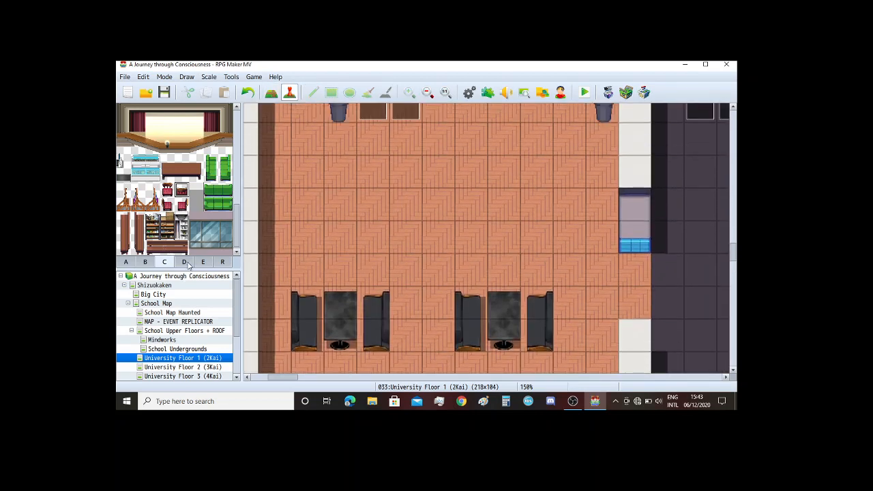
Step: Place two black sofa-and-table sets from tileset D in the dining area, directly above the two existing sets with one free row between
{"action": "left_click", "coordinate": [185, 262]}
{"action": "scroll", "coordinate": [125, 139], "scroll_direction": "down", "scroll_amount": 10}
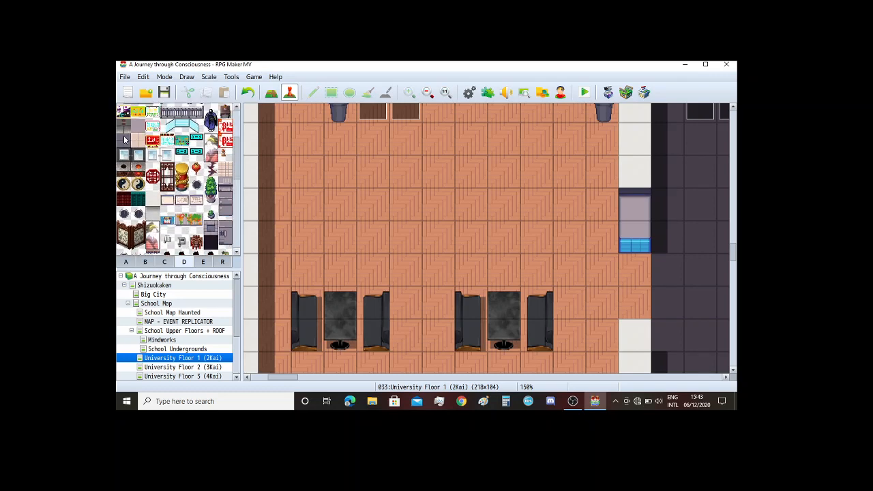
{"action": "scroll", "coordinate": [125, 139], "scroll_direction": "up", "scroll_amount": 5}
{"action": "left_click_drag", "start_coordinate": [124, 136], "coordinate": [154, 158]}
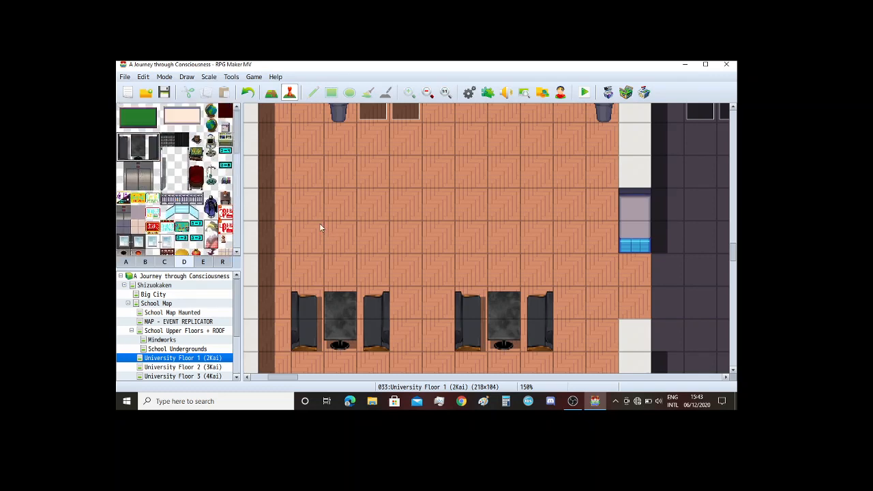
{"action": "left_click", "coordinate": [268, 96]}
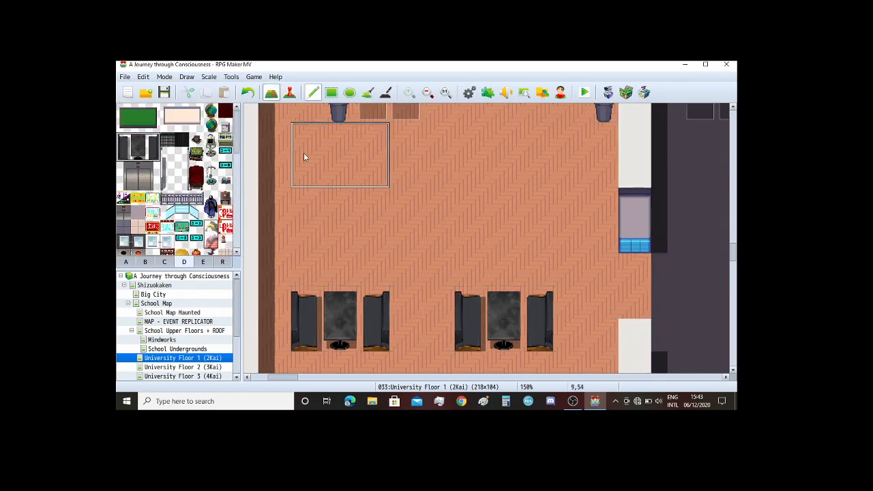
{"action": "left_click", "coordinate": [307, 202]}
{"action": "left_click", "coordinate": [464, 204]}
Step: Undo both new sofa-and-table sets and place them again one row higher, in the same columns
{"action": "scroll", "coordinate": [448, 202], "scroll_direction": "up", "scroll_amount": 2}
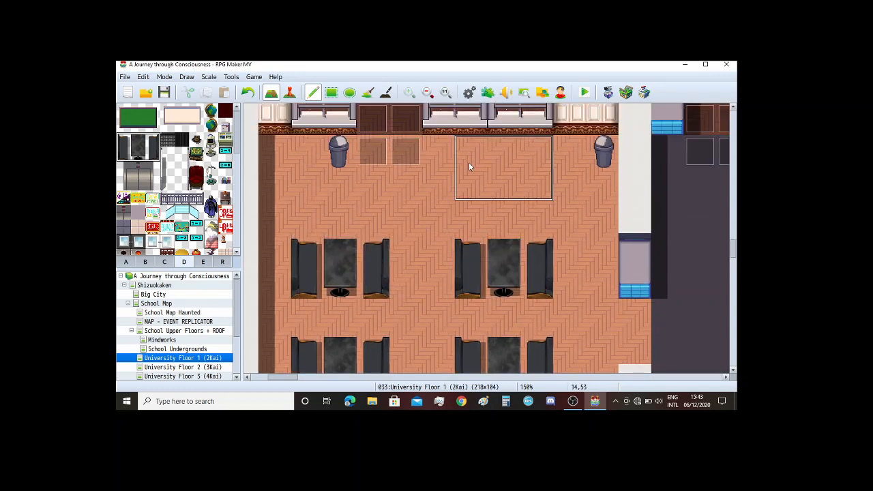
{"action": "key", "text": "ctrl+z"}
{"action": "key", "text": "ctrl+z"}
{"action": "left_click", "coordinate": [472, 220]}
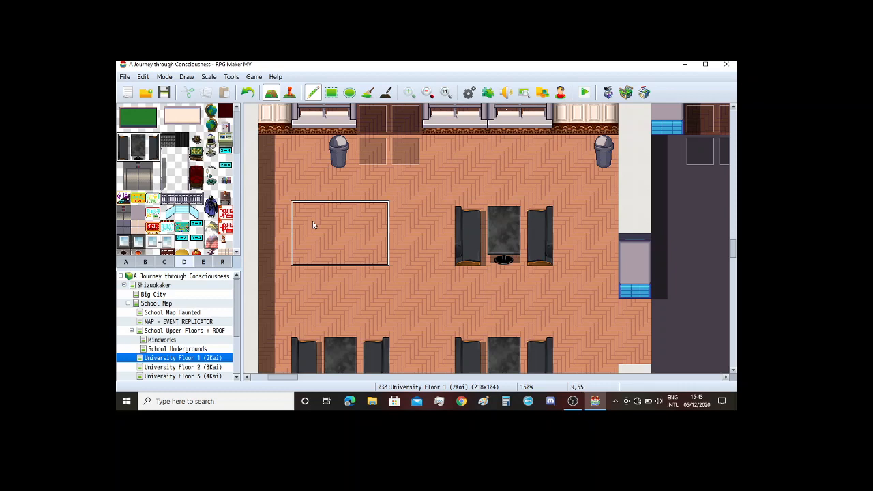
{"action": "left_click", "coordinate": [308, 220]}
{"action": "scroll", "coordinate": [405, 205], "scroll_direction": "down", "scroll_amount": 7}
{"action": "scroll", "coordinate": [409, 204], "scroll_direction": "up", "scroll_amount": 7}
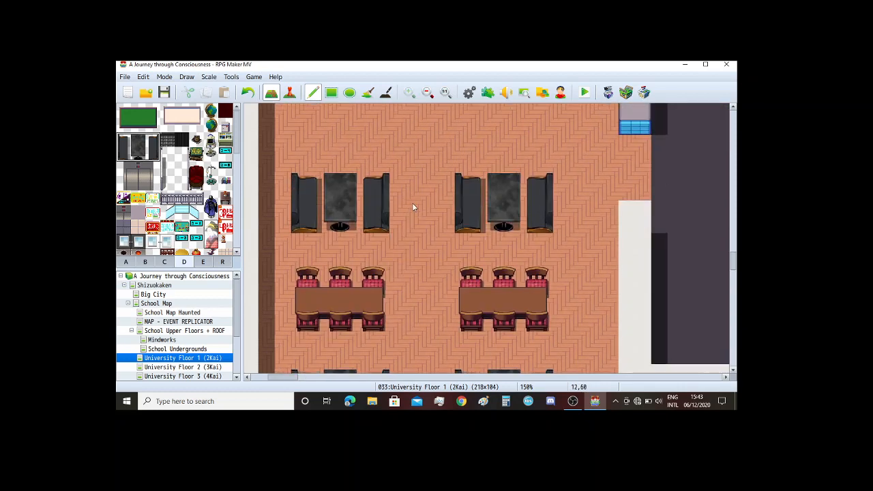
Step: Undo the two raised sofa-and-table sets and place both again one row lower, aligned with the existing sets below
{"action": "key", "text": "ctrl+z"}
{"action": "key", "text": "ctrl+z"}
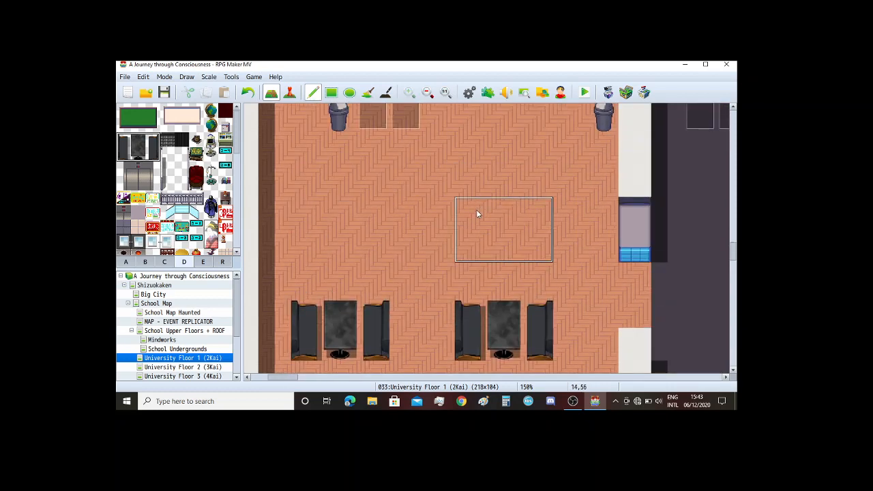
{"action": "left_click", "coordinate": [476, 209]}
{"action": "left_click", "coordinate": [318, 205]}
{"action": "scroll", "coordinate": [412, 199], "scroll_direction": "up", "scroll_amount": 2}
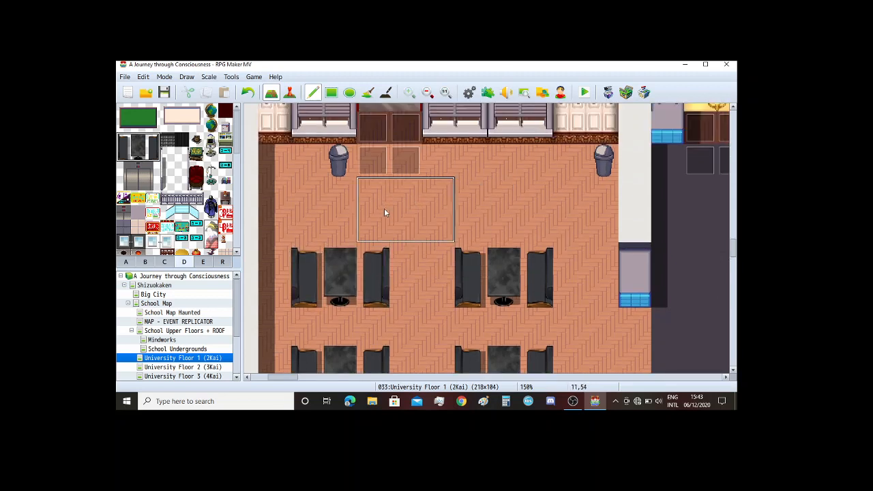
{"action": "scroll", "coordinate": [417, 191], "scroll_direction": "down", "scroll_amount": 1}
{"action": "scroll", "coordinate": [419, 190], "scroll_direction": "down", "scroll_amount": 9}
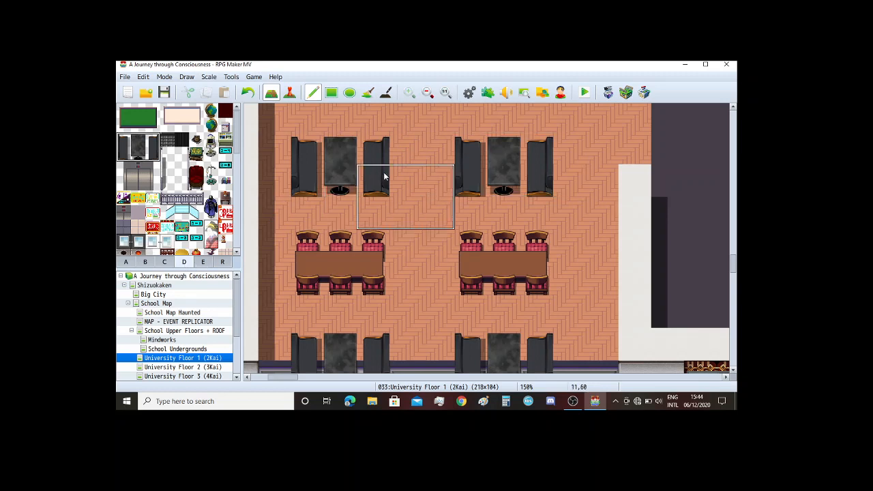
{"action": "scroll", "coordinate": [400, 183], "scroll_direction": "down", "scroll_amount": 3}
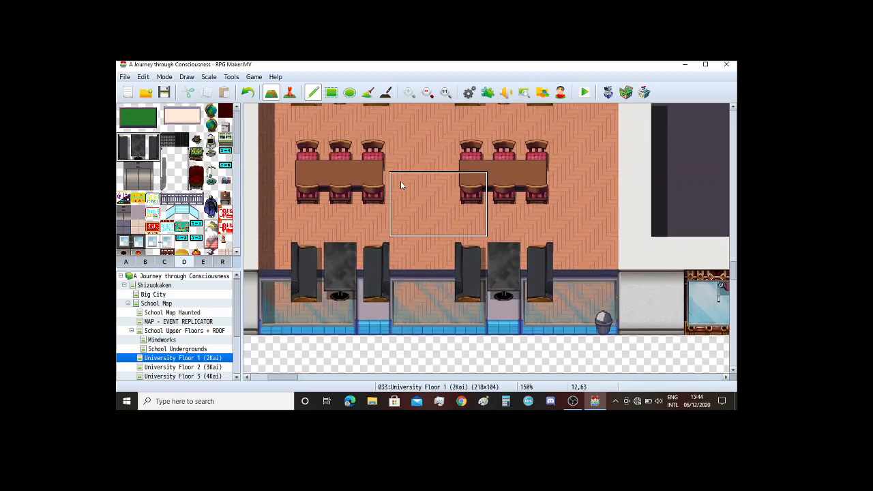
{"action": "scroll", "coordinate": [503, 248], "scroll_direction": "up", "scroll_amount": 5}
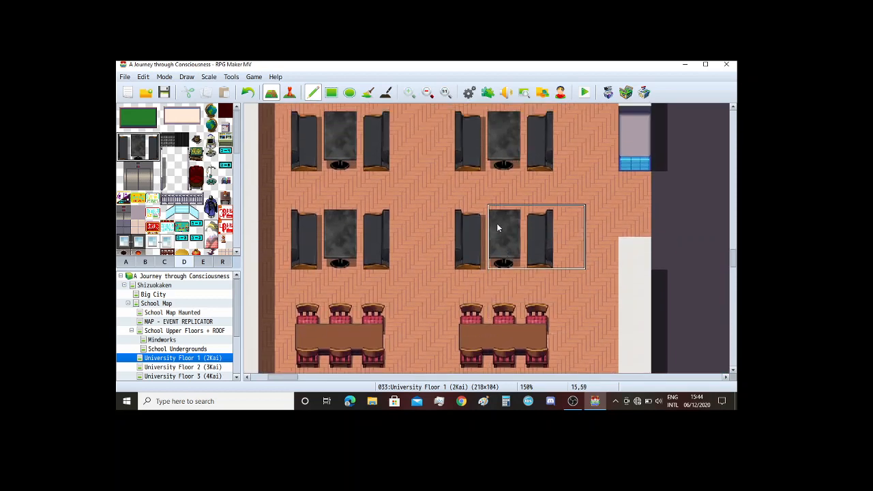
{"action": "scroll", "coordinate": [496, 223], "scroll_direction": "up", "scroll_amount": 1}
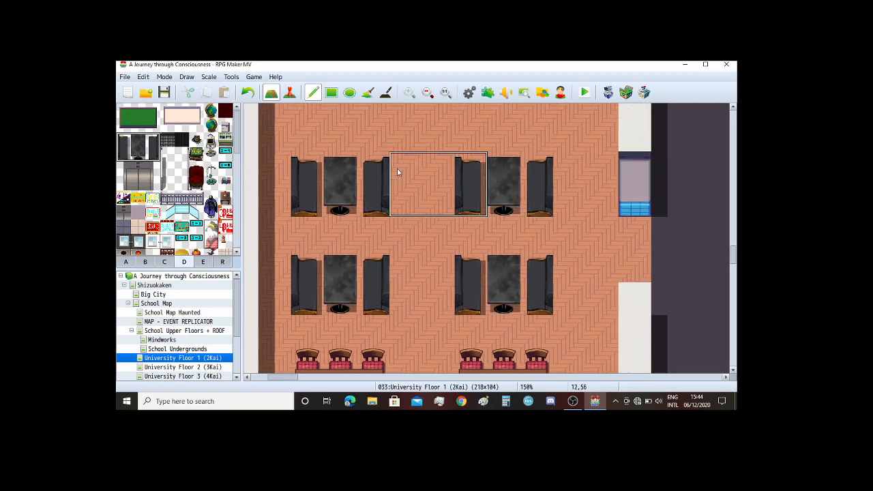
Step: Try placing the wood-framed three-tile-wide window over the upper-left booth and one tile lower, undoing each placement
{"action": "left_click", "coordinate": [144, 262]}
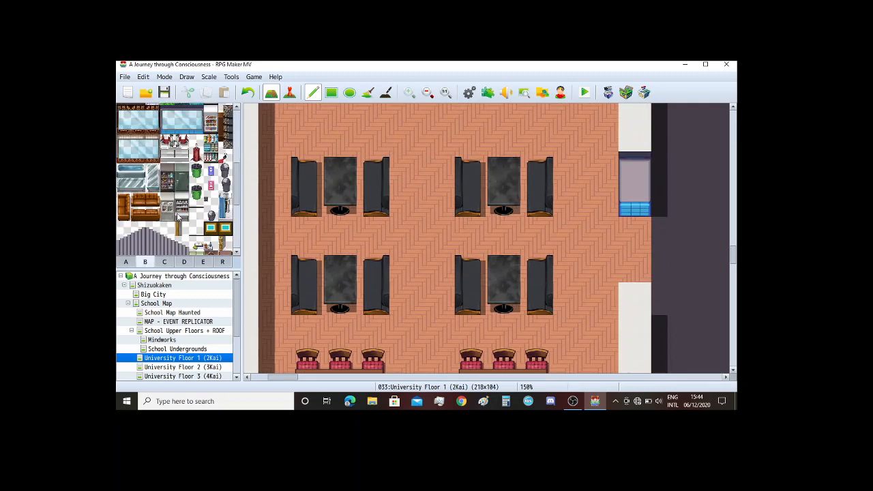
{"action": "scroll", "coordinate": [176, 127], "scroll_direction": "up", "scroll_amount": 1}
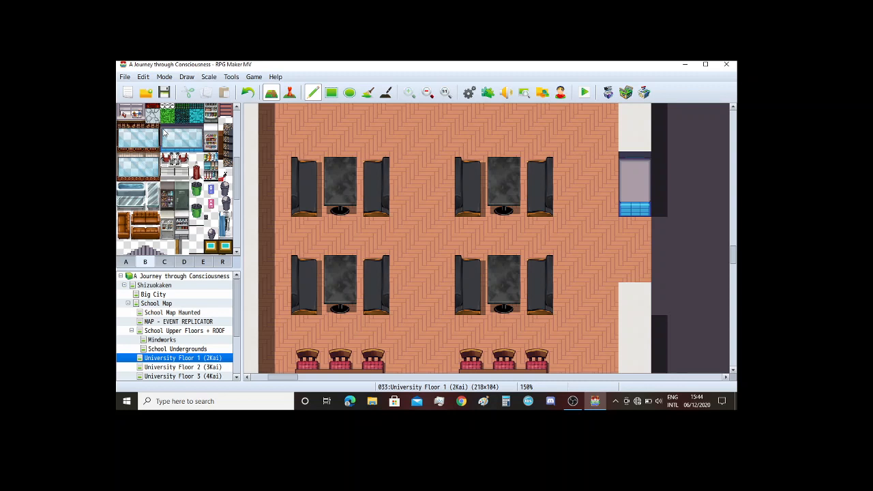
{"action": "left_click", "coordinate": [184, 145]}
{"action": "left_click_drag", "start_coordinate": [124, 135], "coordinate": [154, 146]}
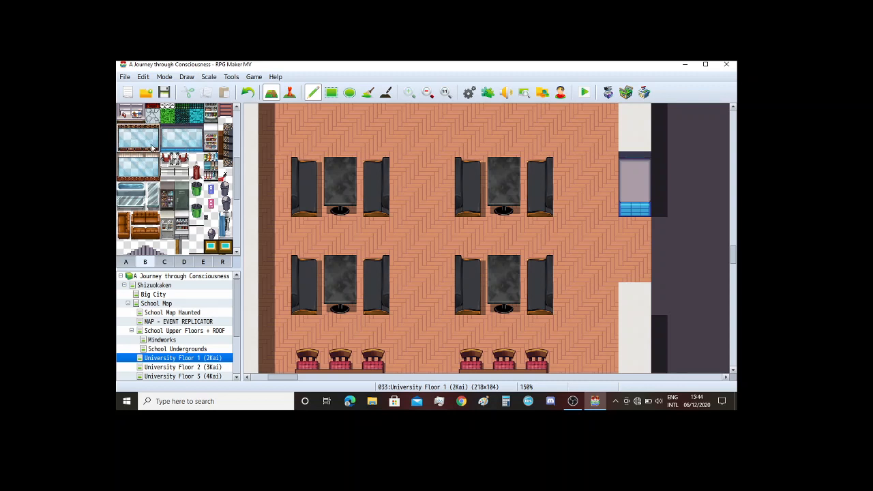
{"action": "left_click", "coordinate": [304, 175]}
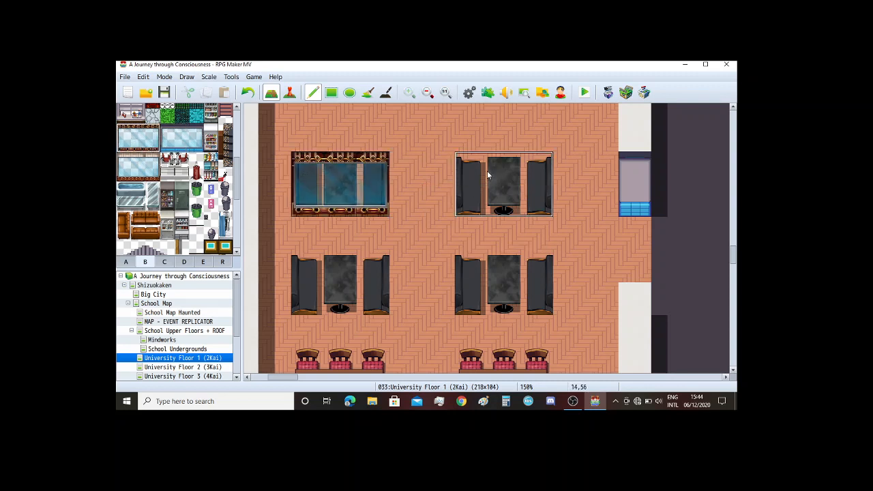
{"action": "key", "text": "ctrl+z"}
{"action": "left_click", "coordinate": [313, 192]}
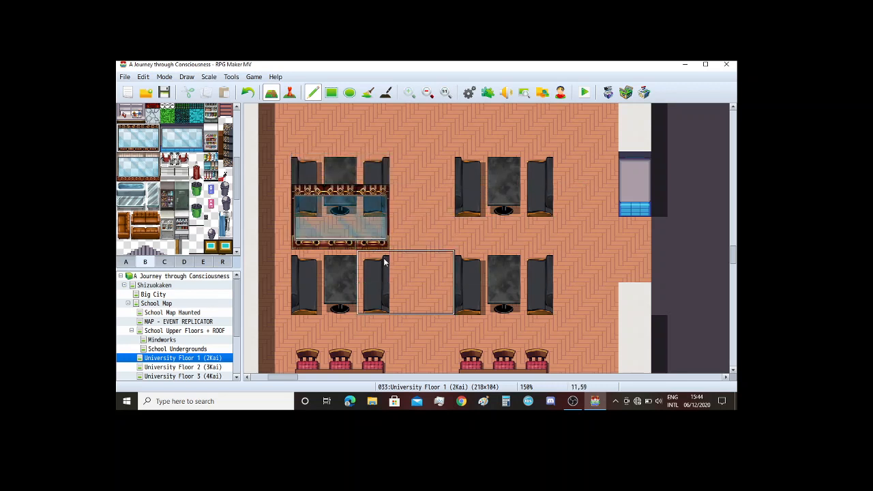
{"action": "key", "text": "ctrl+z"}
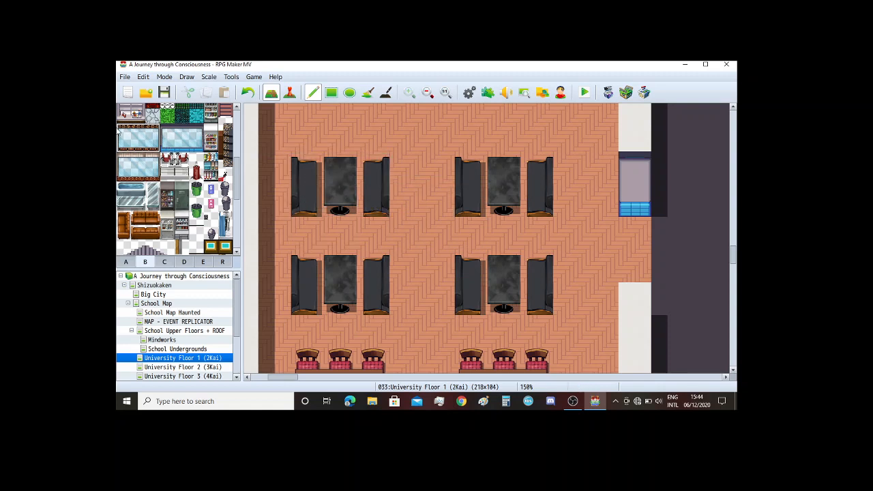
Step: Try building a five-tile-wide framed window row from the left wall across the upper-left booth from two-tile window pieces, and undo it
{"action": "left_click_drag", "start_coordinate": [120, 130], "coordinate": [139, 147]}
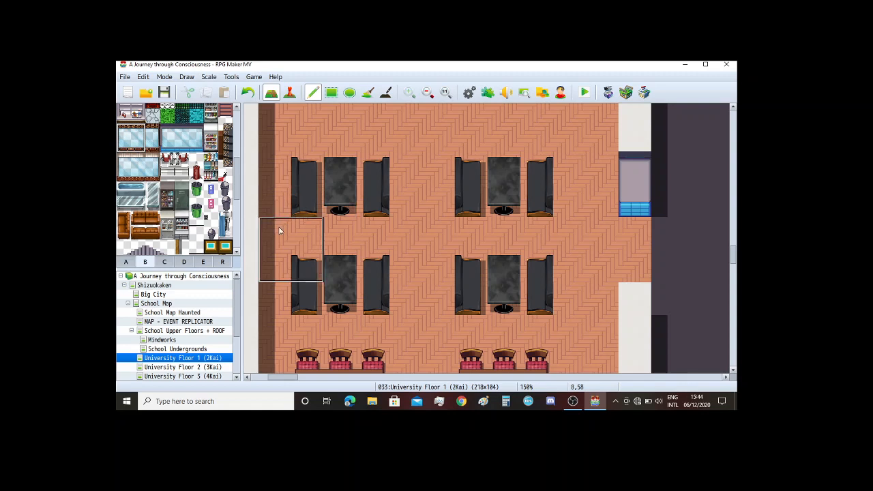
{"action": "left_click", "coordinate": [280, 173]}
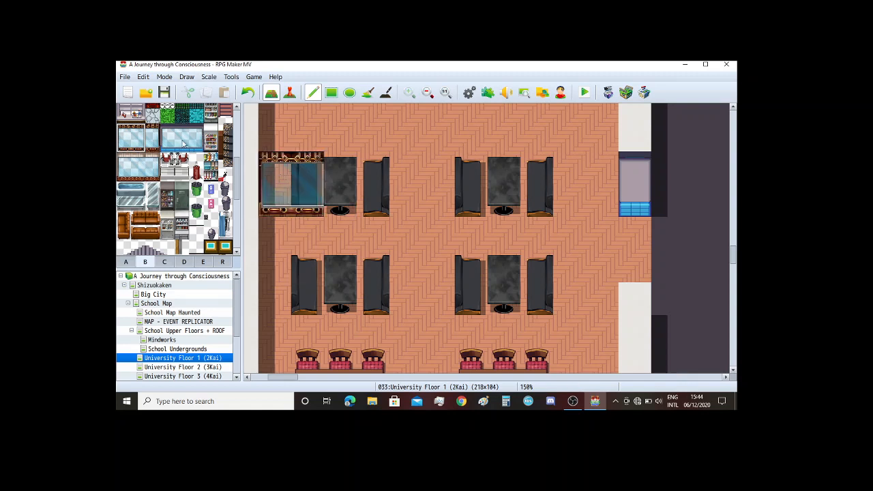
{"action": "mouse_move", "coordinate": [135, 135]}
{"action": "left_mouse_down"}
{"action": "mouse_move", "coordinate": [135, 146]}
{"action": "mouse_move", "coordinate": [154, 146]}
{"action": "left_mouse_up"}
{"action": "left_click", "coordinate": [339, 171]}
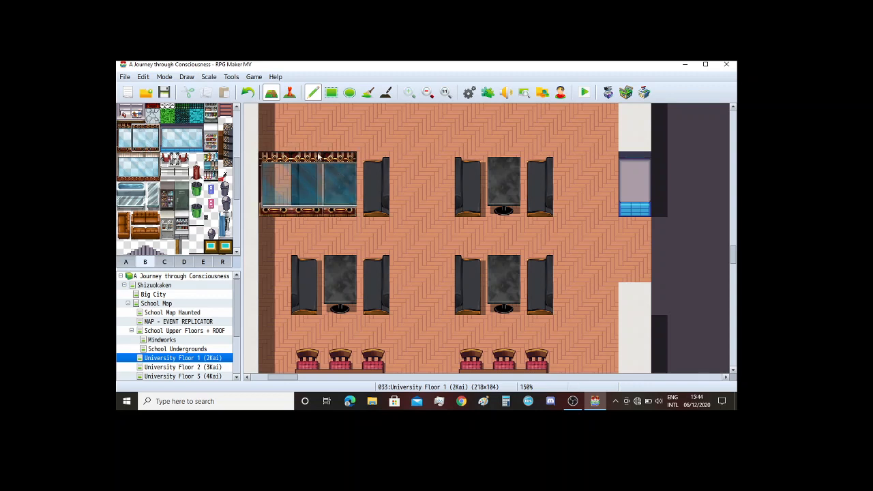
{"action": "left_click", "coordinate": [382, 170]}
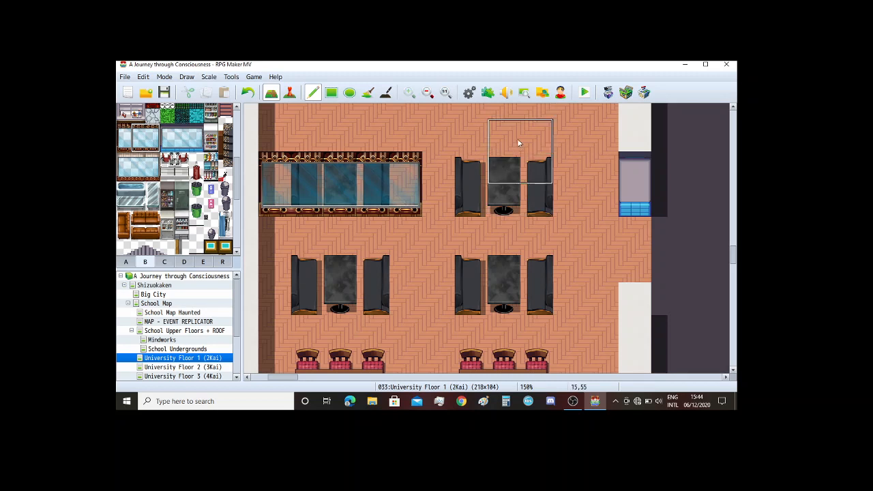
{"action": "scroll", "coordinate": [534, 127], "scroll_direction": "down", "scroll_amount": 1}
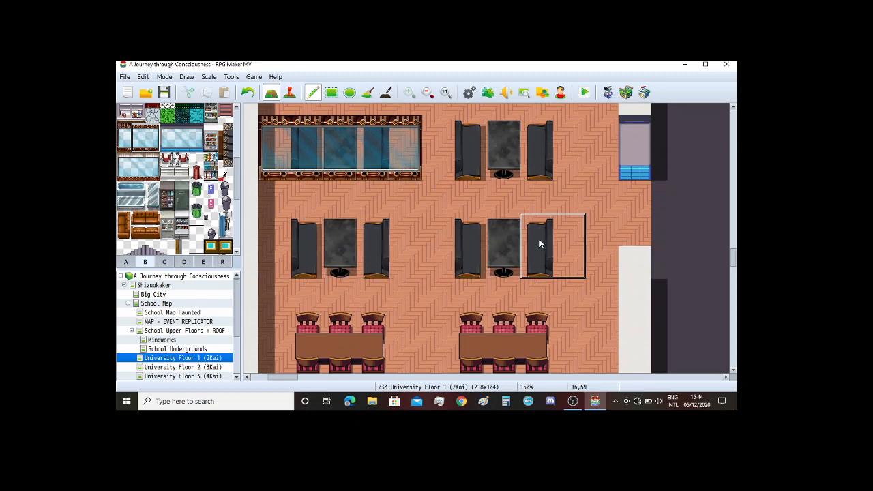
{"action": "key", "text": "ctrl+z"}
{"action": "key", "text": "ctrl+z"}
{"action": "key", "text": "ctrl+z"}
Step: Switch the University Floor 1 map to event editing at the lamp-lit doorway east of the cafeteria
{"action": "scroll", "coordinate": [442, 221], "scroll_direction": "up", "scroll_amount": 2}
{"action": "scroll", "coordinate": [442, 221], "scroll_direction": "up", "scroll_amount": 2}
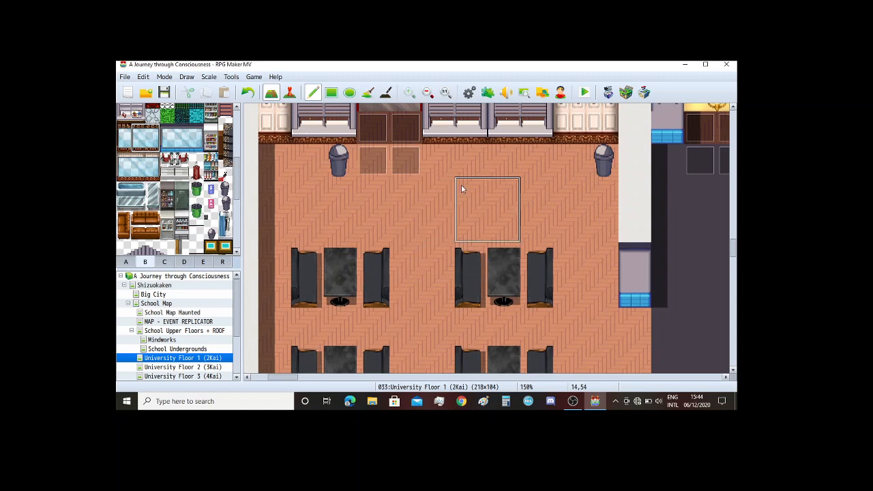
{"action": "scroll", "coordinate": [461, 185], "scroll_direction": "up", "scroll_amount": 2}
{"action": "scroll", "coordinate": [483, 280], "scroll_direction": "down", "scroll_amount": 2}
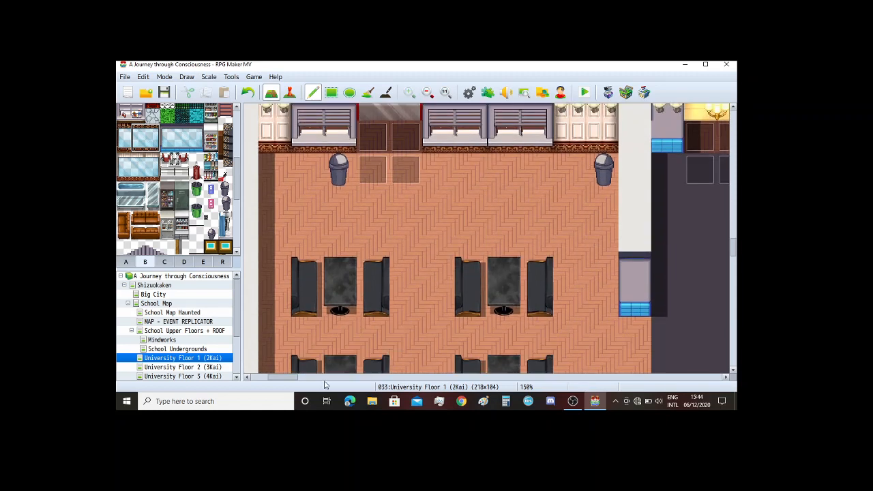
{"action": "mouse_move", "coordinate": [293, 378]}
{"action": "left_mouse_down"}
{"action": "mouse_move", "coordinate": [308, 380]}
{"action": "mouse_move", "coordinate": [289, 386]}
{"action": "left_mouse_up"}
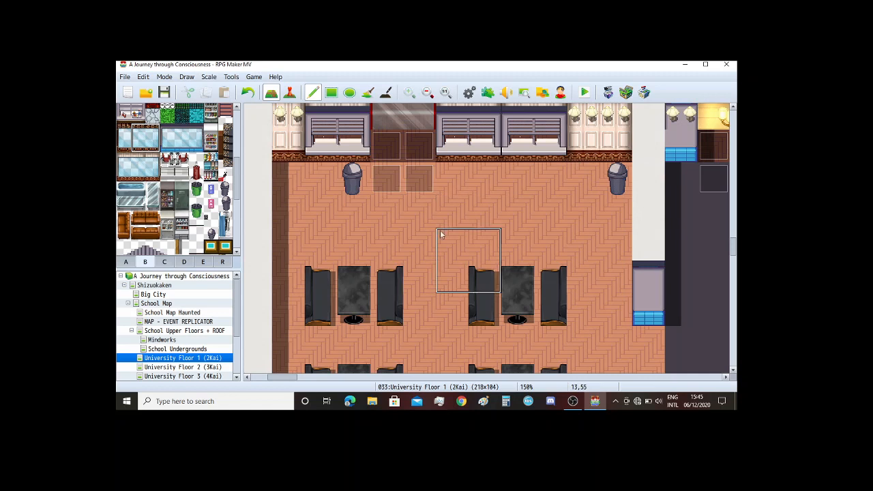
{"action": "scroll", "coordinate": [440, 227], "scroll_direction": "up", "scroll_amount": 1}
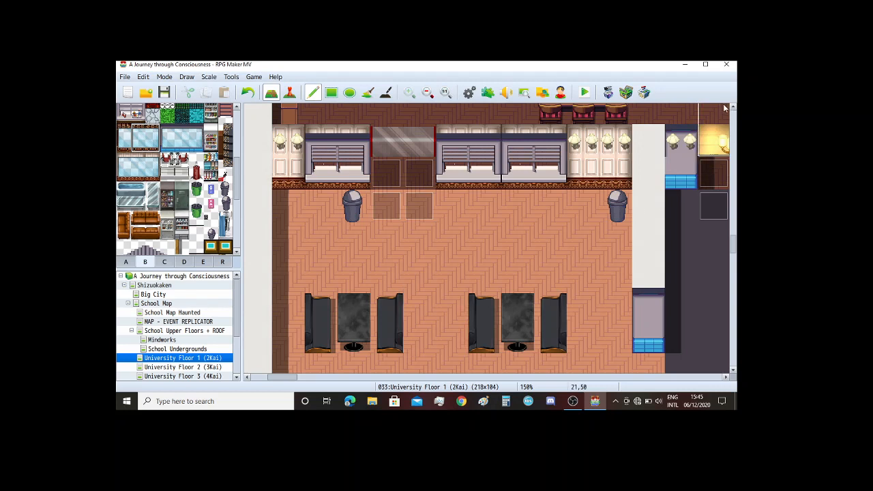
{"action": "left_click", "coordinate": [289, 92]}
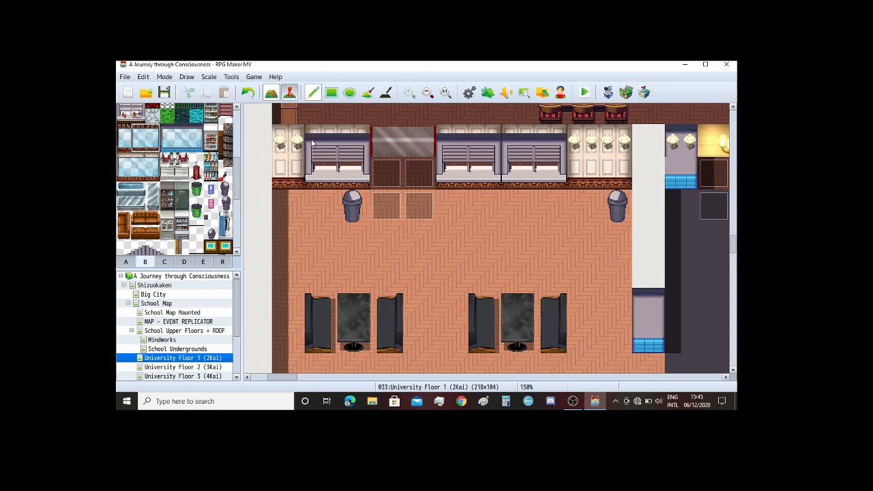
{"action": "scroll", "coordinate": [361, 341], "scroll_direction": "up", "scroll_amount": 1}
{"action": "left_click_drag", "start_coordinate": [293, 383], "coordinate": [304, 384]}
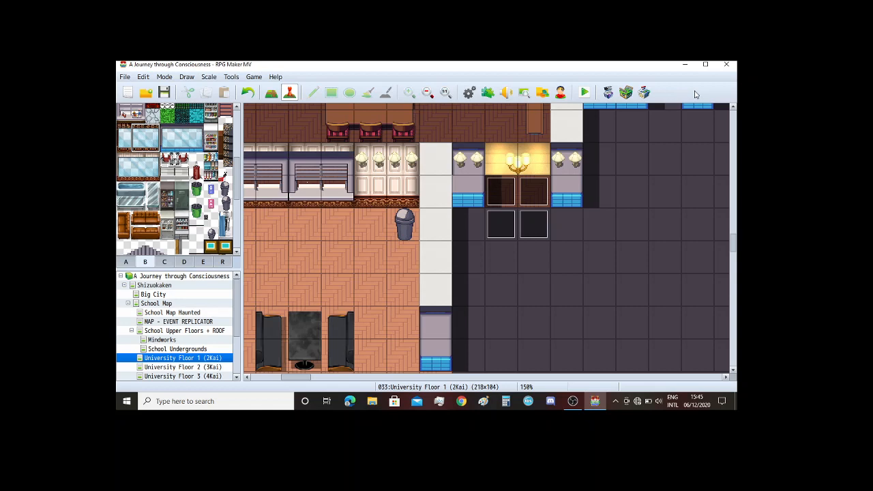
Step: Close the map editor and copy the data folder from the AJourneyThroughConsciousnessDemo - MODERN project to the desktop
{"action": "left_click", "coordinate": [726, 64]}
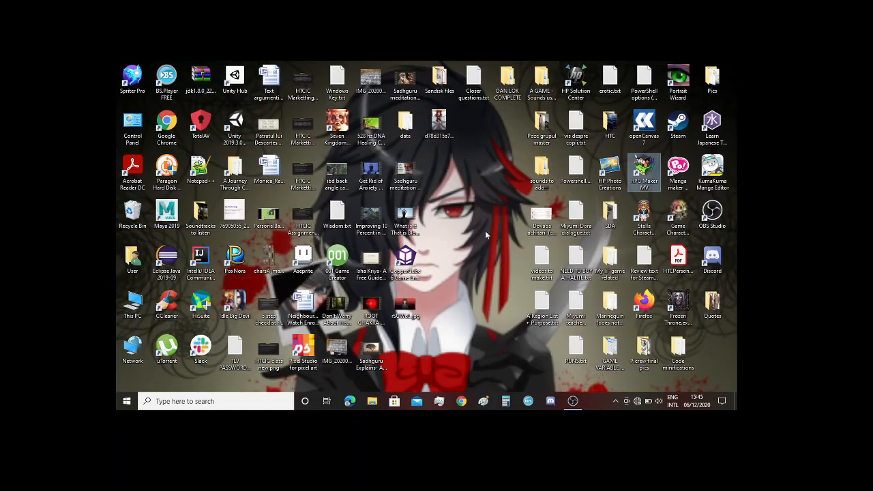
{"action": "double_click", "coordinate": [234, 171]}
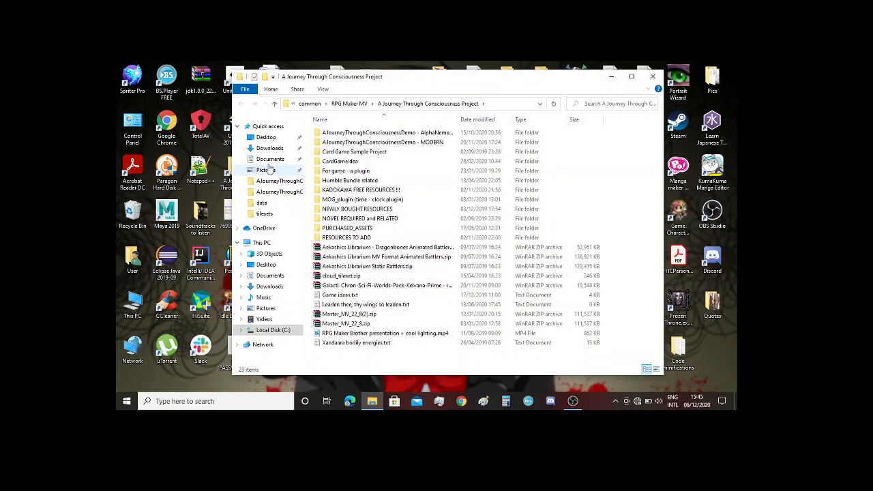
{"action": "double_click", "coordinate": [351, 142]}
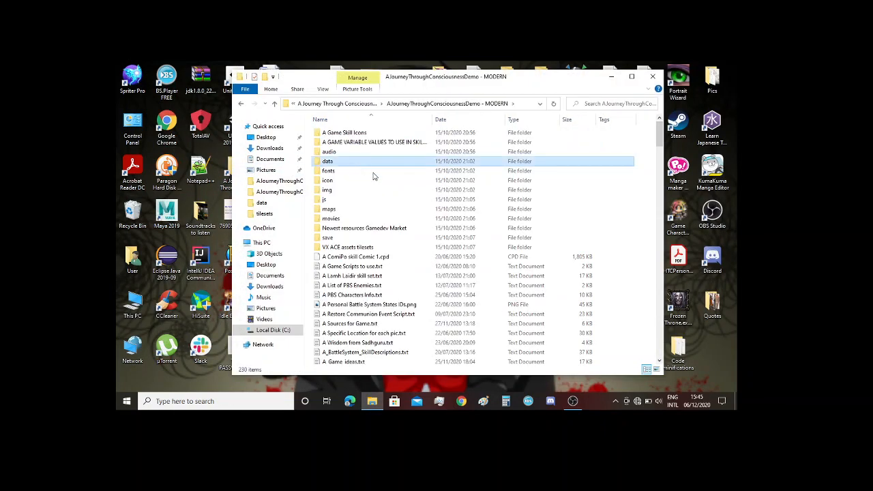
{"action": "key", "text": "ctrl+c"}
{"action": "left_click", "coordinate": [712, 346]}
{"action": "key", "text": "ctrl+v"}
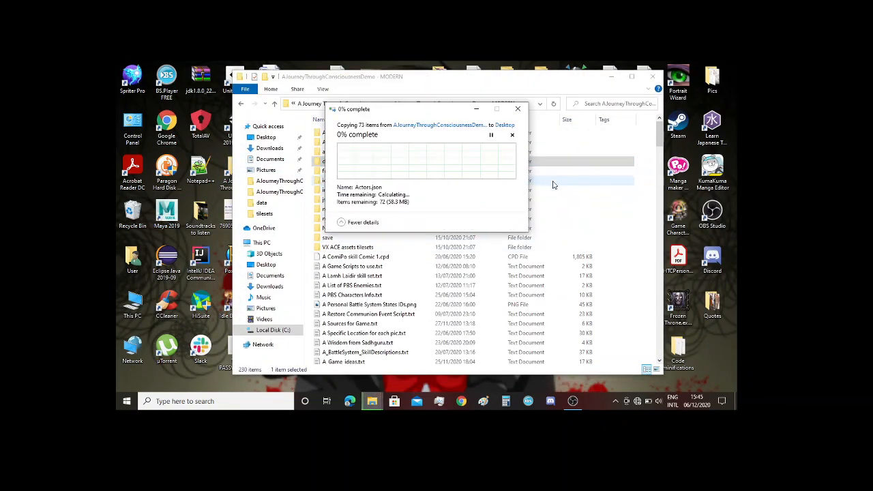
{"action": "left_click", "coordinate": [375, 156]}
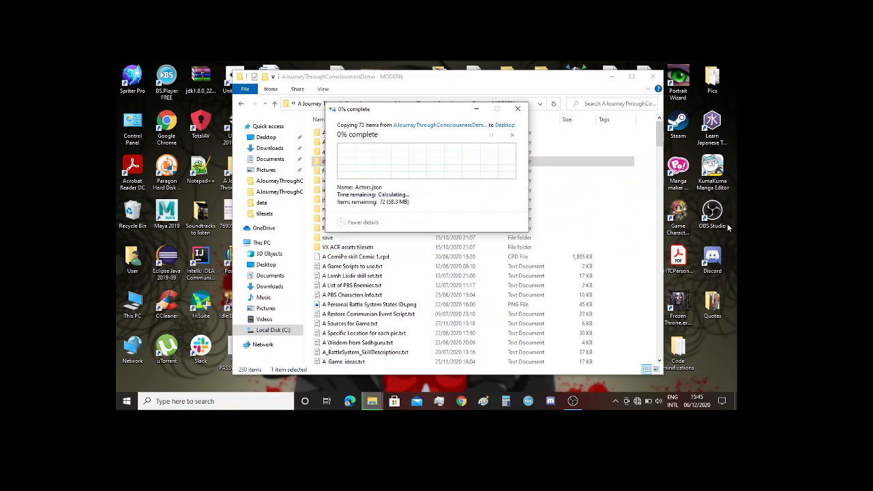
{"action": "left_click", "coordinate": [653, 77]}
Step: Reopen RPG Maker MV and rename the event on the lamp-lit doorway's left tile as Cafeteria Chef Entrance
{"action": "double_click", "coordinate": [644, 171]}
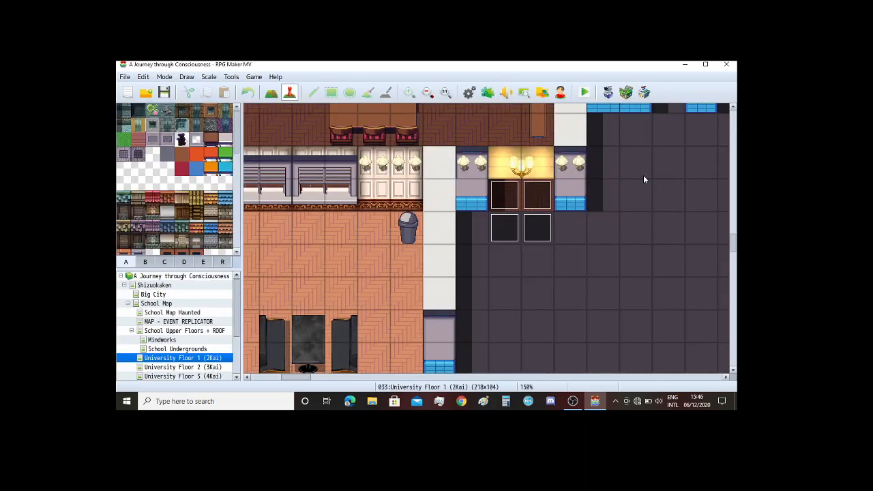
{"action": "left_click", "coordinate": [513, 203]}
{"action": "double_click", "coordinate": [513, 202]}
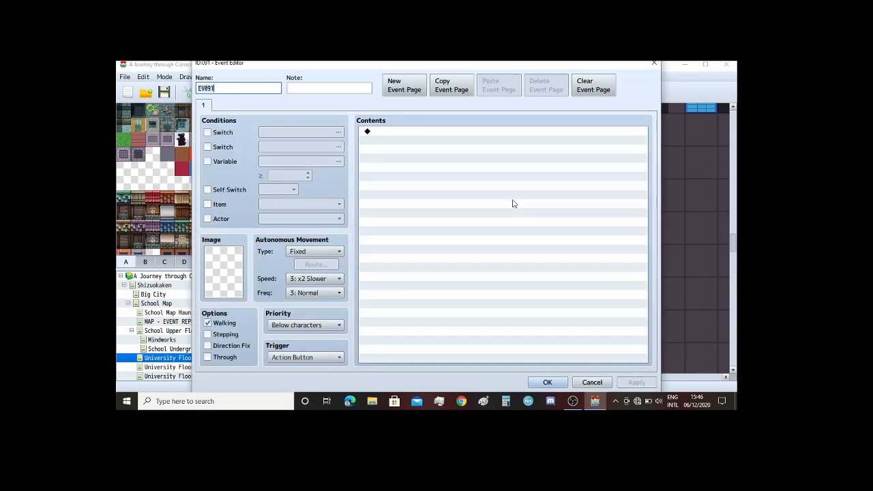
{"action": "type", "text": "Cafete"}
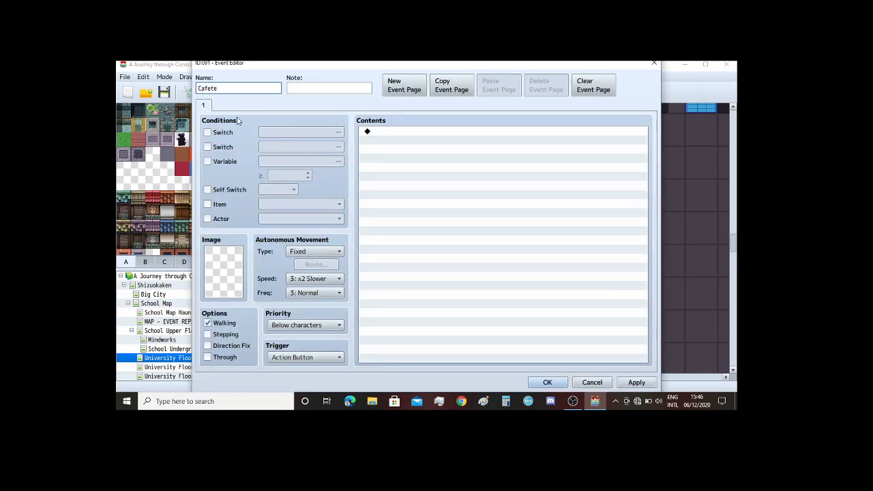
{"action": "type", "text": "ria Chef Entrance"}
{"action": "left_click", "coordinate": [548, 382]}
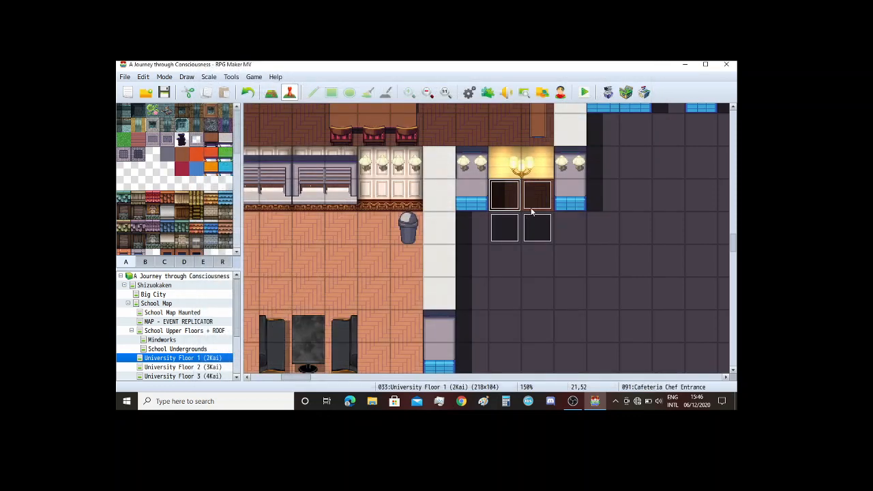
Step: Rename the event on the lamp-lit doorway's right tile as Cafeteria Chef Entrance
{"action": "left_click", "coordinate": [532, 208]}
{"action": "key", "text": "Return"}
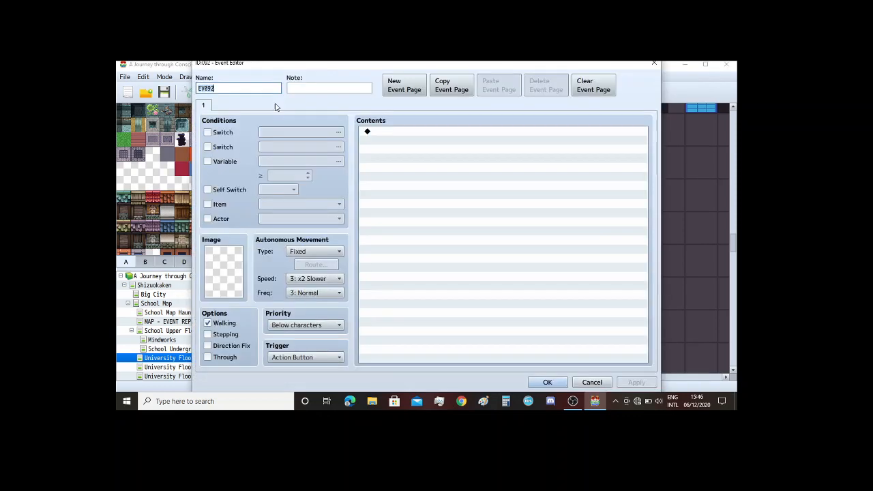
{"action": "key", "text": "ctrl+v"}
{"action": "left_click", "coordinate": [636, 382]}
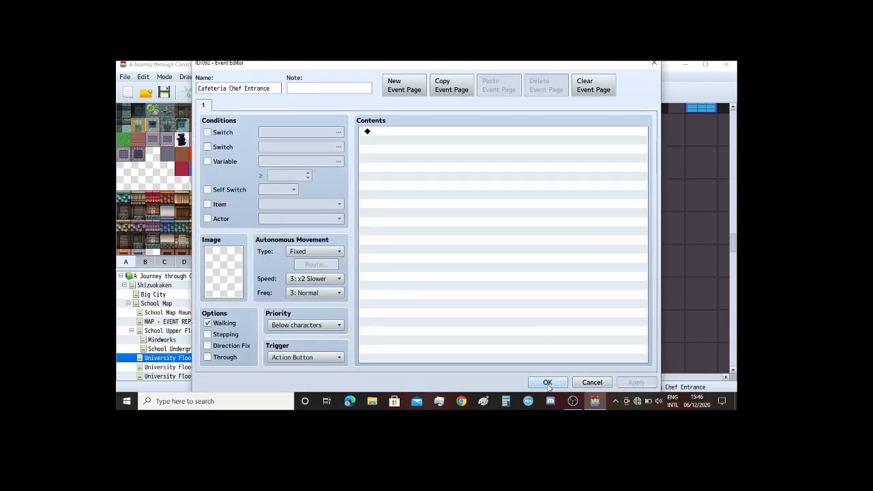
{"action": "left_click", "coordinate": [547, 382]}
Step: Rename the event on the left floor tile just below the lamp-lit doorway as Chef Entrance Event OUT
{"action": "left_click_drag", "start_coordinate": [290, 381], "coordinate": [283, 382]}
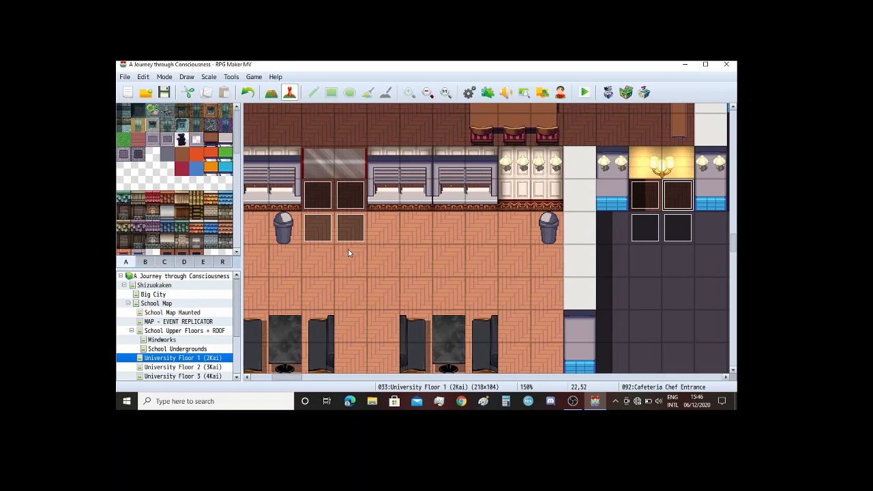
{"action": "scroll", "coordinate": [647, 223], "scroll_direction": "up", "scroll_amount": 3}
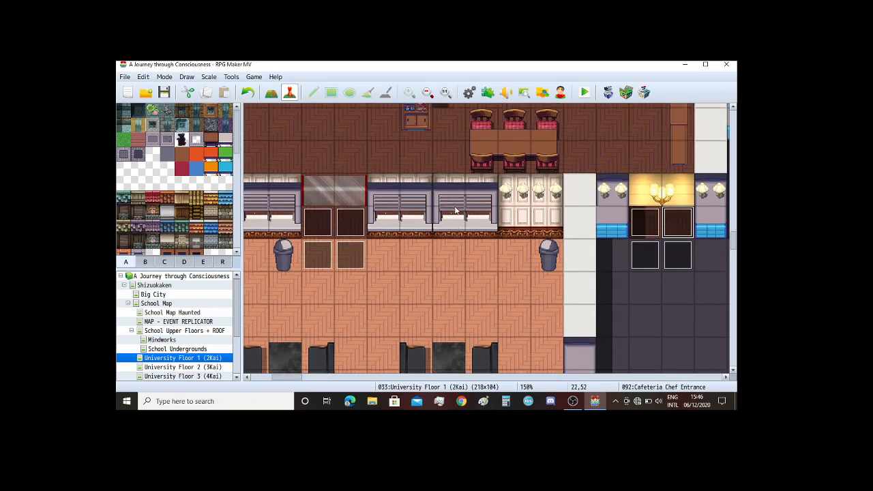
{"action": "left_click", "coordinate": [645, 272]}
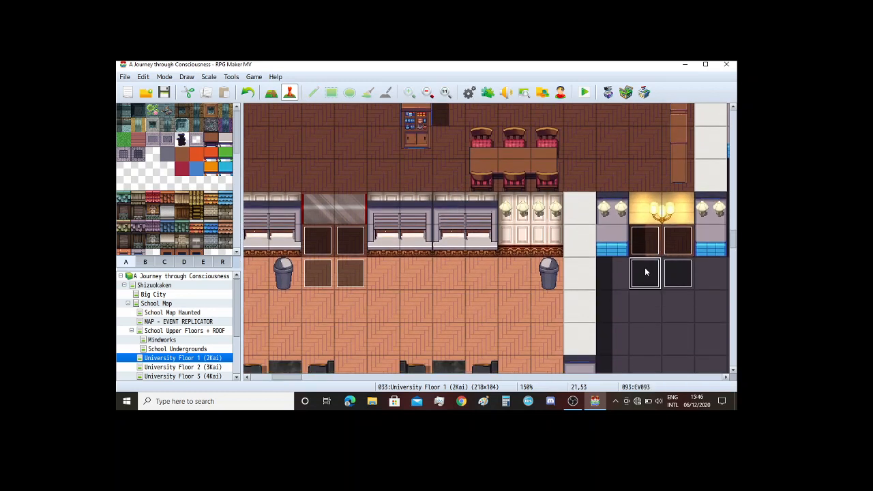
{"action": "double_click", "coordinate": [645, 271]}
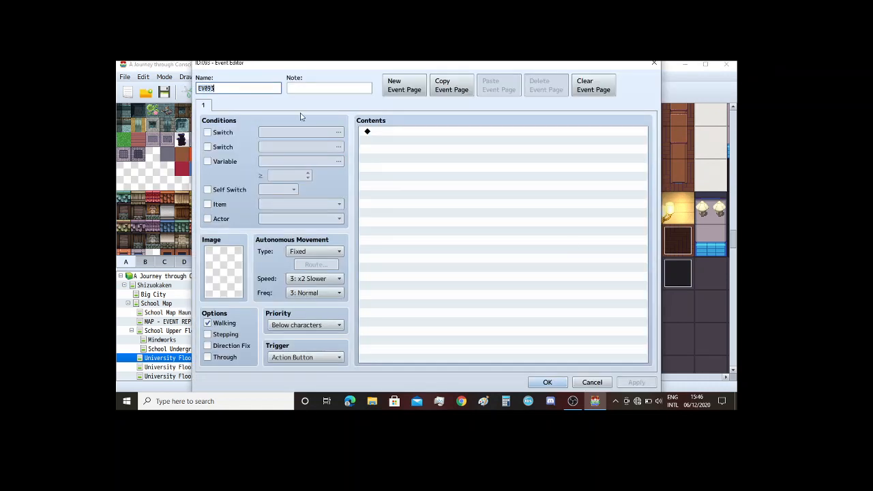
{"action": "key", "text": "ctrl+v"}
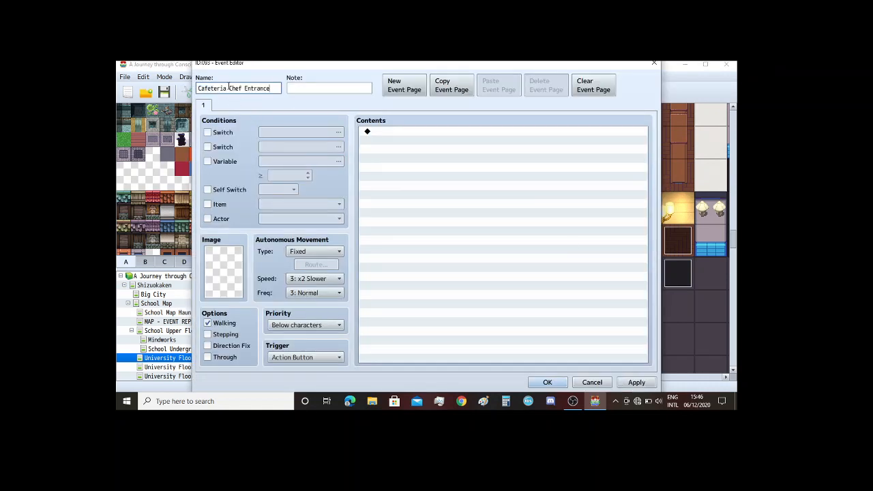
{"action": "left_click_drag", "start_coordinate": [229, 88], "coordinate": [196, 88]}
{"action": "key", "text": "BackSpace"}
{"action": "type", "text": "Event OUT"}
{"action": "left_click", "coordinate": [636, 382]}
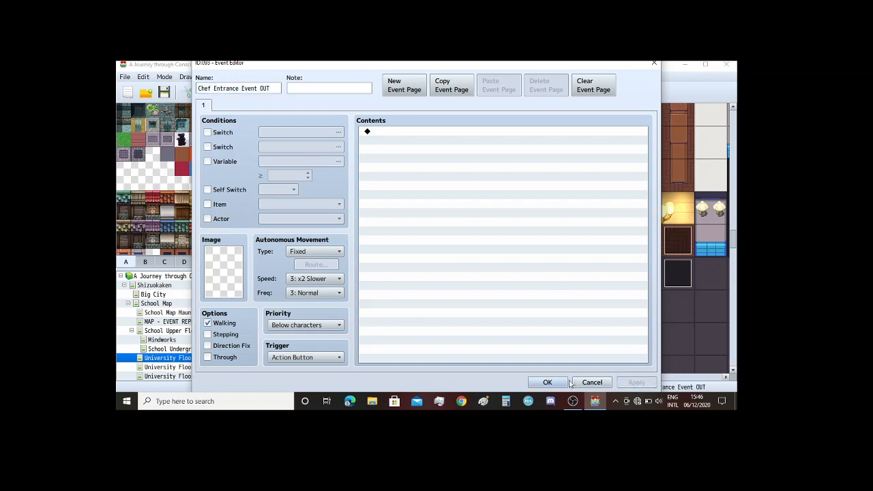
{"action": "left_click", "coordinate": [547, 382]}
Step: Rename the event on the right floor tile just below the lamp-lit doorway as Chef Entrance Event OUT
{"action": "left_click", "coordinate": [674, 279]}
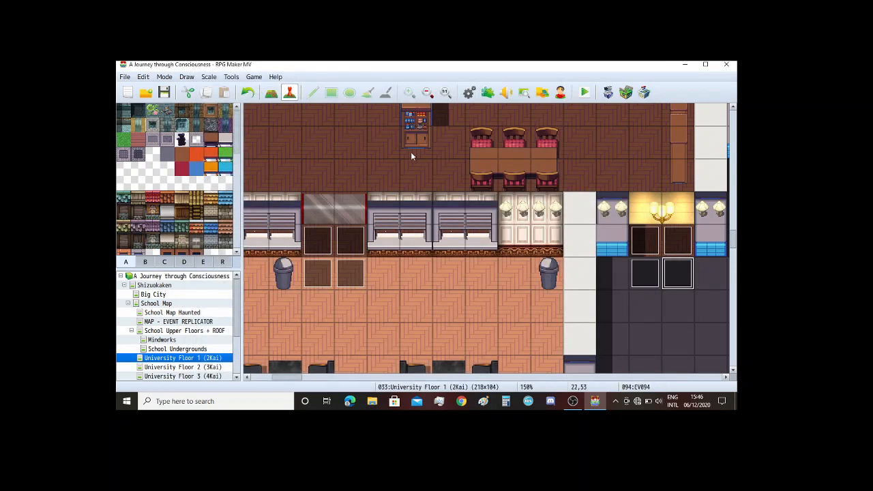
{"action": "key", "text": "Return"}
{"action": "key", "text": "ctrl+v"}
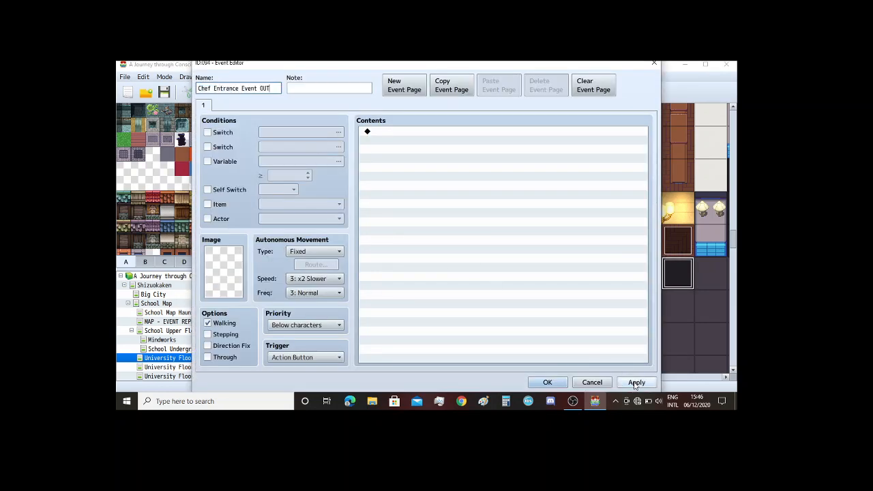
{"action": "left_click", "coordinate": [548, 383]}
Step: Rename the event on the left floor tile below the cafeteria's glass doorway as Chef Entrance Event IN
{"action": "left_click", "coordinate": [314, 270]}
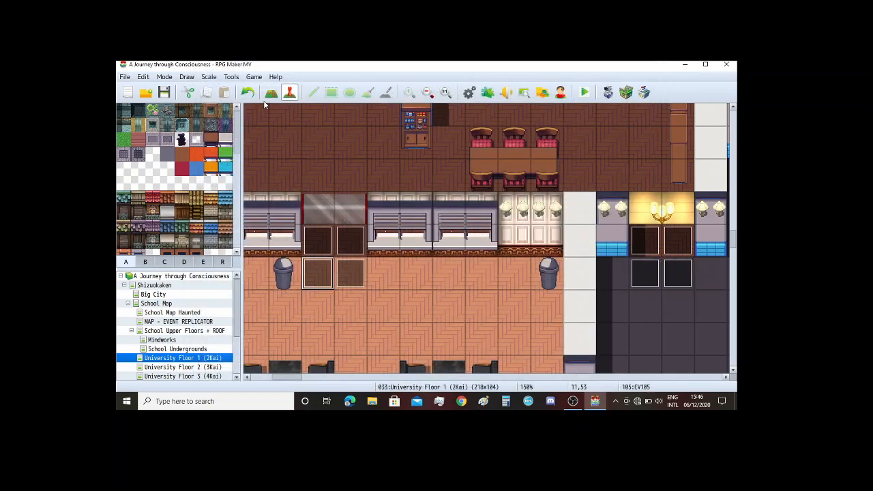
{"action": "key", "text": "Return"}
{"action": "key", "text": "ctrl+v"}
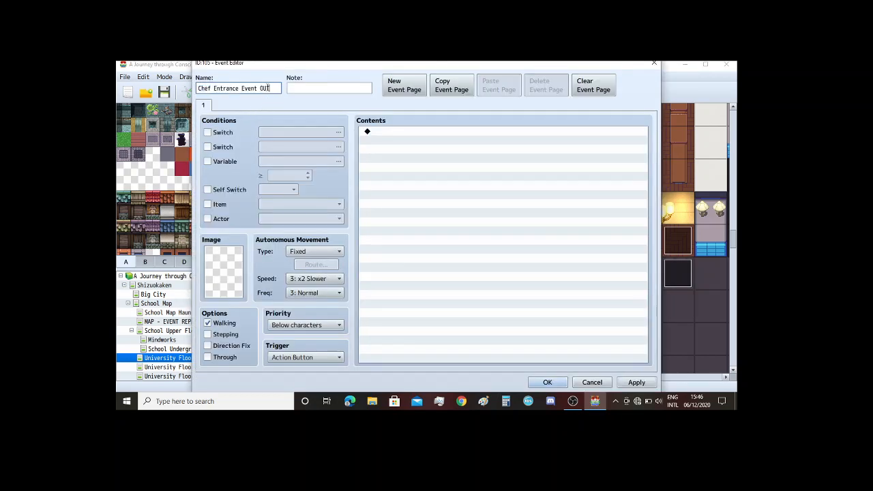
{"action": "key", "text": "BackSpace"}
{"action": "key", "text": "BackSpace"}
{"action": "type", "text": "IN"}
{"action": "key", "text": "ctrl+a"}
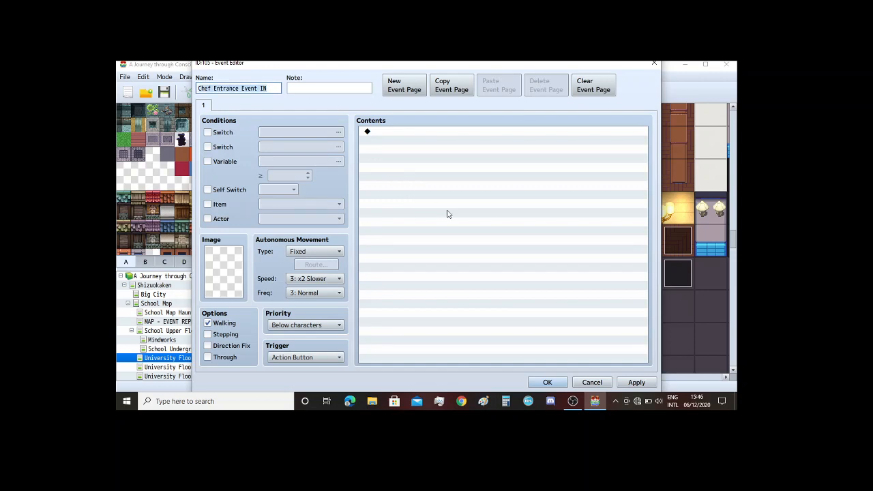
{"action": "left_click", "coordinate": [637, 383]}
{"action": "left_click", "coordinate": [547, 382]}
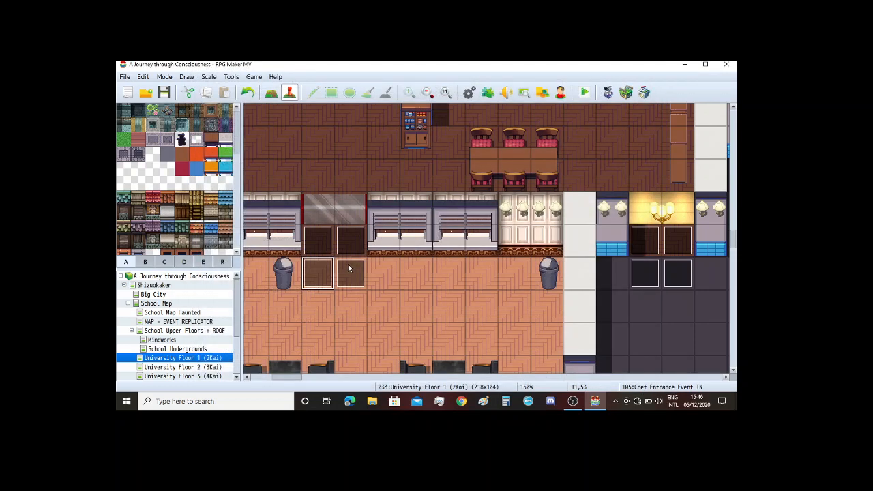
Step: Rename the event on the right floor tile below the cafeteria's glass doorway as Chef Entrance Event IN
{"action": "double_click", "coordinate": [296, 111]}
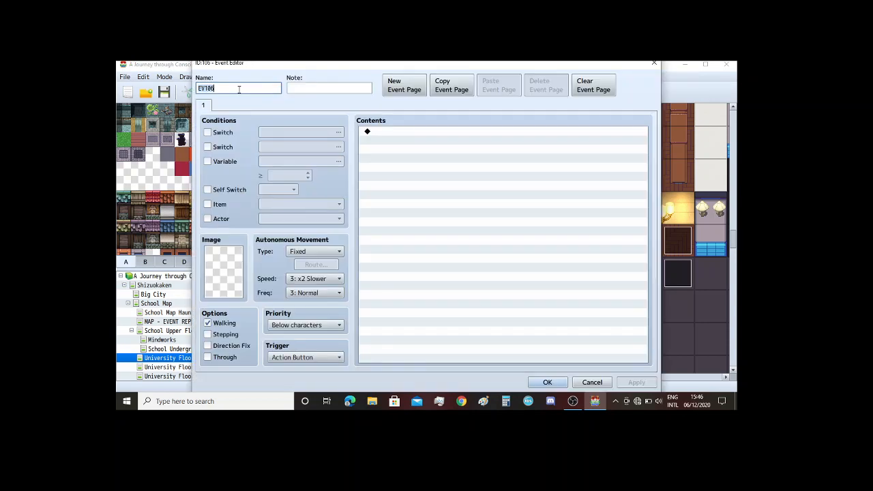
{"action": "left_click", "coordinate": [239, 89]}
{"action": "key", "text": "ctrl+a"}
{"action": "key", "text": "ctrl+v"}
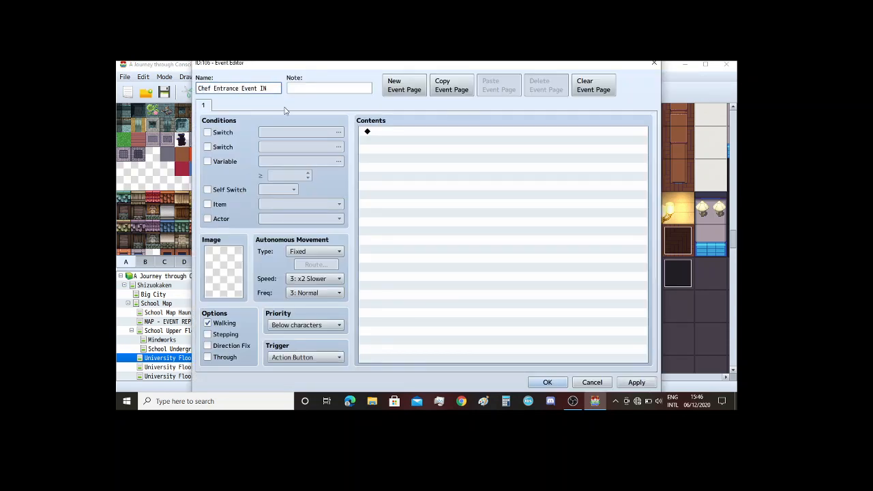
{"action": "left_click", "coordinate": [636, 382]}
{"action": "left_click", "coordinate": [560, 384]}
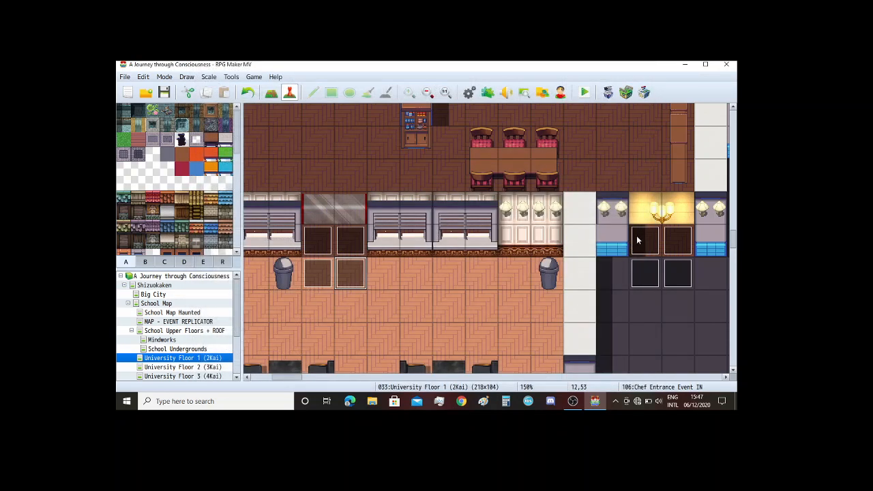
Step: Rename the event on the glass doorway's left tile as Cafeteria Cooking Room Entrance, adapting the lamp-lit doorway event's name
{"action": "double_click", "coordinate": [637, 239]}
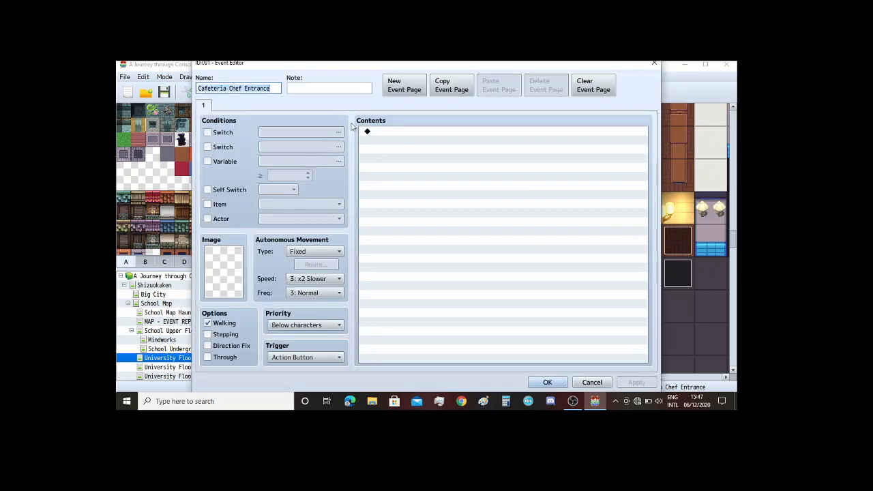
{"action": "left_click", "coordinate": [560, 382]}
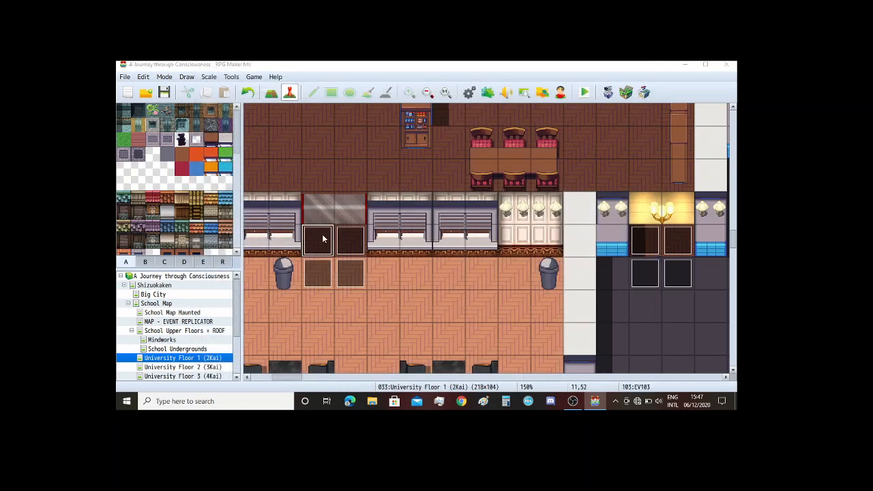
{"action": "double_click", "coordinate": [322, 234]}
{"action": "type", "text": "Cafeteria Chef Entrance"}
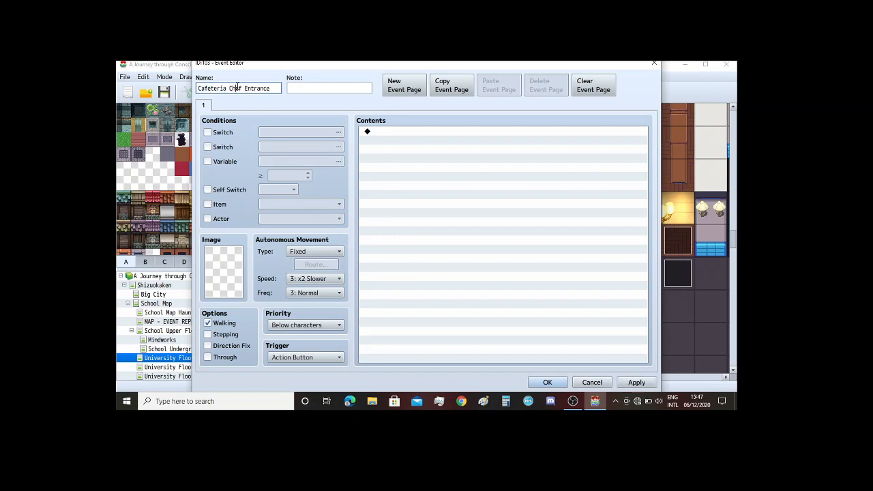
{"action": "key", "text": "BackSpace"}
{"action": "key", "text": "BackSpace"}
{"action": "key", "text": "BackSpace"}
{"action": "key", "text": "BackSpace"}
{"action": "key", "text": "BackSpace"}
{"action": "type", "text": "Cooking Room"}
{"action": "left_click", "coordinate": [636, 382]}
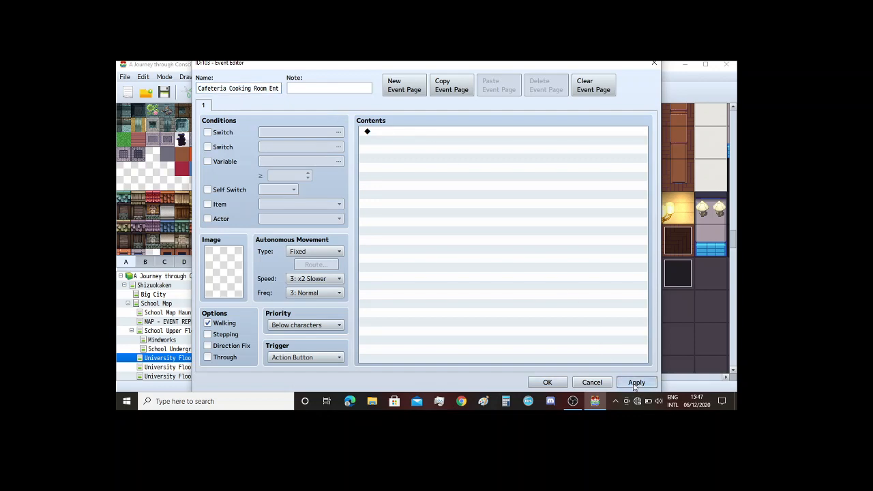
{"action": "left_click", "coordinate": [545, 382]}
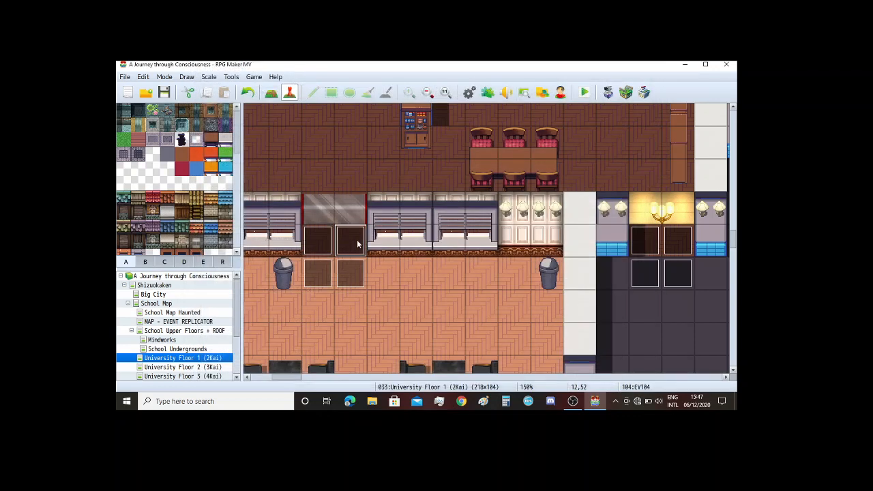
Step: Rename the event on the glass doorway's right tile as Cafeteria Cooking Room Entrance
{"action": "key", "text": "Return"}
{"action": "type", "text": "Cafeteria Cooking Room Entrance"}
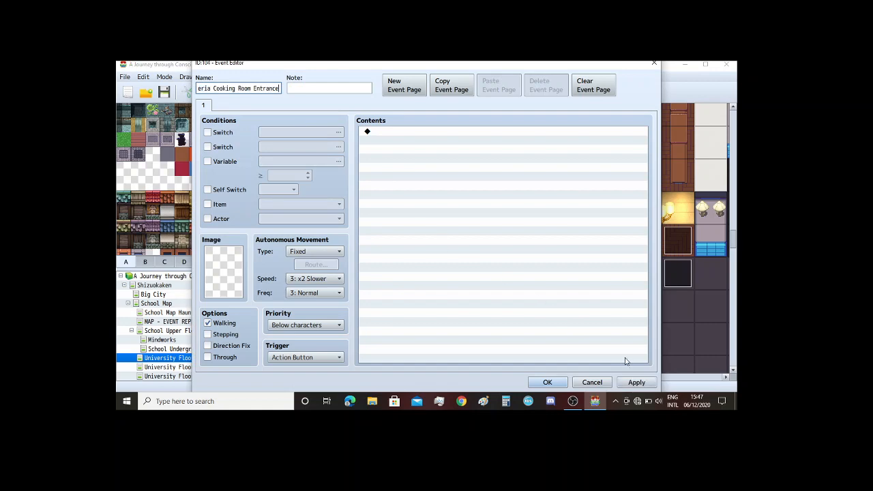
{"action": "left_click", "coordinate": [635, 384]}
{"action": "left_click", "coordinate": [547, 382]}
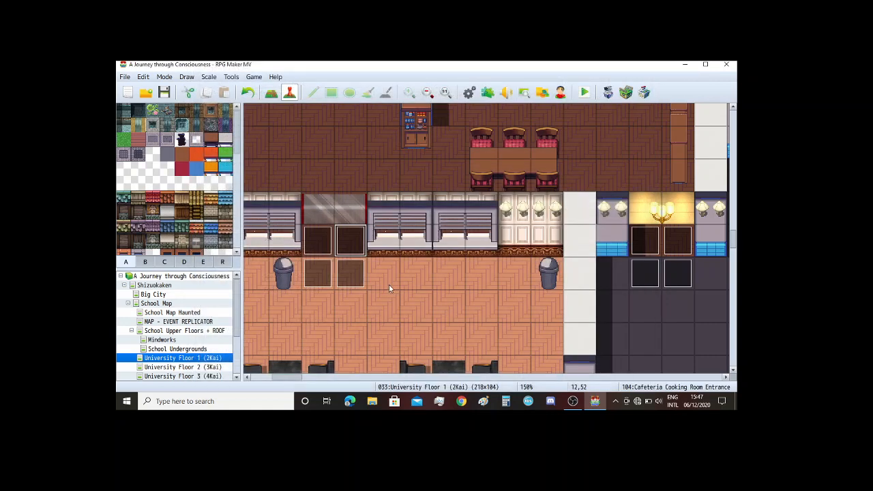
Step: Rename the event on the left floor tile below the glass doorway as Cafeteria Cooking Room Enter Event
{"action": "left_click", "coordinate": [330, 283]}
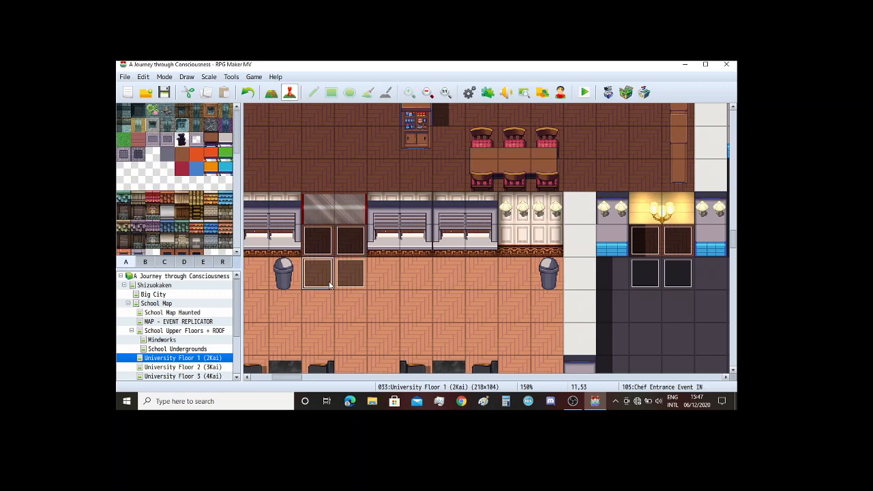
{"action": "key", "text": "Return"}
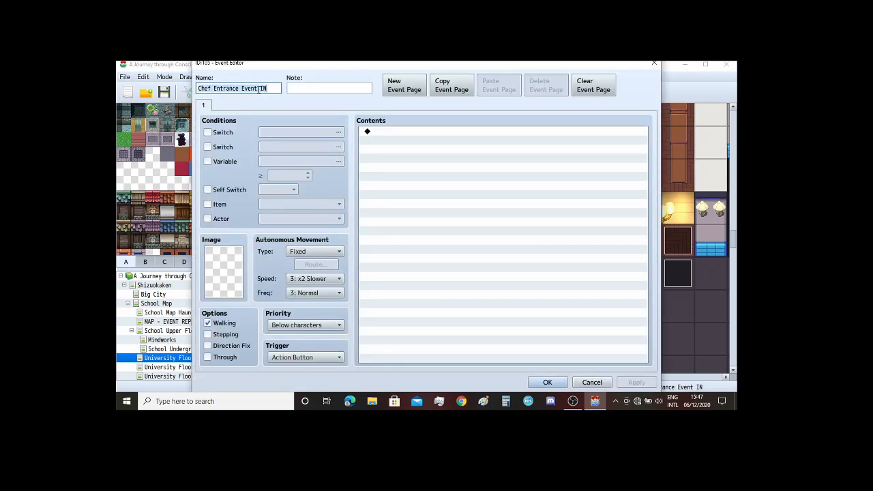
{"action": "type", "text": "Cafeteria Cooking Room Entrance"}
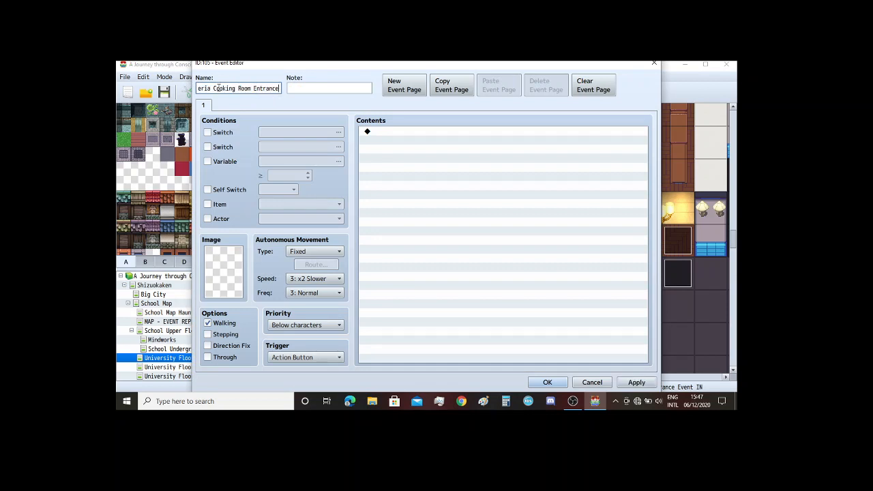
{"action": "left_click_drag", "start_coordinate": [215, 88], "coordinate": [161, 91]}
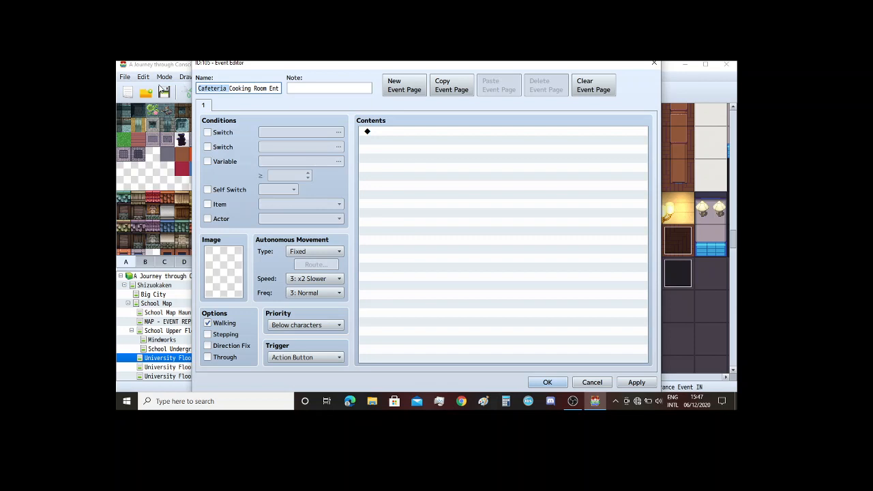
{"action": "key", "text": "BackSpace"}
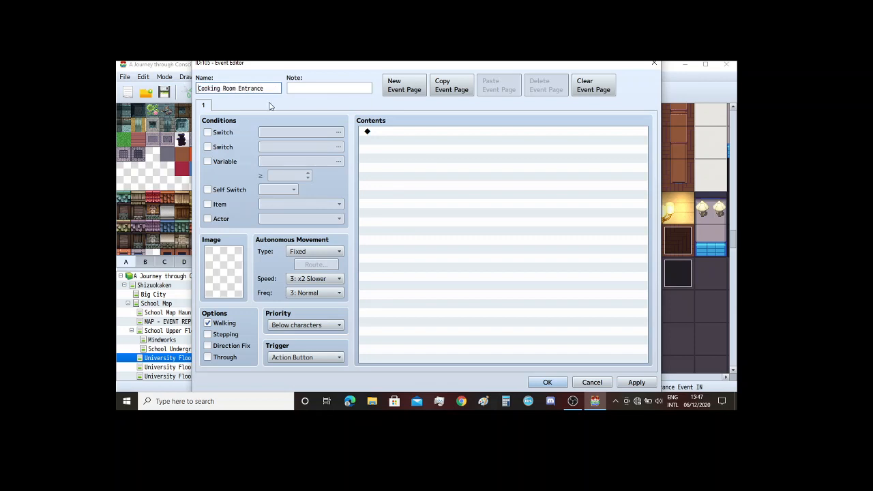
{"action": "key", "text": "ctrl+z"}
{"action": "left_click", "coordinate": [275, 88]}
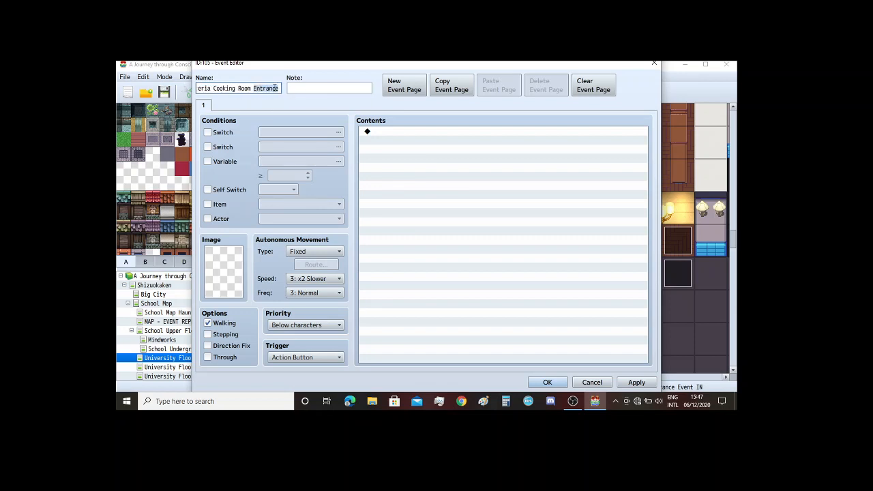
{"action": "type", "text": "Enter Event"}
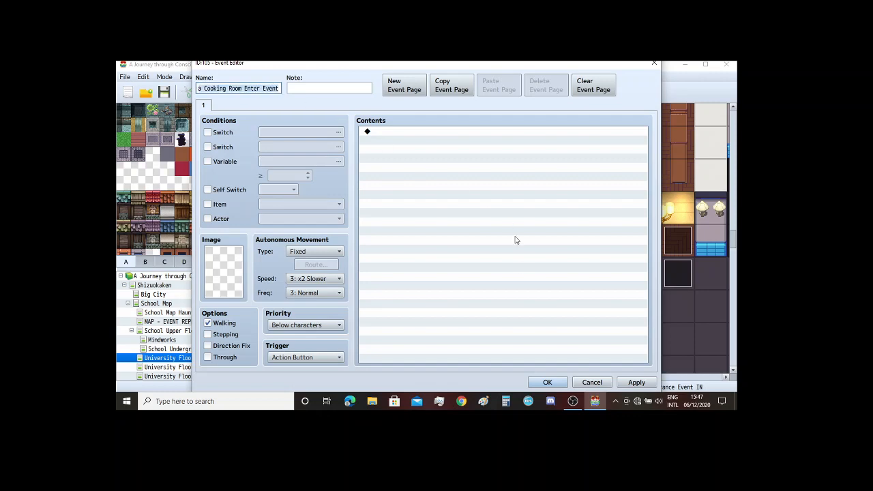
{"action": "left_click", "coordinate": [637, 382]}
{"action": "left_click", "coordinate": [547, 382]}
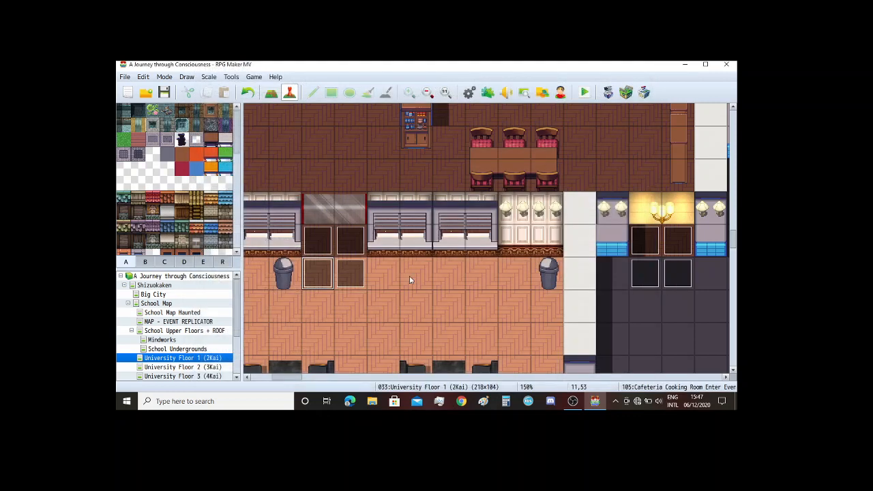
Step: Rename the event on the right floor tile below the glass doorway as Cafeteria Cooking Room Enter Event
{"action": "left_click", "coordinate": [350, 276]}
{"action": "key", "text": "Return"}
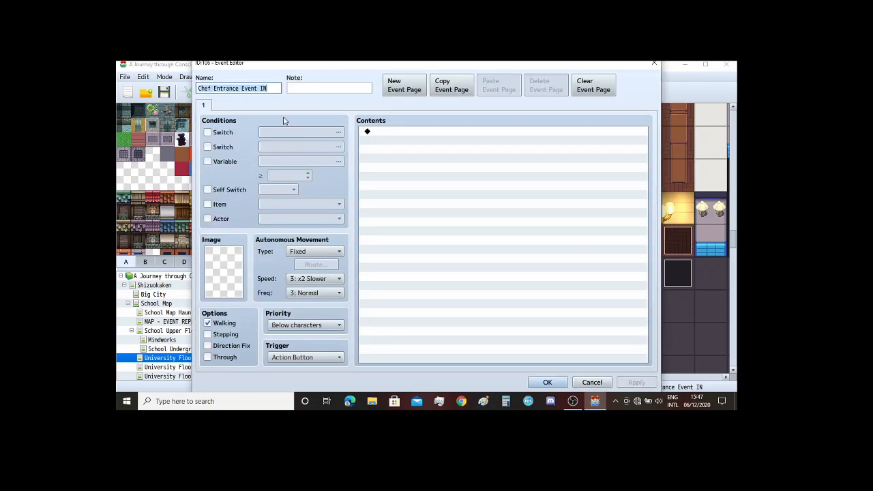
{"action": "key", "text": "ctrl+v"}
{"action": "left_click", "coordinate": [637, 382]}
{"action": "left_click", "coordinate": [547, 382]}
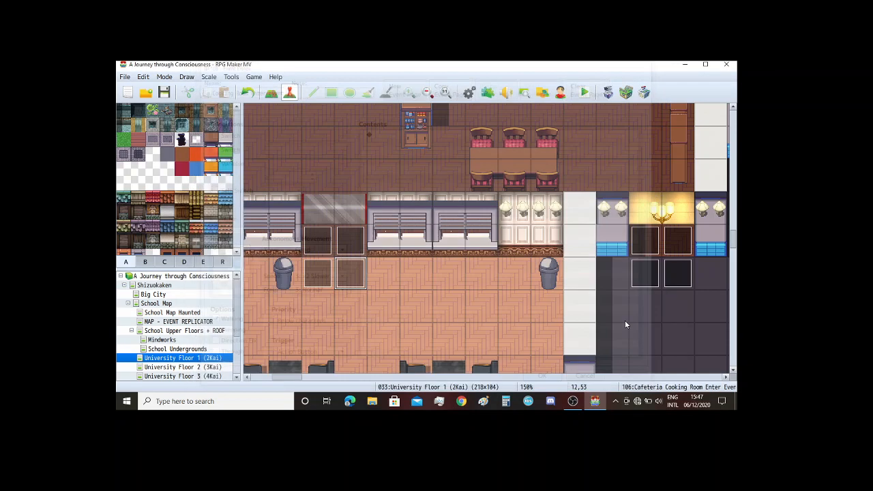
Step: Shorten the name of the event on the left floor tile below the lamp-lit doorway to Chef Entrance Event
{"action": "left_click", "coordinate": [645, 276]}
{"action": "key", "text": "Return"}
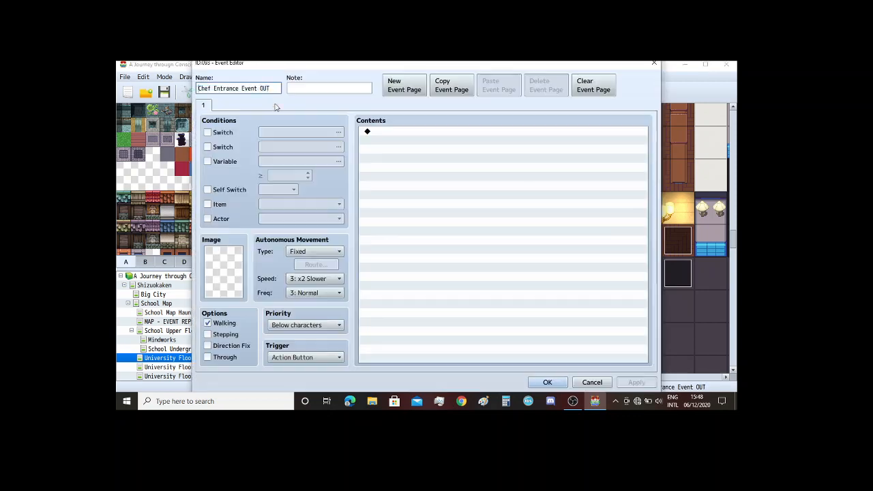
{"action": "double_click", "coordinate": [274, 88]}
{"action": "key", "text": "BackSpace"}
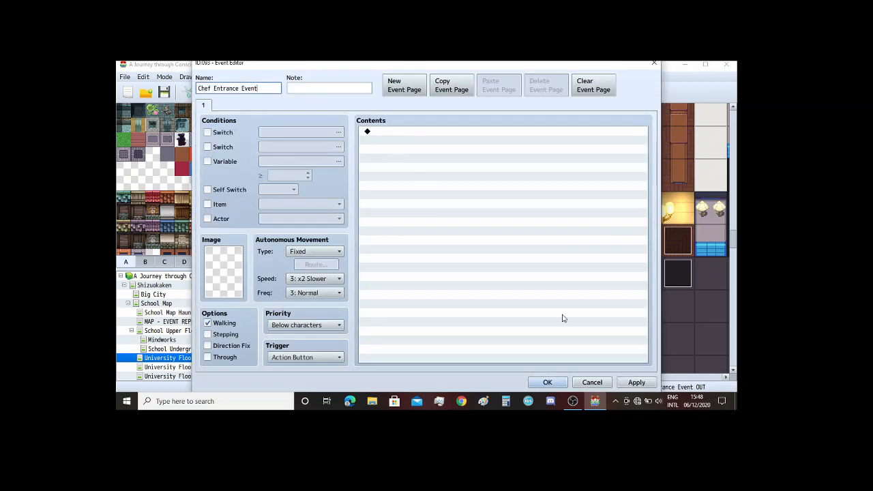
{"action": "left_click", "coordinate": [636, 382]}
{"action": "left_click", "coordinate": [545, 382]}
Step: Shorten the name of the event on the right floor tile below the lamp-lit doorway to Chef Entrance Event
{"action": "left_click", "coordinate": [680, 271]}
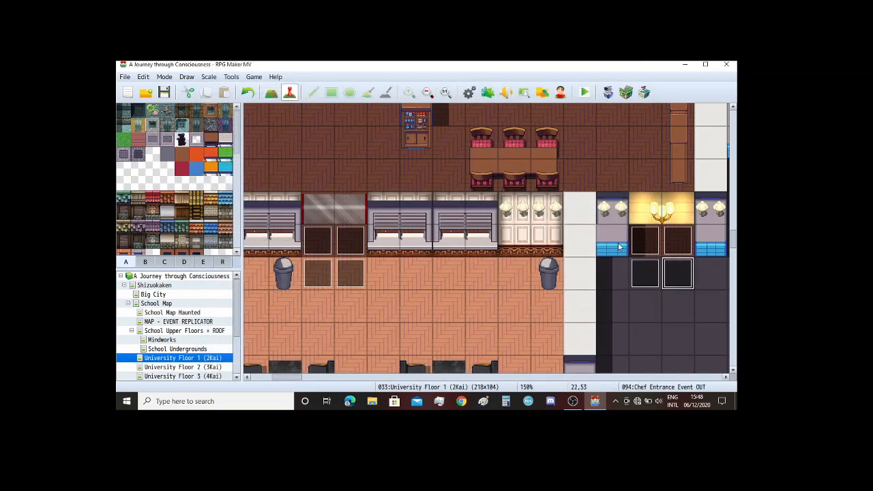
{"action": "key", "text": "Return"}
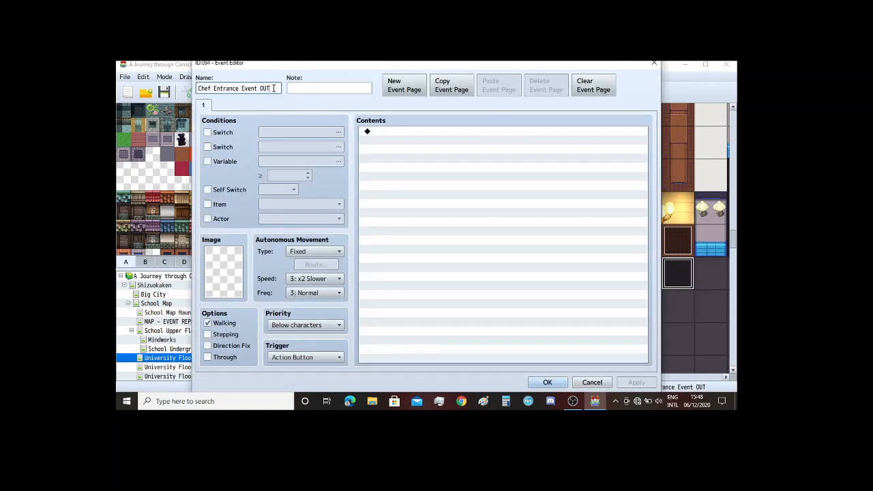
{"action": "double_click", "coordinate": [275, 90]}
{"action": "key", "text": "BackSpace"}
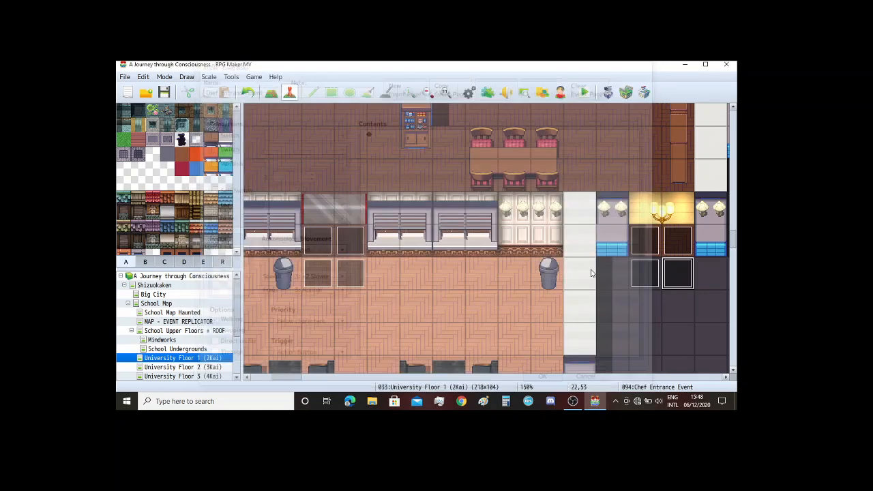
{"action": "left_click", "coordinate": [547, 382]}
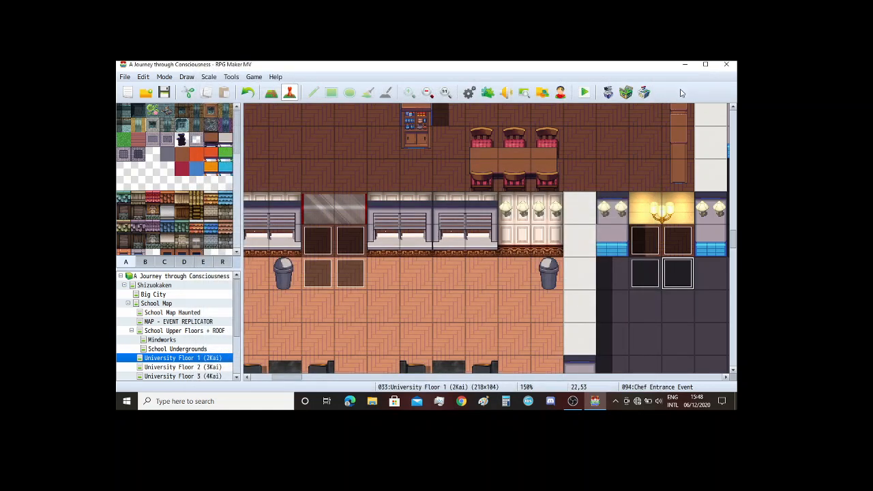
Step: Examine the existing classrooms north and east of the cafeteria on University Floor 1, including their desks, doorways and corridor entrances
{"action": "scroll", "coordinate": [561, 323], "scroll_direction": "down", "scroll_amount": 1, "text": "ctrl"}
{"action": "scroll", "coordinate": [560, 321], "scroll_direction": "down", "scroll_amount": 4, "text": "ctrl"}
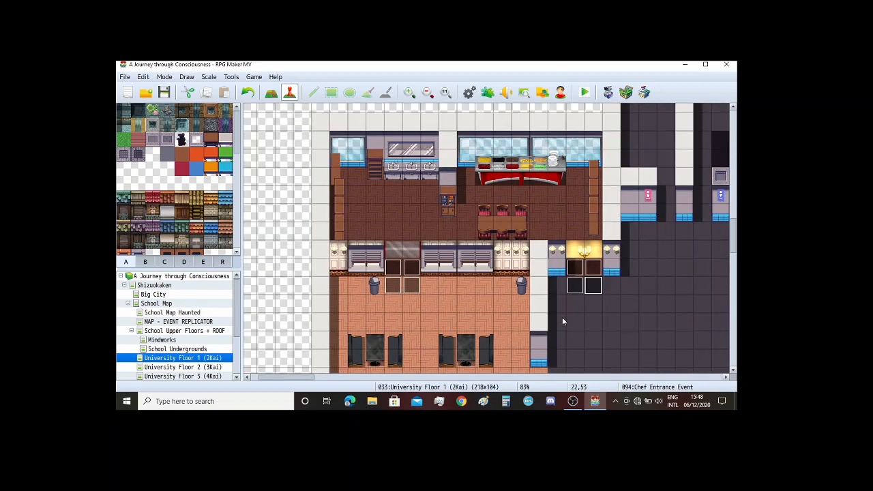
{"action": "left_click_drag", "start_coordinate": [318, 382], "coordinate": [385, 339]}
{"action": "scroll", "coordinate": [422, 294], "scroll_direction": "up", "scroll_amount": 3}
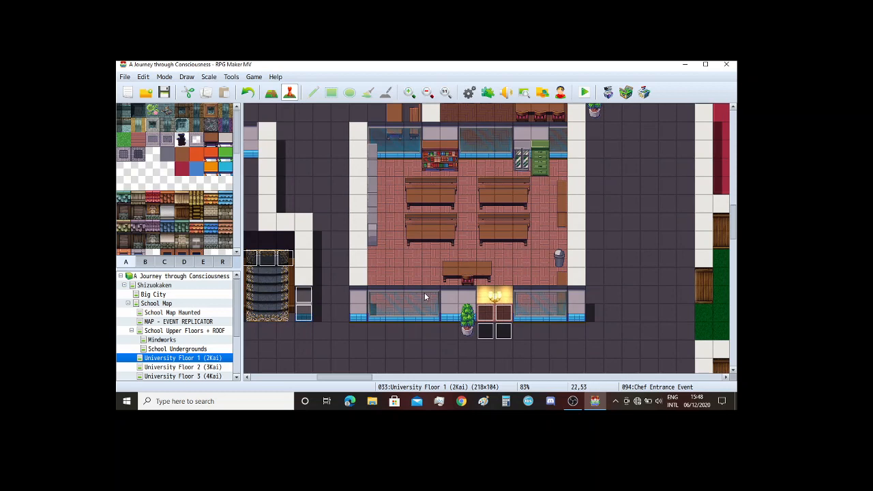
{"action": "scroll", "coordinate": [424, 293], "scroll_direction": "up", "scroll_amount": 5}
{"action": "scroll", "coordinate": [461, 270], "scroll_direction": "up", "scroll_amount": 6}
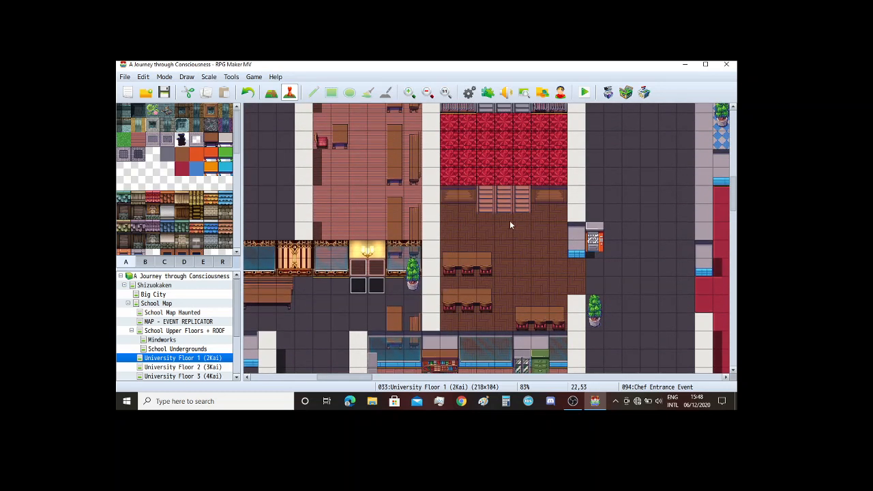
{"action": "scroll", "coordinate": [498, 232], "scroll_direction": "up", "scroll_amount": 2}
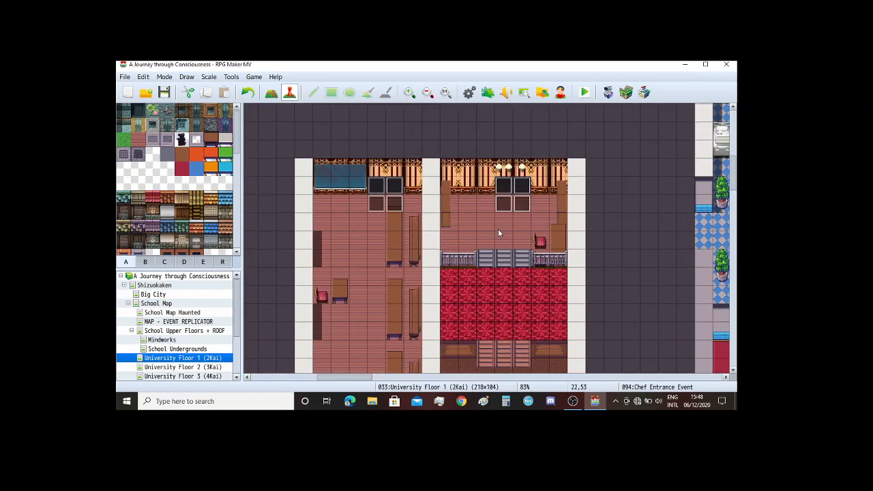
{"action": "scroll", "coordinate": [499, 234], "scroll_direction": "down", "scroll_amount": 1}
{"action": "scroll", "coordinate": [436, 248], "scroll_direction": "down", "scroll_amount": 4}
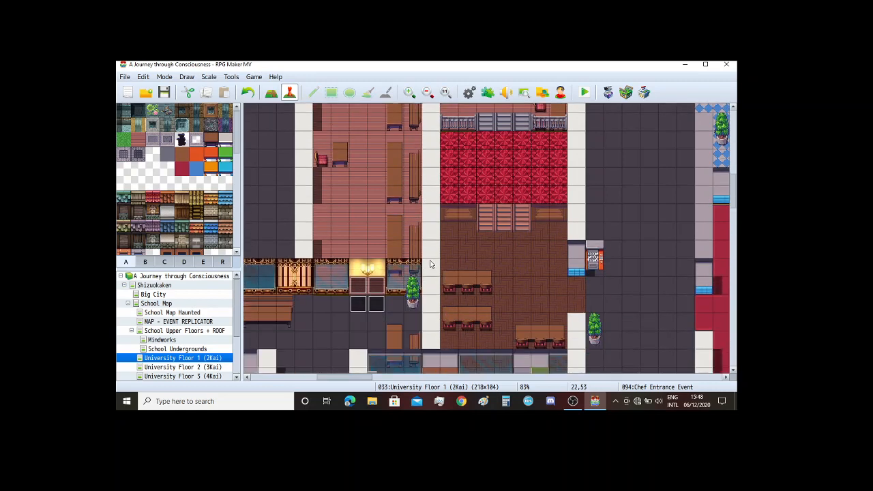
{"action": "scroll", "coordinate": [429, 264], "scroll_direction": "up", "scroll_amount": 4}
{"action": "scroll", "coordinate": [430, 264], "scroll_direction": "down", "scroll_amount": 4}
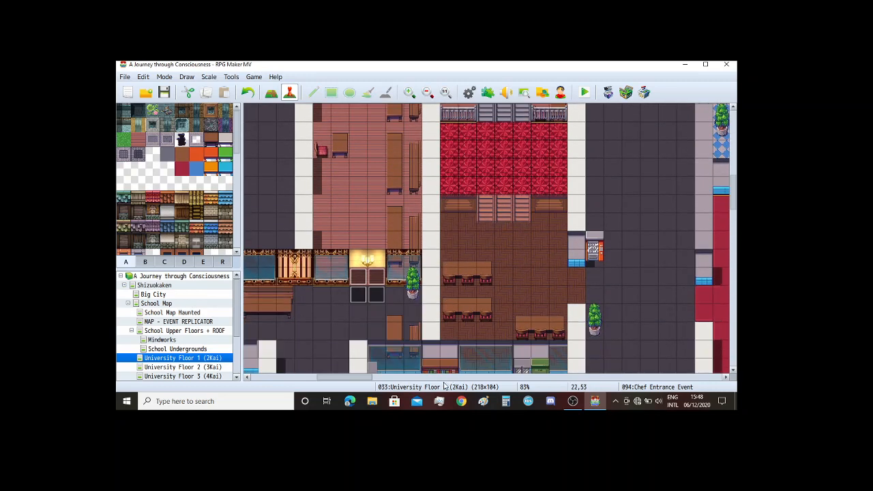
{"action": "left_click_drag", "start_coordinate": [372, 379], "coordinate": [322, 380]}
{"action": "scroll", "coordinate": [359, 325], "scroll_direction": "up", "scroll_amount": 4}
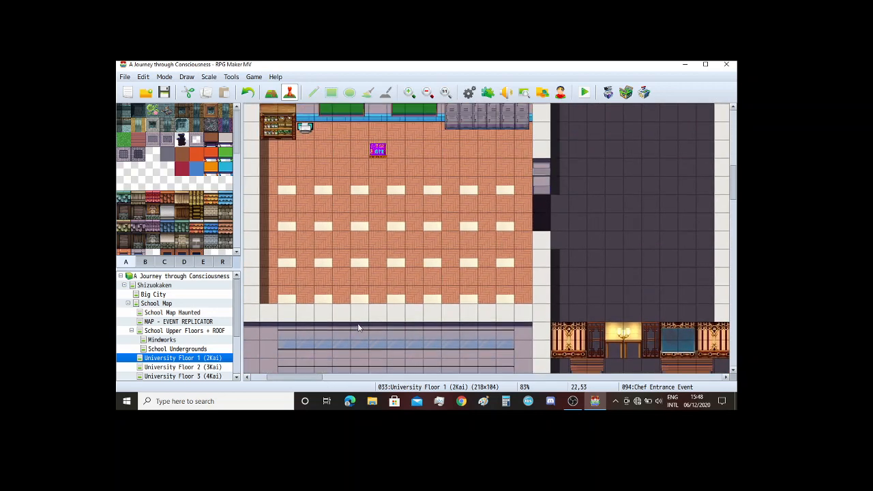
{"action": "scroll", "coordinate": [409, 298], "scroll_direction": "down", "scroll_amount": 2}
{"action": "scroll", "coordinate": [411, 298], "scroll_direction": "down", "scroll_amount": 2}
{"action": "scroll", "coordinate": [411, 299], "scroll_direction": "up", "scroll_amount": 2}
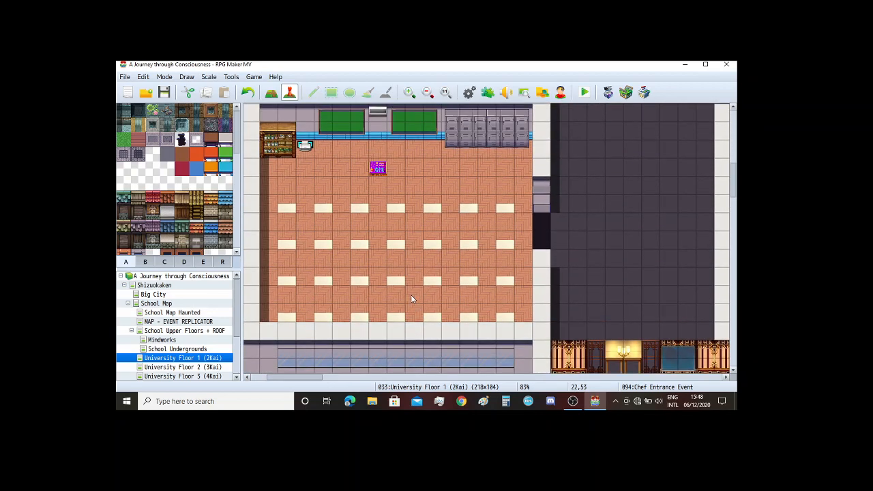
Step: Survey the eastern side of University Floor 1 from the northern classrooms to the southern dormitory area
{"action": "left_click_drag", "start_coordinate": [354, 385], "coordinate": [523, 405]}
{"action": "scroll", "coordinate": [515, 306], "scroll_direction": "up", "scroll_amount": 10}
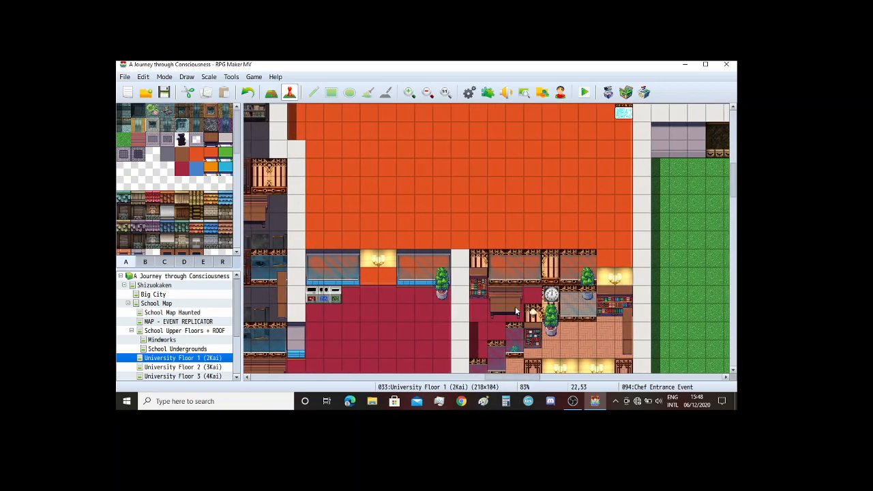
{"action": "scroll", "coordinate": [518, 235], "scroll_direction": "up", "scroll_amount": 1}
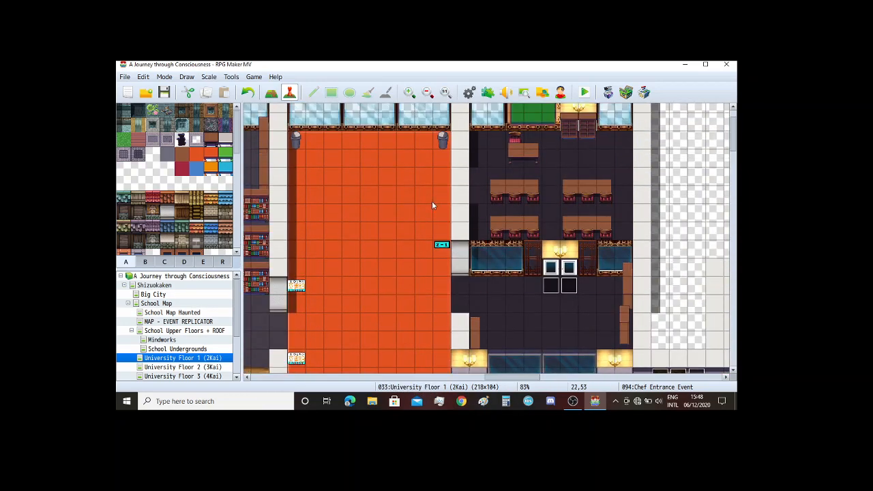
{"action": "scroll", "coordinate": [423, 235], "scroll_direction": "down", "scroll_amount": 10}
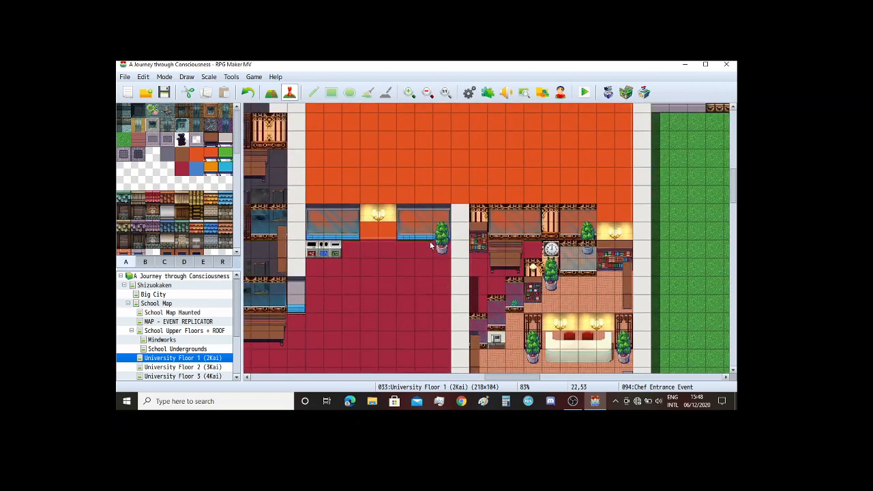
{"action": "scroll", "coordinate": [431, 244], "scroll_direction": "down", "scroll_amount": 10}
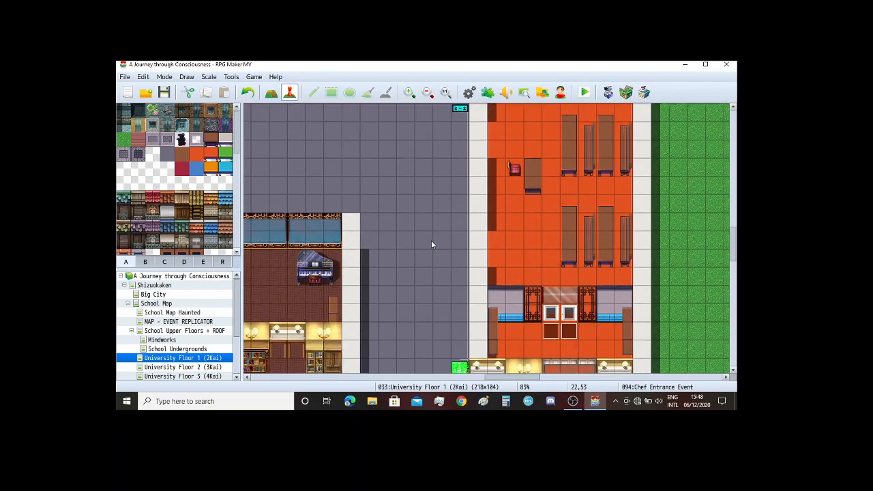
{"action": "scroll", "coordinate": [432, 243], "scroll_direction": "down", "scroll_amount": 10}
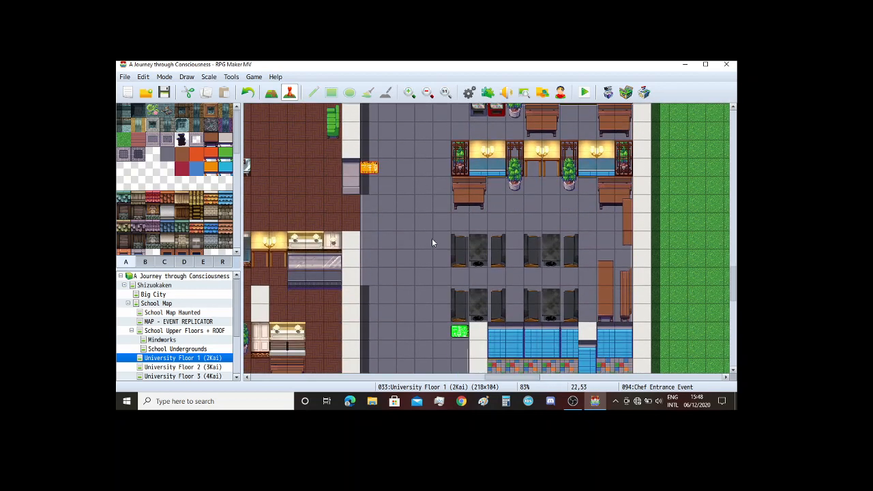
{"action": "scroll", "coordinate": [431, 243], "scroll_direction": "down", "scroll_amount": 10}
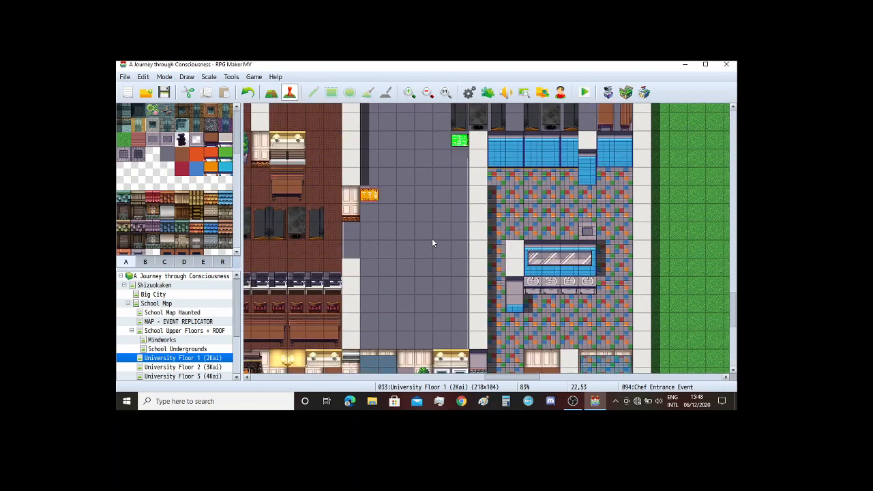
{"action": "scroll", "coordinate": [432, 243], "scroll_direction": "down", "scroll_amount": 5}
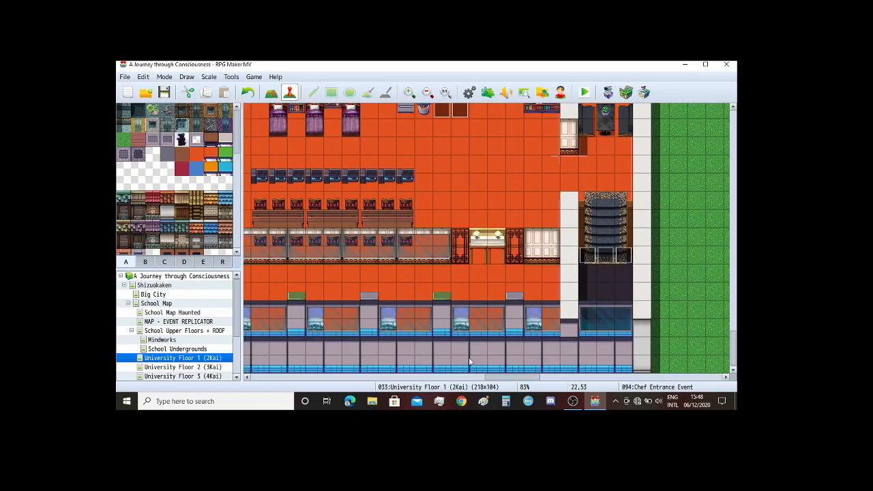
Step: Inspect the central part of University Floor 1, including the green-floored and dark red classrooms beside the courtyard
{"action": "scroll", "coordinate": [454, 268], "scroll_direction": "down", "scroll_amount": 3, "text": "ctrl"}
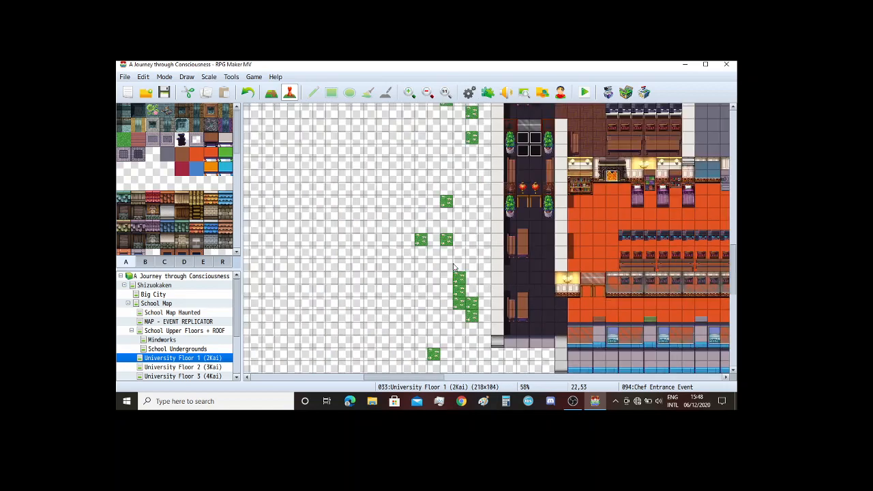
{"action": "scroll", "coordinate": [453, 266], "scroll_direction": "up", "scroll_amount": 8}
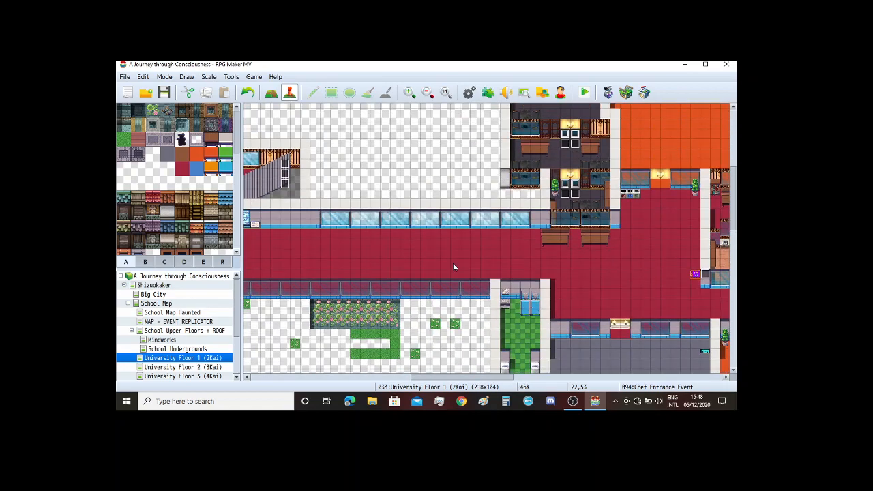
{"action": "scroll", "coordinate": [448, 353], "scroll_direction": "left", "scroll_amount": 8, "text": "shift"}
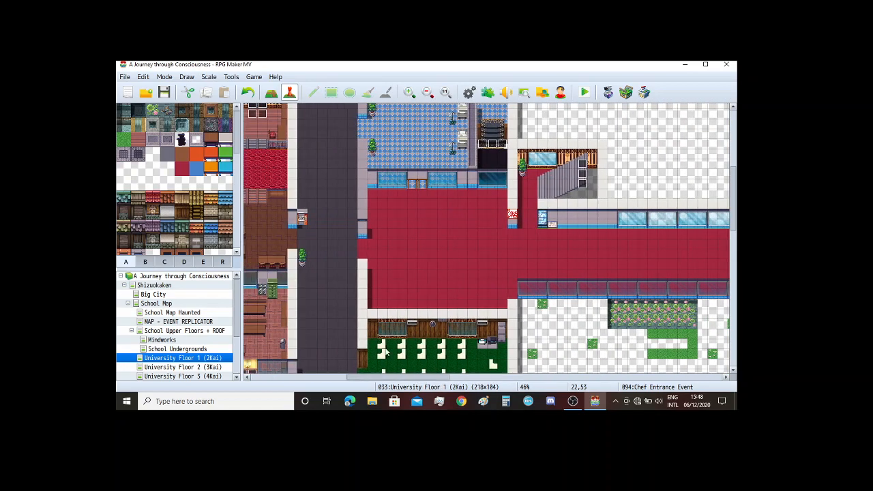
{"action": "scroll", "coordinate": [416, 266], "scroll_direction": "down", "scroll_amount": 2}
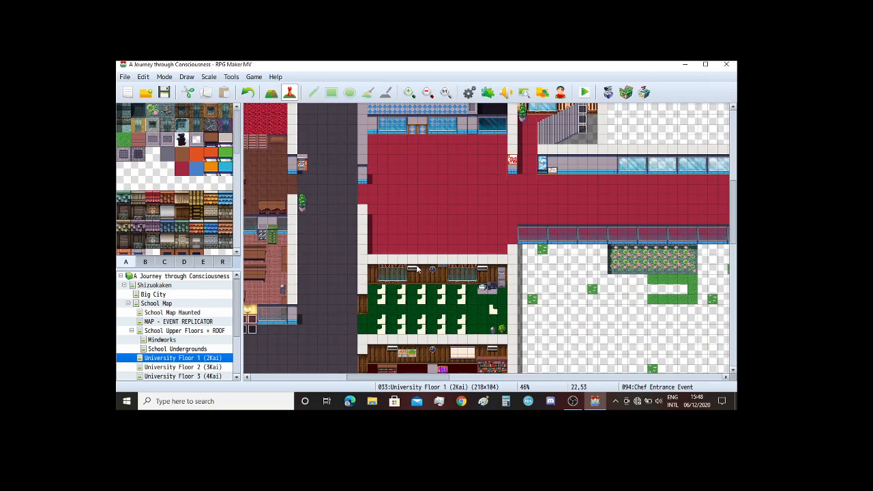
{"action": "scroll", "coordinate": [418, 268], "scroll_direction": "up", "scroll_amount": 1, "text": "ctrl"}
{"action": "scroll", "coordinate": [417, 268], "scroll_direction": "up", "scroll_amount": 1, "text": "ctrl"}
{"action": "scroll", "coordinate": [417, 268], "scroll_direction": "down", "scroll_amount": 3}
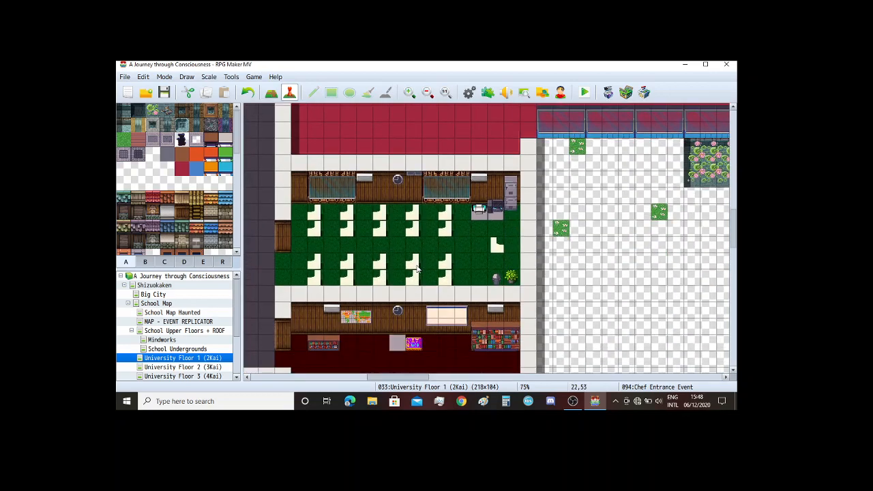
{"action": "scroll", "coordinate": [417, 268], "scroll_direction": "down", "scroll_amount": 2}
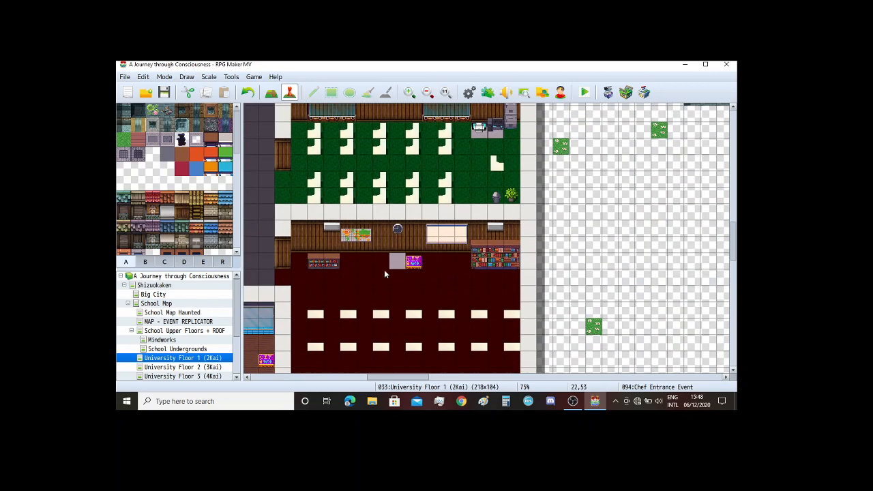
Step: Open the University Floor 2 map and examine its green-floored and dark red classrooms and the corridor's room number signs
{"action": "key", "text": "Down"}
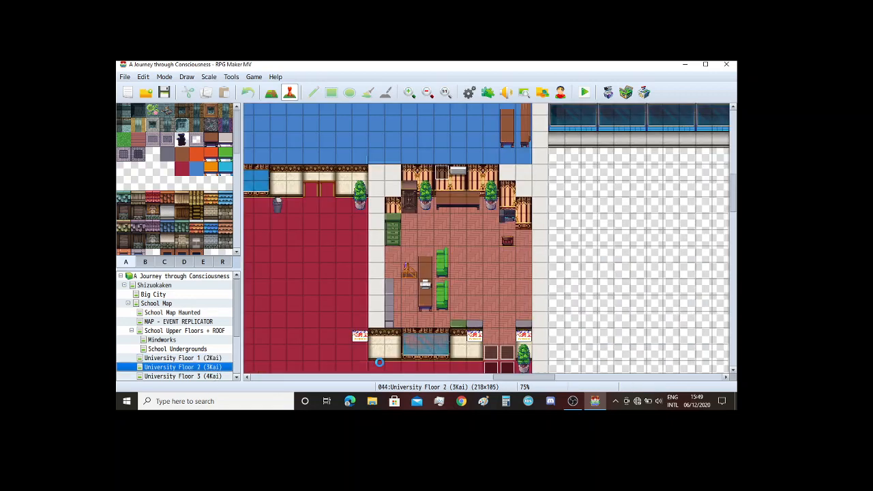
{"action": "right_click", "coordinate": [376, 272]}
{"action": "left_click", "coordinate": [526, 383]}
{"action": "left_click_drag", "start_coordinate": [525, 378], "coordinate": [399, 379]}
{"action": "scroll", "coordinate": [399, 307], "scroll_direction": "down", "scroll_amount": 5}
{"action": "scroll", "coordinate": [400, 309], "scroll_direction": "down", "scroll_amount": 6}
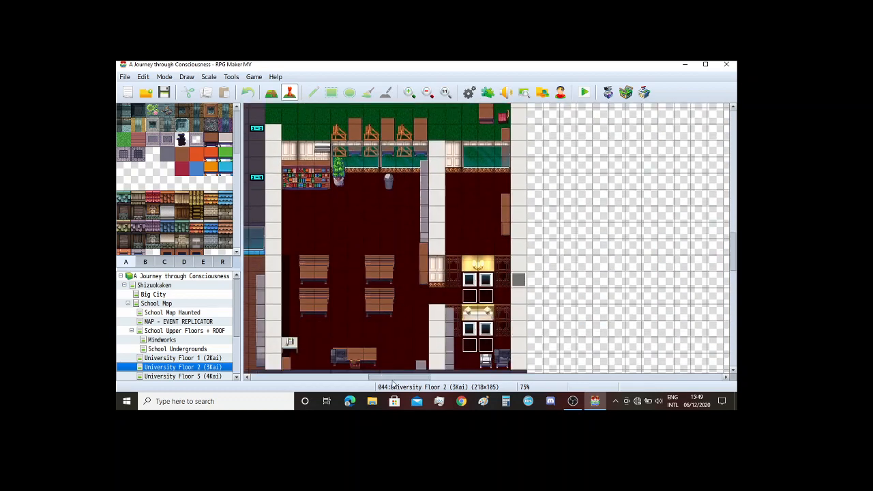
{"action": "left_click_drag", "start_coordinate": [394, 379], "coordinate": [380, 381]}
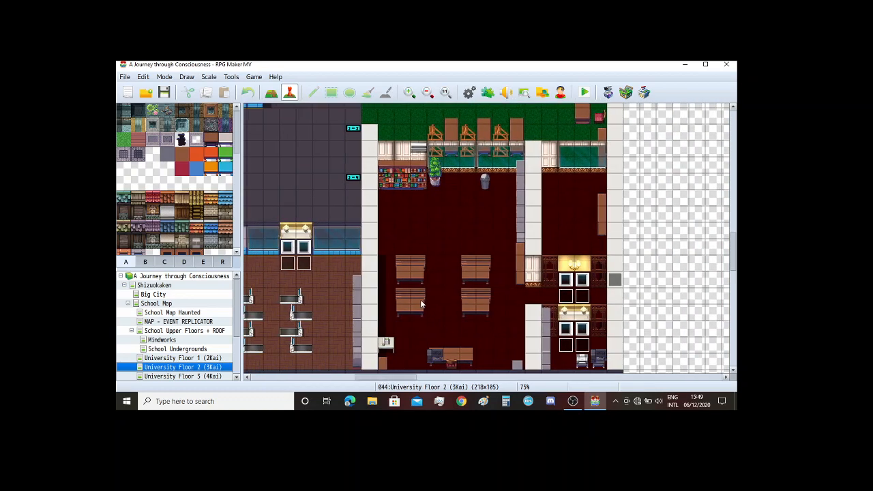
{"action": "scroll", "coordinate": [421, 304], "scroll_direction": "up", "scroll_amount": 5}
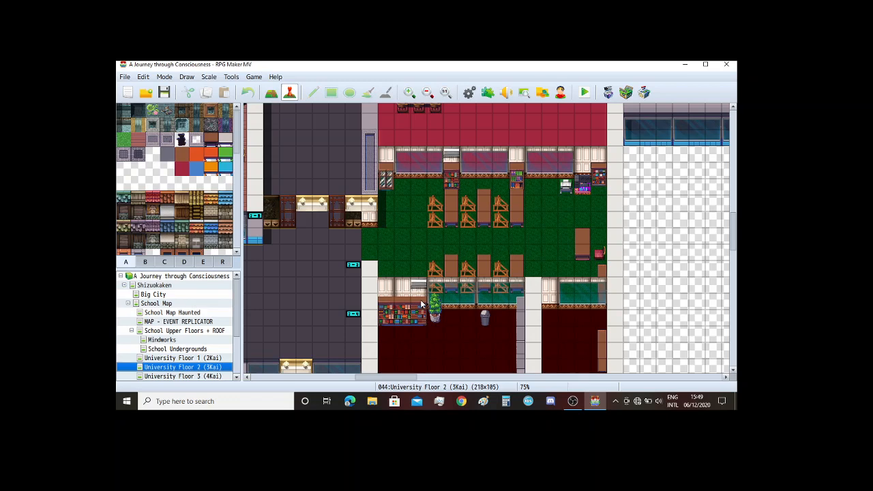
{"action": "scroll", "coordinate": [421, 304], "scroll_direction": "down", "scroll_amount": 2}
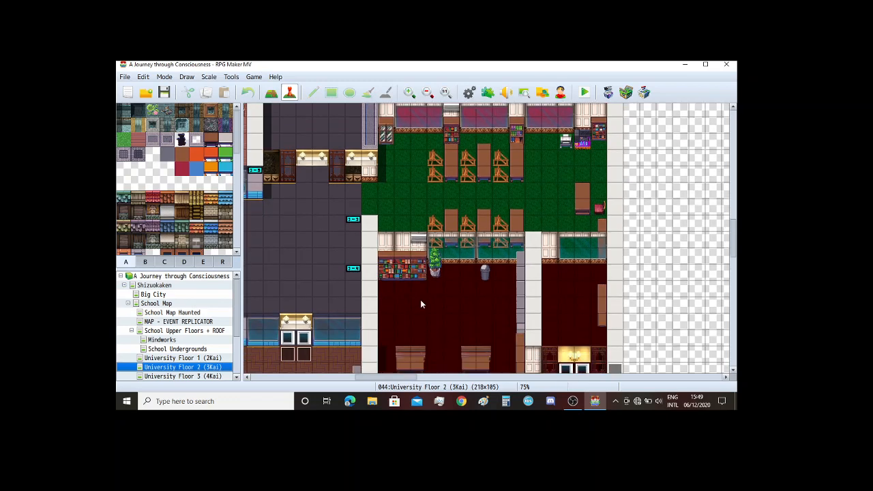
{"action": "scroll", "coordinate": [338, 159], "scroll_direction": "up", "scroll_amount": 1, "text": "ctrl"}
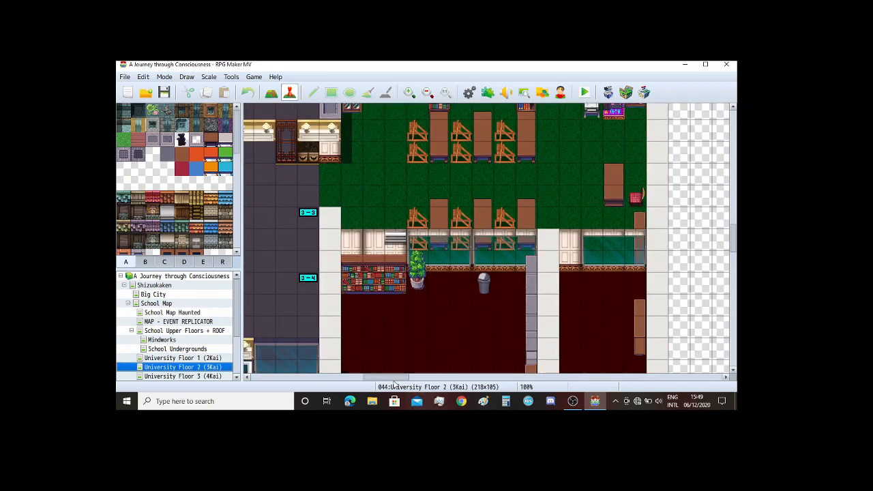
{"action": "mouse_move", "coordinate": [393, 379]}
{"action": "left_mouse_down"}
{"action": "mouse_move", "coordinate": [378, 382]}
{"action": "mouse_move", "coordinate": [389, 383]}
{"action": "left_mouse_up"}
{"action": "scroll", "coordinate": [384, 311], "scroll_direction": "down", "scroll_amount": 1, "text": "ctrl"}
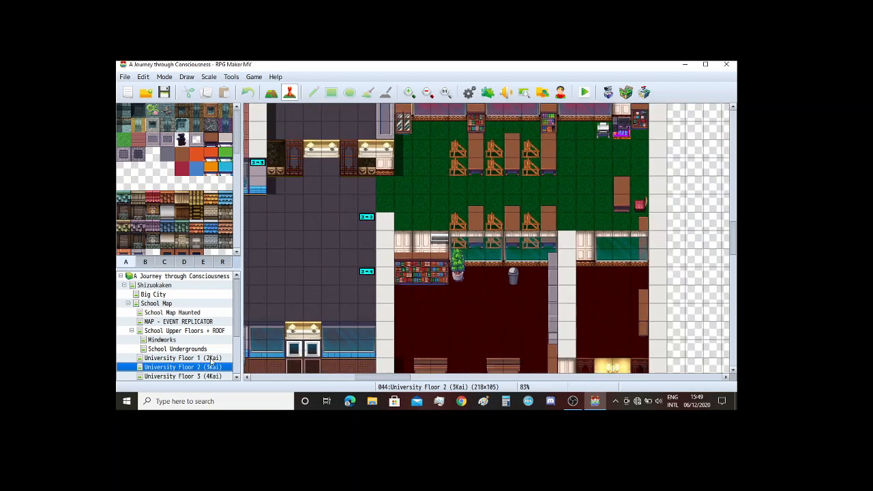
Step: Return to the University Floor 1 map and search the B tileset for a sign for the dark red classroom's entrance
{"action": "left_click", "coordinate": [210, 358]}
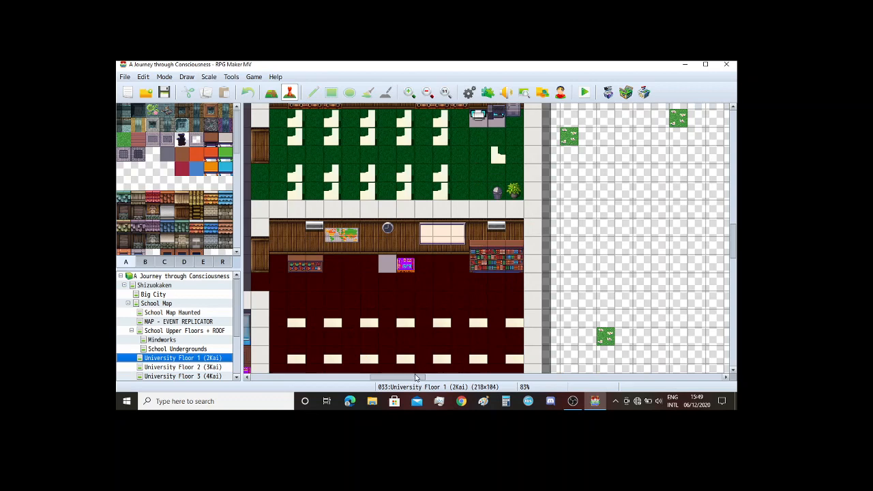
{"action": "left_click_drag", "start_coordinate": [416, 379], "coordinate": [406, 382]}
{"action": "scroll", "coordinate": [400, 259], "scroll_direction": "up", "scroll_amount": 3, "text": "ctrl"}
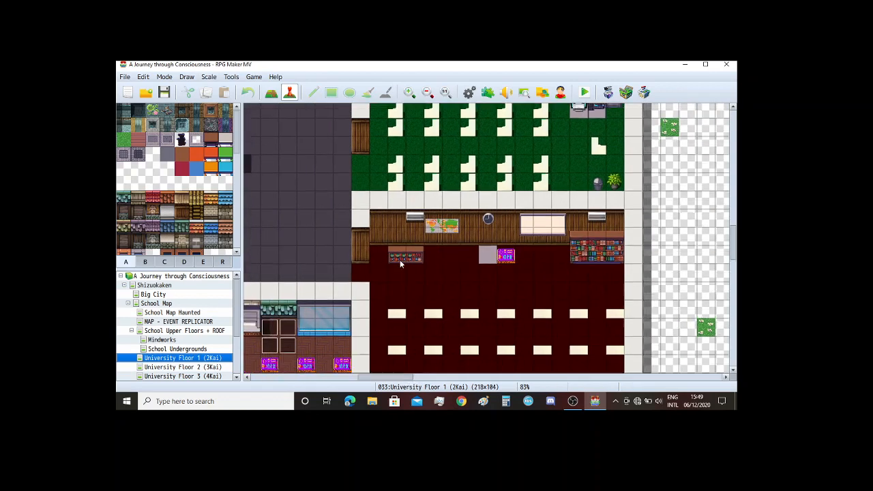
{"action": "left_click", "coordinate": [144, 263]}
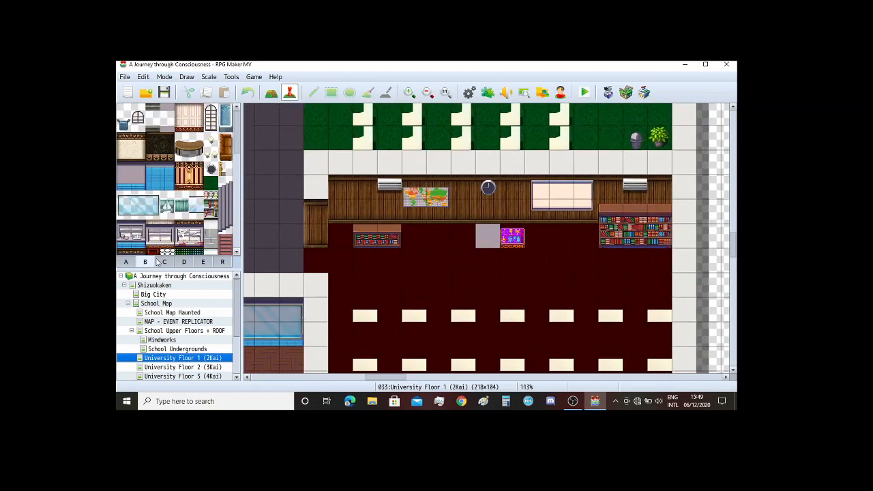
{"action": "scroll", "coordinate": [176, 156], "scroll_direction": "down", "scroll_amount": 1}
{"action": "scroll", "coordinate": [176, 156], "scroll_direction": "down", "scroll_amount": 4}
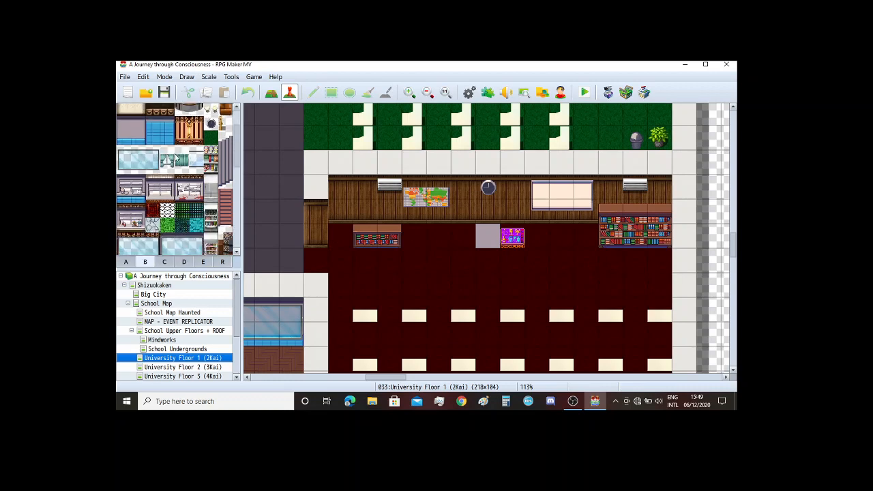
{"action": "scroll", "coordinate": [400, 375], "scroll_direction": "left", "scroll_amount": 2}
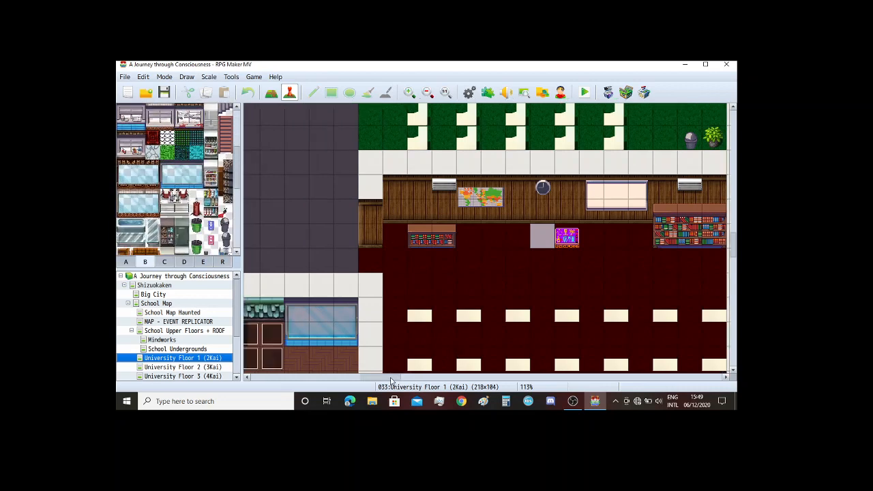
{"action": "scroll", "coordinate": [182, 193], "scroll_direction": "down", "scroll_amount": 2}
{"action": "scroll", "coordinate": [183, 193], "scroll_direction": "down", "scroll_amount": 4}
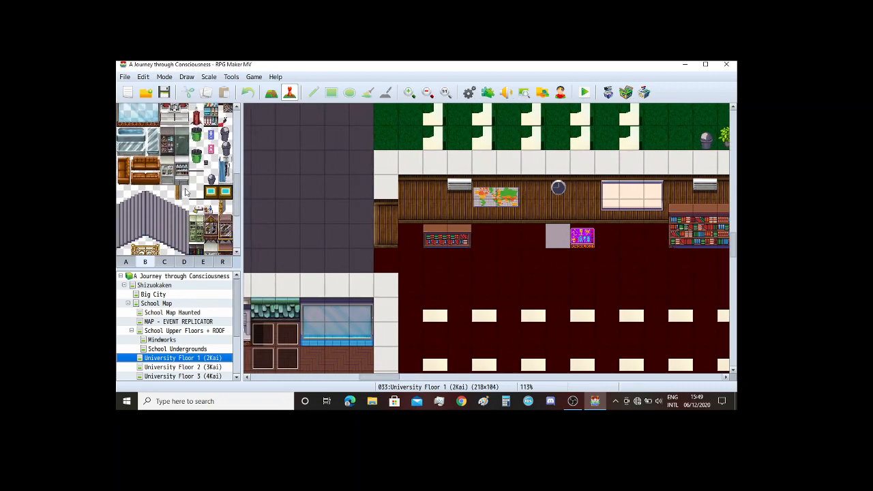
{"action": "scroll", "coordinate": [193, 193], "scroll_direction": "down", "scroll_amount": 10}
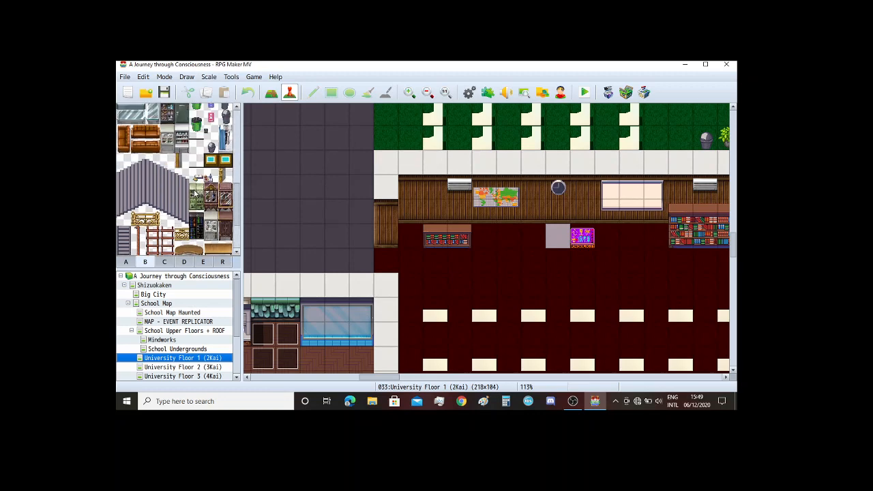
{"action": "scroll", "coordinate": [194, 194], "scroll_direction": "down", "scroll_amount": 3}
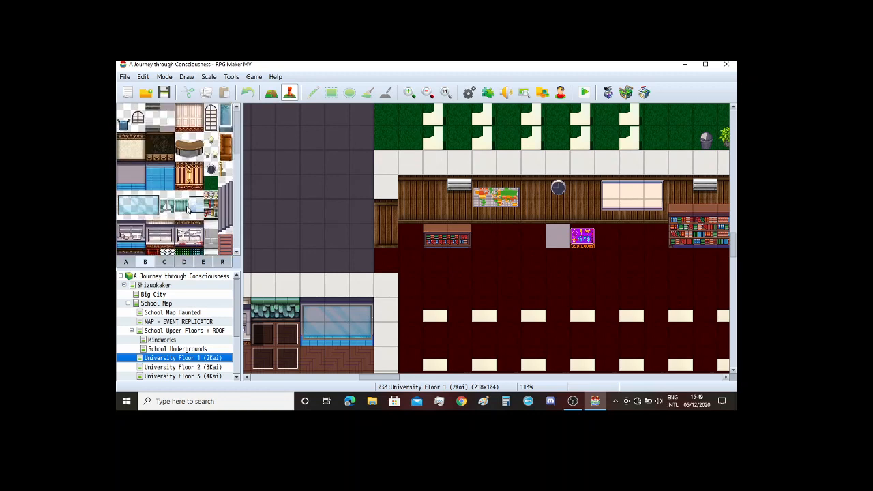
Step: Try the white-and-yellow notice tile from the C tileset beside the dark red classroom's doorway, and undo the placement
{"action": "left_click", "coordinate": [165, 263]}
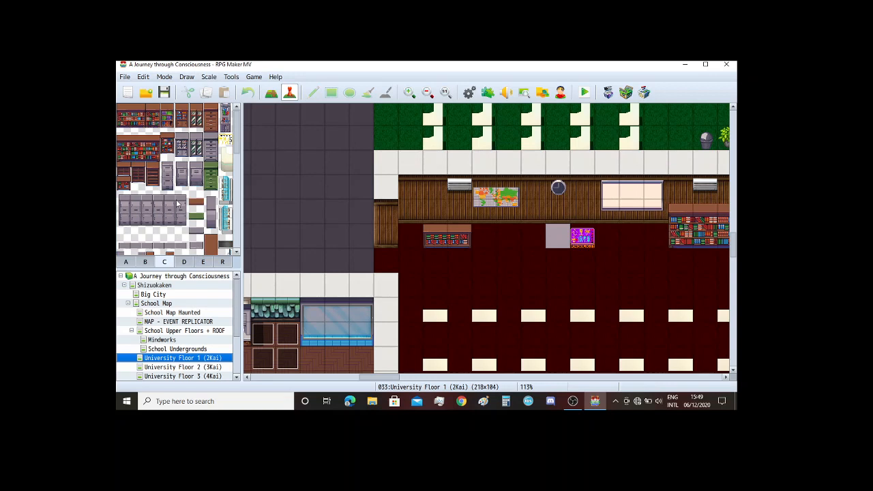
{"action": "left_click", "coordinate": [226, 141]}
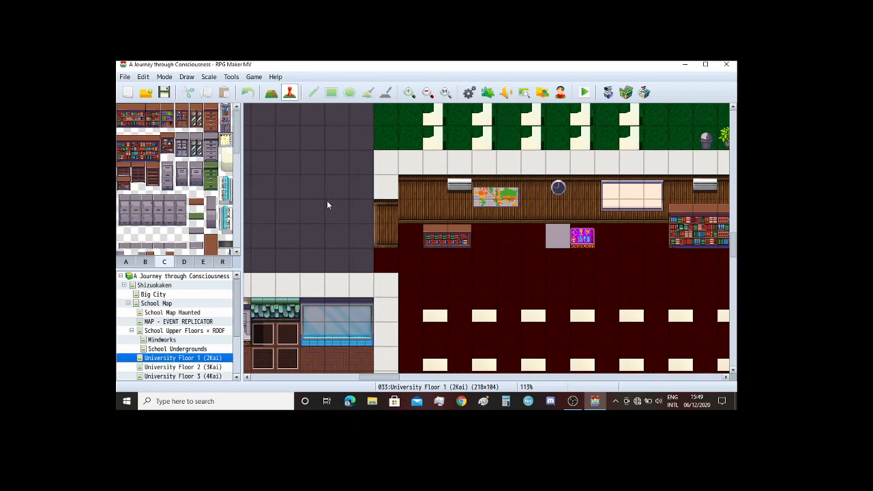
{"action": "left_click", "coordinate": [271, 92]}
{"action": "left_click", "coordinate": [361, 212]}
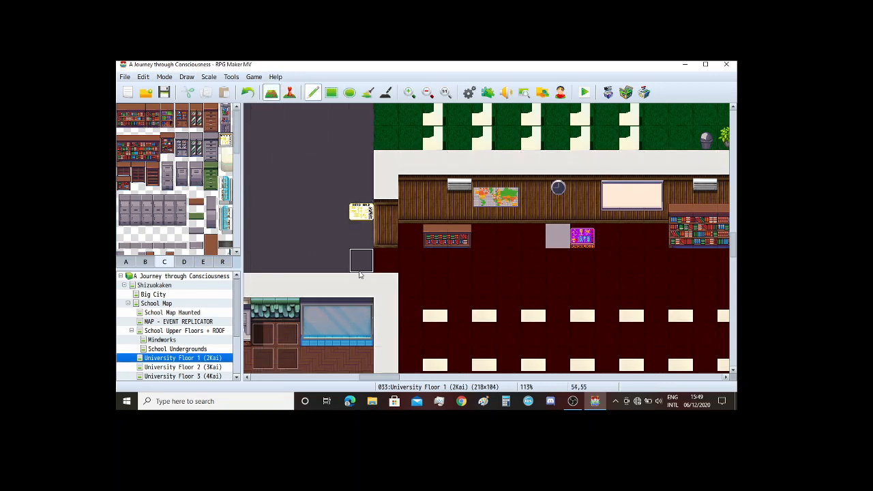
{"action": "key", "text": "ctrl+z"}
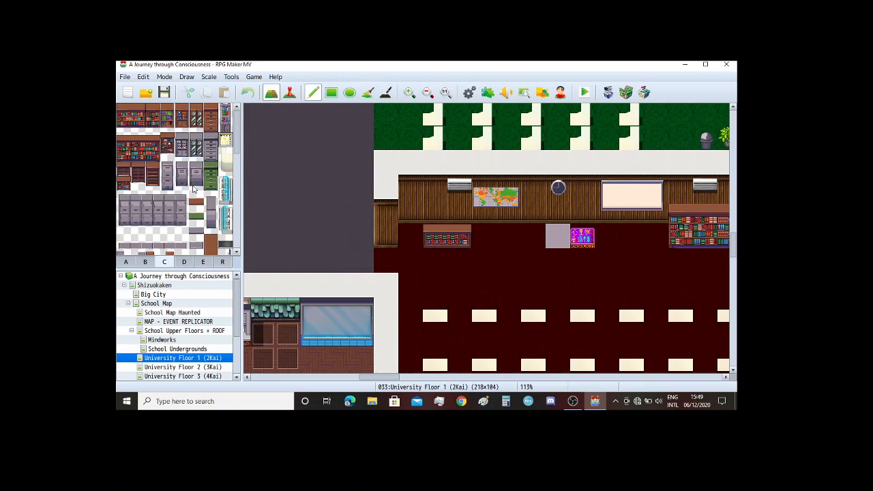
Step: Try the purple sign tile from the C tileset in the corridor west of the dark red classroom, and undo it
{"action": "scroll", "coordinate": [193, 189], "scroll_direction": "down", "scroll_amount": 3}
{"action": "scroll", "coordinate": [193, 189], "scroll_direction": "down", "scroll_amount": 3}
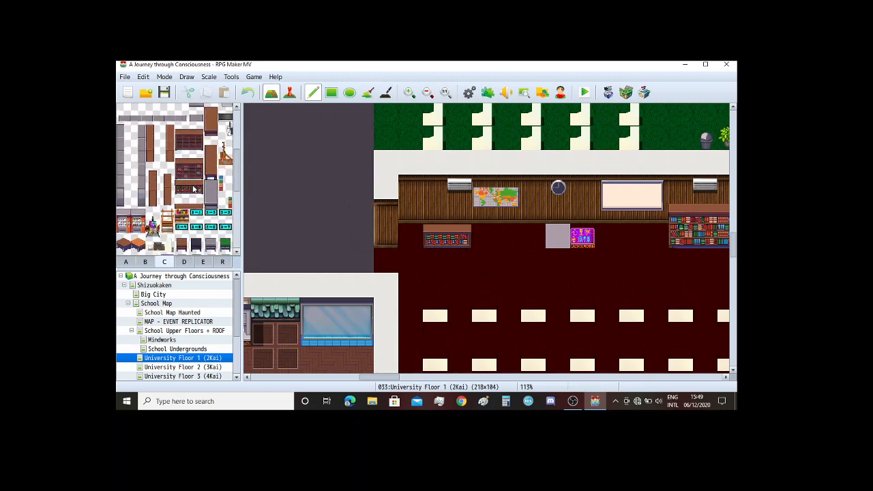
{"action": "scroll", "coordinate": [193, 189], "scroll_direction": "down", "scroll_amount": 3}
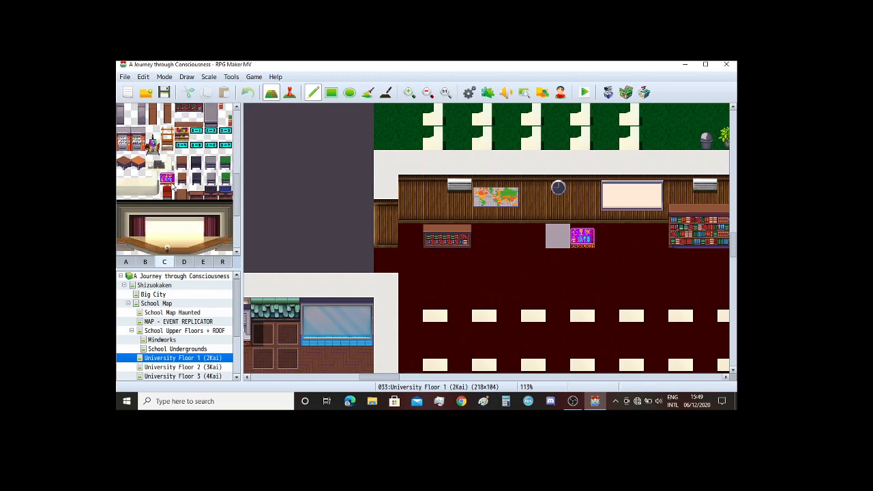
{"action": "left_click", "coordinate": [168, 181]}
{"action": "left_click", "coordinate": [312, 213]}
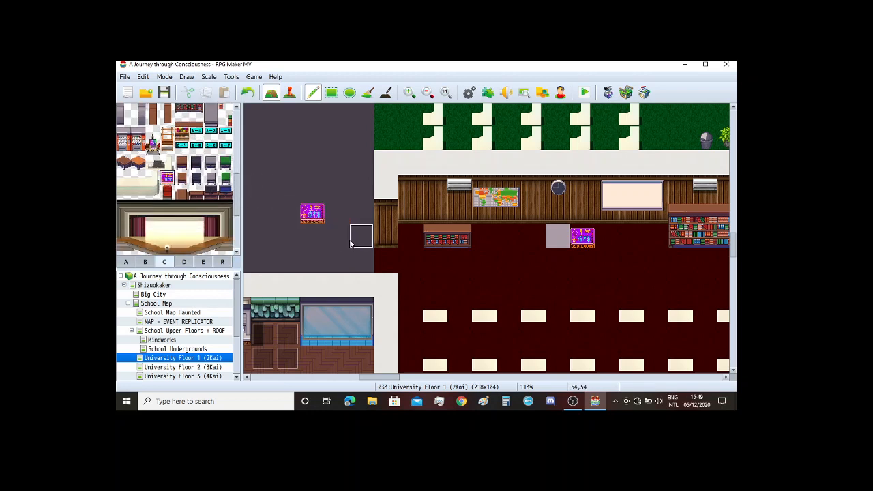
{"action": "key", "text": "ctrl+z"}
Step: Place the yellow geography sign tile from the D tileset on the corridor floor directly west of the dark red classroom's doorway
{"action": "scroll", "coordinate": [187, 180], "scroll_direction": "down", "scroll_amount": 4}
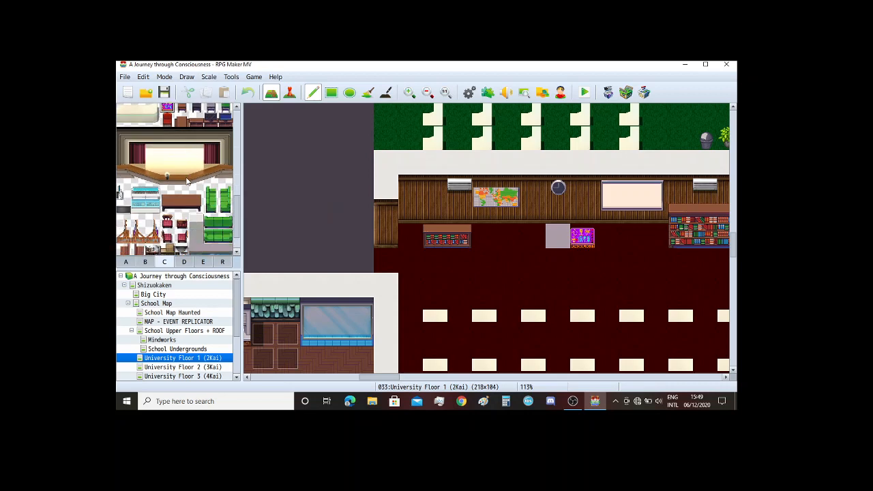
{"action": "scroll", "coordinate": [198, 201], "scroll_direction": "up", "scroll_amount": 10}
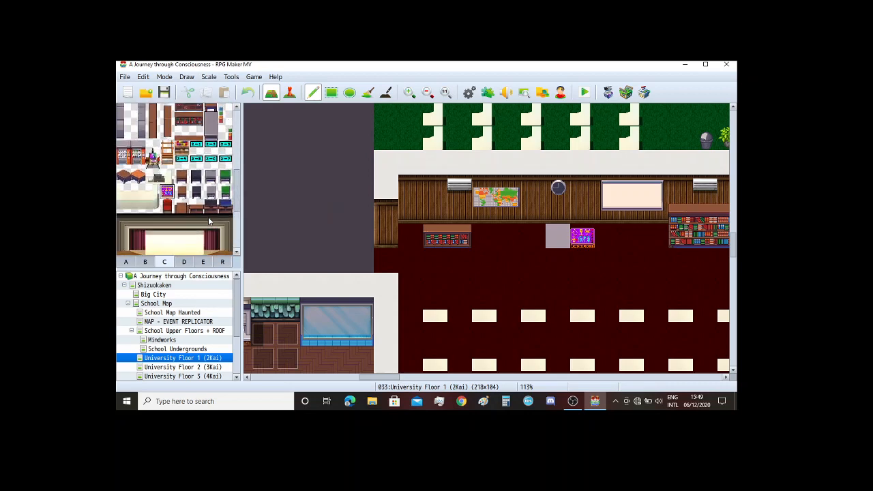
{"action": "scroll", "coordinate": [212, 221], "scroll_direction": "up", "scroll_amount": 10}
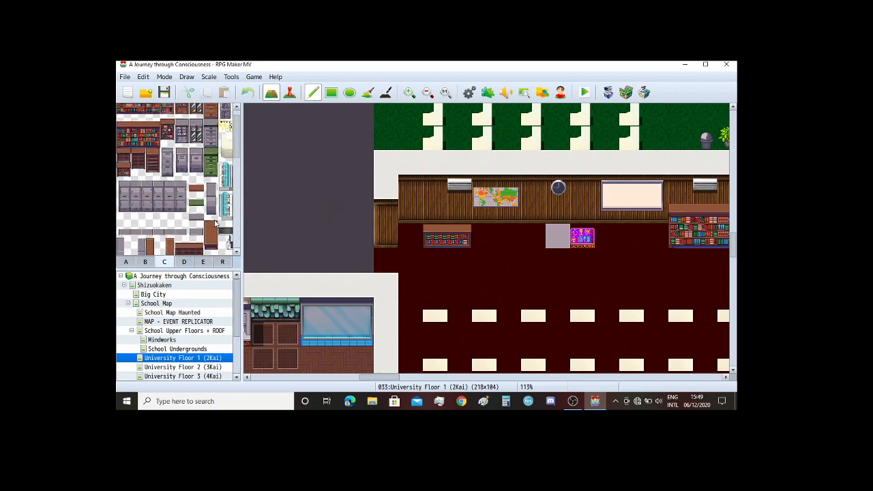
{"action": "scroll", "coordinate": [215, 223], "scroll_direction": "up", "scroll_amount": 2}
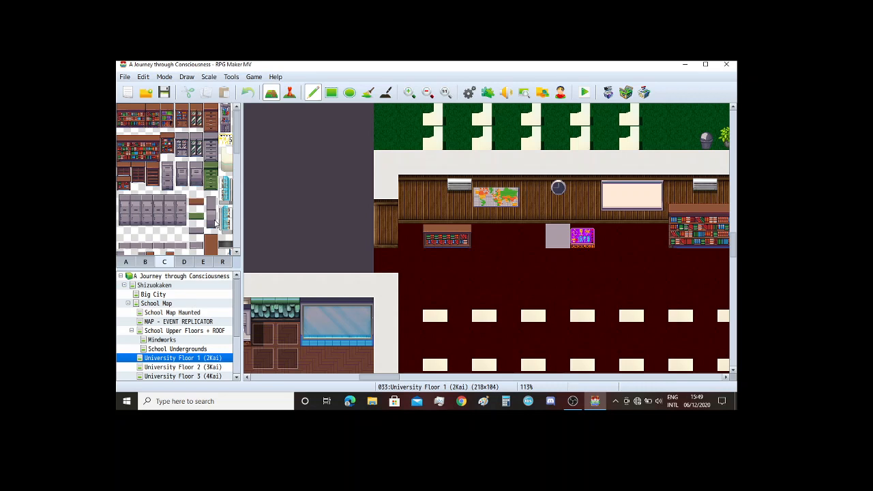
{"action": "left_click", "coordinate": [181, 264]}
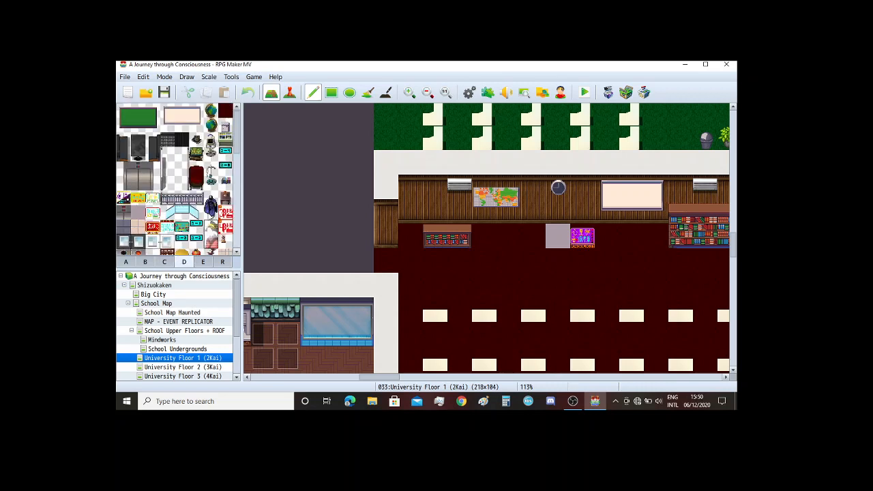
{"action": "scroll", "coordinate": [170, 216], "scroll_direction": "down", "scroll_amount": 1}
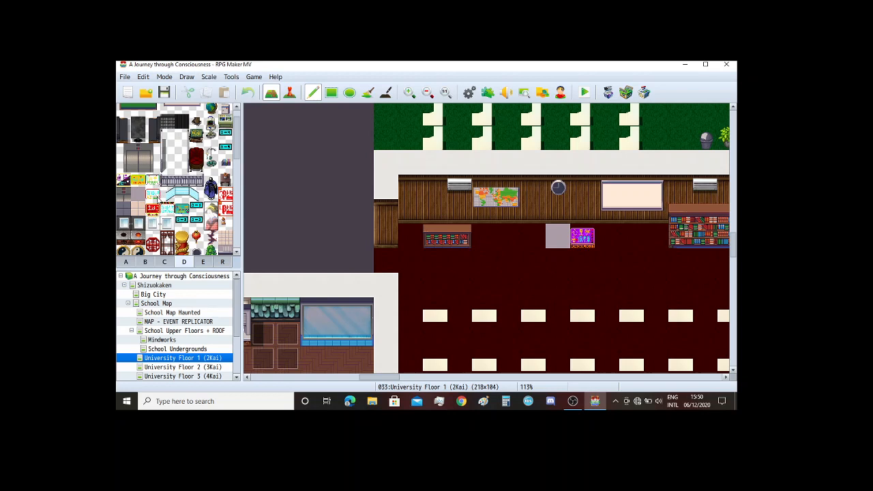
{"action": "left_click", "coordinate": [139, 182]}
{"action": "left_click", "coordinate": [337, 212]}
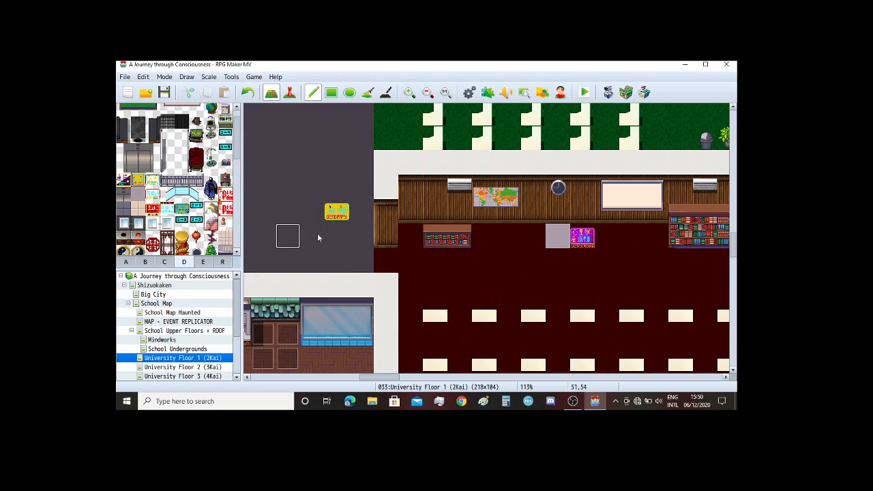
{"action": "key", "text": "ctrl+z"}
{"action": "left_click", "coordinate": [361, 212]}
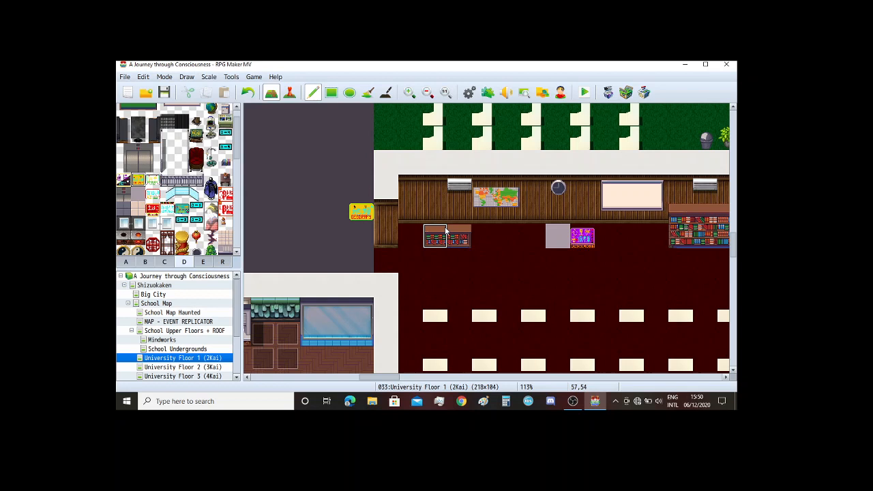
{"action": "scroll", "coordinate": [360, 226], "scroll_direction": "up", "scroll_amount": 2, "text": "ctrl"}
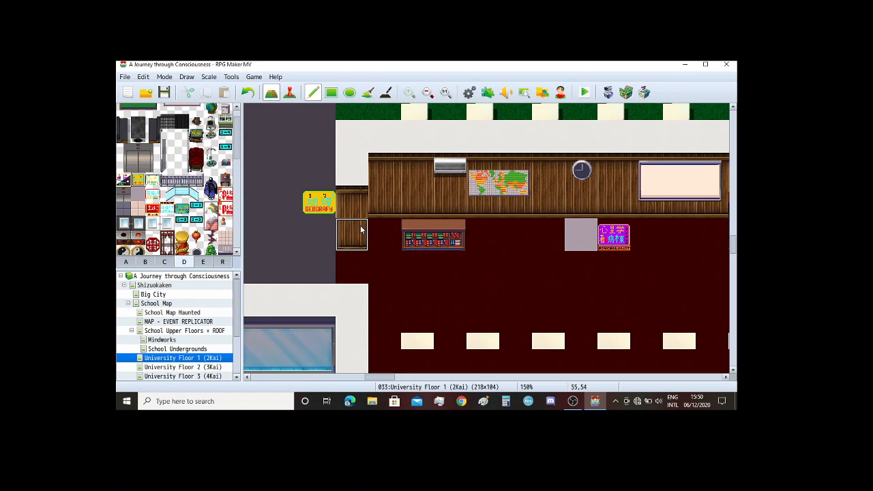
{"action": "scroll", "coordinate": [399, 229], "scroll_direction": "up", "scroll_amount": 1}
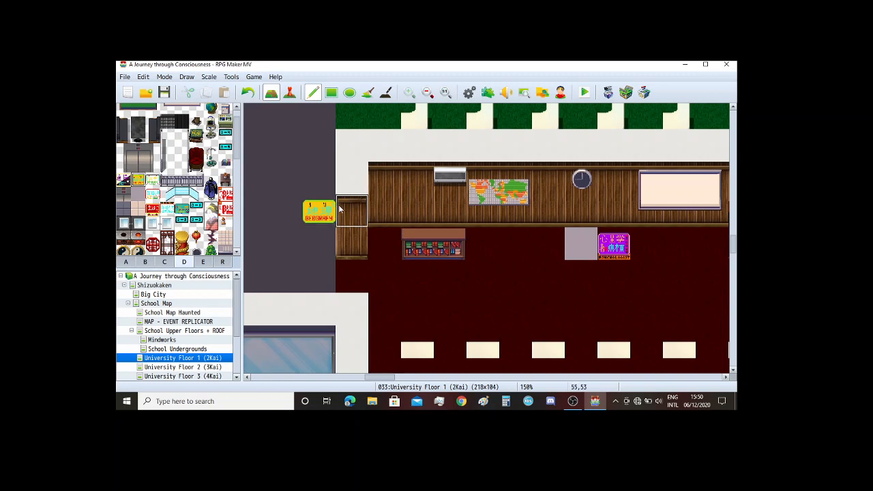
Step: Launch the SAKAN Tileset Builder from RPG Maker MV
{"action": "left_click", "coordinate": [645, 94]}
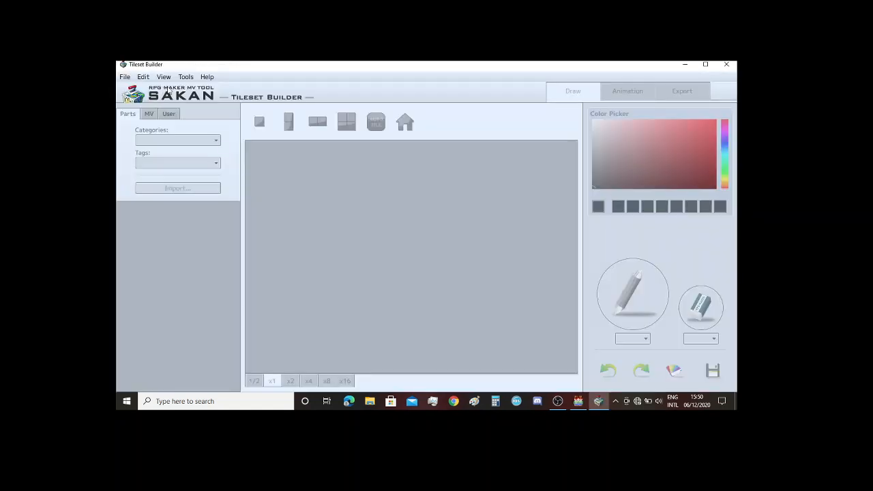
{"action": "left_click", "coordinate": [125, 76]}
{"action": "left_click", "coordinate": [126, 88]}
{"action": "left_click", "coordinate": [125, 78]}
{"action": "left_click", "coordinate": [126, 88]}
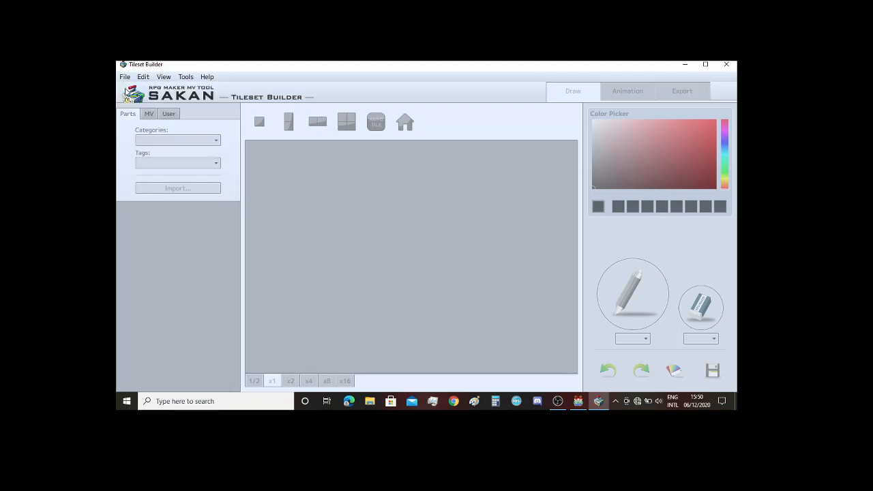
Step: Open the Tileset Builder's help page in Firefox and close the browser window
{"action": "left_click", "coordinate": [207, 77]}
{"action": "left_click", "coordinate": [214, 90]}
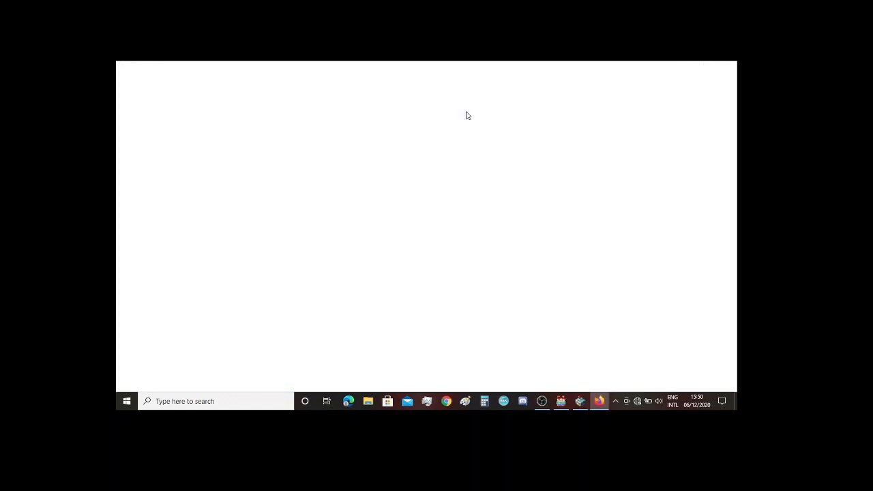
{"action": "left_click", "coordinate": [727, 97]}
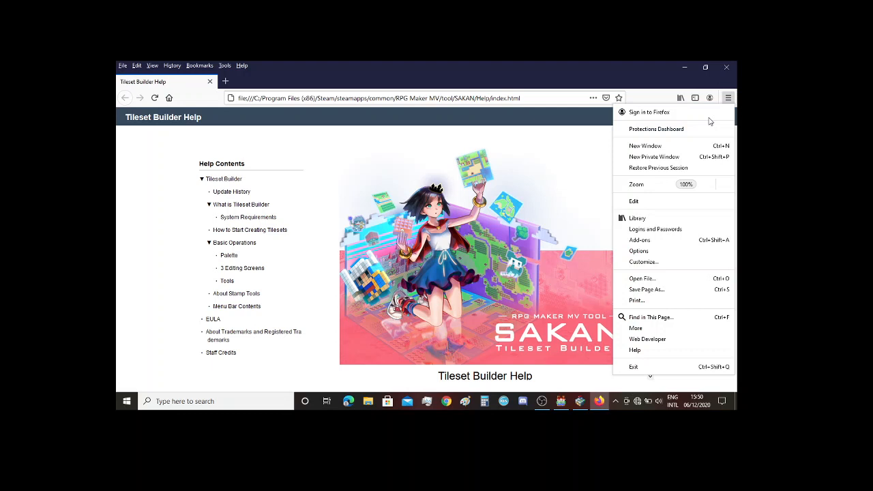
{"action": "left_click", "coordinate": [657, 170]}
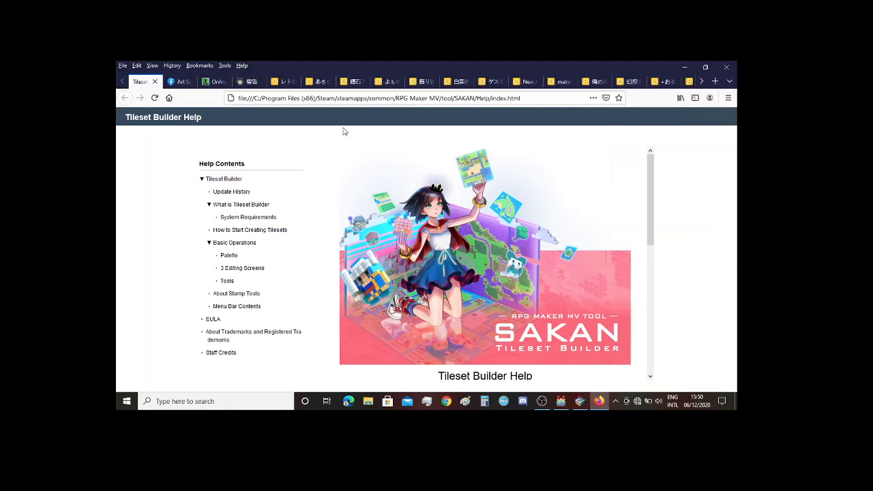
{"action": "left_click", "coordinate": [155, 82]}
{"action": "left_click", "coordinate": [735, 66]}
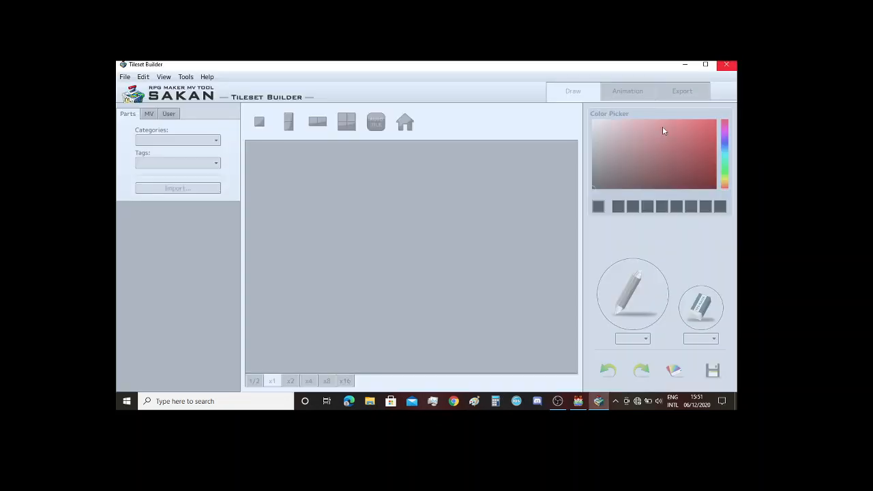
Step: Open the MV project from the AJourneyThroughConsciousnessDemo - MODERN folder in the Tileset Builder
{"action": "left_click", "coordinate": [123, 78]}
{"action": "left_click", "coordinate": [133, 89]}
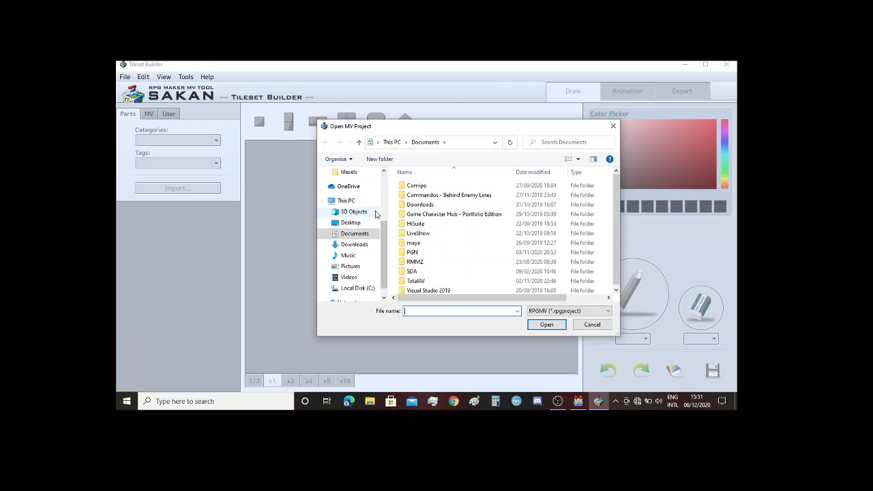
{"action": "scroll", "coordinate": [368, 215], "scroll_direction": "up", "scroll_amount": 2}
{"action": "scroll", "coordinate": [372, 240], "scroll_direction": "down", "scroll_amount": 1}
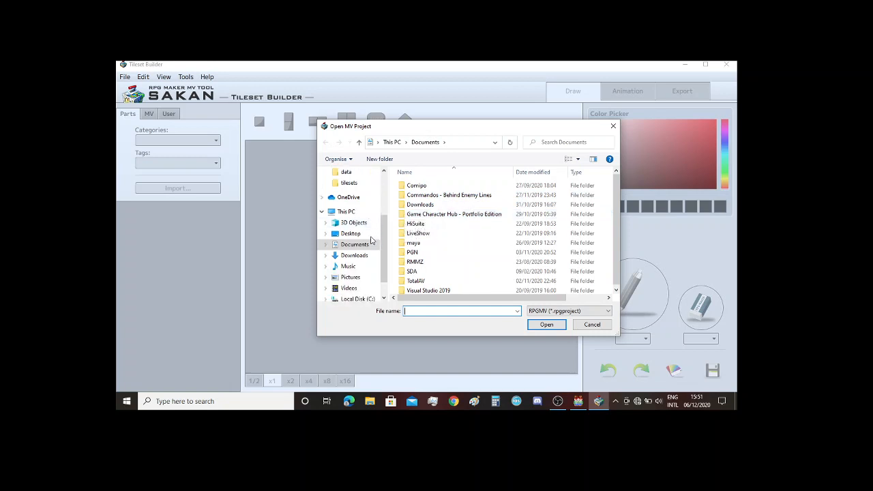
{"action": "scroll", "coordinate": [372, 238], "scroll_direction": "down", "scroll_amount": 1}
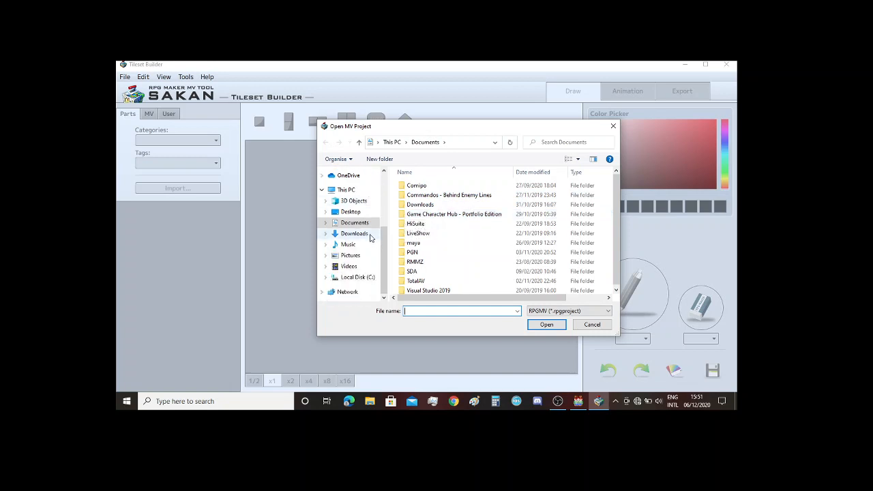
{"action": "scroll", "coordinate": [371, 231], "scroll_direction": "up", "scroll_amount": 3}
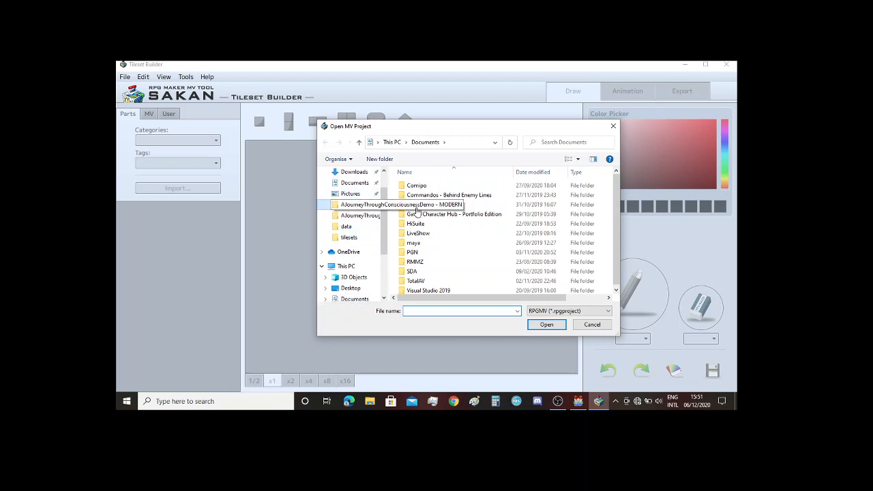
{"action": "left_click", "coordinate": [360, 205]}
{"action": "double_click", "coordinate": [480, 267]}
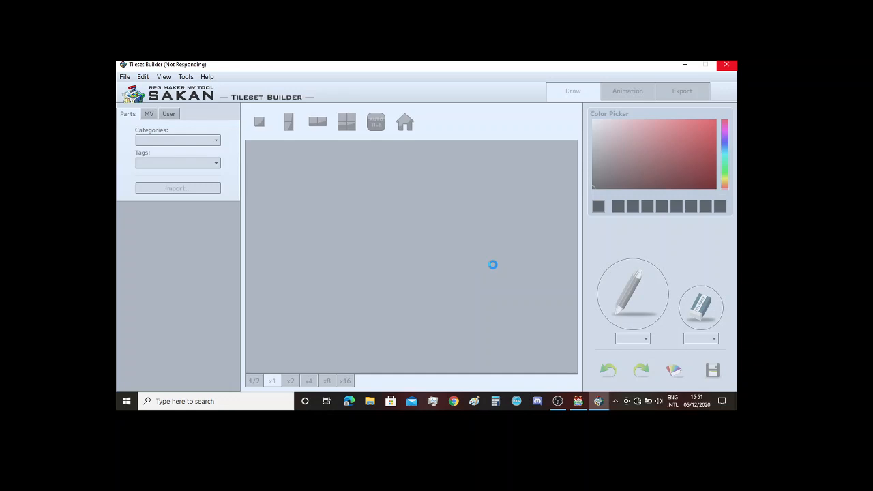
Step: Switch to RPG Maker MV, set the map editor to event mode, and return to the Tileset Builder
{"action": "left_click", "coordinate": [578, 401]}
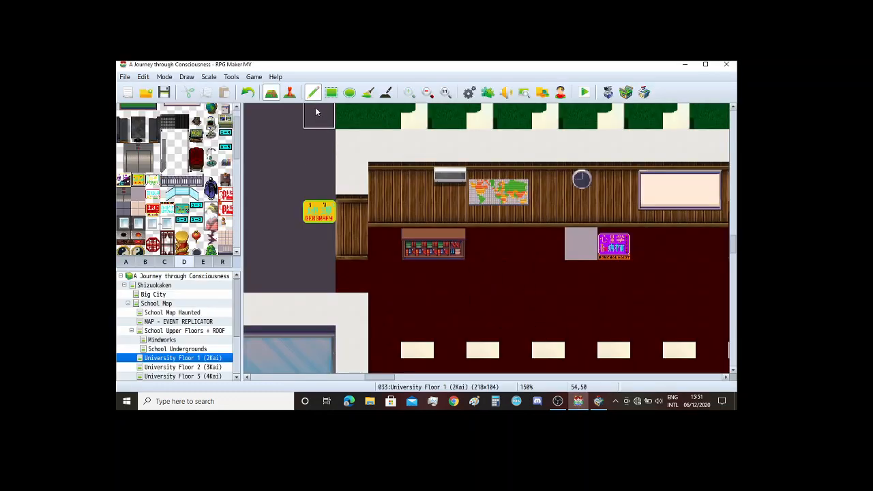
{"action": "left_click", "coordinate": [289, 92]}
{"action": "left_click", "coordinate": [598, 401]}
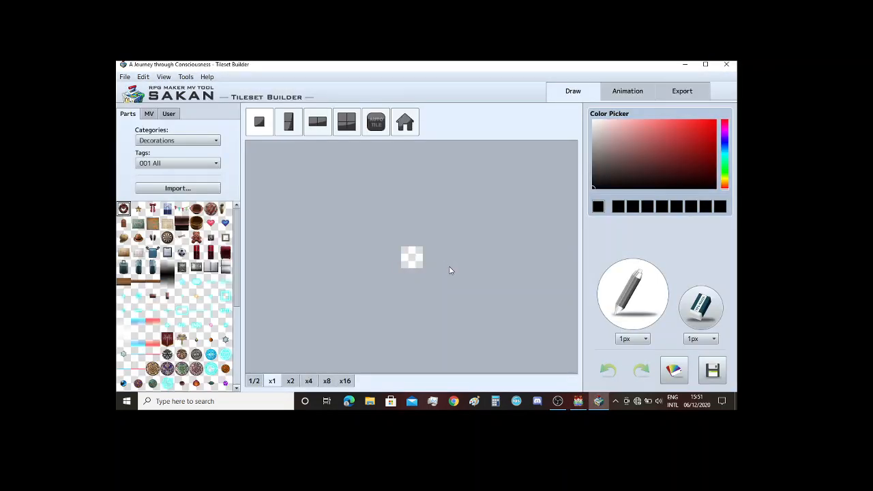
Step: Load the yellow geography sign tile from the D set of 0013 NEW_SCHOOL LAYOUT onto the drawing canvas at x16 zoom
{"action": "left_click", "coordinate": [149, 114]}
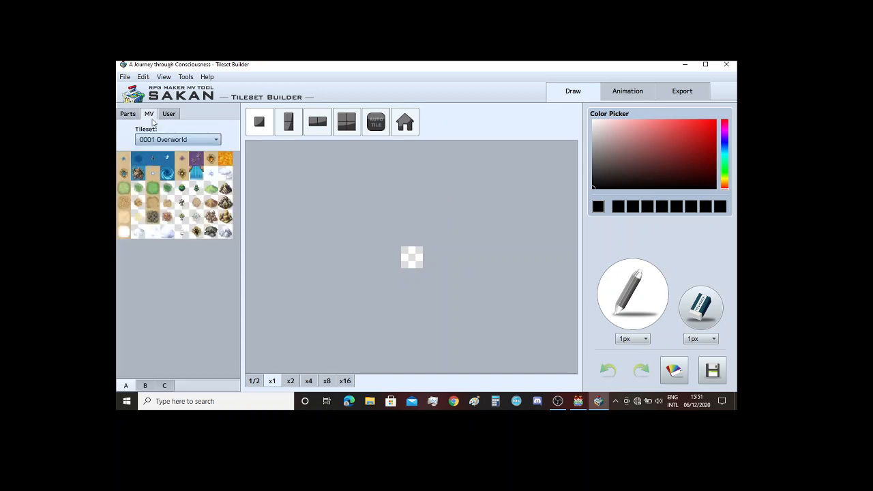
{"action": "left_click", "coordinate": [578, 401]}
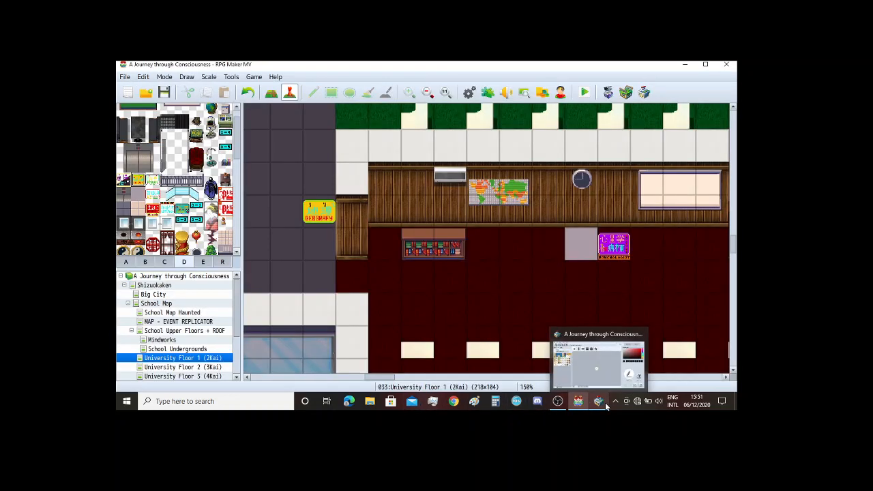
{"action": "left_click", "coordinate": [605, 403]}
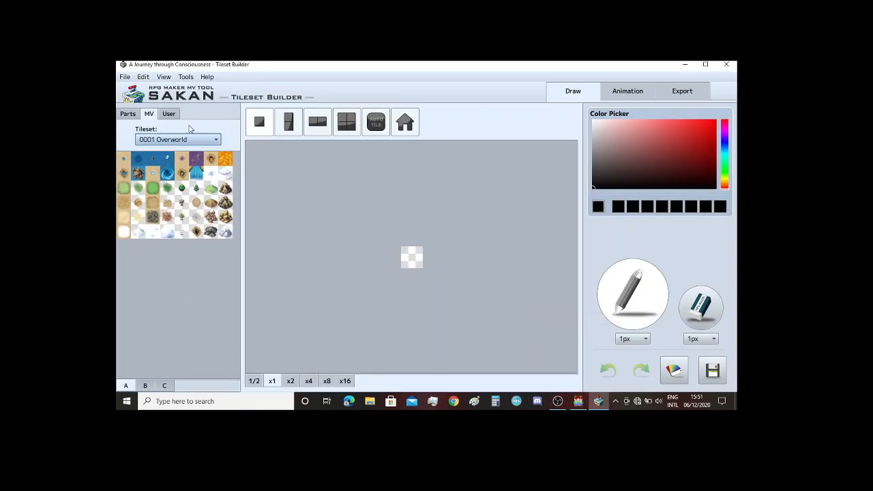
{"action": "left_click", "coordinate": [203, 140]}
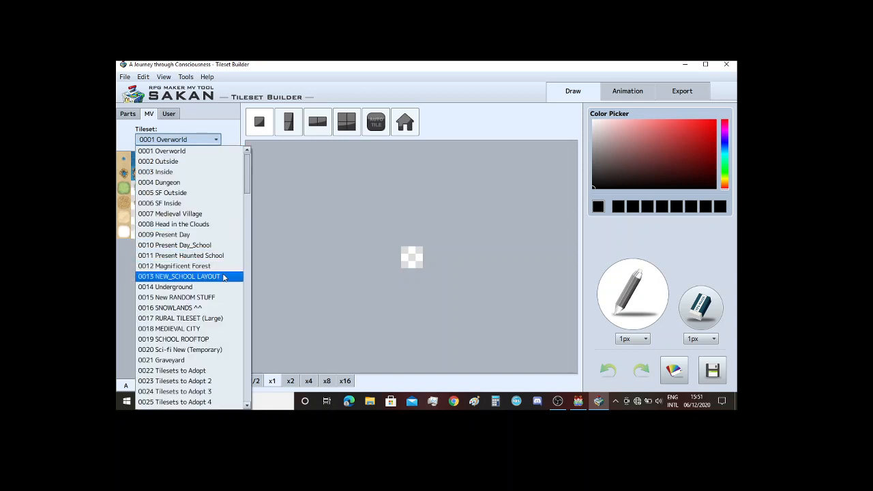
{"action": "left_click", "coordinate": [223, 277]}
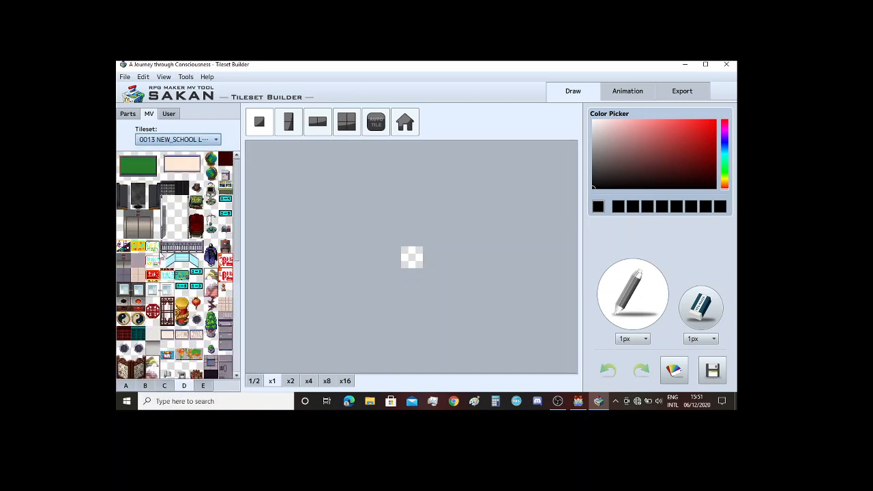
{"action": "left_click", "coordinate": [139, 248]}
{"action": "left_click", "coordinate": [345, 381]}
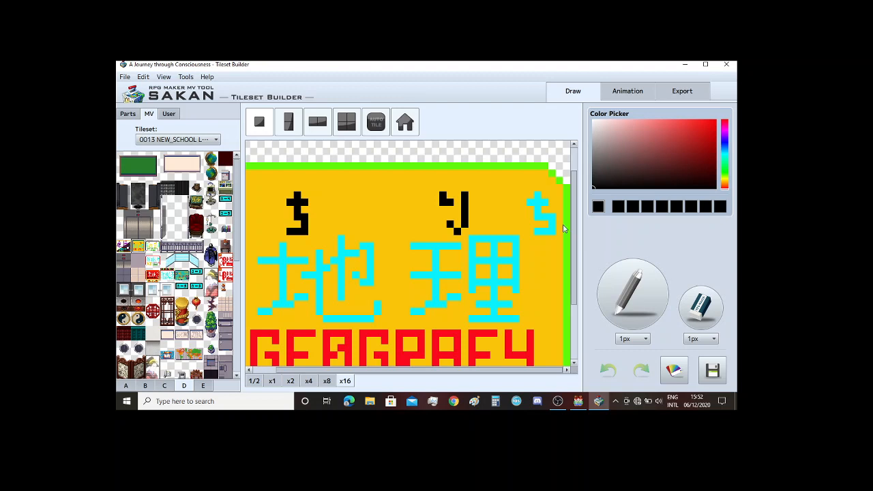
Step: Paint over the stray cyan character near the sign's upper right corner with the sampled yellow background colour, and add the tile to the user tiles
{"action": "scroll", "coordinate": [559, 219], "scroll_direction": "down", "scroll_amount": 1}
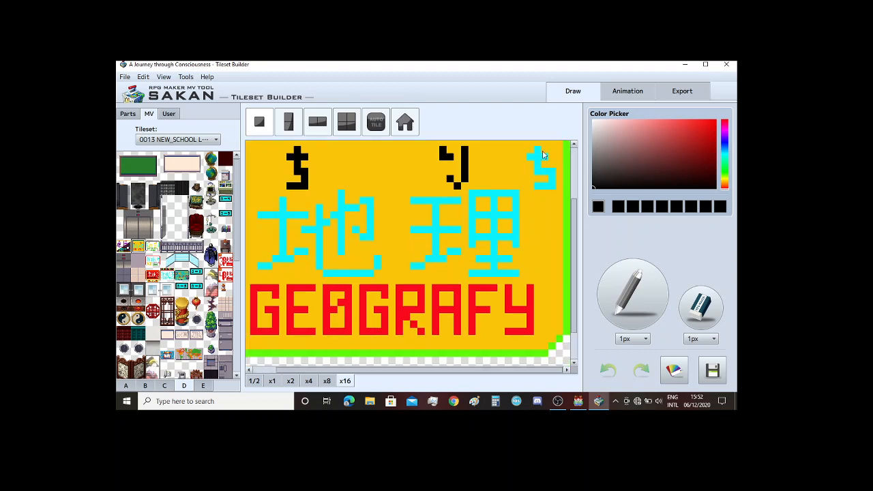
{"action": "scroll", "coordinate": [545, 170], "scroll_direction": "up", "scroll_amount": 1}
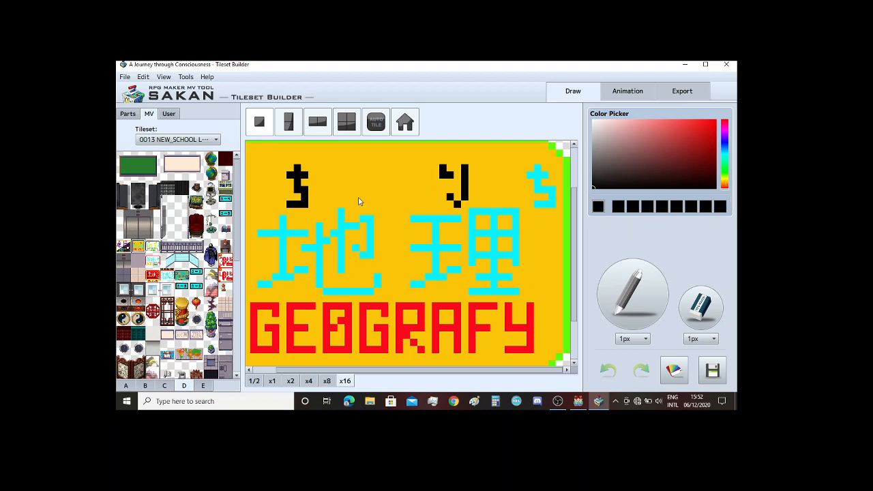
{"action": "left_click", "coordinate": [725, 181]}
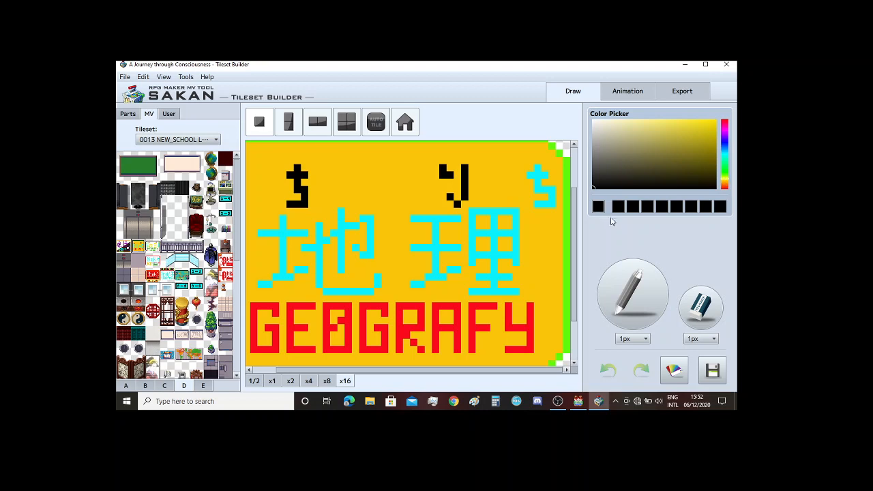
{"action": "left_click", "coordinate": [623, 267]}
{"action": "left_click", "coordinate": [140, 247]}
{"action": "left_click", "coordinate": [371, 218]}
{"action": "left_click", "coordinate": [634, 296]}
{"action": "right_click", "coordinate": [544, 216]}
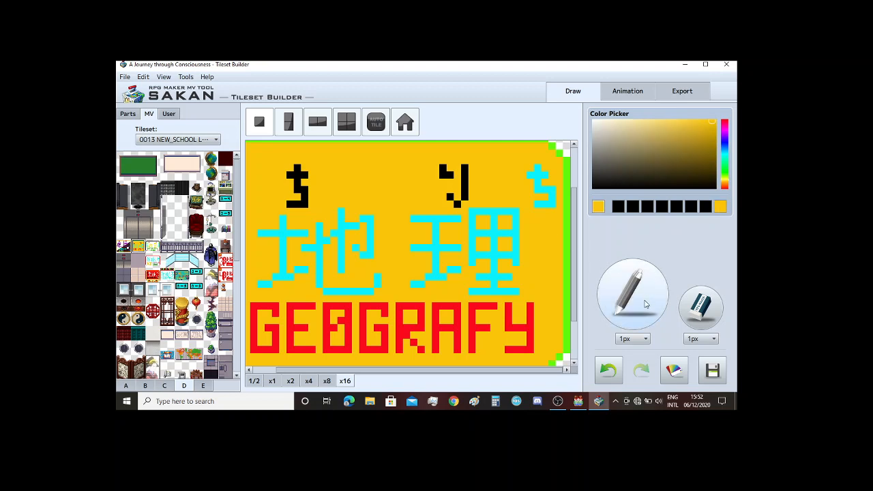
{"action": "mouse_move", "coordinate": [530, 188]}
{"action": "left_mouse_down"}
{"action": "mouse_move", "coordinate": [537, 171]}
{"action": "mouse_move", "coordinate": [551, 200]}
{"action": "mouse_move", "coordinate": [537, 200]}
{"action": "mouse_move", "coordinate": [551, 191]}
{"action": "left_mouse_up"}
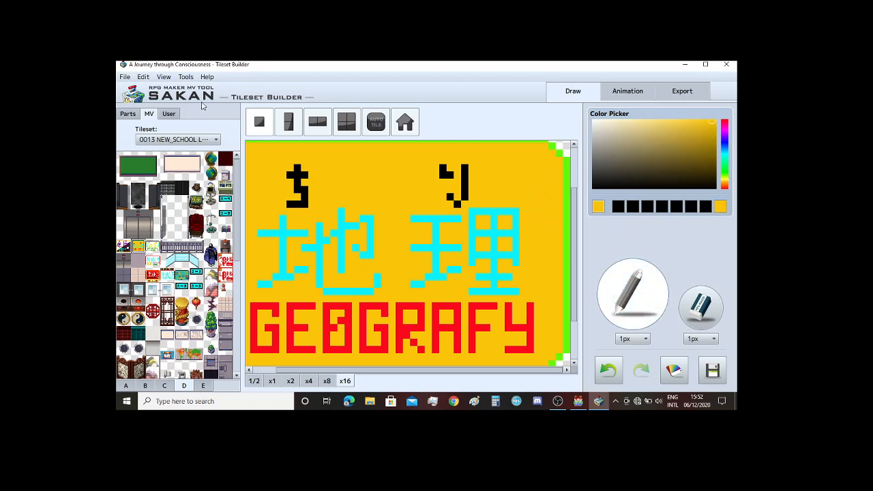
{"action": "left_click", "coordinate": [168, 114]}
{"action": "left_click", "coordinate": [147, 130]}
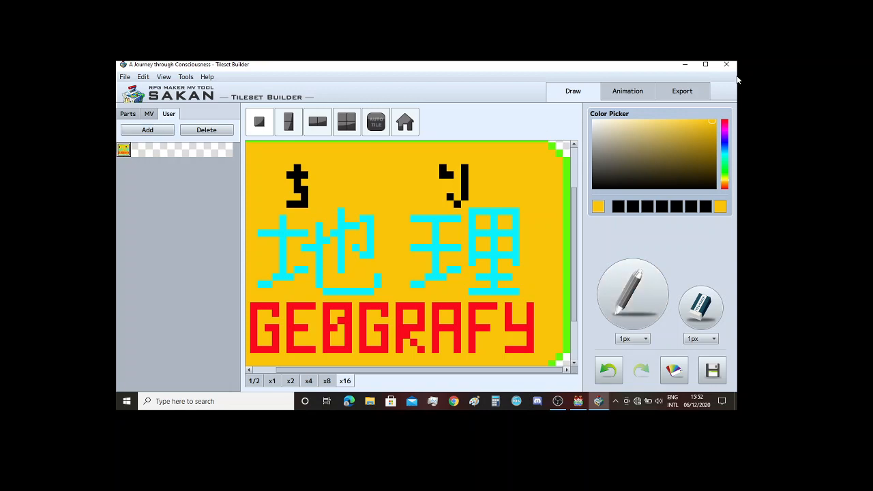
Step: Set up the export of VisuStella_Interior_D_mod from 0013 NEW_SCHOOL LAYOUT and place the corrected user tile over the old geography sign
{"action": "left_click", "coordinate": [699, 94]}
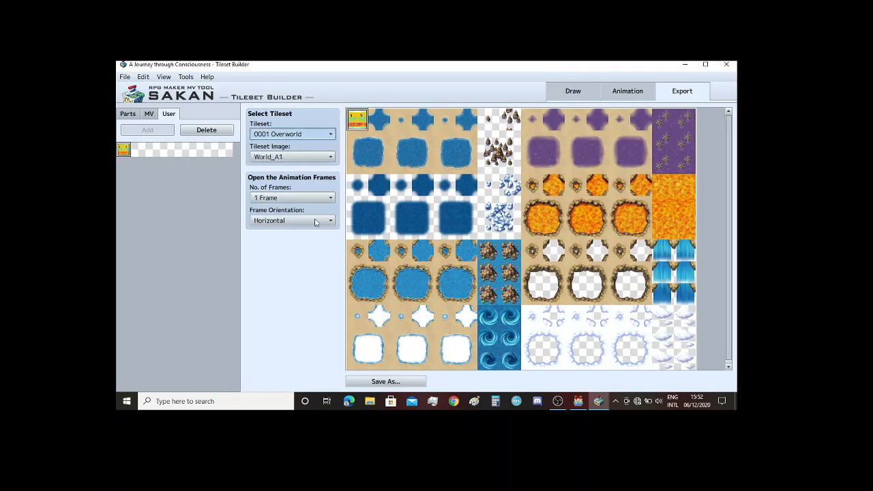
{"action": "left_click", "coordinate": [330, 134]}
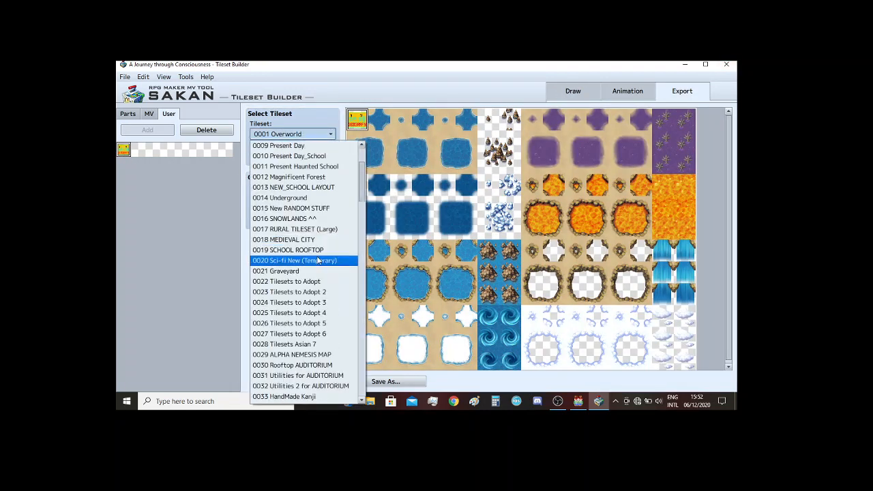
{"action": "left_click", "coordinate": [317, 187]}
{"action": "left_click", "coordinate": [307, 158]}
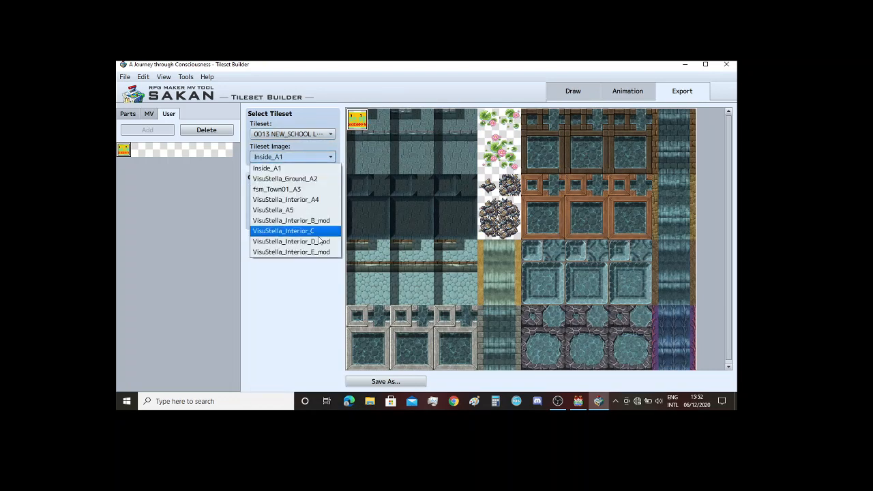
{"action": "left_click", "coordinate": [318, 241]}
{"action": "left_click", "coordinate": [384, 255]}
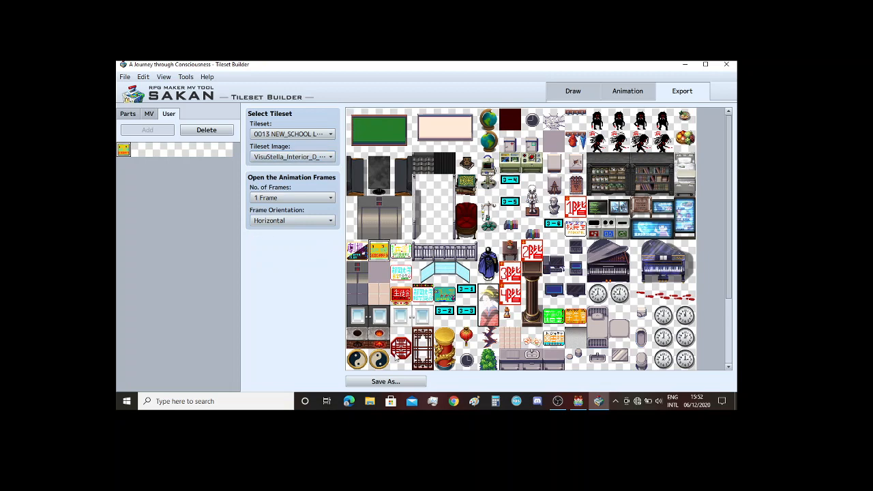
Step: Save the edited tileset image as VisuStella_Interior_D_mod.png in the project's img/tilesets folder, replacing the existing file
{"action": "left_click", "coordinate": [386, 381]}
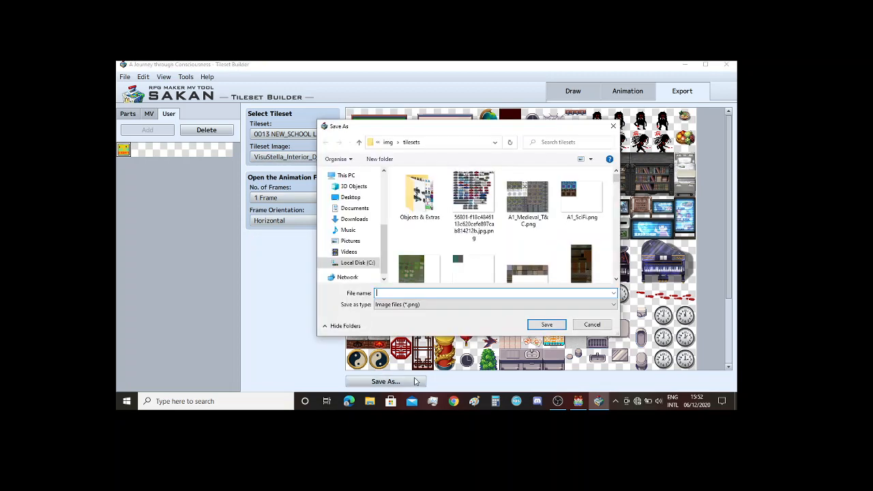
{"action": "type", "text": "Visustella"}
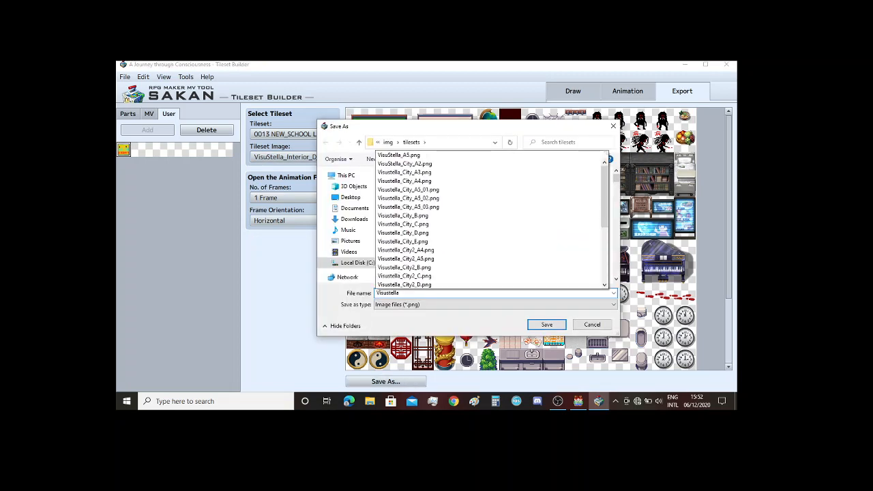
{"action": "type", "text": "_Interior"}
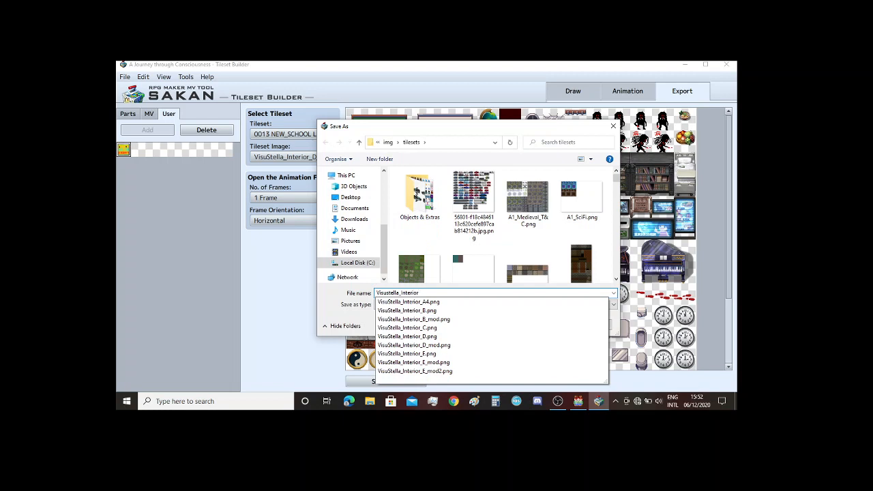
{"action": "type", "text": "_D"}
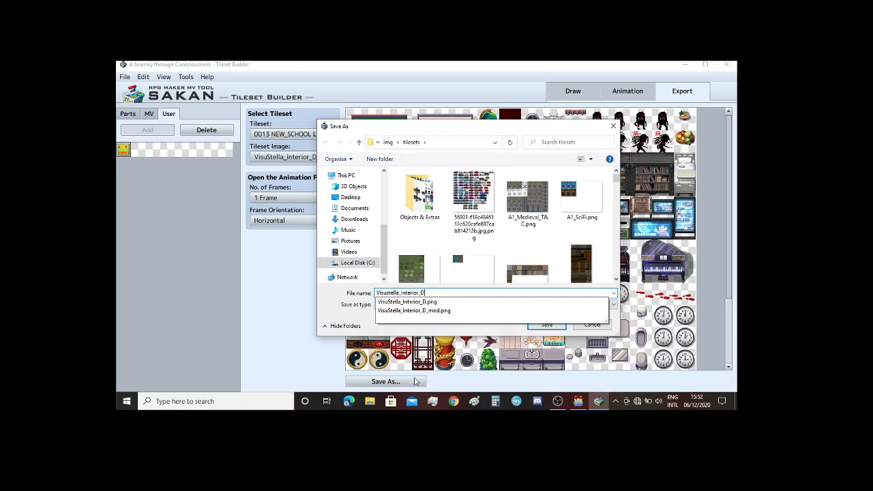
{"action": "left_click", "coordinate": [463, 310]}
{"action": "left_click", "coordinate": [544, 324]}
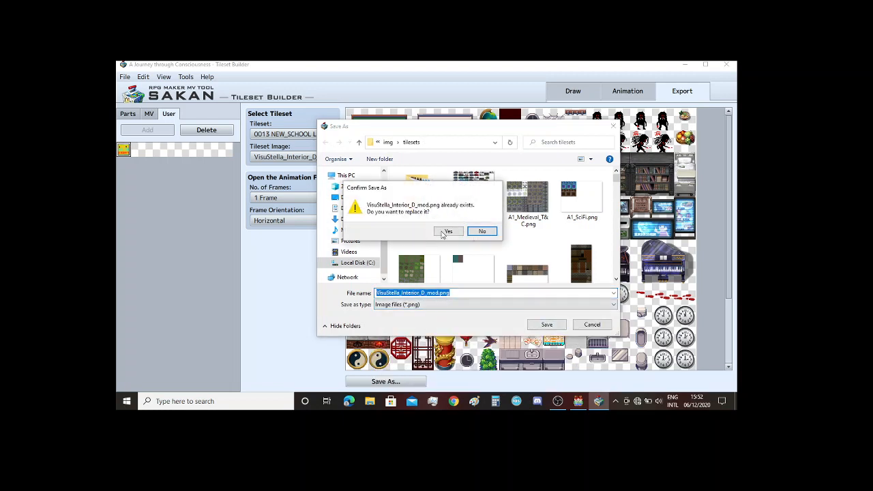
{"action": "left_click", "coordinate": [445, 232]}
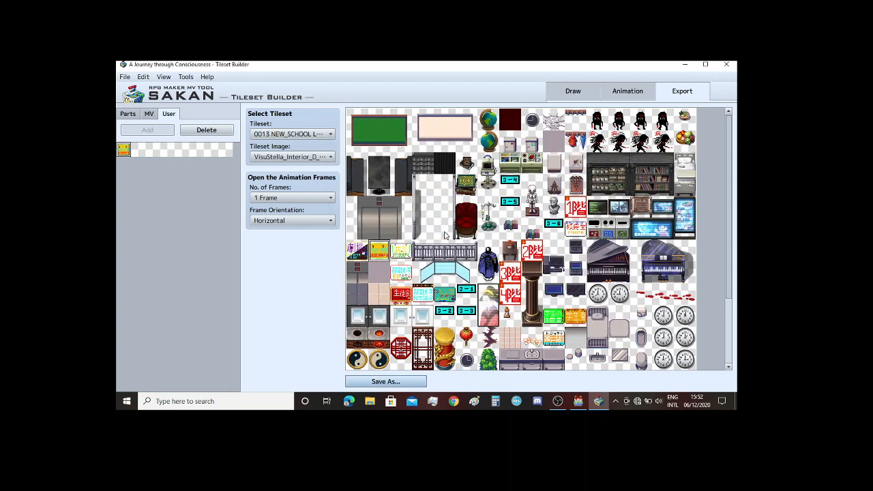
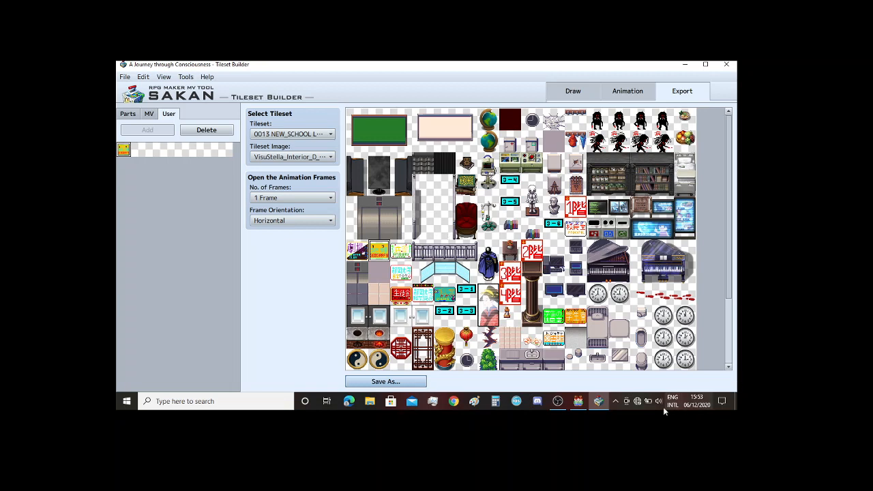
Step: Connect the computer to the HUAWEI Mate 10 lite Wi-Fi network
{"action": "left_click", "coordinate": [639, 402]}
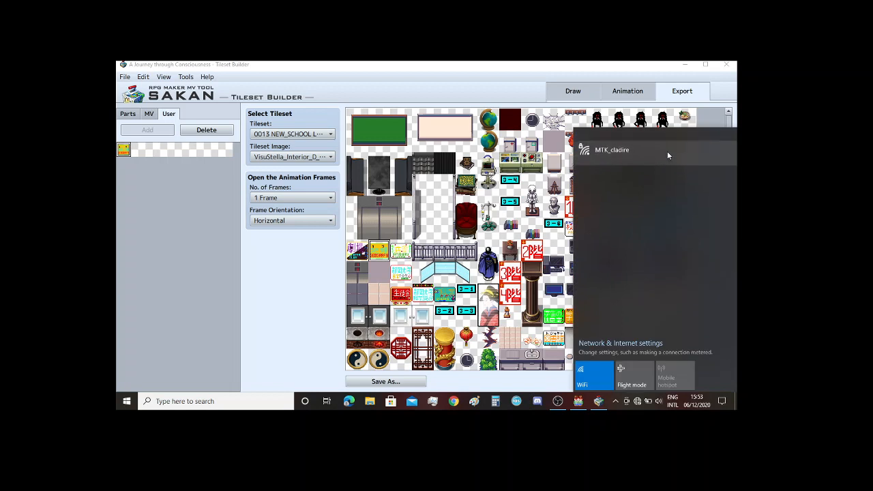
{"action": "left_click", "coordinate": [666, 146]}
{"action": "left_click", "coordinate": [696, 183]}
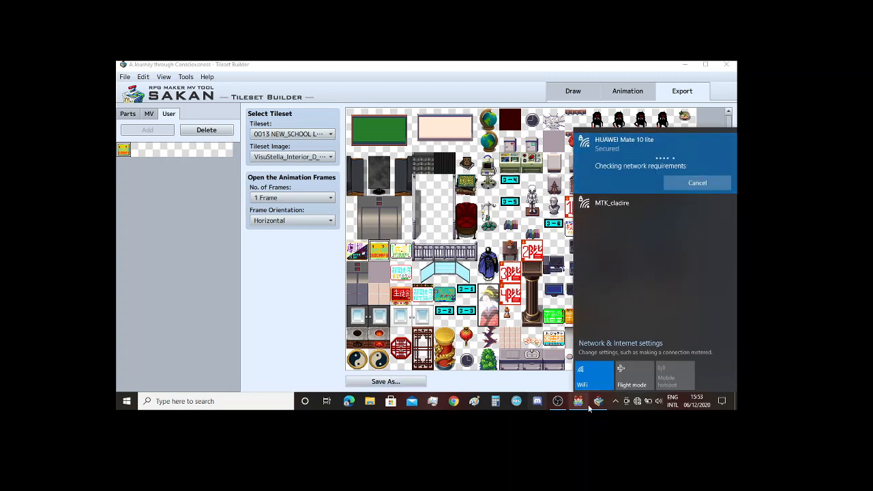
Step: Switch to Microsoft Edge and search the web for "cafeteria location vocabulary words"
{"action": "left_click", "coordinate": [354, 405]}
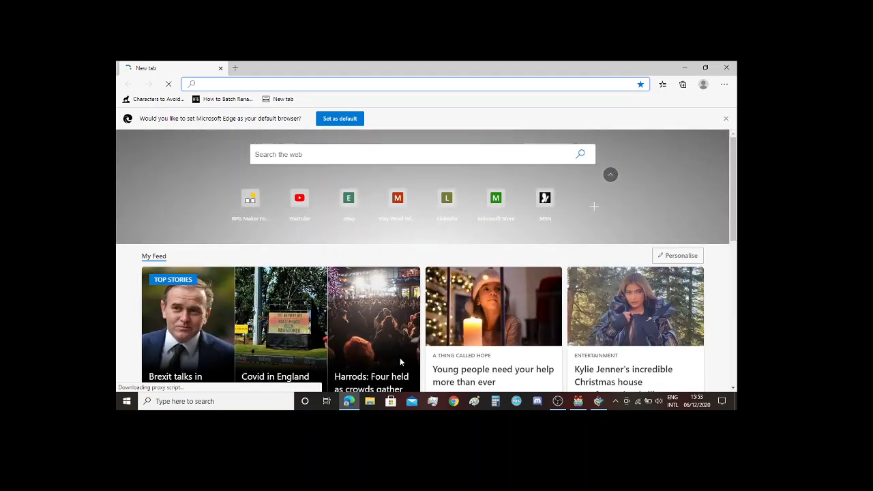
{"action": "type", "text": "places"}
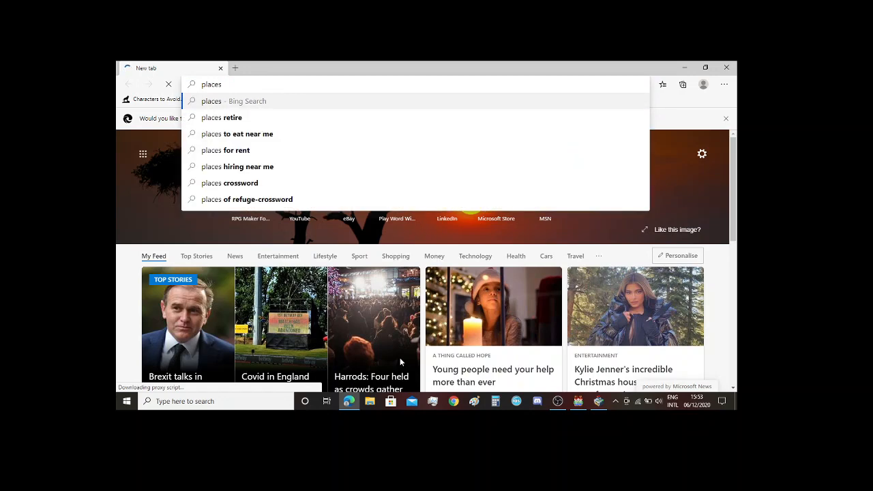
{"action": "key", "text": "ctrl+a"}
{"action": "key", "text": "BackSpace"}
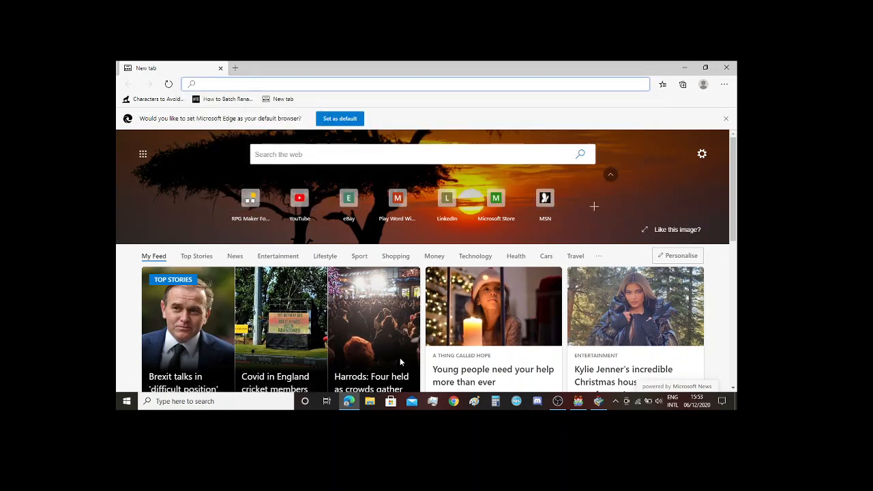
{"action": "type", "text": "cafeteria location"}
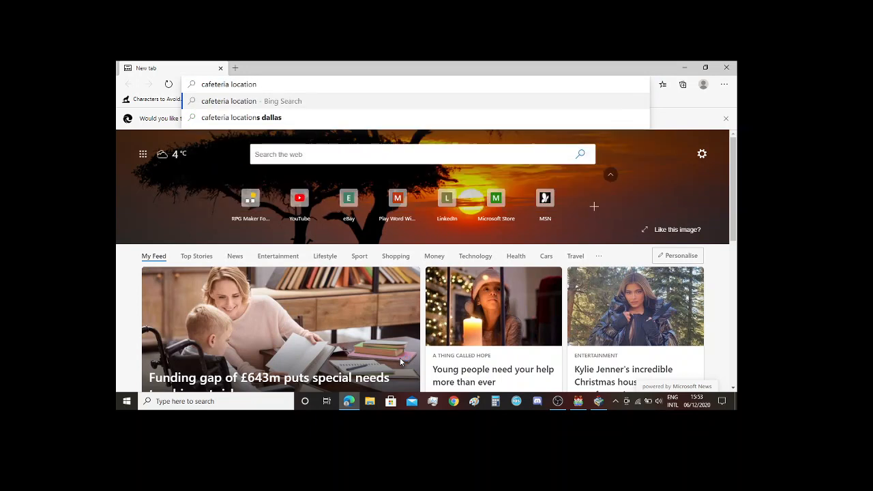
{"action": "type", "text": " words"}
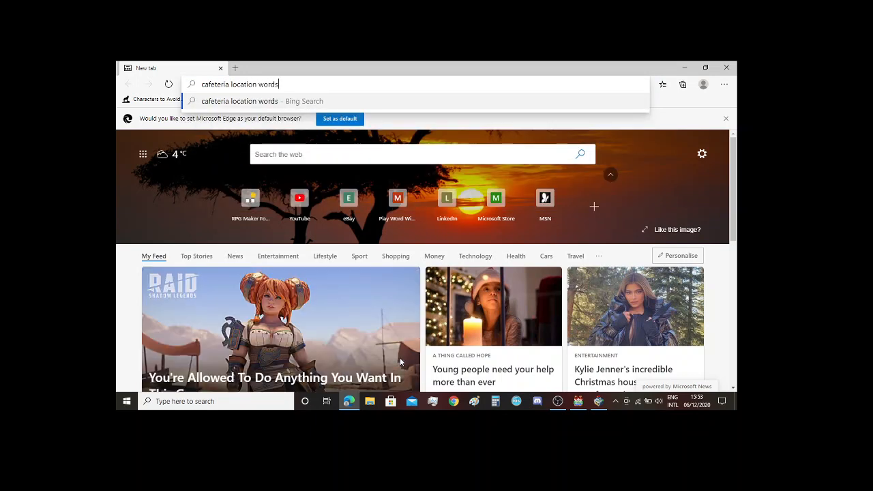
{"action": "type", "text": "vocabulary"}
{"action": "key", "text": "Return"}
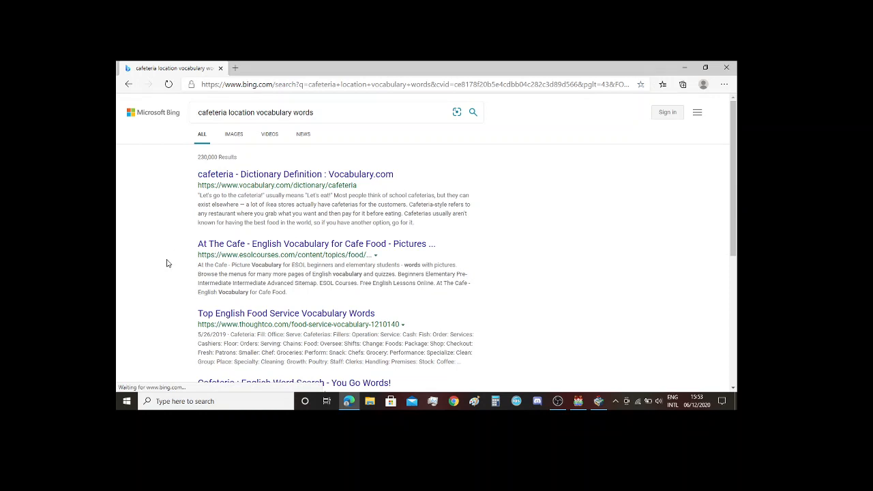
Step: Replace the web search query with "thesaurus" and run the search
{"action": "triple_click", "coordinate": [167, 263]}
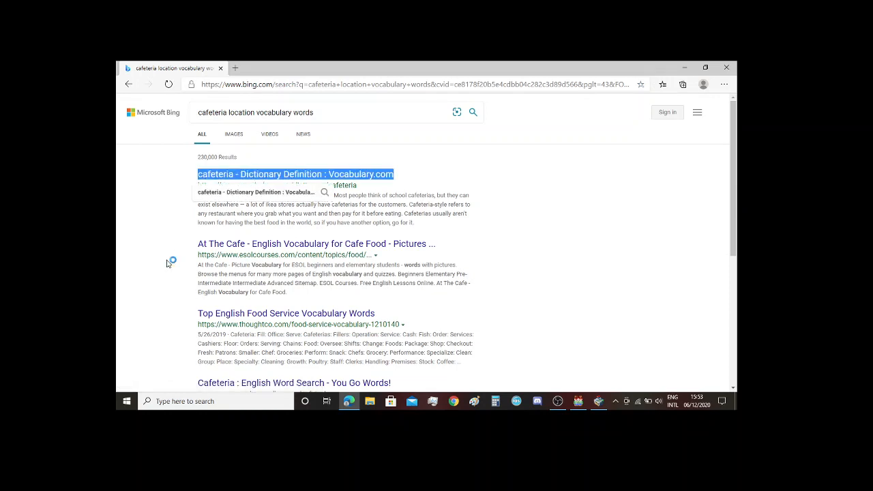
{"action": "triple_click", "coordinate": [167, 264]}
{"action": "left_click", "coordinate": [169, 265]}
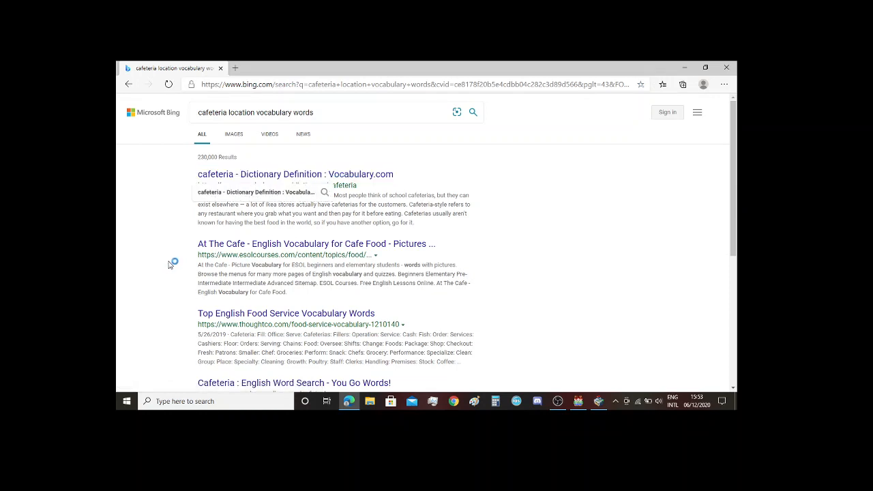
{"action": "left_click_drag", "start_coordinate": [311, 112], "coordinate": [123, 118]}
{"action": "type", "text": "the"}
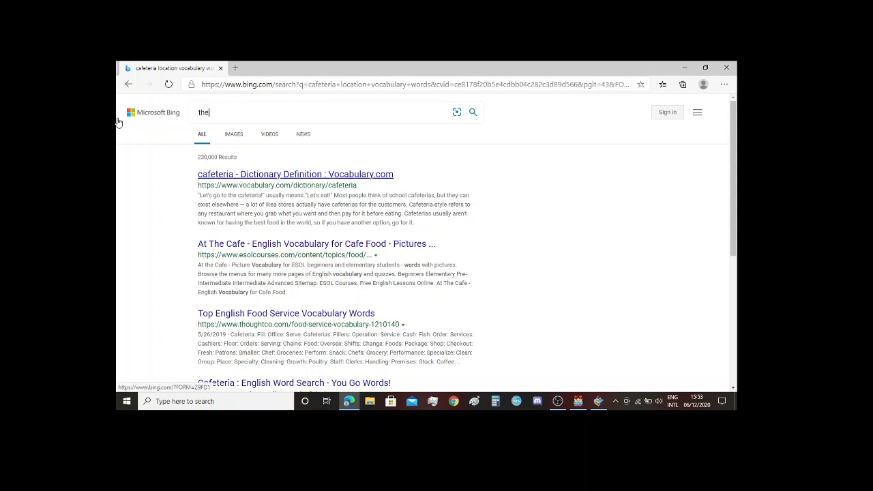
{"action": "type", "text": "sauru"}
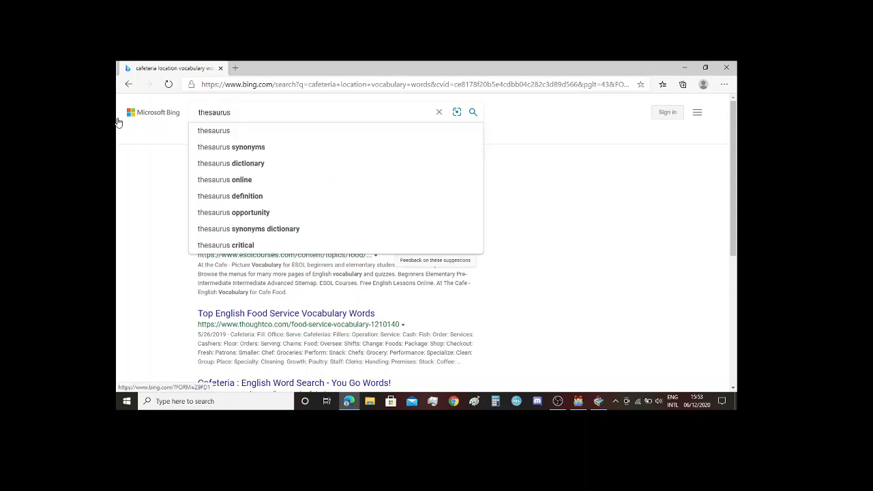
{"action": "type", "text": "s"}
{"action": "key", "text": "Return"}
Step: Search the web for "word hippo" and open the WordHippo site with its English-to-Japanese translator
{"action": "left_click", "coordinate": [226, 113]}
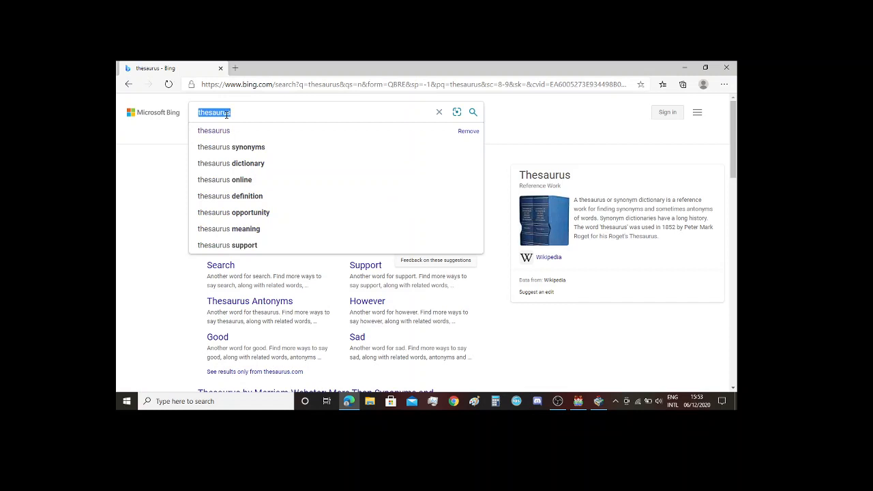
{"action": "type", "text": "word hippo"}
{"action": "key", "text": "Return"}
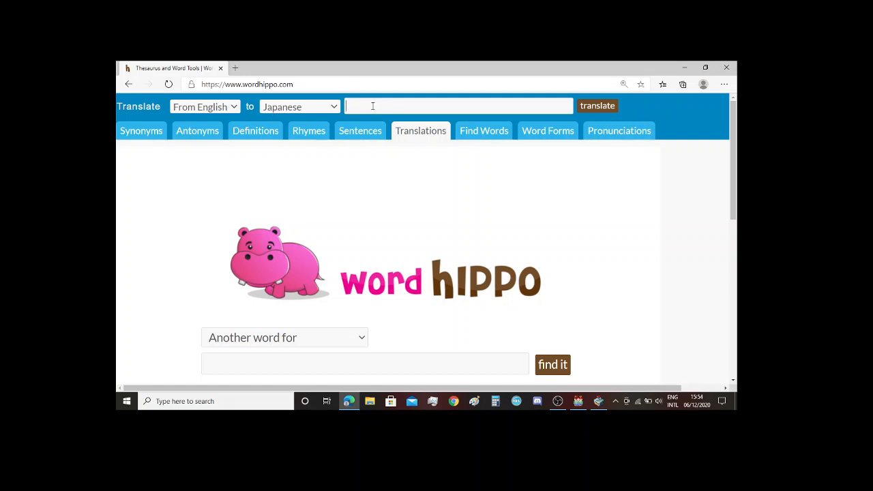
Step: Translate "order" from English to Japanese on WordHippo and look through the list of alternative Japanese words
{"action": "type", "text": "rder"}
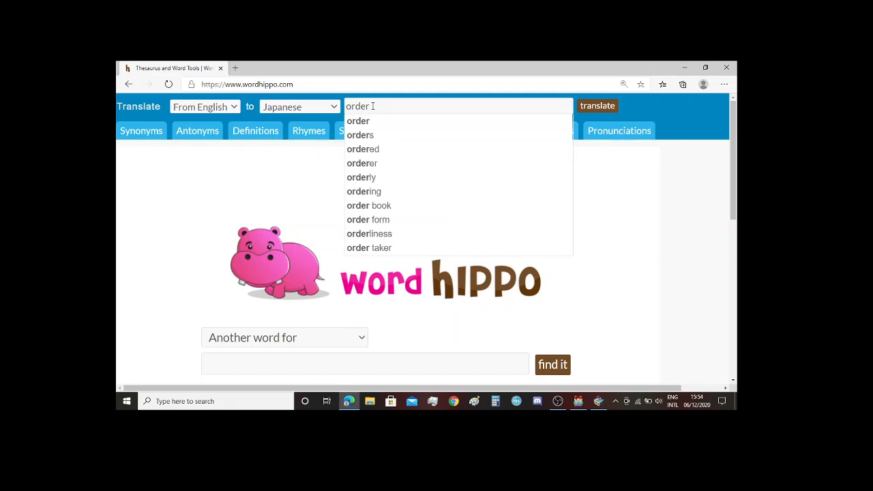
{"action": "key", "text": "Return"}
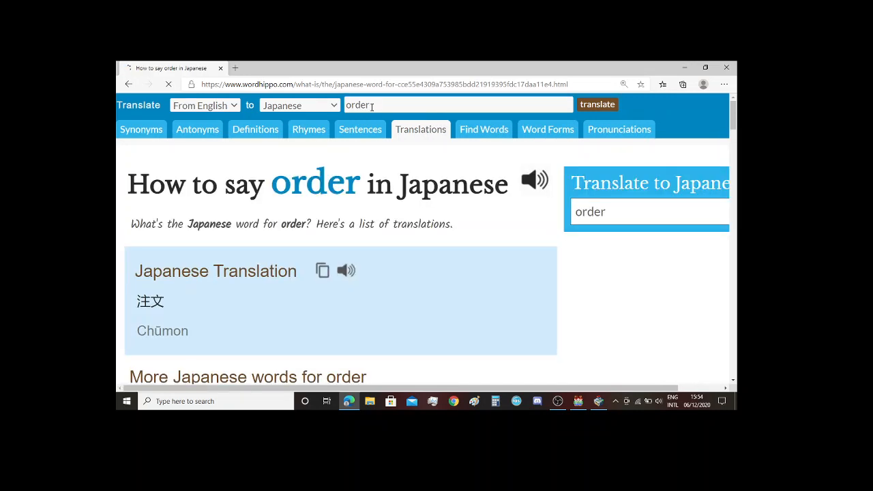
{"action": "scroll", "coordinate": [276, 205], "scroll_direction": "down", "scroll_amount": 3}
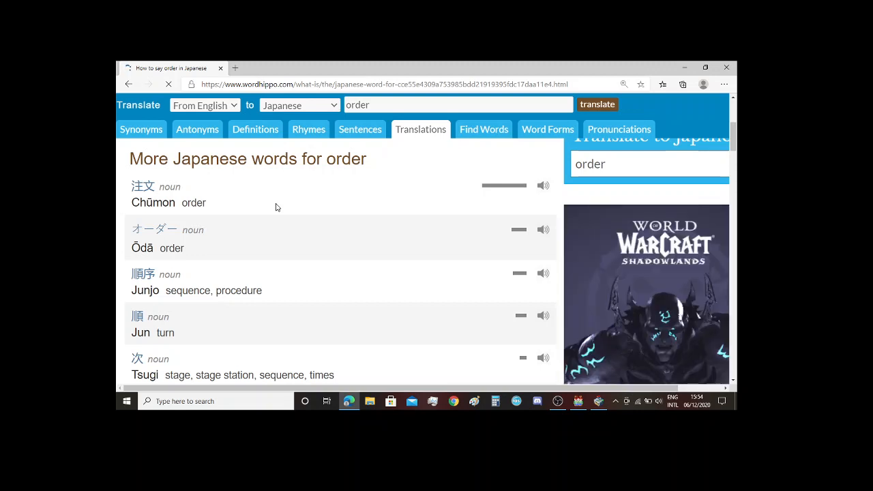
{"action": "scroll", "coordinate": [277, 206], "scroll_direction": "down", "scroll_amount": 1}
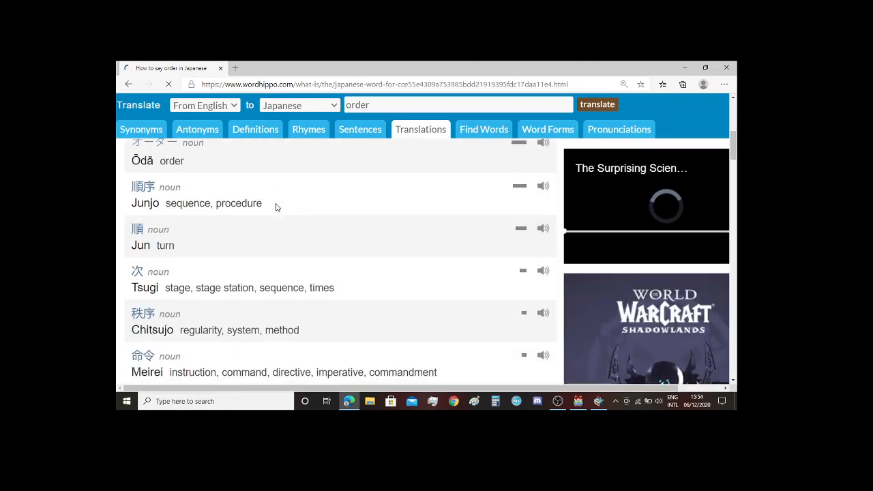
{"action": "scroll", "coordinate": [285, 270], "scroll_direction": "down", "scroll_amount": 1}
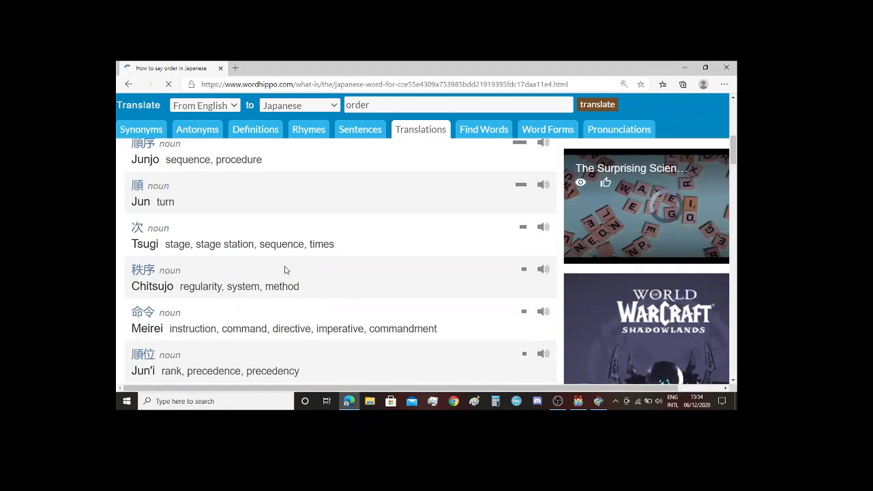
{"action": "scroll", "coordinate": [285, 270], "scroll_direction": "down", "scroll_amount": 1}
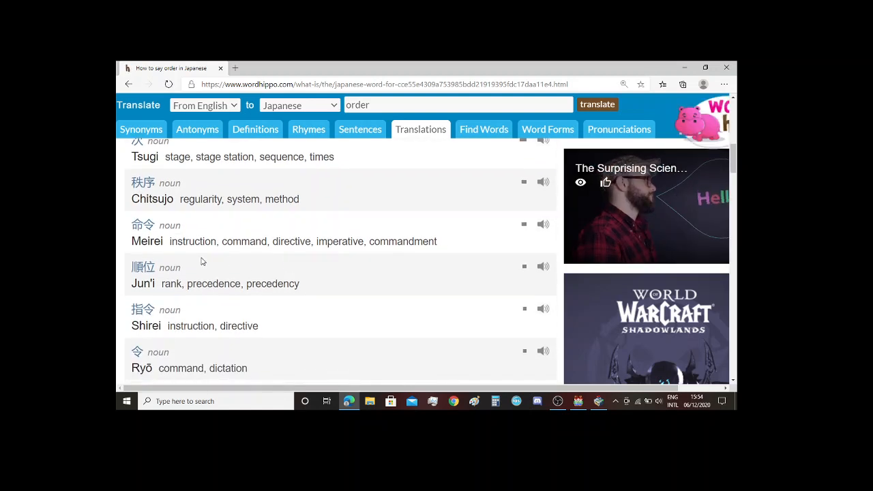
Step: Search the web for "how do you say order food in japanese" in a new browser tab
{"action": "left_click", "coordinate": [235, 67]}
{"action": "type", "text": "ho"}
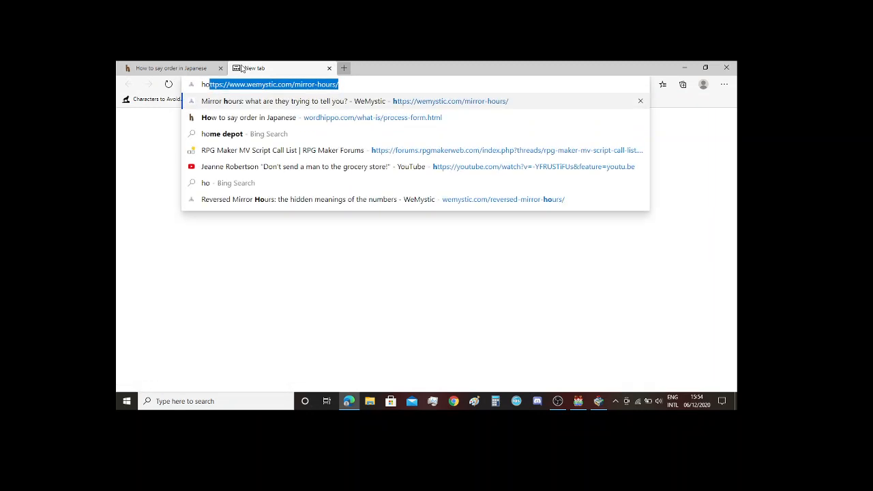
{"action": "type", "text": "w do you say order"}
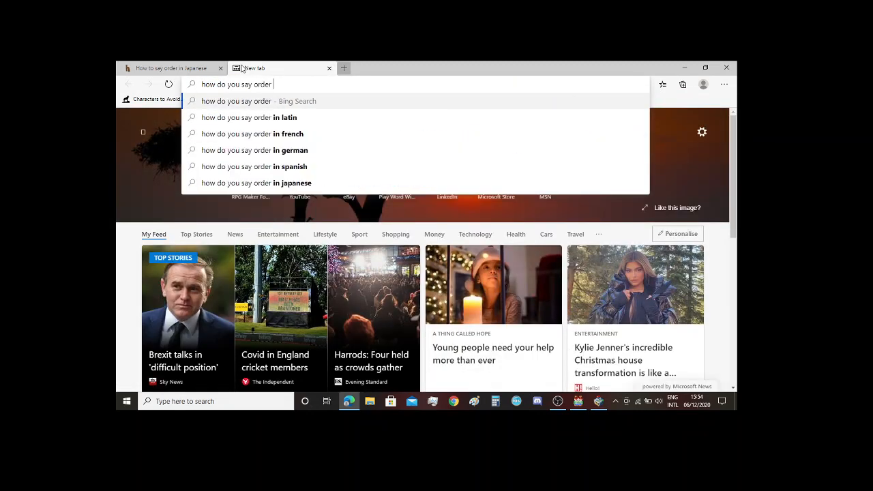
{"action": "type", "text": " food in ja"}
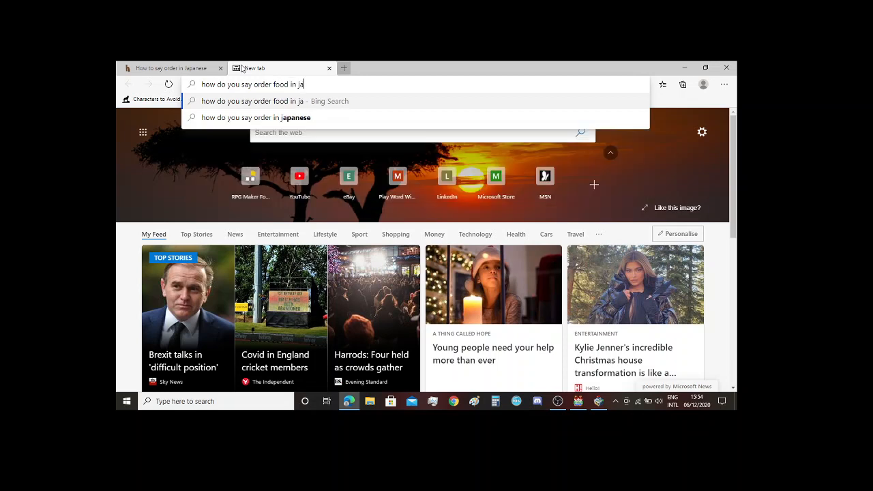
{"action": "type", "text": "panese"}
{"action": "key", "text": "Return"}
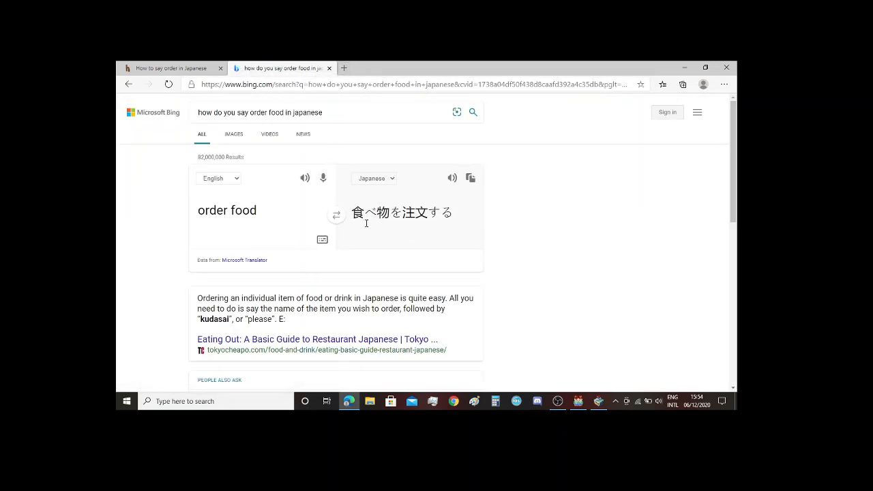
Step: Examine the Japanese translation of "order food" and read the answers on mastering ordering food and how to order in Japanese
{"action": "scroll", "coordinate": [385, 224], "scroll_direction": "down", "scroll_amount": 1}
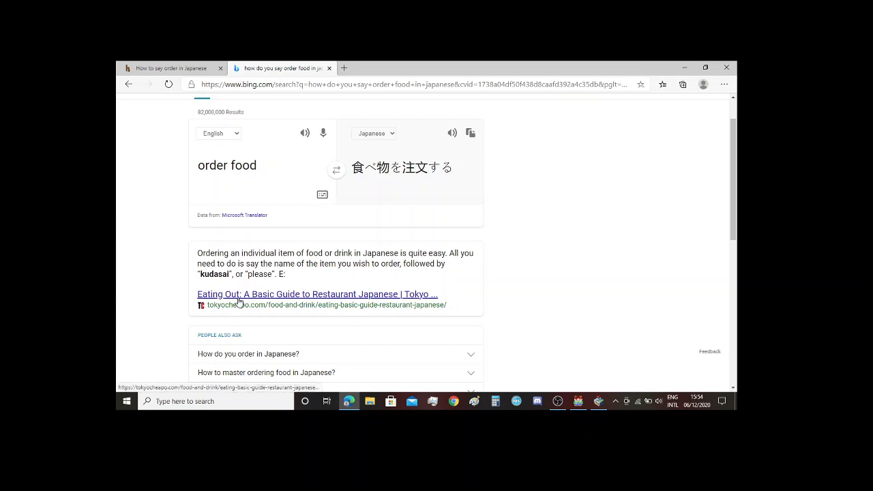
{"action": "scroll", "coordinate": [249, 298], "scroll_direction": "down", "scroll_amount": 1}
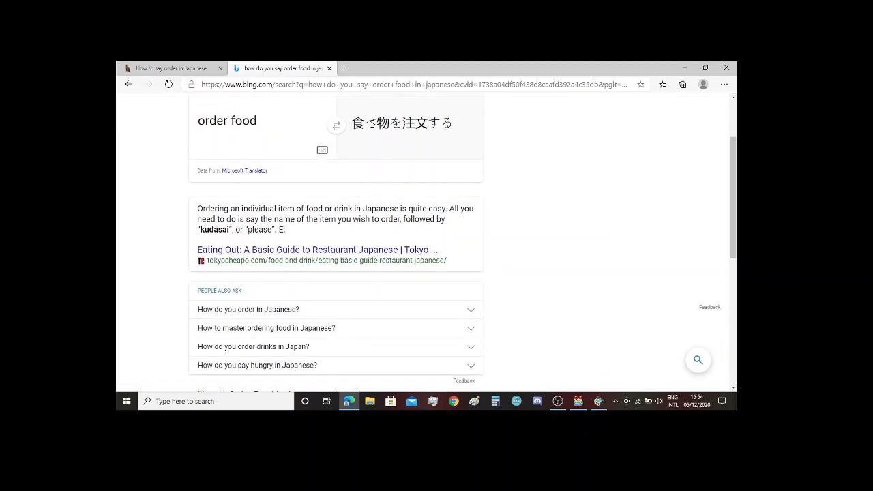
{"action": "left_click_drag", "start_coordinate": [351, 123], "coordinate": [390, 123]}
{"action": "scroll", "coordinate": [411, 146], "scroll_direction": "up", "scroll_amount": 1}
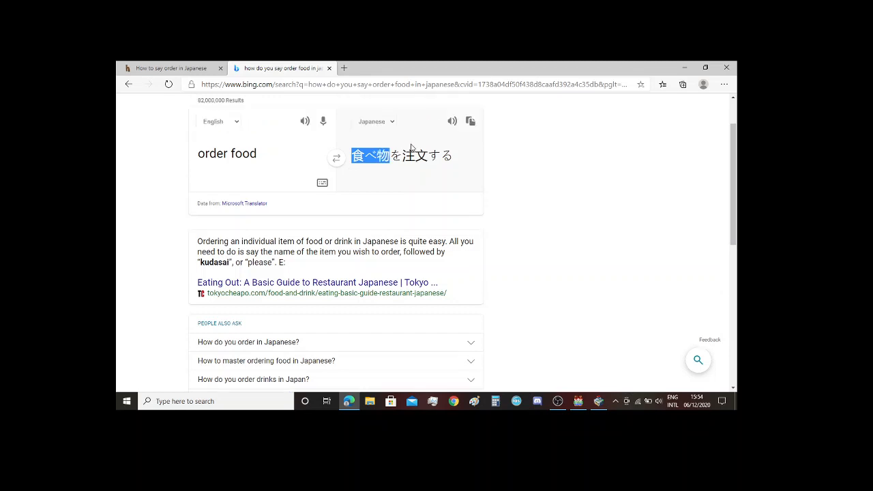
{"action": "left_click", "coordinate": [418, 182]}
{"action": "left_click_drag", "start_coordinate": [403, 167], "coordinate": [428, 167]}
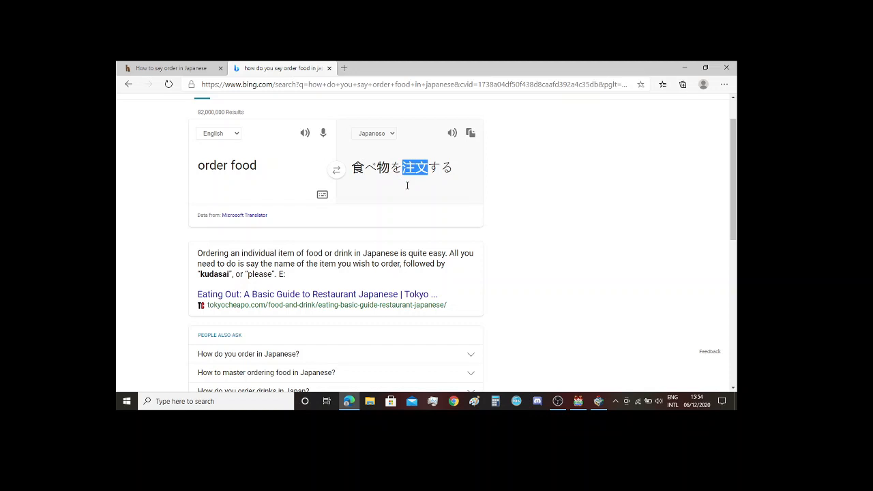
{"action": "scroll", "coordinate": [407, 183], "scroll_direction": "down", "scroll_amount": 2}
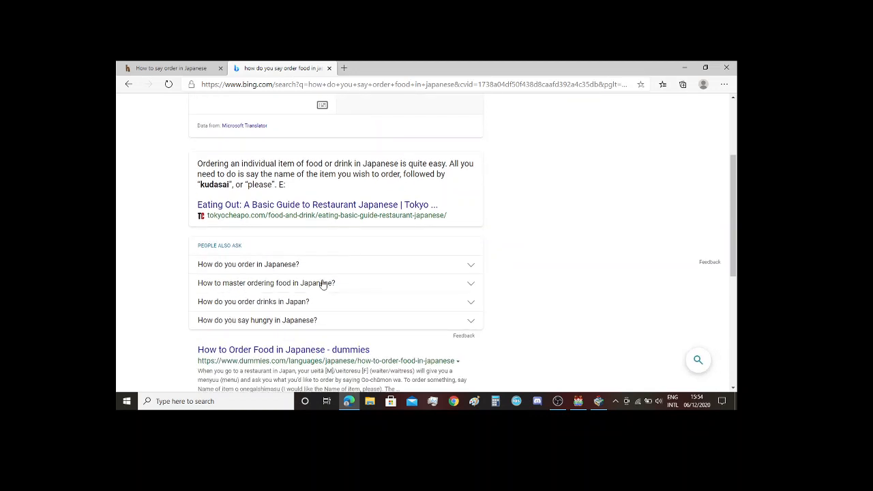
{"action": "left_click", "coordinate": [324, 283]}
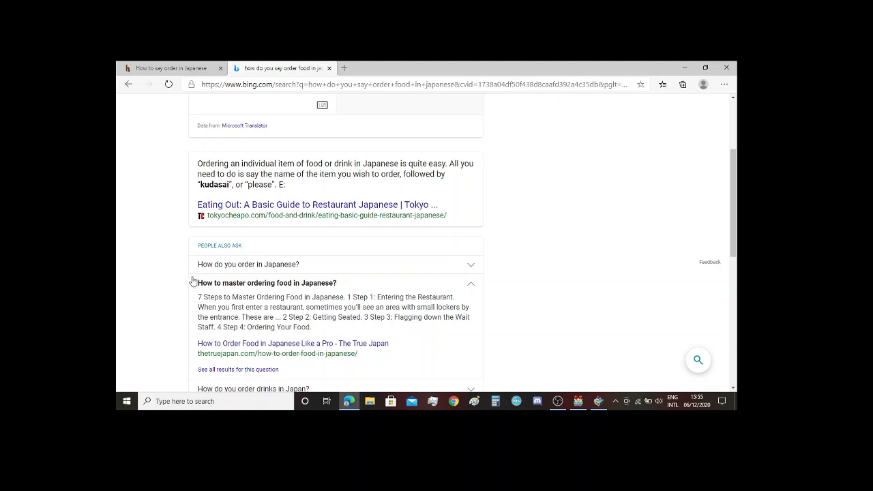
{"action": "left_click", "coordinate": [210, 266]}
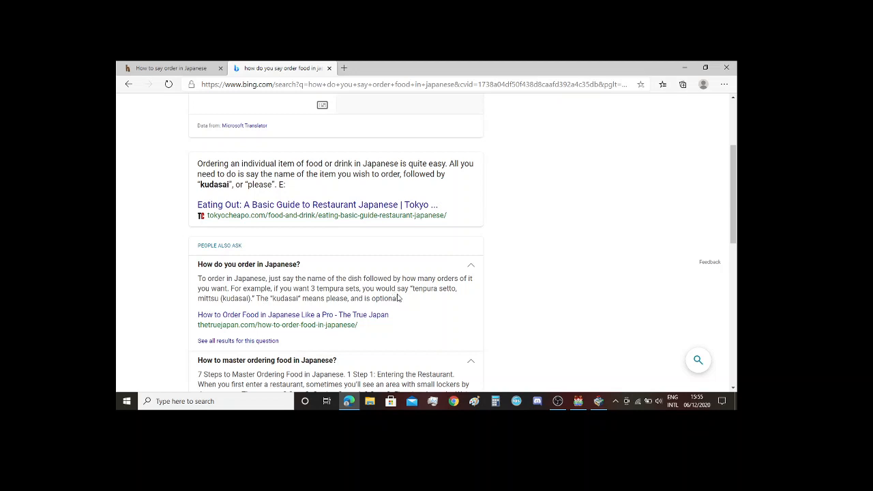
{"action": "scroll", "coordinate": [404, 301], "scroll_direction": "up", "scroll_amount": 3}
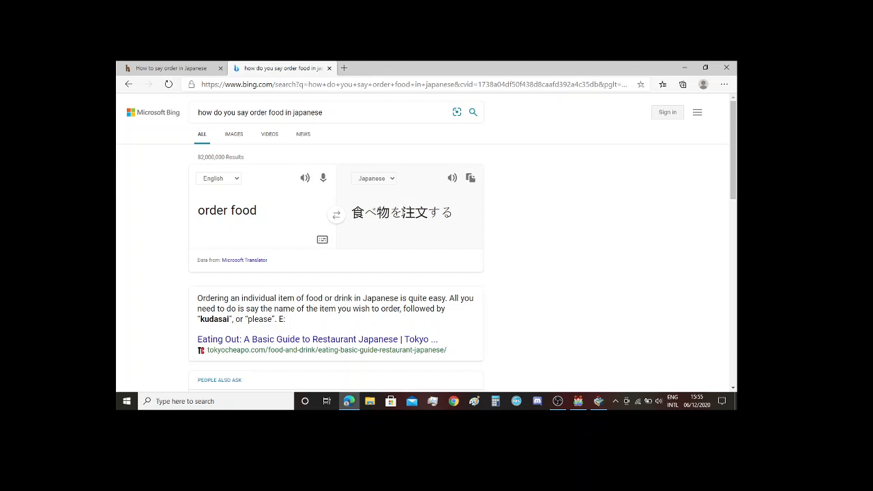
{"action": "scroll", "coordinate": [402, 216], "scroll_direction": "down", "scroll_amount": 2}
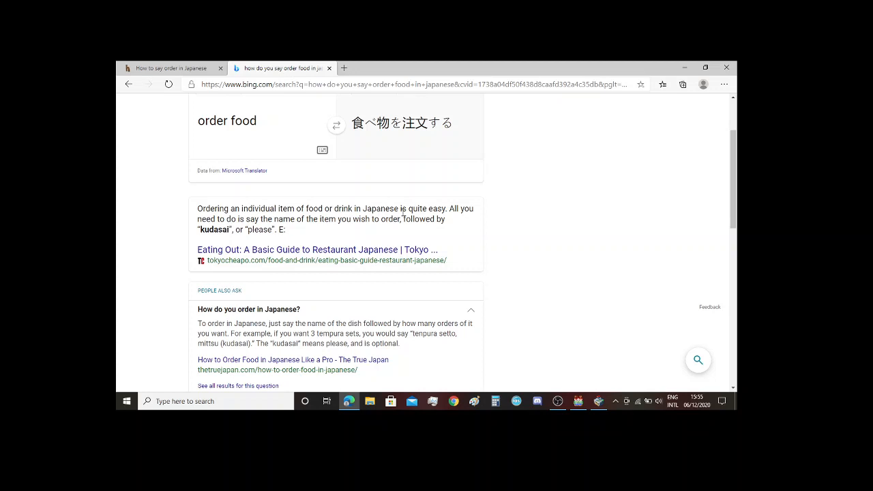
Step: Copy the word 注文 from the Japanese translation of "order food"
{"action": "triple_click", "coordinate": [407, 126]}
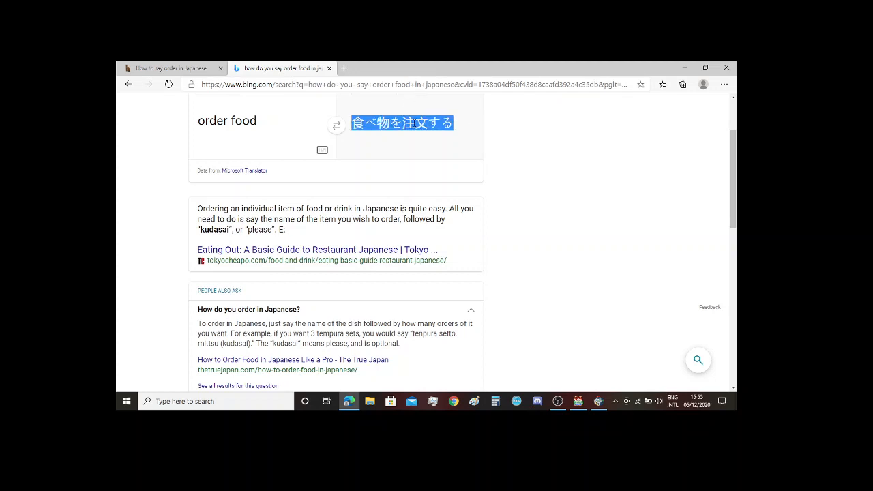
{"action": "left_click", "coordinate": [404, 123]}
{"action": "double_click", "coordinate": [410, 124]}
{"action": "key", "text": "ctrl+c"}
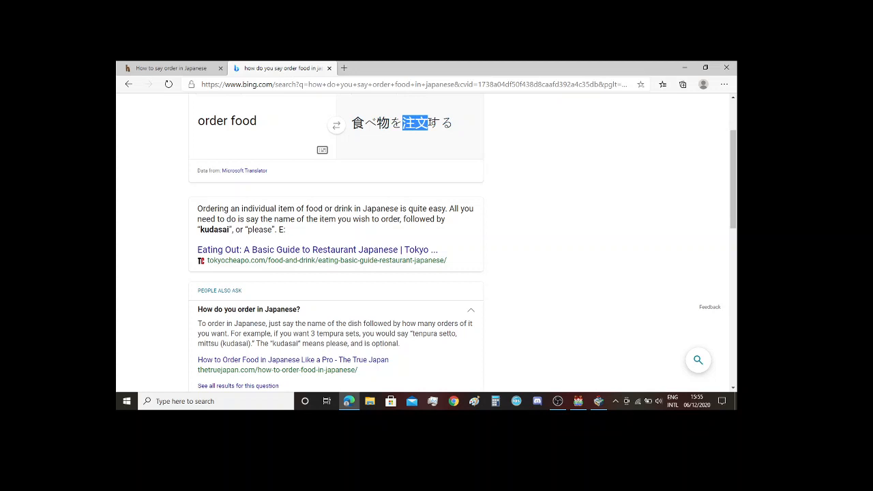
Step: Translate the copied word 注文 from Japanese to English on WordHippo and review its meanings
{"action": "left_click", "coordinate": [171, 68]}
{"action": "left_click", "coordinate": [232, 106]}
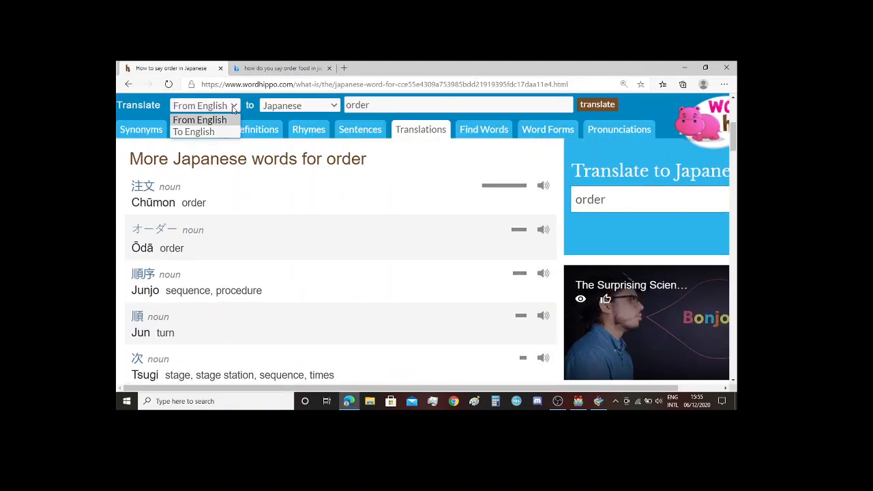
{"action": "left_click", "coordinate": [205, 138]}
{"action": "double_click", "coordinate": [382, 104]}
{"action": "key", "text": "ctrl+v"}
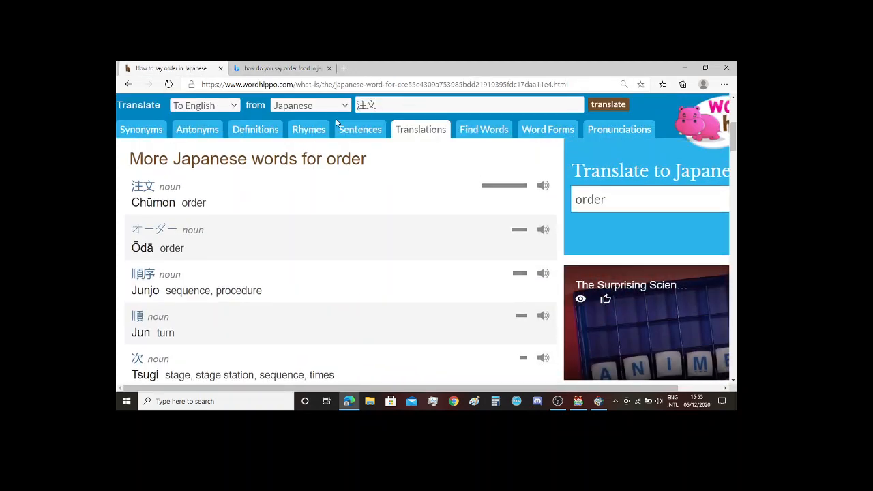
{"action": "key", "text": "Return"}
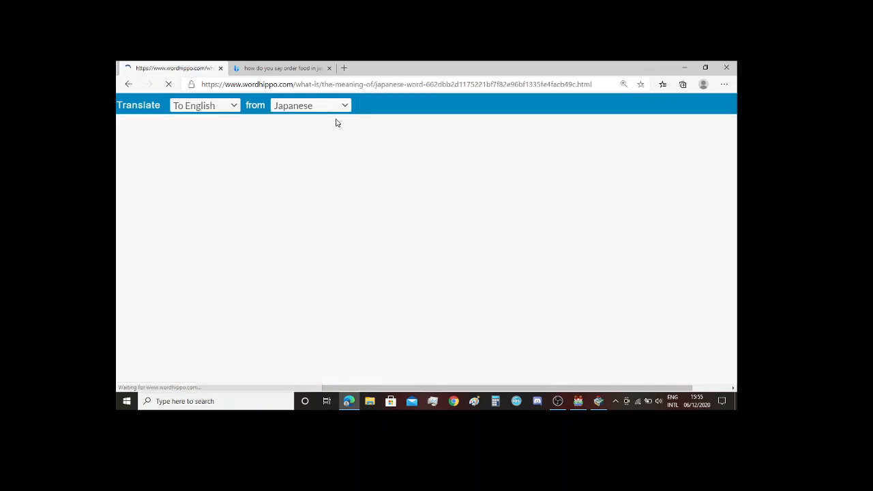
{"action": "scroll", "coordinate": [140, 207], "scroll_direction": "down", "scroll_amount": 3}
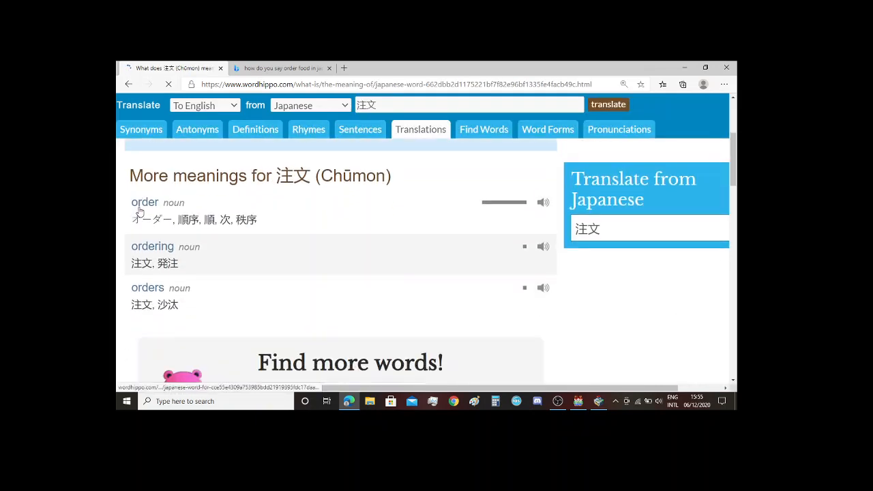
{"action": "scroll", "coordinate": [228, 221], "scroll_direction": "up", "scroll_amount": 2}
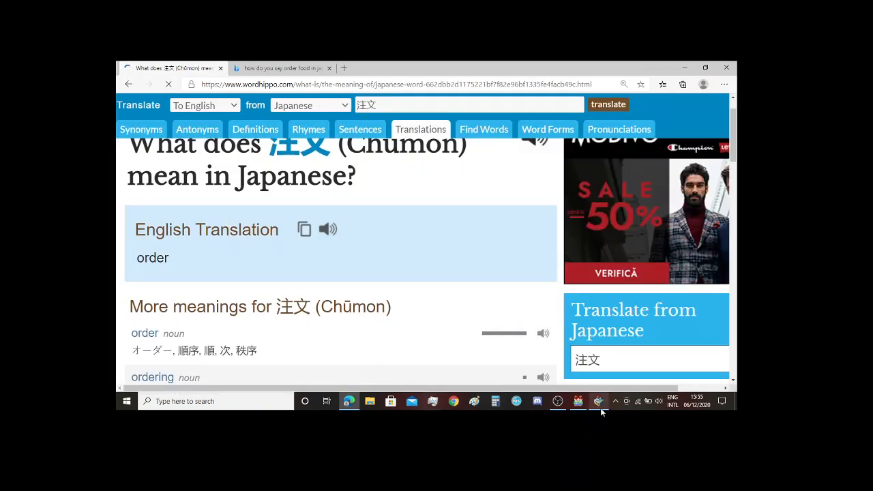
Step: Switch to the SAKAN Tileset Builder and bring up the geography sign tile in the drawing view
{"action": "left_click", "coordinate": [599, 403]}
{"action": "left_click_drag", "start_coordinate": [444, 66], "coordinate": [516, 68]}
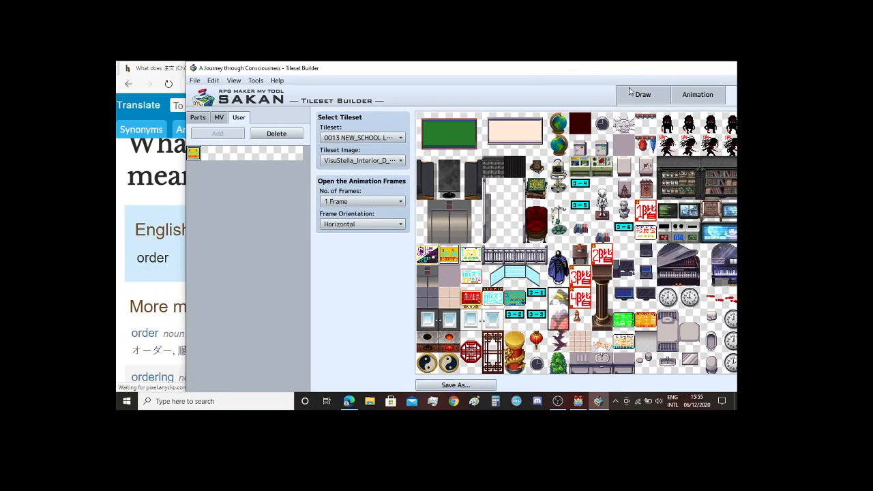
{"action": "left_click", "coordinate": [629, 91]}
{"action": "left_click_drag", "start_coordinate": [574, 68], "coordinate": [486, 71]}
{"action": "scroll", "coordinate": [339, 252], "scroll_direction": "up", "scroll_amount": 1}
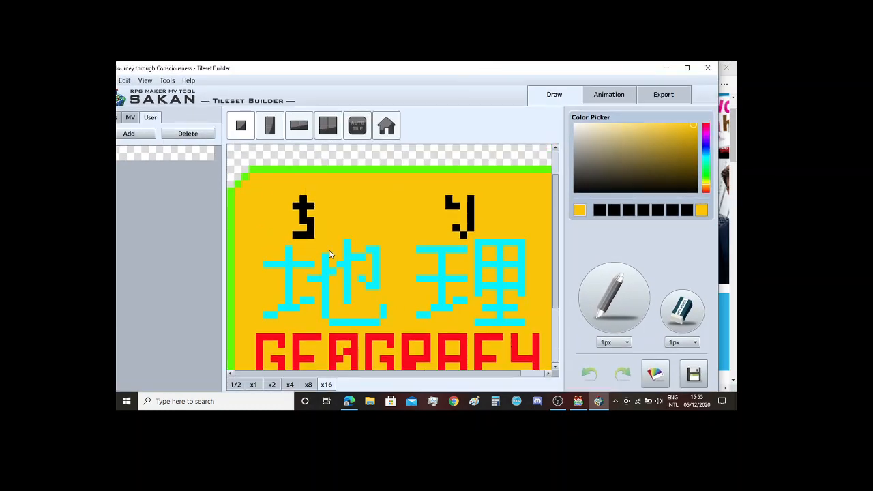
Step: Paint white over the left and lower parts of the geography sign with a 12px pencil, inside the green border
{"action": "left_click", "coordinate": [633, 290]}
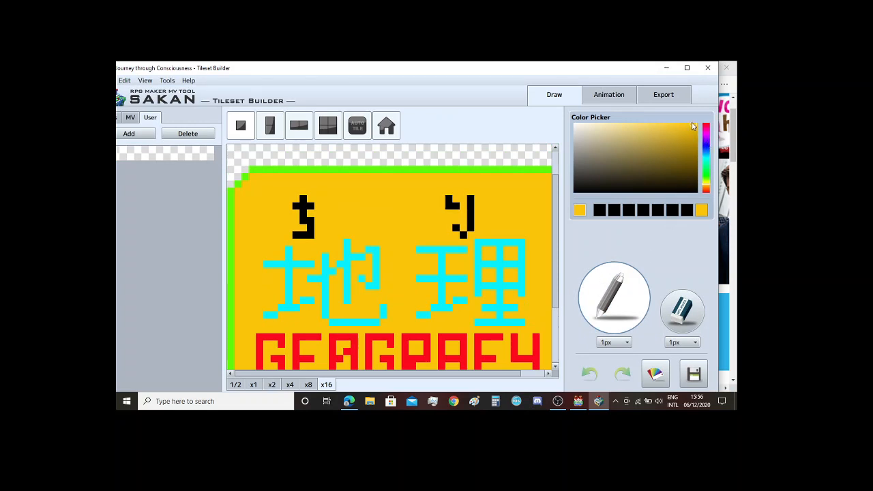
{"action": "left_click", "coordinate": [576, 129]}
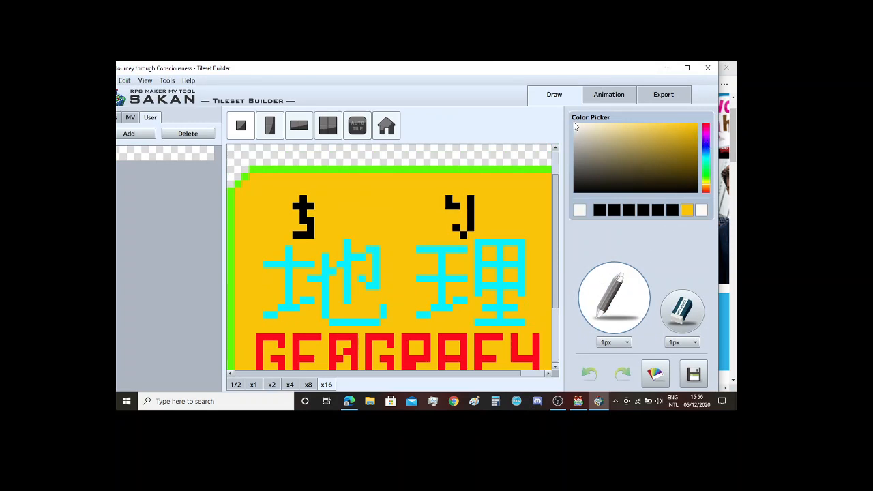
{"action": "left_click", "coordinate": [614, 342]}
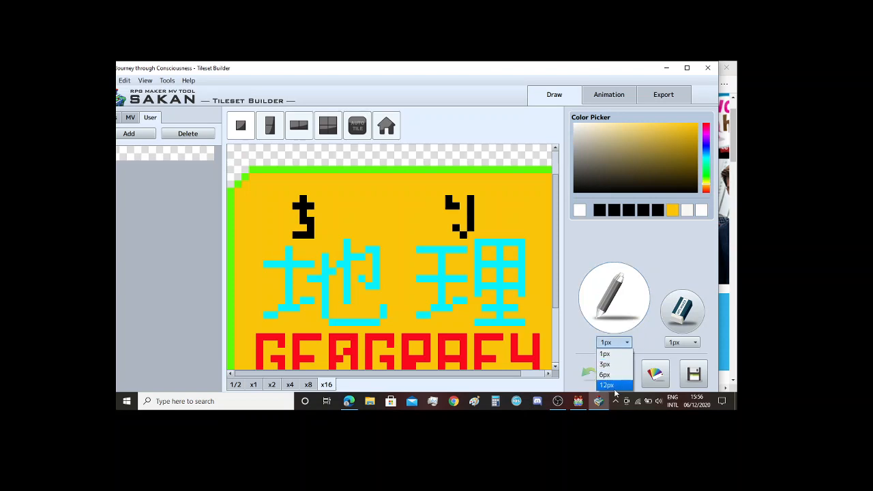
{"action": "left_click", "coordinate": [615, 388]}
{"action": "left_click", "coordinate": [299, 209]}
{"action": "key", "text": "ctrl+z"}
{"action": "mouse_move", "coordinate": [298, 228]}
{"action": "left_mouse_down"}
{"action": "mouse_move", "coordinate": [285, 238]}
{"action": "mouse_move", "coordinate": [294, 304]}
{"action": "mouse_move", "coordinate": [471, 310]}
{"action": "left_mouse_up"}
{"action": "scroll", "coordinate": [286, 300], "scroll_direction": "down", "scroll_amount": 2}
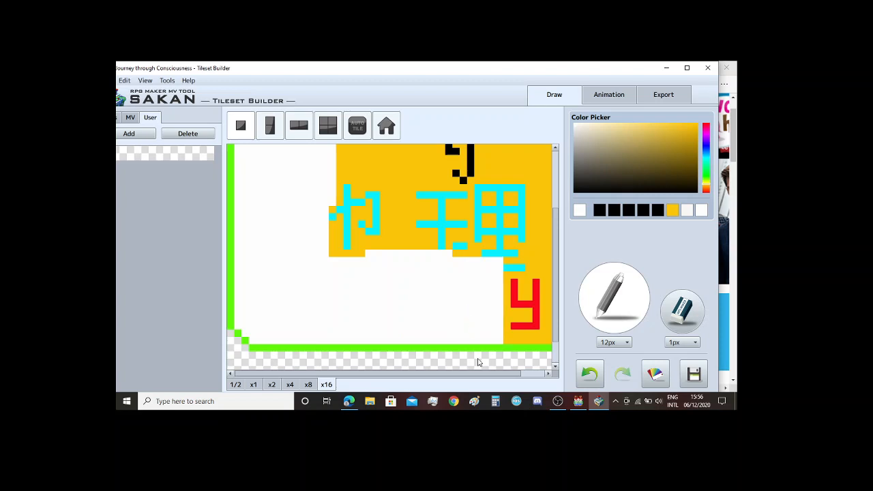
{"action": "left_click_drag", "start_coordinate": [490, 375], "coordinate": [516, 375]}
{"action": "left_click", "coordinate": [479, 311]}
{"action": "key", "text": "ctrl+z"}
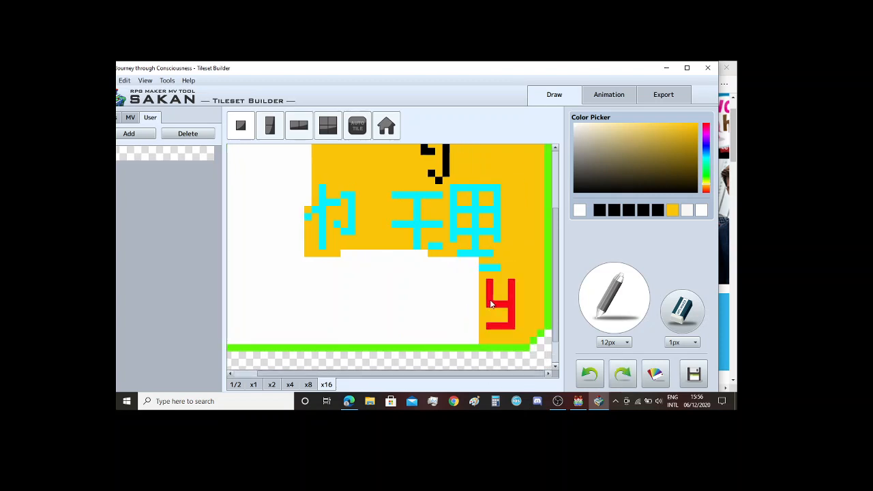
{"action": "left_click", "coordinate": [492, 300]}
{"action": "left_click", "coordinate": [505, 292]}
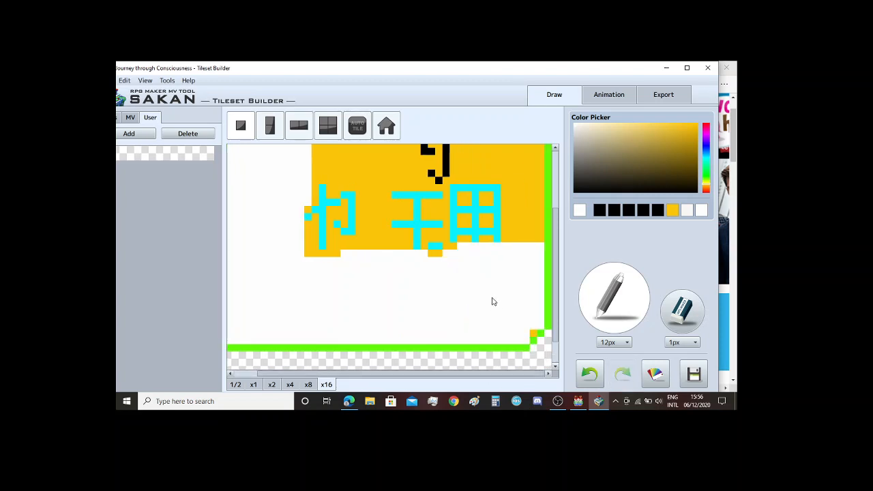
Step: Cover the sign's remaining lettering and orange background with white using the 12px pencil
{"action": "scroll", "coordinate": [497, 298], "scroll_direction": "up", "scroll_amount": 1}
{"action": "mouse_move", "coordinate": [502, 281]}
{"action": "left_mouse_down"}
{"action": "mouse_move", "coordinate": [499, 261]}
{"action": "mouse_move", "coordinate": [511, 256]}
{"action": "left_mouse_up"}
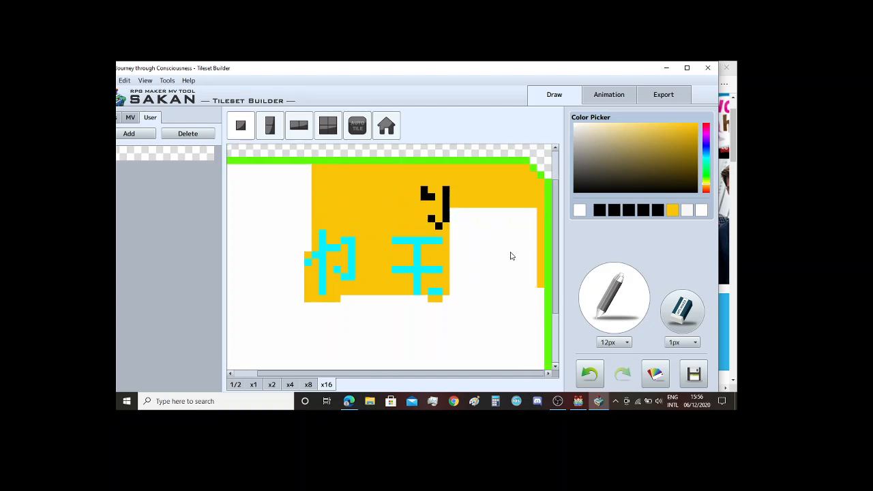
{"action": "left_click", "coordinate": [511, 255]}
{"action": "key", "text": "ctrl+z"}
{"action": "left_click", "coordinate": [506, 259]}
{"action": "left_click", "coordinate": [516, 214]}
{"action": "key", "text": "ctrl+z"}
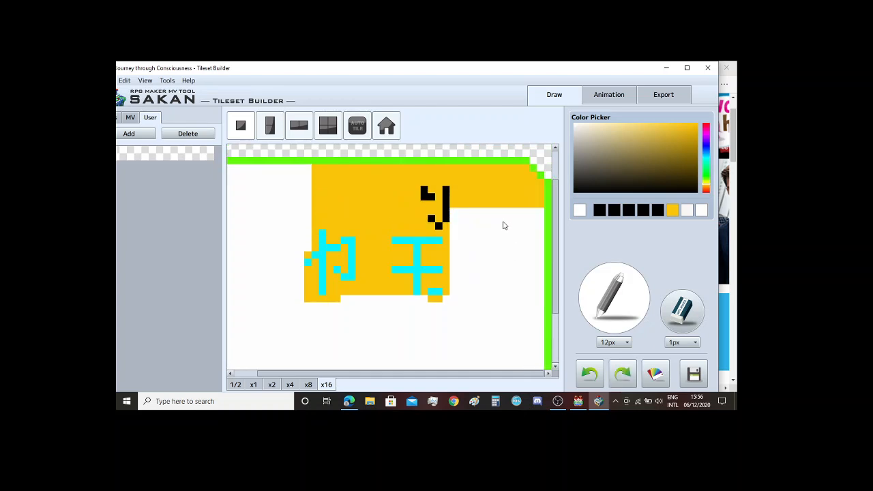
{"action": "left_click", "coordinate": [505, 226]}
{"action": "key", "text": "ctrl+z"}
{"action": "mouse_move", "coordinate": [502, 229]}
{"action": "left_mouse_down"}
{"action": "mouse_move", "coordinate": [489, 223]}
{"action": "mouse_move", "coordinate": [491, 214]}
{"action": "mouse_move", "coordinate": [403, 208]}
{"action": "mouse_move", "coordinate": [335, 243]}
{"action": "mouse_move", "coordinate": [441, 267]}
{"action": "left_mouse_up"}
{"action": "left_click", "coordinate": [479, 219]}
{"action": "left_click", "coordinate": [482, 215]}
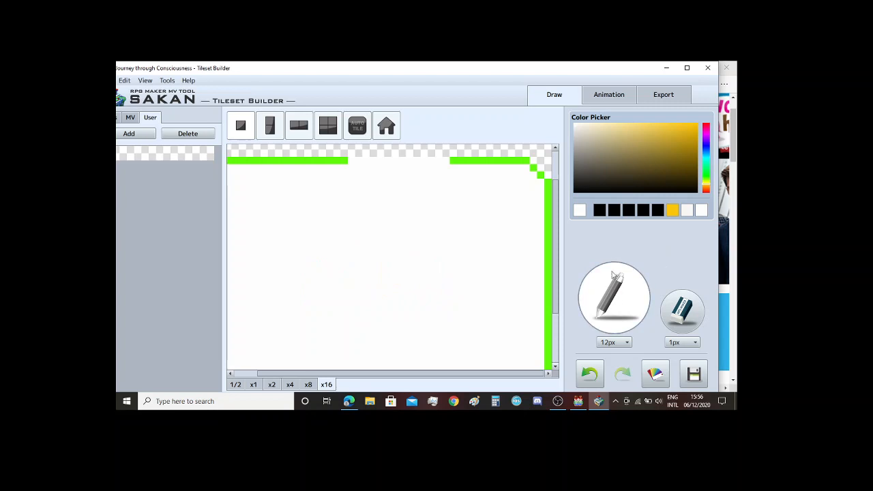
Step: Redraw the missing stretch of the green upper border with a 1px pencil and restore white as the drawing colour
{"action": "left_click", "coordinate": [613, 342]}
{"action": "left_click", "coordinate": [610, 386]}
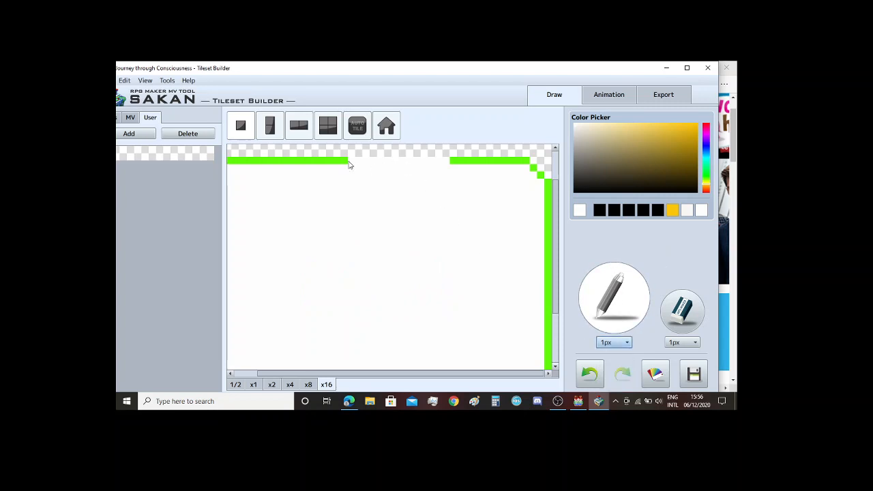
{"action": "right_click", "coordinate": [346, 165]}
{"action": "left_click_drag", "start_coordinate": [348, 164], "coordinate": [450, 166]}
{"action": "right_click", "coordinate": [382, 174]}
{"action": "left_click_drag", "start_coordinate": [382, 174], "coordinate": [349, 168]}
{"action": "left_click_drag", "start_coordinate": [385, 374], "coordinate": [341, 379]}
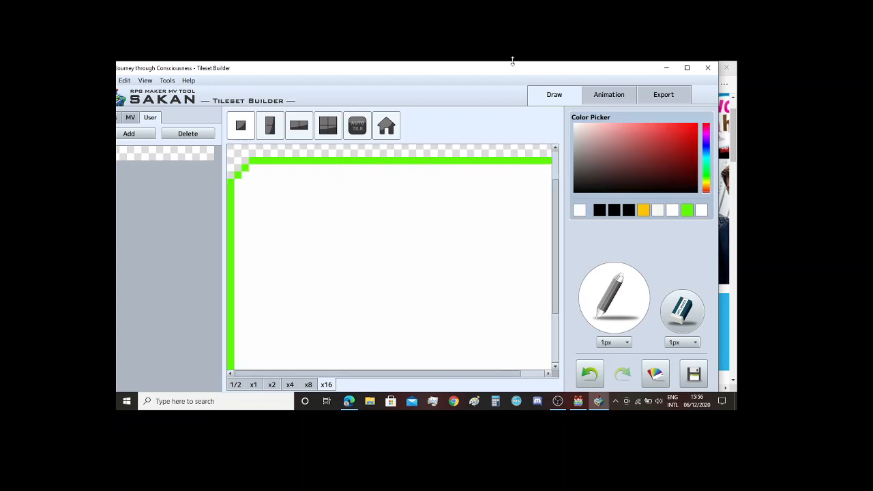
Step: Move the Tileset Builder window aside and translate "order" from English to Japanese on WordHippo
{"action": "left_click_drag", "start_coordinate": [486, 74], "coordinate": [613, 93]}
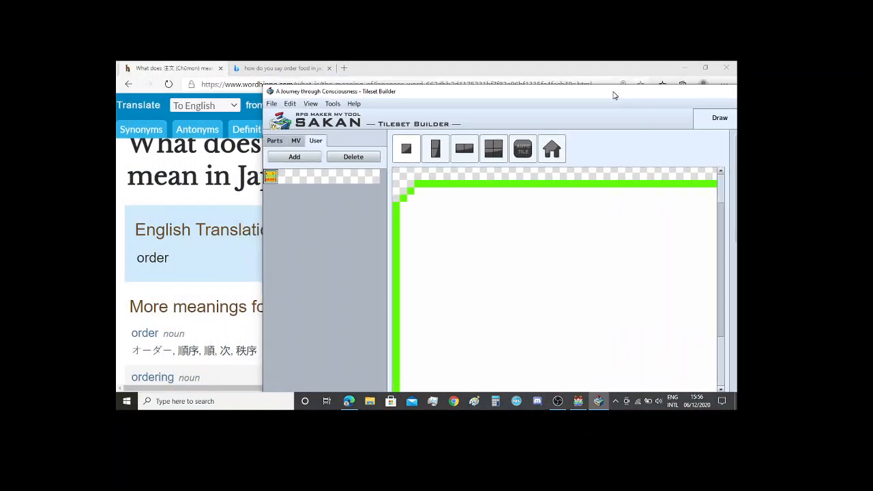
{"action": "left_click_drag", "start_coordinate": [449, 95], "coordinate": [420, 175]}
{"action": "left_click", "coordinate": [235, 107]}
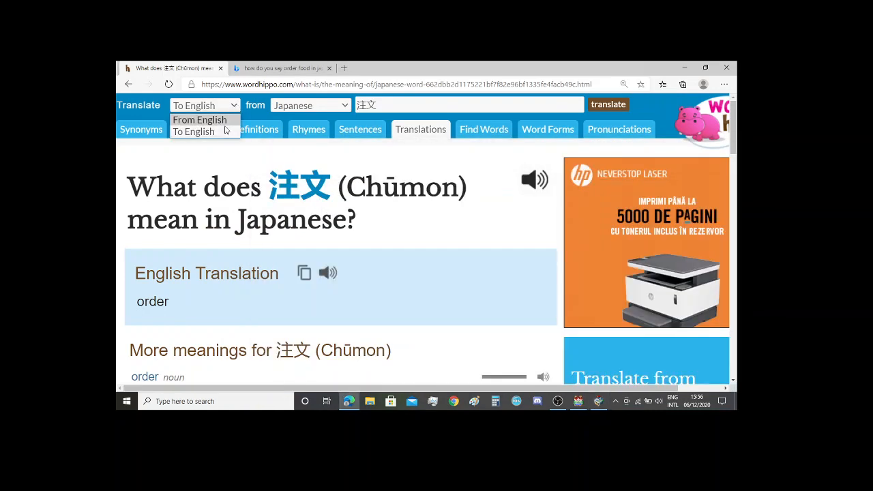
{"action": "left_click", "coordinate": [197, 119]}
{"action": "left_click", "coordinate": [395, 102]}
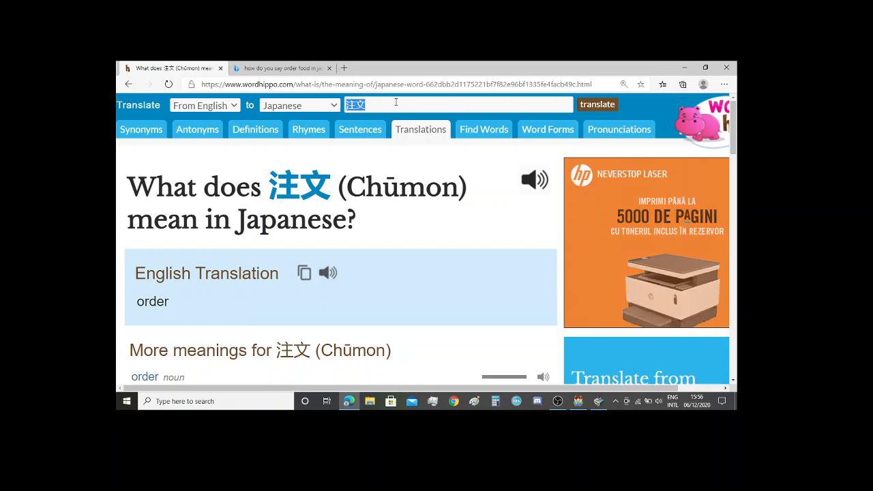
{"action": "type", "text": "order"}
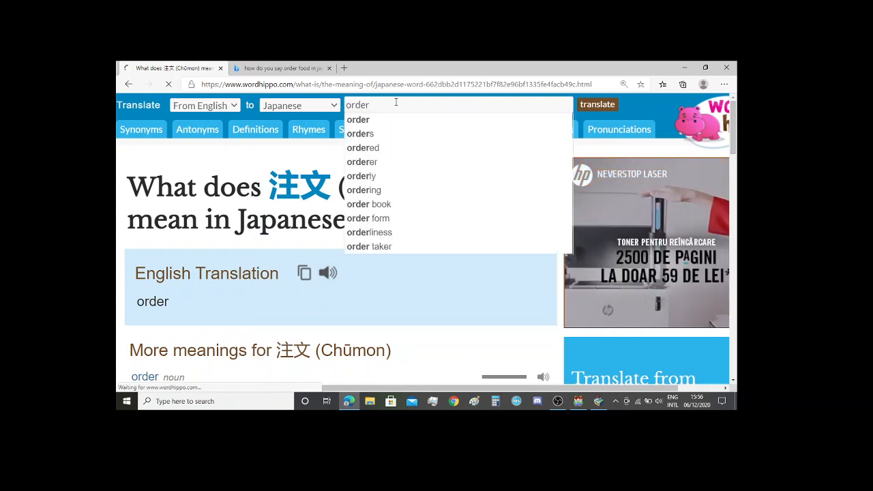
{"action": "key", "text": "Return"}
{"action": "scroll", "coordinate": [227, 214], "scroll_direction": "down", "scroll_amount": 3}
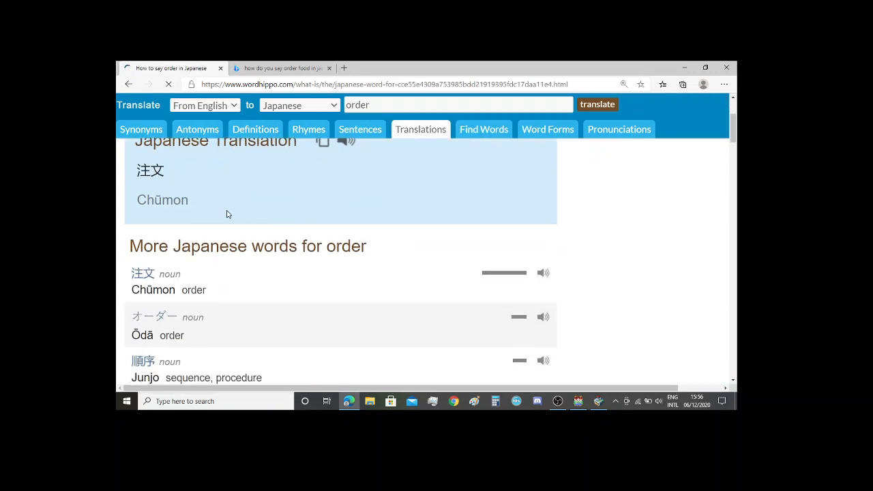
Step: Return to the Tileset Builder and position its window so the translated word 注文 stays readable beside it
{"action": "left_click", "coordinate": [599, 401]}
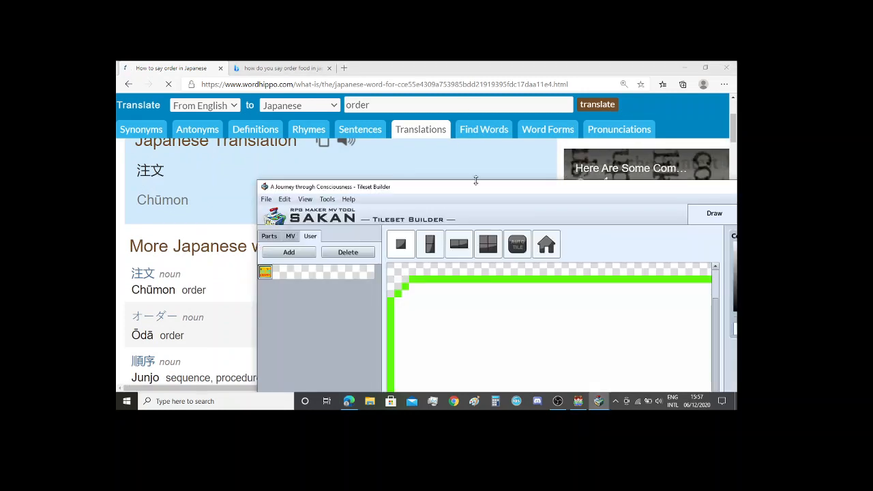
{"action": "left_click_drag", "start_coordinate": [489, 191], "coordinate": [421, 78]}
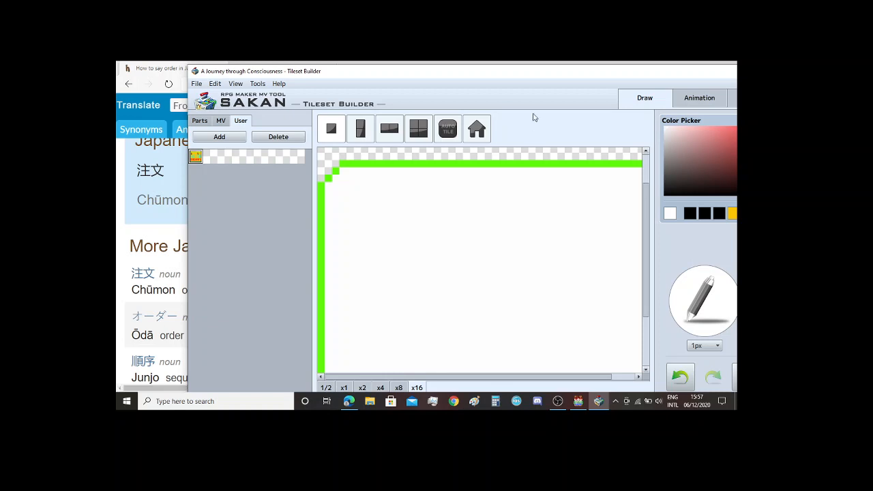
{"action": "left_click_drag", "start_coordinate": [616, 79], "coordinate": [598, 77]}
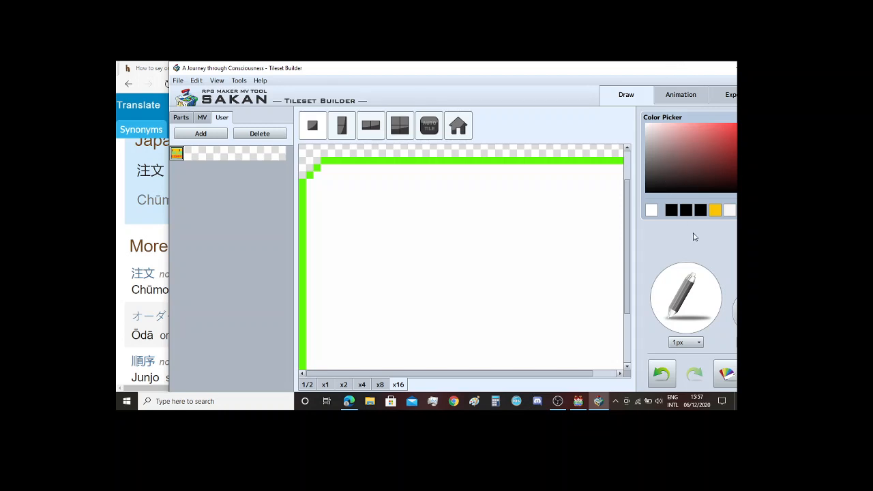
Step: Draw the three short left-hand strokes of the character 注 in black with the 1px pencil on the white sign
{"action": "left_click", "coordinate": [361, 197]}
{"action": "left_click", "coordinate": [374, 211]}
{"action": "left_click_drag", "start_coordinate": [360, 225], "coordinate": [358, 231]}
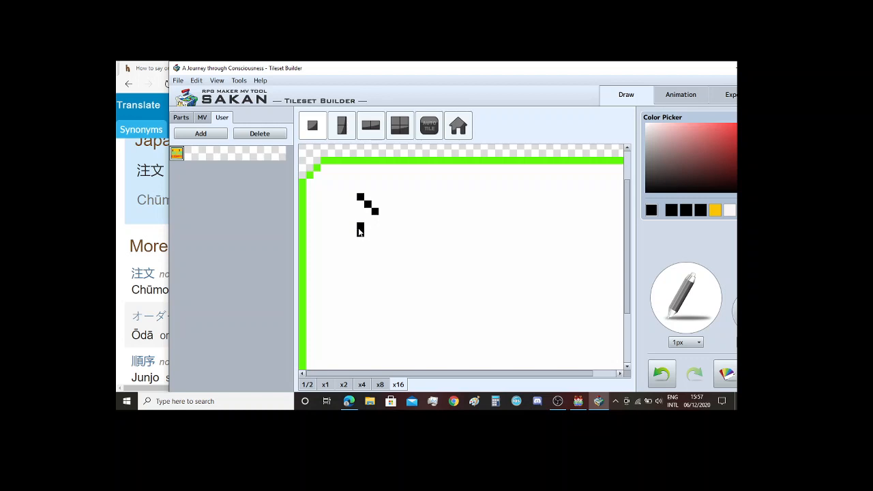
{"action": "key", "text": "ctrl+z"}
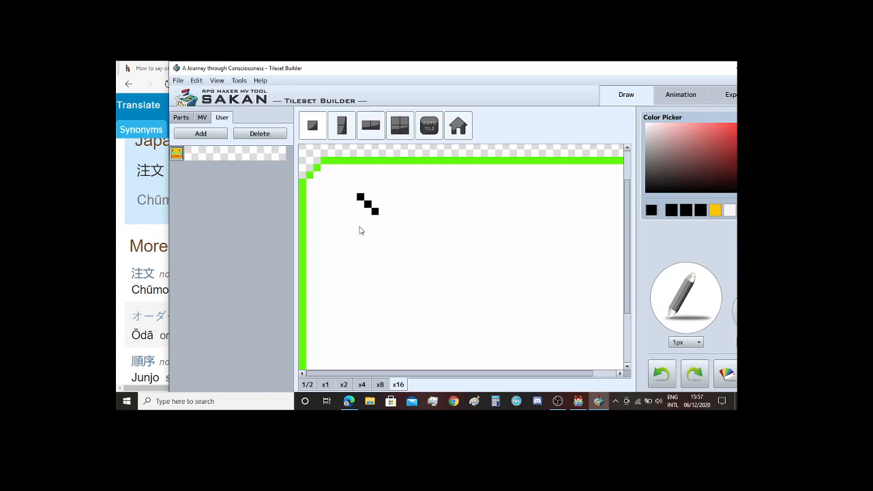
{"action": "left_click", "coordinate": [360, 226]}
{"action": "left_click", "coordinate": [368, 233]}
{"action": "left_click", "coordinate": [374, 240]}
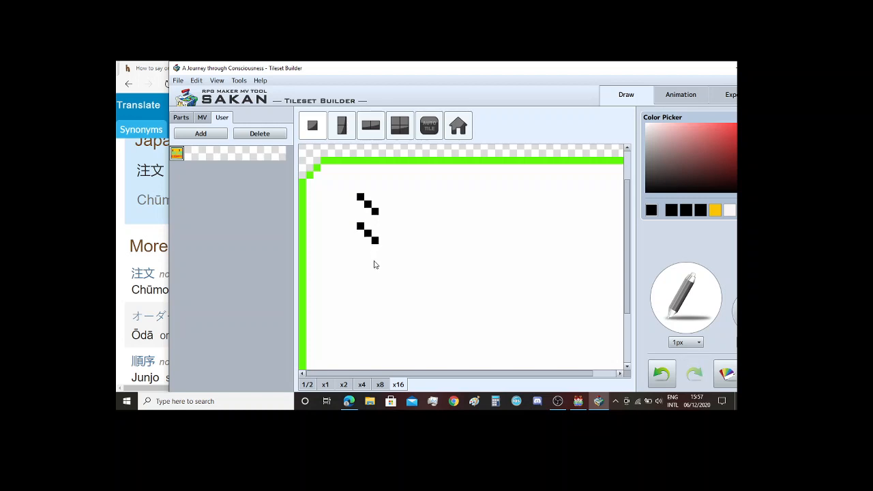
{"action": "left_click", "coordinate": [374, 269]}
{"action": "left_click", "coordinate": [367, 277]}
{"action": "left_click", "coordinate": [368, 284]}
{"action": "left_click", "coordinate": [360, 292]}
Step: Draw the right-hand part 主 of the character 注 with three horizontal bars, a vertical stem and a dot above
{"action": "left_click_drag", "start_coordinate": [397, 212], "coordinate": [460, 214]}
{"action": "left_click", "coordinate": [426, 205]}
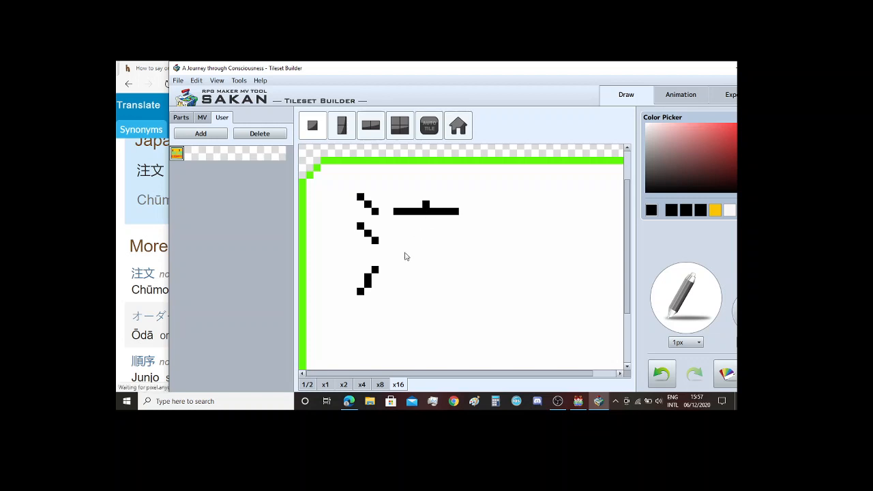
{"action": "left_click_drag", "start_coordinate": [395, 248], "coordinate": [454, 249]}
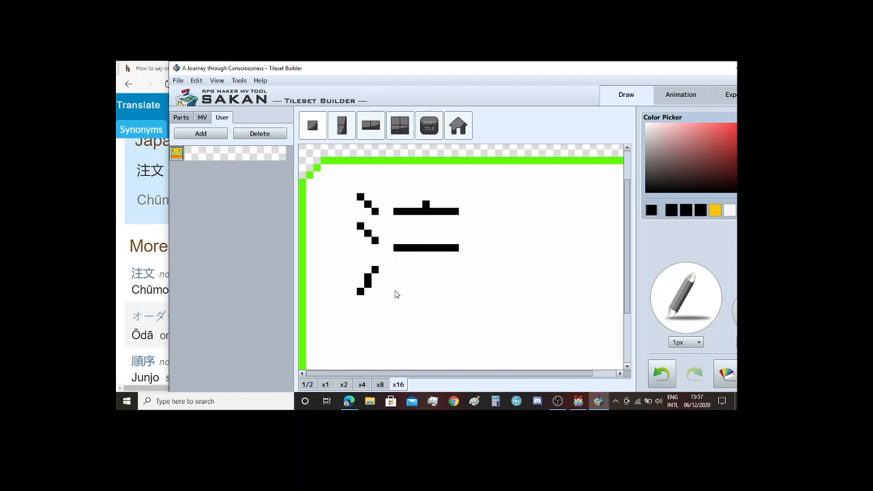
{"action": "left_click_drag", "start_coordinate": [397, 295], "coordinate": [457, 295]}
{"action": "left_click_drag", "start_coordinate": [427, 218], "coordinate": [427, 287]}
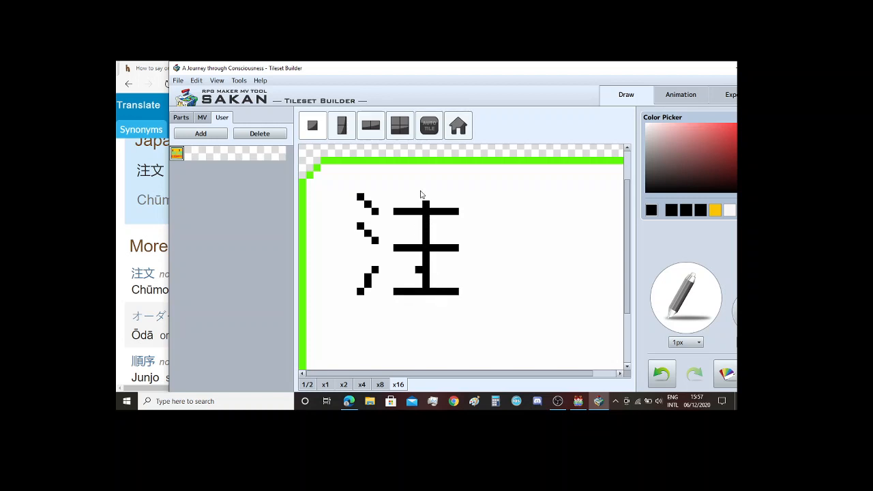
{"action": "left_click", "coordinate": [418, 197]}
{"action": "right_click", "coordinate": [418, 269]}
{"action": "left_click_drag", "start_coordinate": [485, 376], "coordinate": [498, 375]}
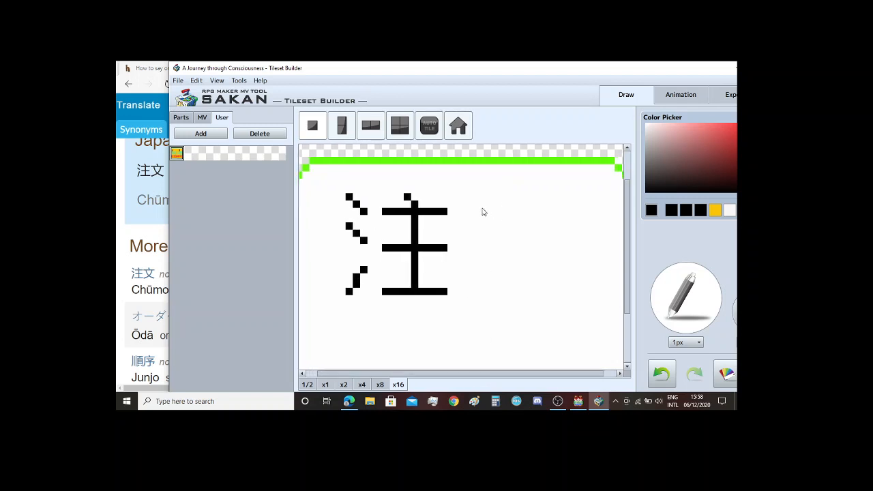
{"action": "left_click", "coordinate": [377, 176]}
{"action": "left_click", "coordinate": [385, 175]}
{"action": "left_click", "coordinate": [385, 182]}
{"action": "left_click", "coordinate": [393, 175]}
{"action": "left_click", "coordinate": [384, 168]}
{"action": "left_click", "coordinate": [392, 189]}
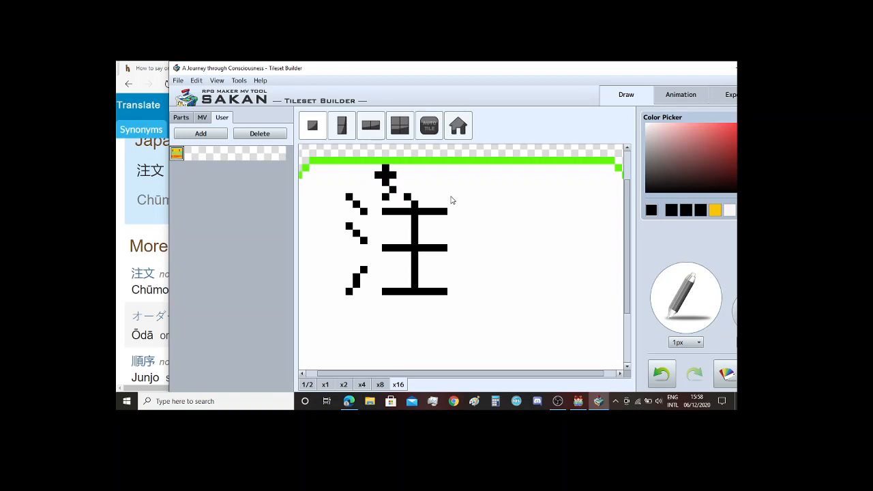
{"action": "key", "text": "ctrl+z"}
{"action": "key", "text": "ctrl+z"}
{"action": "key", "text": "ctrl+z"}
{"action": "key", "text": "ctrl+z"}
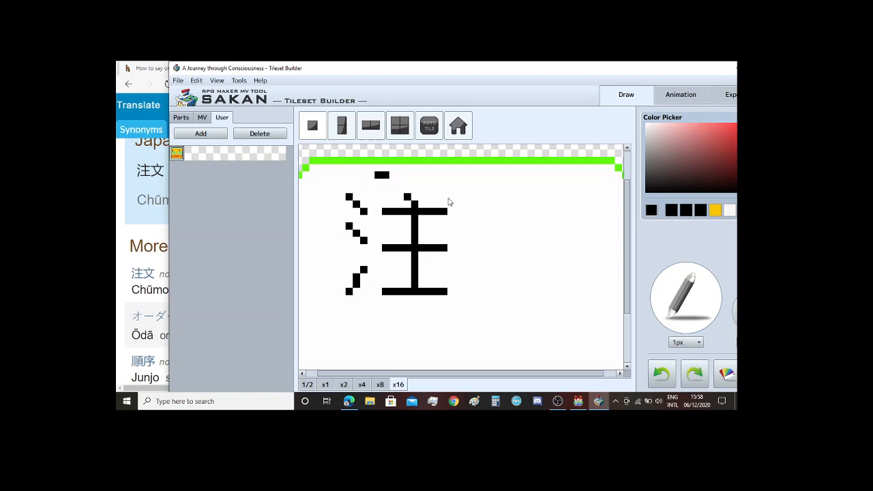
{"action": "key", "text": "ctrl+z"}
Step: Erase the drawn character 注 from the white sign with the pencil at 12px
{"action": "scroll", "coordinate": [448, 202], "scroll_direction": "down", "scroll_amount": 1}
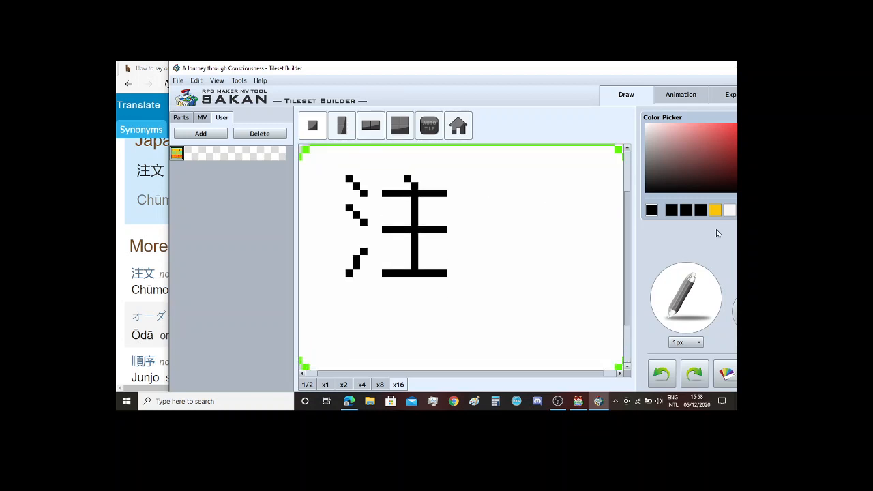
{"action": "left_click", "coordinate": [685, 342]}
{"action": "left_click", "coordinate": [682, 385]}
{"action": "mouse_move", "coordinate": [373, 223]}
{"action": "right_mouse_down"}
{"action": "mouse_move", "coordinate": [401, 206]}
{"action": "mouse_move", "coordinate": [375, 256]}
{"action": "right_mouse_up"}
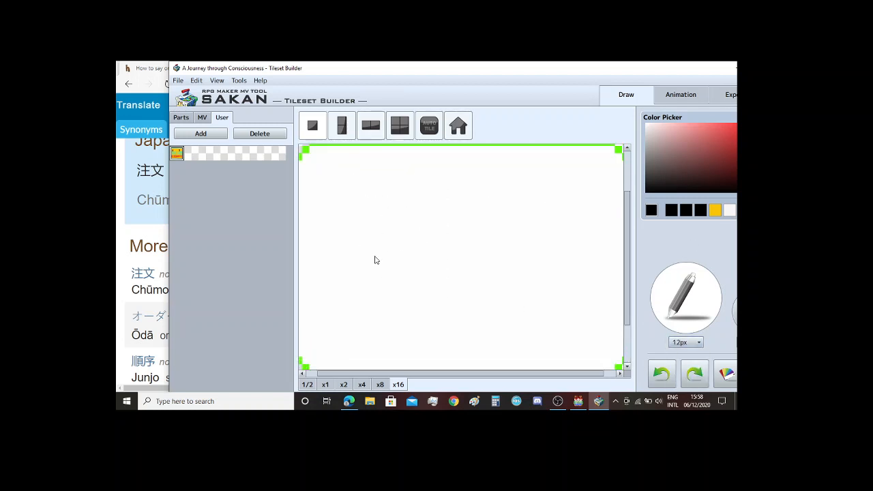
Step: Set the pencil back to 1px, uncover more of the translation page, and draw a small black チ three pixels wide on the sign
{"action": "left_click", "coordinate": [685, 341]}
{"action": "left_click", "coordinate": [682, 352]}
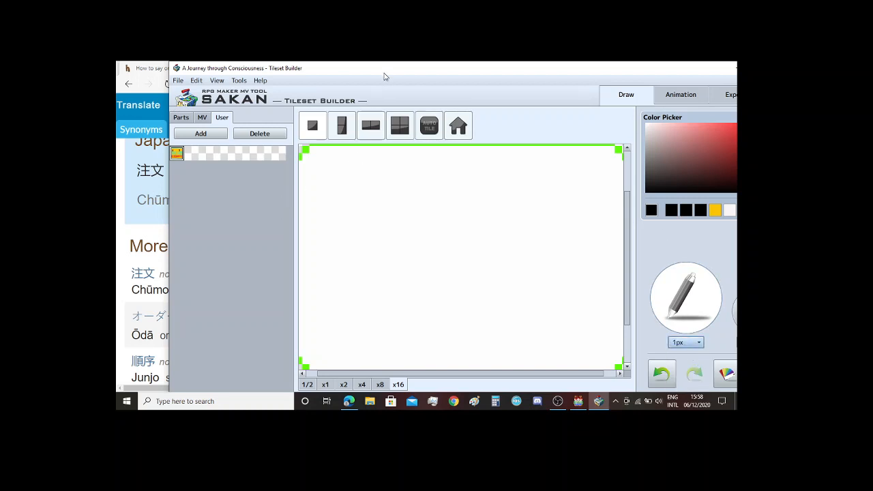
{"action": "left_click_drag", "start_coordinate": [384, 74], "coordinate": [404, 74]}
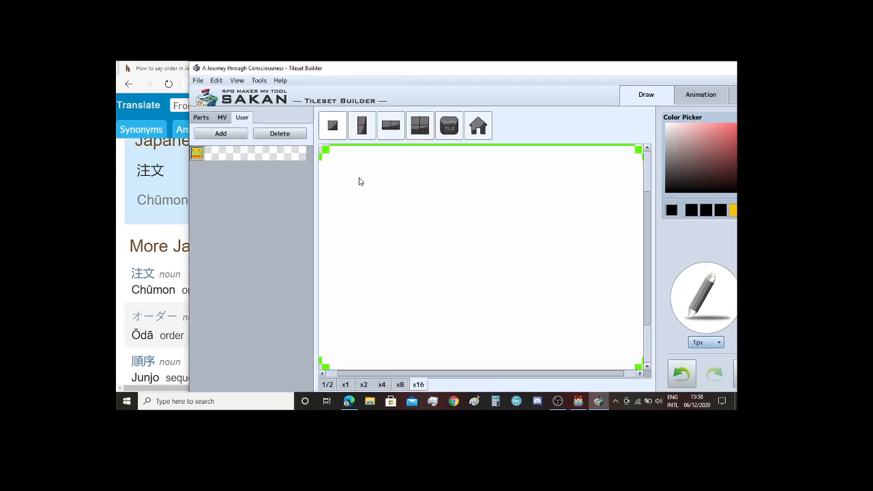
{"action": "left_click_drag", "start_coordinate": [359, 177], "coordinate": [361, 207]}
{"action": "left_click", "coordinate": [578, 401]}
{"action": "left_click", "coordinate": [602, 405]}
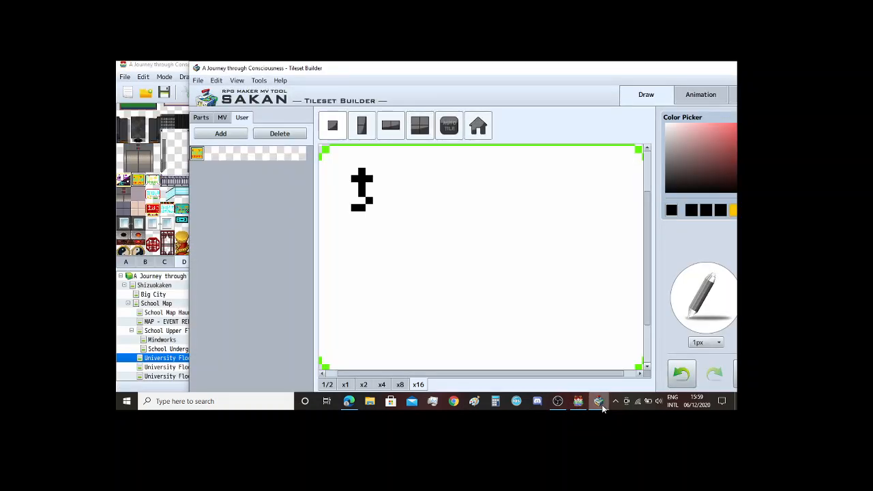
Step: Switch to the browser and search the web for "katakana chart" in a new tab
{"action": "left_click", "coordinate": [349, 401]}
{"action": "left_click", "coordinate": [346, 68]}
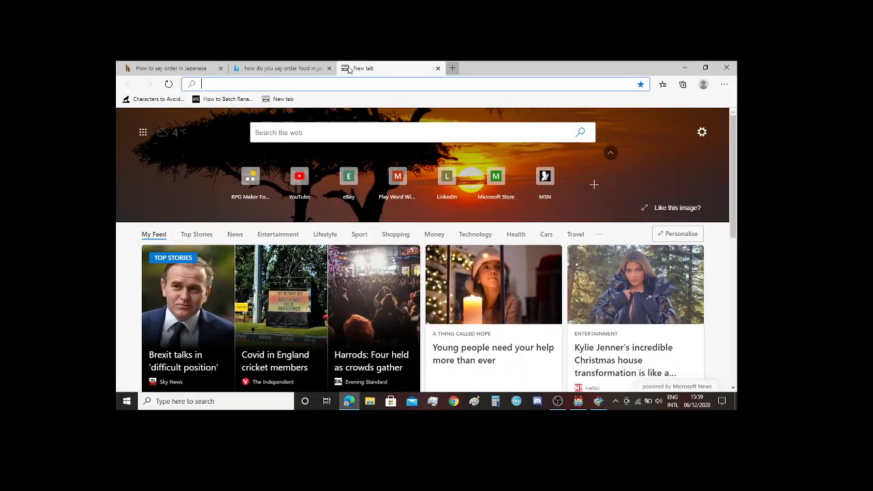
{"action": "type", "text": "katakana"}
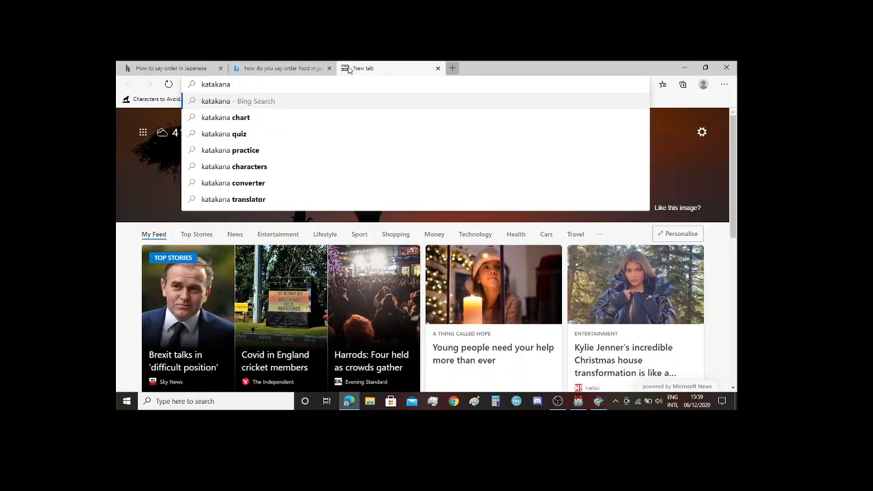
{"action": "key", "text": "Down"}
{"action": "key", "text": "Down"}
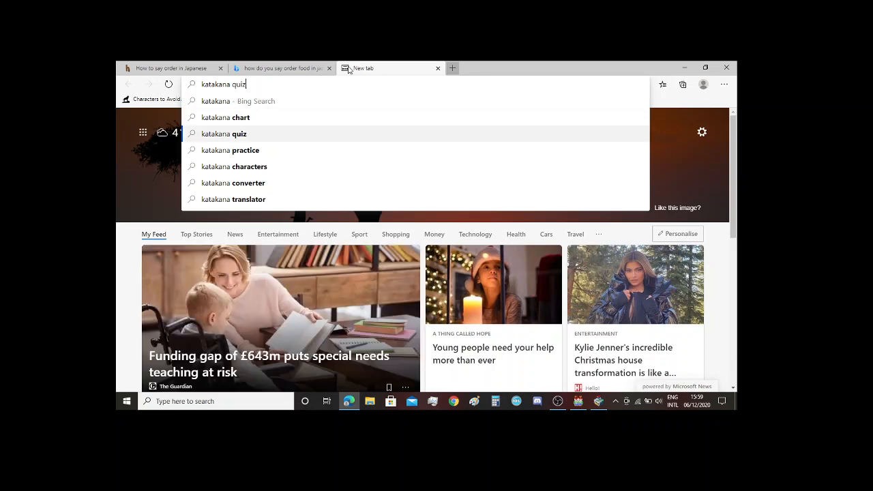
{"action": "key", "text": "Up"}
{"action": "key", "text": "Return"}
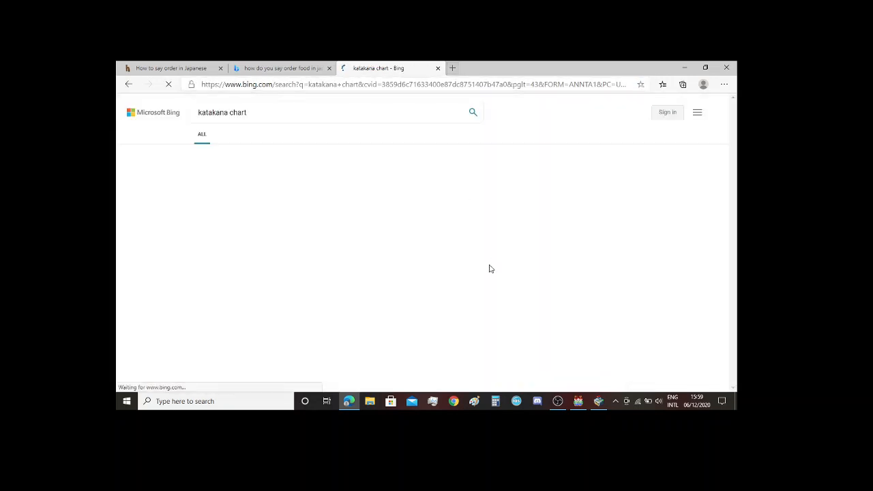
Step: Return to the Tileset Builder and draw a small black ュ just right of the チ, with a five-pixel base bar
{"action": "left_click", "coordinate": [599, 401]}
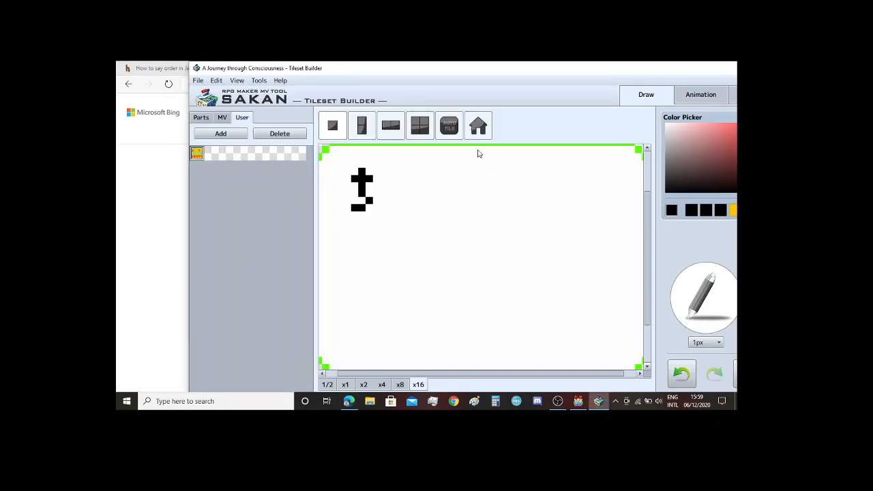
{"action": "left_click", "coordinate": [391, 201]}
{"action": "mouse_move", "coordinate": [392, 202]}
{"action": "left_mouse_down"}
{"action": "mouse_move", "coordinate": [401, 204]}
{"action": "mouse_move", "coordinate": [392, 215]}
{"action": "mouse_move", "coordinate": [411, 217]}
{"action": "left_mouse_up"}
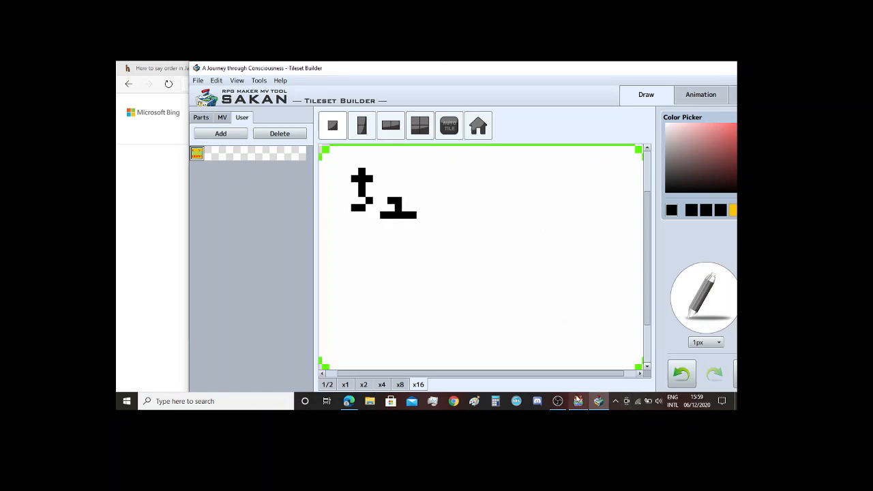
Step: Switch to the browser, examine two katakana chart images from the search, and close that search tab
{"action": "left_click", "coordinate": [348, 401]}
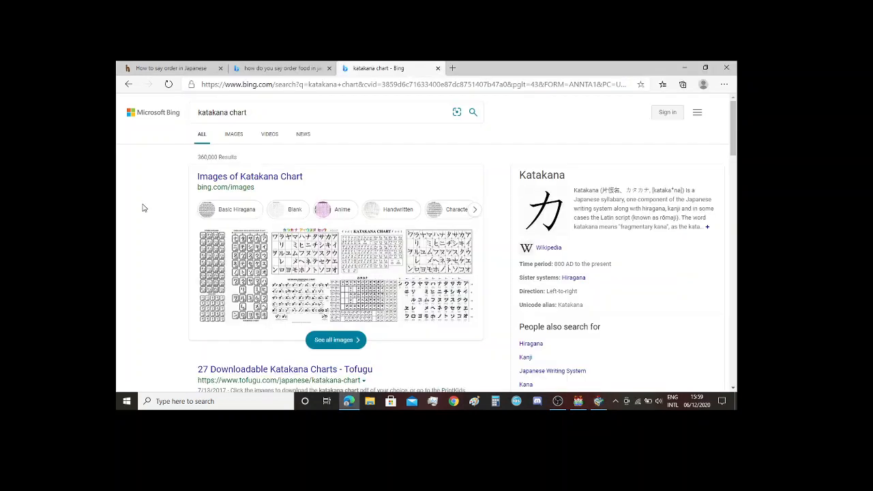
{"action": "scroll", "coordinate": [163, 201], "scroll_direction": "down", "scroll_amount": 1}
{"action": "left_click", "coordinate": [322, 216]}
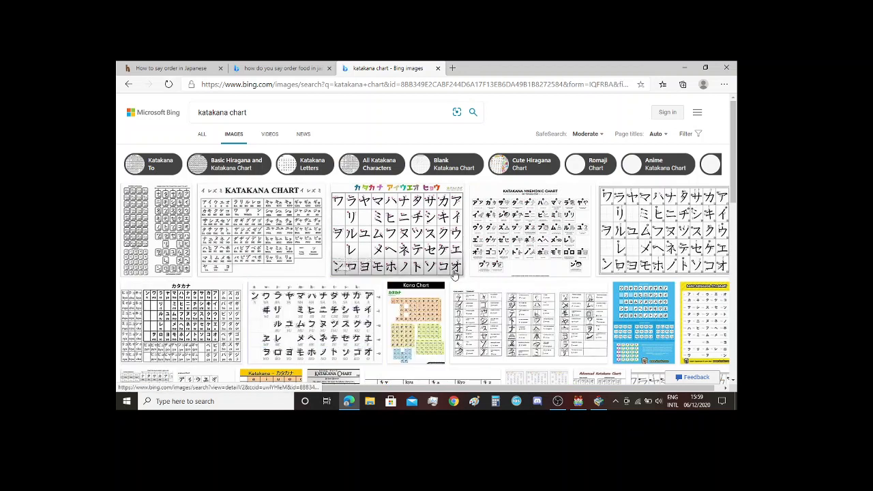
{"action": "left_click", "coordinate": [438, 231]}
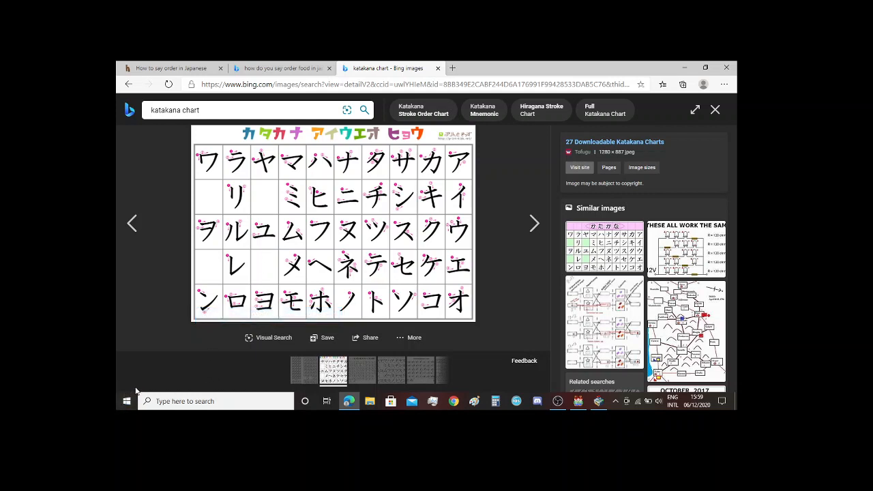
{"action": "key", "text": "Escape"}
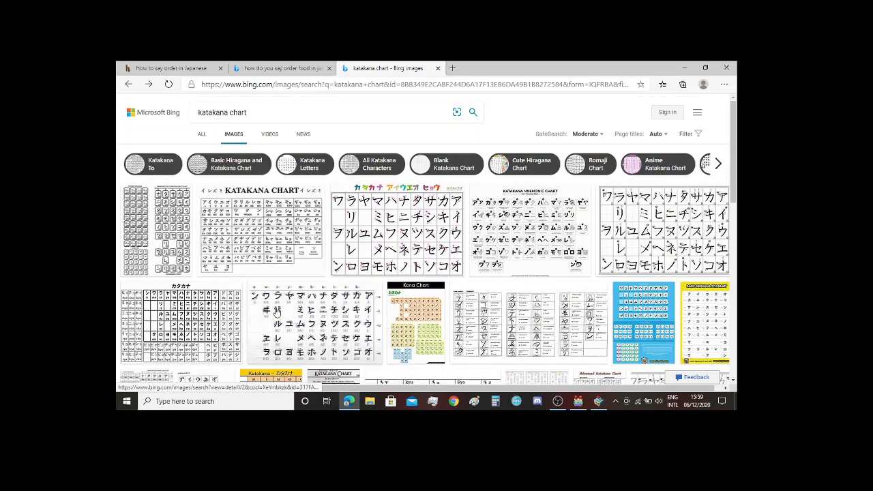
{"action": "left_click", "coordinate": [288, 242]}
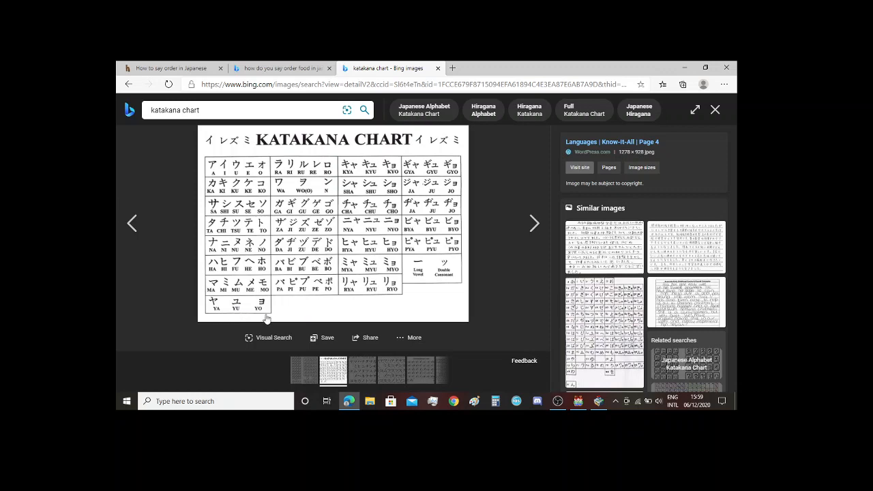
{"action": "key", "text": "Escape"}
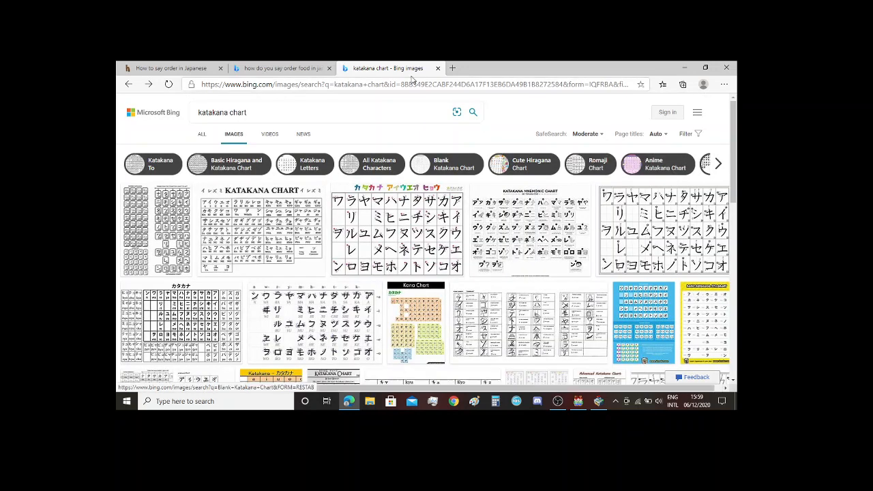
{"action": "left_click", "coordinate": [438, 68]}
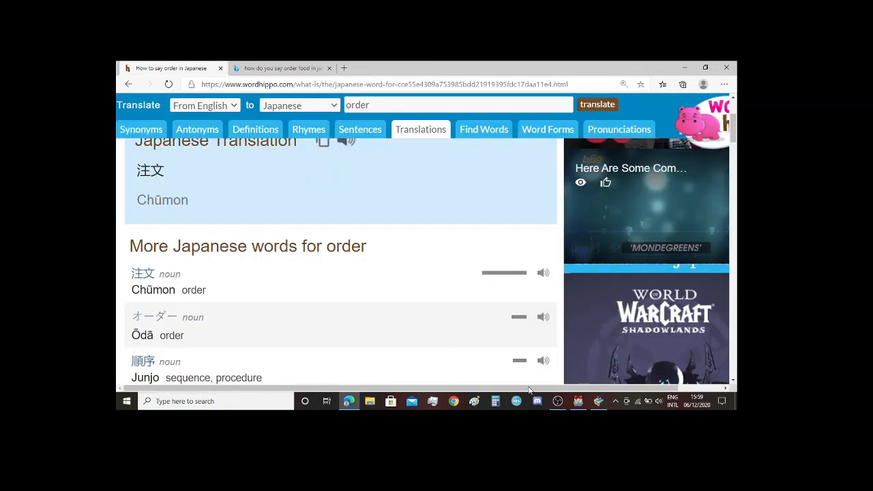
{"action": "left_click", "coordinate": [598, 401]}
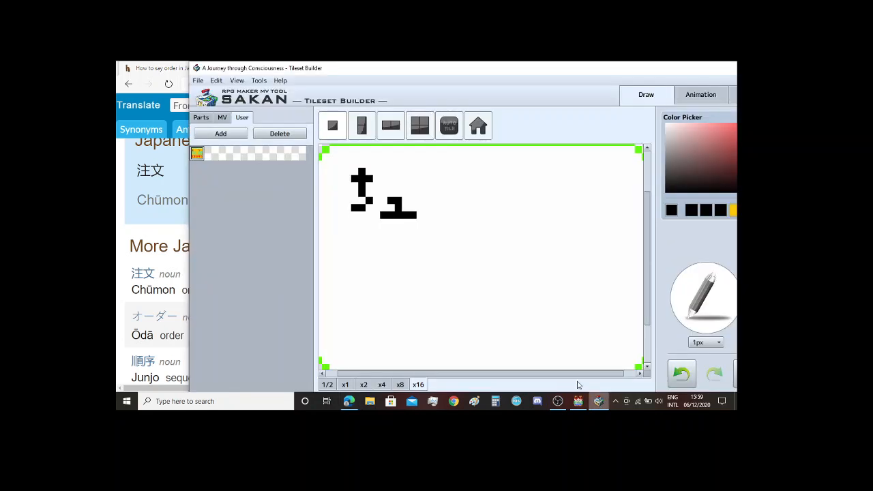
{"action": "left_click", "coordinate": [383, 199]}
{"action": "key", "text": "ctrl+z"}
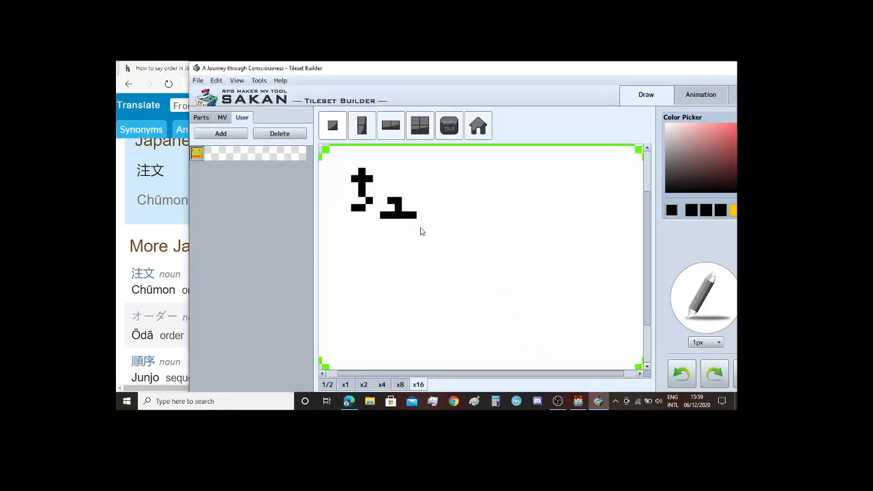
{"action": "scroll", "coordinate": [419, 230], "scroll_direction": "up", "scroll_amount": 3}
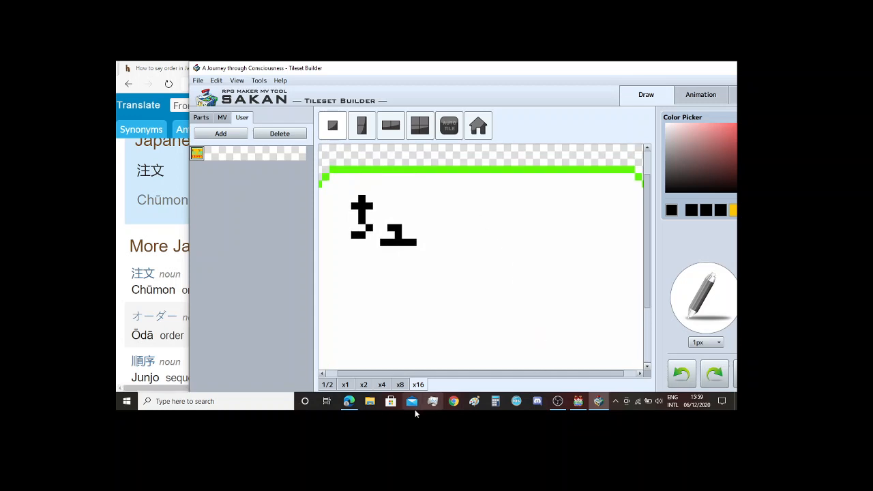
Step: Go back to the browser and search for "katakana chart" again in a new tab
{"action": "left_click", "coordinate": [349, 401]}
{"action": "left_click", "coordinate": [280, 68]}
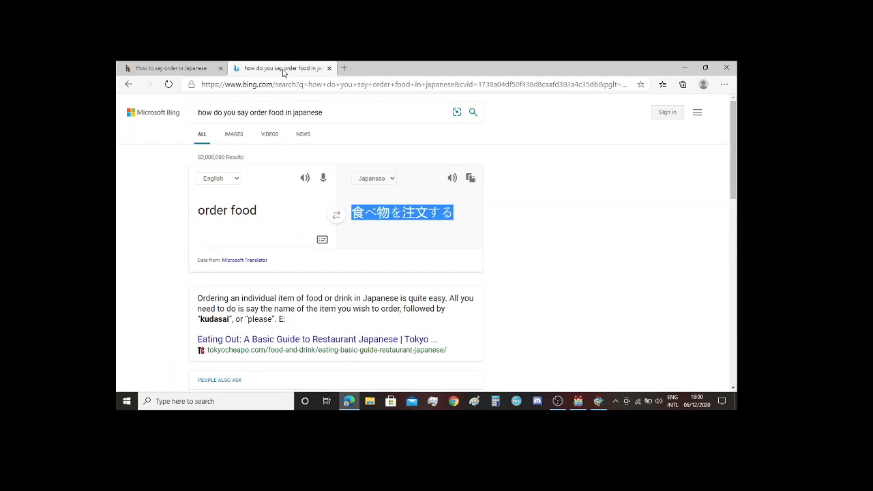
{"action": "left_click", "coordinate": [344, 69]}
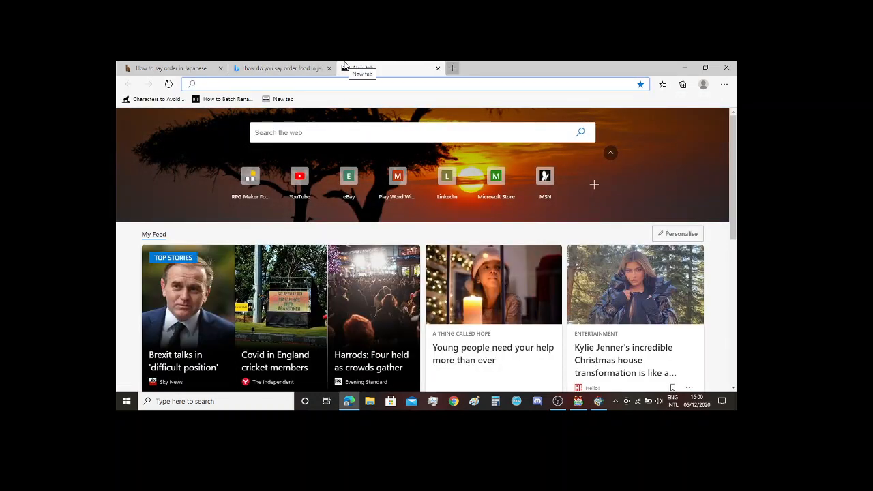
{"action": "type", "text": "katakana chart"}
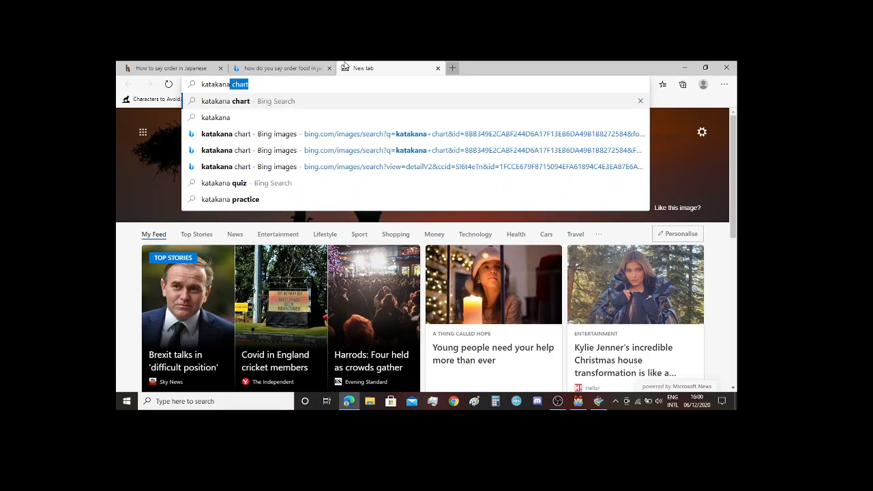
{"action": "key", "text": "Return"}
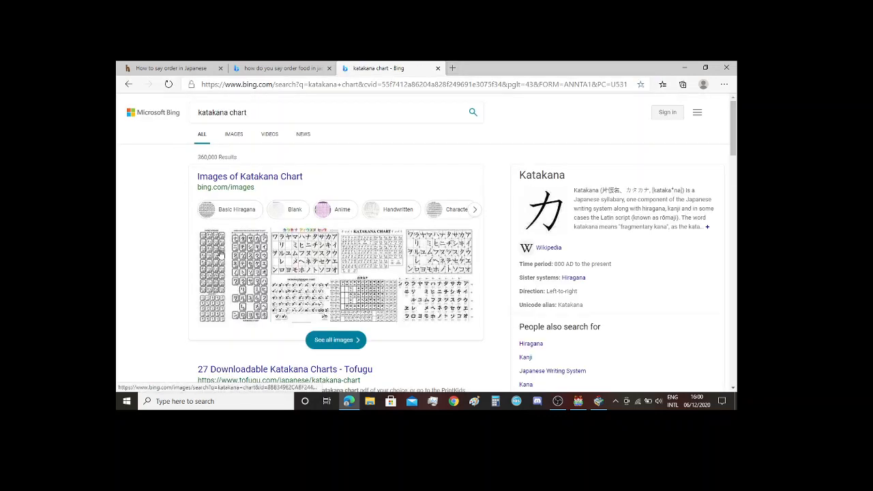
Step: Open the Tofugu katakana chart image, enlarge it to full size, and read through its characters down to the last row
{"action": "left_click", "coordinate": [220, 254]}
{"action": "left_click", "coordinate": [157, 213]}
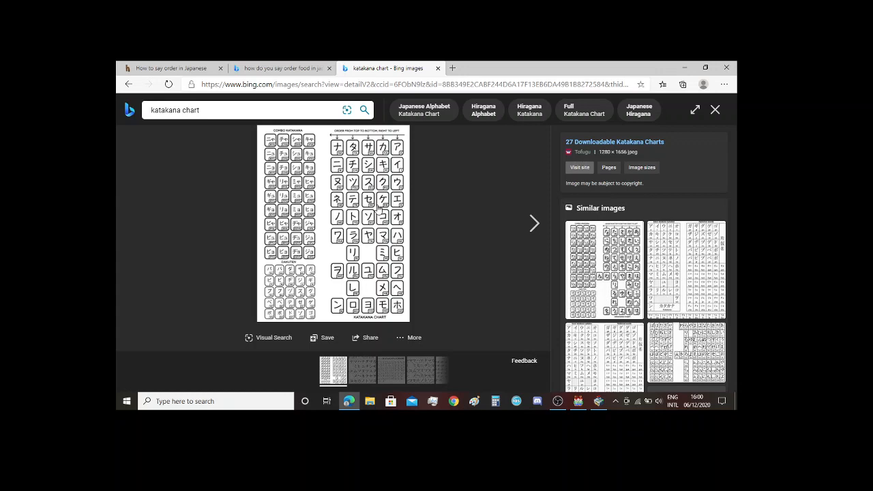
{"action": "scroll", "coordinate": [355, 199], "scroll_direction": "up", "scroll_amount": 1, "text": "ctrl"}
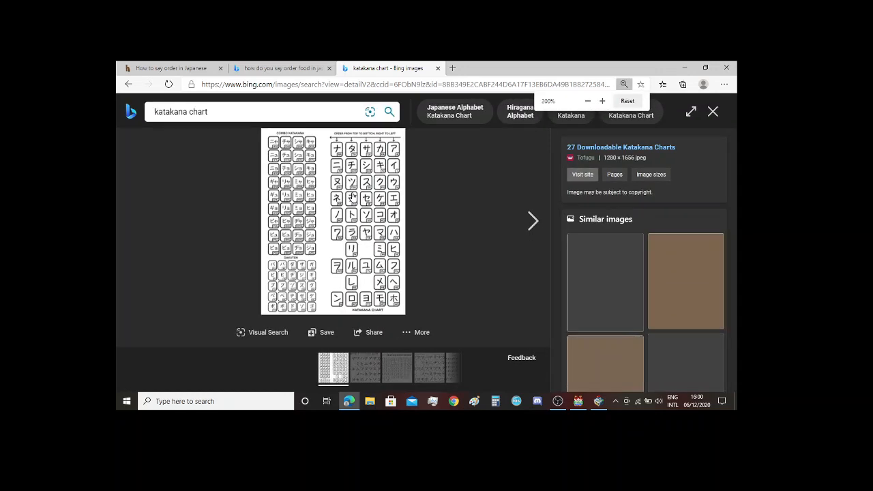
{"action": "left_click", "coordinate": [352, 197]}
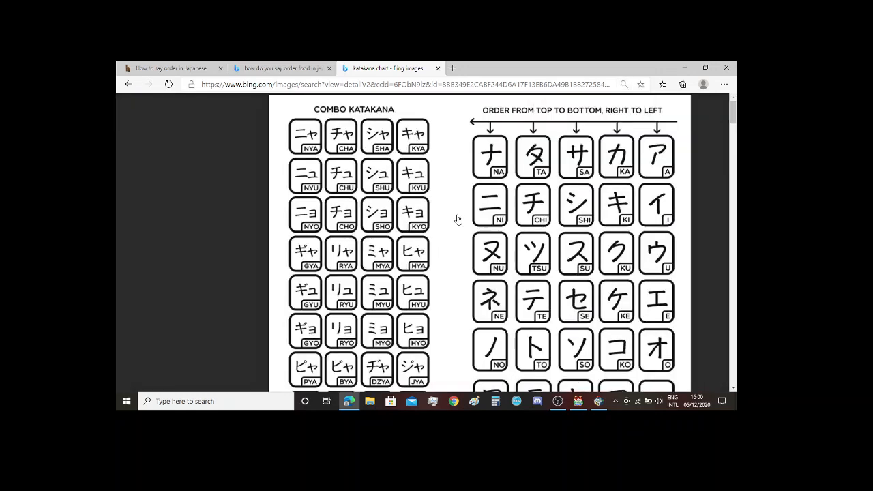
{"action": "scroll", "coordinate": [458, 219], "scroll_direction": "down", "scroll_amount": 1}
{"action": "scroll", "coordinate": [457, 219], "scroll_direction": "down", "scroll_amount": 1}
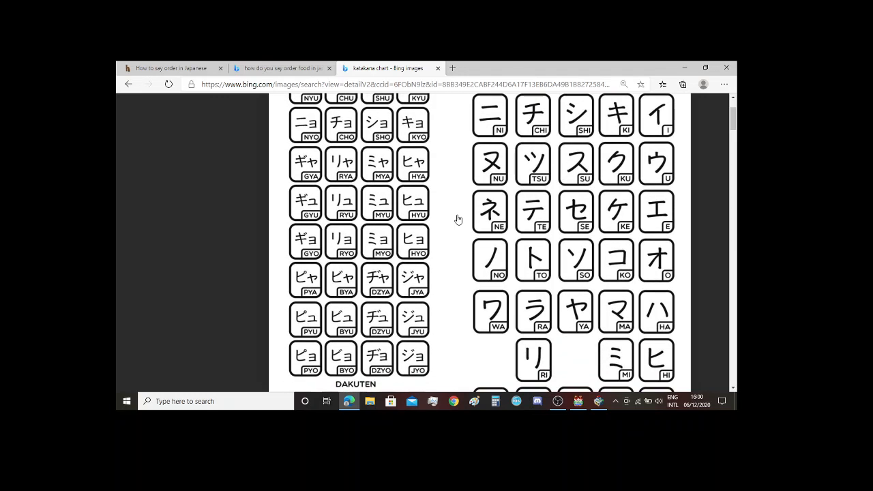
{"action": "scroll", "coordinate": [458, 219], "scroll_direction": "down", "scroll_amount": 4}
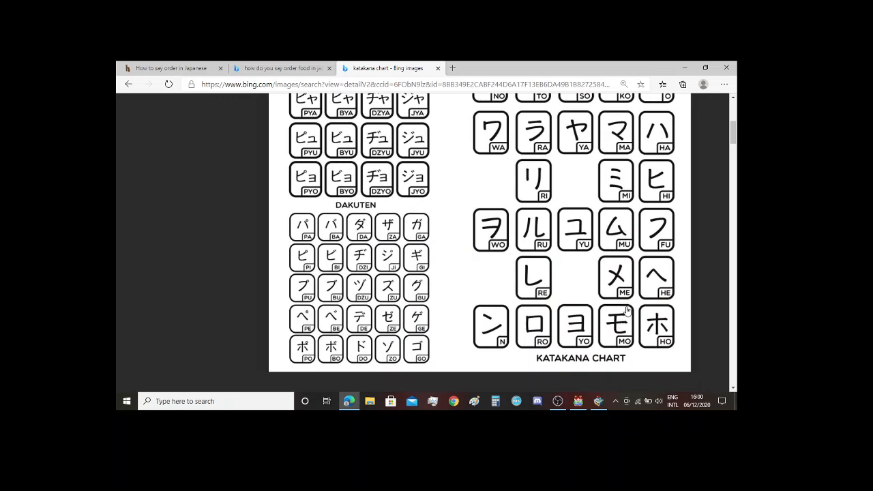
{"action": "left_click", "coordinate": [599, 401]}
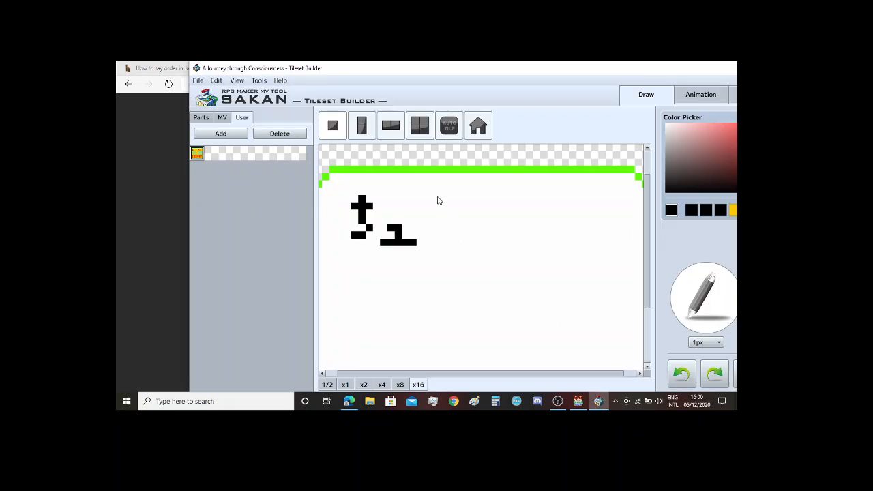
{"action": "left_click_drag", "start_coordinate": [437, 198], "coordinate": [447, 203]}
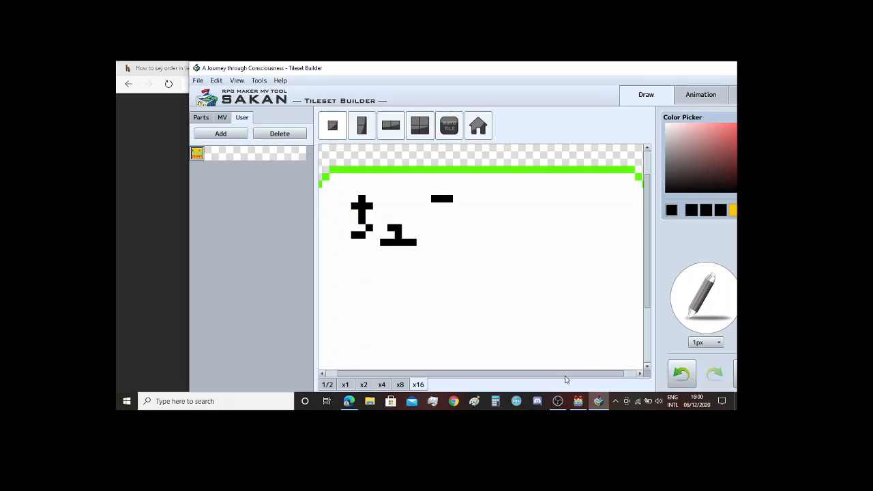
{"action": "left_click", "coordinate": [351, 402]}
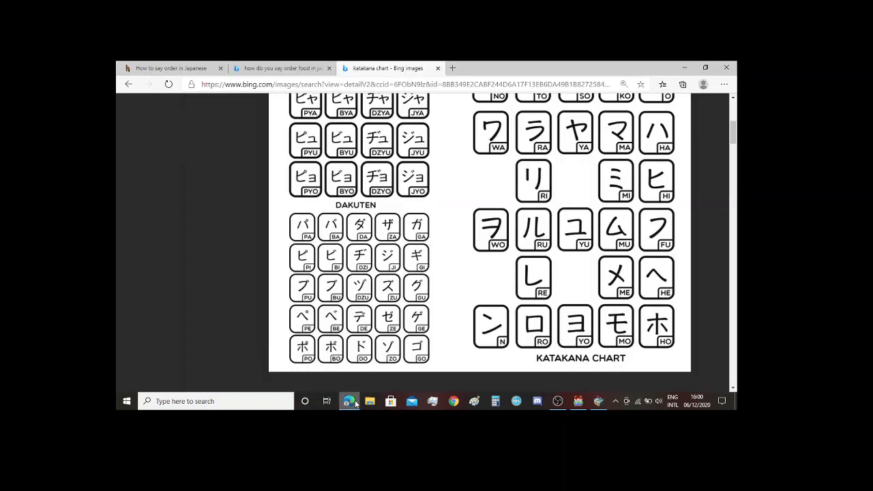
Step: Return to the Tileset Builder, undo the stray bar, and draw a small black モ farther right on the チュ row
{"action": "left_click", "coordinate": [599, 401]}
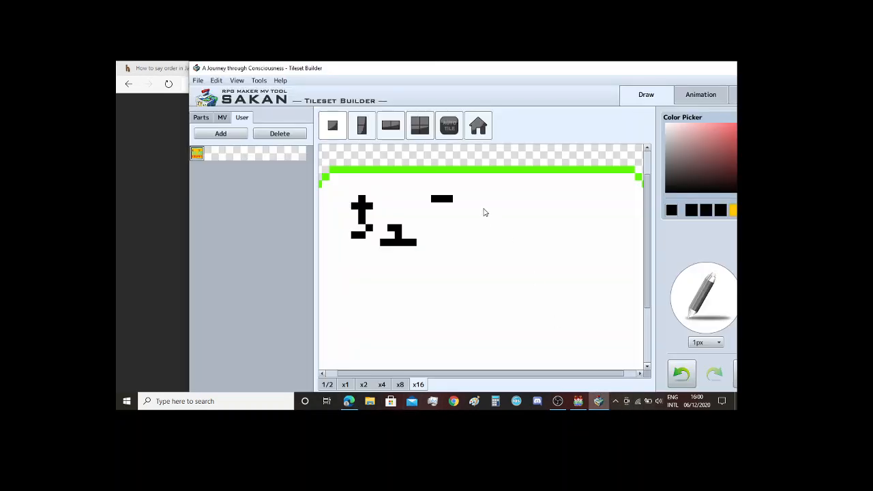
{"action": "key", "text": "ctrl+z"}
{"action": "key", "text": "ctrl+z"}
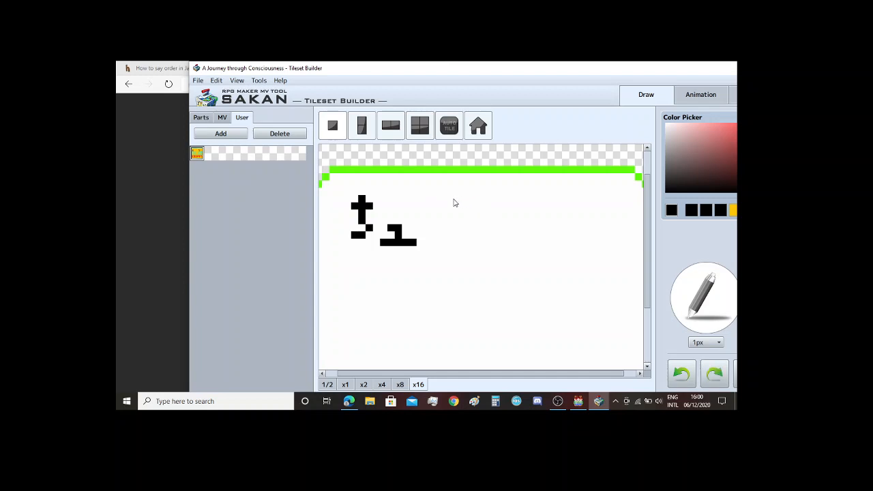
{"action": "left_click", "coordinate": [457, 199]}
{"action": "key", "text": "ctrl+z"}
{"action": "mouse_move", "coordinate": [479, 199]}
{"action": "left_mouse_down"}
{"action": "mouse_move", "coordinate": [492, 202]}
{"action": "mouse_move", "coordinate": [472, 213]}
{"action": "mouse_move", "coordinate": [481, 213]}
{"action": "mouse_move", "coordinate": [487, 238]}
{"action": "mouse_move", "coordinate": [486, 229]}
{"action": "mouse_move", "coordinate": [509, 233]}
{"action": "left_mouse_up"}
{"action": "left_click", "coordinate": [493, 212]}
{"action": "left_click", "coordinate": [501, 213]}
{"action": "key", "text": "ctrl+z"}
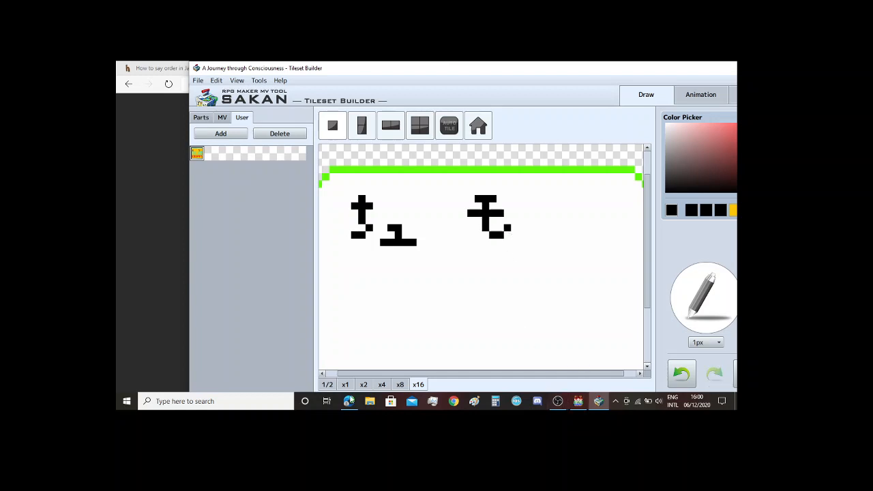
Step: Redraw the bottom stroke of the モ as a three-pixel bar joined to the stem, with one raised pixel at its right end
{"action": "left_click", "coordinate": [347, 402]}
{"action": "left_click", "coordinate": [346, 402]}
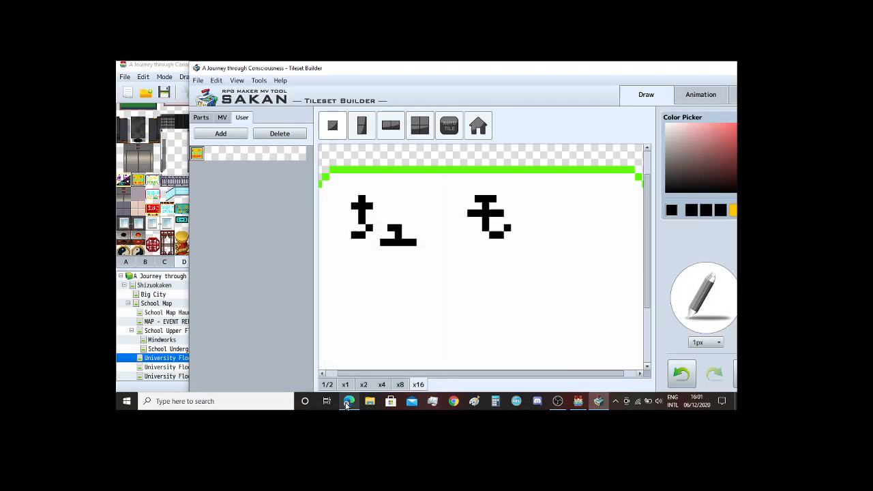
{"action": "key", "text": "ctrl+z"}
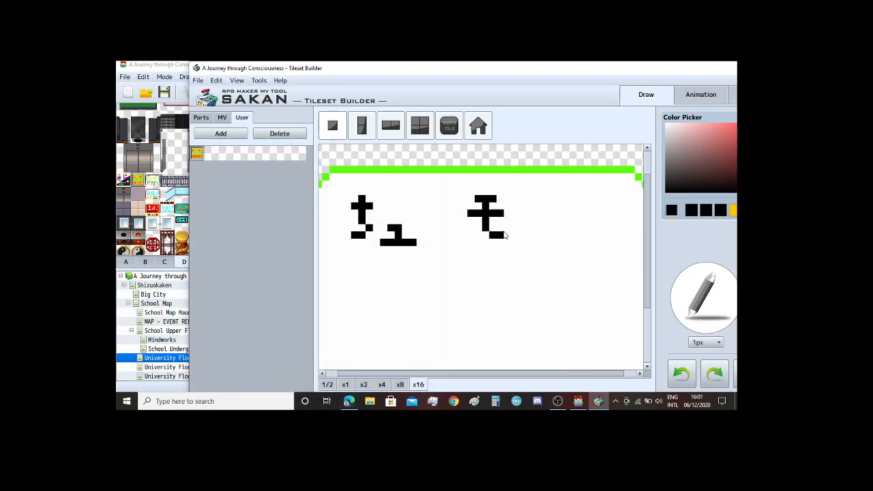
{"action": "mouse_move", "coordinate": [505, 235]}
{"action": "left_mouse_down"}
{"action": "mouse_move", "coordinate": [487, 234]}
{"action": "mouse_move", "coordinate": [500, 236]}
{"action": "left_mouse_up"}
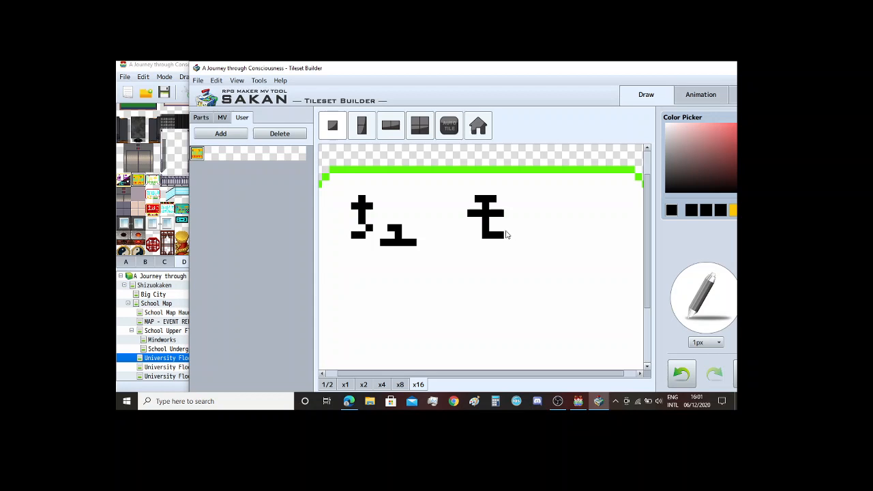
{"action": "key", "text": "ctrl+z"}
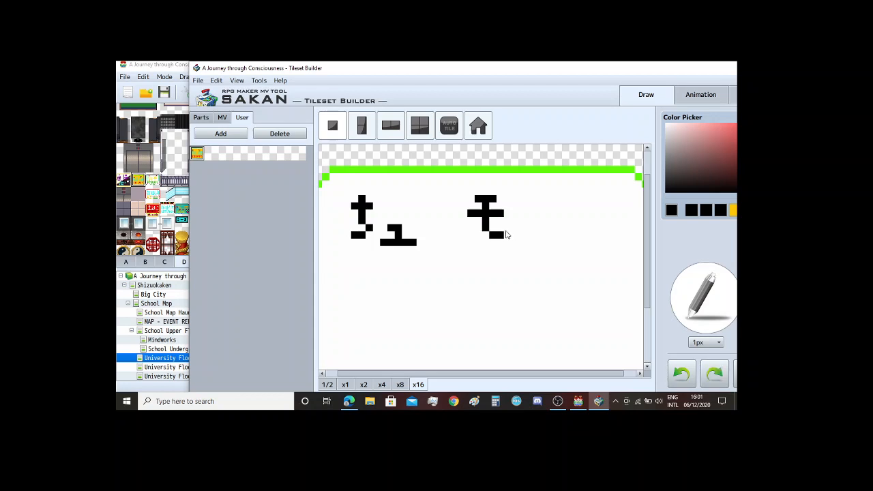
{"action": "left_click", "coordinate": [364, 385]}
{"action": "left_click", "coordinate": [418, 384]}
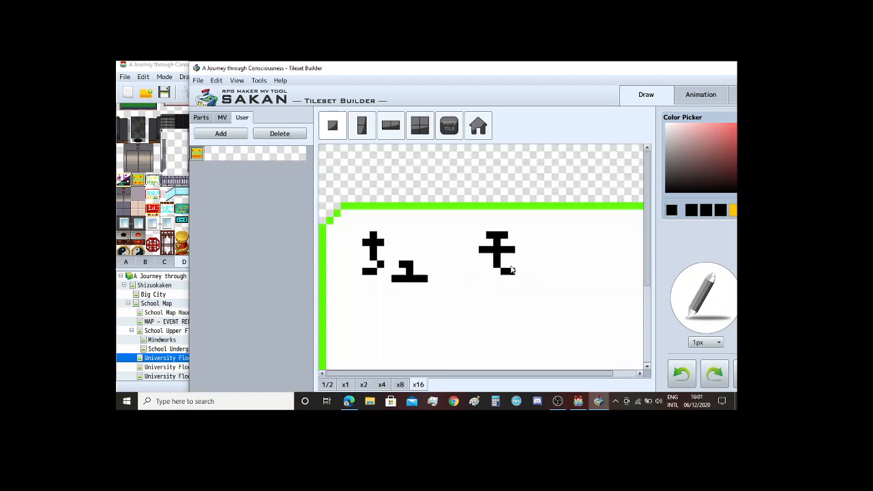
{"action": "left_click_drag", "start_coordinate": [497, 272], "coordinate": [513, 270]}
{"action": "left_click", "coordinate": [519, 264]}
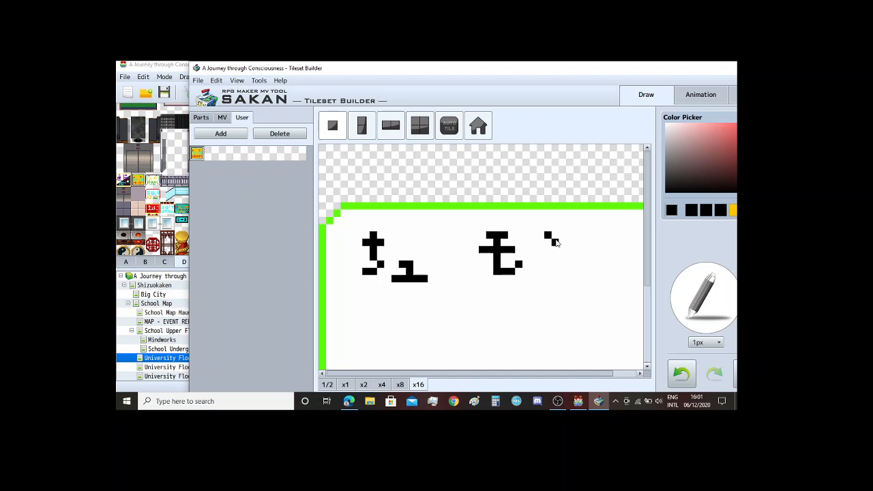
Step: Draw a small black ン directly right of the モ, with a short upper stroke and a lower stroke rising diagonally to the right
{"action": "left_click", "coordinate": [542, 235]}
{"action": "left_click", "coordinate": [540, 265]}
{"action": "key", "text": "ctrl+z"}
{"action": "left_click", "coordinate": [533, 266]}
{"action": "left_click_drag", "start_coordinate": [540, 273], "coordinate": [548, 274]}
{"action": "left_click", "coordinate": [563, 264]}
{"action": "left_click", "coordinate": [570, 257]}
{"action": "left_click", "coordinate": [578, 251]}
{"action": "key", "text": "ctrl+z"}
{"action": "left_click", "coordinate": [577, 251]}
{"action": "scroll", "coordinate": [563, 285], "scroll_direction": "down", "scroll_amount": 1}
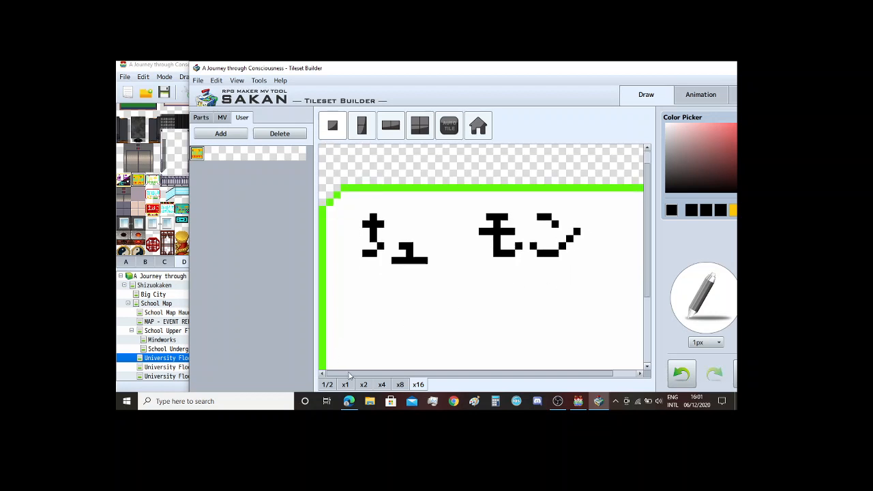
Step: Preview the sign at x2, undo the lower stroke of the ン and redraw it one pixel farther right
{"action": "left_click", "coordinate": [364, 385]}
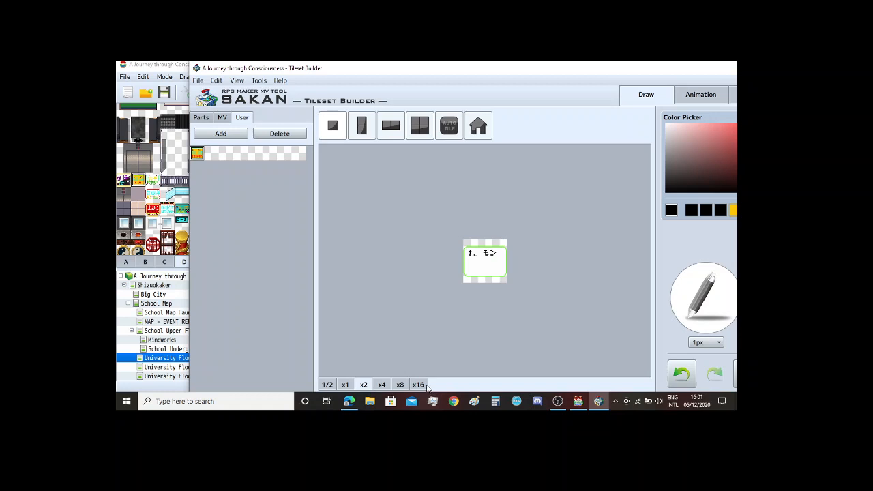
{"action": "left_click", "coordinate": [418, 384]}
{"action": "key", "text": "ctrl+z"}
{"action": "key", "text": "ctrl+z"}
{"action": "key", "text": "ctrl+z"}
{"action": "key", "text": "ctrl+z"}
{"action": "key", "text": "ctrl+z"}
{"action": "key", "text": "ctrl+z"}
{"action": "key", "text": "ctrl+z"}
{"action": "key", "text": "ctrl+z"}
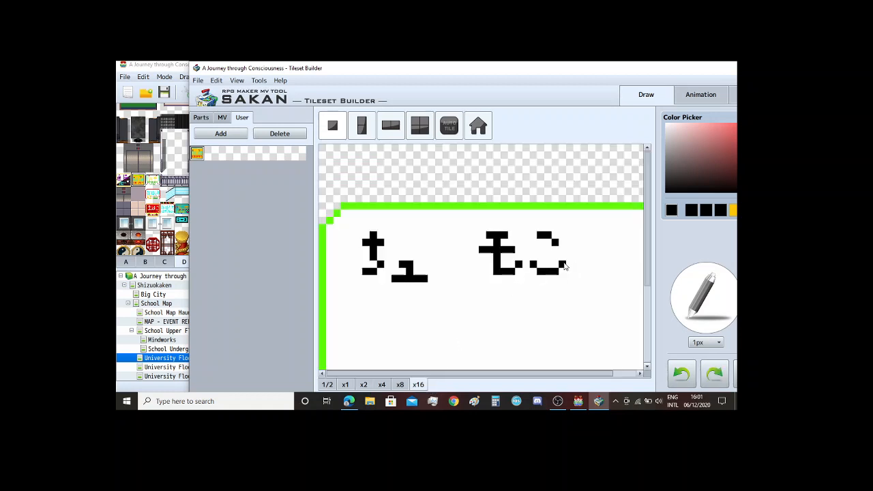
{"action": "mouse_move", "coordinate": [538, 269]}
{"action": "left_mouse_down"}
{"action": "mouse_move", "coordinate": [567, 275]}
{"action": "mouse_move", "coordinate": [587, 250]}
{"action": "left_mouse_up"}
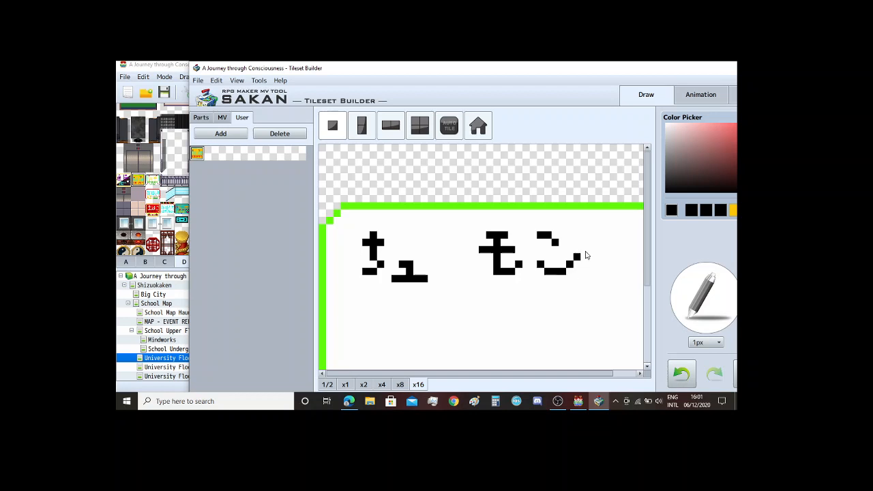
Step: Shift the upper stroke of the ン one pixel right and preview the sign at x4 and x2
{"action": "right_click_drag", "start_coordinate": [556, 241], "coordinate": [547, 240]}
{"action": "right_click", "coordinate": [540, 236]}
{"action": "left_click_drag", "start_coordinate": [545, 234], "coordinate": [557, 244]}
{"action": "key", "text": "ctrl+z"}
{"action": "left_click", "coordinate": [378, 386]}
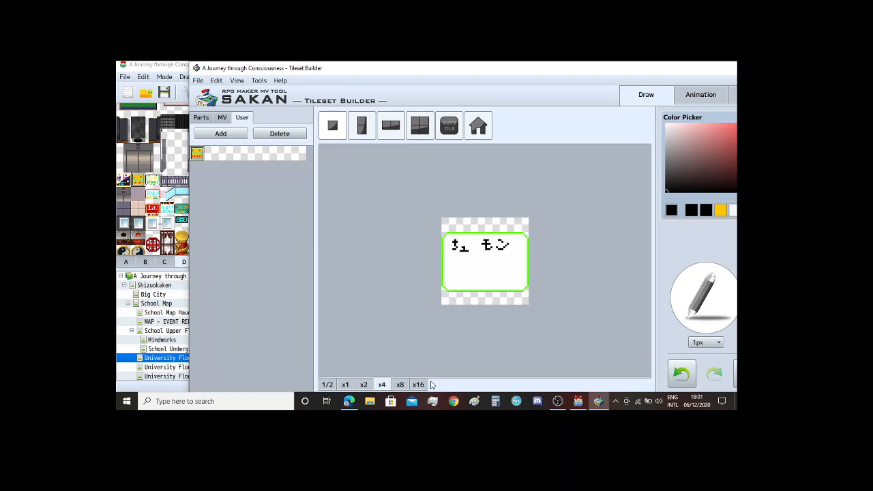
{"action": "left_click", "coordinate": [365, 385]}
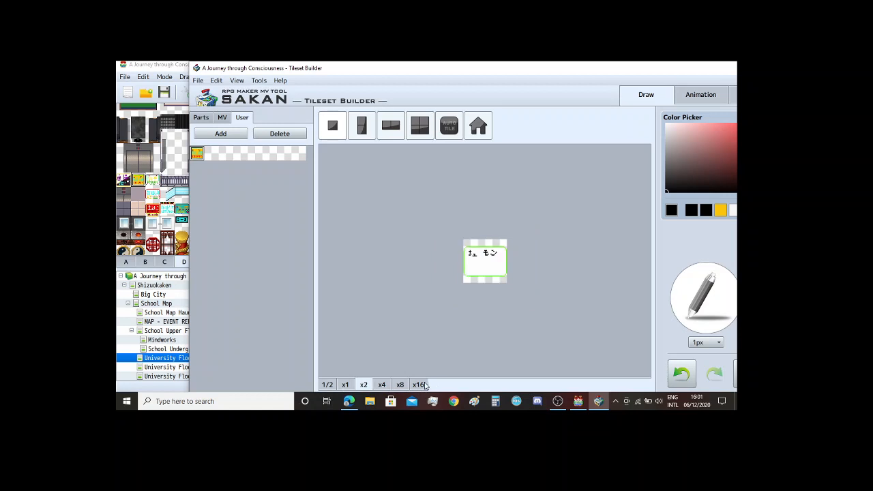
{"action": "left_click", "coordinate": [419, 385]}
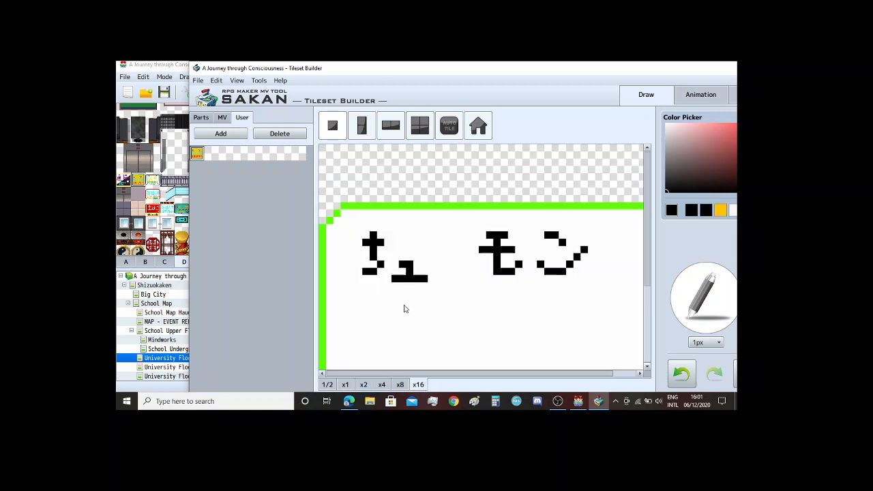
Step: Widen the crossbar of the チ to five pixels and preview the sign at x2
{"action": "left_click_drag", "start_coordinate": [356, 240], "coordinate": [387, 241]}
{"action": "left_click", "coordinate": [380, 260]}
{"action": "left_click", "coordinate": [364, 385]}
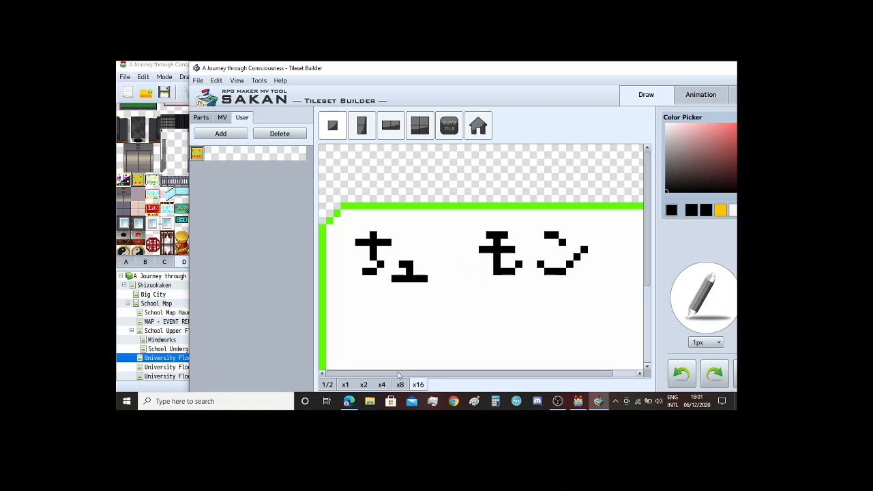
{"action": "left_click", "coordinate": [360, 387]}
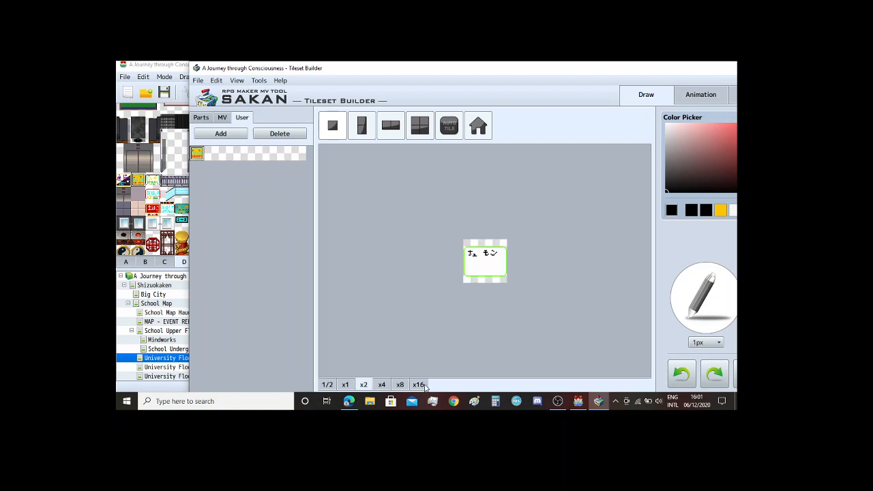
{"action": "left_click", "coordinate": [418, 384]}
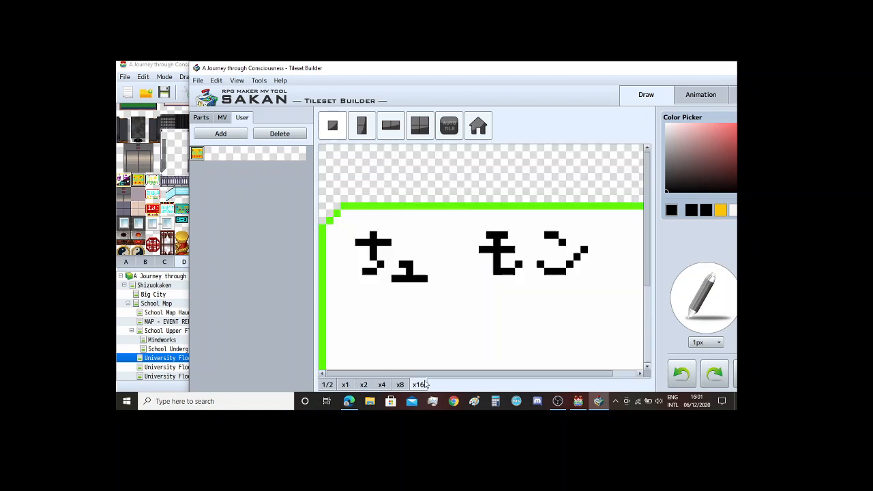
Step: Reshape the lower part of the チ so its stem connects solidly to the bottom stroke, and preview the sign at x4
{"action": "left_click", "coordinate": [380, 257]}
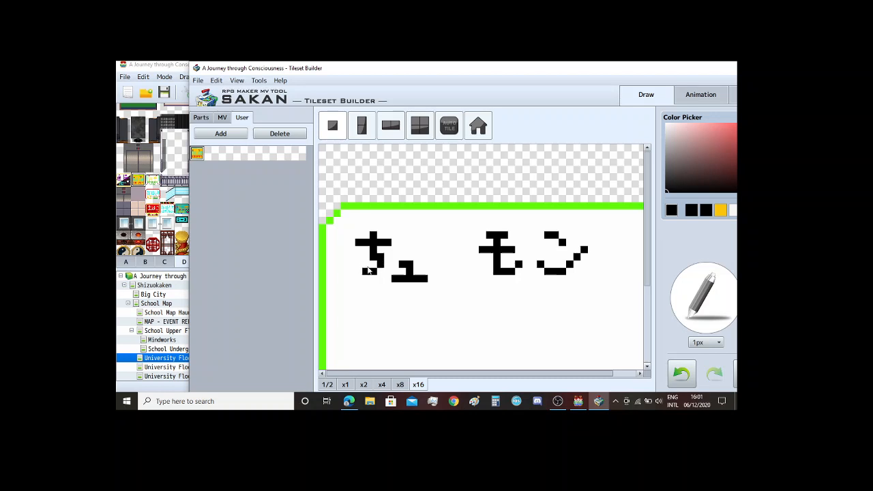
{"action": "left_click", "coordinate": [376, 270]}
{"action": "right_click", "coordinate": [373, 266]}
{"action": "left_click", "coordinate": [376, 261]}
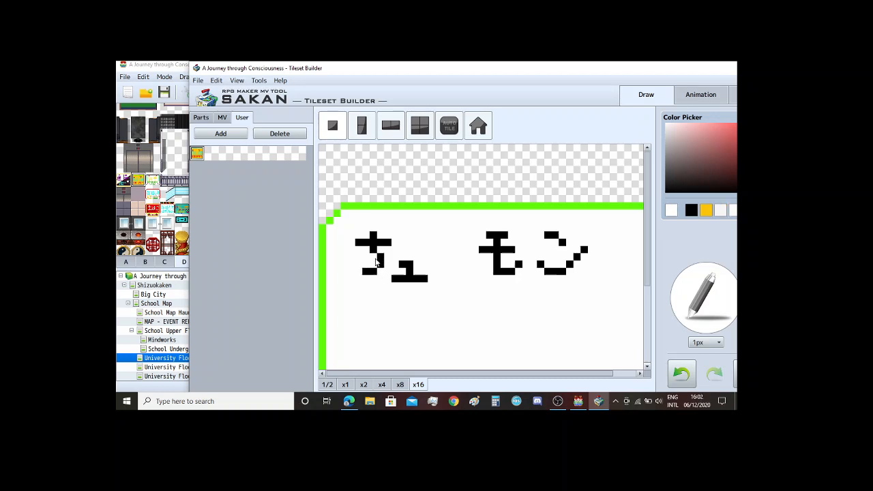
{"action": "right_click", "coordinate": [374, 257]}
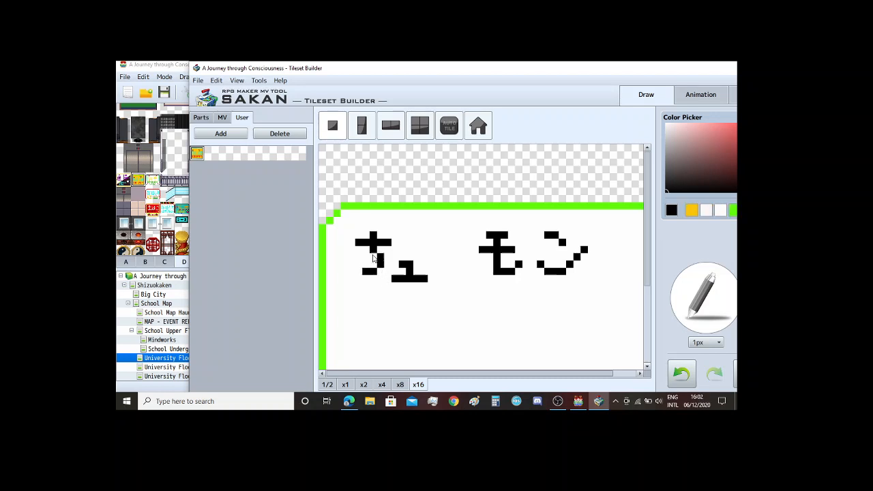
{"action": "left_click_drag", "start_coordinate": [374, 257], "coordinate": [380, 274]}
{"action": "left_click", "coordinate": [382, 384]}
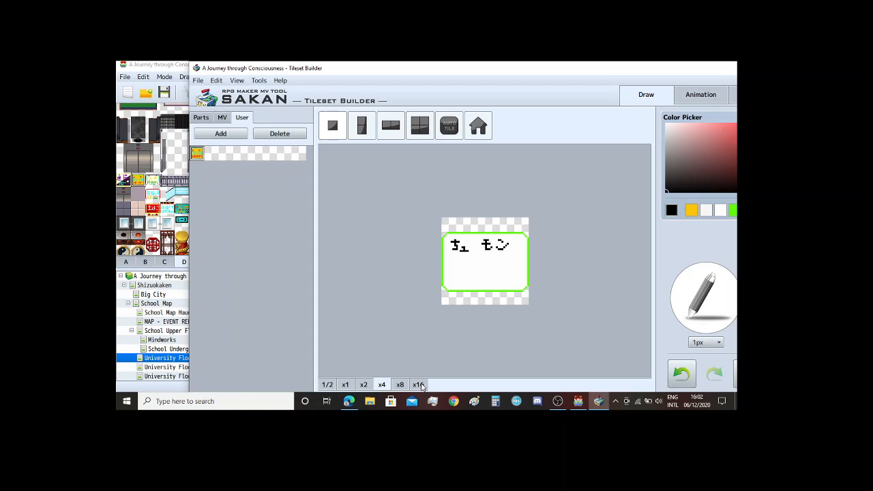
{"action": "left_click", "coordinate": [418, 385]}
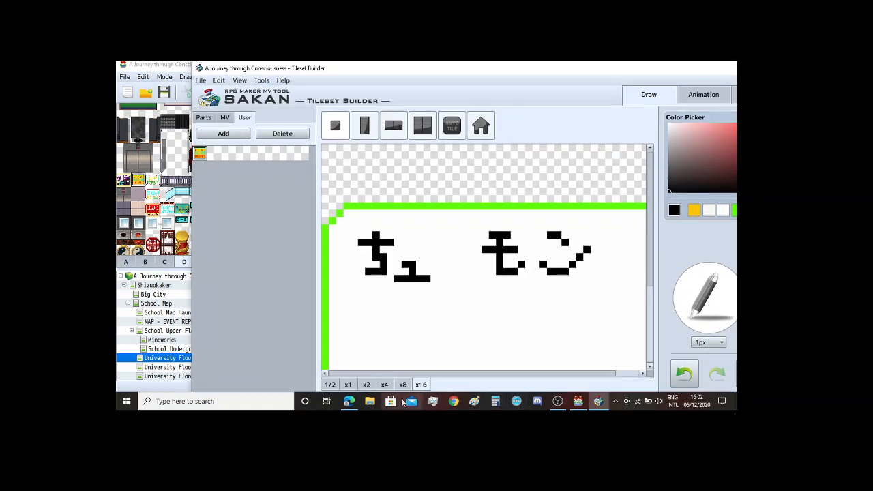
Step: Close the katakana chart tab in the browser and return to the Tileset Builder with the 注文 translation page behind it
{"action": "left_click", "coordinate": [348, 401]}
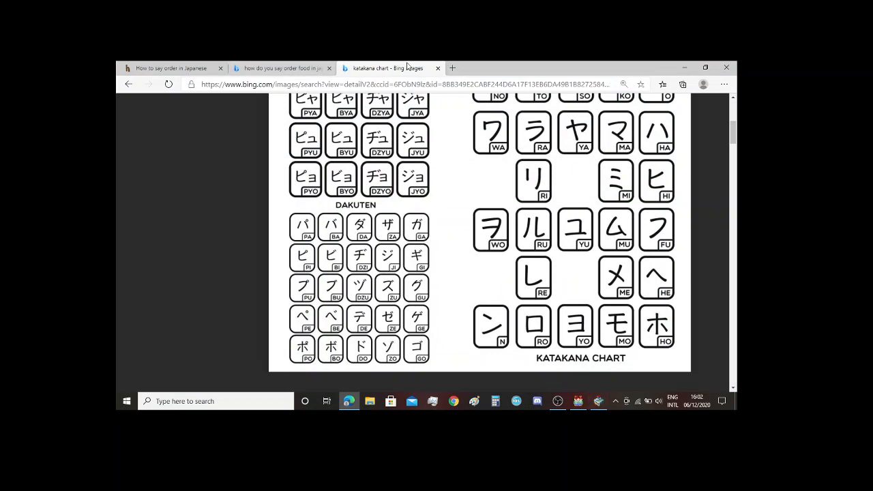
{"action": "left_click", "coordinate": [438, 68]}
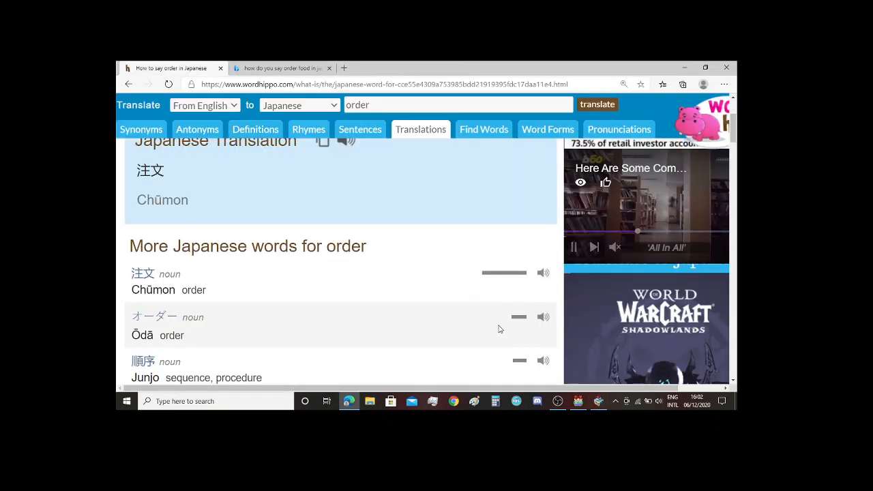
{"action": "left_click", "coordinate": [599, 401]}
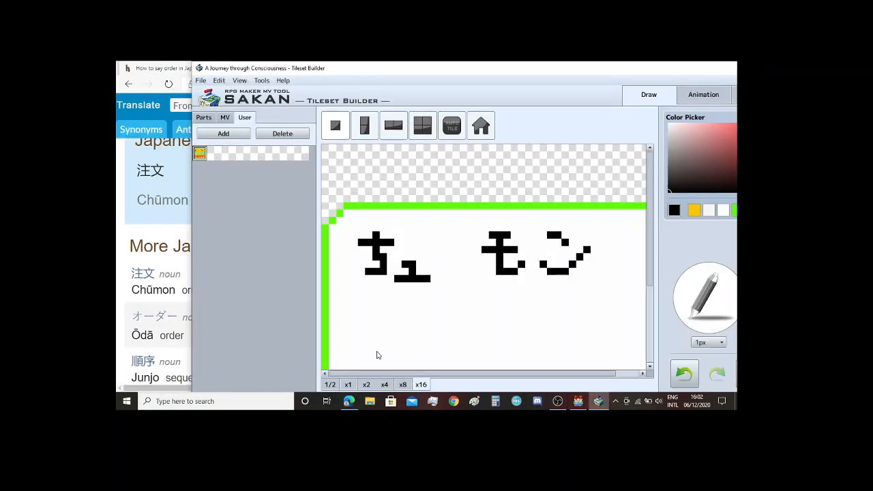
Step: Draw the three-stroke water radical of 注 in black below the チ and start a base bar to its right
{"action": "scroll", "coordinate": [370, 296], "scroll_direction": "down", "scroll_amount": 3}
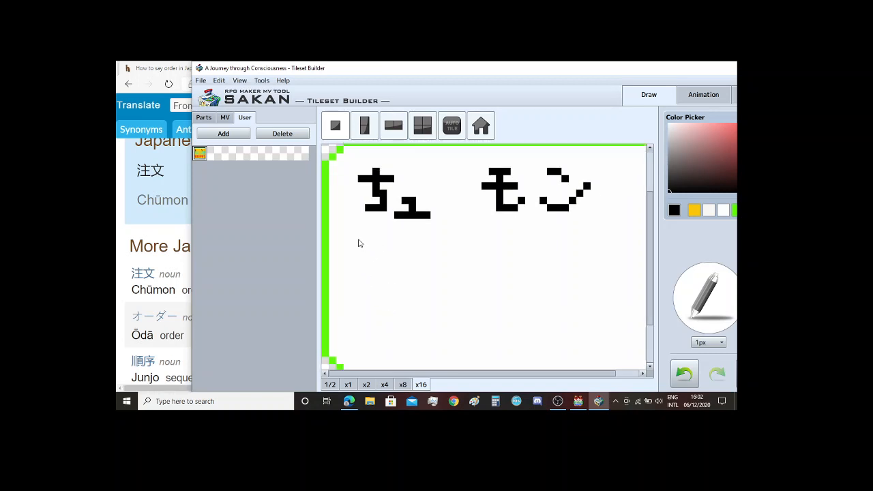
{"action": "left_click", "coordinate": [362, 239]}
{"action": "left_click", "coordinate": [369, 243]}
{"action": "left_click", "coordinate": [361, 259]}
{"action": "left_click", "coordinate": [368, 266]}
{"action": "mouse_move", "coordinate": [369, 288]}
{"action": "left_mouse_down"}
{"action": "mouse_move", "coordinate": [354, 309]}
{"action": "mouse_move", "coordinate": [400, 312]}
{"action": "left_mouse_up"}
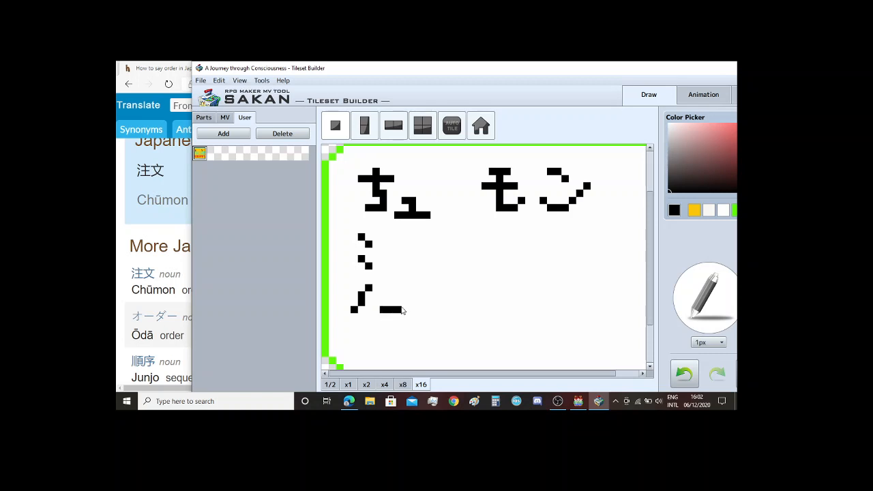
Step: Extend the base bar of 注 to nine pixels, with a one-pixel stem stub above its middle
{"action": "left_click_drag", "start_coordinate": [402, 311], "coordinate": [446, 310]}
{"action": "key", "text": "ctrl+z"}
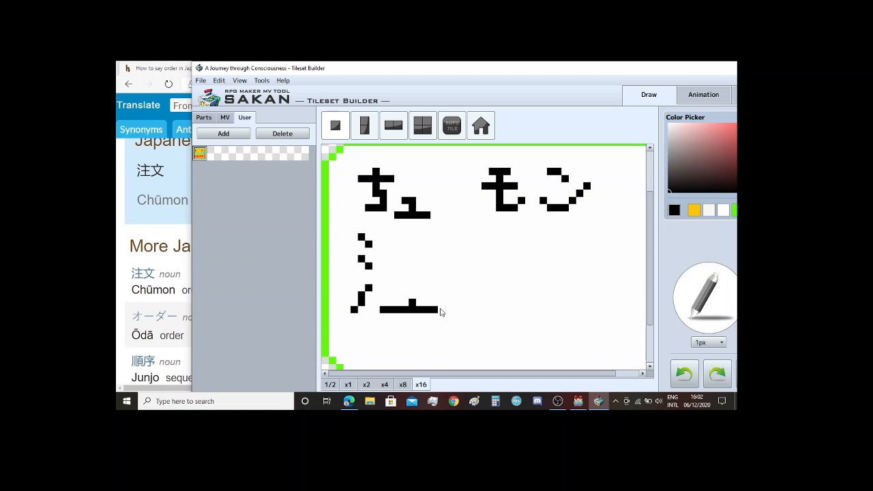
{"action": "left_click", "coordinate": [442, 309]}
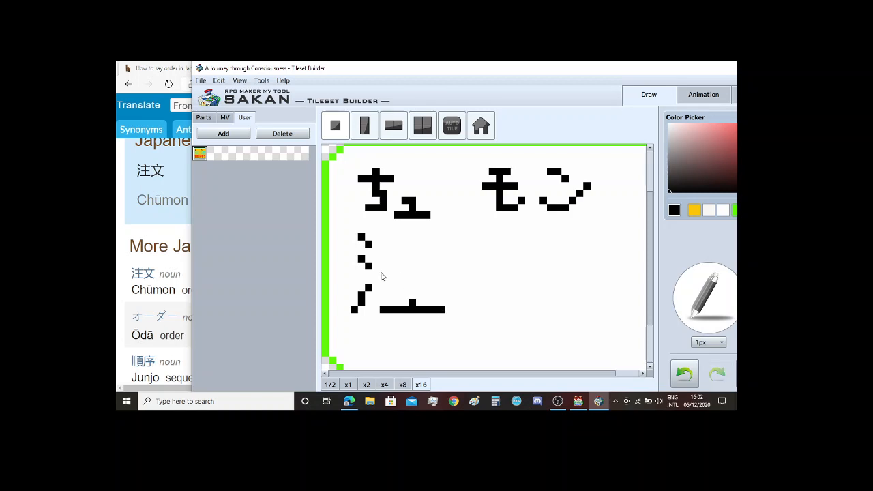
Step: Try a black middle bar for 注 five rows and then four rows above the base bar, undoing both attempts
{"action": "left_click", "coordinate": [383, 272]}
{"action": "left_click", "coordinate": [391, 273]}
{"action": "left_click_drag", "start_coordinate": [397, 277], "coordinate": [446, 277]}
{"action": "left_click_drag", "start_coordinate": [382, 245], "coordinate": [401, 248]}
{"action": "key", "text": "ctrl+z"}
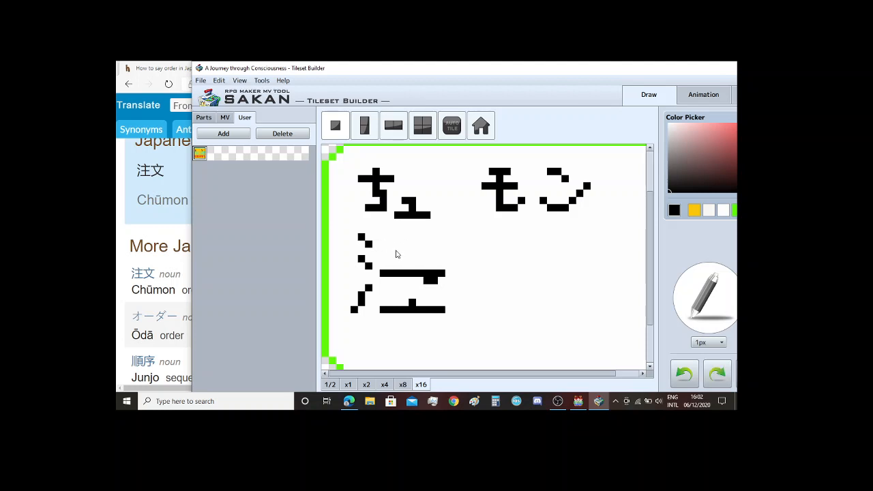
{"action": "key", "text": "ctrl+z"}
{"action": "key", "text": "ctrl+z"}
{"action": "left_click_drag", "start_coordinate": [383, 283], "coordinate": [437, 282]}
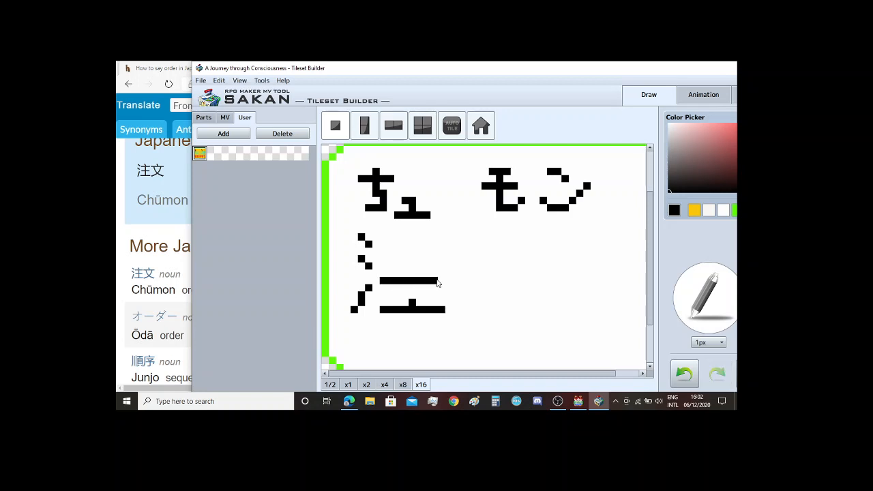
{"action": "key", "text": "ctrl+z"}
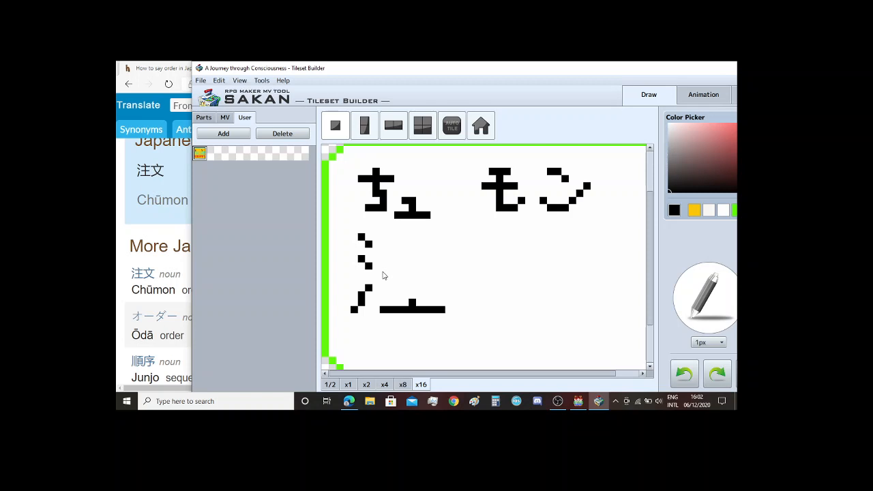
Step: Draw a nine-pixel middle bar five rows above the base bar, try a hooked stroke through it, and undo that stroke
{"action": "left_click_drag", "start_coordinate": [383, 275], "coordinate": [444, 274]}
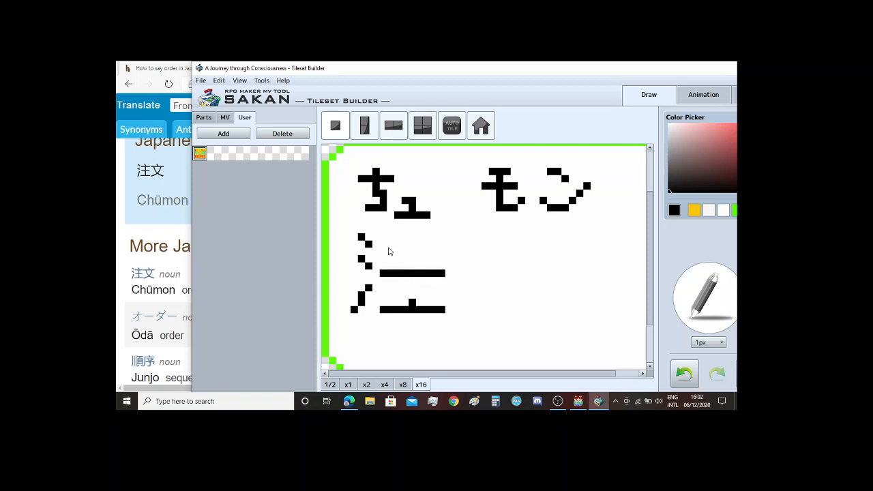
{"action": "mouse_move", "coordinate": [382, 243]}
{"action": "left_mouse_down"}
{"action": "mouse_move", "coordinate": [401, 245]}
{"action": "mouse_move", "coordinate": [396, 305]}
{"action": "left_mouse_up"}
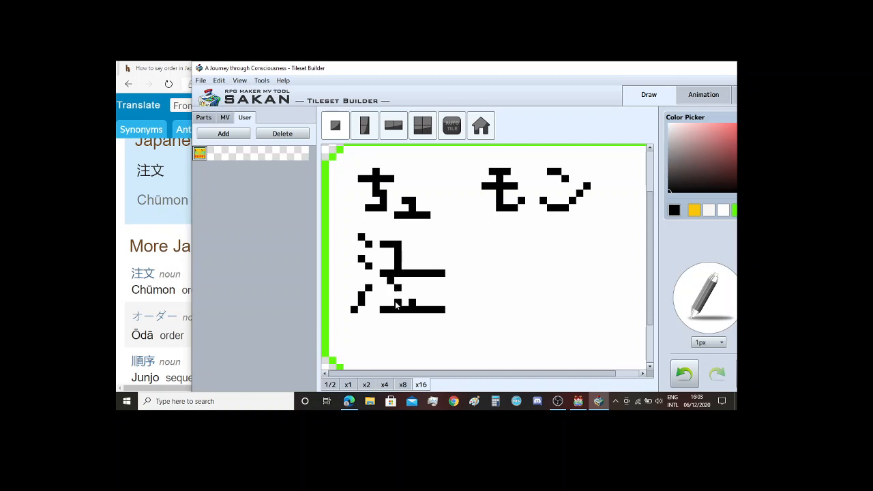
{"action": "key", "text": "ctrl+z"}
{"action": "key", "text": "ctrl+z"}
{"action": "key", "text": "ctrl+z"}
{"action": "key", "text": "ctrl+z"}
{"action": "key", "text": "ctrl+z"}
{"action": "key", "text": "ctrl+z"}
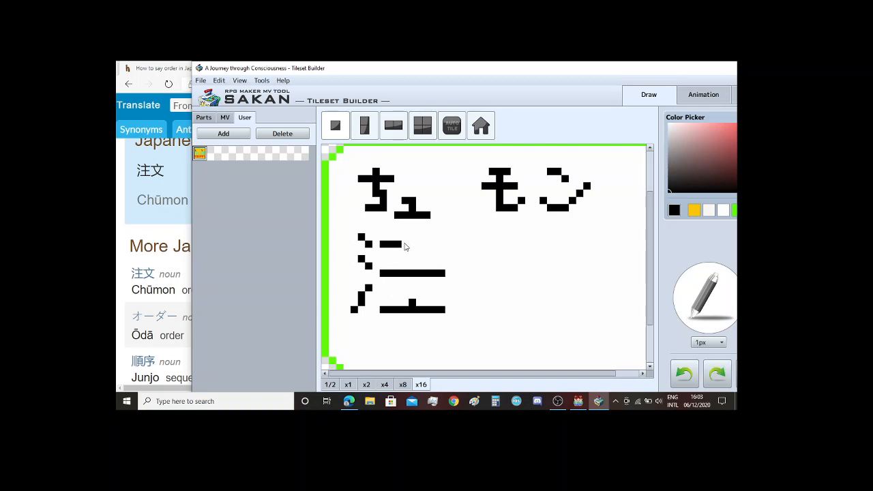
{"action": "key", "text": "ctrl+z"}
Step: Try an eight-pixel top bar level with the water radical's first dot, and undo both it and the middle bar
{"action": "left_click_drag", "start_coordinate": [380, 236], "coordinate": [435, 238]}
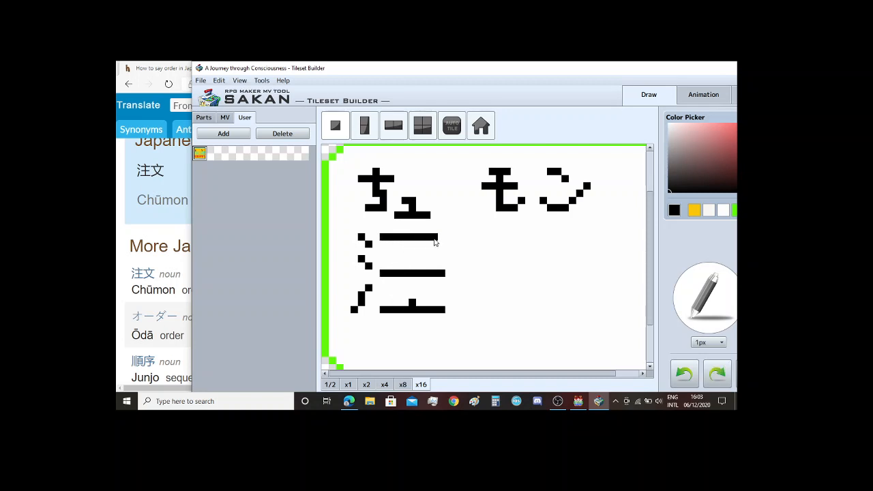
{"action": "key", "text": "ctrl+z"}
{"action": "key", "text": "ctrl+z"}
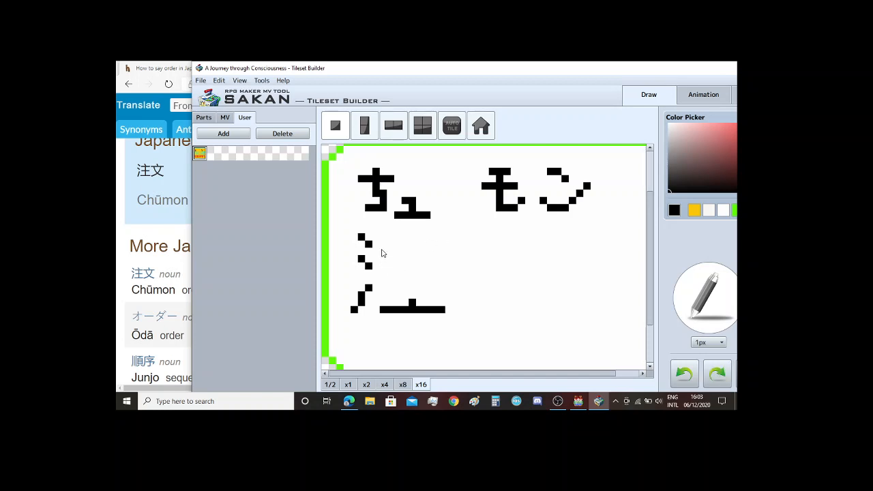
Step: Draw a nine-pixel upper bar eight rows above the base bar of 注, and place one pixel three rows below its left end
{"action": "left_click_drag", "start_coordinate": [382, 252], "coordinate": [441, 253]}
{"action": "left_click", "coordinate": [384, 274]}
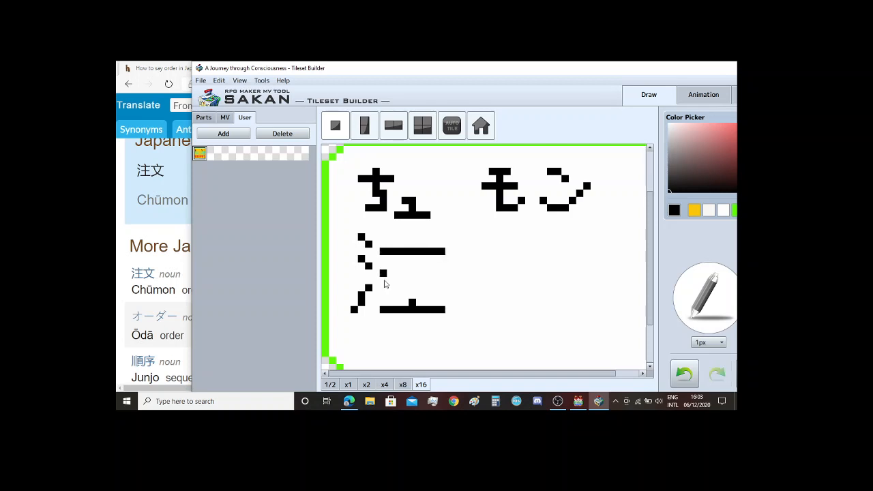
{"action": "key", "text": "ctrl+z"}
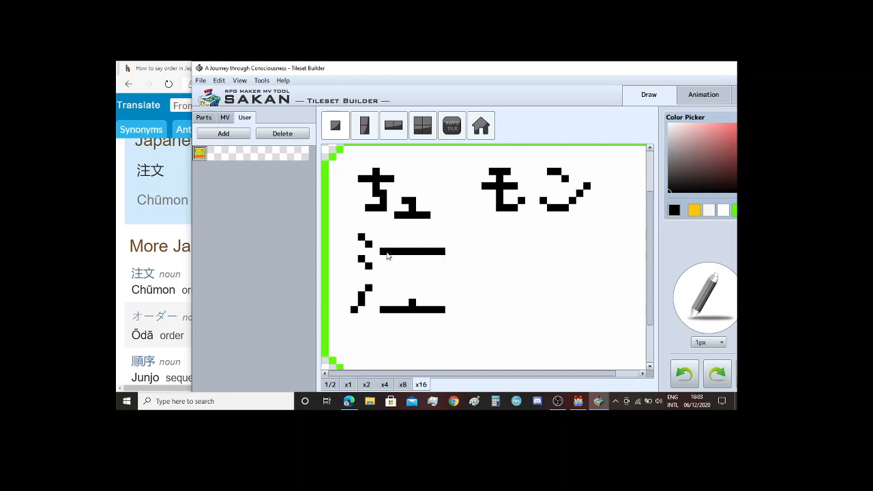
{"action": "key", "text": "ctrl+z"}
{"action": "left_click_drag", "start_coordinate": [380, 246], "coordinate": [444, 247]}
{"action": "mouse_move", "coordinate": [380, 273]}
{"action": "left_mouse_down"}
{"action": "mouse_move", "coordinate": [440, 277]}
{"action": "mouse_move", "coordinate": [428, 295]}
{"action": "left_mouse_up"}
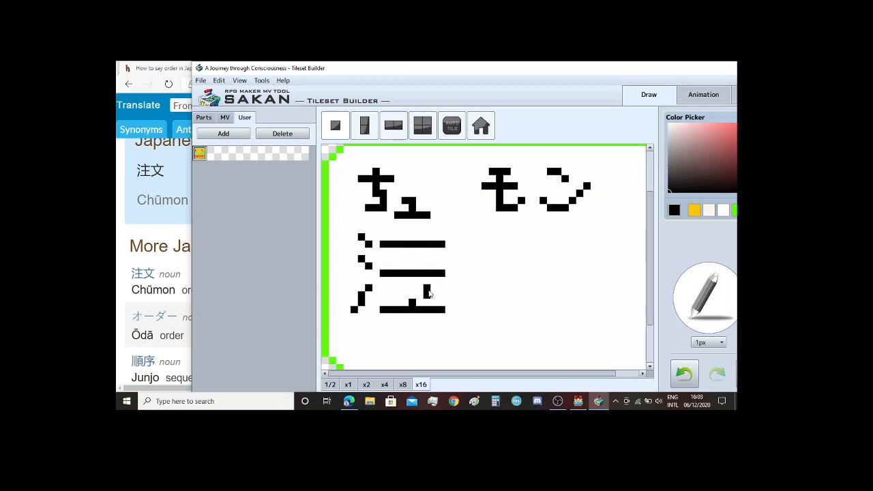
{"action": "left_click_drag", "start_coordinate": [412, 260], "coordinate": [416, 254]}
{"action": "key", "text": "ctrl+z"}
{"action": "key", "text": "ctrl+z"}
{"action": "key", "text": "ctrl+z"}
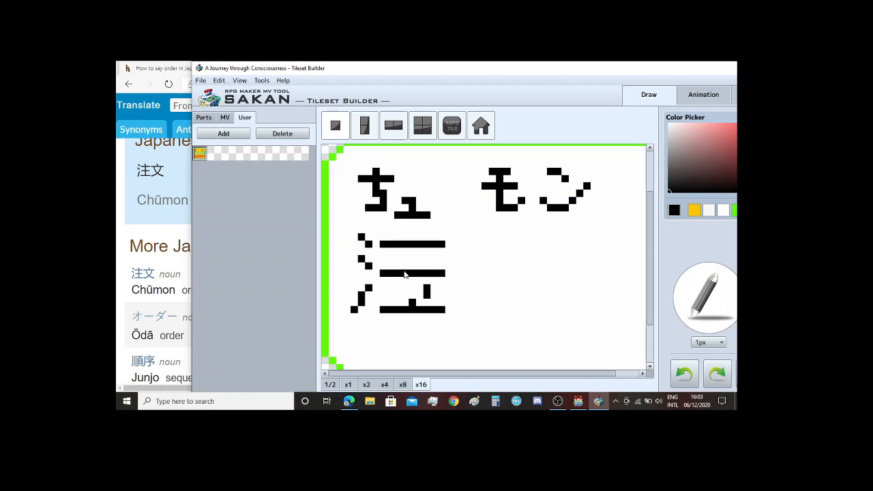
{"action": "key", "text": "ctrl+z"}
Step: Complete the black kanji 注 with its upper and middle bars, the vertical stroke and the dot above
{"action": "mouse_move", "coordinate": [380, 251]}
{"action": "left_mouse_down"}
{"action": "mouse_move", "coordinate": [444, 252]}
{"action": "mouse_move", "coordinate": [412, 276]}
{"action": "mouse_move", "coordinate": [415, 303]}
{"action": "left_mouse_up"}
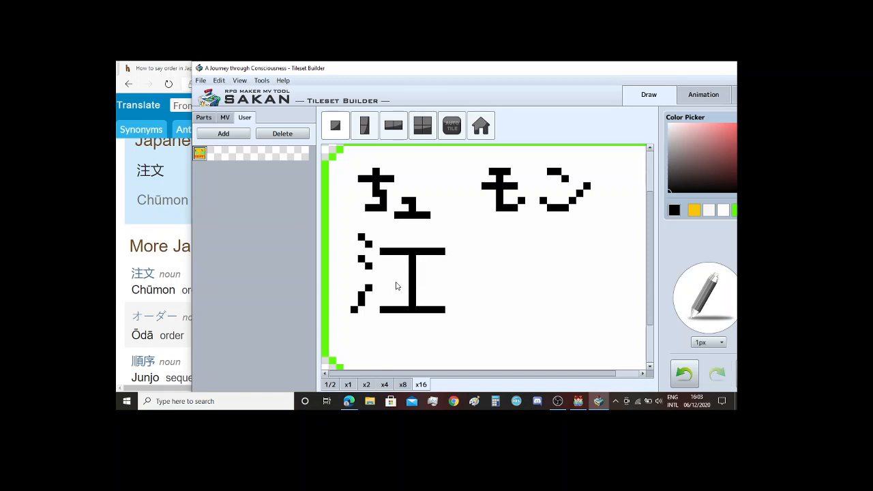
{"action": "left_click", "coordinate": [397, 281]}
{"action": "left_click_drag", "start_coordinate": [380, 281], "coordinate": [447, 280]}
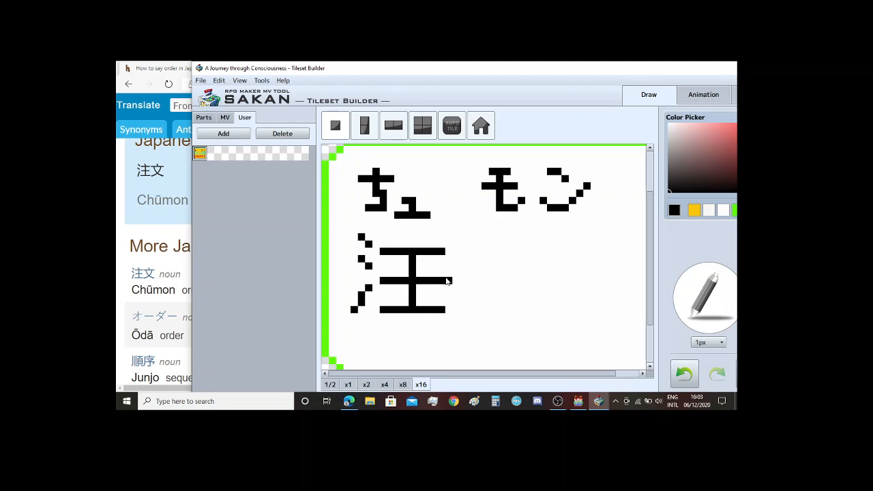
{"action": "left_click", "coordinate": [405, 238]}
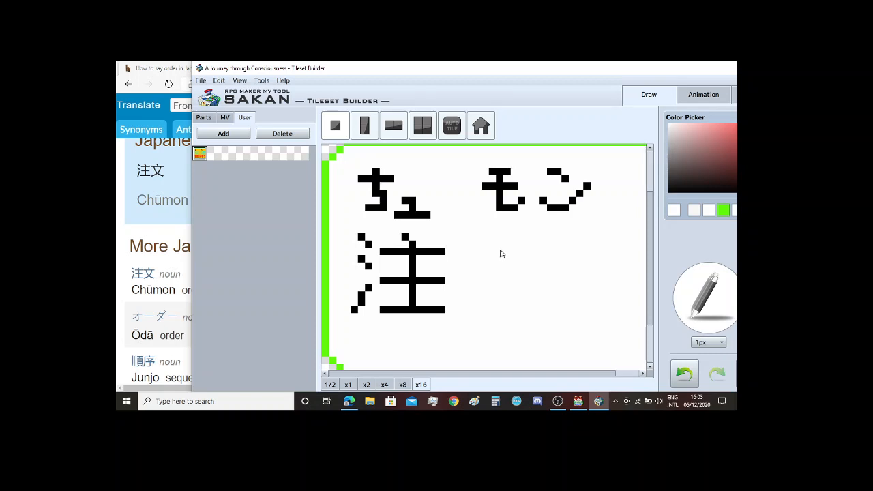
Step: Pick black from the existing kanji and draw the horizontal bar and top dot of 文 below モン
{"action": "right_click", "coordinate": [436, 252]}
{"action": "left_click_drag", "start_coordinate": [498, 252], "coordinate": [565, 254]}
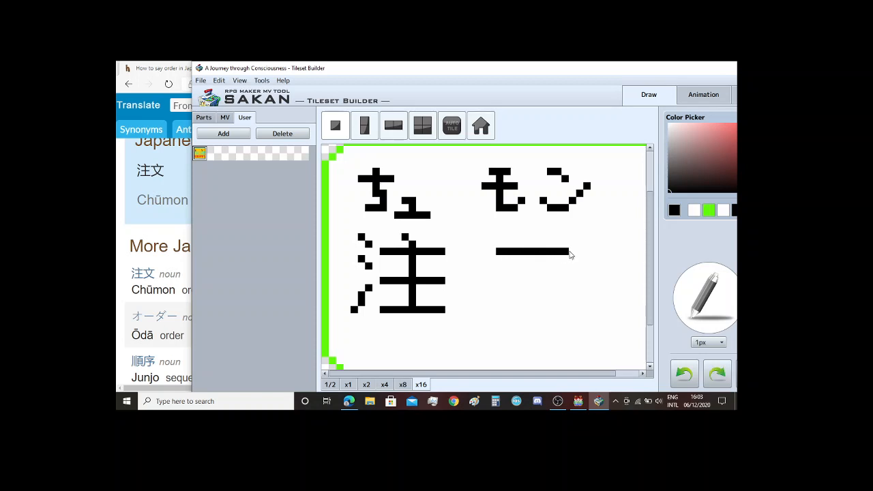
{"action": "left_click", "coordinate": [572, 251]}
{"action": "left_click", "coordinate": [536, 237]}
{"action": "left_click", "coordinate": [528, 230]}
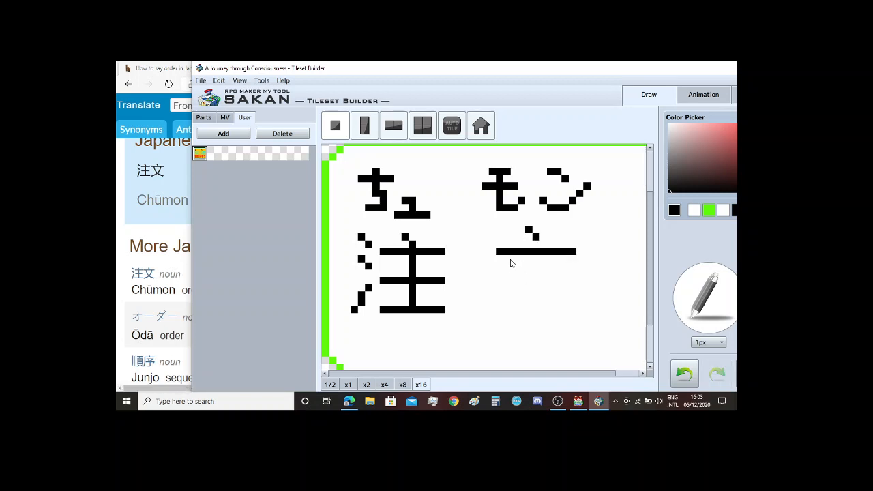
Step: Draw the two diagonal strokes of 文 from the bar inward until they cross below its centre
{"action": "left_click", "coordinate": [558, 258]}
{"action": "left_click", "coordinate": [513, 264]}
{"action": "left_click", "coordinate": [558, 265]}
{"action": "left_click", "coordinate": [521, 276]}
{"action": "left_click", "coordinate": [558, 273]}
{"action": "key", "text": "ctrl+z"}
{"action": "left_click", "coordinate": [550, 272]}
{"action": "left_click", "coordinate": [529, 288]}
{"action": "left_click", "coordinate": [543, 288]}
{"action": "left_click", "coordinate": [536, 294]}
{"action": "left_click", "coordinate": [543, 302]}
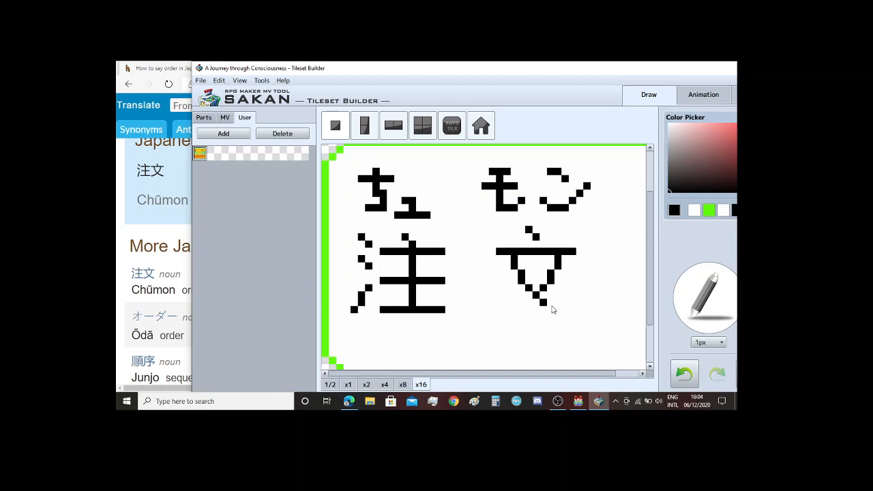
Step: Draw the spreading lower ends of both diagonal strokes of 文, level with the base of 注
{"action": "left_click", "coordinate": [550, 309]}
{"action": "left_click", "coordinate": [558, 310]}
{"action": "left_click", "coordinate": [564, 310]}
{"action": "left_click", "coordinate": [530, 302]}
{"action": "left_click", "coordinate": [523, 302]}
{"action": "left_click", "coordinate": [514, 310]}
{"action": "left_click", "coordinate": [506, 310]}
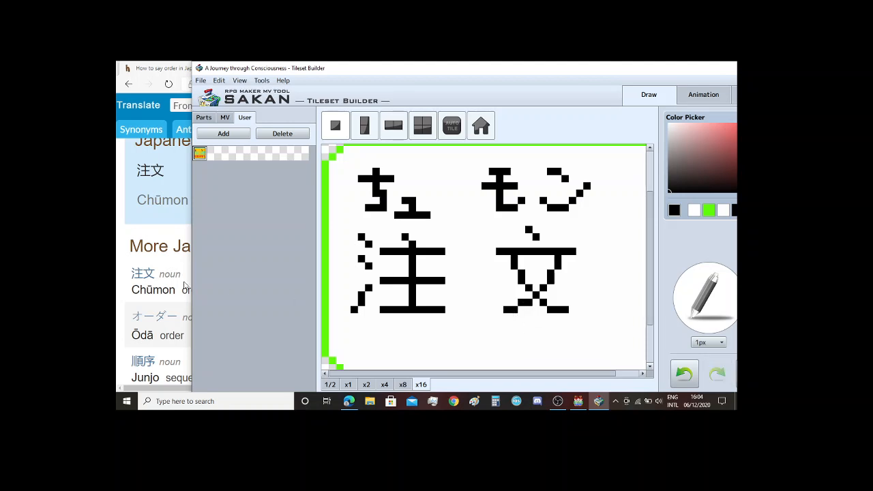
Step: Check the tile at x2 zoom and lengthen both lower ends of 文 by one pixel at x16
{"action": "left_click", "coordinate": [367, 384]}
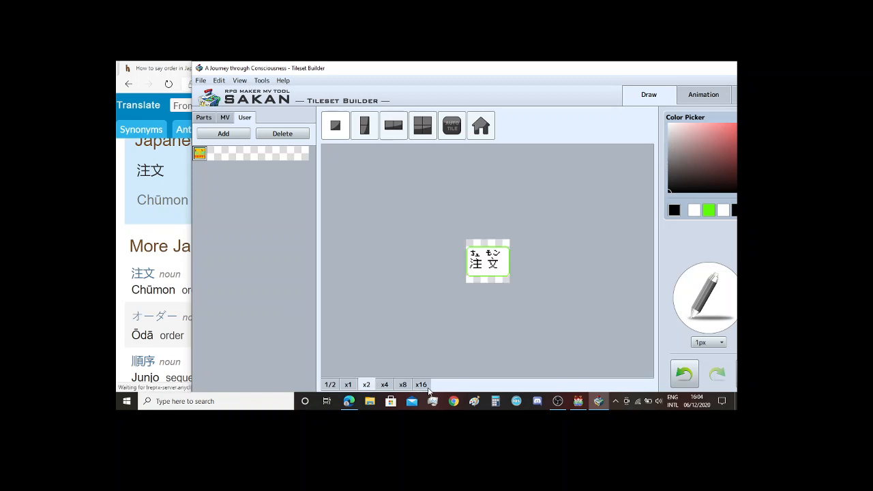
{"action": "left_click", "coordinate": [428, 387]}
{"action": "scroll", "coordinate": [539, 304], "scroll_direction": "down", "scroll_amount": 2}
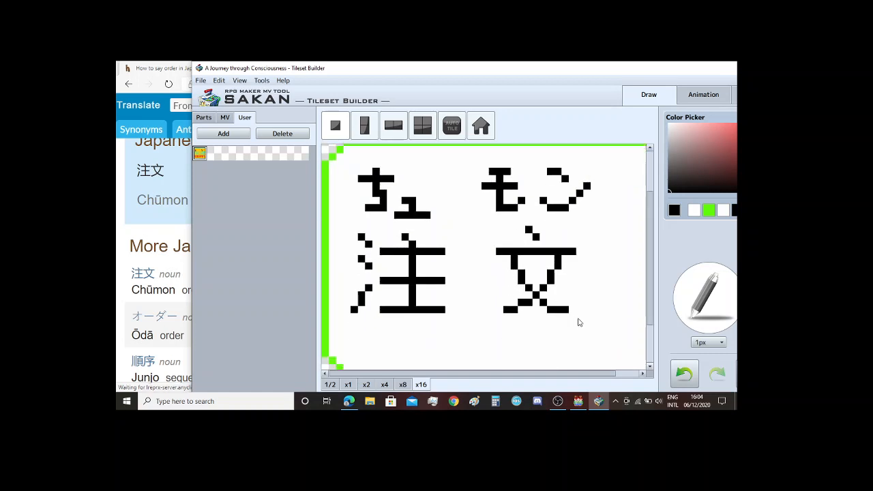
{"action": "left_click", "coordinate": [573, 310]}
{"action": "left_click_drag", "start_coordinate": [508, 307], "coordinate": [499, 312]}
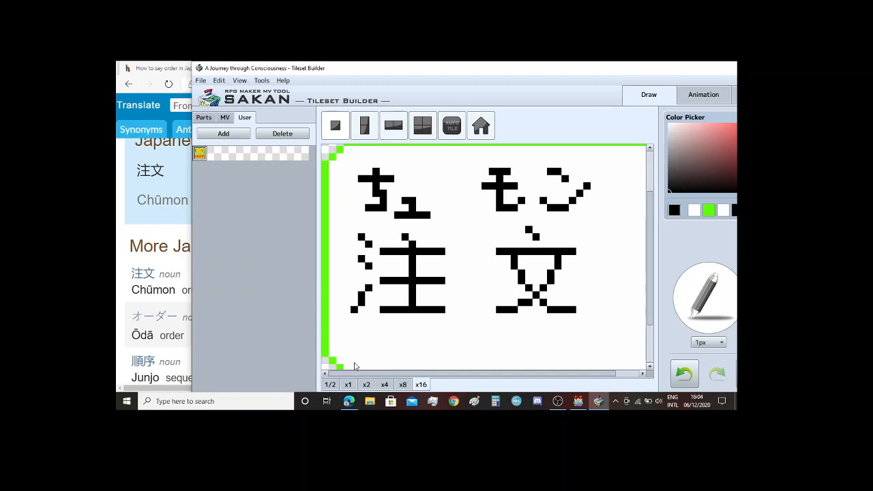
Step: Examine the whole tile at x2 zoom, and at x16 the blank space between the kanji and the green border
{"action": "left_click", "coordinate": [366, 385]}
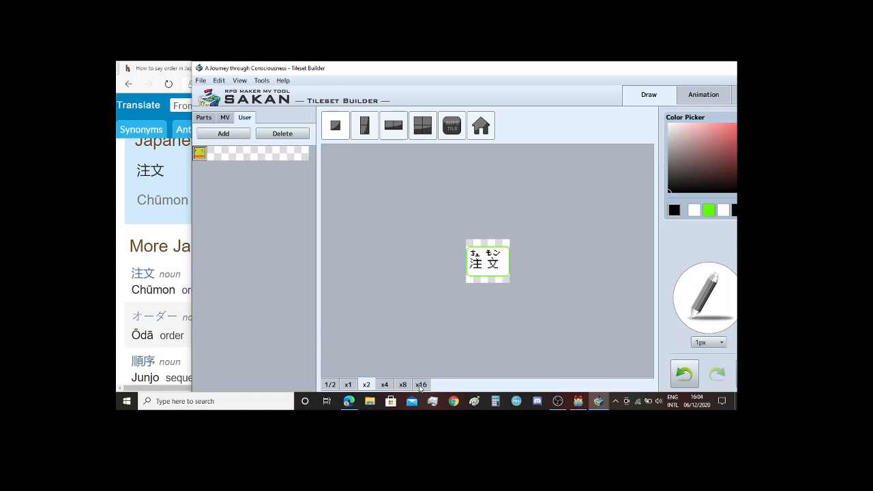
{"action": "left_click", "coordinate": [421, 384]}
{"action": "scroll", "coordinate": [538, 334], "scroll_direction": "down", "scroll_amount": 5}
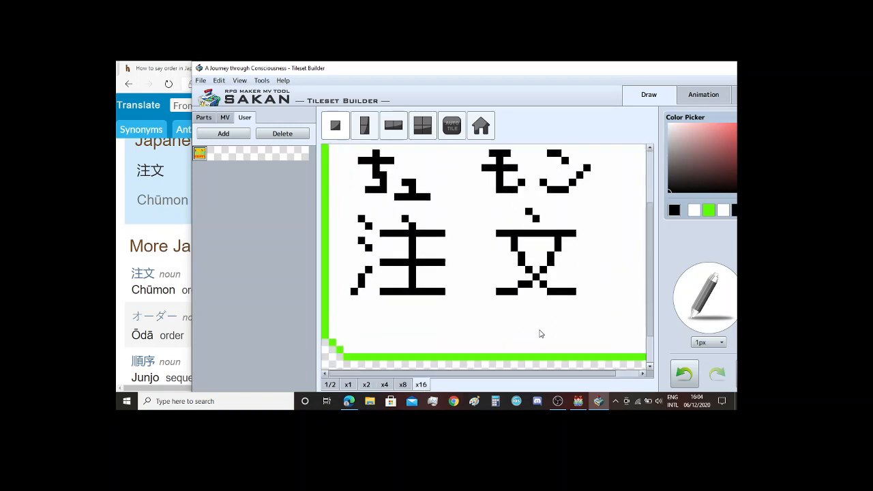
{"action": "scroll", "coordinate": [562, 259], "scroll_direction": "up", "scroll_amount": 4}
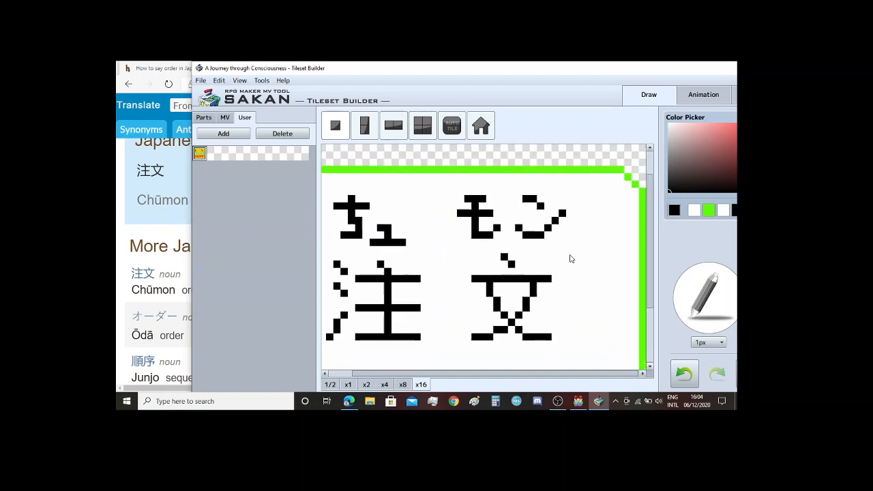
{"action": "scroll", "coordinate": [531, 364], "scroll_direction": "down", "scroll_amount": 2}
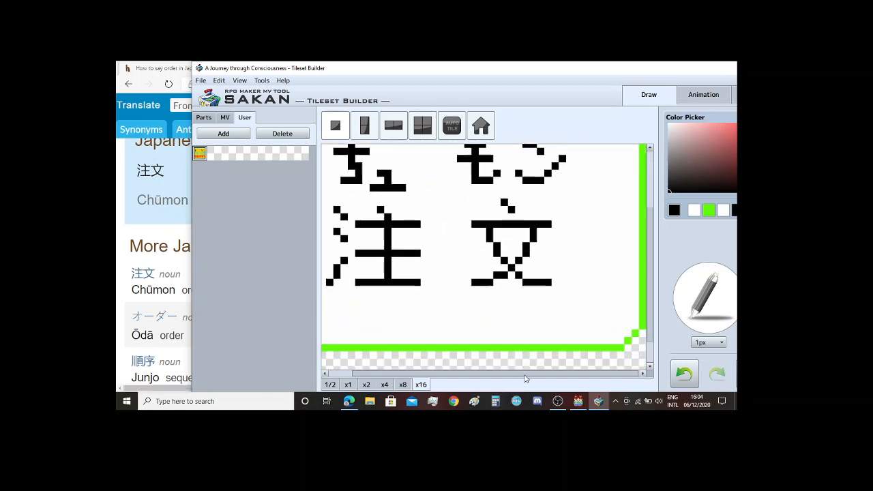
{"action": "mouse_move", "coordinate": [528, 375]}
{"action": "left_mouse_down"}
{"action": "mouse_move", "coordinate": [501, 377]}
{"action": "mouse_move", "coordinate": [536, 374]}
{"action": "left_mouse_up"}
{"action": "scroll", "coordinate": [614, 290], "scroll_direction": "up", "scroll_amount": 2}
{"action": "scroll", "coordinate": [562, 347], "scroll_direction": "down", "scroll_amount": 2}
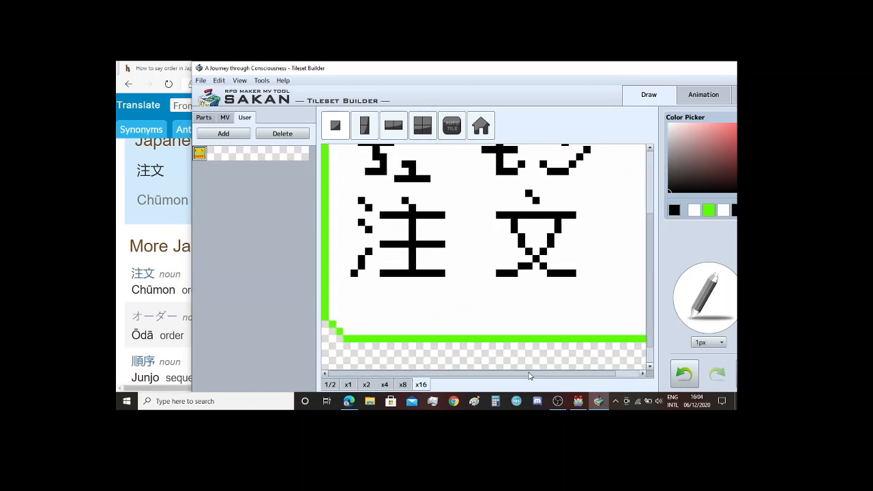
Step: Bring the full colour picker into view and draw a bright red letter P below 注
{"action": "left_click_drag", "start_coordinate": [645, 71], "coordinate": [560, 75]}
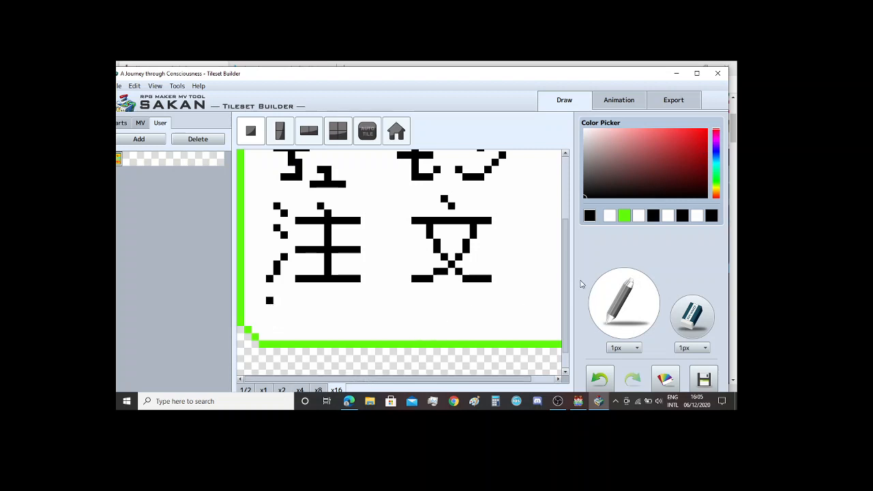
{"action": "left_click", "coordinate": [707, 130]}
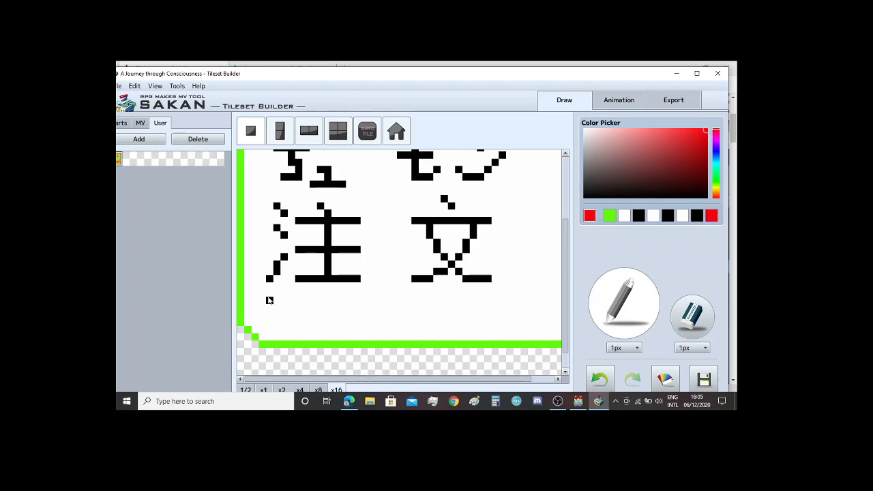
{"action": "left_click_drag", "start_coordinate": [269, 301], "coordinate": [270, 333]}
{"action": "left_click", "coordinate": [284, 307]}
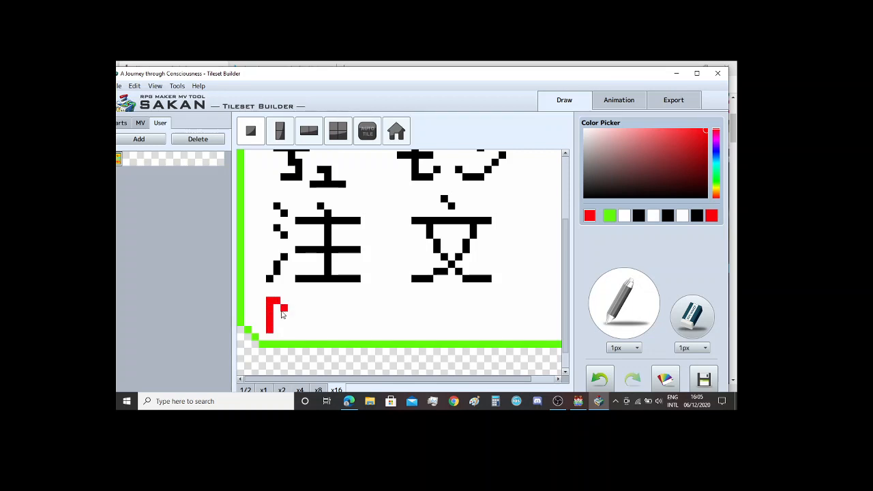
{"action": "left_click", "coordinate": [278, 315]}
Step: Draw a black letter L directly after the red P and recolour it yellow
{"action": "left_click", "coordinate": [697, 215]}
{"action": "mouse_move", "coordinate": [291, 300]}
{"action": "left_mouse_down"}
{"action": "mouse_move", "coordinate": [292, 332]}
{"action": "mouse_move", "coordinate": [308, 332]}
{"action": "left_mouse_up"}
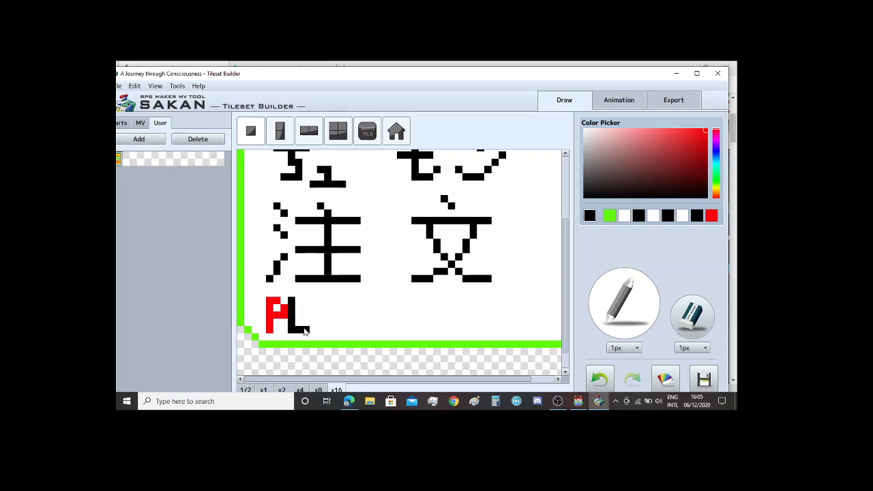
{"action": "left_click", "coordinate": [716, 193]}
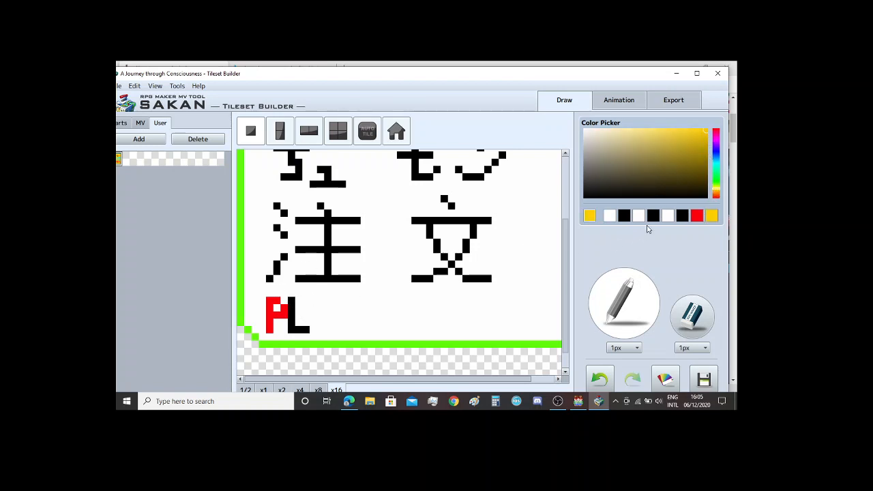
{"action": "left_click", "coordinate": [292, 301]}
{"action": "mouse_move", "coordinate": [295, 304]}
{"action": "left_mouse_down"}
{"action": "mouse_move", "coordinate": [294, 329]}
{"action": "mouse_move", "coordinate": [311, 331]}
{"action": "left_mouse_up"}
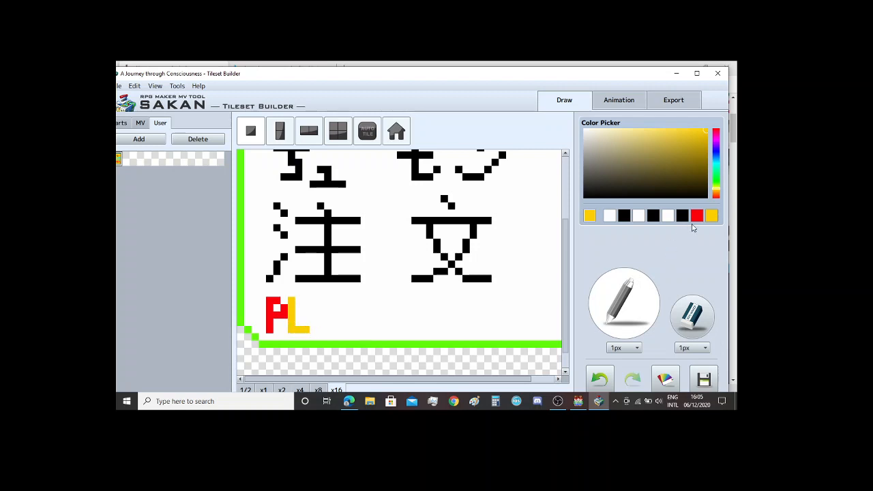
Step: Finish the word PLACE with a red A, a yellow C and a red E
{"action": "left_click", "coordinate": [696, 216]}
{"action": "mouse_move", "coordinate": [309, 326]}
{"action": "left_mouse_down"}
{"action": "mouse_move", "coordinate": [314, 333]}
{"action": "mouse_move", "coordinate": [314, 299]}
{"action": "mouse_move", "coordinate": [315, 326]}
{"action": "mouse_move", "coordinate": [324, 304]}
{"action": "mouse_move", "coordinate": [328, 326]}
{"action": "left_mouse_up"}
{"action": "key", "text": "ctrl+z"}
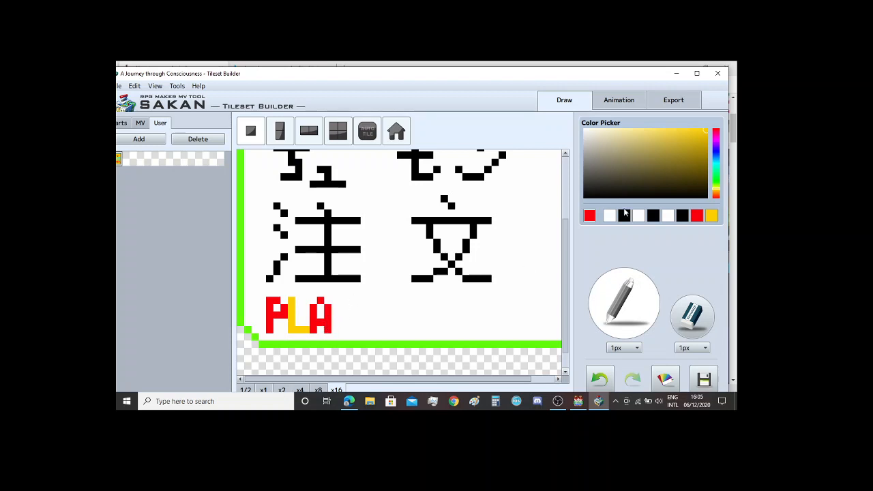
{"action": "left_click", "coordinate": [712, 217]}
{"action": "left_click", "coordinate": [335, 308]}
{"action": "mouse_move", "coordinate": [334, 317]}
{"action": "left_mouse_down"}
{"action": "mouse_move", "coordinate": [343, 331]}
{"action": "mouse_move", "coordinate": [345, 302]}
{"action": "mouse_move", "coordinate": [353, 326]}
{"action": "mouse_move", "coordinate": [345, 325]}
{"action": "mouse_move", "coordinate": [365, 301]}
{"action": "mouse_move", "coordinate": [356, 334]}
{"action": "mouse_move", "coordinate": [374, 334]}
{"action": "mouse_move", "coordinate": [372, 317]}
{"action": "left_mouse_up"}
{"action": "left_click", "coordinate": [696, 216]}
Step: Start the word ORDER after PLACE with a yellow O and a red R
{"action": "left_click_drag", "start_coordinate": [410, 380], "coordinate": [433, 387]}
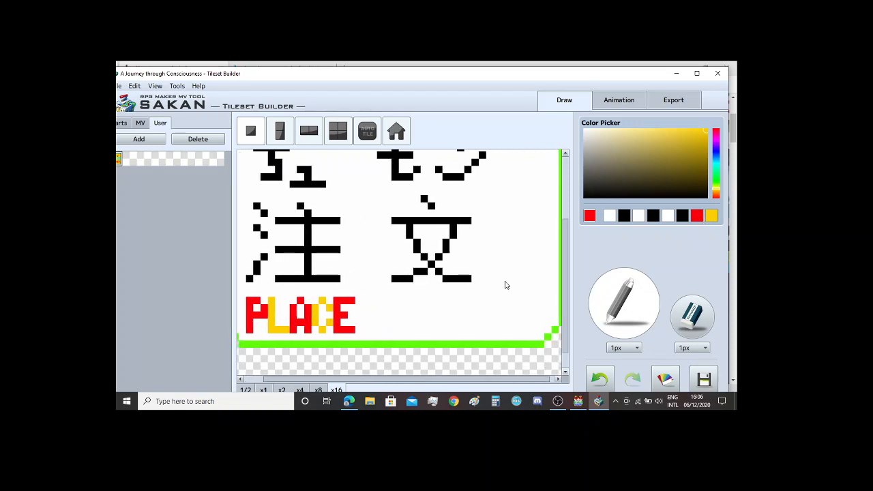
{"action": "left_click", "coordinate": [716, 217]}
{"action": "left_click_drag", "start_coordinate": [390, 311], "coordinate": [398, 335]}
{"action": "left_click_drag", "start_coordinate": [394, 300], "coordinate": [410, 324]}
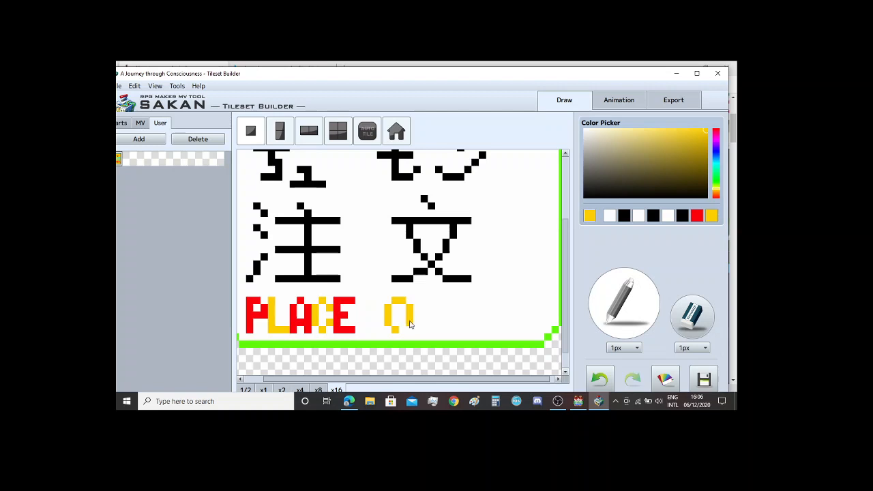
{"action": "left_click", "coordinate": [697, 216]}
{"action": "left_click_drag", "start_coordinate": [420, 302], "coordinate": [420, 333]}
{"action": "mouse_move", "coordinate": [420, 300]}
{"action": "left_mouse_down"}
{"action": "mouse_move", "coordinate": [435, 300]}
{"action": "mouse_move", "coordinate": [423, 318]}
{"action": "mouse_move", "coordinate": [437, 333]}
{"action": "left_mouse_up"}
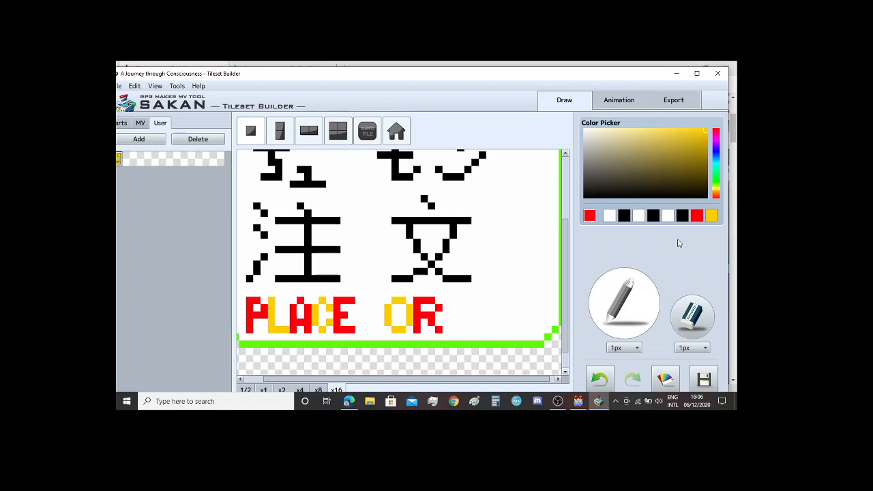
Step: Complete the word ORDER with a yellow D, a red E and a yellow R
{"action": "left_click", "coordinate": [713, 215]}
{"action": "mouse_move", "coordinate": [452, 328]}
{"action": "left_mouse_down"}
{"action": "mouse_move", "coordinate": [459, 332]}
{"action": "mouse_move", "coordinate": [445, 298]}
{"action": "mouse_move", "coordinate": [463, 300]}
{"action": "mouse_move", "coordinate": [469, 329]}
{"action": "mouse_move", "coordinate": [477, 300]}
{"action": "mouse_move", "coordinate": [492, 299]}
{"action": "mouse_move", "coordinate": [478, 330]}
{"action": "mouse_move", "coordinate": [493, 330]}
{"action": "mouse_move", "coordinate": [487, 315]}
{"action": "mouse_move", "coordinate": [497, 333]}
{"action": "left_mouse_up"}
{"action": "left_click", "coordinate": [696, 216]}
{"action": "left_click", "coordinate": [711, 216]}
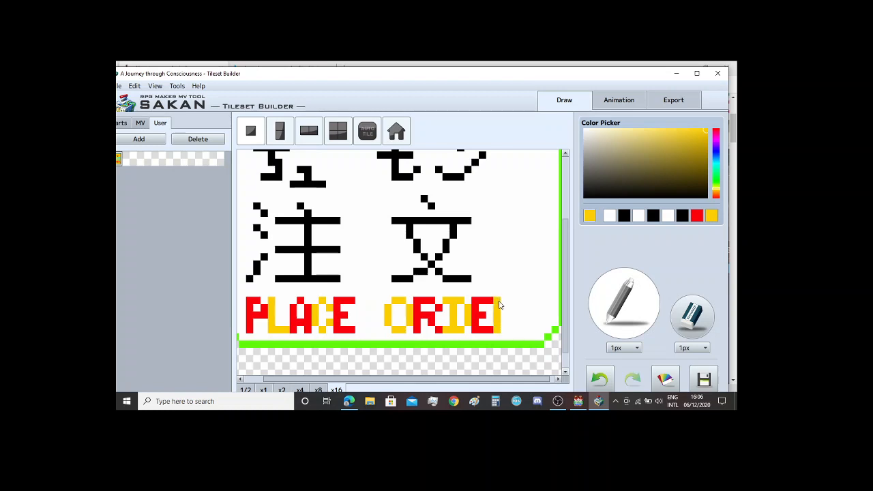
{"action": "mouse_move", "coordinate": [499, 299]}
{"action": "left_mouse_down"}
{"action": "mouse_move", "coordinate": [514, 299]}
{"action": "mouse_move", "coordinate": [511, 316]}
{"action": "mouse_move", "coordinate": [502, 315]}
{"action": "mouse_move", "coordinate": [515, 327]}
{"action": "left_mouse_up"}
Step: Draw a red exclamation mark after ORDER with a white gap above its dot, and check the tile at x2 zoom
{"action": "mouse_move", "coordinate": [512, 379]}
{"action": "left_mouse_down"}
{"action": "mouse_move", "coordinate": [491, 379]}
{"action": "mouse_move", "coordinate": [525, 379]}
{"action": "left_mouse_up"}
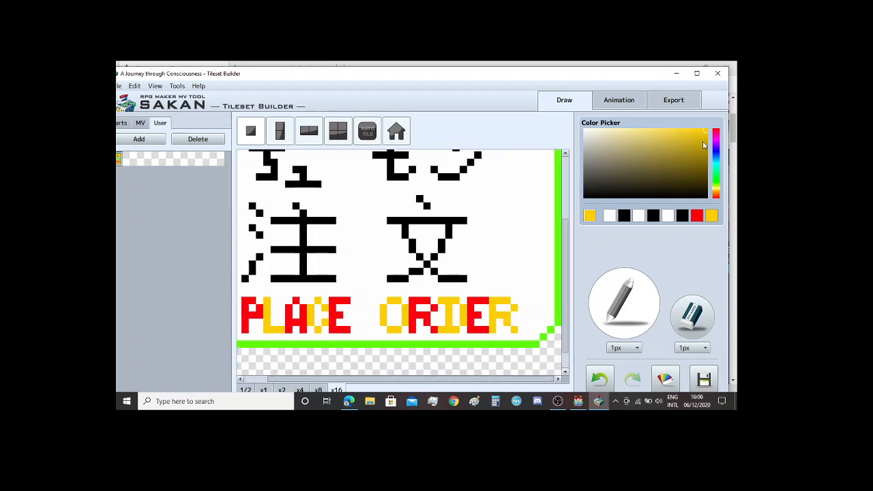
{"action": "left_click", "coordinate": [698, 215]}
{"action": "left_click", "coordinate": [534, 294]}
{"action": "left_click", "coordinate": [529, 301]}
{"action": "left_click", "coordinate": [529, 306]}
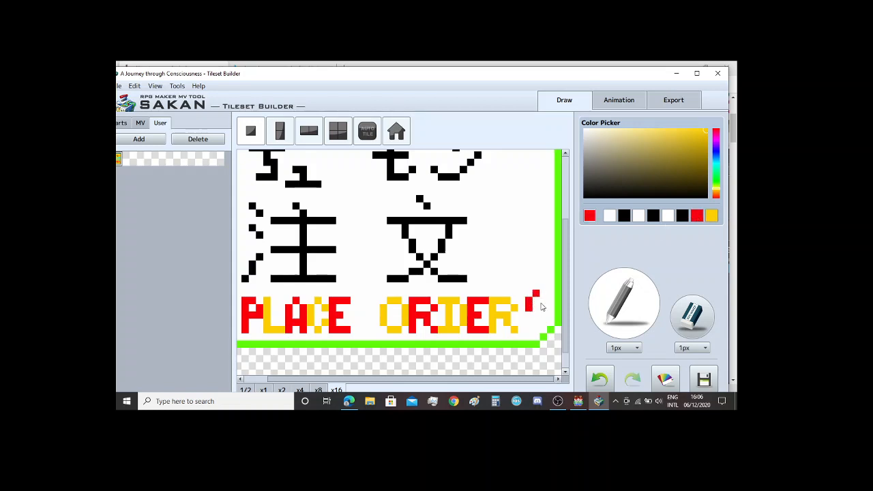
{"action": "left_click", "coordinate": [542, 301]}
{"action": "left_click_drag", "start_coordinate": [543, 303], "coordinate": [536, 334]}
{"action": "key", "text": "ctrl+z"}
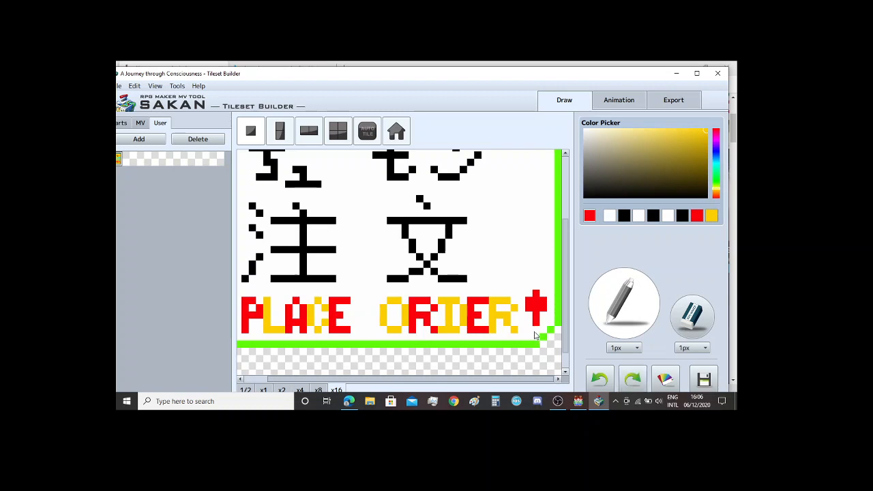
{"action": "key", "text": "ctrl+y"}
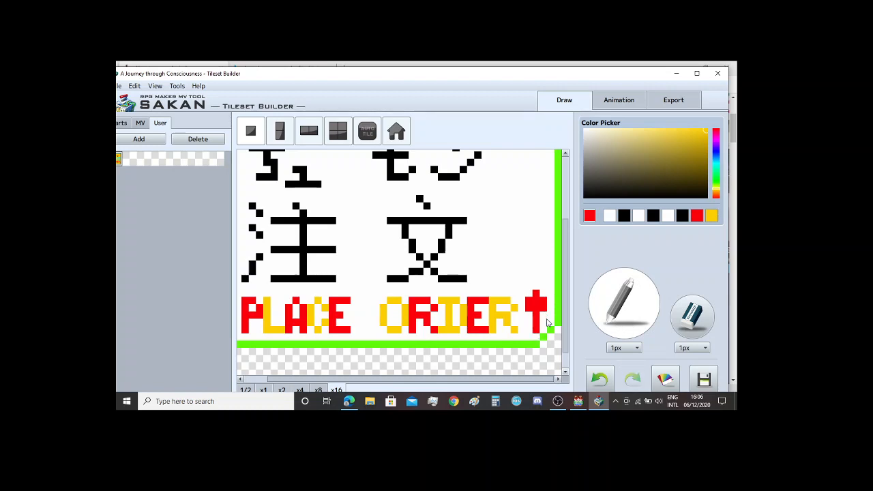
{"action": "right_click", "coordinate": [547, 323]}
{"action": "left_click", "coordinate": [536, 323]}
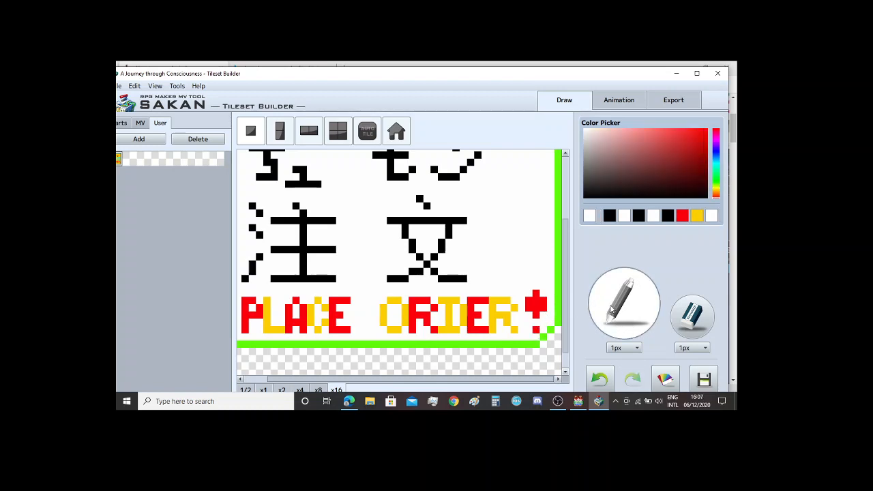
{"action": "left_click", "coordinate": [283, 390]}
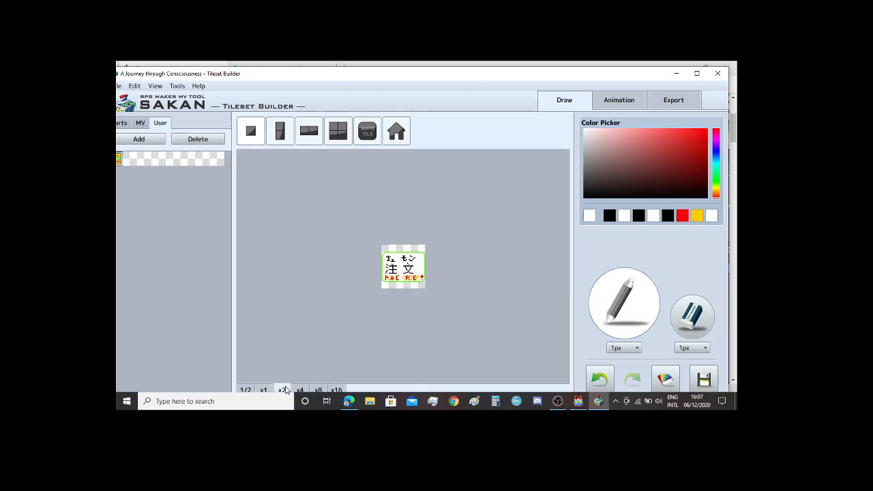
Step: Draw a small bright green :) smiley to the right of 文, inside the sign's border
{"action": "left_click", "coordinate": [300, 390]}
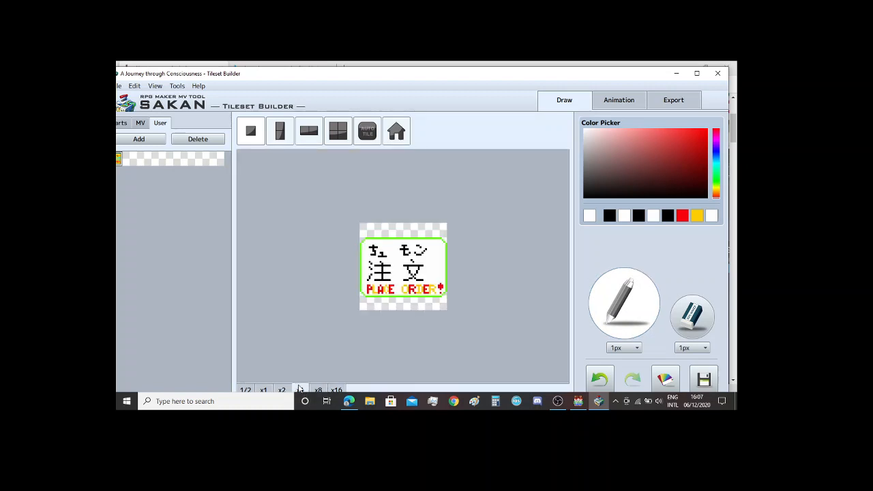
{"action": "left_click", "coordinate": [281, 389]}
{"action": "left_click", "coordinate": [318, 390]}
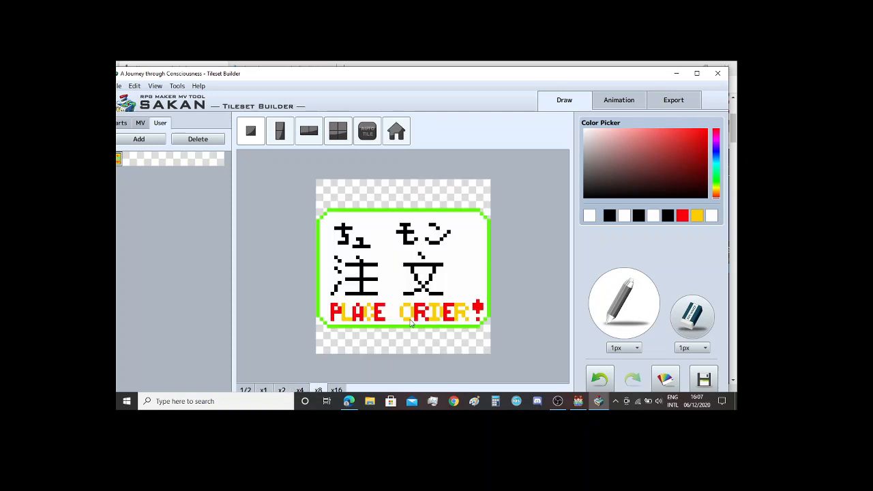
{"action": "left_click", "coordinate": [336, 390]}
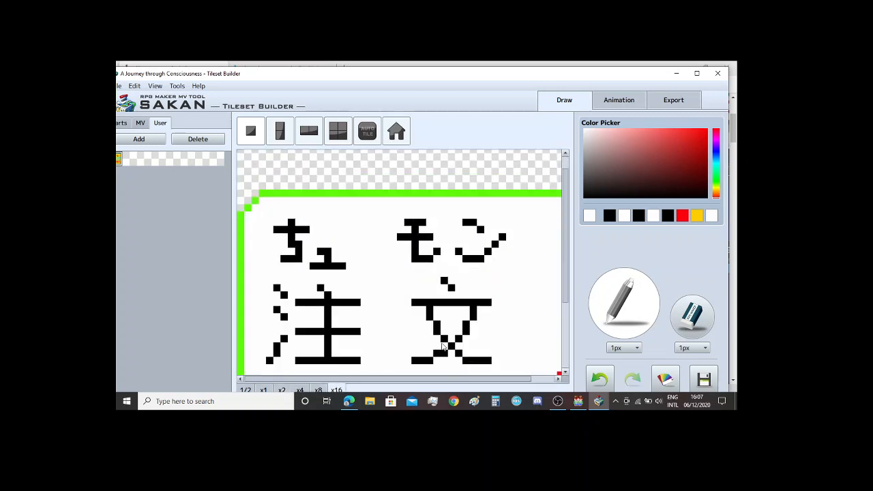
{"action": "scroll", "coordinate": [459, 361], "scroll_direction": "down", "scroll_amount": 3}
{"action": "left_click_drag", "start_coordinate": [468, 379], "coordinate": [493, 379]}
{"action": "scroll", "coordinate": [515, 317], "scroll_direction": "up", "scroll_amount": 2}
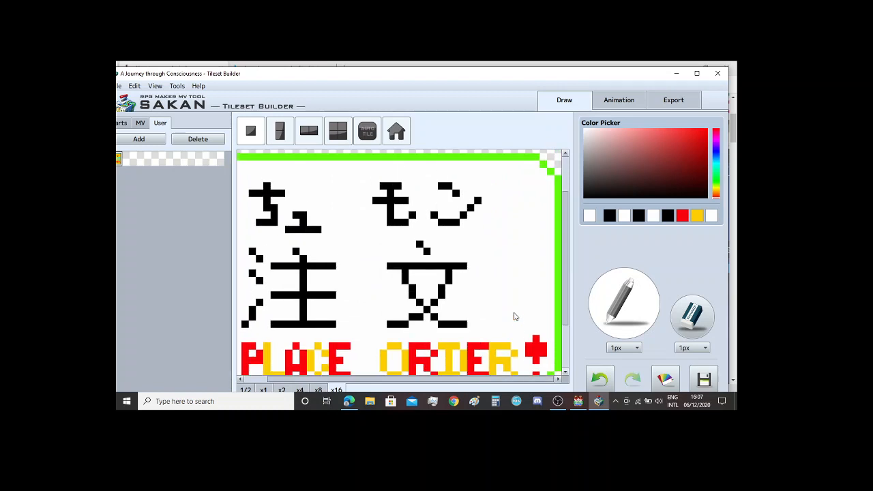
{"action": "left_click", "coordinate": [716, 180]}
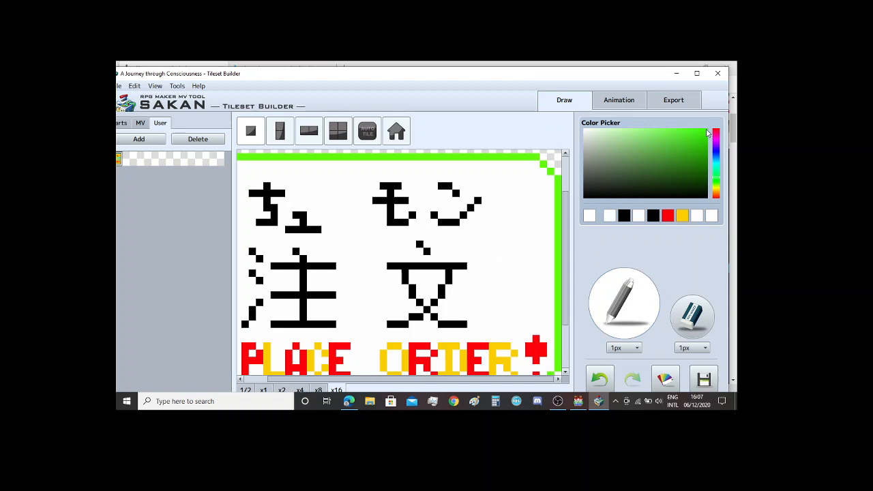
{"action": "left_click", "coordinate": [707, 132]}
{"action": "left_click", "coordinate": [514, 266]}
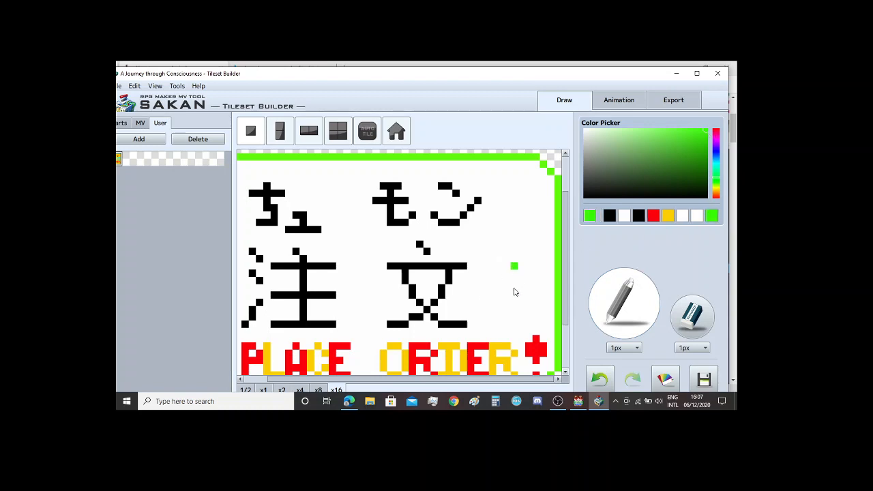
{"action": "mouse_move", "coordinate": [529, 253]}
{"action": "left_mouse_down"}
{"action": "mouse_move", "coordinate": [538, 272]}
{"action": "mouse_move", "coordinate": [528, 304]}
{"action": "left_mouse_up"}
Step: Draw a filled light blue thumbs-up hand above the green smiley, beside the kana ン
{"action": "left_click", "coordinate": [717, 150]}
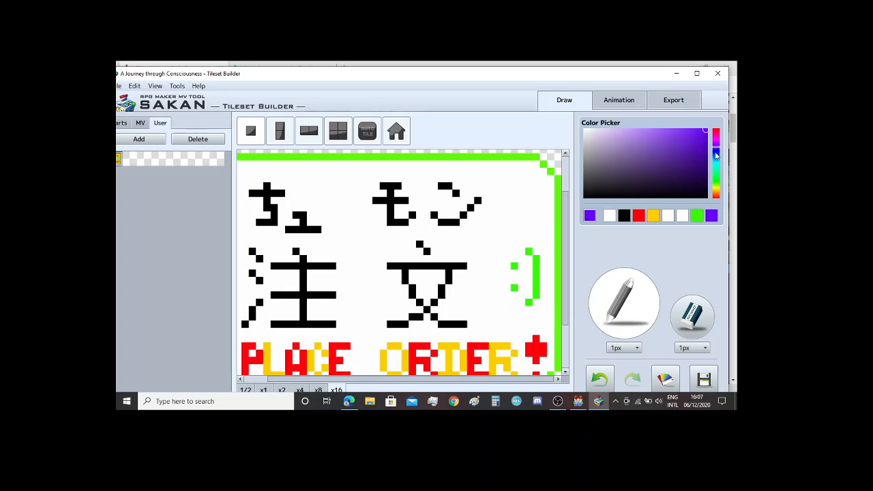
{"action": "left_click", "coordinate": [717, 155]}
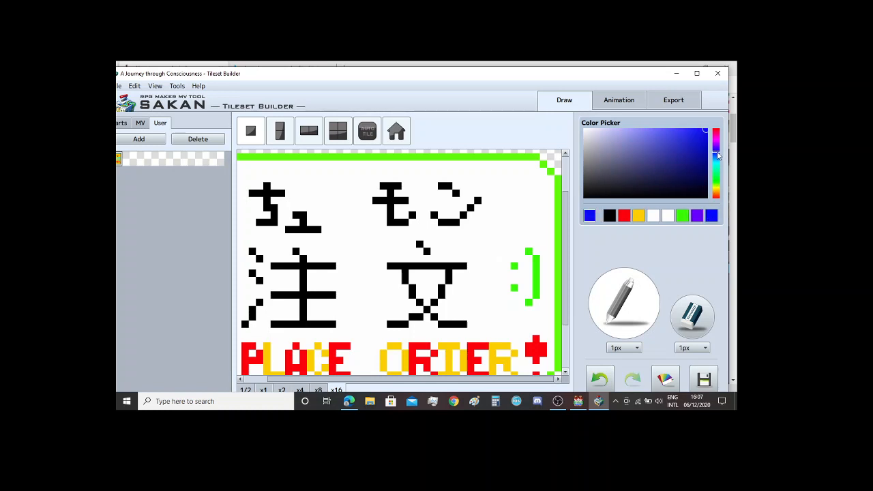
{"action": "left_click", "coordinate": [716, 157]}
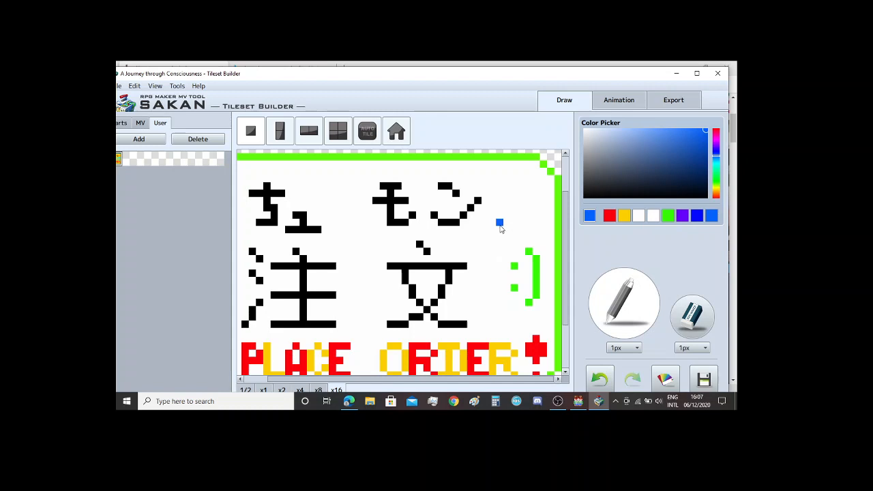
{"action": "mouse_move", "coordinate": [496, 227]}
{"action": "left_mouse_down"}
{"action": "mouse_move", "coordinate": [531, 232]}
{"action": "mouse_move", "coordinate": [530, 207]}
{"action": "mouse_move", "coordinate": [497, 209]}
{"action": "mouse_move", "coordinate": [511, 180]}
{"action": "mouse_move", "coordinate": [540, 206]}
{"action": "mouse_move", "coordinate": [534, 225]}
{"action": "mouse_move", "coordinate": [502, 218]}
{"action": "mouse_move", "coordinate": [542, 212]}
{"action": "left_mouse_up"}
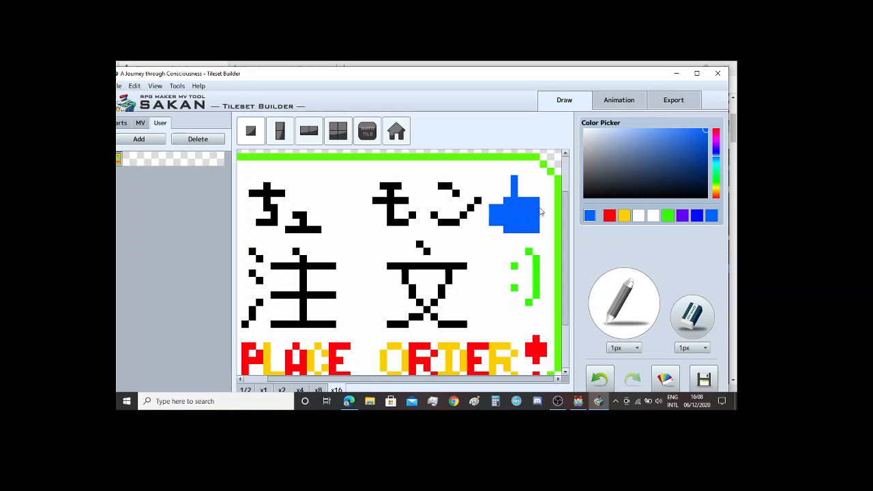
Step: Outline the thumbs-up hand's thumb, right side and bottom edge in dark blue
{"action": "left_click", "coordinate": [696, 215]}
{"action": "mouse_move", "coordinate": [511, 178]}
{"action": "left_mouse_down"}
{"action": "mouse_move", "coordinate": [511, 199]}
{"action": "mouse_move", "coordinate": [517, 170]}
{"action": "mouse_move", "coordinate": [524, 198]}
{"action": "mouse_move", "coordinate": [539, 197]}
{"action": "mouse_move", "coordinate": [544, 230]}
{"action": "left_mouse_up"}
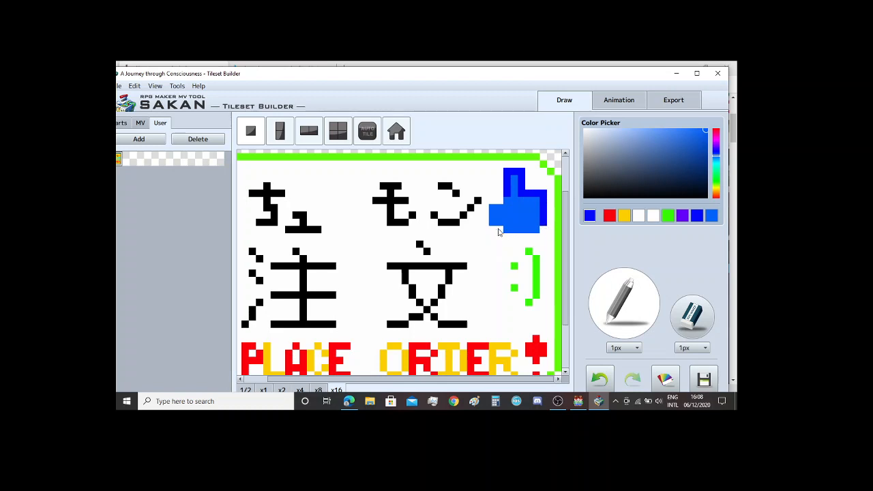
{"action": "left_click_drag", "start_coordinate": [491, 230], "coordinate": [535, 230]}
{"action": "left_click", "coordinate": [501, 198]}
{"action": "key", "text": "ctrl+z"}
{"action": "left_click", "coordinate": [509, 231]}
{"action": "left_click", "coordinate": [713, 216]}
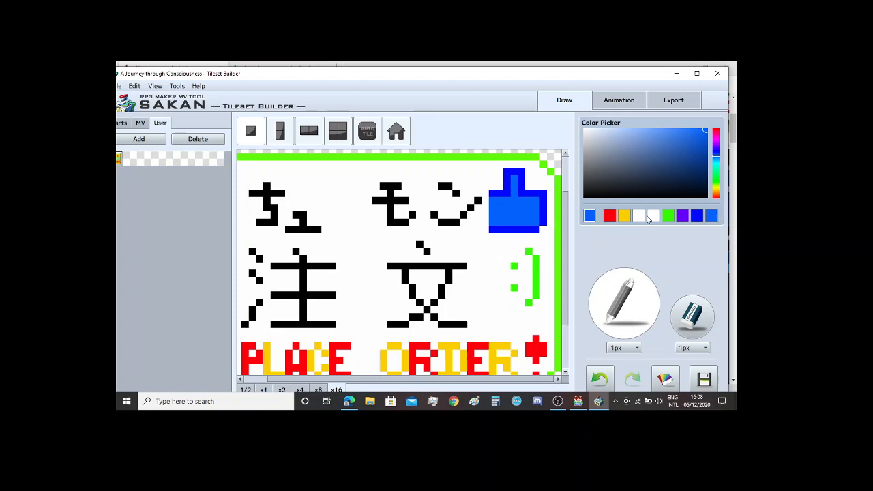
Step: Add dark blue finger lines at the hand's right side and a dark blue row below its bottom edge
{"action": "right_click", "coordinate": [544, 208]}
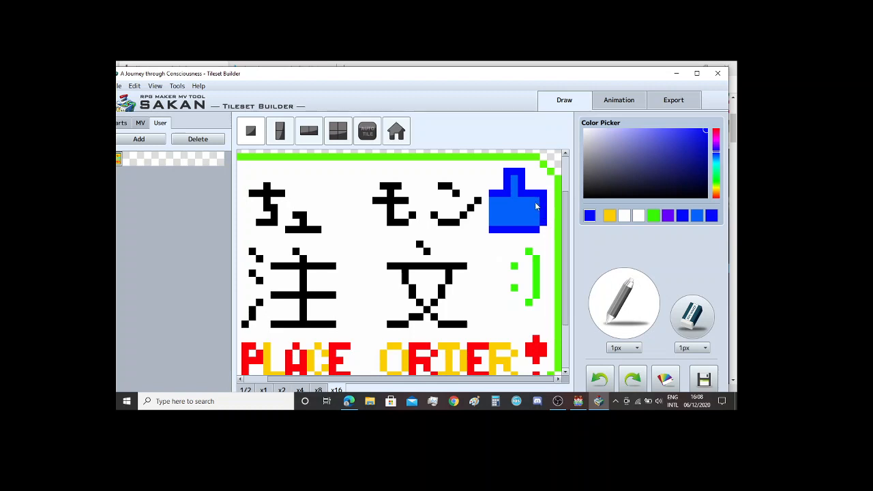
{"action": "left_click", "coordinate": [536, 204]}
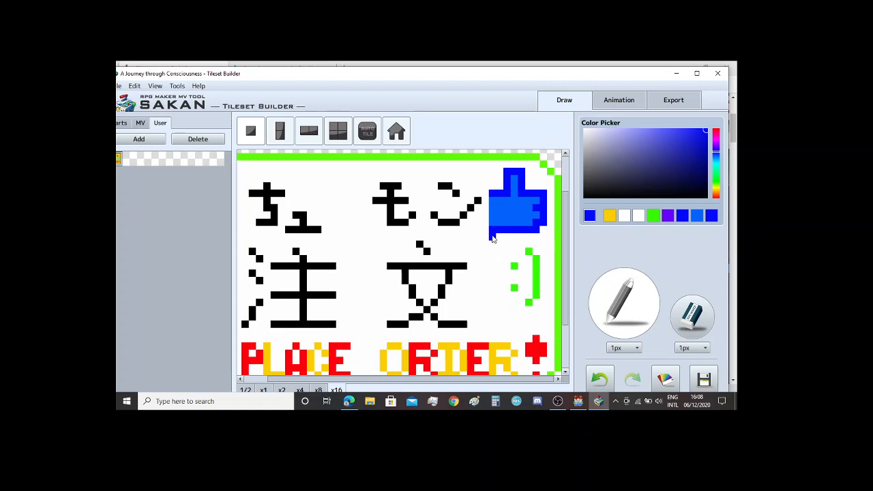
{"action": "left_click_drag", "start_coordinate": [493, 237], "coordinate": [539, 237]}
Step: Move the thumb to the hand's left edge in light blue with a dark blue outline, and white out its old right edge
{"action": "left_click", "coordinate": [696, 217]}
{"action": "left_click_drag", "start_coordinate": [502, 194], "coordinate": [503, 181]}
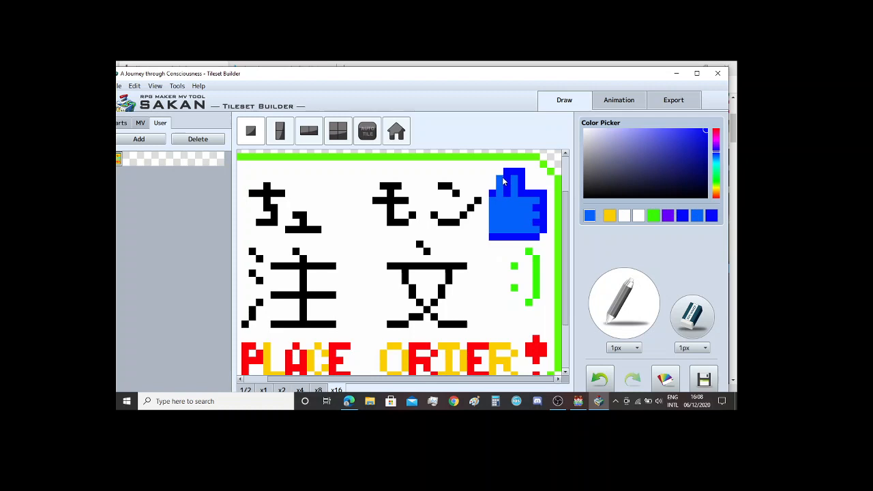
{"action": "left_click", "coordinate": [712, 216]}
{"action": "mouse_move", "coordinate": [499, 174]}
{"action": "left_mouse_down"}
{"action": "mouse_move", "coordinate": [491, 175]}
{"action": "mouse_move", "coordinate": [493, 192]}
{"action": "mouse_move", "coordinate": [518, 192]}
{"action": "mouse_move", "coordinate": [523, 171]}
{"action": "mouse_move", "coordinate": [511, 195]}
{"action": "left_mouse_up"}
{"action": "left_click", "coordinate": [626, 217]}
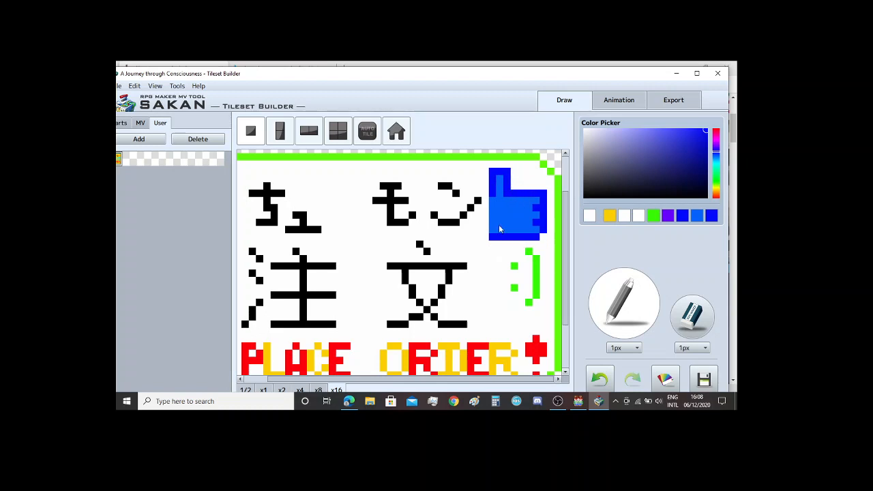
Step: Extend the palm one pixel column to the left in light blue and check the tile at x2 zoom
{"action": "right_click", "coordinate": [491, 199]}
{"action": "left_click_drag", "start_coordinate": [485, 199], "coordinate": [485, 234]}
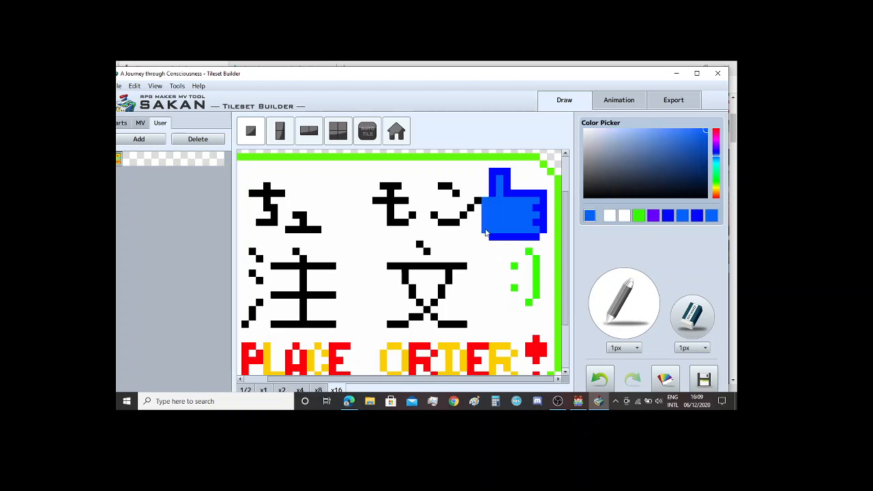
{"action": "left_click", "coordinate": [283, 391]}
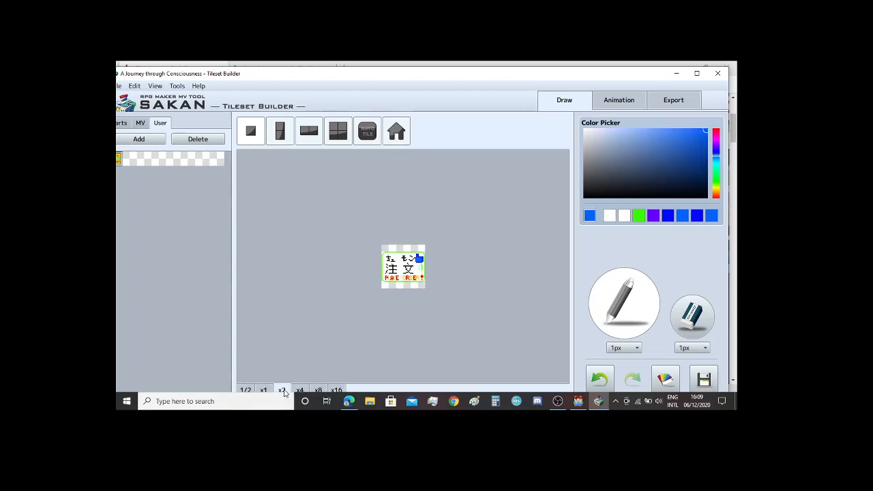
{"action": "left_click", "coordinate": [336, 390]}
{"action": "scroll", "coordinate": [386, 355], "scroll_direction": "down", "scroll_amount": 2}
{"action": "scroll", "coordinate": [423, 385], "scroll_direction": "right", "scroll_amount": 1, "text": "shift"}
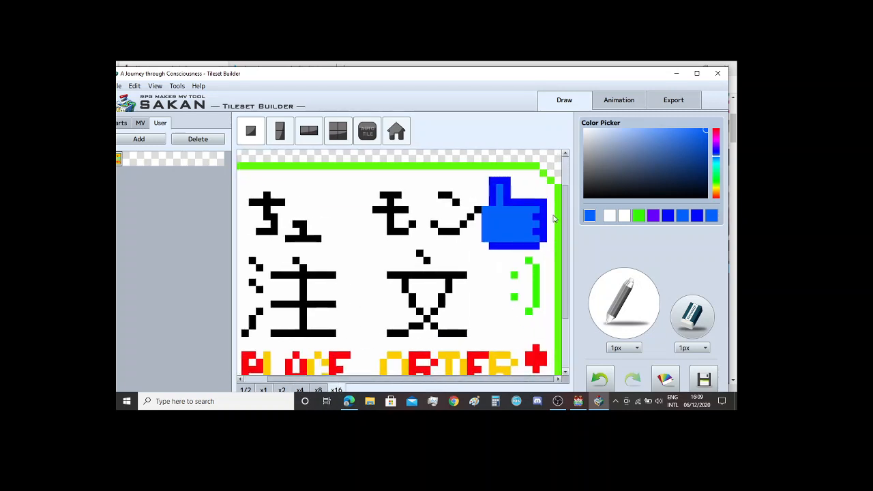
Step: Undo the palm extension, the thumb shift, the added bottom row and the finger lines of the blue hand
{"action": "key", "text": "ctrl+z"}
{"action": "key", "text": "ctrl+z"}
{"action": "key", "text": "ctrl+z"}
{"action": "key", "text": "ctrl+z"}
{"action": "key", "text": "ctrl+z"}
{"action": "key", "text": "ctrl+z"}
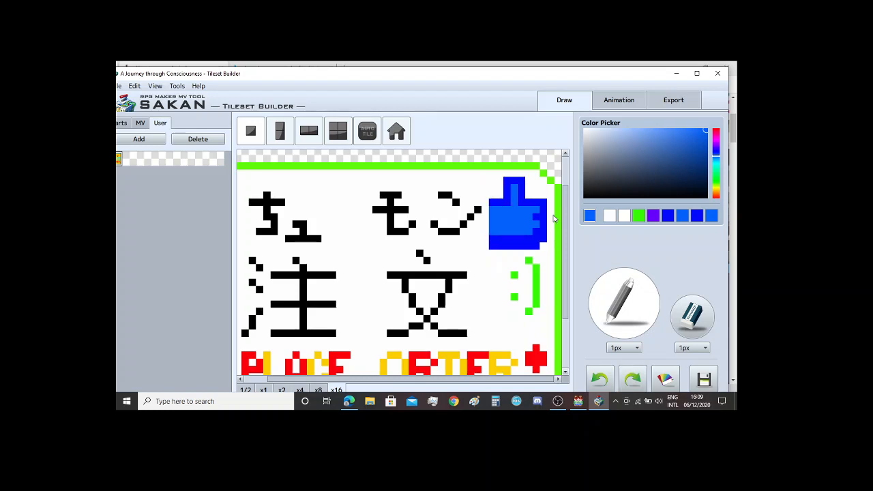
{"action": "key", "text": "ctrl+z"}
{"action": "key", "text": "ctrl+z"}
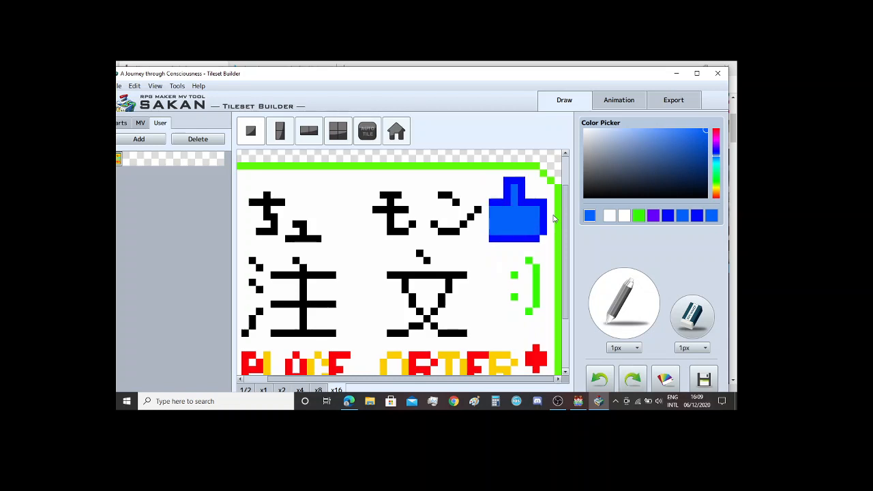
Step: Trim the blue hand by one pixel column at its left and one row at its bottom, keeping a dark blue bottom edge
{"action": "left_click", "coordinate": [283, 390]}
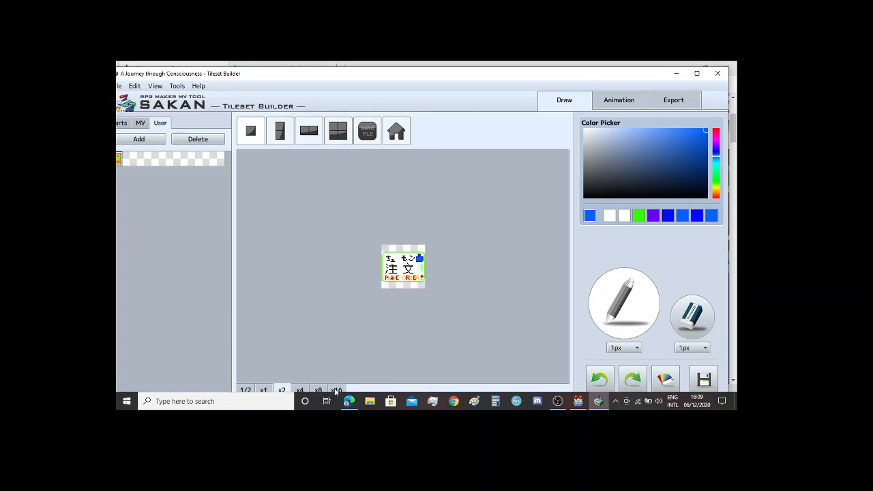
{"action": "left_click", "coordinate": [337, 390]}
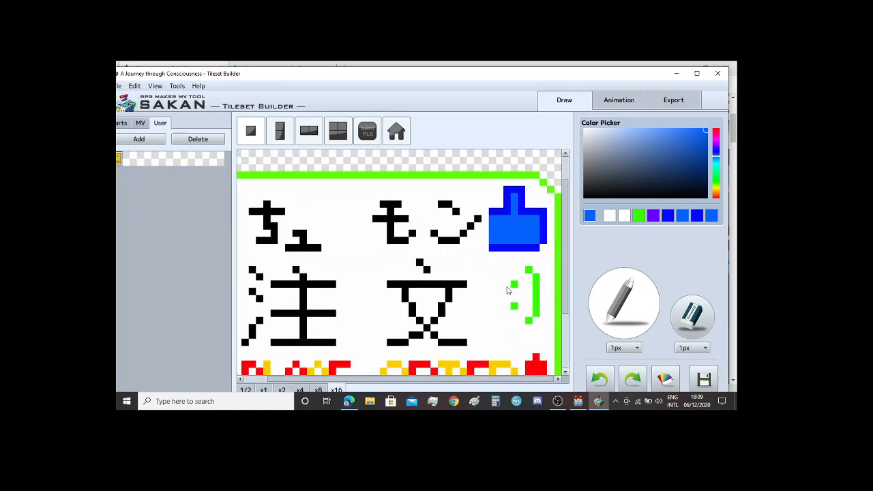
{"action": "right_click", "coordinate": [498, 247]}
{"action": "mouse_move", "coordinate": [514, 247]}
{"action": "left_mouse_down"}
{"action": "mouse_move", "coordinate": [543, 246]}
{"action": "mouse_move", "coordinate": [497, 248]}
{"action": "mouse_move", "coordinate": [491, 209]}
{"action": "mouse_move", "coordinate": [492, 244]}
{"action": "left_mouse_up"}
{"action": "right_click", "coordinate": [544, 247]}
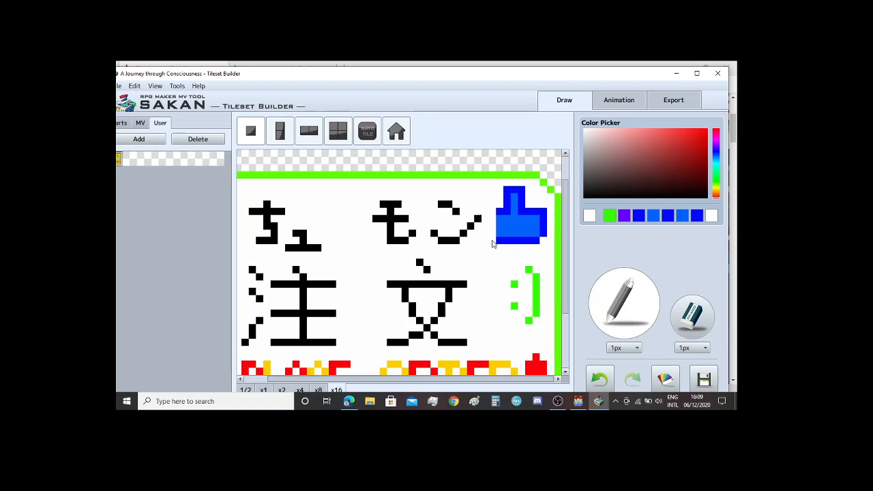
Step: Shorten the blue hand's thumb by one pixel row, keeping a dark blue tip, and check the tile at x2 zoom
{"action": "left_click", "coordinate": [282, 390]}
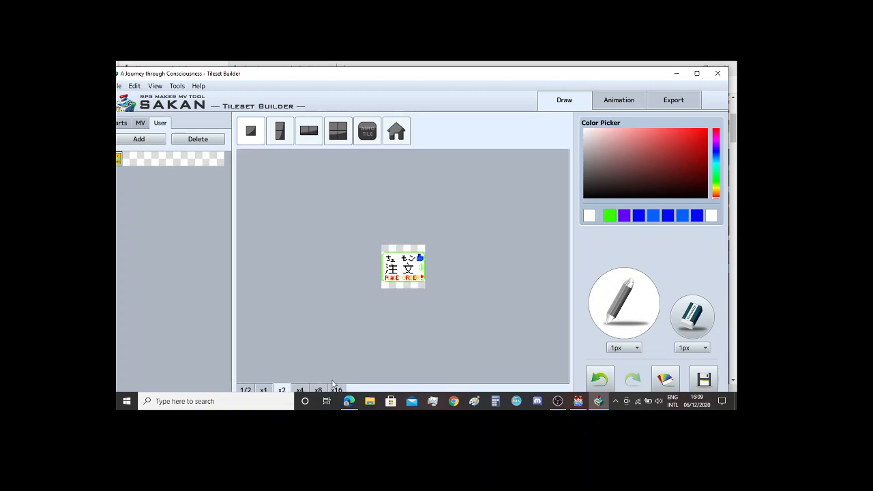
{"action": "left_click", "coordinate": [339, 389]}
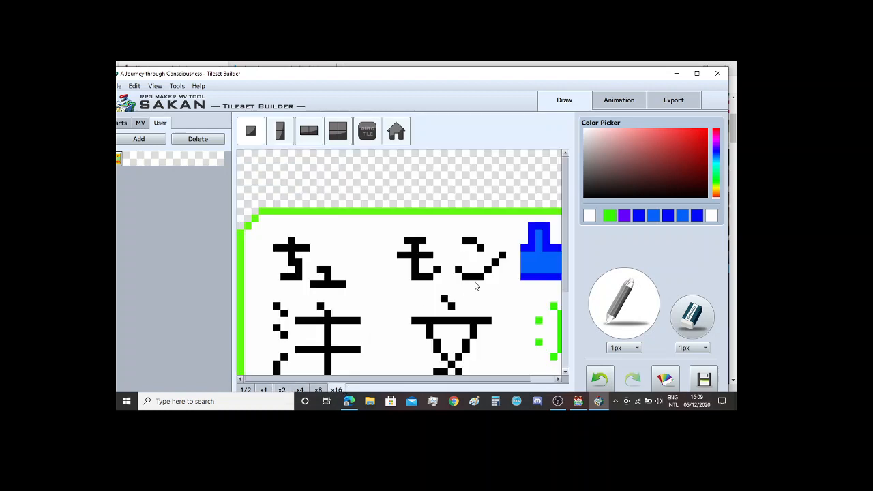
{"action": "left_click_drag", "start_coordinate": [478, 384], "coordinate": [498, 384]}
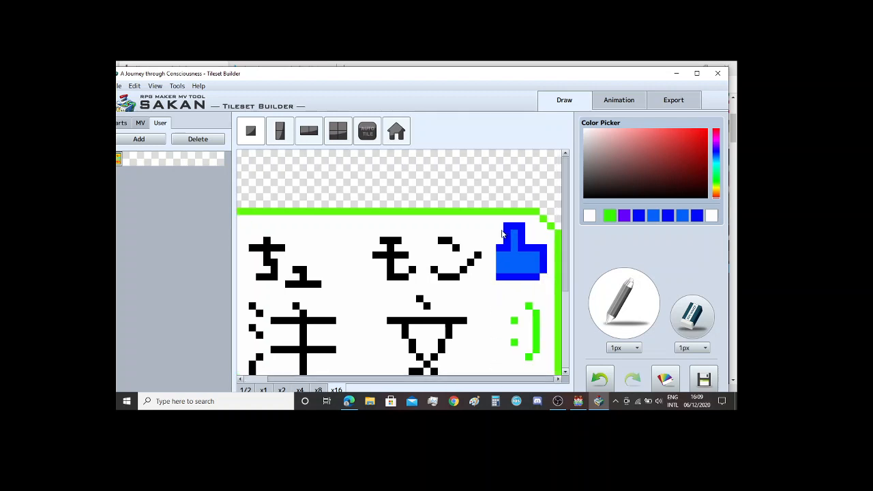
{"action": "mouse_move", "coordinate": [508, 231]}
{"action": "left_mouse_down"}
{"action": "mouse_move", "coordinate": [520, 236]}
{"action": "mouse_move", "coordinate": [508, 240]}
{"action": "mouse_move", "coordinate": [518, 238]}
{"action": "mouse_move", "coordinate": [516, 227]}
{"action": "left_mouse_up"}
{"action": "right_click", "coordinate": [506, 225]}
{"action": "right_click", "coordinate": [516, 229]}
{"action": "left_click", "coordinate": [507, 226]}
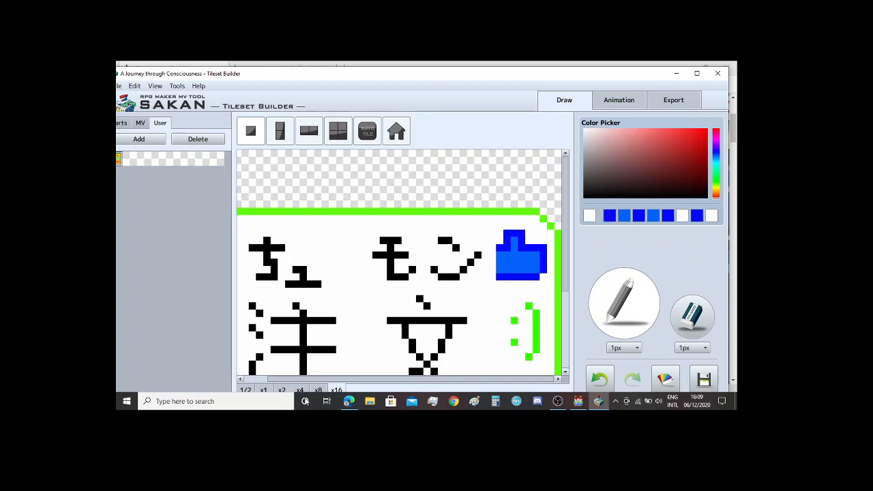
{"action": "left_click", "coordinate": [281, 390]}
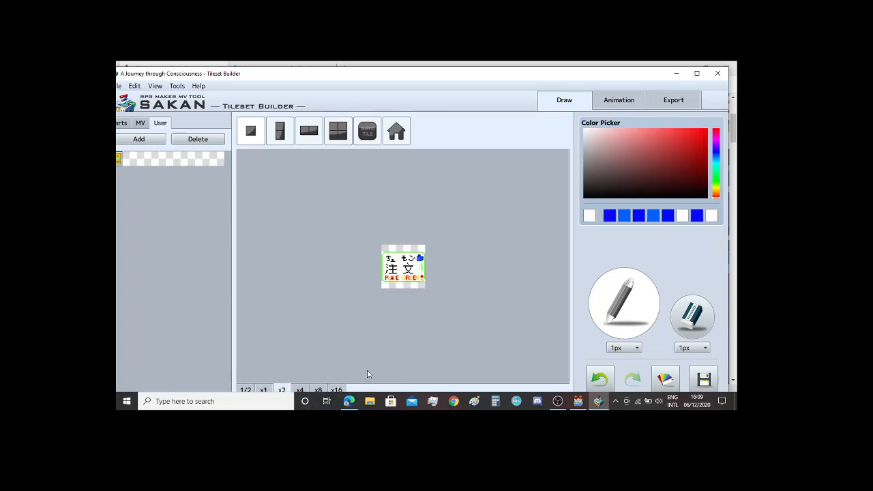
Step: Try to start the word LIKE in black 1px pixels directly beneath the blue hand, and undo the letters
{"action": "left_click", "coordinate": [336, 391]}
{"action": "scroll", "coordinate": [448, 326], "scroll_direction": "down", "scroll_amount": 1}
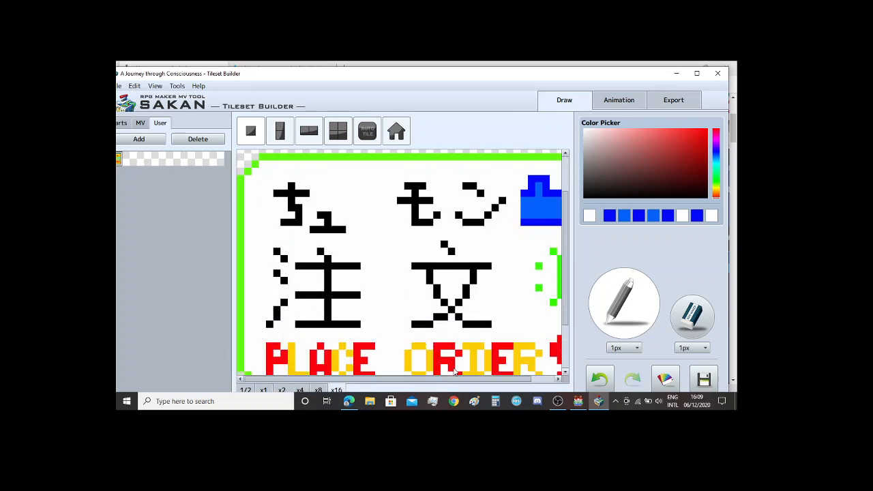
{"action": "left_click_drag", "start_coordinate": [454, 379], "coordinate": [481, 392]}
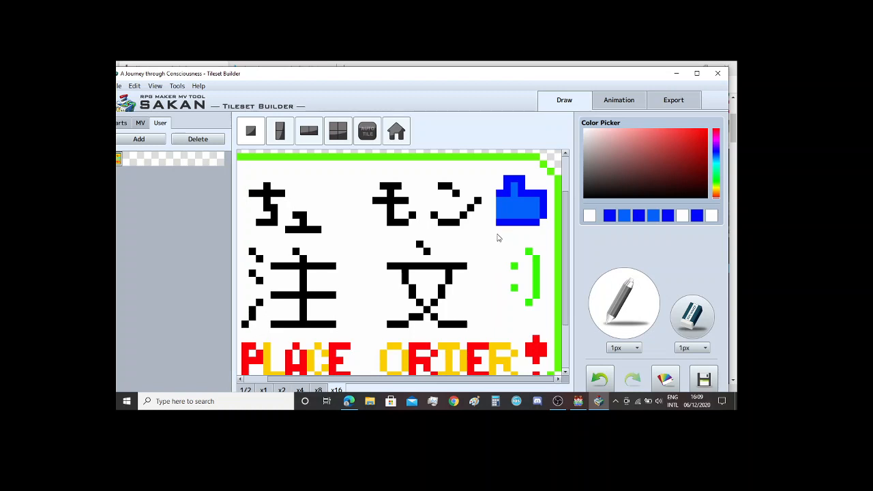
{"action": "left_click", "coordinate": [705, 198]}
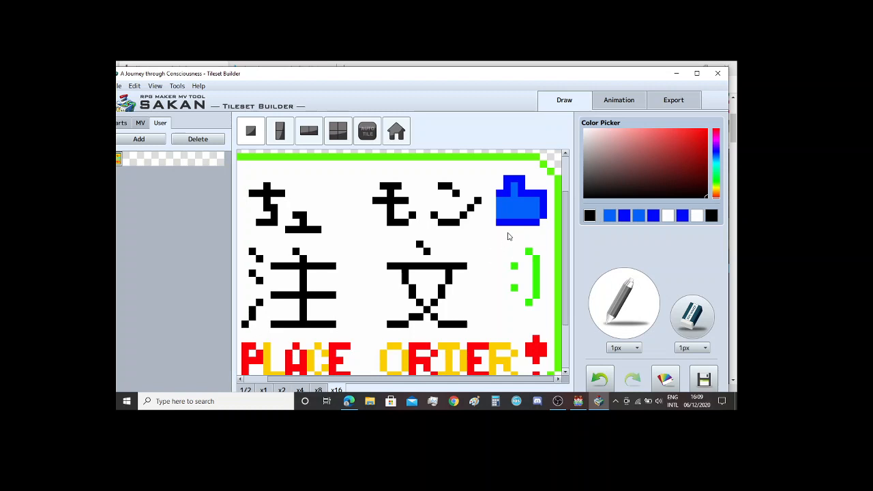
{"action": "mouse_move", "coordinate": [498, 234]}
{"action": "left_mouse_down"}
{"action": "mouse_move", "coordinate": [510, 242]}
{"action": "mouse_move", "coordinate": [513, 229]}
{"action": "left_mouse_up"}
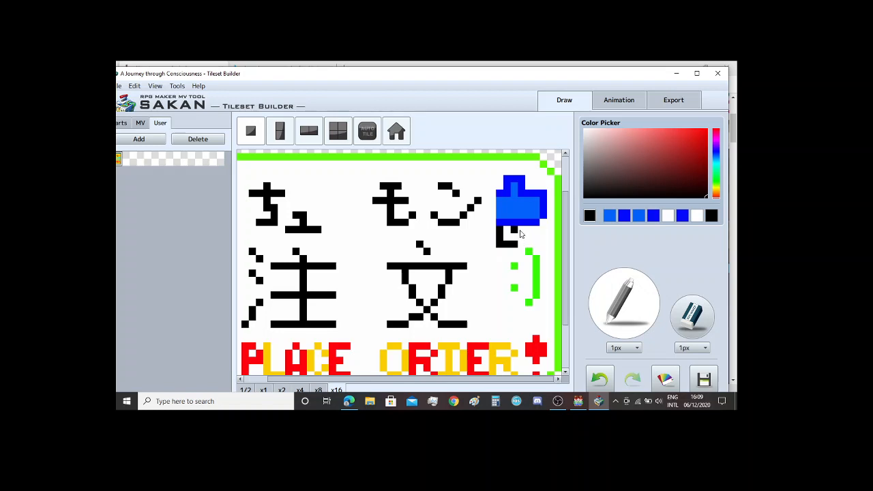
{"action": "key", "text": "ctrl+z"}
{"action": "key", "text": "ctrl+z"}
{"action": "key", "text": "ctrl+z"}
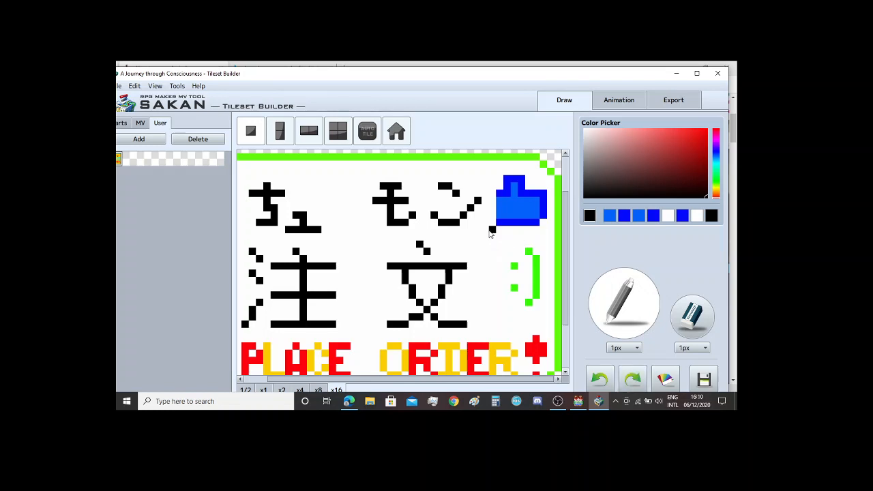
Step: Try the black L and I one pixel column further left beneath the blue hand, and undo them
{"action": "left_click_drag", "start_coordinate": [490, 233], "coordinate": [498, 248]}
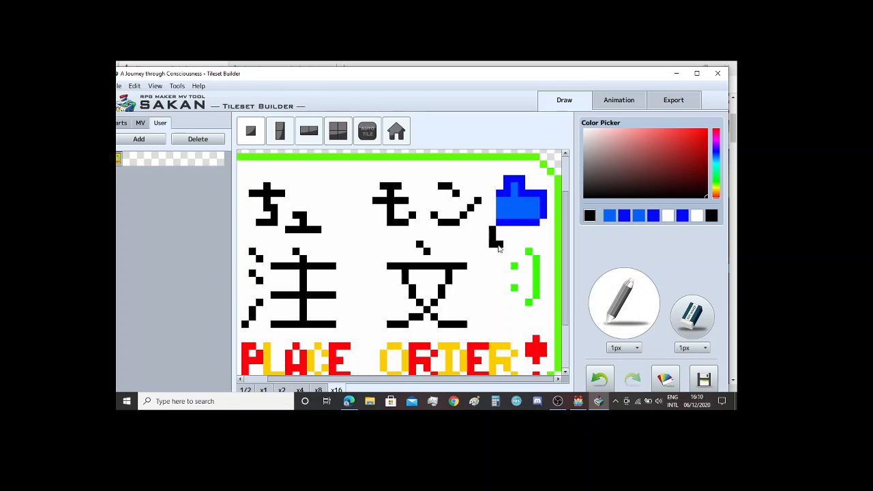
{"action": "left_click", "coordinate": [513, 242]}
{"action": "left_click", "coordinate": [513, 232]}
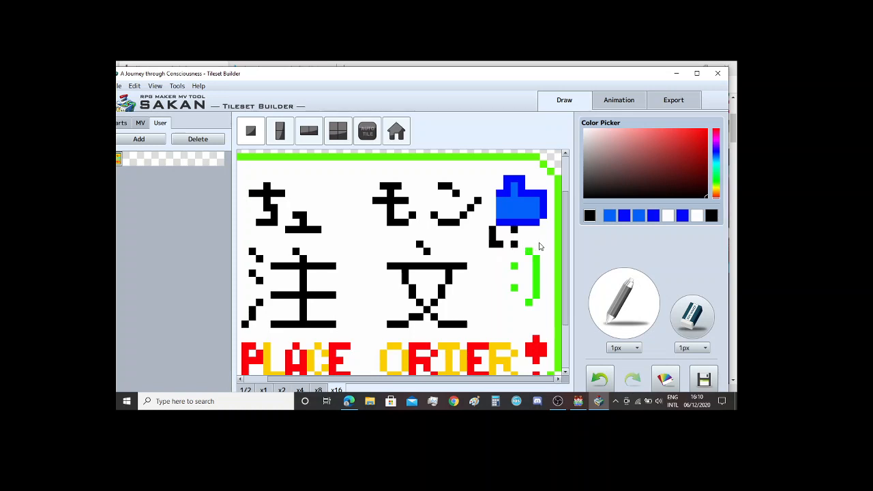
{"action": "key", "text": "ctrl+z"}
{"action": "key", "text": "ctrl+z"}
{"action": "key", "text": "ctrl+z"}
{"action": "key", "text": "ctrl+z"}
Step: Try covering the green smiley in white with the 6px pen and starting a black letter, then undo both
{"action": "left_click", "coordinate": [626, 347]}
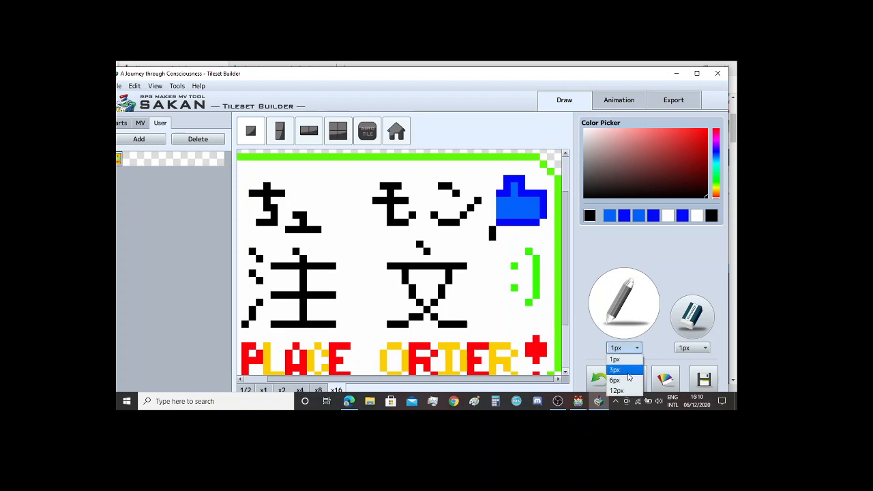
{"action": "left_click", "coordinate": [619, 382]}
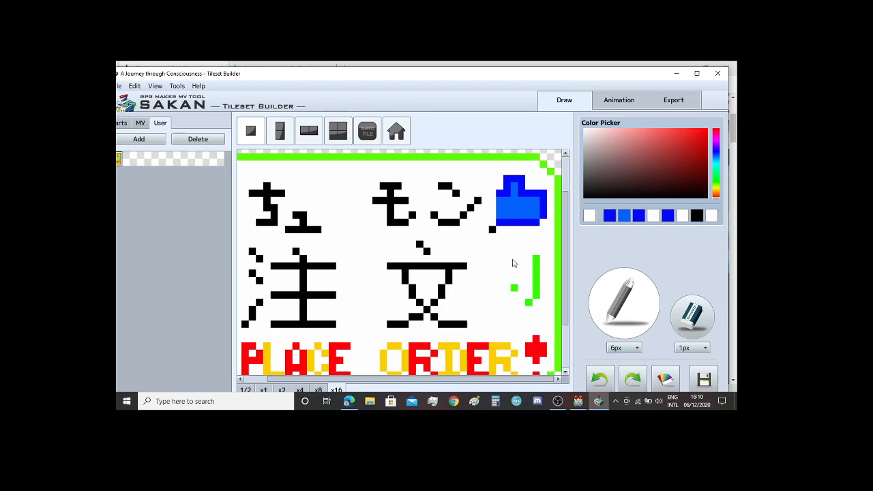
{"action": "left_click_drag", "start_coordinate": [513, 259], "coordinate": [523, 293]}
{"action": "left_click", "coordinate": [624, 348]}
{"action": "left_click", "coordinate": [620, 360]}
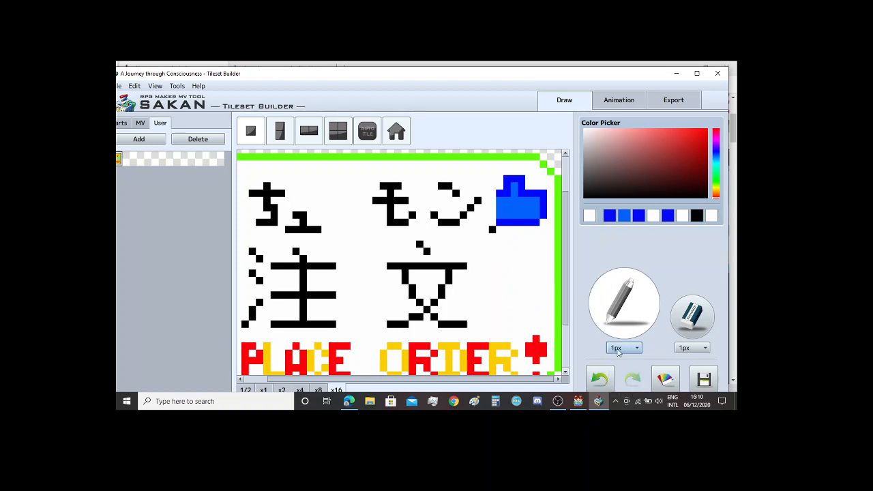
{"action": "right_click", "coordinate": [491, 229]}
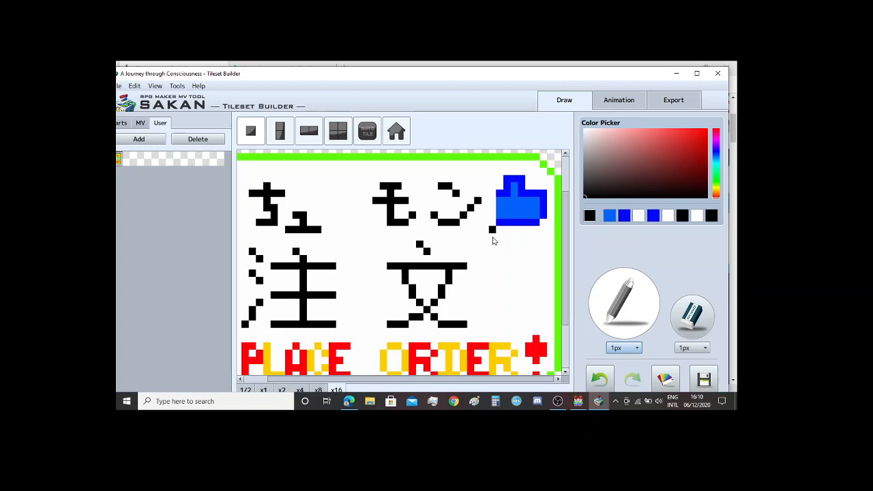
{"action": "left_click_drag", "start_coordinate": [492, 230], "coordinate": [493, 240]}
{"action": "key", "text": "ctrl+z"}
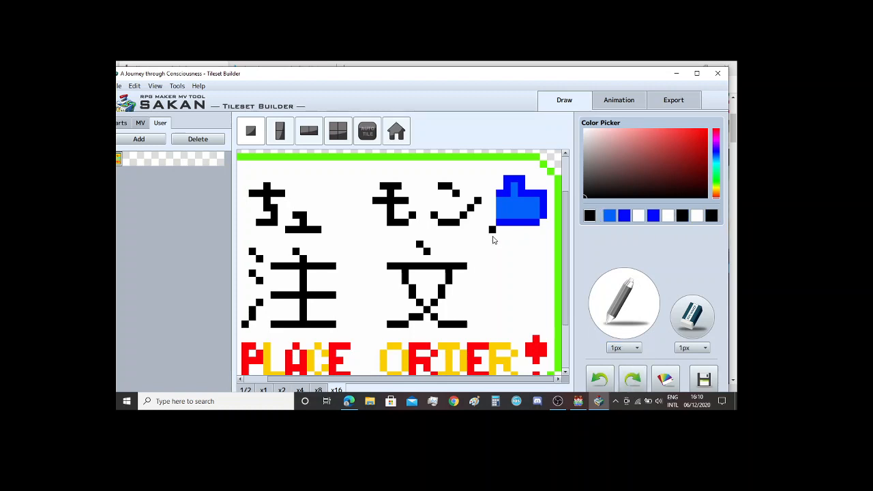
{"action": "key", "text": "ctrl+z"}
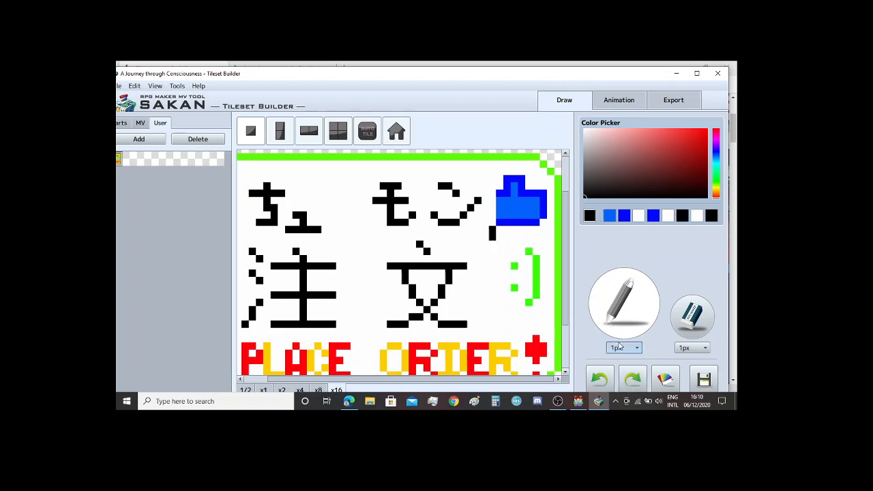
Step: Cover the green smiley and the stray black pixels beneath the blue hand in white with the 6px pen
{"action": "left_click", "coordinate": [625, 348]}
{"action": "left_click", "coordinate": [619, 389]}
{"action": "left_click", "coordinate": [507, 271]}
{"action": "left_click_drag", "start_coordinate": [514, 272], "coordinate": [523, 279]}
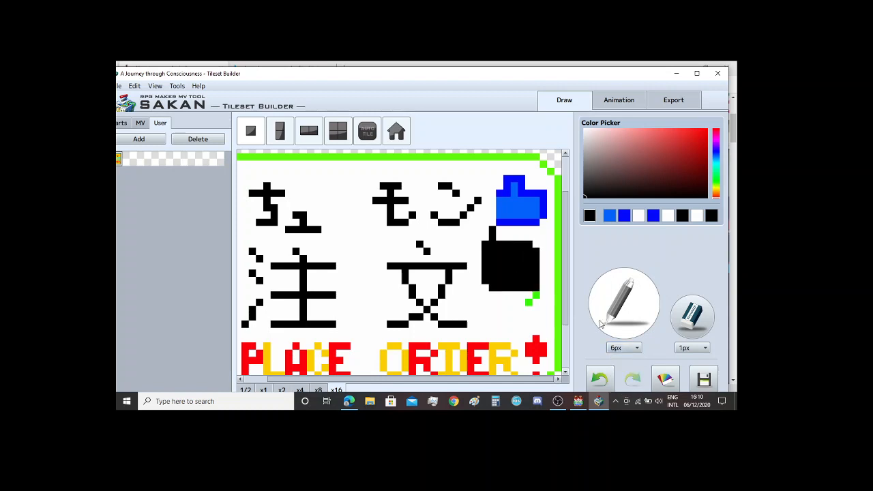
{"action": "right_click", "coordinate": [536, 231]}
{"action": "left_click", "coordinate": [506, 258]}
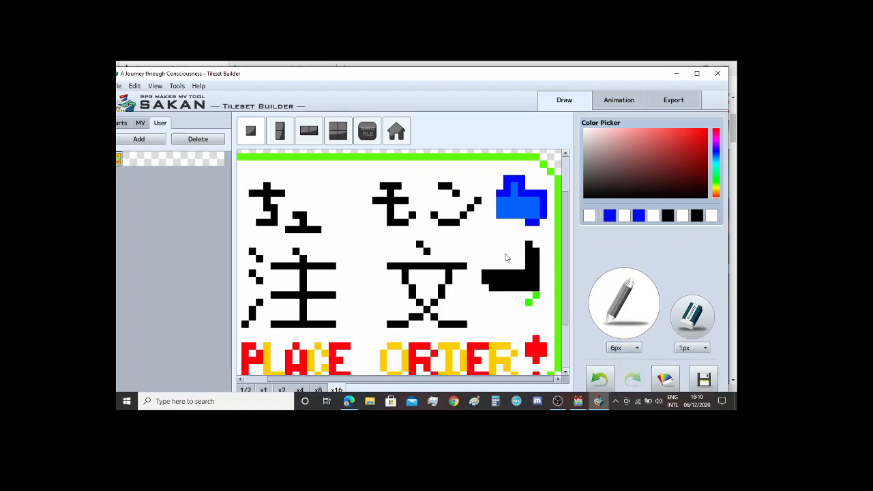
{"action": "key", "text": "ctrl+z"}
{"action": "mouse_move", "coordinate": [511, 264]}
{"action": "left_mouse_down"}
{"action": "mouse_move", "coordinate": [510, 283]}
{"action": "mouse_move", "coordinate": [531, 275]}
{"action": "left_mouse_up"}
{"action": "left_click", "coordinate": [529, 244]}
{"action": "left_click", "coordinate": [529, 302]}
Step: Try lettering L, I and the start of a third letter in black 1px pixels in a row beneath the blue hand
{"action": "left_click", "coordinate": [624, 348]}
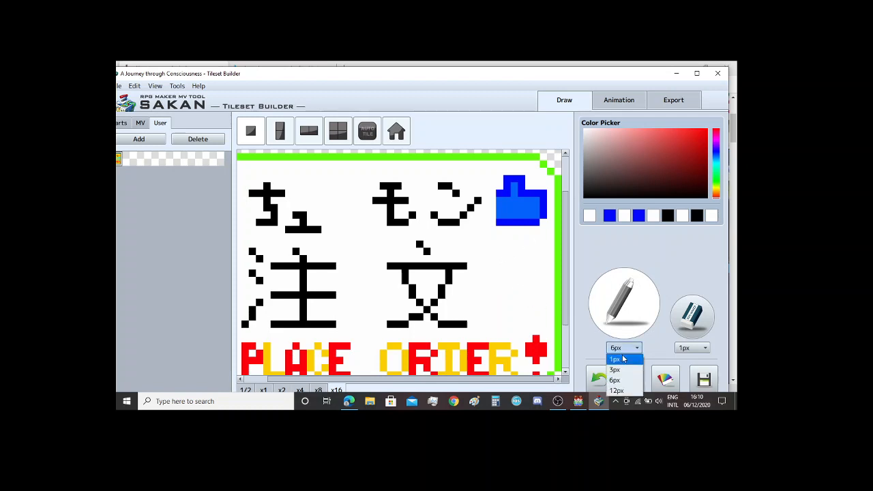
{"action": "left_click", "coordinate": [617, 361]}
{"action": "left_click", "coordinate": [667, 217]}
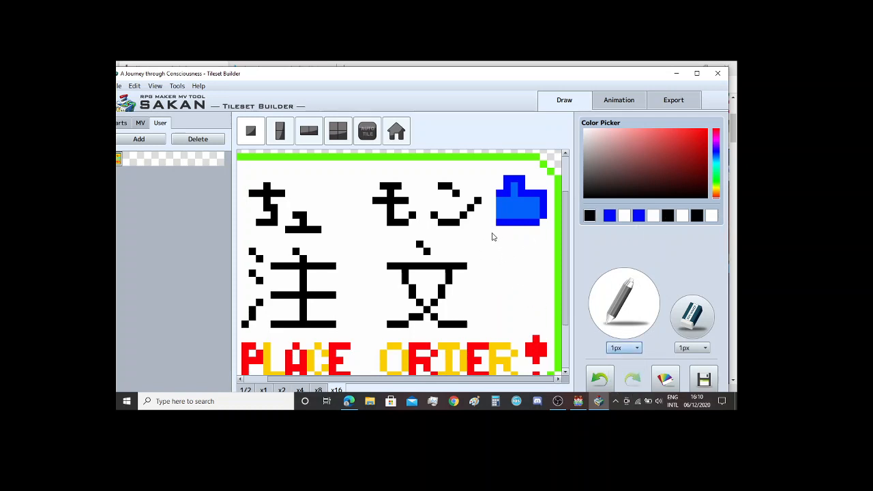
{"action": "mouse_move", "coordinate": [489, 237]}
{"action": "left_mouse_down"}
{"action": "mouse_move", "coordinate": [492, 254]}
{"action": "mouse_move", "coordinate": [502, 254]}
{"action": "mouse_move", "coordinate": [513, 248]}
{"action": "mouse_move", "coordinate": [514, 234]}
{"action": "left_mouse_up"}
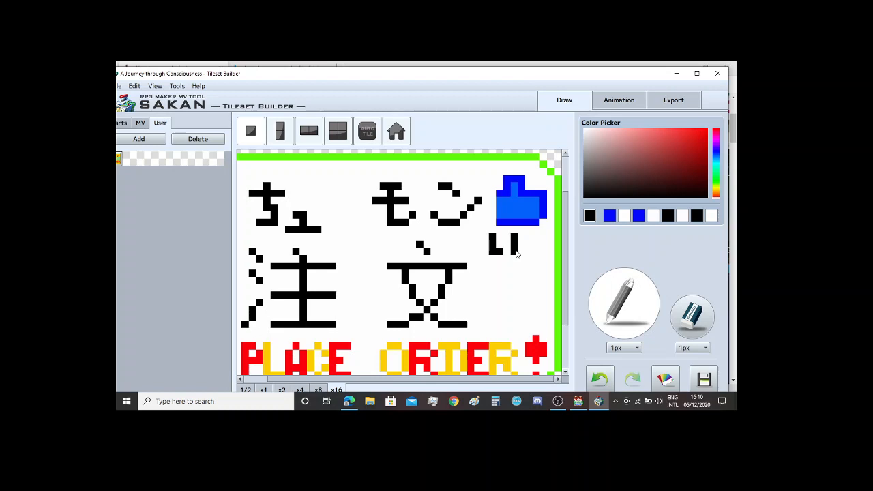
{"action": "left_click_drag", "start_coordinate": [529, 236], "coordinate": [530, 253]}
{"action": "left_click", "coordinate": [537, 253]}
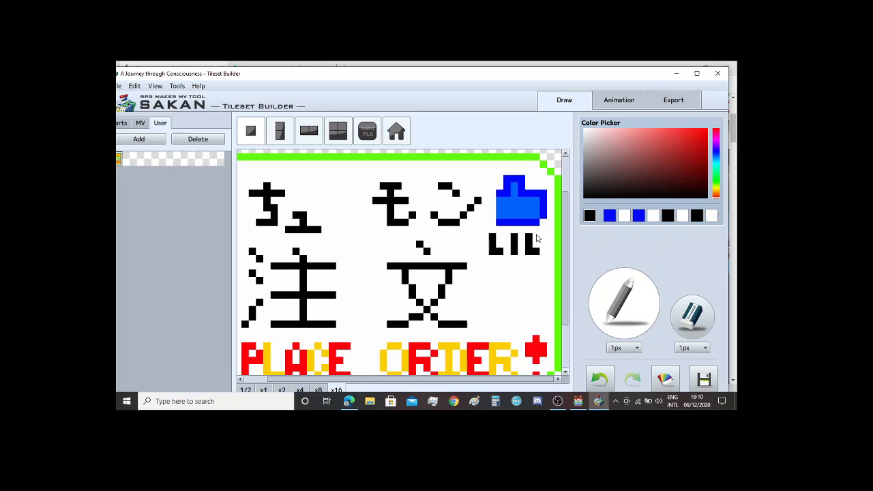
Step: Undo all the black letters beneath the blue hand
{"action": "key", "text": "ctrl+z"}
{"action": "key", "text": "ctrl+z"}
{"action": "key", "text": "ctrl+z"}
{"action": "key", "text": "ctrl+z"}
{"action": "key", "text": "ctrl+z"}
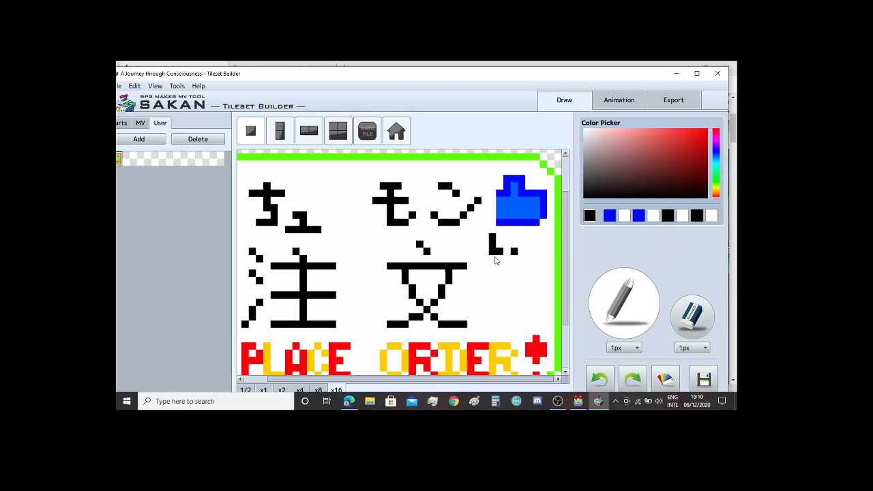
{"action": "key", "text": "ctrl+z"}
{"action": "key", "text": "ctrl+z"}
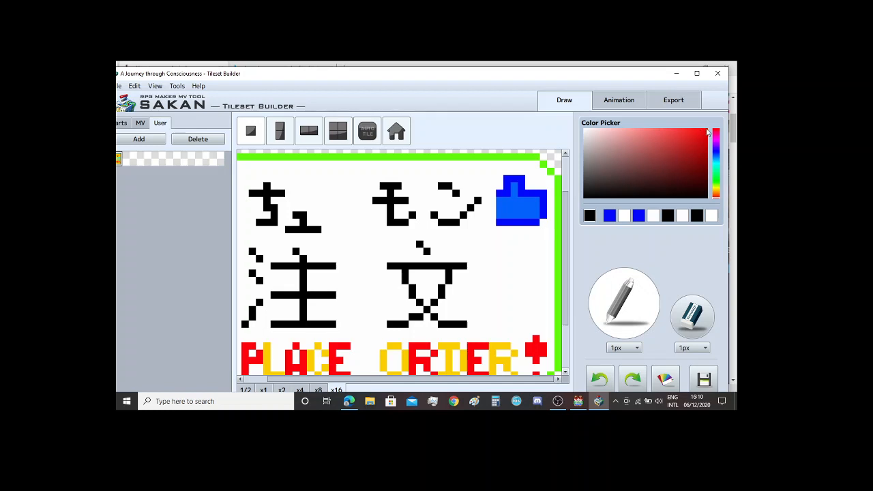
Step: Try starting the word LIKE in red in a row beneath the blue hand, beginning two pixel columns left of it
{"action": "left_click", "coordinate": [717, 129]}
{"action": "right_click", "coordinate": [552, 206]}
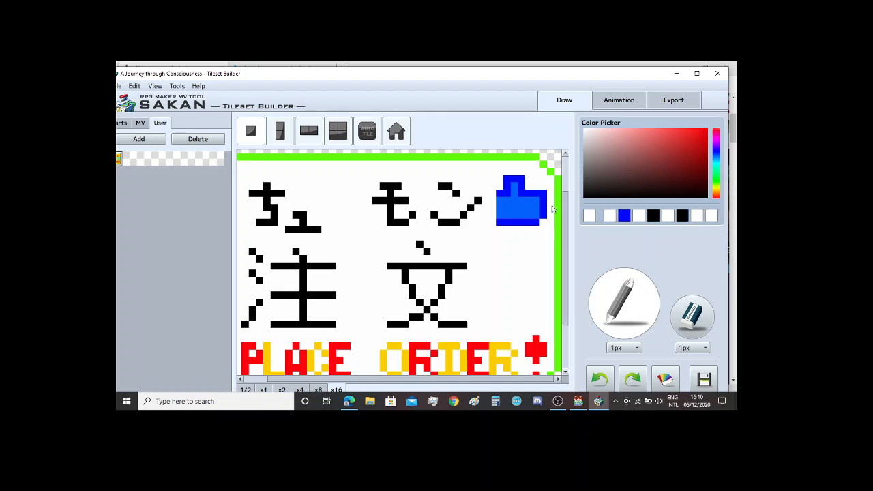
{"action": "left_click", "coordinate": [485, 239]}
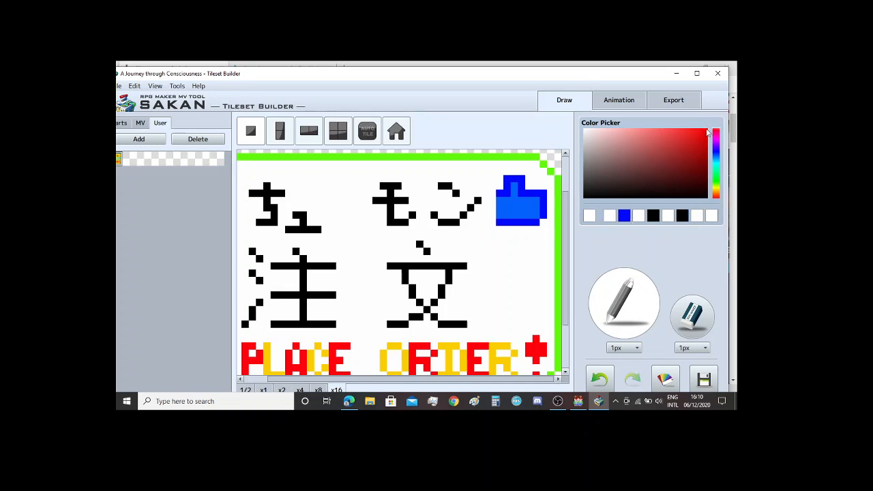
{"action": "left_click", "coordinate": [708, 133]}
{"action": "left_click_drag", "start_coordinate": [485, 236], "coordinate": [492, 251]}
{"action": "left_click", "coordinate": [507, 237]}
{"action": "left_click", "coordinate": [508, 250]}
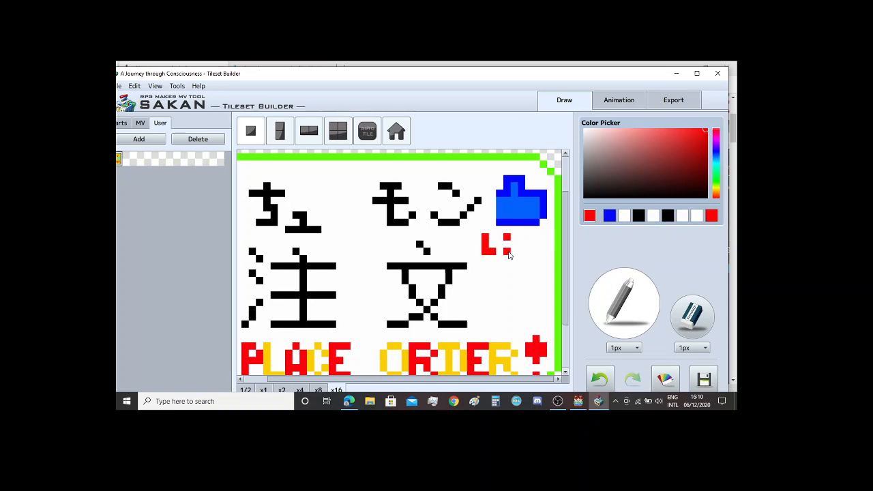
{"action": "left_click", "coordinate": [521, 238]}
{"action": "mouse_move", "coordinate": [523, 238]}
{"action": "left_mouse_down"}
{"action": "mouse_move", "coordinate": [522, 254]}
{"action": "mouse_move", "coordinate": [531, 243]}
{"action": "left_mouse_up"}
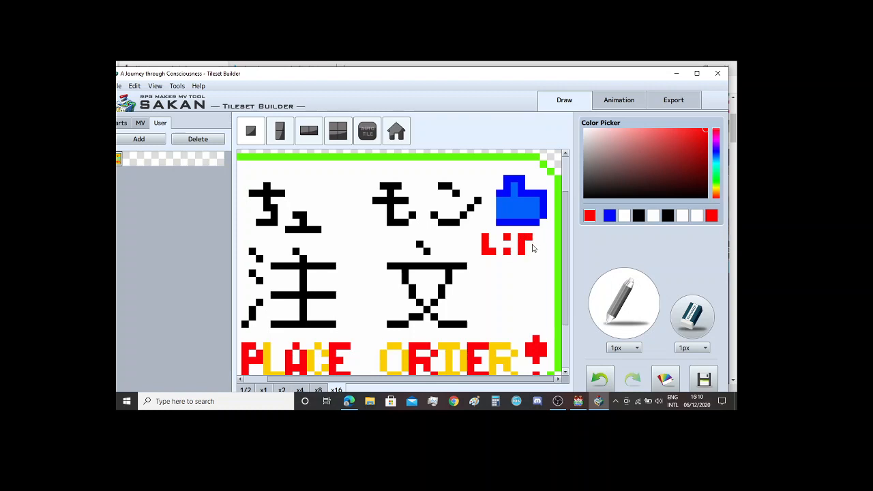
Step: Try a different shape for the third red letter, then undo the whole red row beneath the blue hand
{"action": "key", "text": "ctrl+z"}
{"action": "left_click", "coordinate": [534, 237]}
{"action": "left_click", "coordinate": [535, 250]}
{"action": "key", "text": "ctrl+z"}
{"action": "key", "text": "ctrl+z"}
{"action": "key", "text": "ctrl+z"}
{"action": "key", "text": "ctrl+z"}
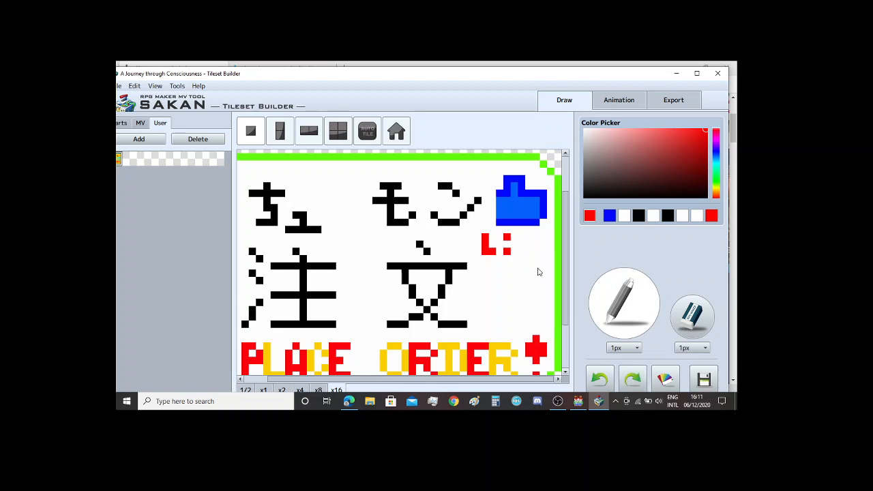
{"action": "key", "text": "ctrl+z"}
{"action": "key", "text": "ctrl+z"}
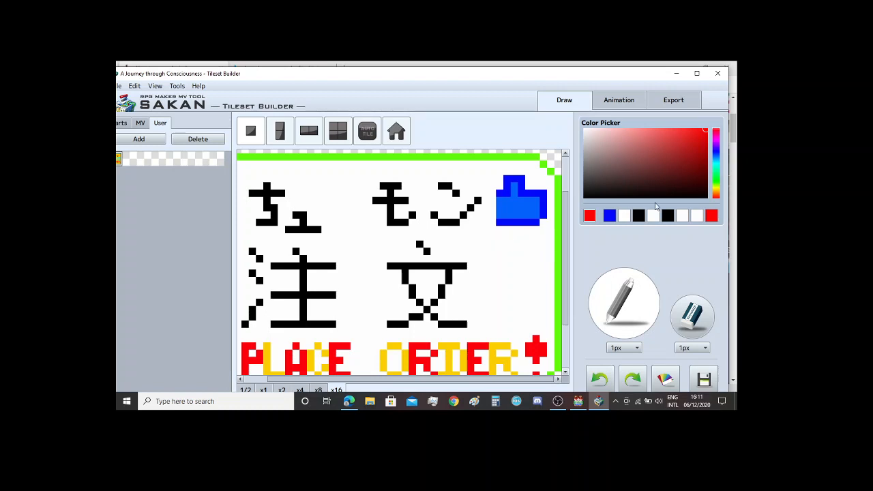
Step: Letter L, I and K in red, stacked vertically beneath the blue hand's left edge, with a black top pixel on the I
{"action": "left_click", "coordinate": [500, 237]}
{"action": "left_click_drag", "start_coordinate": [502, 241], "coordinate": [510, 253]}
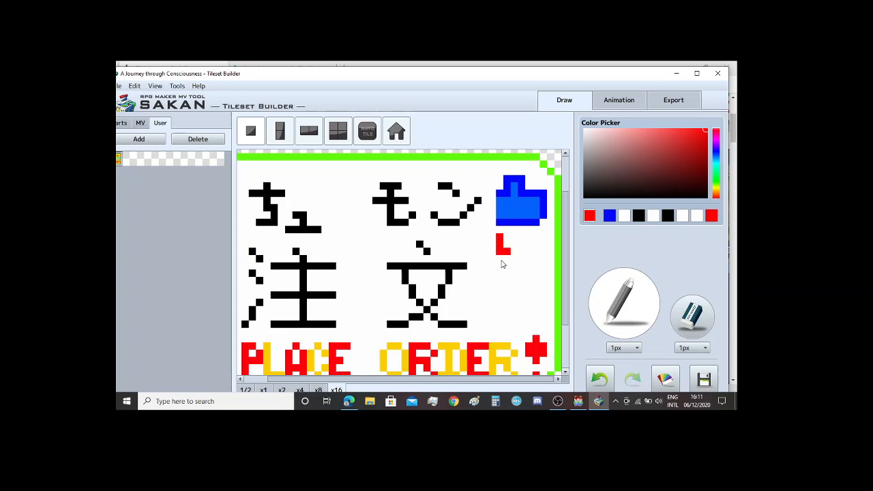
{"action": "left_click_drag", "start_coordinate": [500, 263], "coordinate": [500, 283]}
{"action": "left_click", "coordinate": [668, 217]}
{"action": "left_click", "coordinate": [711, 216]}
{"action": "mouse_move", "coordinate": [499, 307]}
{"action": "left_mouse_down"}
{"action": "mouse_move", "coordinate": [499, 316]}
{"action": "mouse_move", "coordinate": [511, 302]}
{"action": "left_mouse_up"}
{"action": "left_click", "coordinate": [514, 297]}
Step: Add a red E below the K to complete the vertical word LIKE, and check the tile at x2 zoom
{"action": "scroll", "coordinate": [515, 312], "scroll_direction": "down", "scroll_amount": 1}
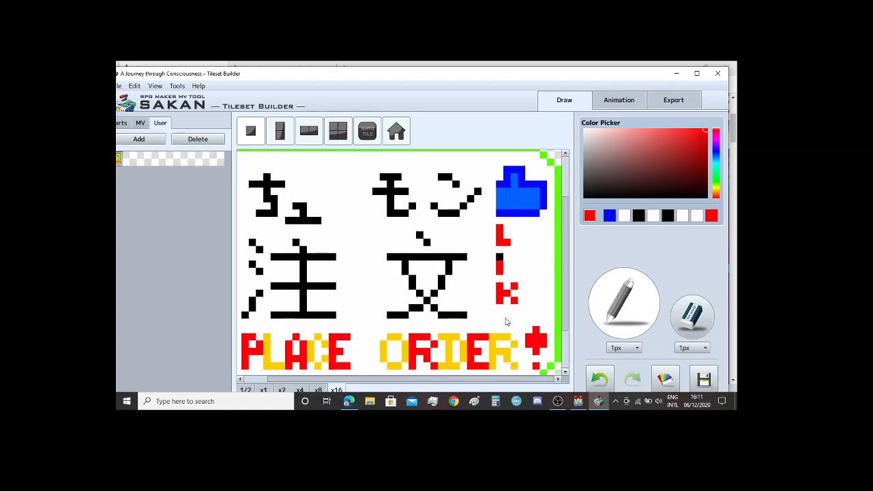
{"action": "mouse_move", "coordinate": [498, 315]}
{"action": "left_mouse_down"}
{"action": "mouse_move", "coordinate": [517, 315]}
{"action": "mouse_move", "coordinate": [500, 323]}
{"action": "mouse_move", "coordinate": [501, 333]}
{"action": "mouse_move", "coordinate": [517, 332]}
{"action": "left_mouse_up"}
{"action": "scroll", "coordinate": [543, 266], "scroll_direction": "down", "scroll_amount": 2}
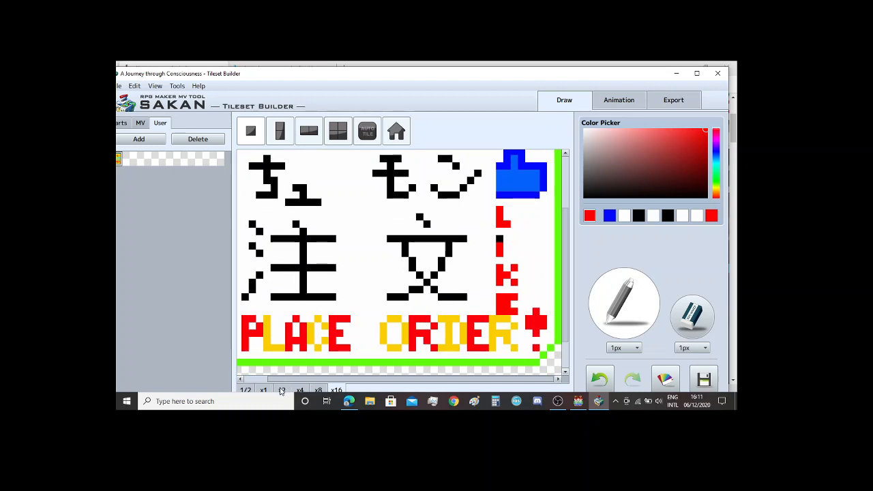
{"action": "left_click", "coordinate": [281, 390]}
Step: Redraw the smiley in bright green between the vertical word LIKE and the green border, with two eyes and a curved mouth
{"action": "left_click", "coordinate": [335, 390]}
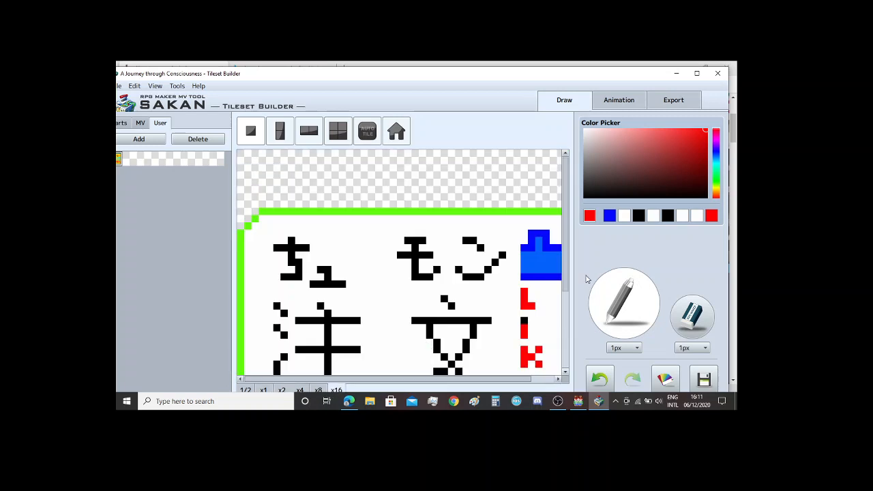
{"action": "left_click_drag", "start_coordinate": [488, 379], "coordinate": [511, 380]}
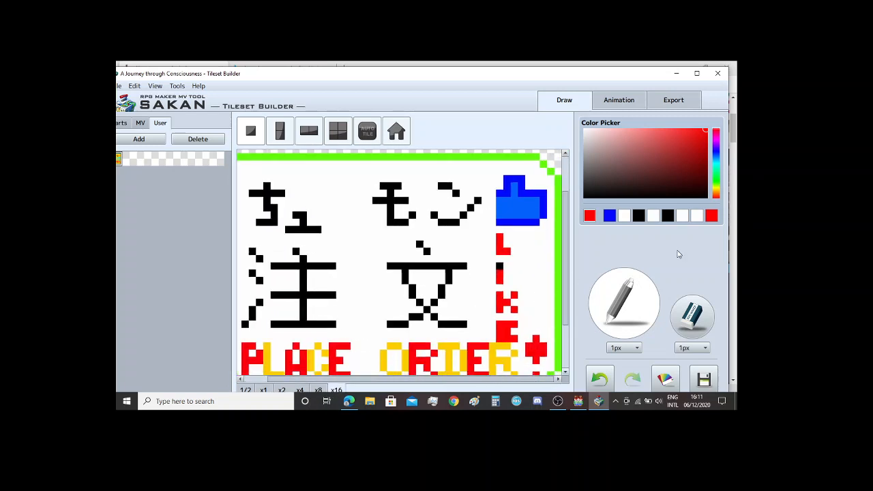
{"action": "left_click_drag", "start_coordinate": [714, 191], "coordinate": [716, 178]}
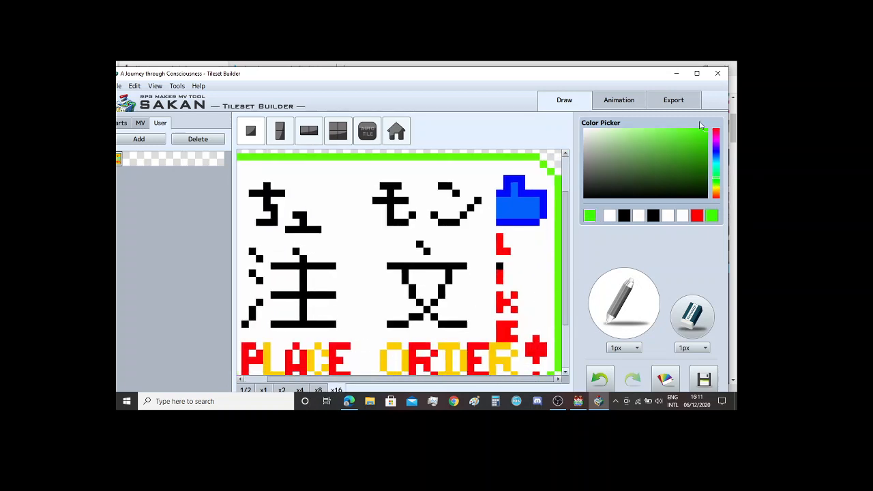
{"action": "left_click", "coordinate": [529, 266]}
{"action": "left_click_drag", "start_coordinate": [536, 317], "coordinate": [546, 261]}
{"action": "left_click", "coordinate": [535, 253]}
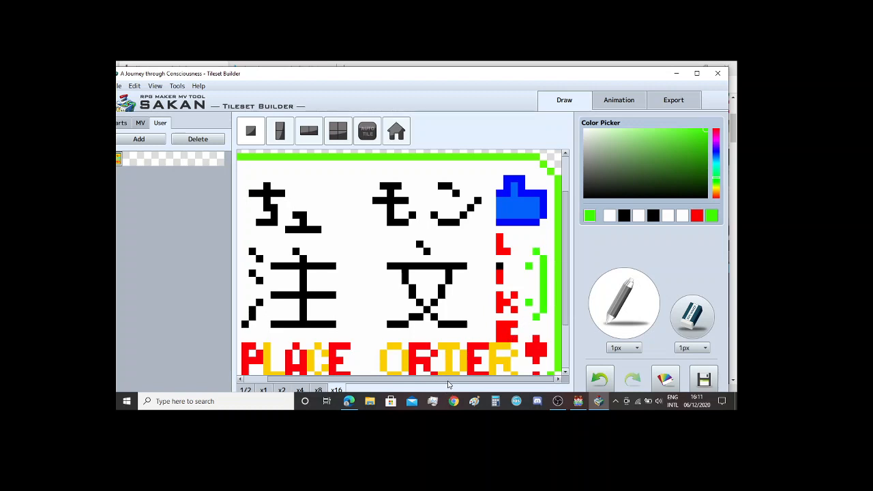
{"action": "left_click_drag", "start_coordinate": [448, 382], "coordinate": [425, 384]}
{"action": "scroll", "coordinate": [365, 188], "scroll_direction": "down", "scroll_amount": 2}
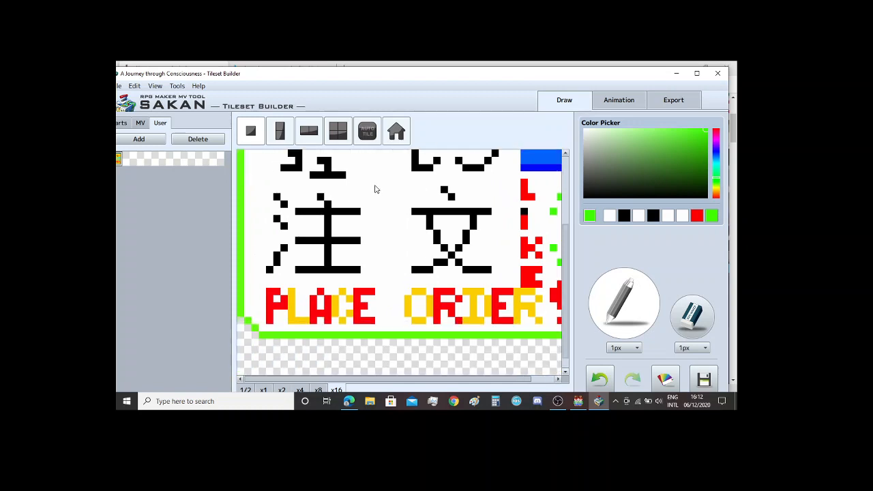
Step: Add the finished order sign to the user tiles and open the tileset for export
{"action": "scroll", "coordinate": [379, 204], "scroll_direction": "up", "scroll_amount": 1}
{"action": "left_click", "coordinate": [157, 142]}
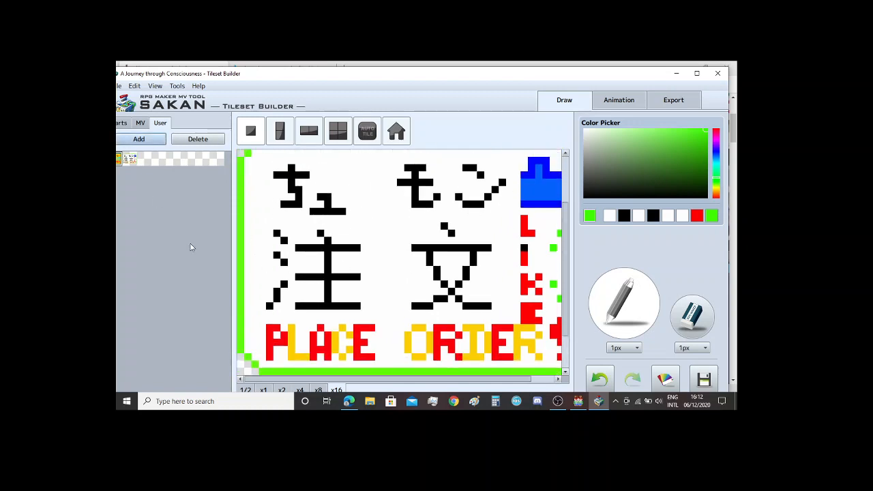
{"action": "left_click_drag", "start_coordinate": [344, 77], "coordinate": [362, 74]}
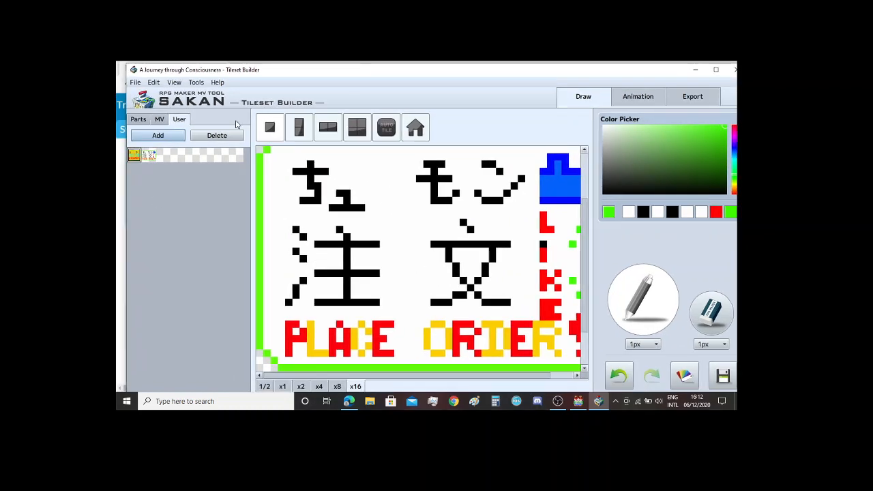
{"action": "left_click", "coordinate": [710, 96]}
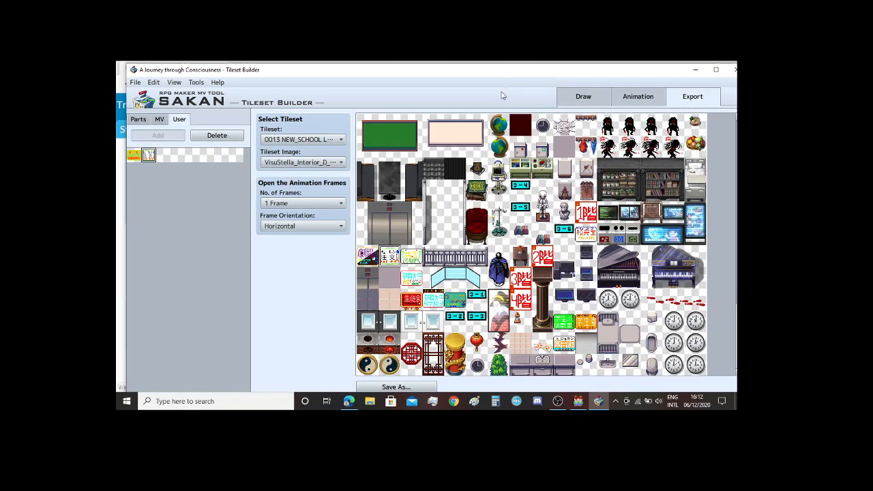
Step: Switch to WordHippo in the browser and look up the Japanese translation of "pick-up"
{"action": "left_click", "coordinate": [348, 401]}
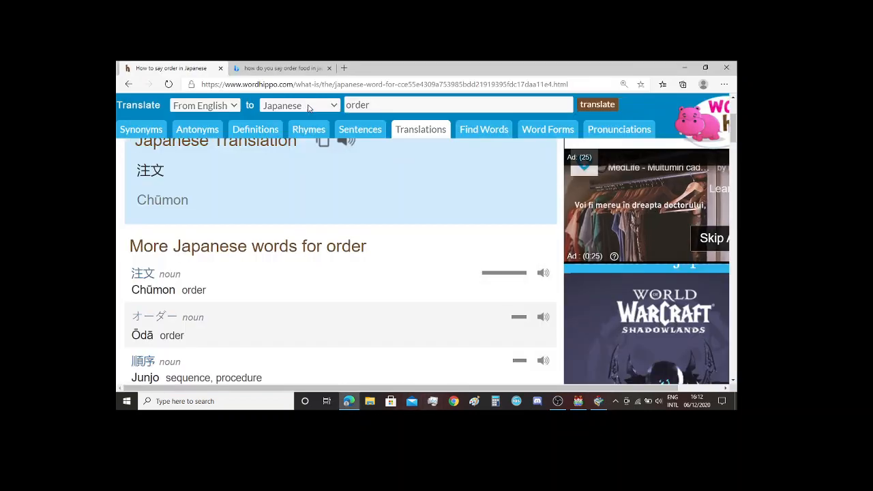
{"action": "left_click_drag", "start_coordinate": [374, 109], "coordinate": [326, 100]}
{"action": "type", "text": "pi"}
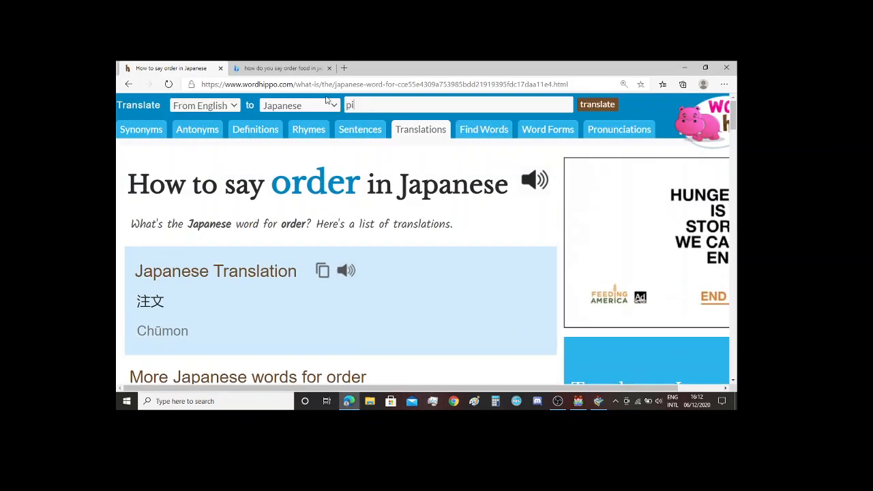
{"action": "type", "text": "ck-up"}
{"action": "key", "text": "Return"}
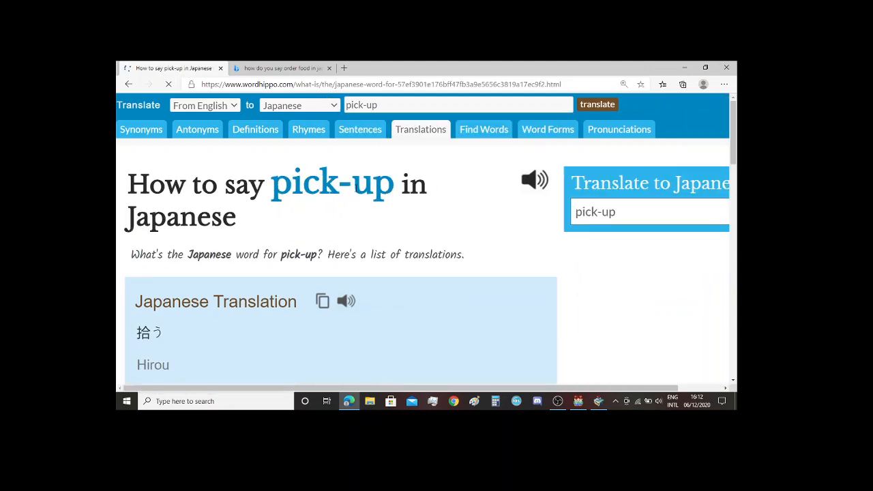
{"action": "scroll", "coordinate": [356, 188], "scroll_direction": "down", "scroll_amount": 3}
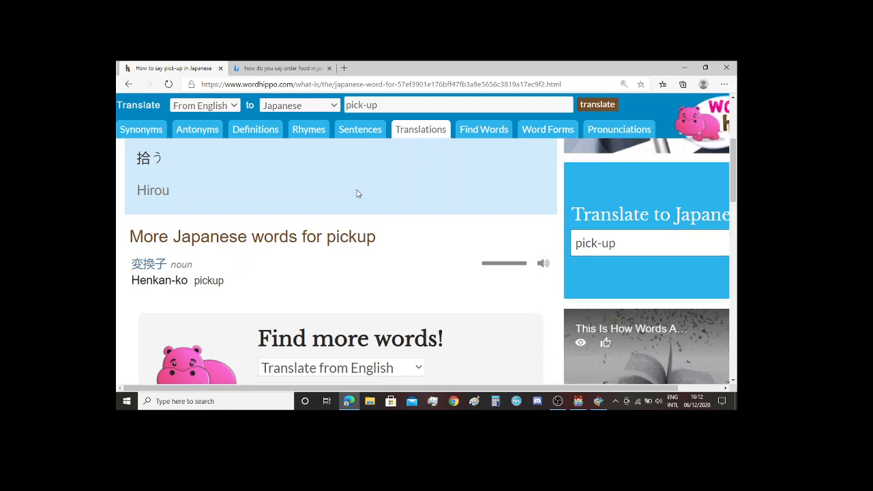
{"action": "scroll", "coordinate": [356, 193], "scroll_direction": "down", "scroll_amount": 1}
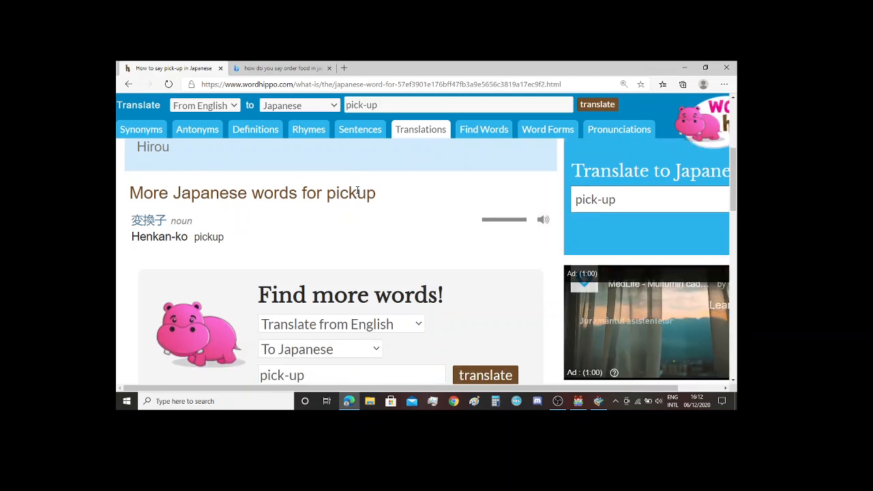
{"action": "scroll", "coordinate": [356, 191], "scroll_direction": "up", "scroll_amount": 3}
{"action": "left_click_drag", "start_coordinate": [377, 105], "coordinate": [345, 103]}
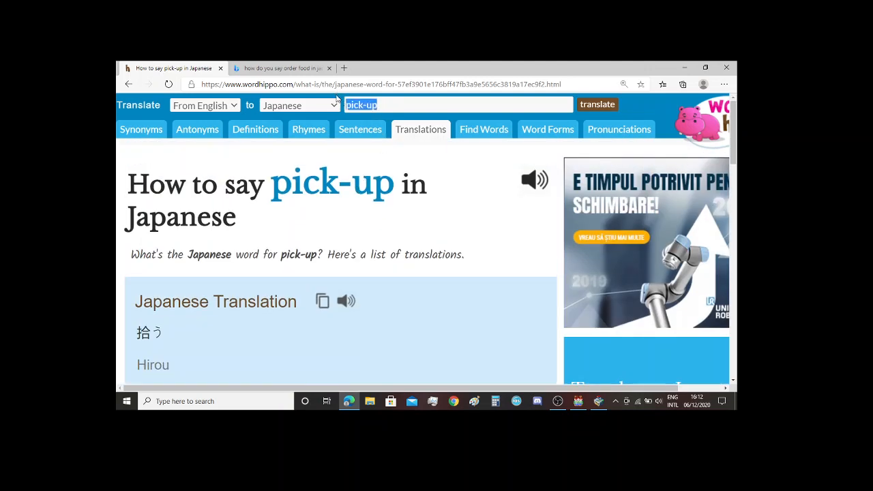
{"action": "type", "text": "trash"}
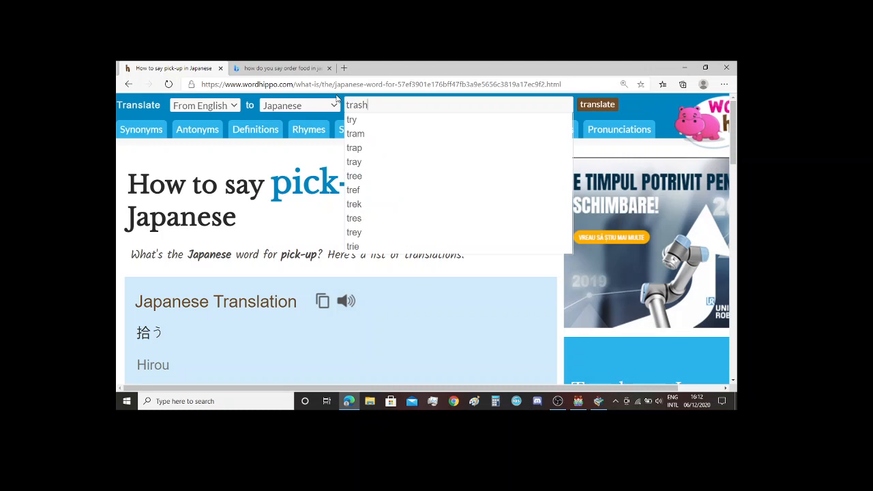
{"action": "type", "text": " tra"}
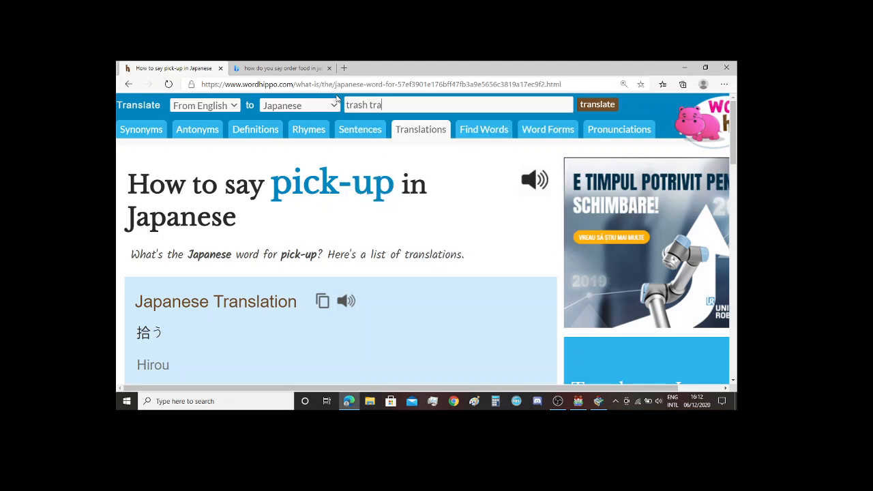
{"action": "key", "text": "BackSpace"}
{"action": "key", "text": "BackSpace"}
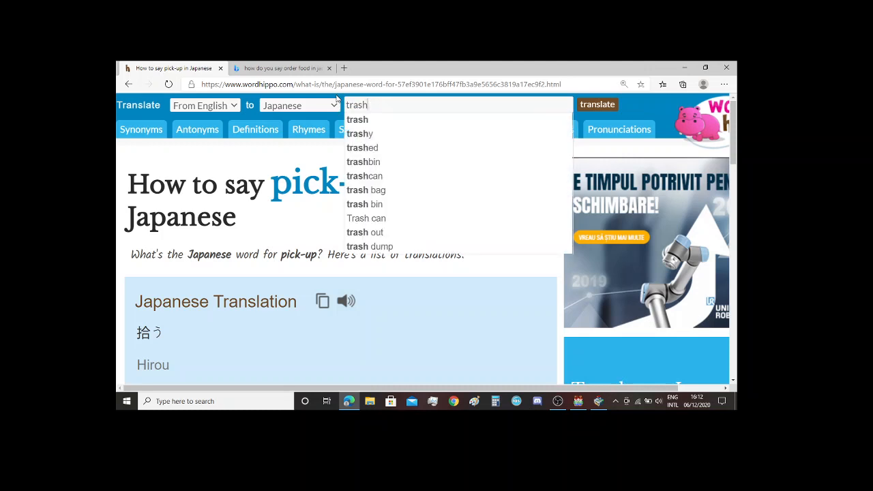
{"action": "key", "text": "BackSpace"}
{"action": "key", "text": "BackSpace"}
{"action": "key", "text": "BackSpace"}
{"action": "key", "text": "BackSpace"}
{"action": "key", "text": "BackSpace"}
Step: Look up the Japanese translation of "leave tray here"
{"action": "type", "text": "leave "}
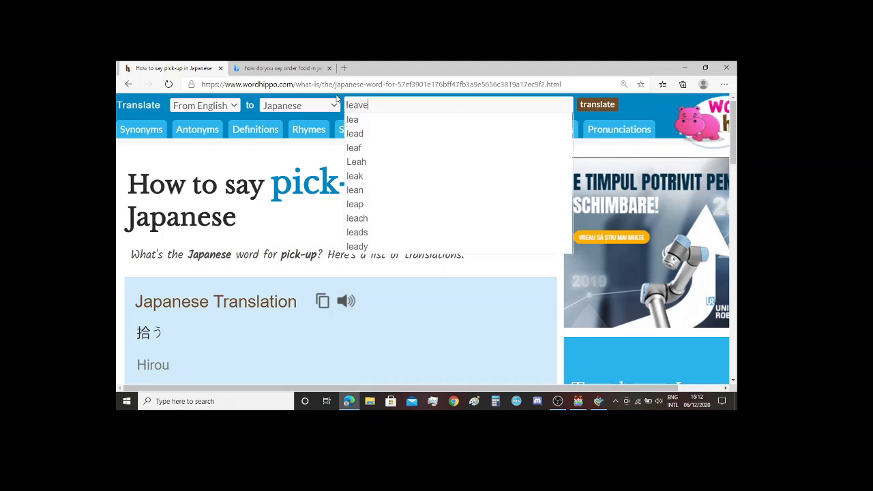
{"action": "type", "text": "tray here"}
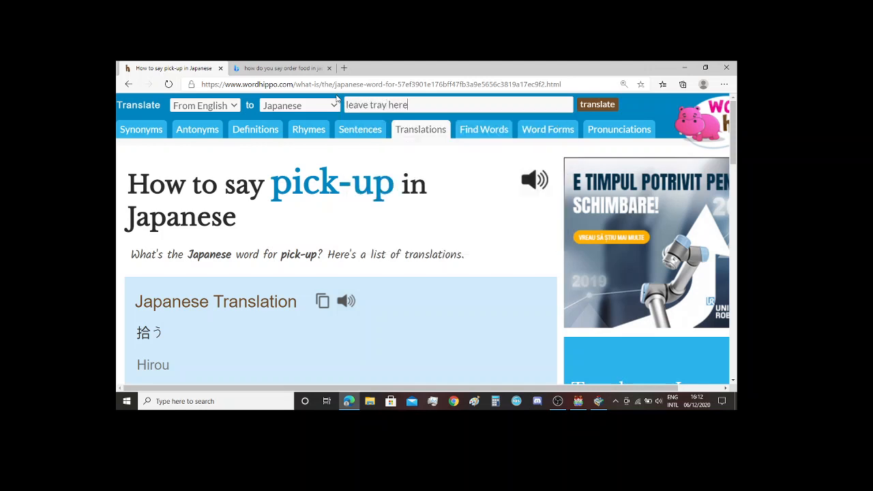
{"action": "key", "text": "Return"}
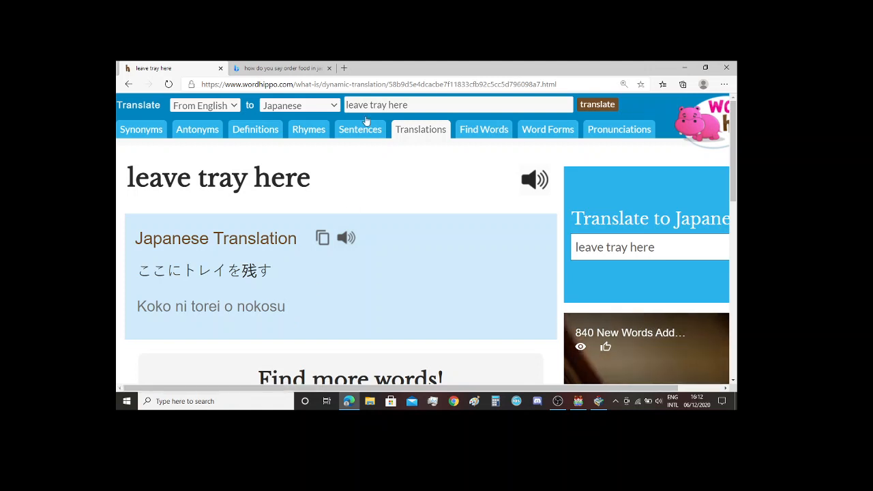
Step: Extend the phrase to "leave food tray here" and look over its Japanese translation
{"action": "type", "text": "food"}
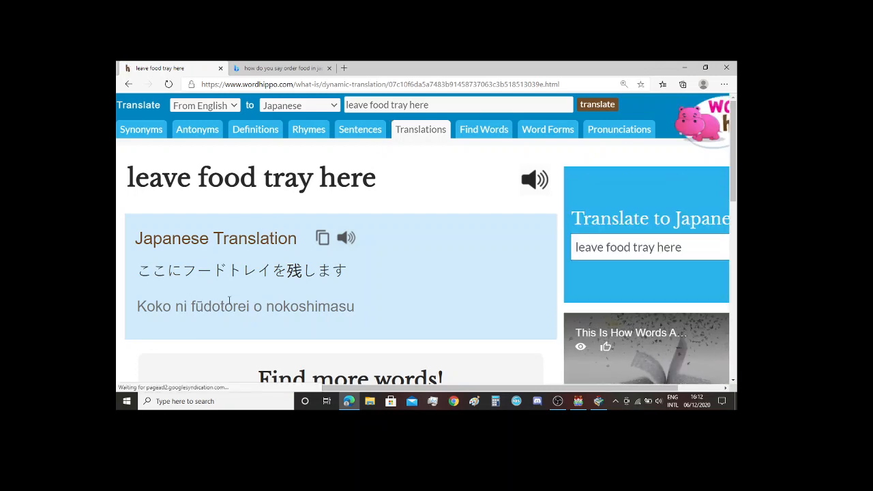
{"action": "scroll", "coordinate": [334, 230], "scroll_direction": "down", "scroll_amount": 3}
{"action": "scroll", "coordinate": [336, 210], "scroll_direction": "up", "scroll_amount": 3}
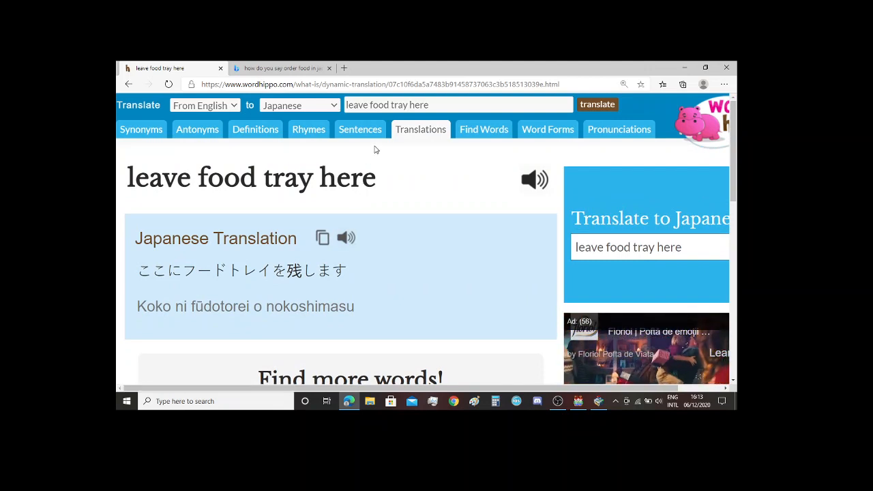
Step: Try translating "leave foodtray here", return to the "leave food tray here" translation and highlight its kanji 残
{"action": "left_click", "coordinate": [392, 105]}
{"action": "key", "text": "BackSpace"}
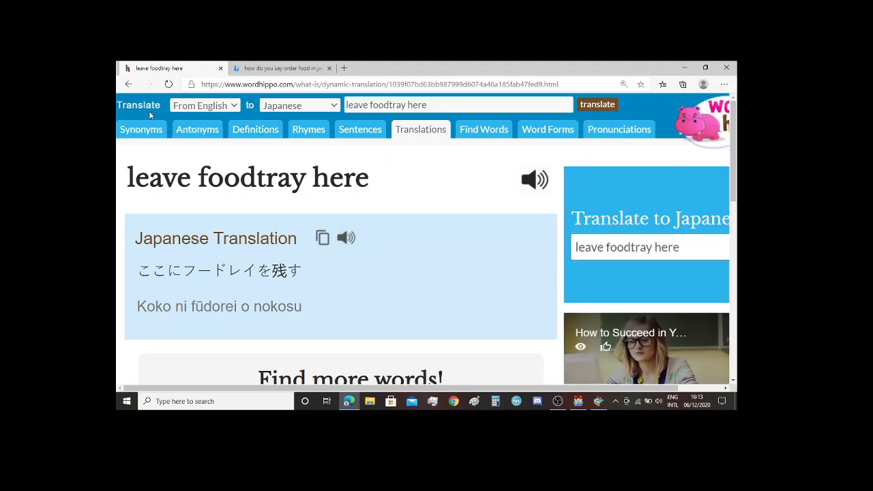
{"action": "left_click", "coordinate": [126, 85]}
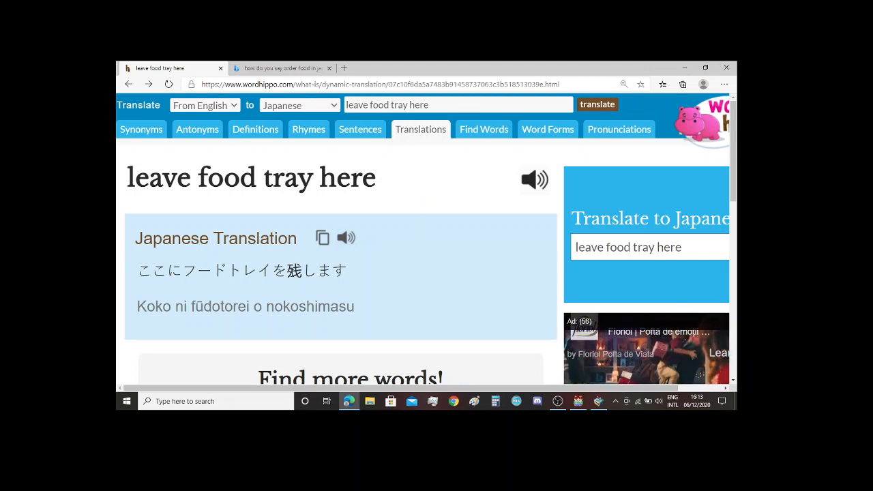
{"action": "double_click", "coordinate": [293, 271]}
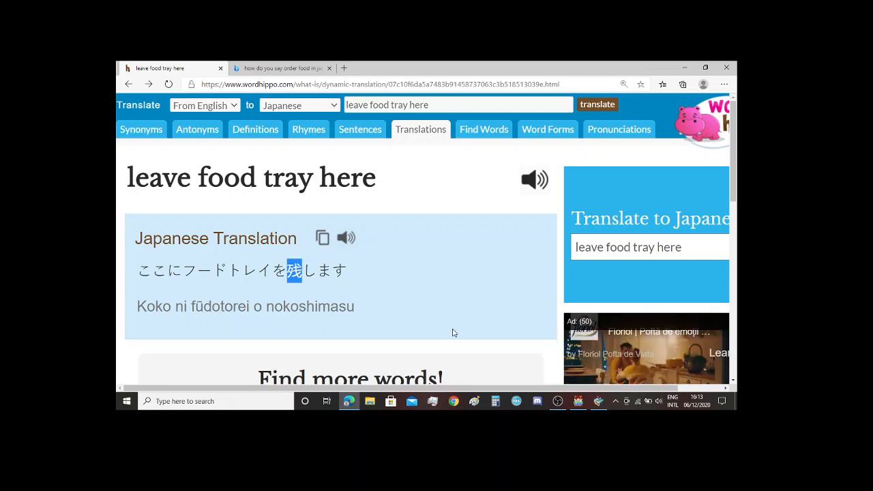
Step: Switch back to the Tileset Builder's drawing canvas and set the pencil to 12px in black
{"action": "key", "text": "alt+Tab"}
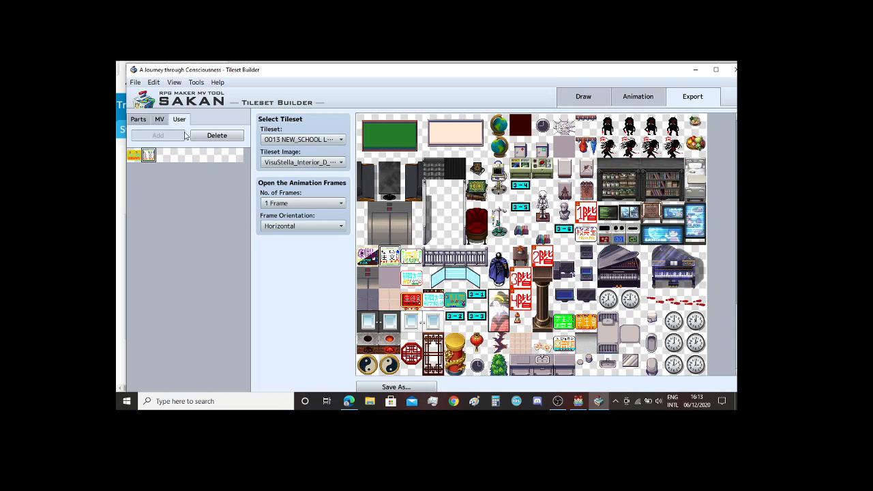
{"action": "left_click", "coordinate": [582, 99]}
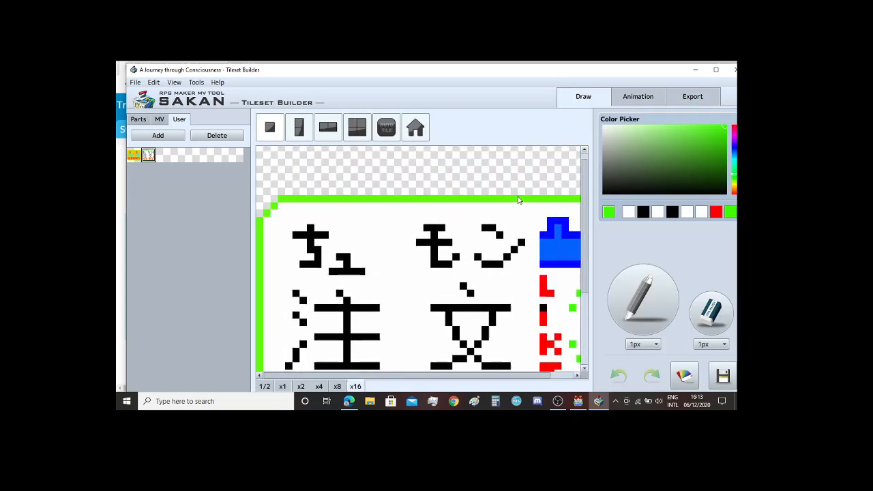
{"action": "scroll", "coordinate": [516, 205], "scroll_direction": "down", "scroll_amount": 2}
{"action": "scroll", "coordinate": [516, 205], "scroll_direction": "up", "scroll_amount": 1}
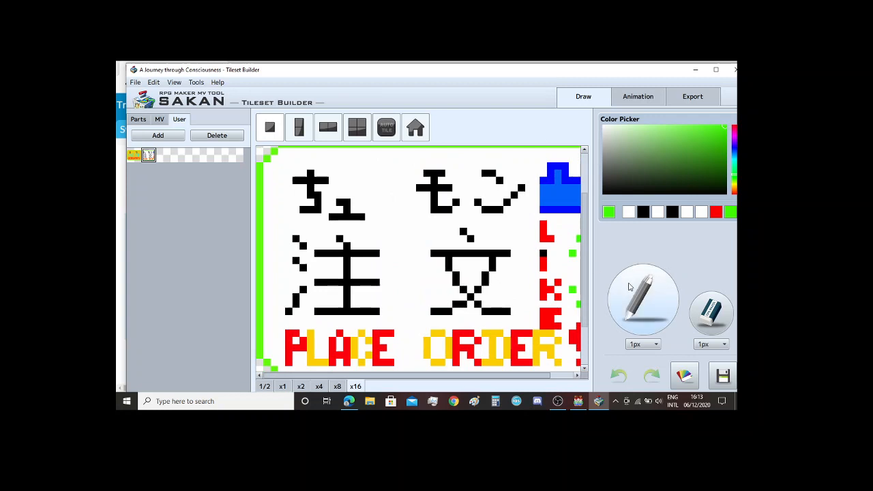
{"action": "left_click", "coordinate": [643, 344]}
{"action": "left_click", "coordinate": [641, 387]}
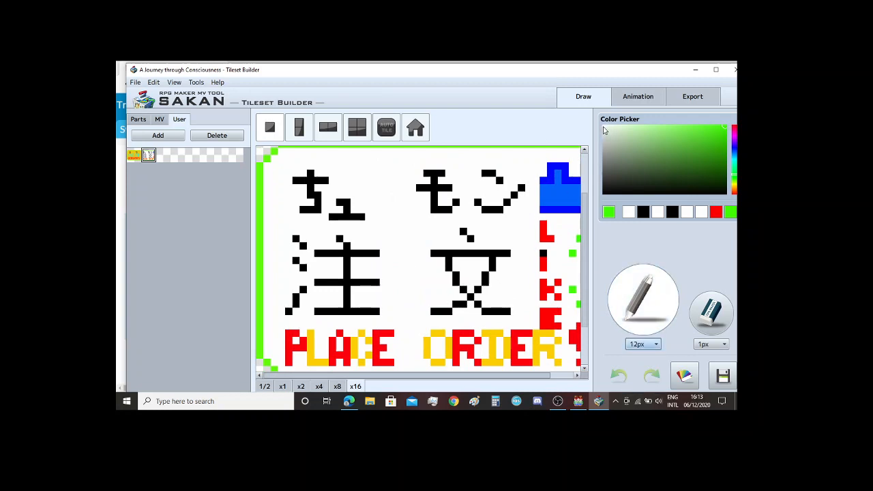
{"action": "left_click", "coordinate": [672, 213]}
Step: Cover the kana above 注 with black, keeping the paint inside the tile's green border
{"action": "left_click", "coordinate": [304, 201]}
{"action": "scroll", "coordinate": [326, 197], "scroll_direction": "up", "scroll_amount": 1}
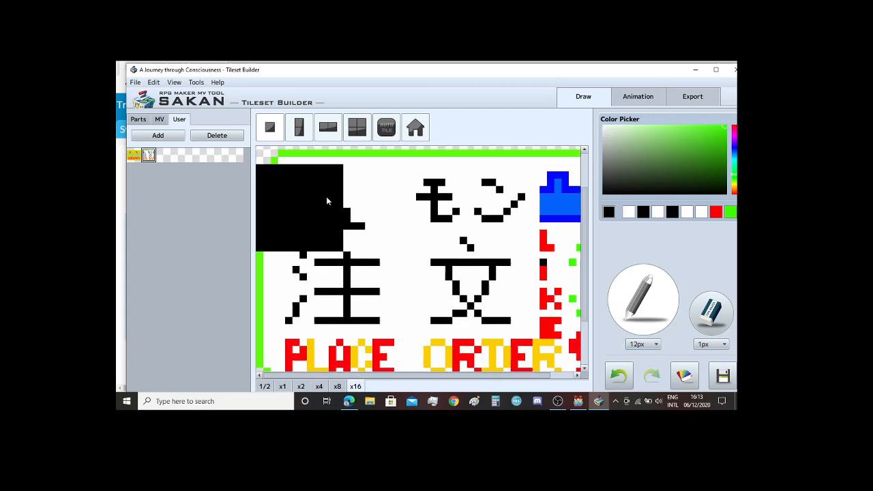
{"action": "key", "text": "ctrl+z"}
{"action": "left_click", "coordinate": [319, 203]}
{"action": "left_click", "coordinate": [317, 206]}
{"action": "key", "text": "ctrl+z"}
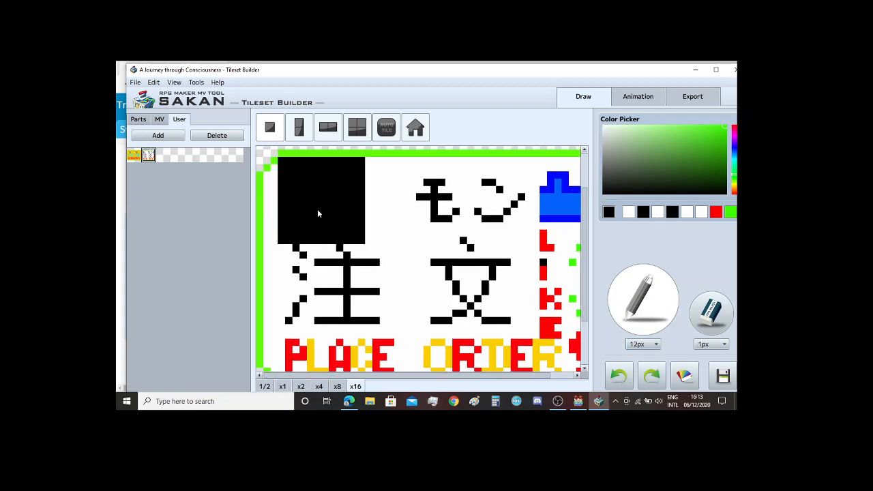
{"action": "left_click", "coordinate": [317, 210]}
{"action": "left_click", "coordinate": [308, 222]}
{"action": "scroll", "coordinate": [309, 218], "scroll_direction": "down", "scroll_amount": 1}
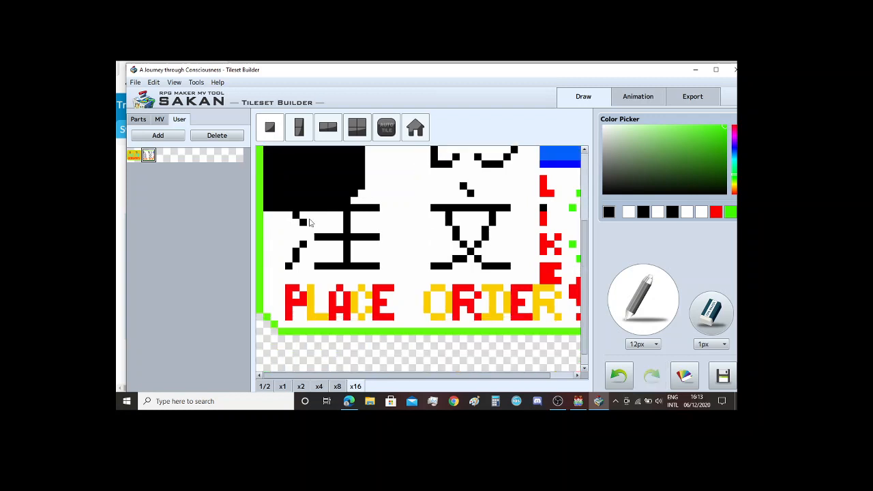
Step: Extend the black fill over 注, the word PLACE and most of the kana above 文
{"action": "left_click", "coordinate": [309, 222]}
{"action": "mouse_move", "coordinate": [309, 222]}
{"action": "left_mouse_down"}
{"action": "mouse_move", "coordinate": [308, 271]}
{"action": "mouse_move", "coordinate": [318, 282]}
{"action": "mouse_move", "coordinate": [373, 289]}
{"action": "mouse_move", "coordinate": [409, 288]}
{"action": "mouse_move", "coordinate": [384, 242]}
{"action": "mouse_move", "coordinate": [385, 188]}
{"action": "mouse_move", "coordinate": [399, 220]}
{"action": "mouse_move", "coordinate": [471, 218]}
{"action": "mouse_move", "coordinate": [501, 229]}
{"action": "left_mouse_up"}
{"action": "left_click", "coordinate": [328, 291]}
{"action": "key", "text": "ctrl+z"}
{"action": "left_click", "coordinate": [332, 287]}
{"action": "scroll", "coordinate": [383, 210], "scroll_direction": "up", "scroll_amount": 1}
{"action": "scroll", "coordinate": [382, 209], "scroll_direction": "up", "scroll_amount": 1}
{"action": "key", "text": "ctrl+z"}
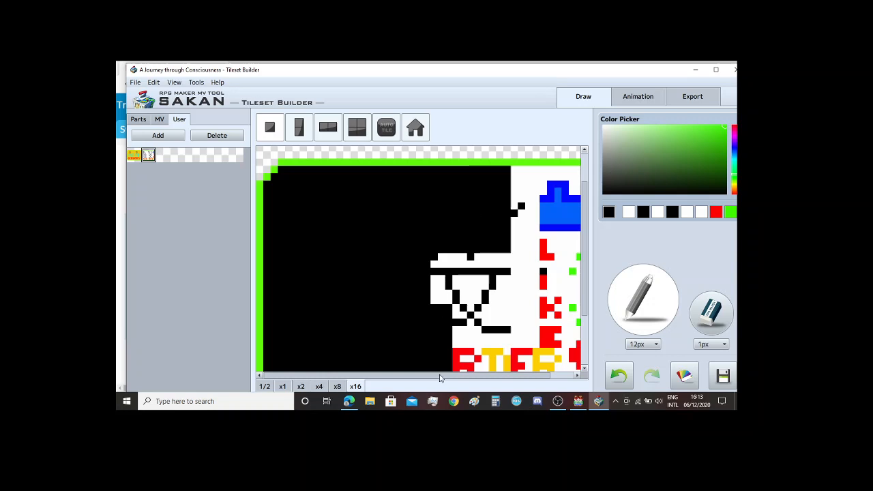
Step: Paint the rest of the tile black up to the green border and pick orange as the drawing colour
{"action": "left_click_drag", "start_coordinate": [440, 378], "coordinate": [466, 379]}
{"action": "left_click", "coordinate": [515, 205]}
{"action": "key", "text": "ctrl+z"}
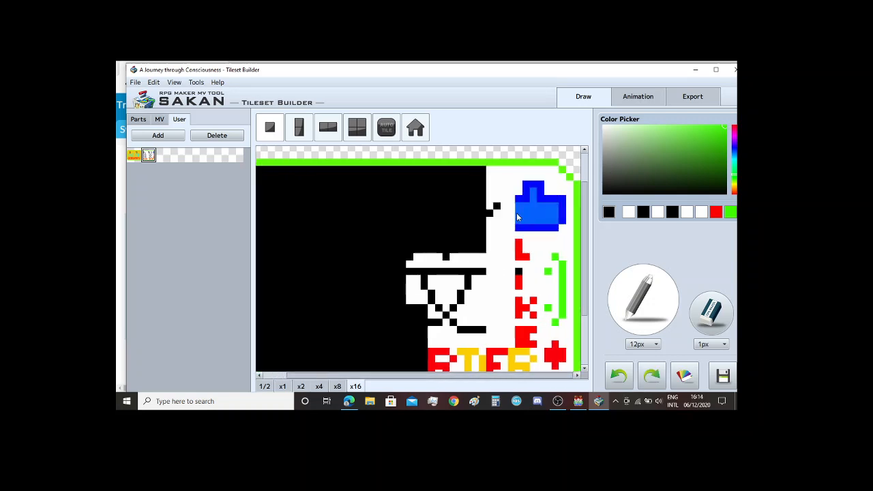
{"action": "left_click", "coordinate": [517, 212]}
{"action": "mouse_move", "coordinate": [521, 215]}
{"action": "left_mouse_down"}
{"action": "mouse_move", "coordinate": [535, 226]}
{"action": "mouse_move", "coordinate": [525, 297]}
{"action": "mouse_move", "coordinate": [483, 298]}
{"action": "mouse_move", "coordinate": [456, 207]}
{"action": "mouse_move", "coordinate": [448, 209]}
{"action": "left_mouse_up"}
{"action": "scroll", "coordinate": [535, 226], "scroll_direction": "down", "scroll_amount": 3}
{"action": "scroll", "coordinate": [461, 204], "scroll_direction": "up", "scroll_amount": 5}
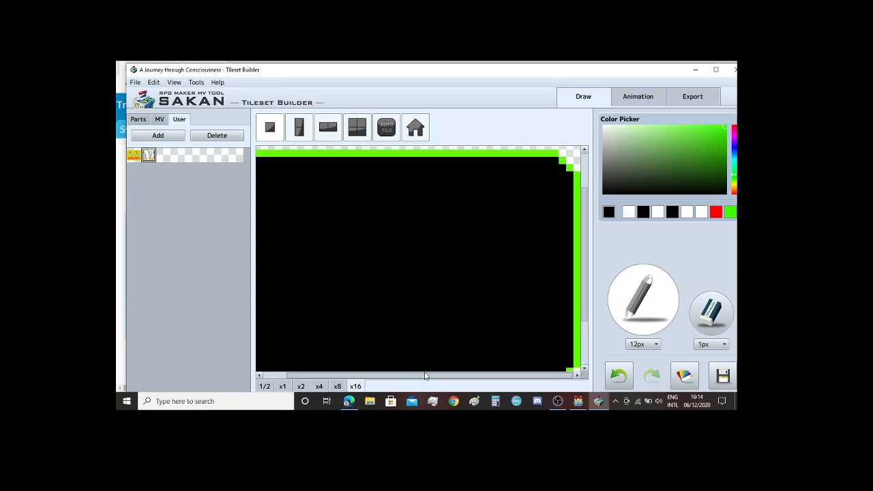
{"action": "left_click_drag", "start_coordinate": [425, 376], "coordinate": [394, 379]}
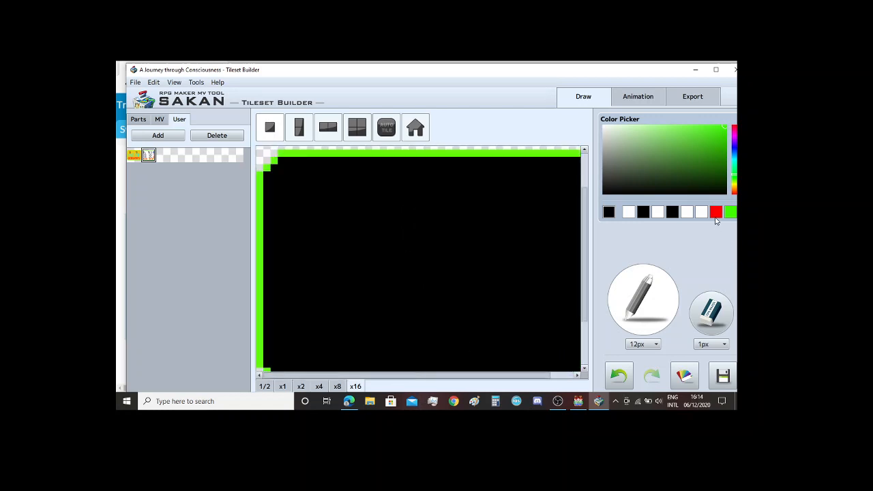
{"action": "left_click", "coordinate": [734, 190]}
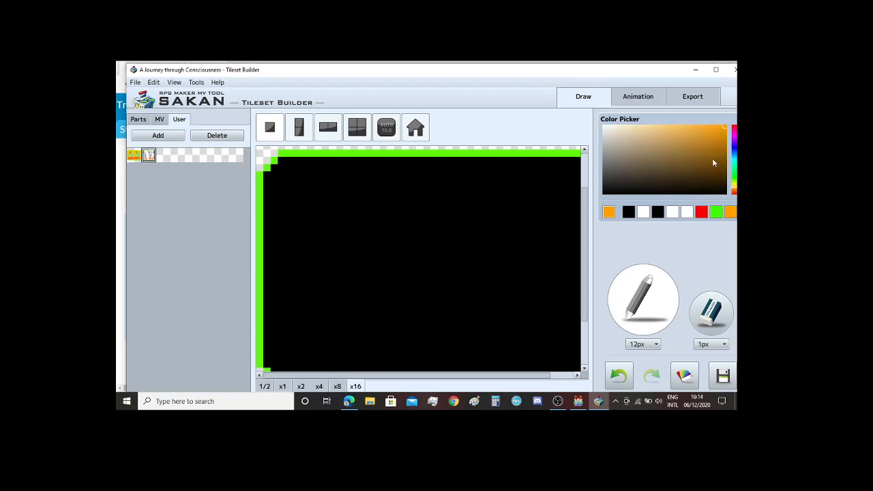
Step: Switch to WordHippo in the browser and look up the Japanese translation of "food tray"
{"action": "left_click_drag", "start_coordinate": [438, 71], "coordinate": [335, 100]}
{"action": "left_click", "coordinate": [461, 65]}
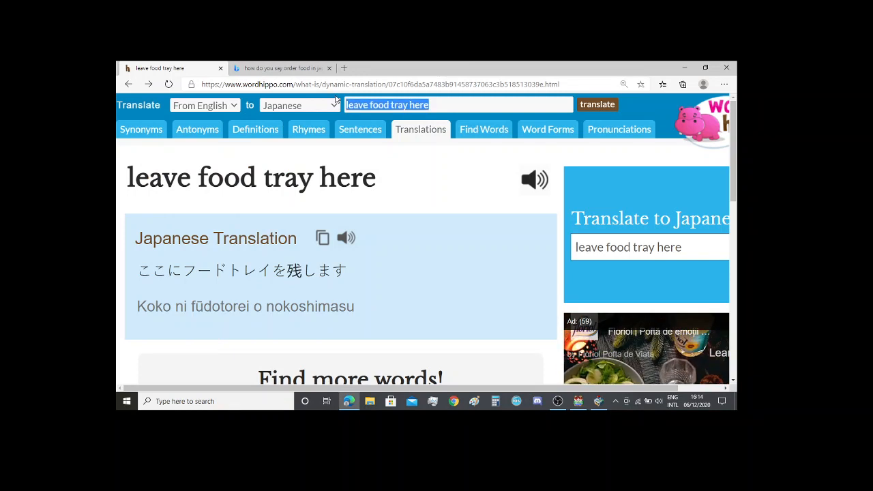
{"action": "type", "text": "food tr"}
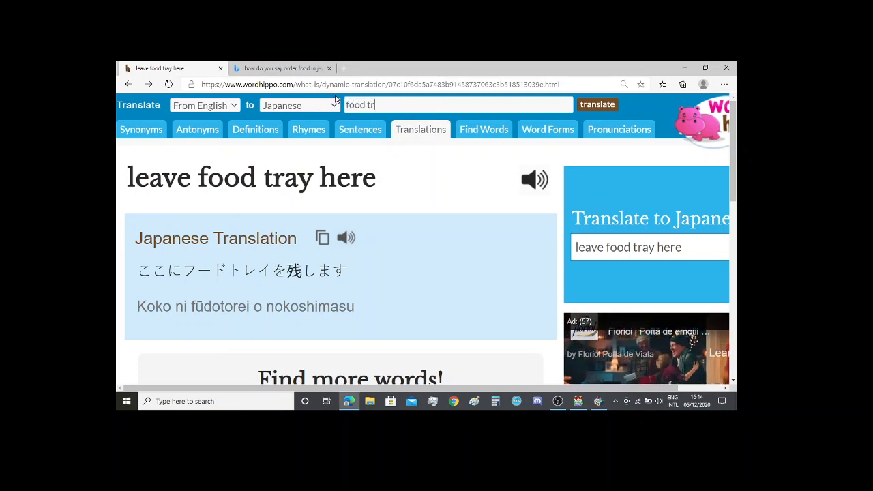
{"action": "type", "text": "ay"}
{"action": "key", "text": "Return"}
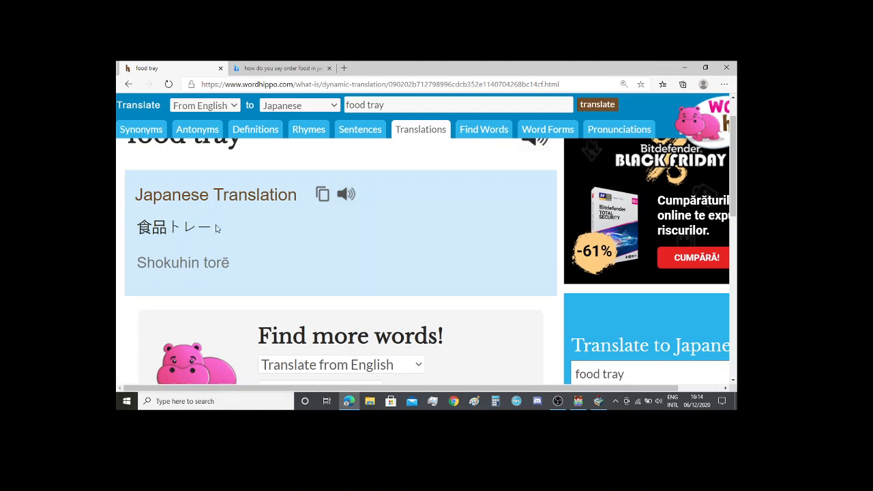
Step: Copy the Japanese translation 食品トレー and translate it back to English in WordHippo to check its meaning
{"action": "left_click_drag", "start_coordinate": [217, 229], "coordinate": [137, 233]}
{"action": "key", "text": "ctrl+c"}
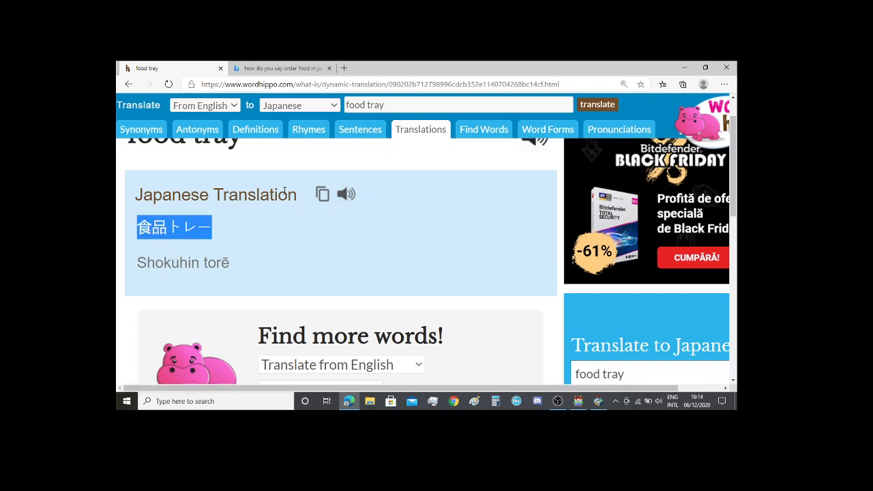
{"action": "scroll", "coordinate": [284, 191], "scroll_direction": "up", "scroll_amount": 1}
{"action": "left_click_drag", "start_coordinate": [394, 105], "coordinate": [345, 107]}
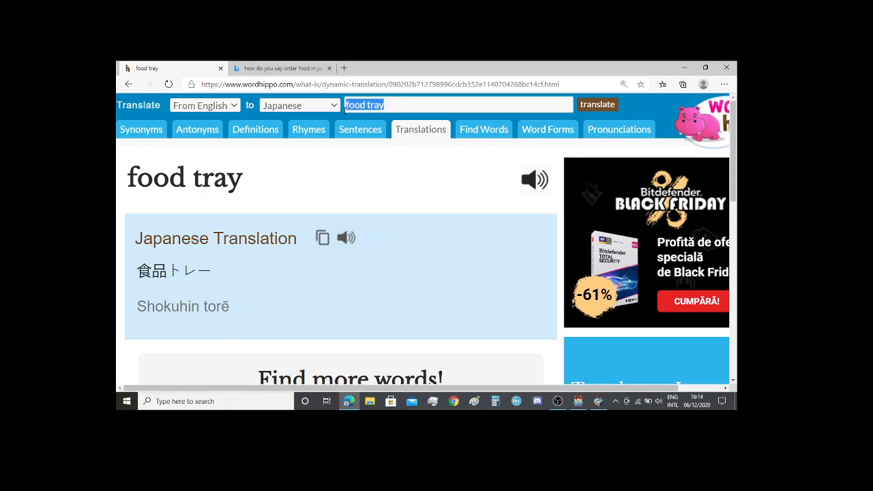
{"action": "key", "text": "ctrl+v"}
{"action": "left_click", "coordinate": [205, 105]}
{"action": "left_click", "coordinate": [230, 133]}
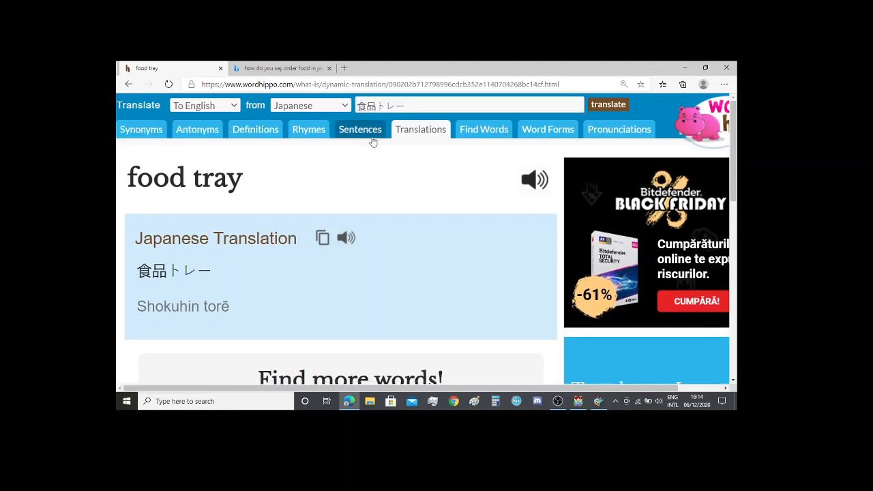
{"action": "key", "text": "alt+Down"}
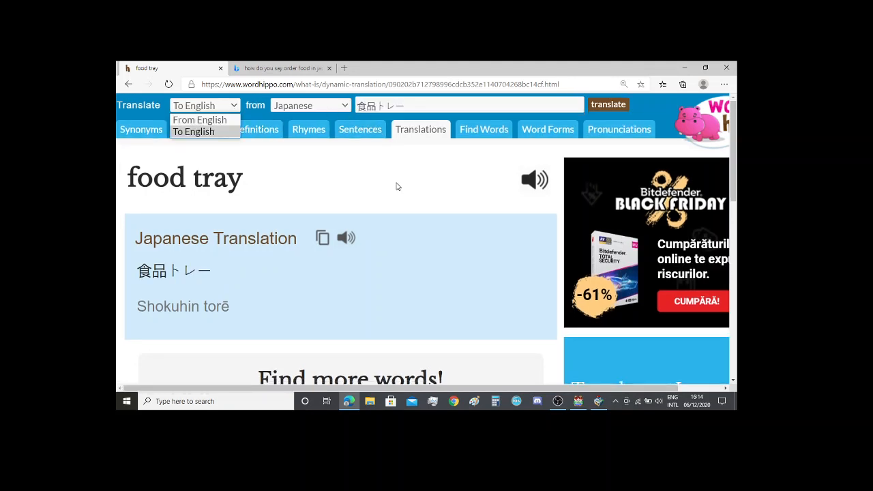
{"action": "left_click", "coordinate": [424, 105]}
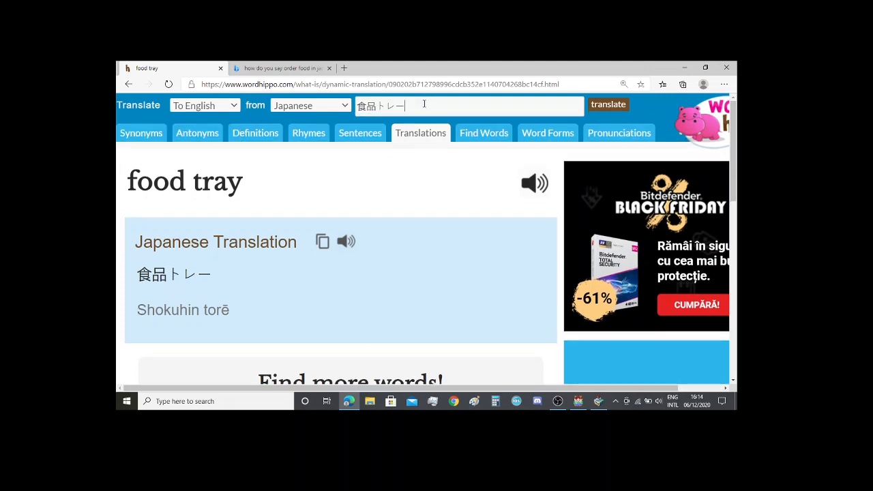
{"action": "key", "text": "Return"}
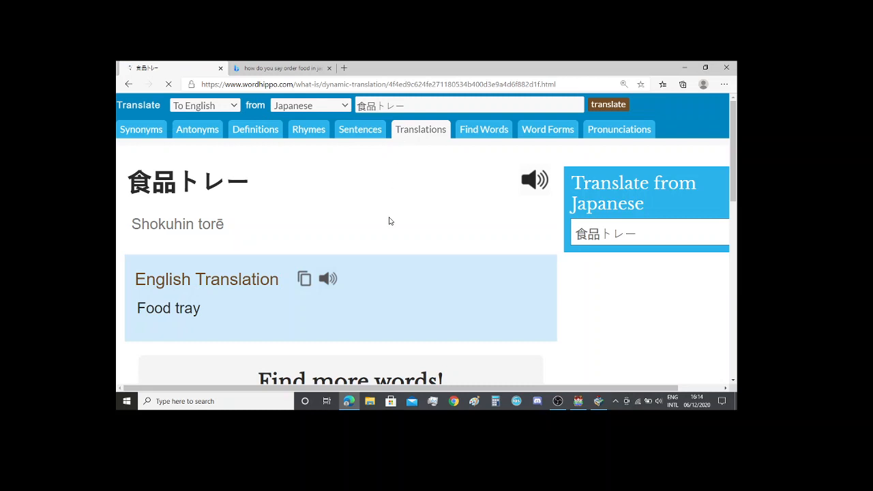
Step: Return to the "leave food tray here" translation and examine its opening characters ここに
{"action": "left_click", "coordinate": [128, 85]}
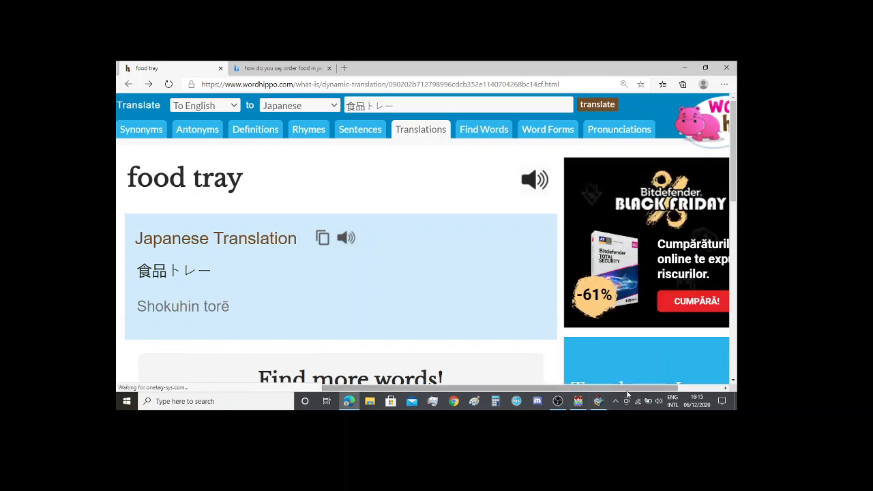
{"action": "left_click", "coordinate": [148, 84]}
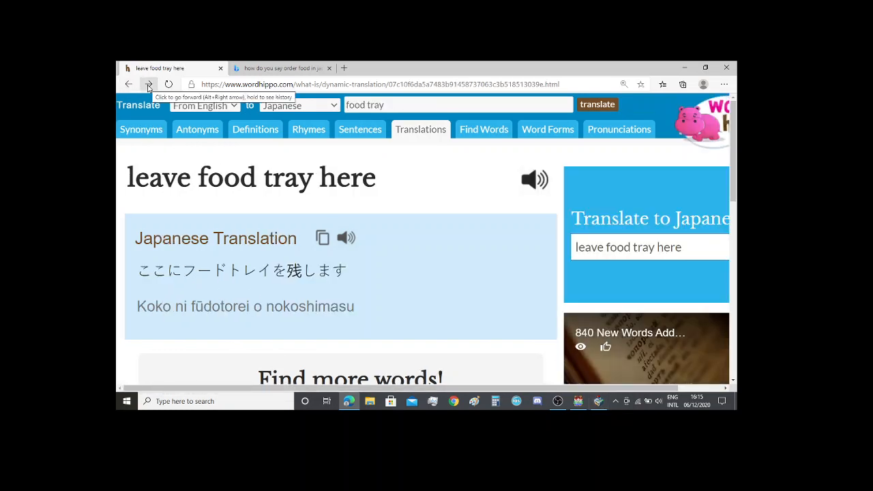
{"action": "triple_click", "coordinate": [436, 235]}
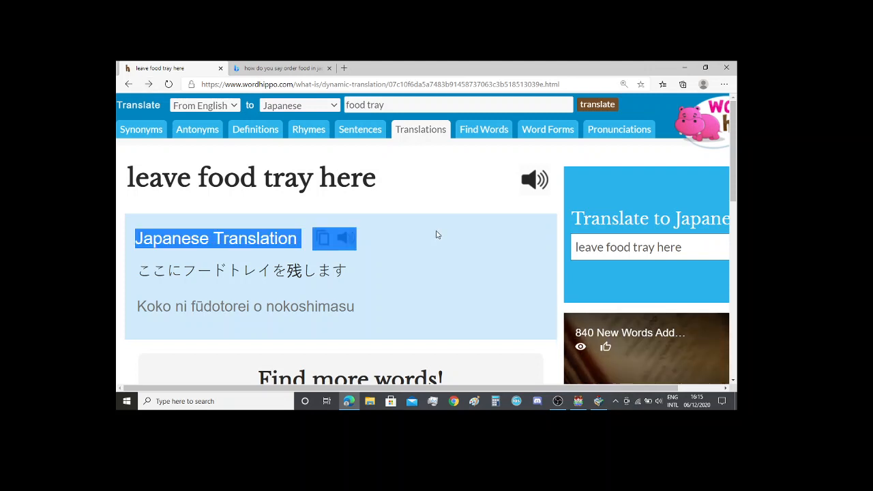
{"action": "left_click", "coordinate": [437, 235]}
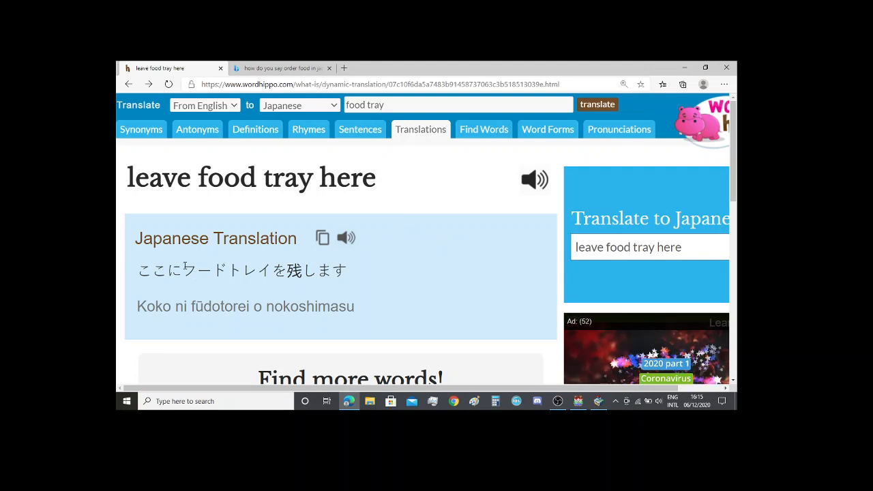
Step: Switch to SAKAN Tileset Builder, set the pencil to 1px and draw こ in orange in the tile's upper left area
{"action": "left_click", "coordinate": [598, 401]}
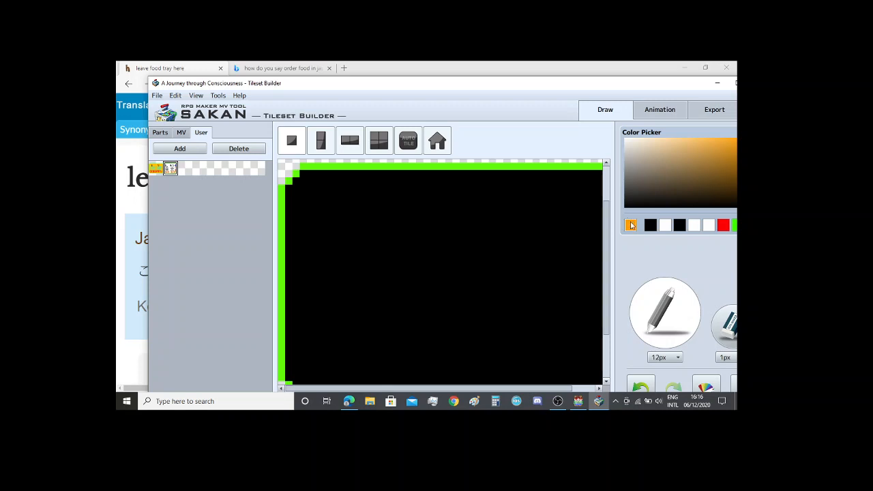
{"action": "left_click", "coordinate": [665, 357]}
{"action": "left_click", "coordinate": [657, 369]}
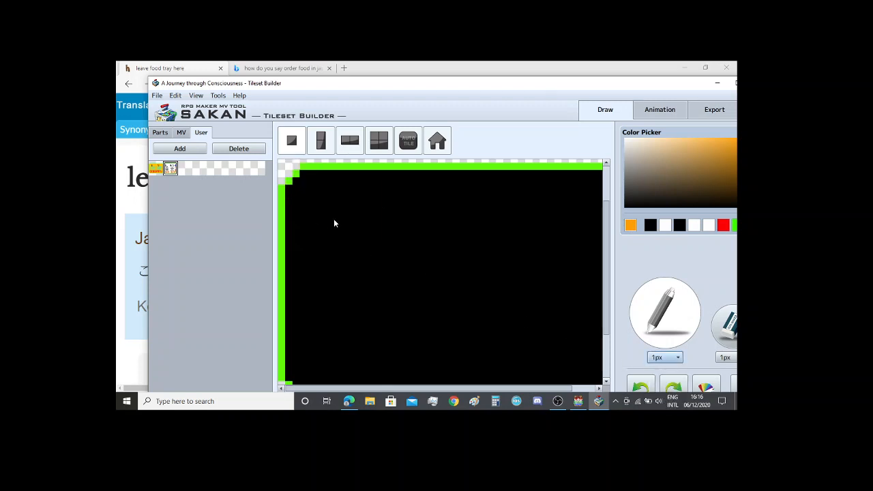
{"action": "mouse_move", "coordinate": [340, 204]}
{"action": "left_mouse_down"}
{"action": "mouse_move", "coordinate": [365, 203]}
{"action": "mouse_move", "coordinate": [376, 218]}
{"action": "mouse_move", "coordinate": [368, 225]}
{"action": "left_mouse_up"}
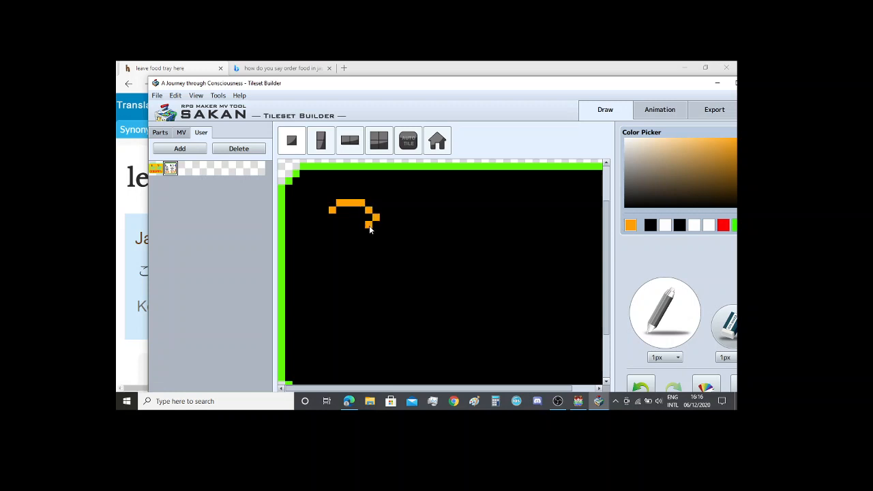
{"action": "mouse_move", "coordinate": [325, 248]}
{"action": "left_mouse_down"}
{"action": "mouse_move", "coordinate": [349, 257]}
{"action": "mouse_move", "coordinate": [387, 248]}
{"action": "left_mouse_up"}
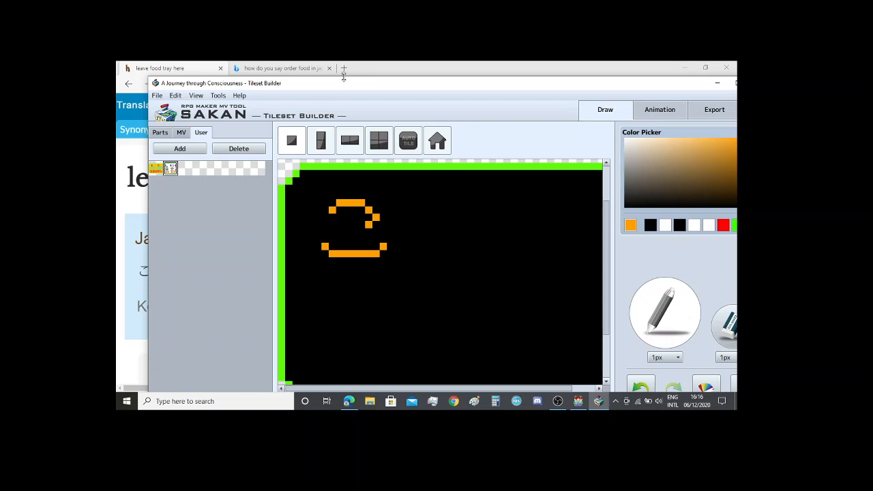
{"action": "left_click_drag", "start_coordinate": [369, 86], "coordinate": [378, 86]}
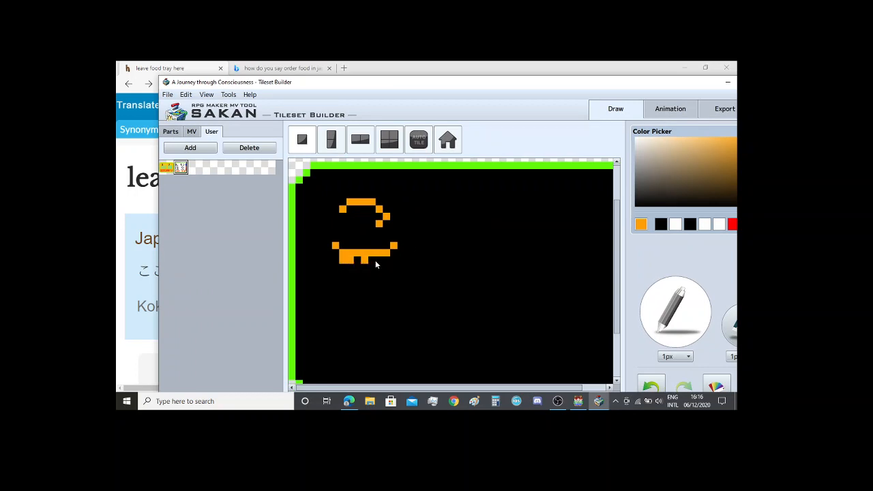
{"action": "key", "text": "ctrl+z"}
{"action": "key", "text": "ctrl+z"}
{"action": "key", "text": "ctrl+z"}
{"action": "key", "text": "ctrl+z"}
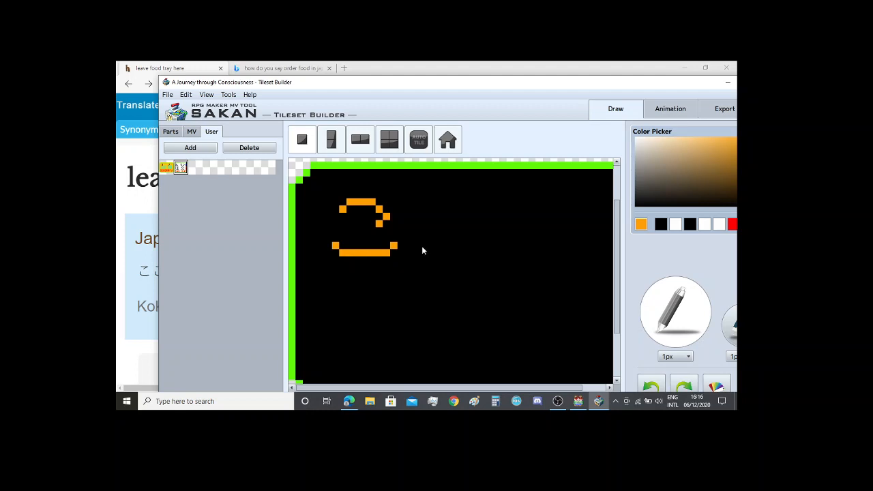
Step: Draw a second orange こ of the same shape beside the first one
{"action": "left_click", "coordinate": [423, 246]}
{"action": "left_click_drag", "start_coordinate": [442, 252], "coordinate": [476, 256]}
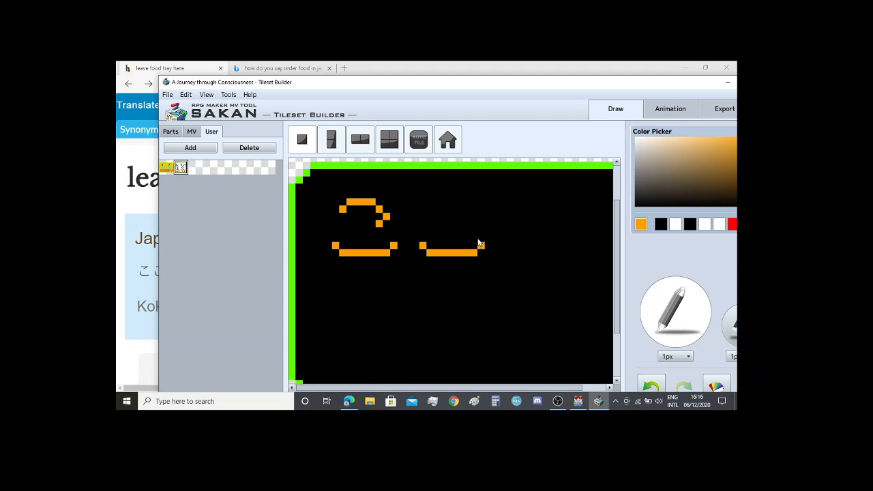
{"action": "left_click", "coordinate": [386, 238]}
{"action": "key", "text": "ctrl+z"}
{"action": "left_click", "coordinate": [473, 238]}
{"action": "left_click", "coordinate": [467, 231]}
{"action": "key", "text": "ctrl+z"}
{"action": "key", "text": "ctrl+z"}
{"action": "left_click", "coordinate": [467, 223]}
{"action": "left_click", "coordinate": [473, 216]}
{"action": "left_click", "coordinate": [466, 209]}
{"action": "left_click_drag", "start_coordinate": [460, 202], "coordinate": [434, 209]}
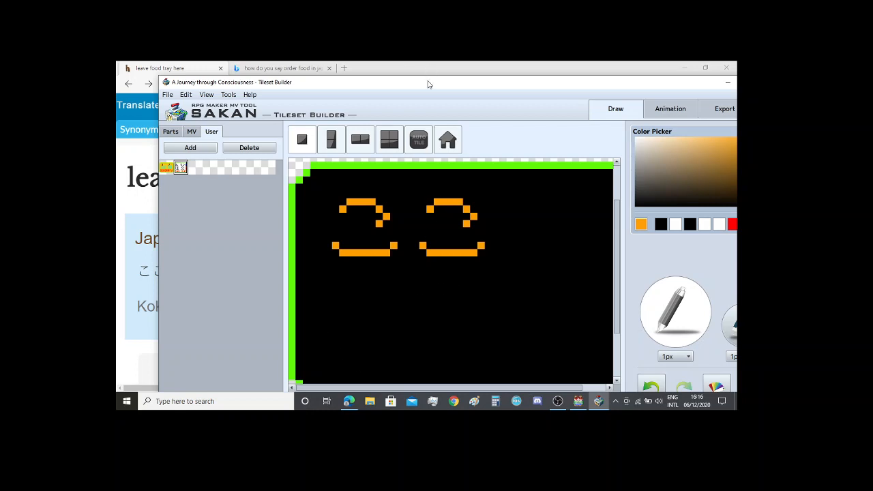
Step: Draw an orange に to the right of the two こ characters, with a hooked upright and two short curved strokes
{"action": "left_click_drag", "start_coordinate": [429, 83], "coordinate": [427, 74]}
{"action": "left_click", "coordinate": [332, 390]}
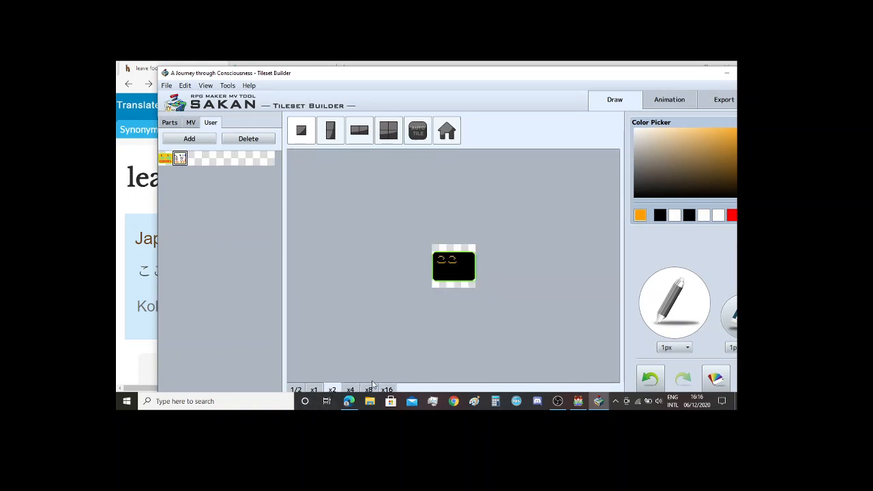
{"action": "left_click", "coordinate": [386, 390]}
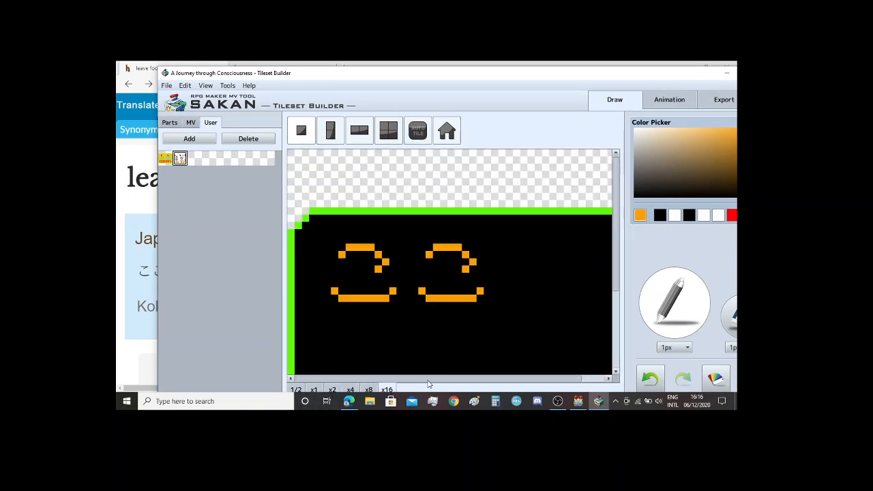
{"action": "left_click_drag", "start_coordinate": [412, 379], "coordinate": [474, 388]}
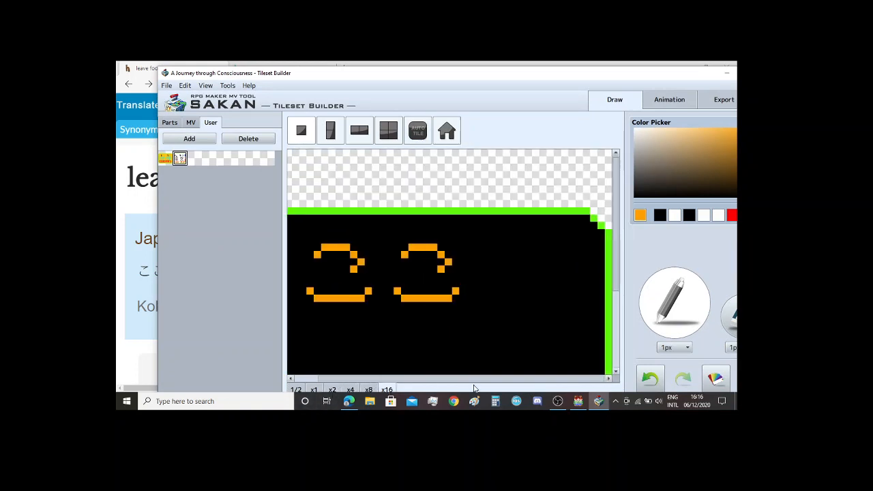
{"action": "left_click", "coordinate": [483, 248]}
{"action": "left_click_drag", "start_coordinate": [479, 266], "coordinate": [492, 297]}
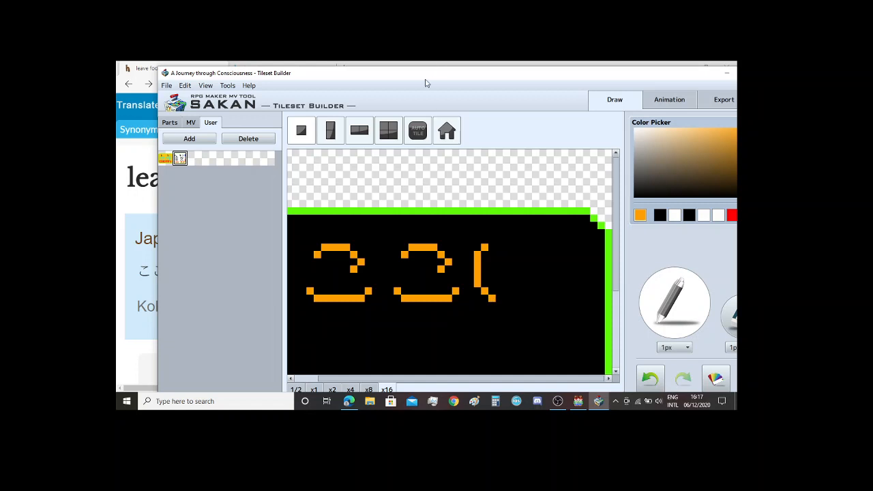
{"action": "left_click_drag", "start_coordinate": [430, 78], "coordinate": [459, 75]}
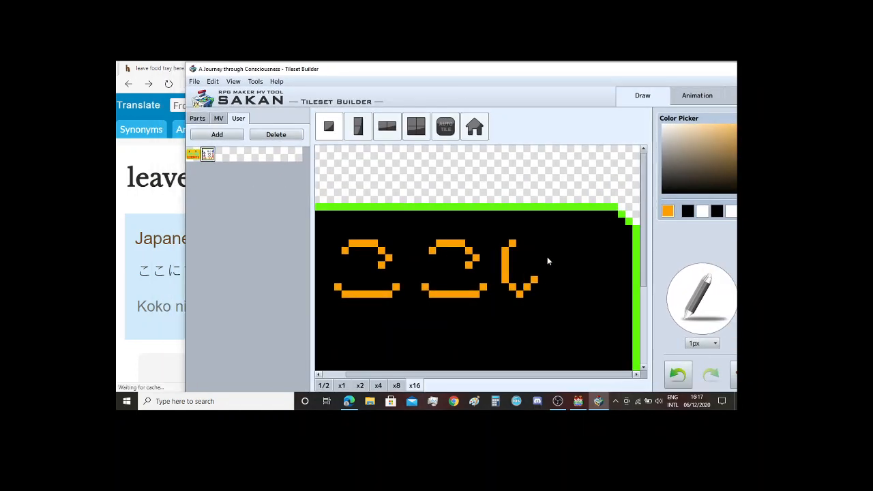
{"action": "key", "text": "ctrl+z"}
{"action": "mouse_move", "coordinate": [539, 257]}
{"action": "left_mouse_down"}
{"action": "mouse_move", "coordinate": [562, 251]}
{"action": "mouse_move", "coordinate": [571, 263]}
{"action": "mouse_move", "coordinate": [555, 287]}
{"action": "mouse_move", "coordinate": [573, 270]}
{"action": "left_mouse_up"}
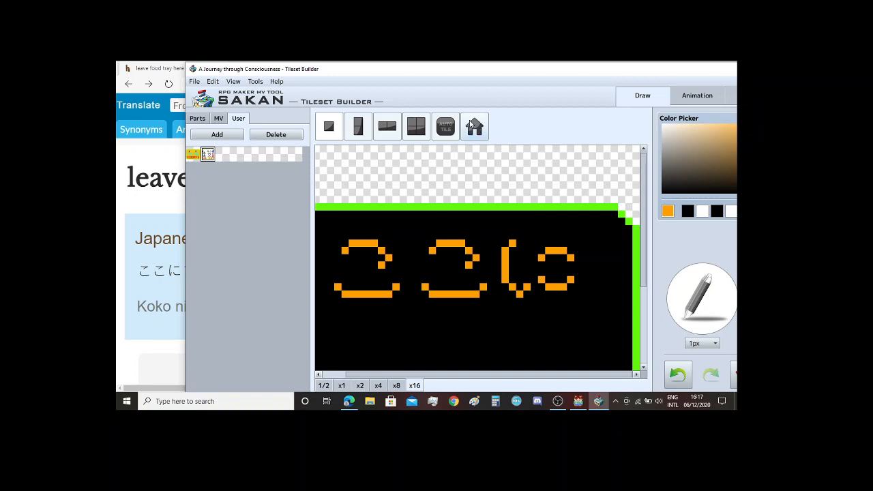
Step: Reopen the "food tray" translation in the browser as a reference and return to SAKAN at the tile's lower left area
{"action": "left_click", "coordinate": [150, 84]}
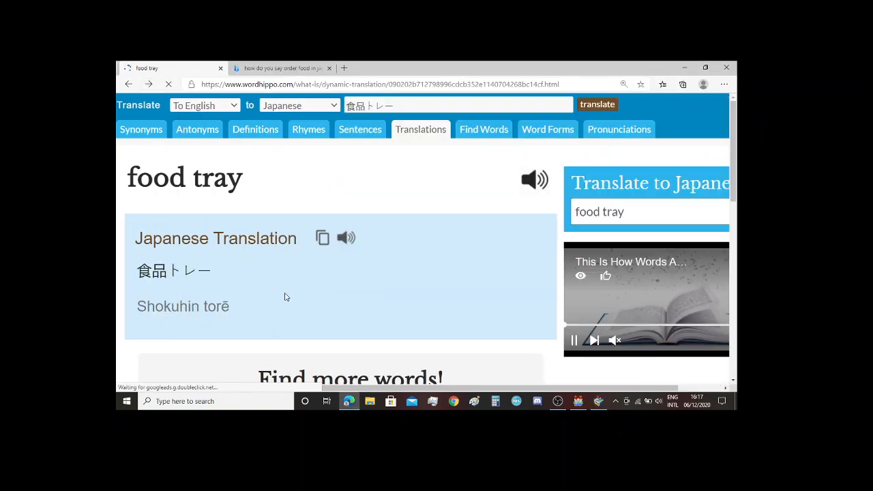
{"action": "left_click", "coordinate": [598, 401]}
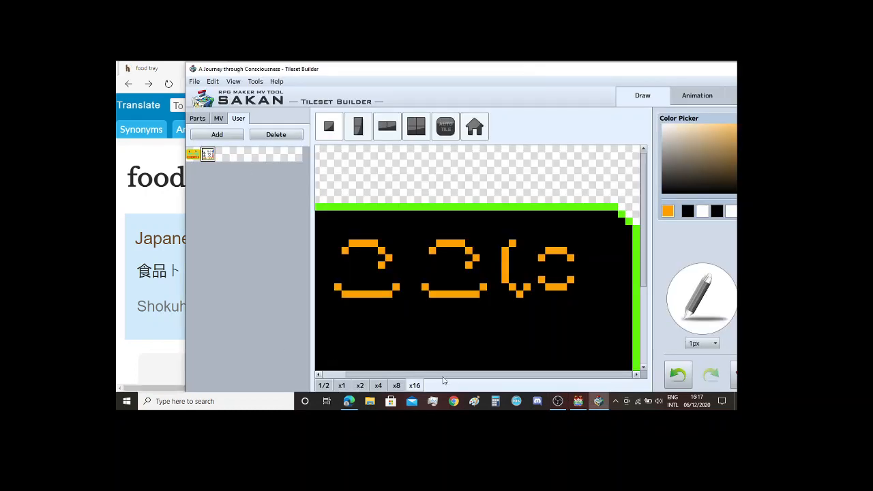
{"action": "left_click_drag", "start_coordinate": [446, 380], "coordinate": [427, 379]}
{"action": "scroll", "coordinate": [389, 320], "scroll_direction": "down", "scroll_amount": 3}
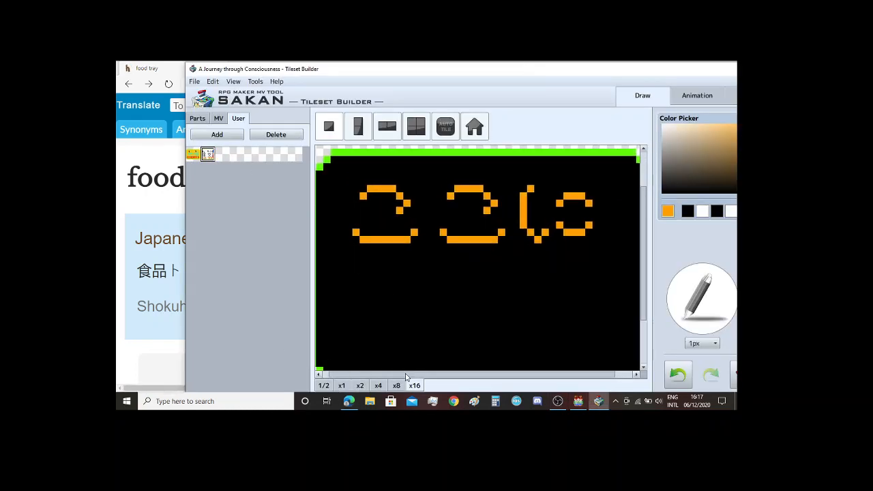
{"action": "left_click_drag", "start_coordinate": [401, 378], "coordinate": [392, 379]}
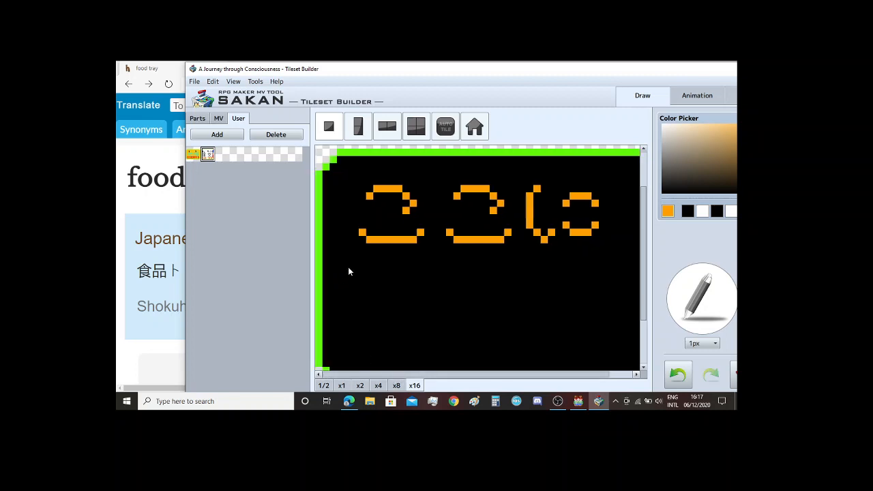
{"action": "scroll", "coordinate": [349, 269], "scroll_direction": "down", "scroll_amount": 1}
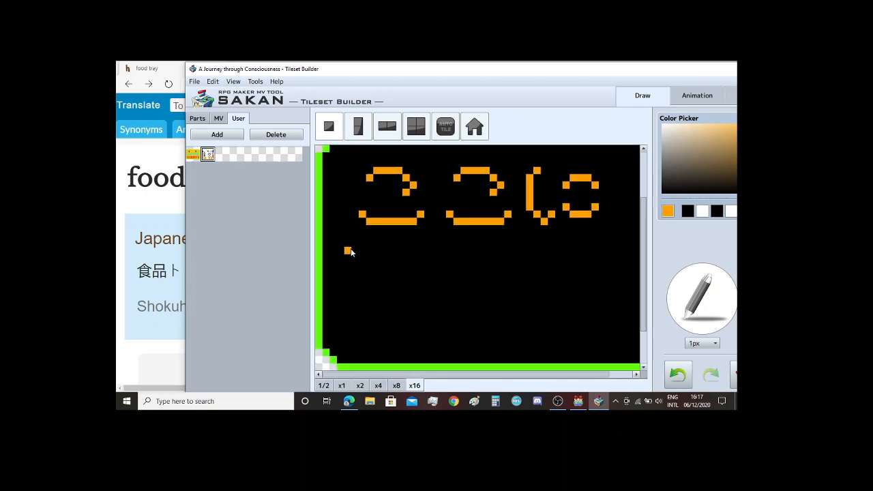
Step: Draw the roof-shaped top strokes of 食 in orange below the first こ, close to the left border
{"action": "left_click_drag", "start_coordinate": [348, 250], "coordinate": [345, 258]}
{"action": "key", "text": "ctrl+z"}
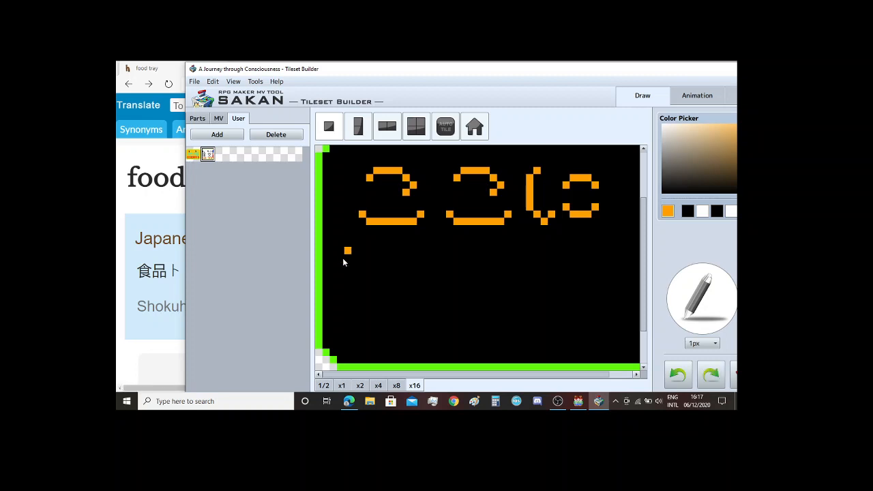
{"action": "left_click", "coordinate": [341, 258]}
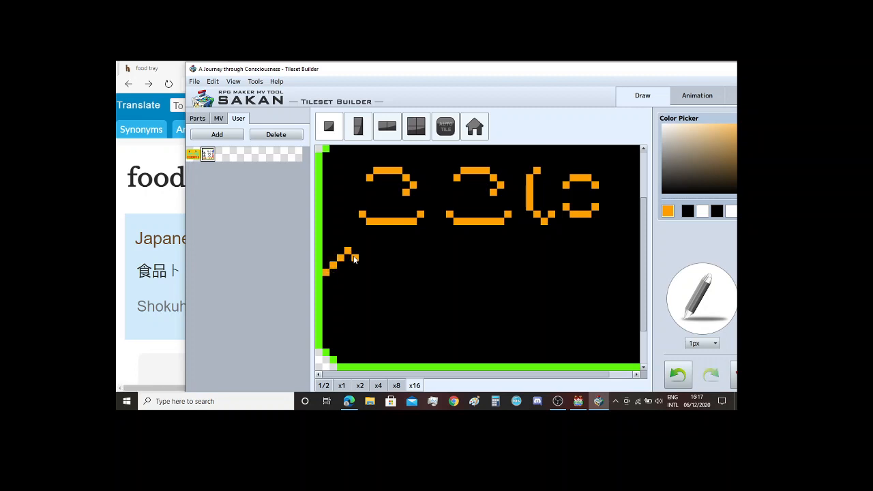
{"action": "key", "text": "ctrl+z"}
{"action": "left_click", "coordinate": [362, 264]}
{"action": "left_click", "coordinate": [369, 272]}
{"action": "key", "text": "ctrl+z"}
Step: Complete 食 below its roof with the central dot, the barred box and the lower strokes
{"action": "left_click", "coordinate": [347, 272]}
{"action": "mouse_move", "coordinate": [338, 279]}
{"action": "left_mouse_down"}
{"action": "mouse_move", "coordinate": [363, 282]}
{"action": "mouse_move", "coordinate": [363, 303]}
{"action": "mouse_move", "coordinate": [349, 298]}
{"action": "mouse_move", "coordinate": [355, 302]}
{"action": "left_mouse_up"}
{"action": "mouse_move", "coordinate": [332, 317]}
{"action": "left_mouse_down"}
{"action": "mouse_move", "coordinate": [331, 336]}
{"action": "mouse_move", "coordinate": [360, 325]}
{"action": "mouse_move", "coordinate": [372, 338]}
{"action": "mouse_move", "coordinate": [359, 326]}
{"action": "mouse_move", "coordinate": [360, 334]}
{"action": "left_mouse_up"}
{"action": "key", "text": "ctrl+z"}
{"action": "key", "text": "ctrl+z"}
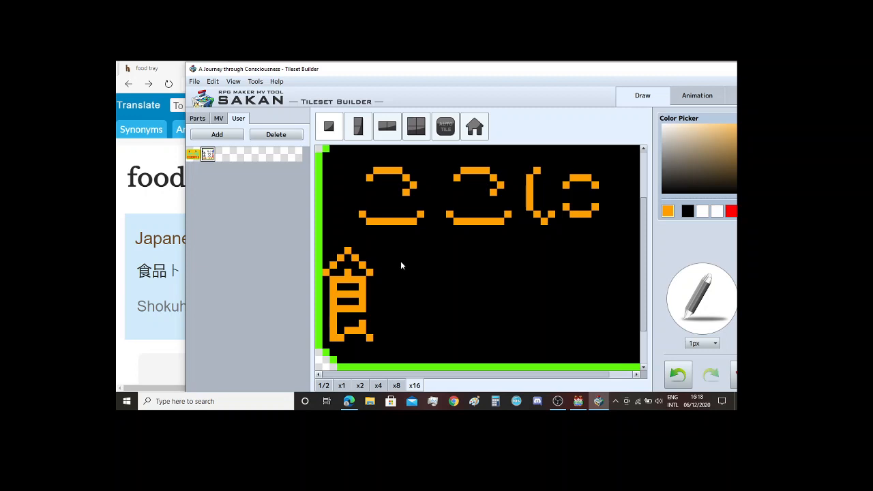
Step: Draw 品 in orange beside 食, with one box centred above two square boxes
{"action": "mouse_move", "coordinate": [400, 264]}
{"action": "left_mouse_down"}
{"action": "mouse_move", "coordinate": [399, 276]}
{"action": "mouse_move", "coordinate": [405, 265]}
{"action": "mouse_move", "coordinate": [424, 266]}
{"action": "mouse_move", "coordinate": [408, 290]}
{"action": "mouse_move", "coordinate": [429, 279]}
{"action": "mouse_move", "coordinate": [428, 268]}
{"action": "mouse_move", "coordinate": [429, 291]}
{"action": "left_mouse_up"}
{"action": "key", "text": "ctrl+z"}
{"action": "key", "text": "ctrl+z"}
{"action": "mouse_move", "coordinate": [385, 308]}
{"action": "left_mouse_down"}
{"action": "mouse_move", "coordinate": [385, 335]}
{"action": "mouse_move", "coordinate": [396, 309]}
{"action": "mouse_move", "coordinate": [409, 308]}
{"action": "mouse_move", "coordinate": [408, 330]}
{"action": "mouse_move", "coordinate": [386, 332]}
{"action": "left_mouse_up"}
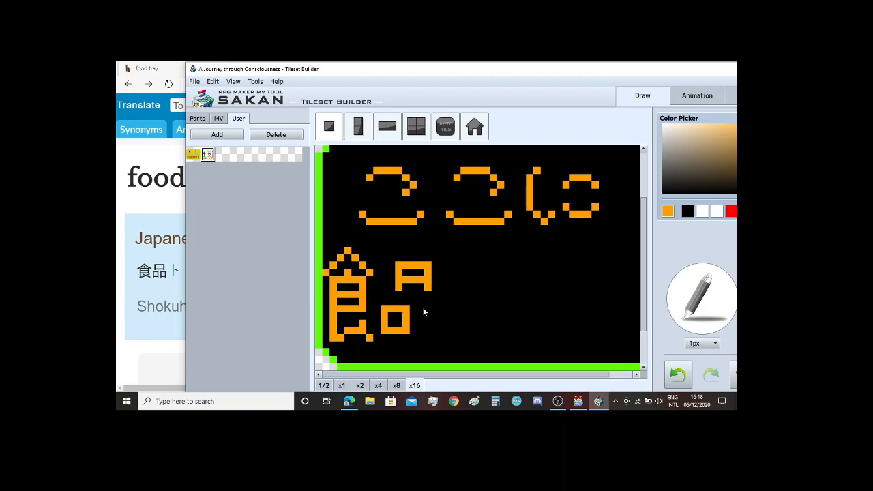
{"action": "mouse_move", "coordinate": [422, 308]}
{"action": "left_mouse_down"}
{"action": "mouse_move", "coordinate": [422, 335]}
{"action": "mouse_move", "coordinate": [431, 312]}
{"action": "mouse_move", "coordinate": [443, 311]}
{"action": "mouse_move", "coordinate": [443, 336]}
{"action": "mouse_move", "coordinate": [425, 333]}
{"action": "mouse_move", "coordinate": [438, 336]}
{"action": "left_mouse_up"}
Step: Reopen the "leave food tray here" translation in the browser as a reference and return to SAKAN
{"action": "left_click", "coordinate": [123, 99]}
{"action": "left_click", "coordinate": [127, 82]}
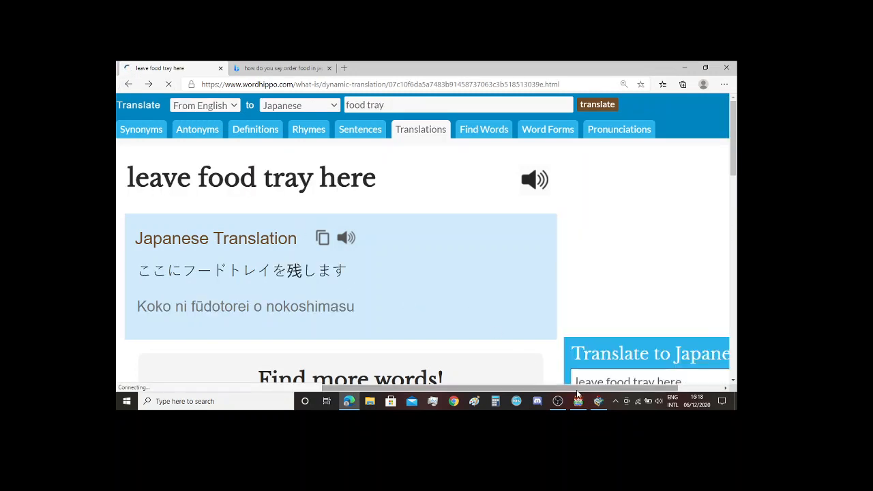
{"action": "key", "text": "alt+Tab"}
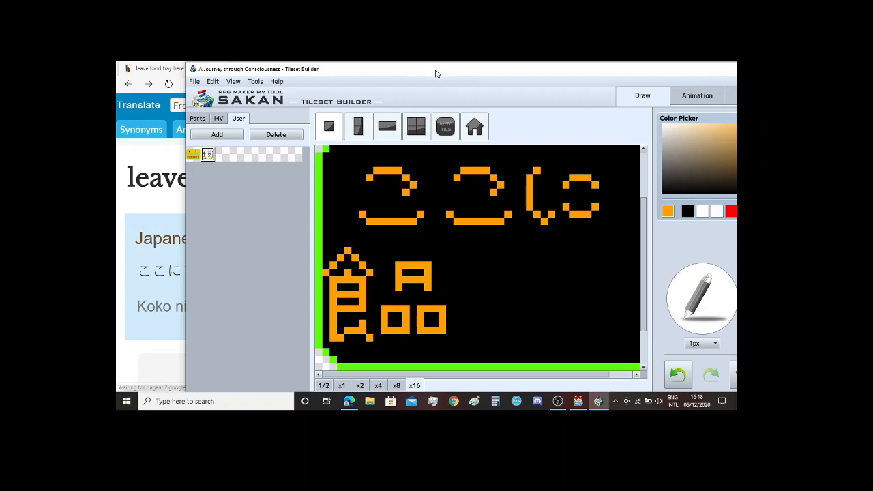
Step: Draw を in orange beside 品, with a short crossed bar on top, a zigzag middle stroke and a curved base
{"action": "left_click_drag", "start_coordinate": [437, 72], "coordinate": [538, 77]}
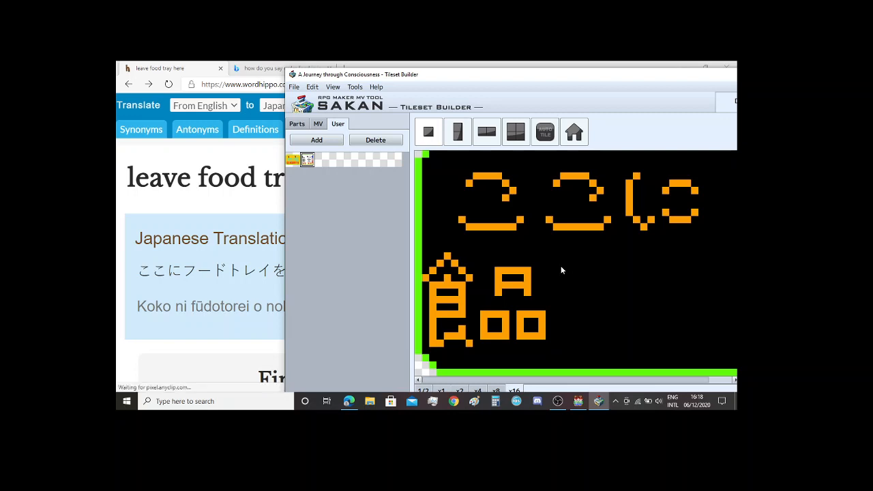
{"action": "mouse_move", "coordinate": [565, 265]}
{"action": "left_mouse_down"}
{"action": "mouse_move", "coordinate": [588, 263]}
{"action": "mouse_move", "coordinate": [572, 259]}
{"action": "mouse_move", "coordinate": [573, 268]}
{"action": "left_mouse_up"}
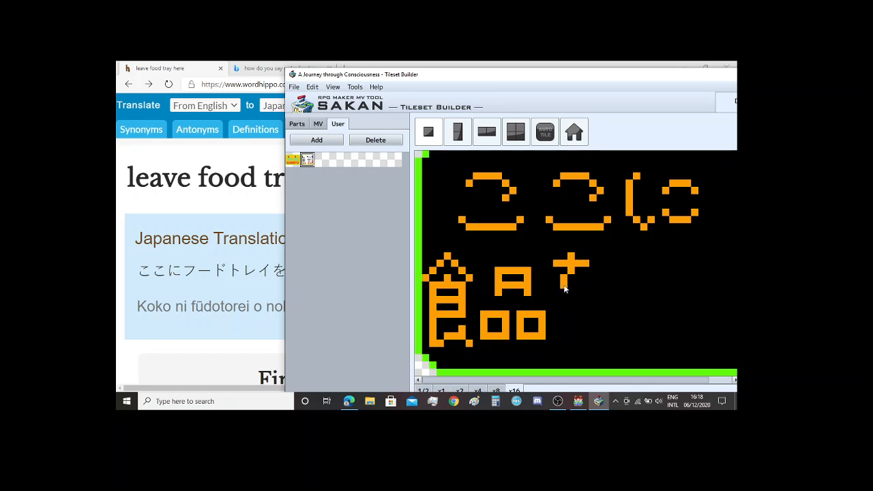
{"action": "mouse_move", "coordinate": [564, 285]}
{"action": "left_mouse_down"}
{"action": "mouse_move", "coordinate": [561, 300]}
{"action": "mouse_move", "coordinate": [578, 292]}
{"action": "mouse_move", "coordinate": [592, 325]}
{"action": "left_mouse_up"}
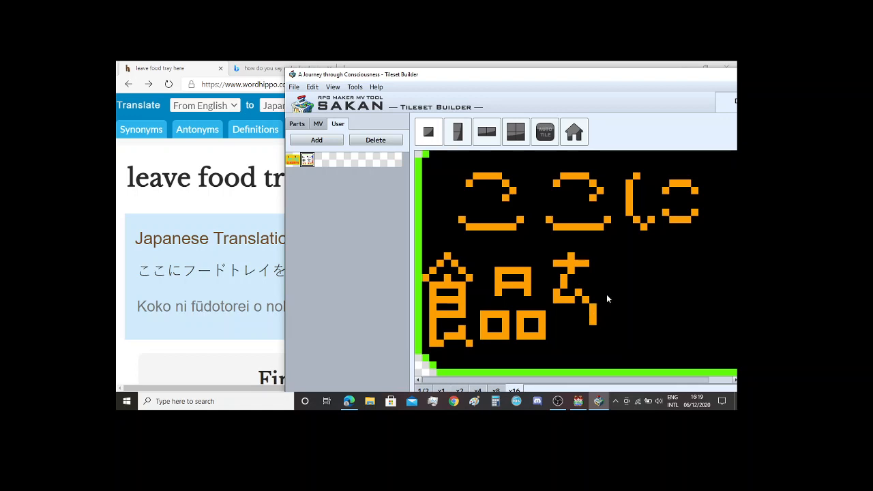
{"action": "left_click_drag", "start_coordinate": [601, 301], "coordinate": [610, 291]}
{"action": "mouse_move", "coordinate": [582, 319]}
{"action": "left_mouse_down"}
{"action": "mouse_move", "coordinate": [565, 333]}
{"action": "mouse_move", "coordinate": [612, 344]}
{"action": "left_mouse_up"}
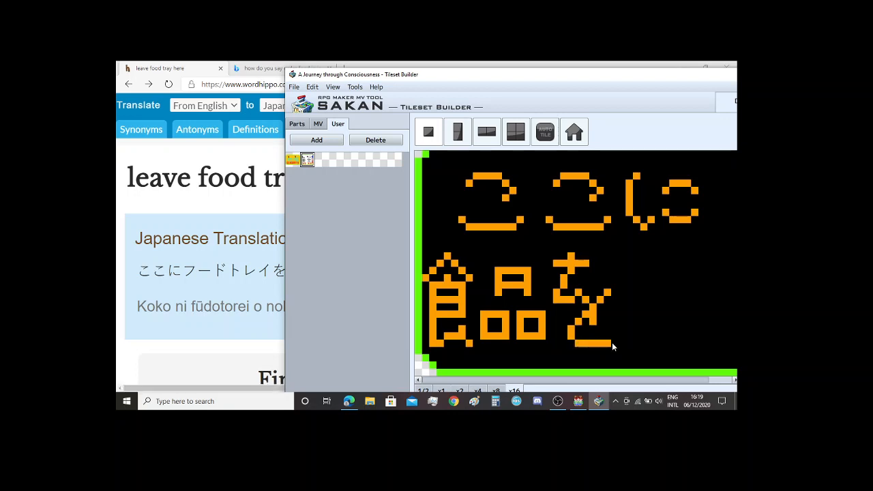
{"action": "left_click", "coordinate": [615, 338]}
Step: Lengthen the top bar of を by one pixel at each end and check the tile at x2 zoom
{"action": "left_click_drag", "start_coordinate": [576, 79], "coordinate": [437, 73]}
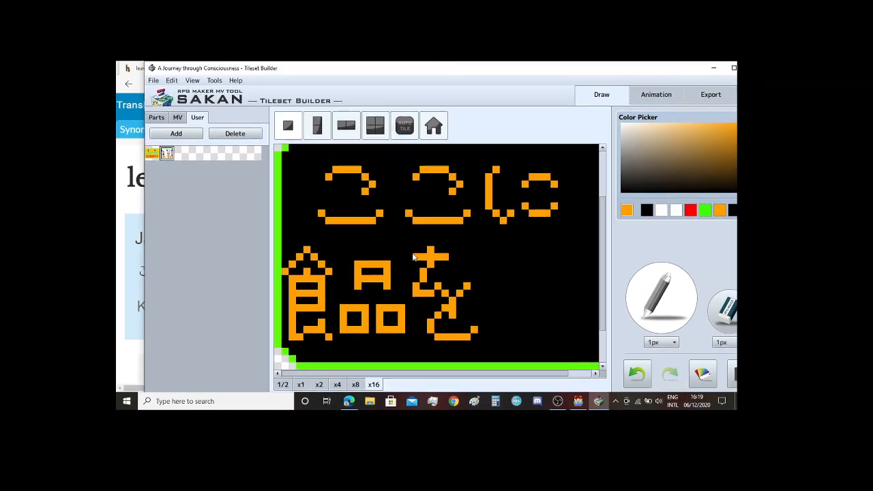
{"action": "left_click_drag", "start_coordinate": [408, 257], "coordinate": [453, 257]}
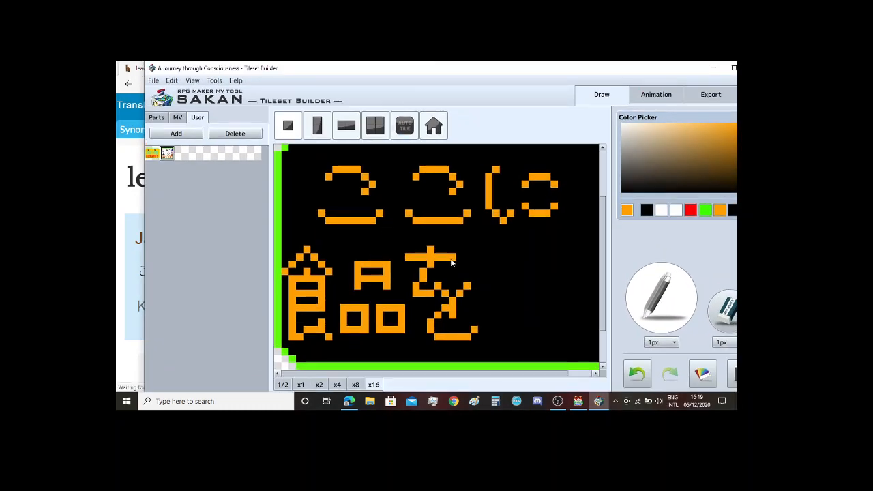
{"action": "left_click", "coordinate": [324, 386]}
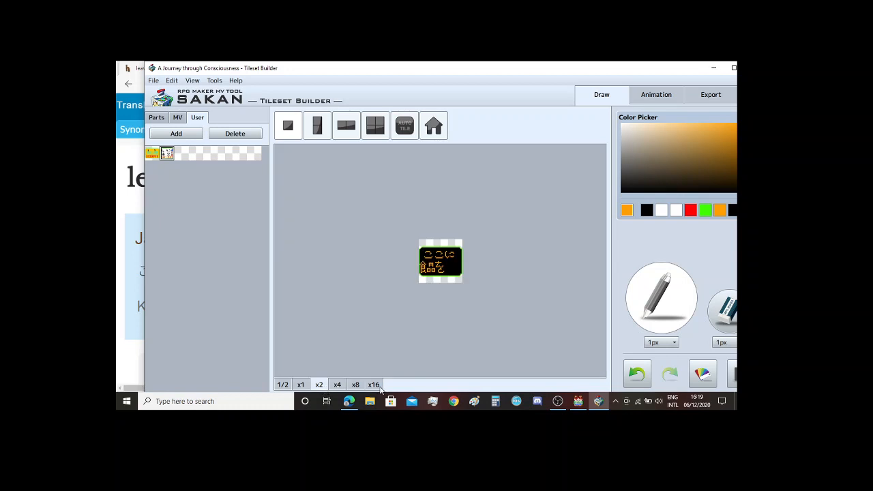
{"action": "left_click", "coordinate": [376, 386]}
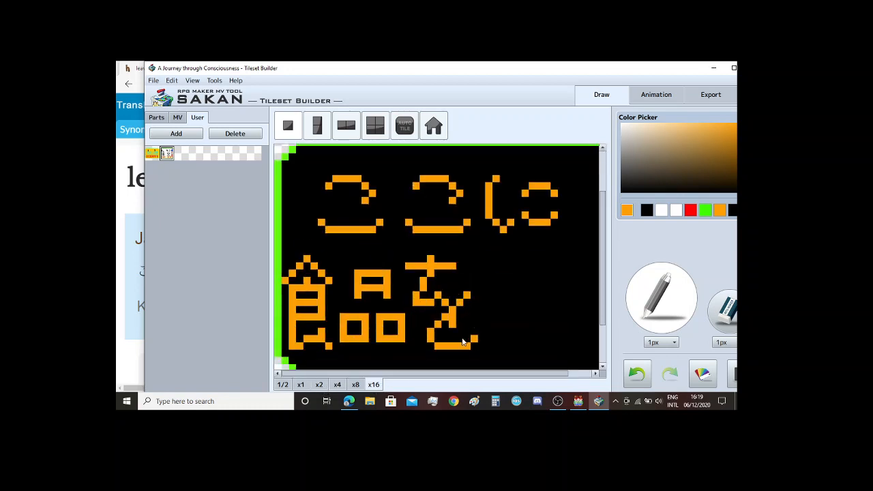
Step: Consult the "leave food tray here" translation in the browser and place the SAKAN window so the Japanese text stays readable beside it
{"action": "left_click", "coordinate": [128, 288]}
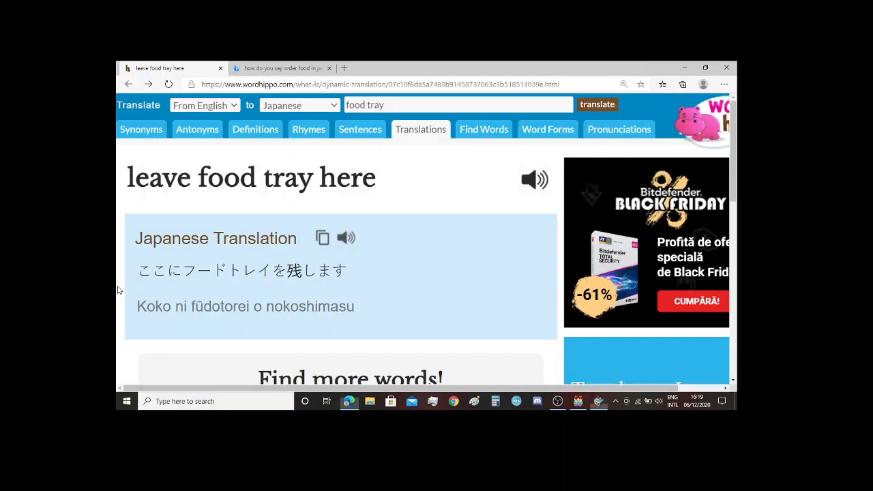
{"action": "left_click", "coordinate": [599, 401]}
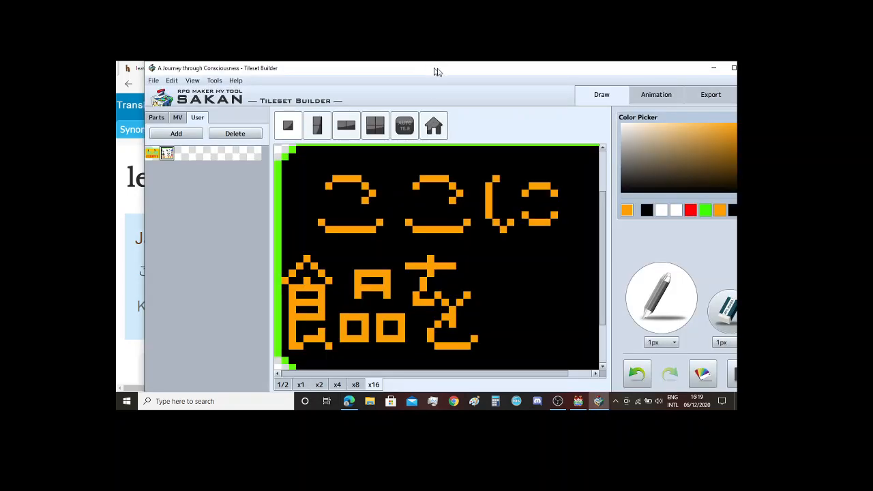
{"action": "left_click_drag", "start_coordinate": [436, 70], "coordinate": [592, 79]}
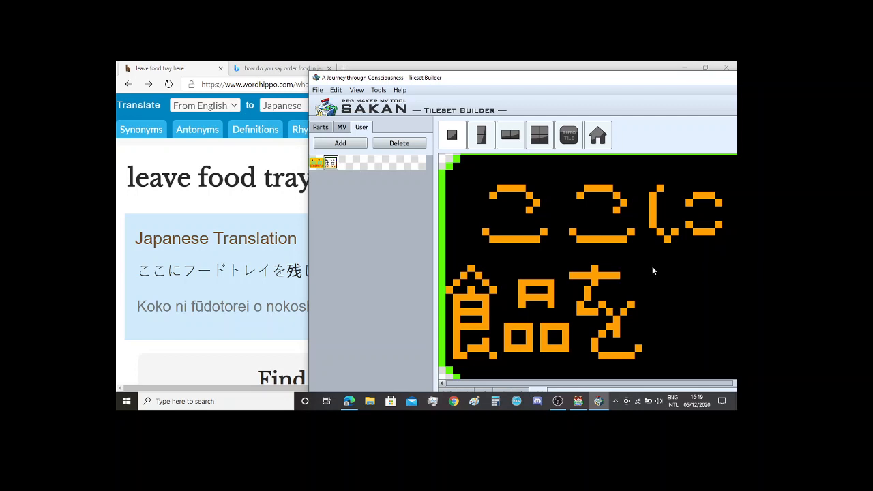
{"action": "left_click_drag", "start_coordinate": [653, 268], "coordinate": [679, 271]}
{"action": "left_click_drag", "start_coordinate": [622, 384], "coordinate": [700, 394]}
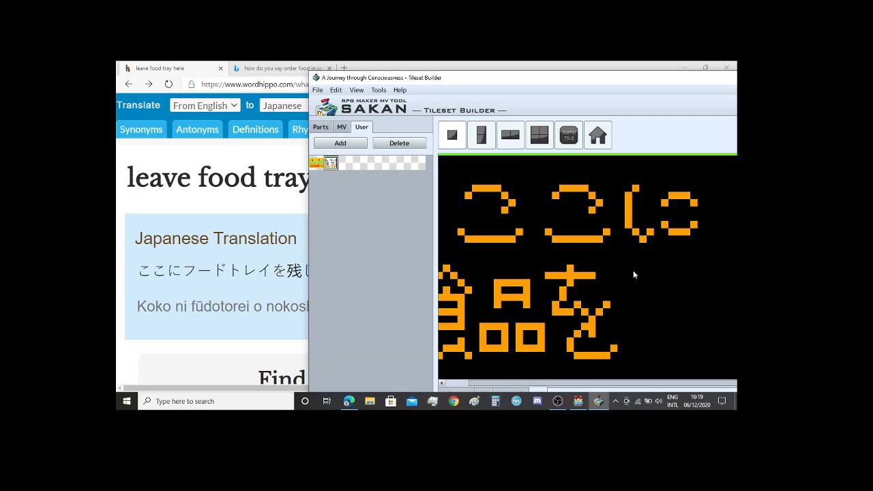
{"action": "mouse_move", "coordinate": [633, 272]}
{"action": "left_mouse_down"}
{"action": "mouse_move", "coordinate": [650, 274]}
{"action": "mouse_move", "coordinate": [634, 272]}
{"action": "left_mouse_up"}
{"action": "key", "text": "ctrl+z"}
{"action": "key", "text": "ctrl+z"}
Step: Start 残 in orange beside を with its top bar and the short stroke descending from it
{"action": "left_click", "coordinate": [635, 269]}
{"action": "left_click", "coordinate": [642, 269]}
{"action": "left_click", "coordinate": [650, 269]}
{"action": "left_click", "coordinate": [642, 273]}
{"action": "left_click_drag", "start_coordinate": [643, 281], "coordinate": [641, 286]}
{"action": "left_click", "coordinate": [634, 289]}
Step: Complete the left half of 残 with the angular middle strokes and the tail curving down beneath them
{"action": "left_click", "coordinate": [638, 300]}
{"action": "left_click", "coordinate": [631, 307]}
{"action": "left_click", "coordinate": [628, 312]}
{"action": "left_click", "coordinate": [643, 297]}
{"action": "left_click", "coordinate": [650, 298]}
{"action": "left_click_drag", "start_coordinate": [651, 299], "coordinate": [657, 316]}
{"action": "mouse_move", "coordinate": [648, 346]}
{"action": "left_mouse_down"}
{"action": "mouse_move", "coordinate": [641, 359]}
{"action": "mouse_move", "coordinate": [644, 334]}
{"action": "mouse_move", "coordinate": [637, 345]}
{"action": "left_mouse_up"}
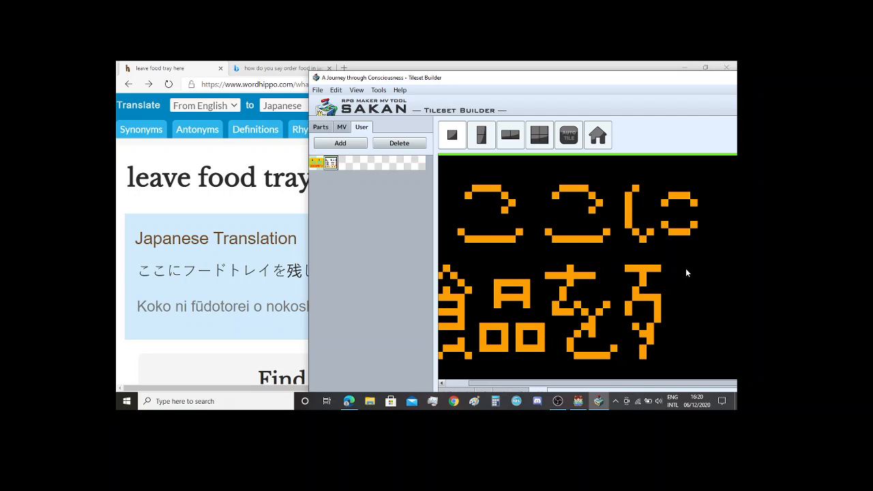
Step: Draw the right half of 残 with three slanted bars crossed by a long stroke ending in an upturned hook
{"action": "left_click_drag", "start_coordinate": [669, 282], "coordinate": [704, 275]}
{"action": "left_click_drag", "start_coordinate": [670, 312], "coordinate": [700, 306]}
{"action": "left_click_drag", "start_coordinate": [678, 344], "coordinate": [700, 330]}
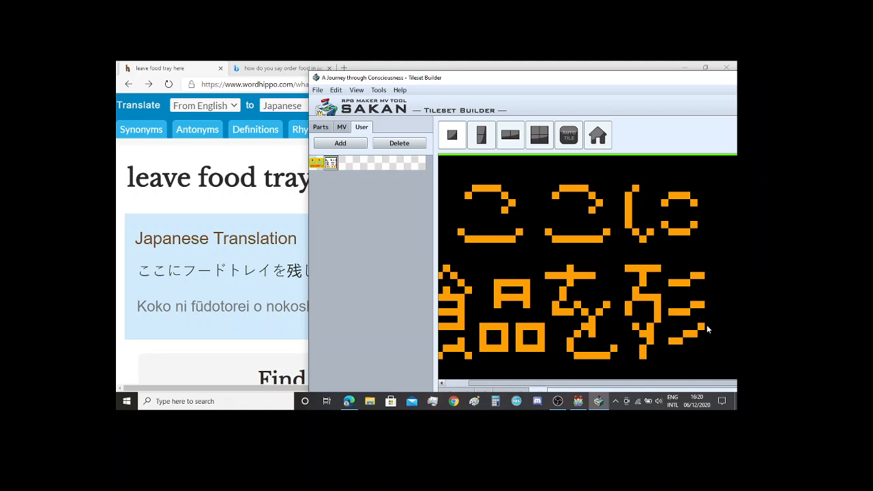
{"action": "left_click", "coordinate": [710, 328]}
{"action": "left_click_drag", "start_coordinate": [677, 271], "coordinate": [686, 337]}
{"action": "left_click", "coordinate": [697, 348]}
{"action": "left_click_drag", "start_coordinate": [703, 360], "coordinate": [725, 340]}
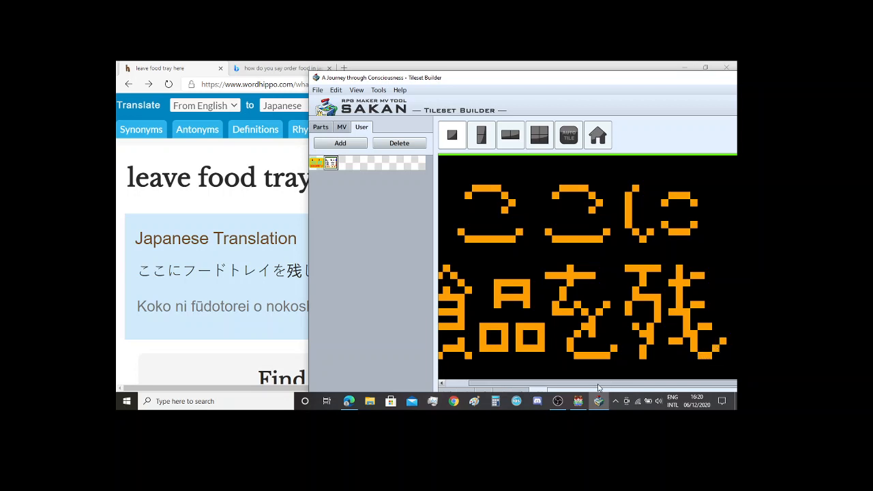
Step: Maximize the SAKAN window and draw a small し and the first bar of ま in orange along the right border
{"action": "mouse_move", "coordinate": [579, 78]}
{"action": "left_mouse_down"}
{"action": "mouse_move", "coordinate": [633, 86]}
{"action": "mouse_move", "coordinate": [473, 65]}
{"action": "mouse_move", "coordinate": [386, 64]}
{"action": "mouse_move", "coordinate": [579, 84]}
{"action": "mouse_move", "coordinate": [427, 69]}
{"action": "mouse_move", "coordinate": [384, 79]}
{"action": "left_mouse_up"}
{"action": "double_click", "coordinate": [384, 79]}
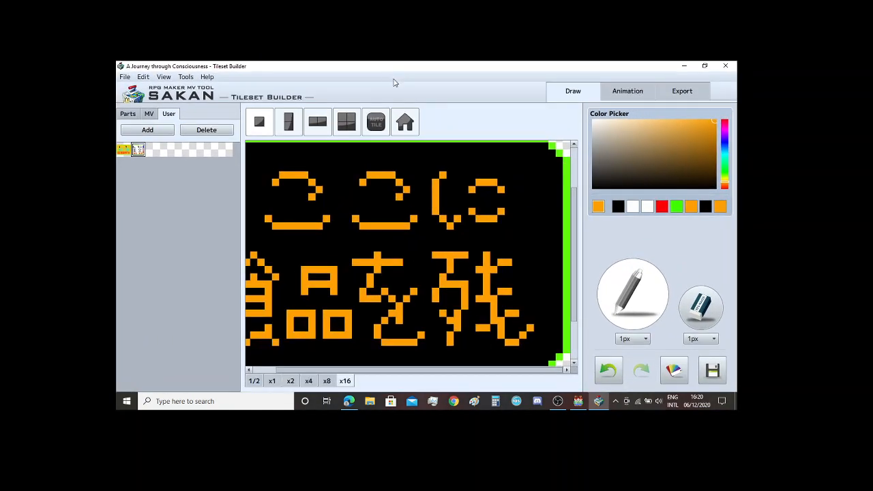
{"action": "scroll", "coordinate": [513, 289], "scroll_direction": "down", "scroll_amount": 3}
{"action": "scroll", "coordinate": [513, 289], "scroll_direction": "up", "scroll_amount": 1}
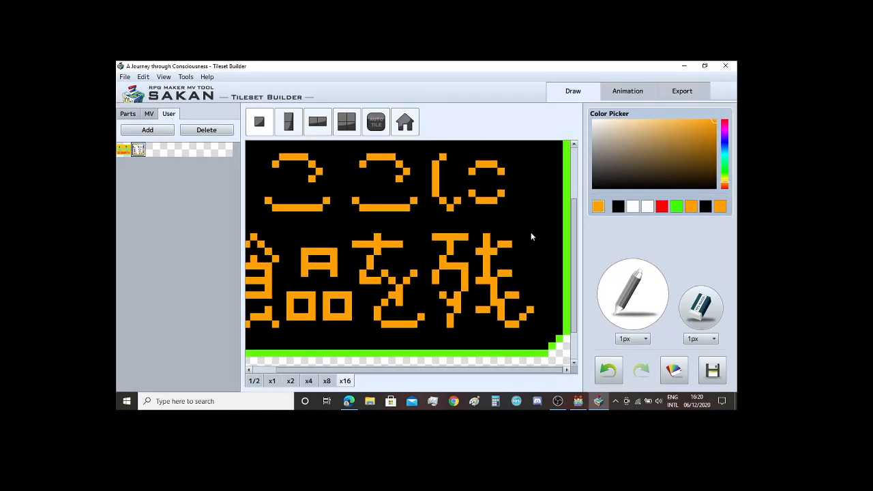
{"action": "left_click_drag", "start_coordinate": [530, 231], "coordinate": [543, 247]}
{"action": "key", "text": "ctrl+z"}
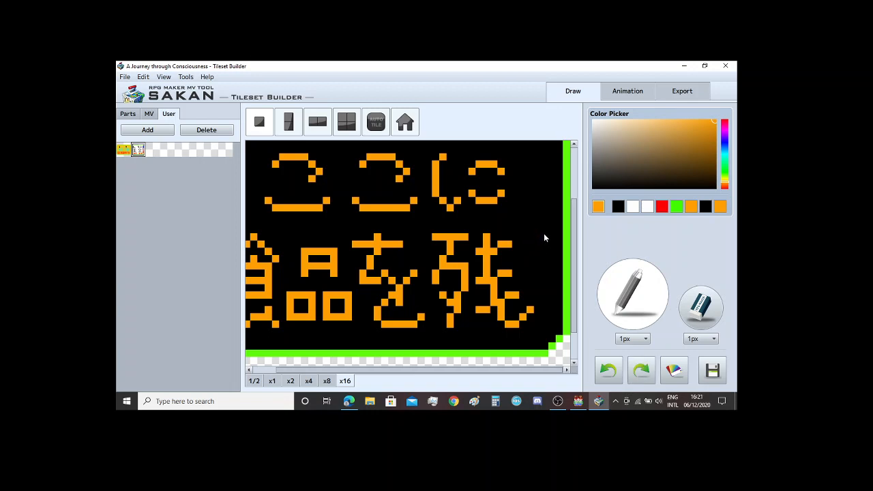
{"action": "mouse_move", "coordinate": [536, 229]}
{"action": "left_mouse_down"}
{"action": "mouse_move", "coordinate": [541, 251]}
{"action": "mouse_move", "coordinate": [553, 235]}
{"action": "left_mouse_up"}
{"action": "key", "text": "ctrl+z"}
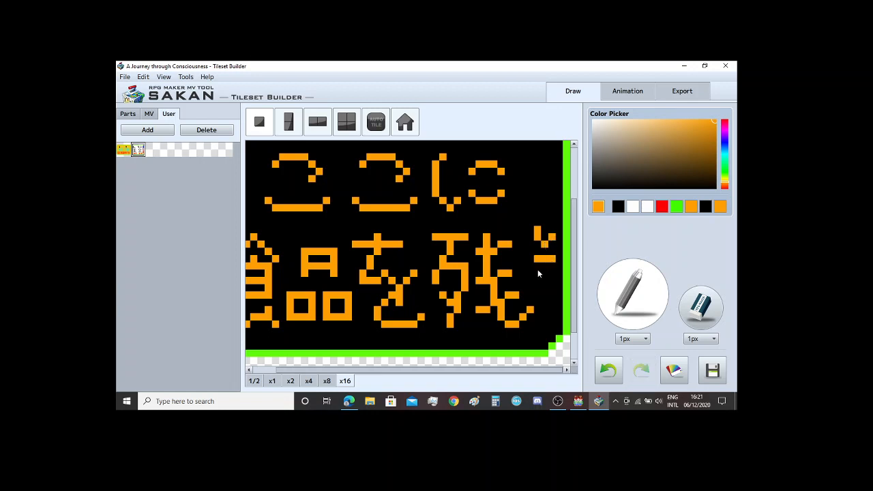
Step: Finish the small ま below し and squeeze a small す beneath it in orange
{"action": "mouse_move", "coordinate": [537, 269]}
{"action": "left_mouse_down"}
{"action": "mouse_move", "coordinate": [554, 272]}
{"action": "mouse_move", "coordinate": [548, 276]}
{"action": "left_mouse_up"}
{"action": "left_click", "coordinate": [539, 290]}
{"action": "left_click", "coordinate": [552, 298]}
{"action": "left_click", "coordinate": [552, 310]}
{"action": "left_click_drag", "start_coordinate": [553, 309], "coordinate": [550, 337]}
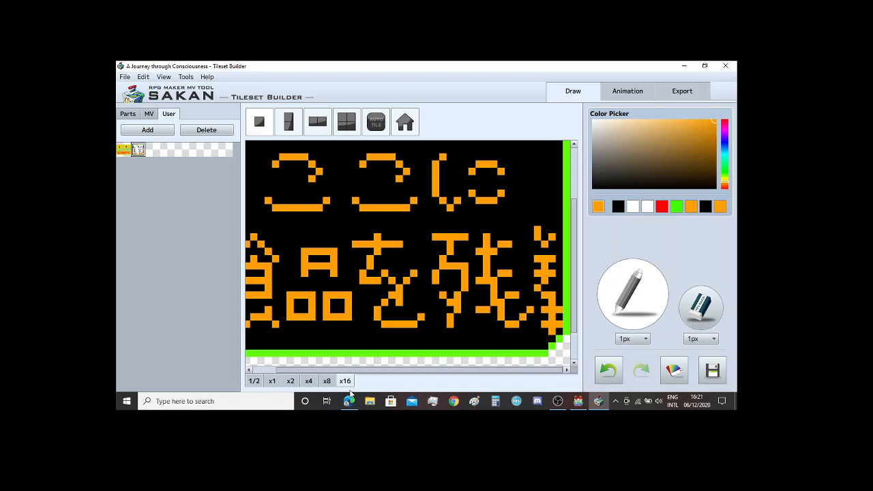
Step: Examine the whole sign tile at x2, x4 and x8 zoom to judge its legibility
{"action": "left_click", "coordinate": [293, 382]}
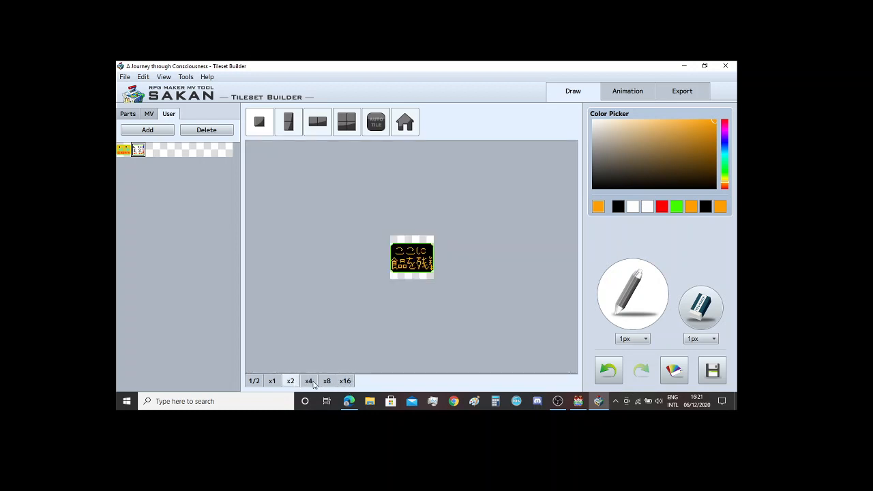
{"action": "left_click", "coordinate": [311, 382]}
{"action": "left_click", "coordinate": [326, 383]}
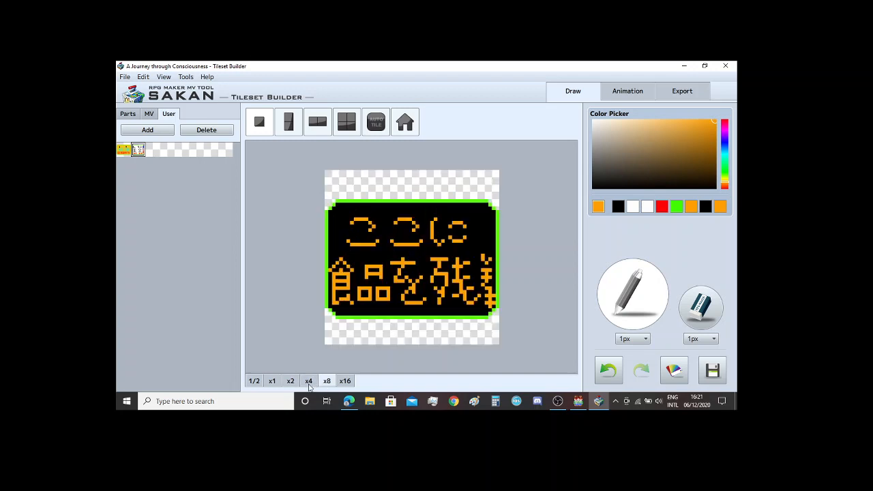
{"action": "left_click", "coordinate": [292, 382]}
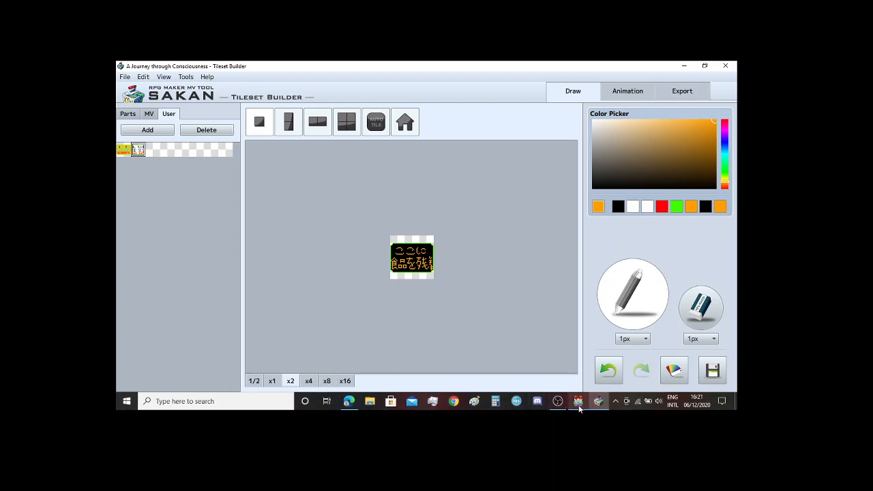
{"action": "mouse_move", "coordinate": [354, 407]}
{"action": "left_click", "coordinate": [314, 381]}
{"action": "left_click", "coordinate": [327, 381]}
Step: Paint over the cramped す below ま in black and extend し upward by one orange pixel
{"action": "left_click", "coordinate": [345, 381]}
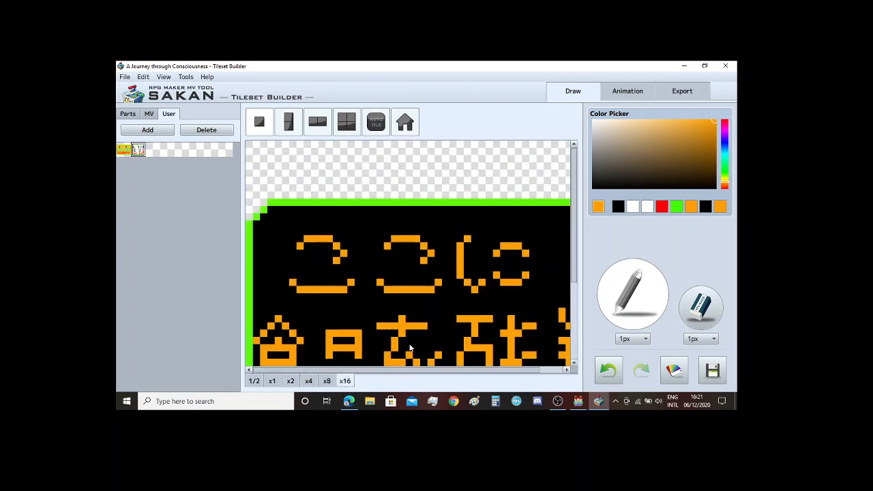
{"action": "scroll", "coordinate": [410, 348], "scroll_direction": "down", "scroll_amount": 3}
{"action": "left_click_drag", "start_coordinate": [455, 375], "coordinate": [491, 380]}
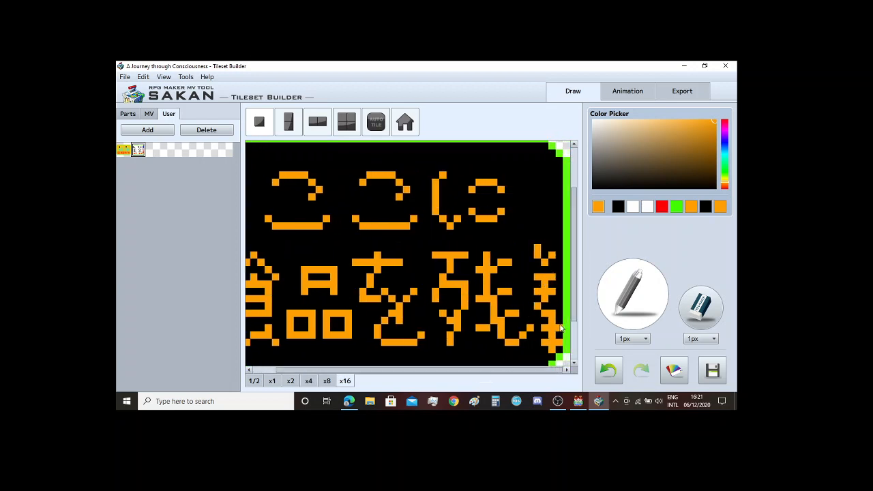
{"action": "left_click", "coordinate": [626, 300]}
{"action": "right_click", "coordinate": [526, 356]}
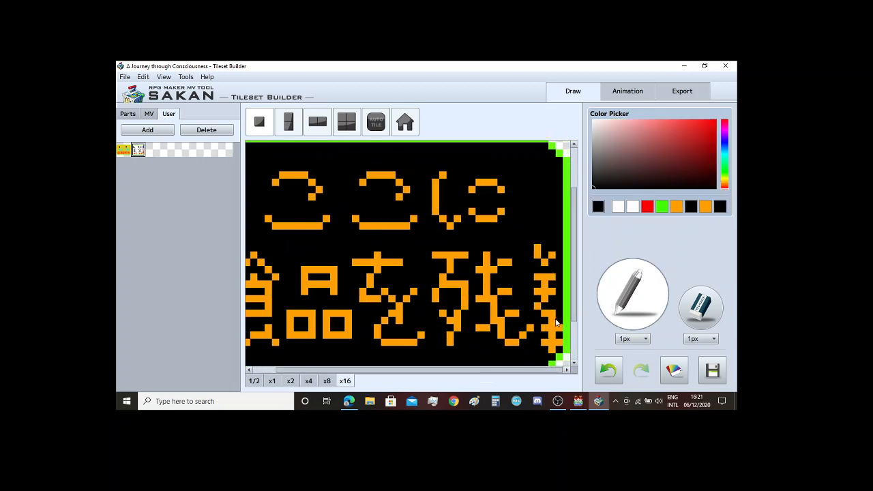
{"action": "mouse_move", "coordinate": [556, 323]}
{"action": "left_mouse_down"}
{"action": "mouse_move", "coordinate": [546, 333]}
{"action": "mouse_move", "coordinate": [557, 332]}
{"action": "mouse_move", "coordinate": [548, 348]}
{"action": "mouse_move", "coordinate": [559, 356]}
{"action": "left_mouse_up"}
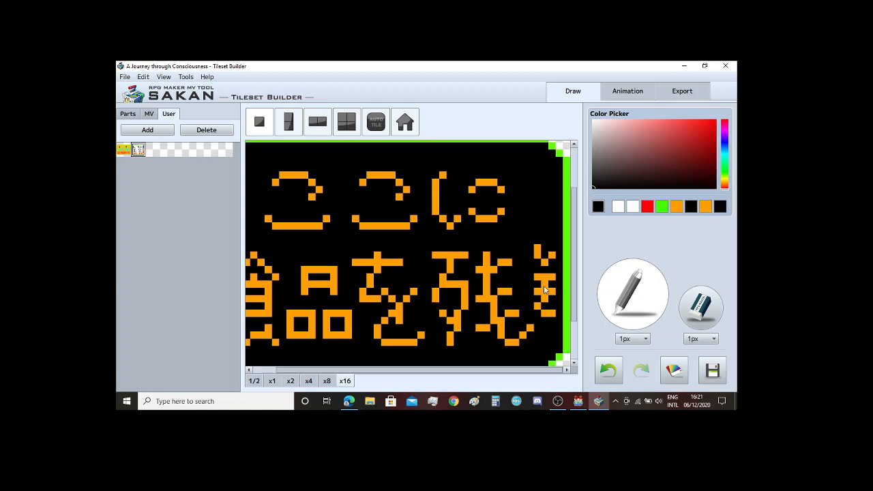
{"action": "right_click", "coordinate": [537, 250]}
{"action": "left_click", "coordinate": [537, 241]}
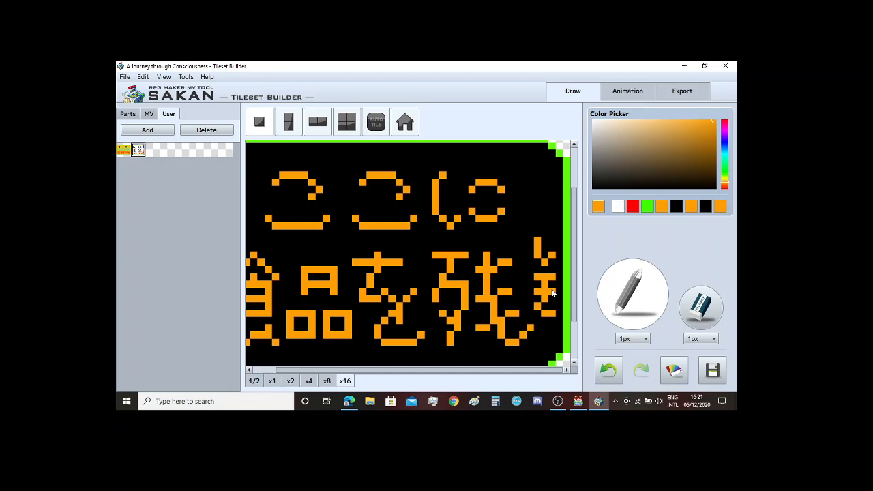
Step: Shift the hooked tail of 残 one pixel inward, away from ます, using black and orange pixels
{"action": "right_click", "coordinate": [546, 341]}
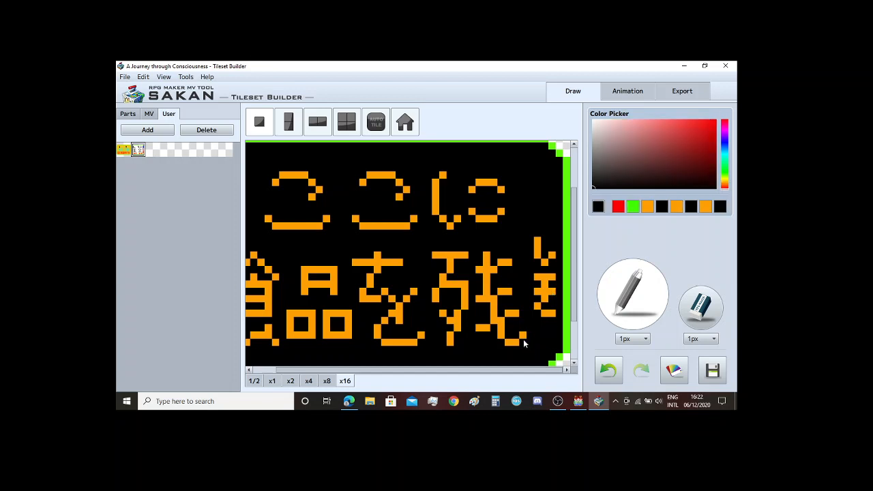
{"action": "left_click", "coordinate": [515, 343]}
{"action": "right_click", "coordinate": [519, 338]}
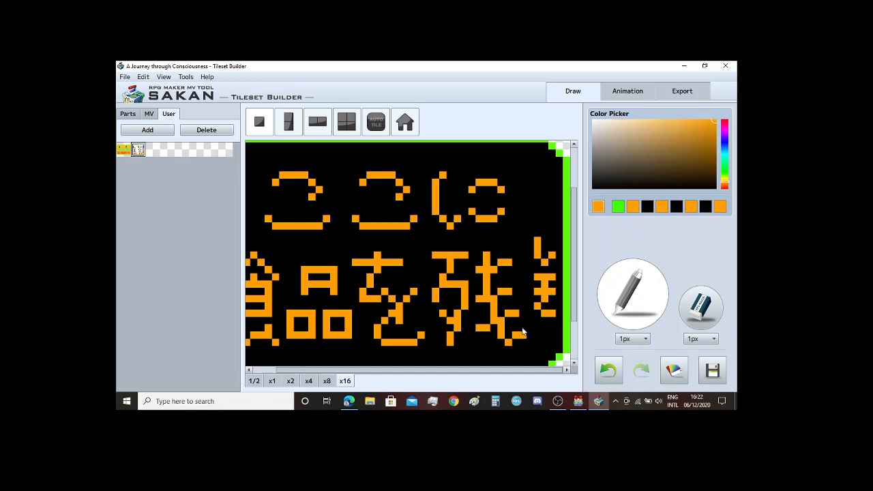
{"action": "right_click", "coordinate": [525, 342]}
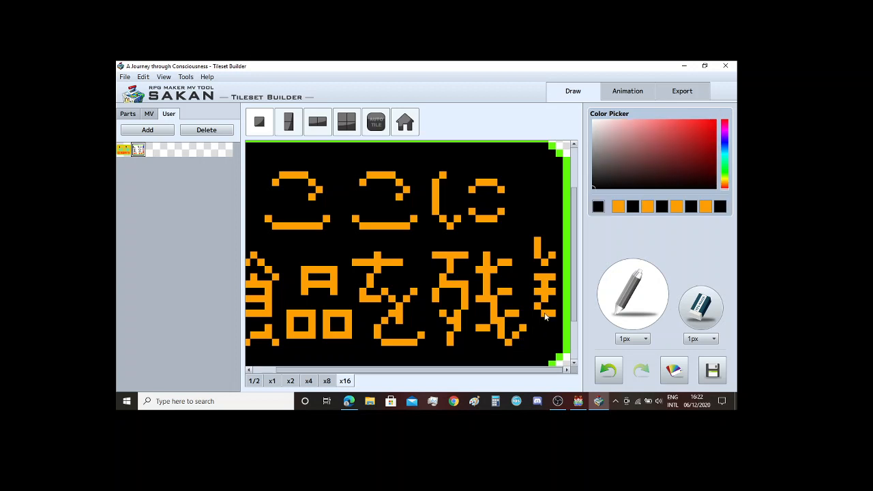
Step: Redraw す in orange beneath ま with a five-pixel crossbar, a stem and a looped tail, blackening the tip of 残's tail to make room
{"action": "right_click", "coordinate": [546, 316]}
{"action": "left_click", "coordinate": [537, 329]}
{"action": "scroll", "coordinate": [539, 335], "scroll_direction": "down", "scroll_amount": 1}
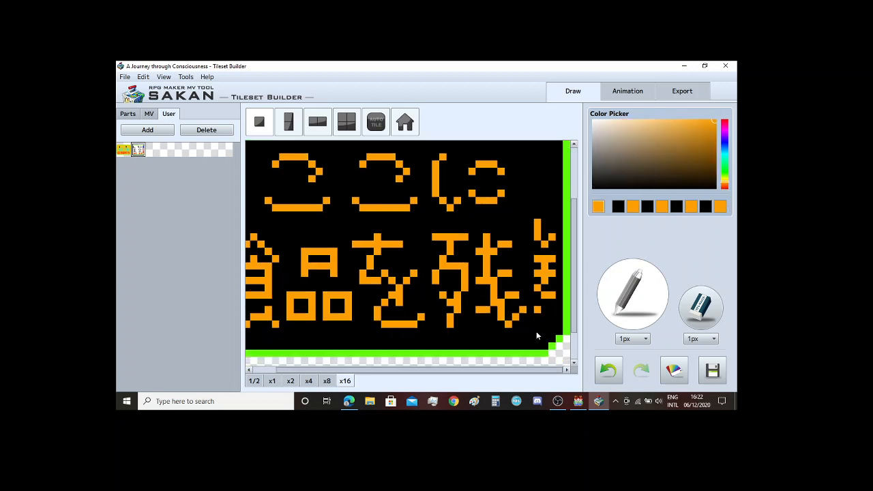
{"action": "left_click", "coordinate": [537, 308]}
{"action": "left_click_drag", "start_coordinate": [543, 310], "coordinate": [551, 310]}
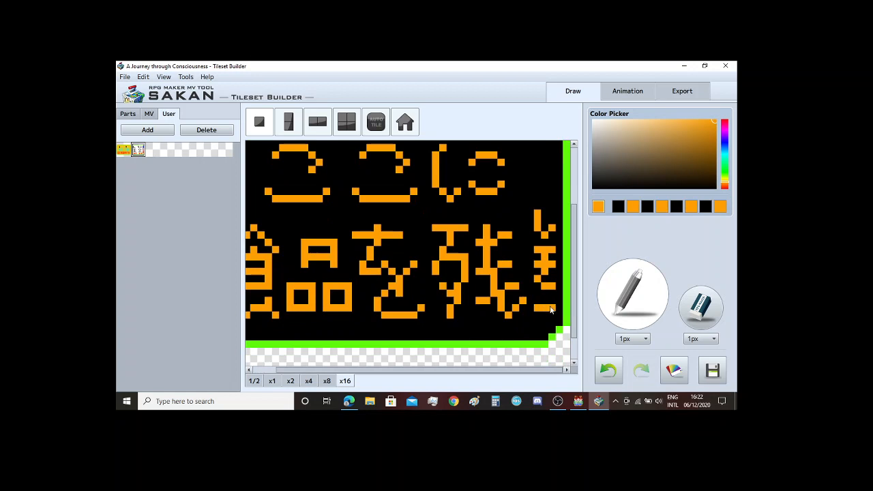
{"action": "left_click", "coordinate": [544, 300]}
{"action": "left_click", "coordinate": [540, 322]}
{"action": "left_click", "coordinate": [551, 323]}
{"action": "left_click", "coordinate": [544, 330]}
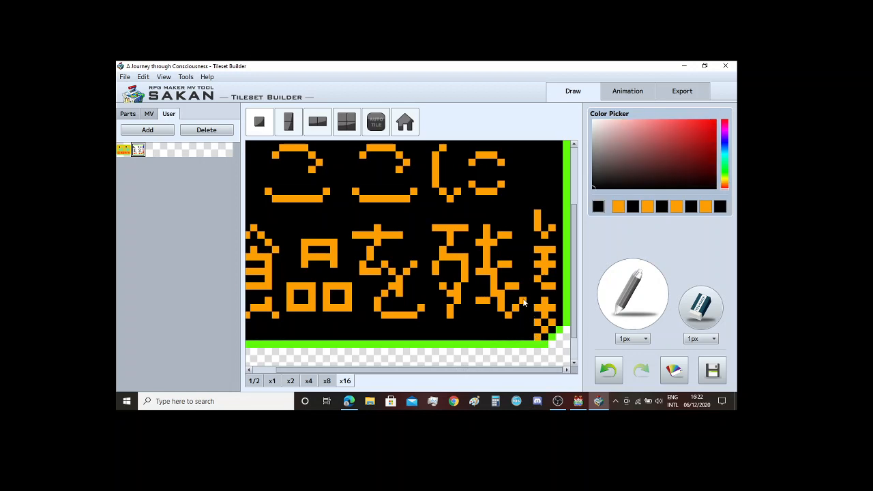
{"action": "left_click", "coordinate": [530, 309]}
{"action": "left_click", "coordinate": [558, 311]}
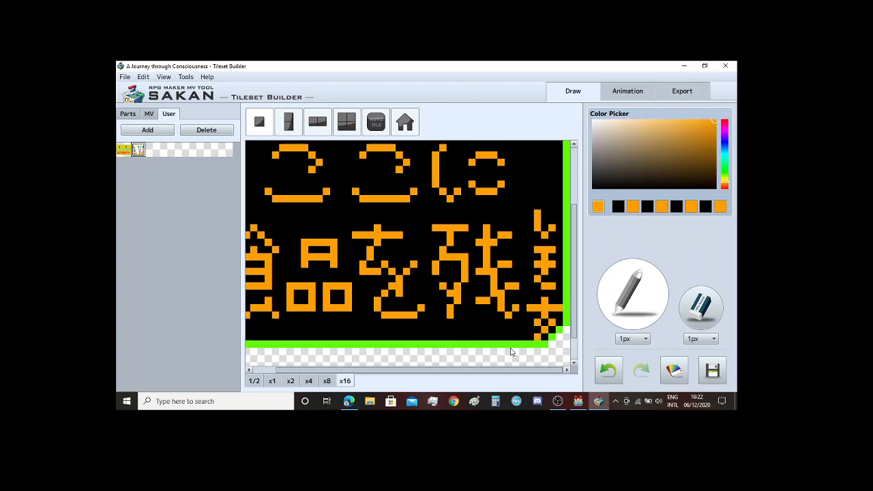
Step: Check the whole sign tile at x2, x4 and x16 zoom and add it to the user parts
{"action": "left_click", "coordinate": [291, 381]}
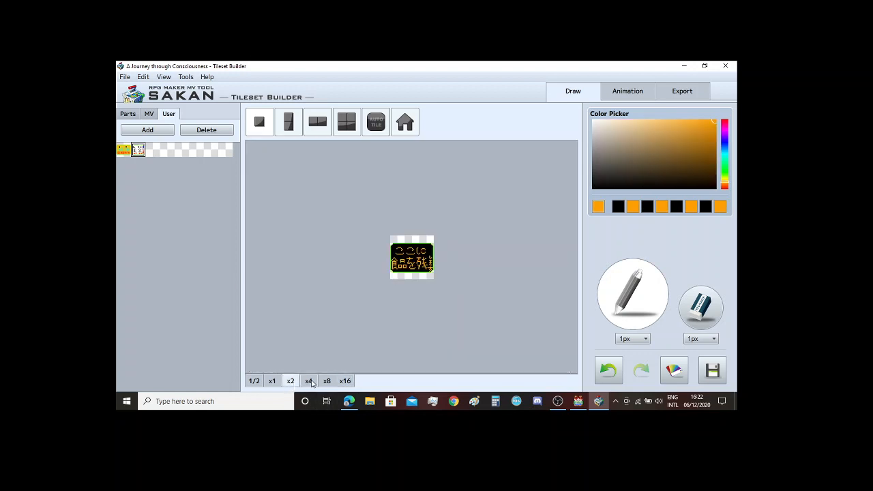
{"action": "left_click", "coordinate": [310, 382]}
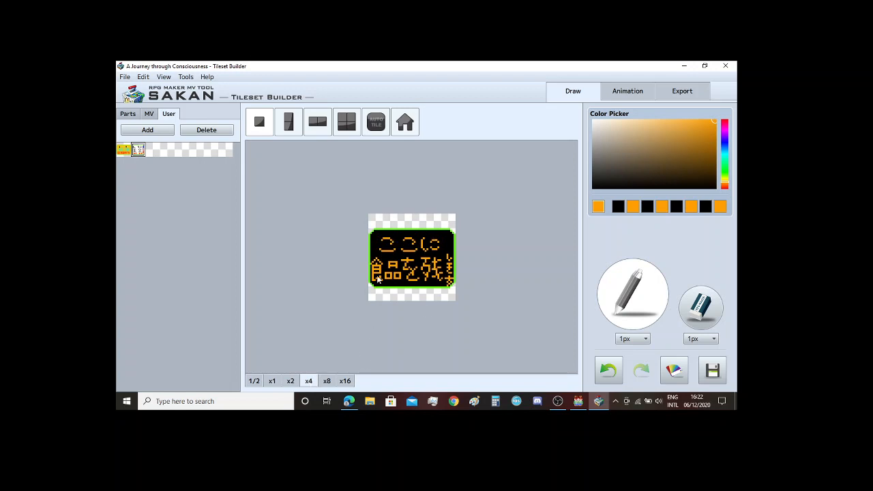
{"action": "left_click", "coordinate": [346, 380]}
{"action": "scroll", "coordinate": [372, 344], "scroll_direction": "down", "scroll_amount": 3}
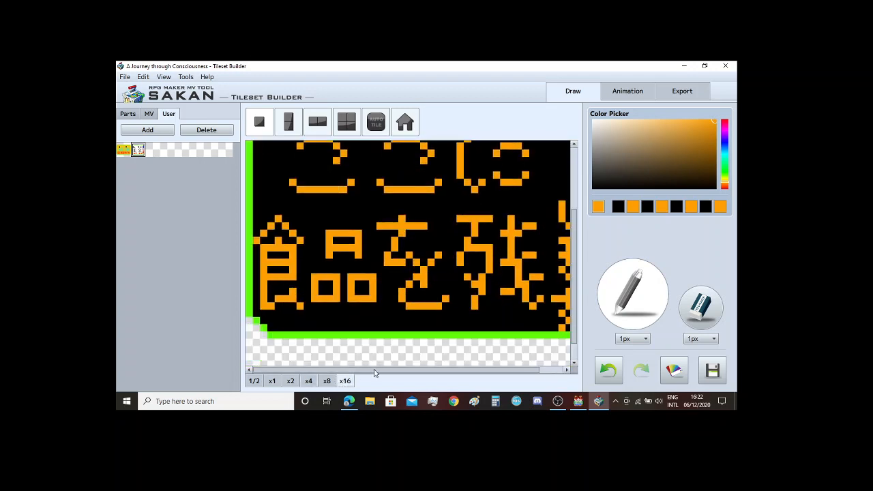
{"action": "left_click_drag", "start_coordinate": [373, 373], "coordinate": [332, 371]}
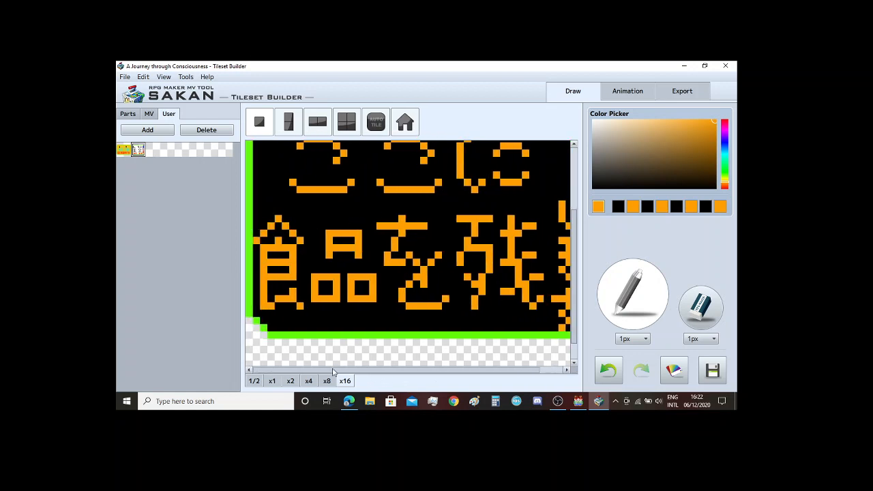
{"action": "scroll", "coordinate": [352, 304], "scroll_direction": "up", "scroll_amount": 2}
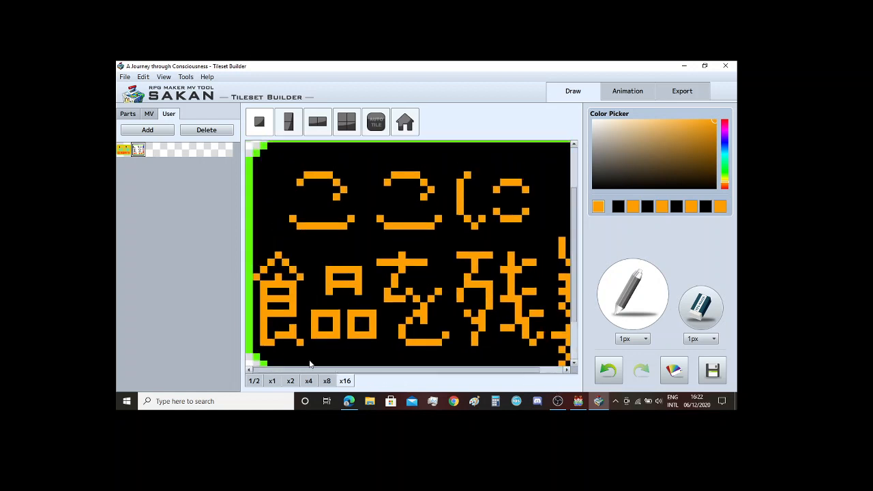
{"action": "left_click", "coordinate": [291, 380]}
{"action": "left_click", "coordinate": [148, 129]}
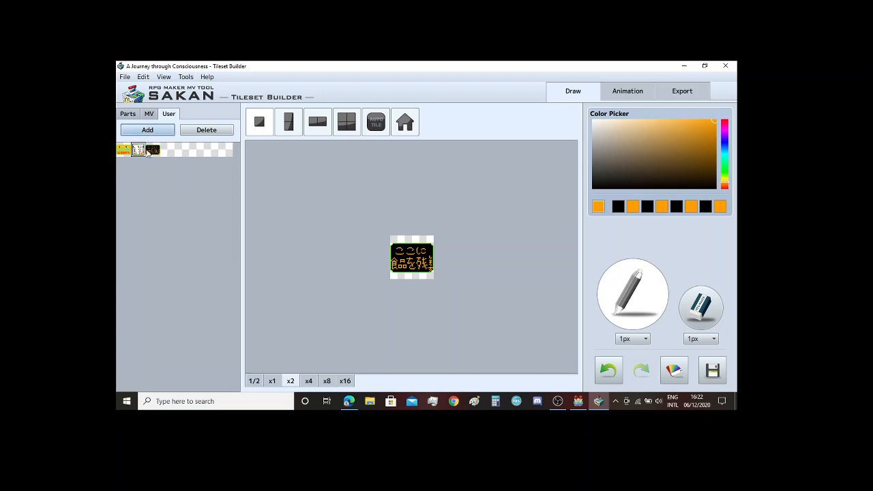
Step: Open the export view with the 注文 sign part selected and examine VisuStella_Interior_D_mod, B_mod, C and E_mod for a free tile slot
{"action": "left_click", "coordinate": [138, 150]}
{"action": "left_click", "coordinate": [683, 92]}
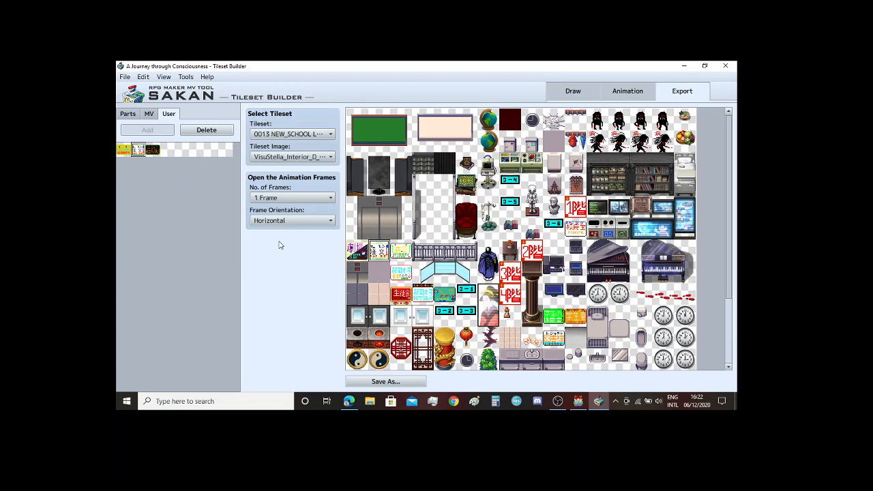
{"action": "scroll", "coordinate": [621, 215], "scroll_direction": "down", "scroll_amount": 3}
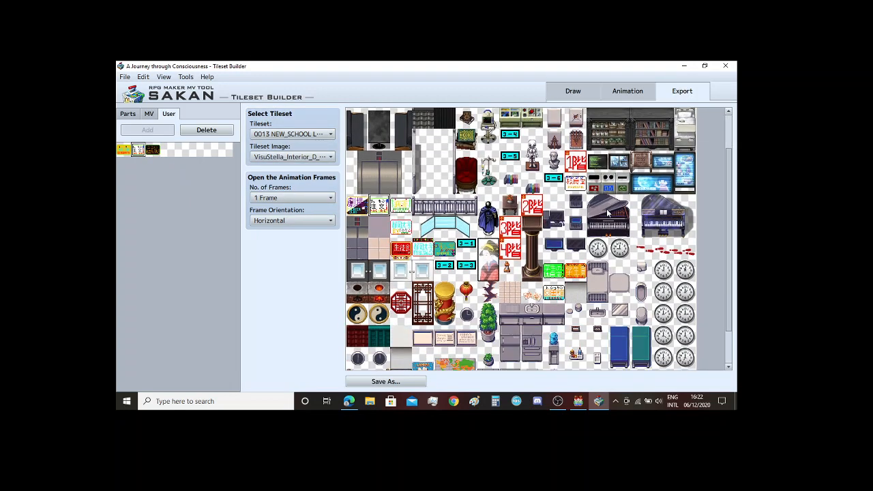
{"action": "left_click", "coordinate": [305, 158]}
{"action": "left_click", "coordinate": [315, 213]}
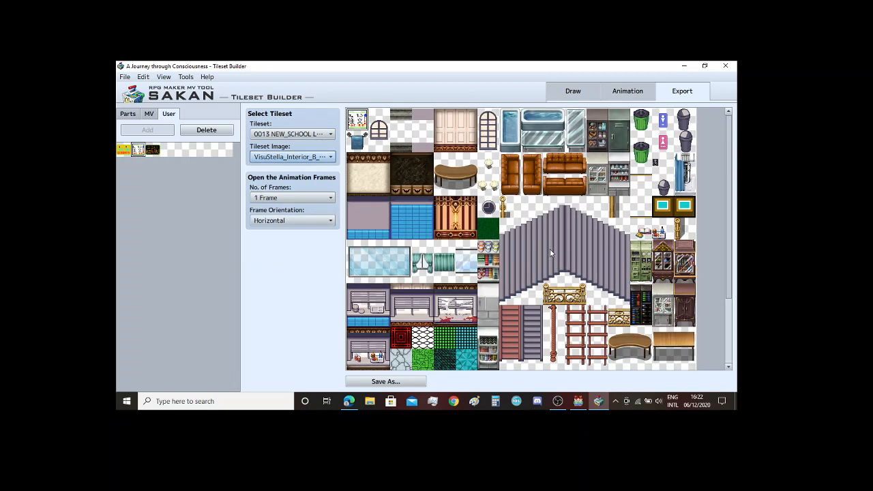
{"action": "scroll", "coordinate": [549, 248], "scroll_direction": "down", "scroll_amount": 6}
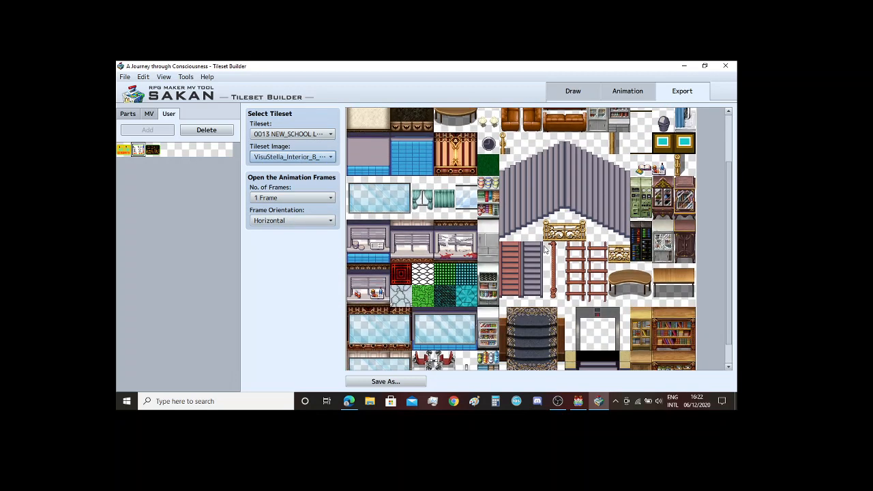
{"action": "scroll", "coordinate": [543, 245], "scroll_direction": "up", "scroll_amount": 6}
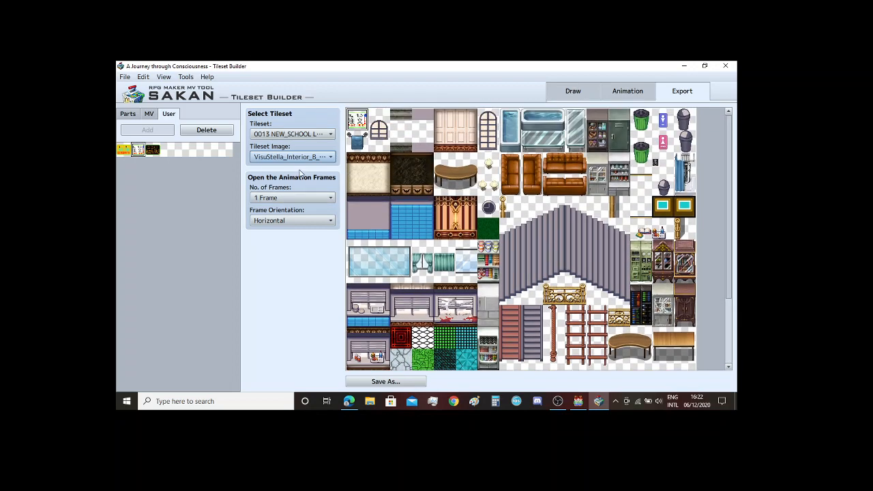
{"action": "left_click", "coordinate": [304, 157]}
{"action": "left_click", "coordinate": [326, 240]}
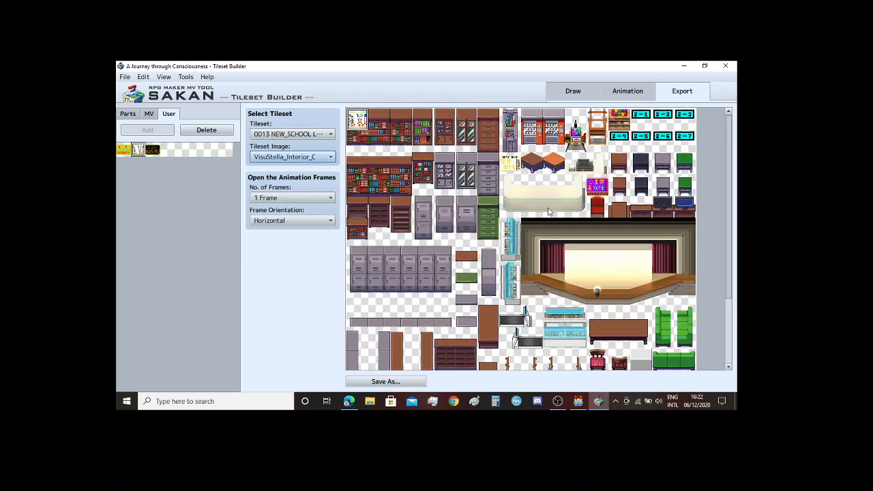
{"action": "scroll", "coordinate": [334, 235], "scroll_direction": "down", "scroll_amount": 3}
{"action": "left_click", "coordinate": [300, 157]}
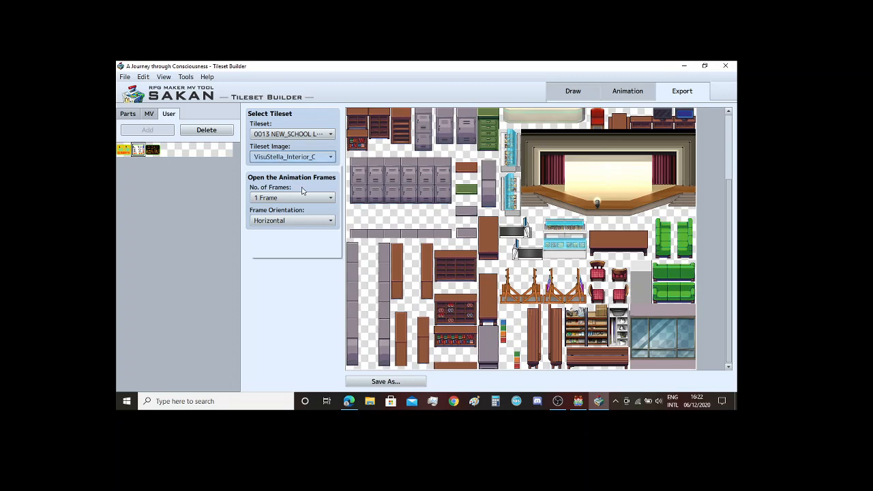
{"action": "left_click", "coordinate": [309, 250]}
{"action": "scroll", "coordinate": [548, 238], "scroll_direction": "down", "scroll_amount": 3}
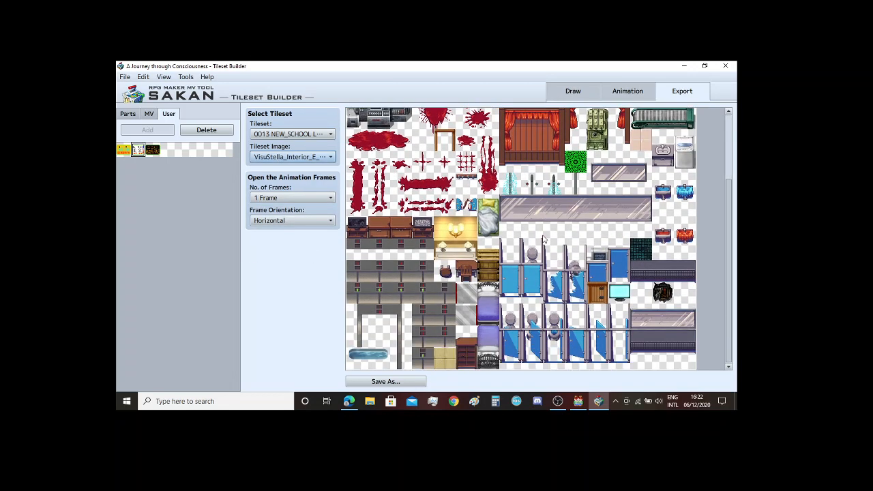
{"action": "scroll", "coordinate": [542, 235], "scroll_direction": "up", "scroll_amount": 3}
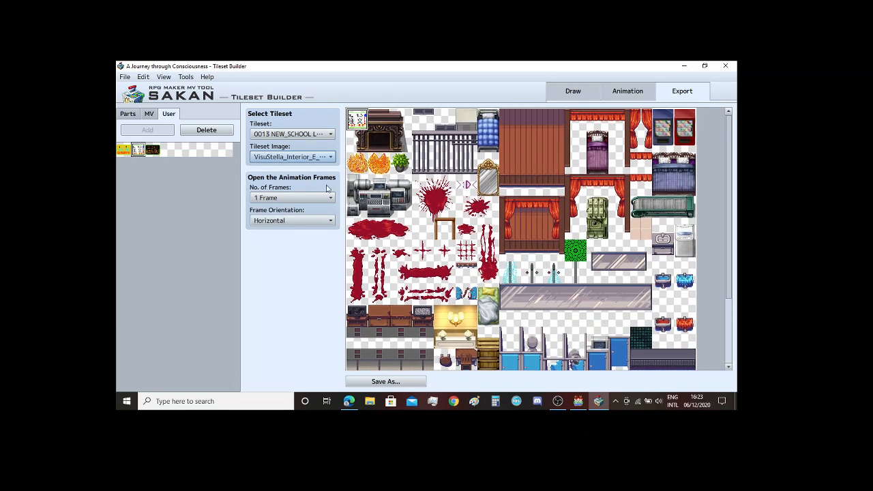
Step: Re-examine the VisuStella_Interior_B_mod and VisuStella_Interior_C tileset images for slots that could hold the new signs
{"action": "left_click", "coordinate": [326, 157]}
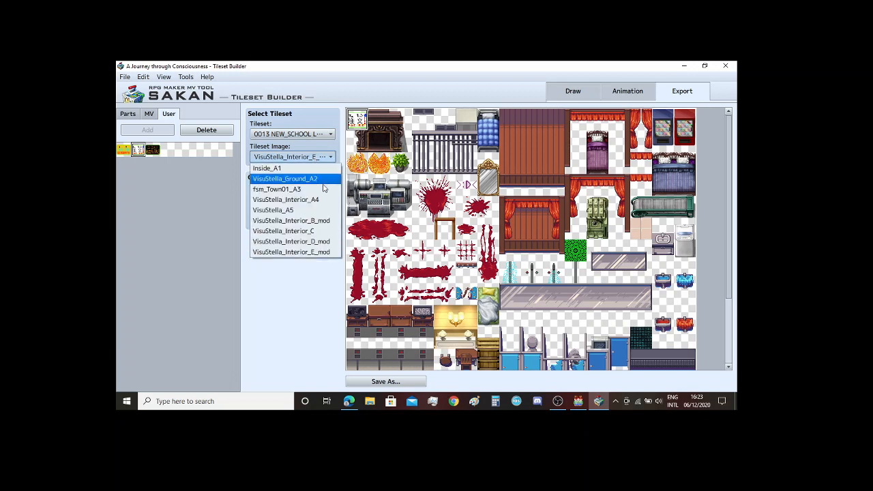
{"action": "left_click", "coordinate": [325, 221]}
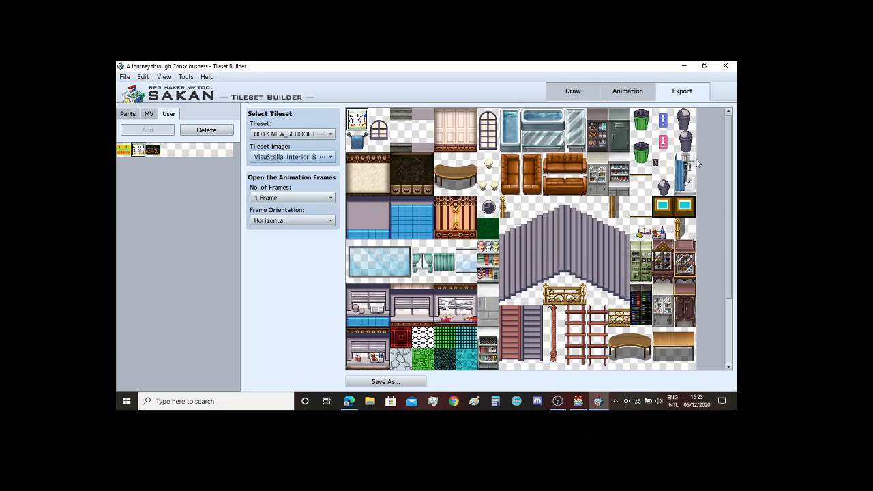
{"action": "scroll", "coordinate": [666, 167], "scroll_direction": "down", "scroll_amount": 1}
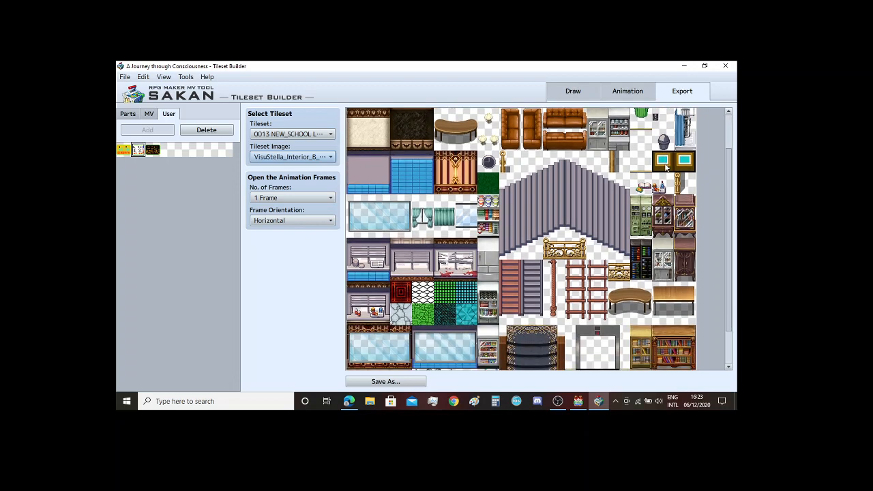
{"action": "scroll", "coordinate": [666, 167], "scroll_direction": "down", "scroll_amount": 1}
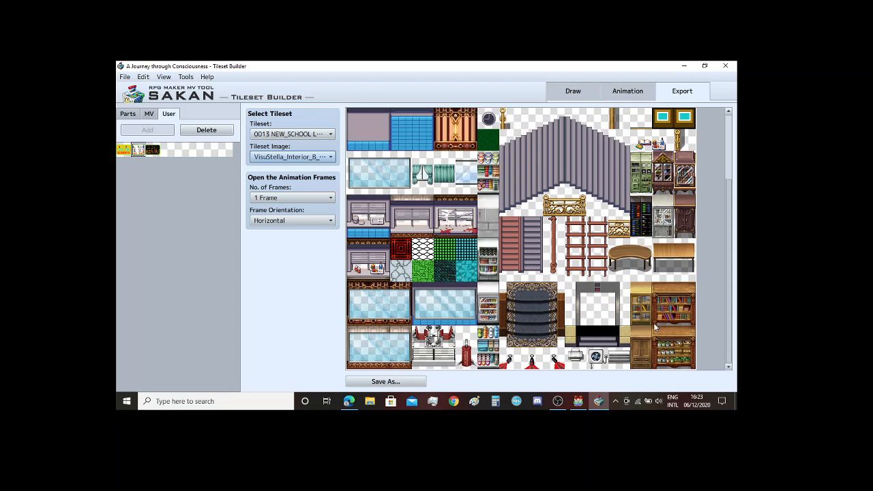
{"action": "scroll", "coordinate": [654, 322], "scroll_direction": "up", "scroll_amount": 1}
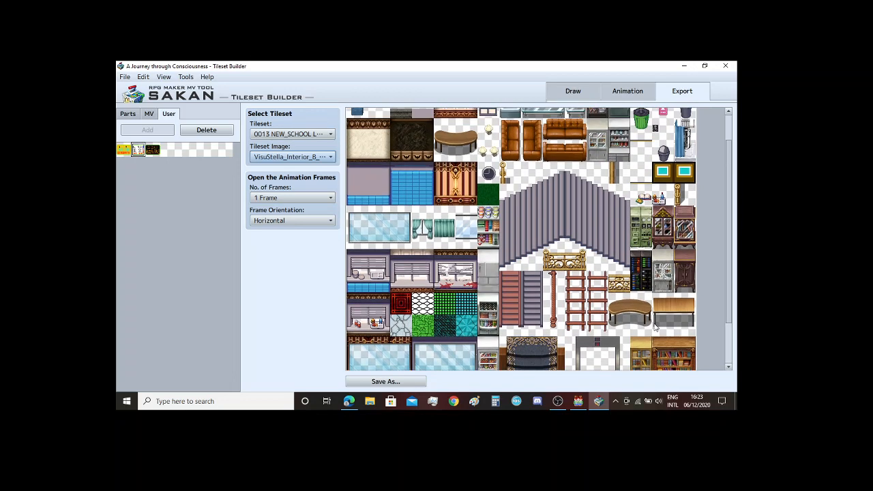
{"action": "scroll", "coordinate": [654, 327], "scroll_direction": "up", "scroll_amount": 1}
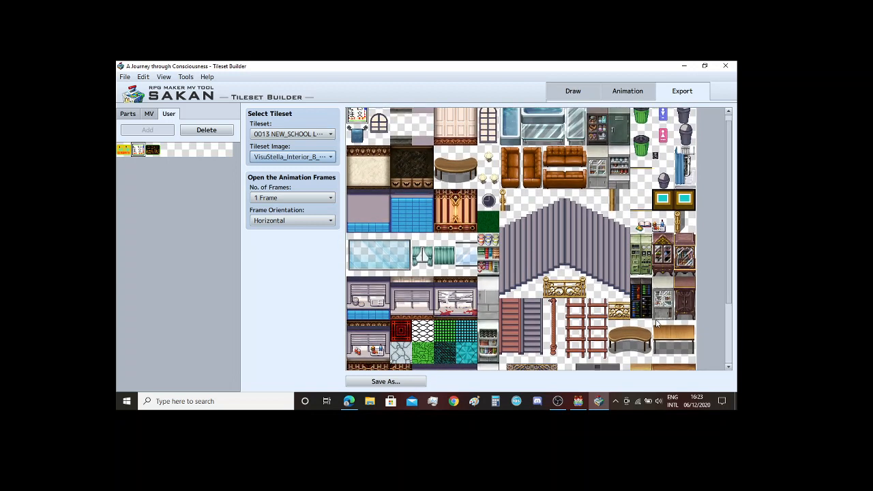
{"action": "scroll", "coordinate": [656, 319], "scroll_direction": "up", "scroll_amount": 1}
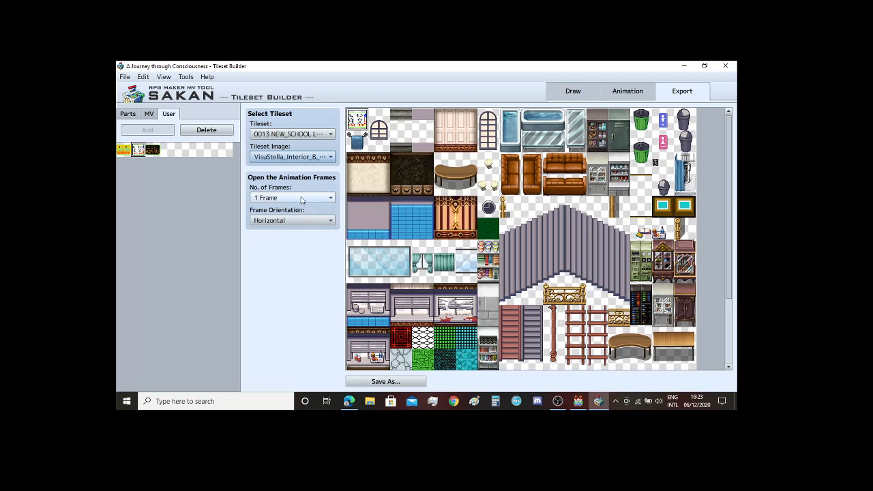
{"action": "left_click", "coordinate": [301, 157]}
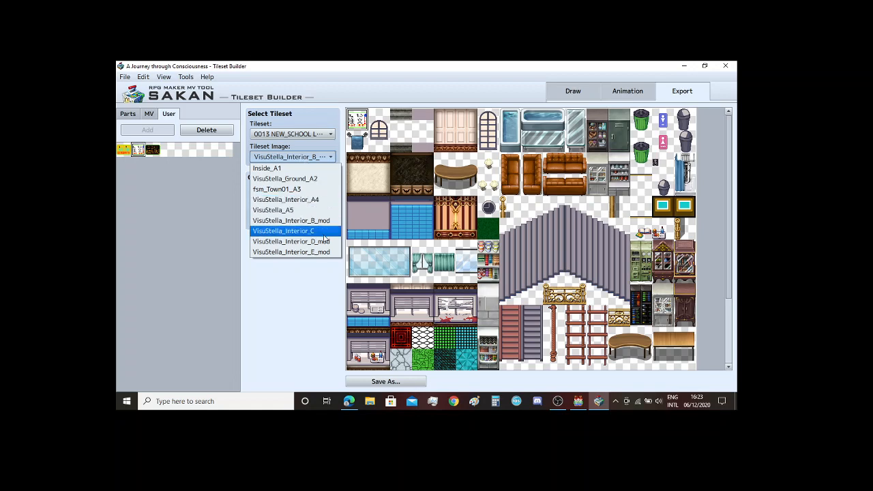
{"action": "left_click", "coordinate": [325, 231]}
{"action": "scroll", "coordinate": [484, 279], "scroll_direction": "down", "scroll_amount": 2}
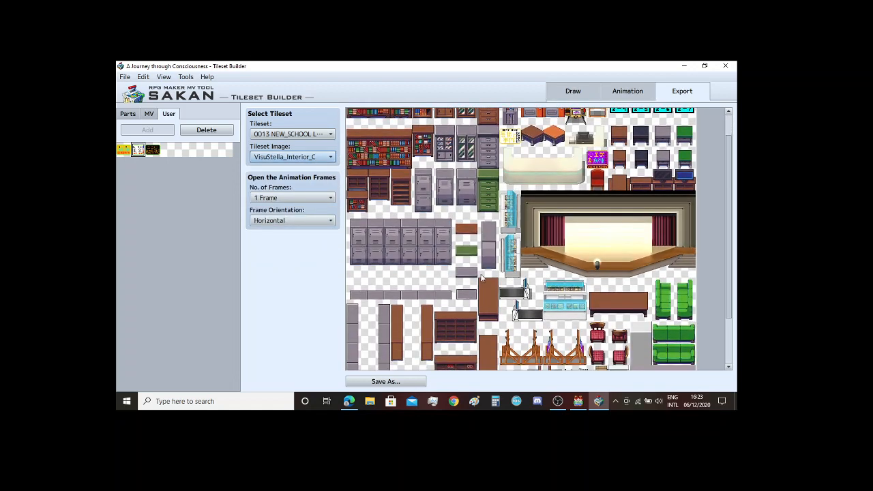
Step: Switch to RPG Maker MV and look through the D and E tile palettes of University Floor 1 (2Kai)
{"action": "left_click", "coordinate": [578, 401]}
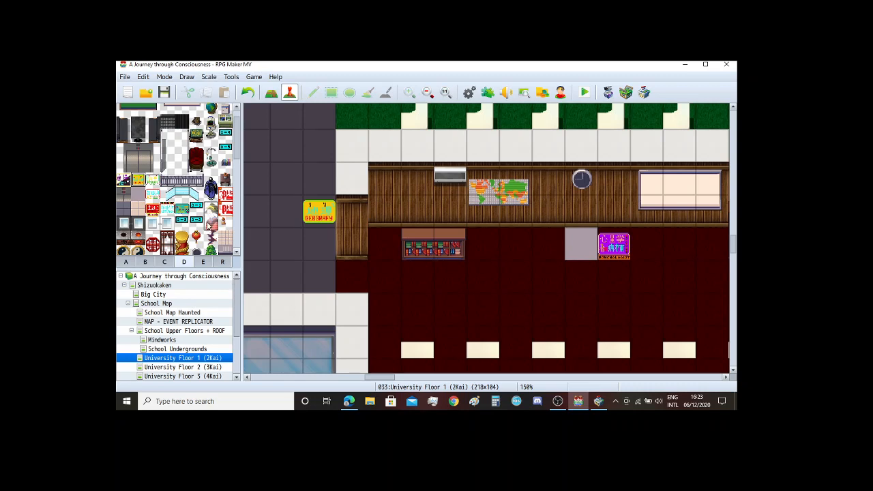
{"action": "scroll", "coordinate": [208, 225], "scroll_direction": "down", "scroll_amount": 4}
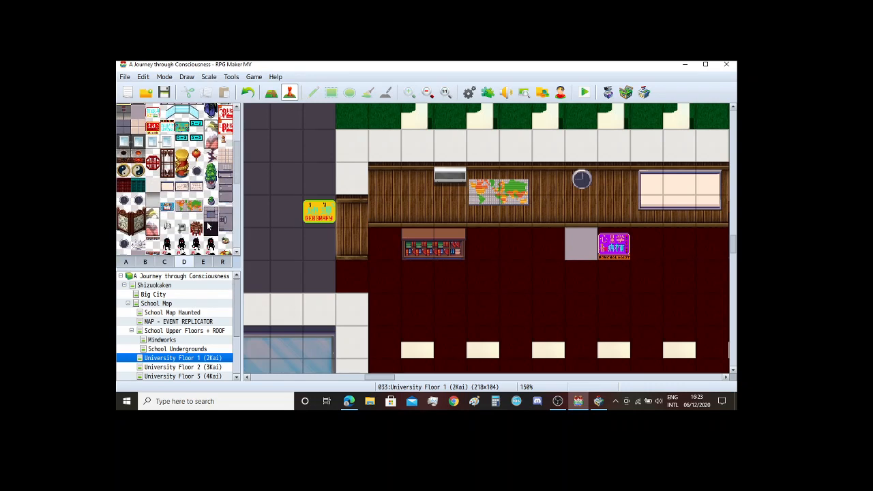
{"action": "scroll", "coordinate": [208, 225], "scroll_direction": "down", "scroll_amount": 6}
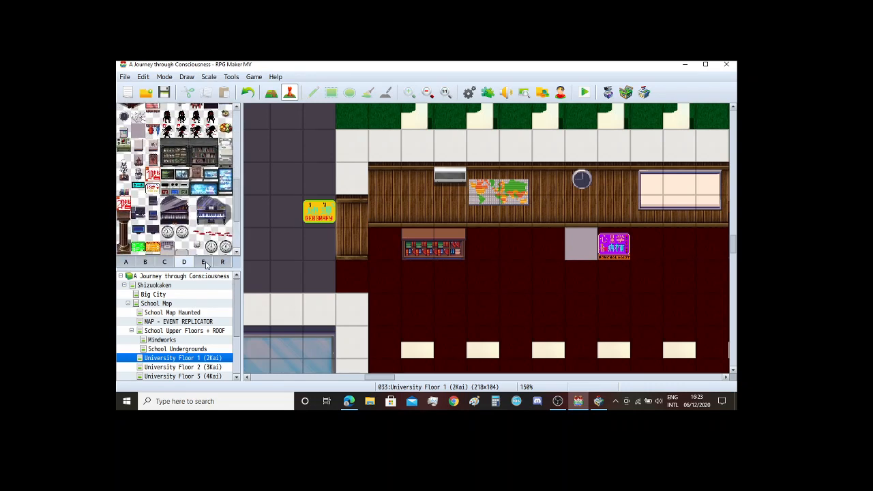
{"action": "scroll", "coordinate": [196, 236], "scroll_direction": "down", "scroll_amount": 4}
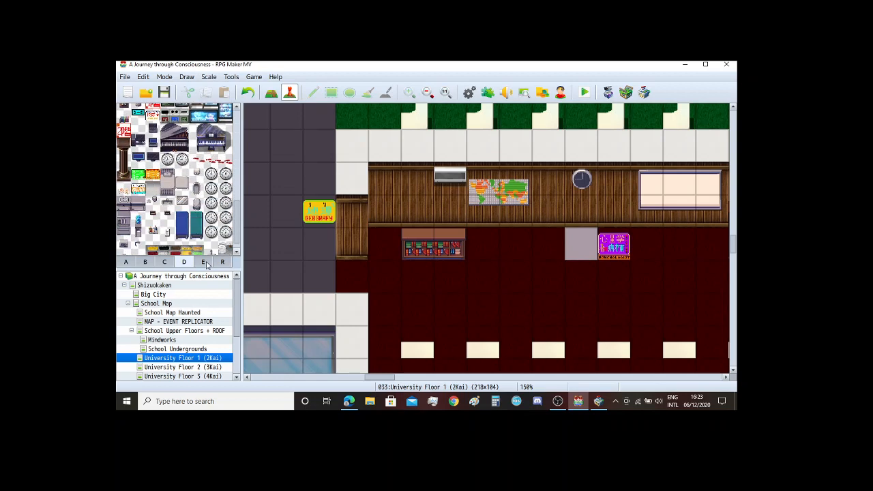
{"action": "left_click", "coordinate": [203, 262]}
{"action": "scroll", "coordinate": [211, 245], "scroll_direction": "down", "scroll_amount": 2}
{"action": "scroll", "coordinate": [211, 245], "scroll_direction": "down", "scroll_amount": 10}
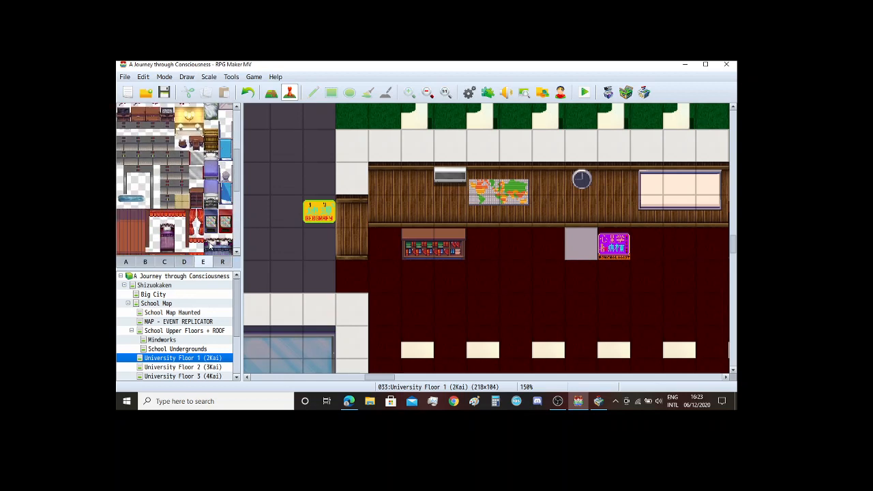
{"action": "scroll", "coordinate": [210, 245], "scroll_direction": "down", "scroll_amount": 3}
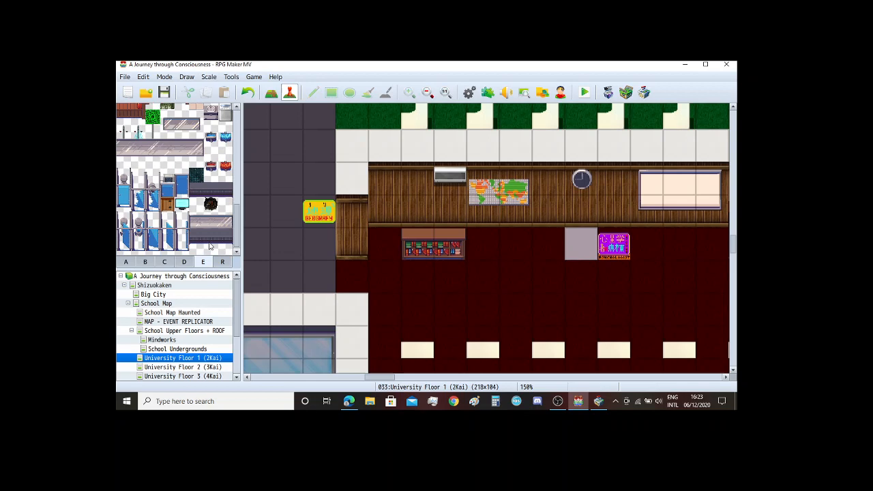
Step: Look through the map's B and C tile palettes, and return to the Tileset Builder
{"action": "left_click", "coordinate": [146, 263]}
{"action": "scroll", "coordinate": [196, 243], "scroll_direction": "down", "scroll_amount": 7}
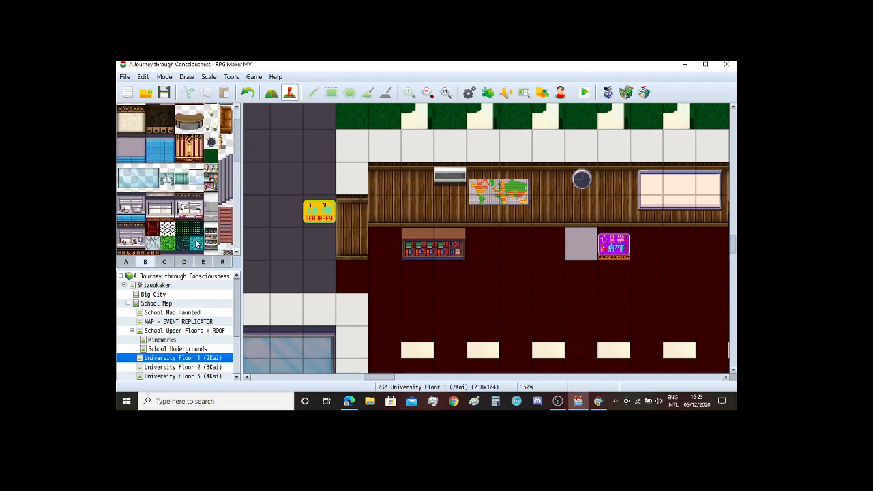
{"action": "scroll", "coordinate": [197, 244], "scroll_direction": "down", "scroll_amount": 5}
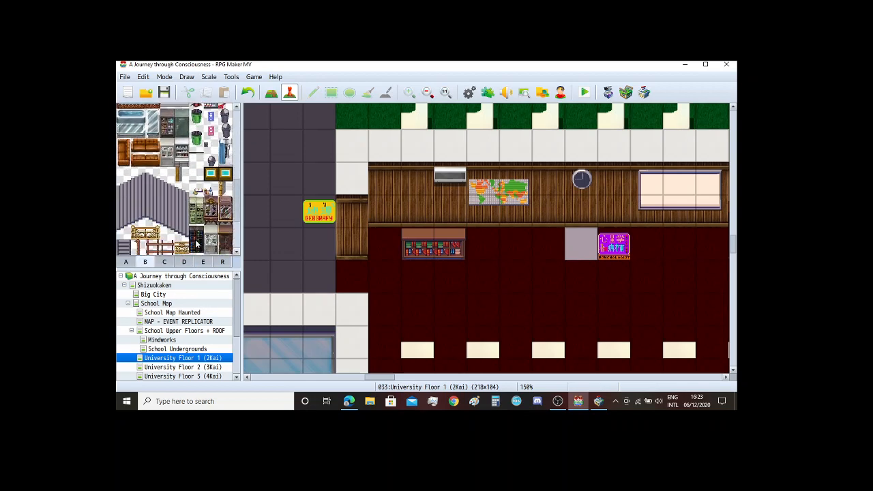
{"action": "left_click", "coordinate": [175, 261]}
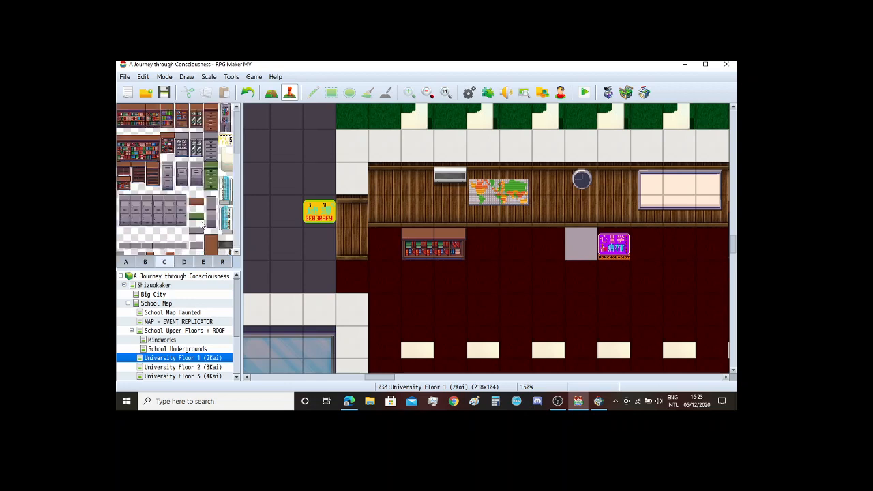
{"action": "scroll", "coordinate": [221, 186], "scroll_direction": "down", "scroll_amount": 4}
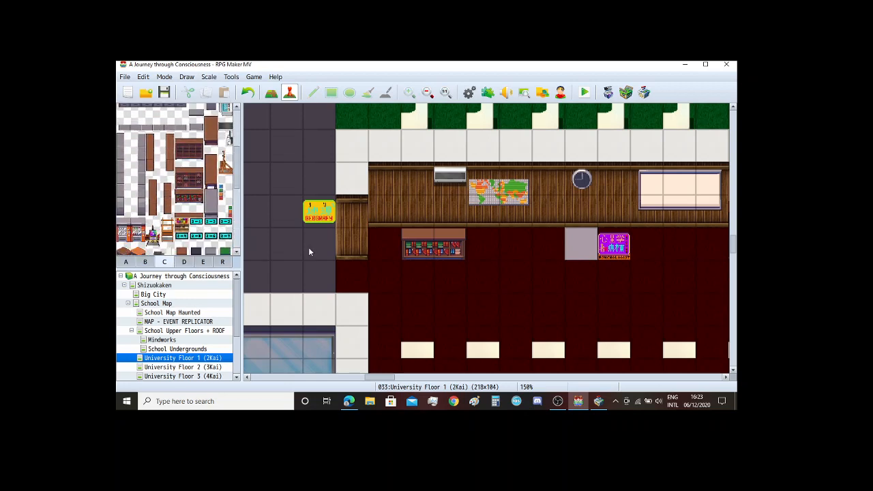
{"action": "left_click", "coordinate": [598, 401]}
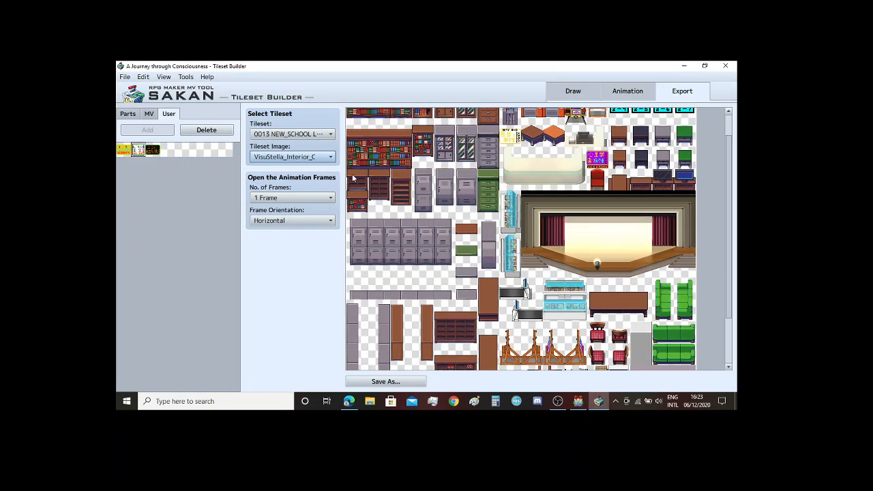
Step: Place the white sign part in the free slot below the left easels and save over VisuStella_Interior_C.png in img/tilesets
{"action": "scroll", "coordinate": [542, 247], "scroll_direction": "down", "scroll_amount": 4}
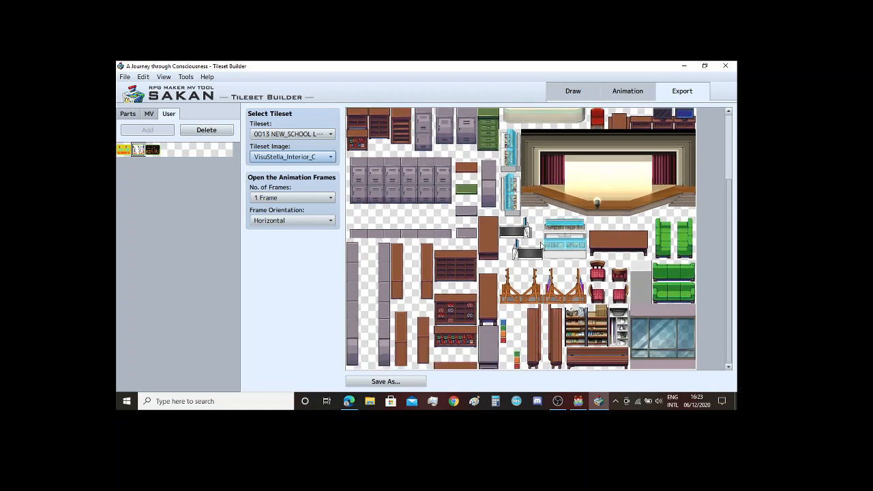
{"action": "left_click", "coordinate": [507, 326]}
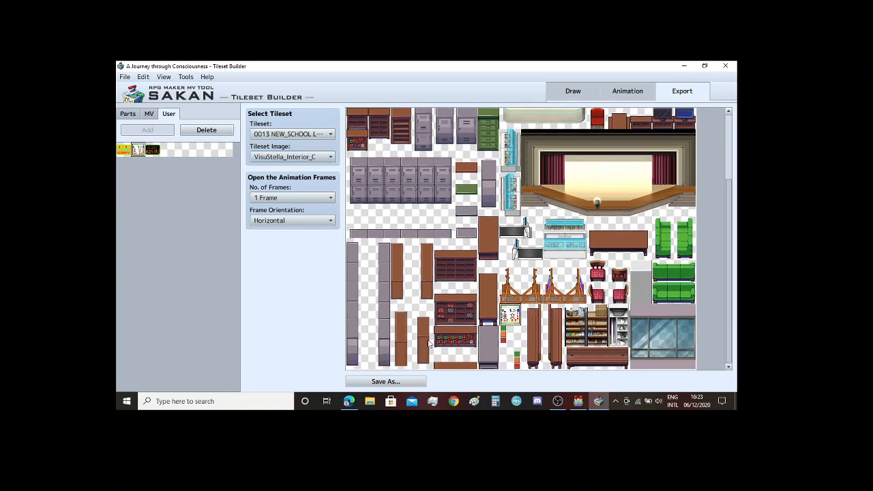
{"action": "left_click", "coordinate": [394, 383]}
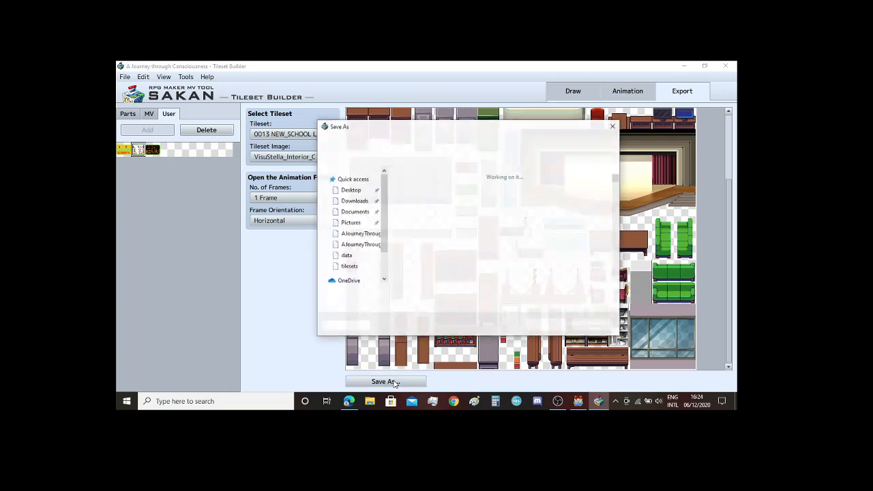
{"action": "type", "text": "Visustella"}
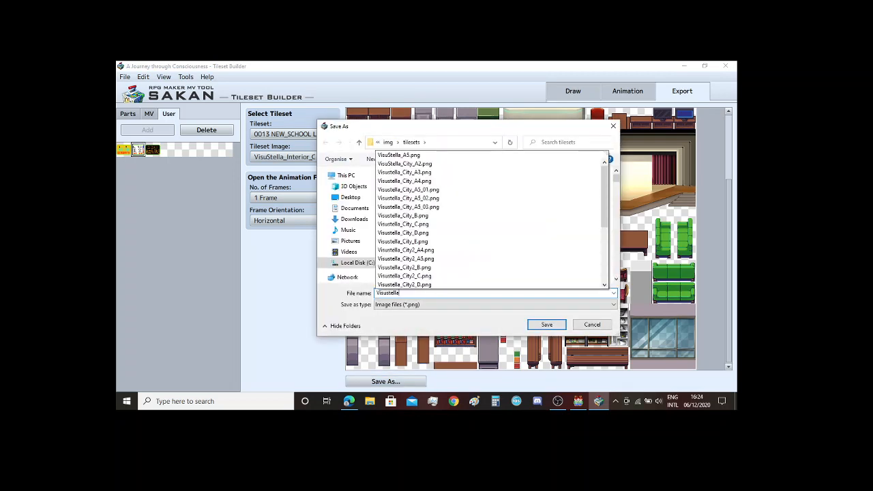
{"action": "type", "text": "_Interior_C"}
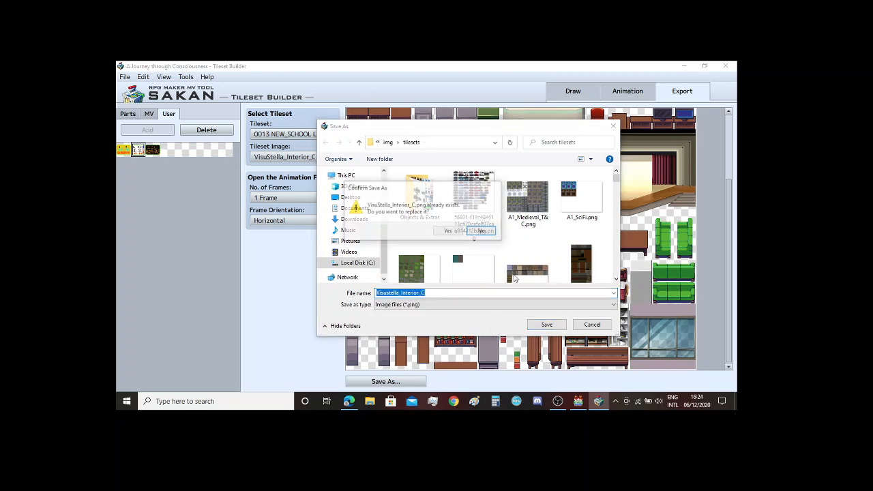
{"action": "left_click", "coordinate": [549, 325]}
{"action": "left_click", "coordinate": [451, 232]}
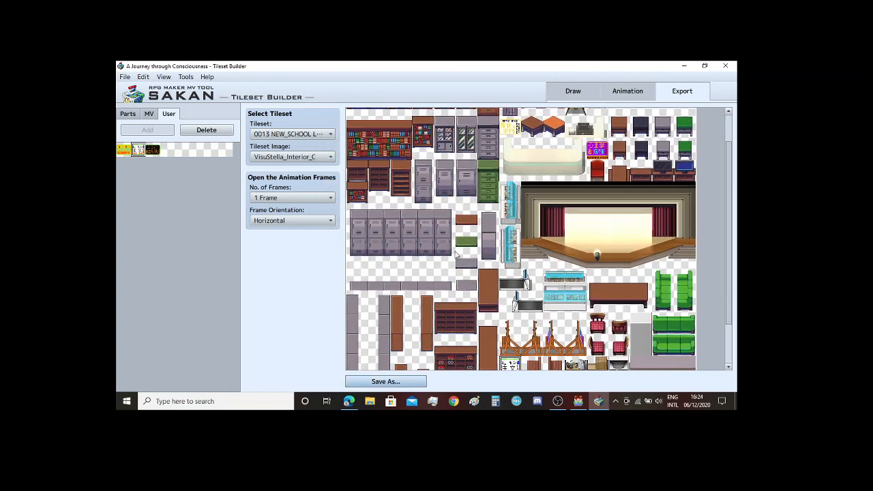
Step: Place the black sign part directly below the white sign and save the tileset over VisuStella_Interior_C.png
{"action": "scroll", "coordinate": [466, 246], "scroll_direction": "down", "scroll_amount": 1}
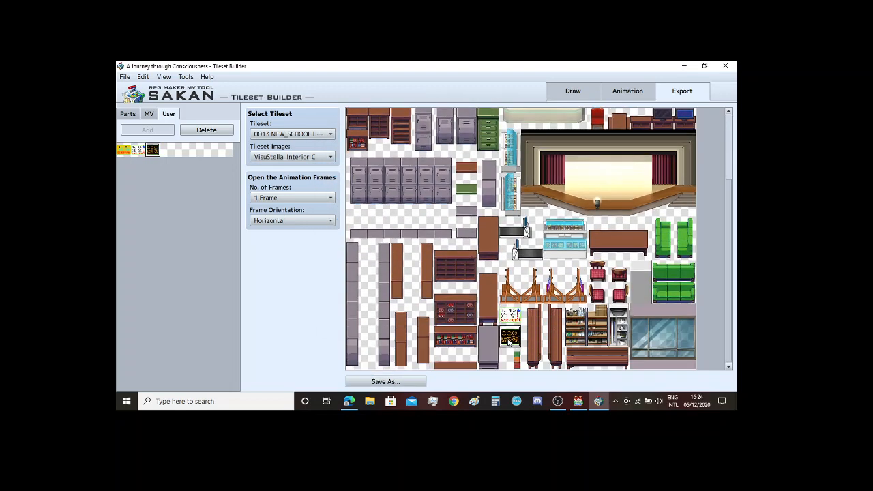
{"action": "left_click", "coordinate": [386, 381]}
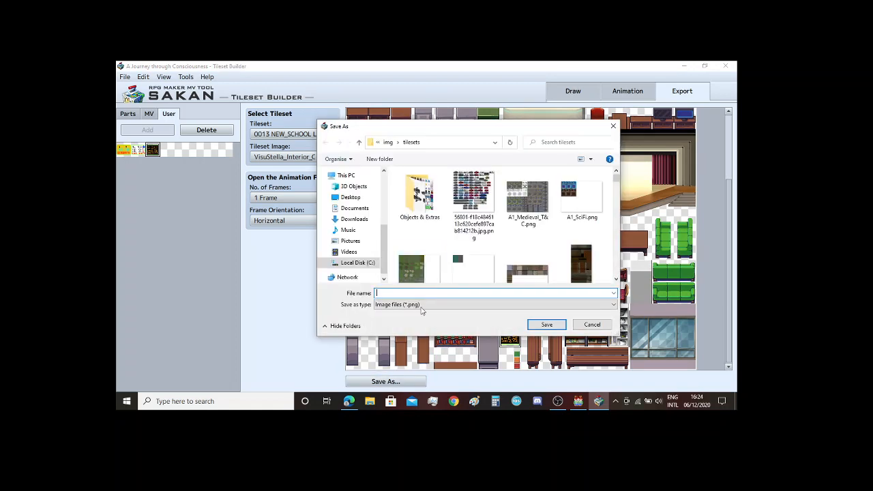
{"action": "key", "text": "ctrl+v"}
{"action": "key", "text": "ctrl+z"}
{"action": "type", "text": "Visustella_Interior_-"}
{"action": "key", "text": "BackSpace"}
{"action": "key", "text": "BackSpace"}
{"action": "type", "text": "C"}
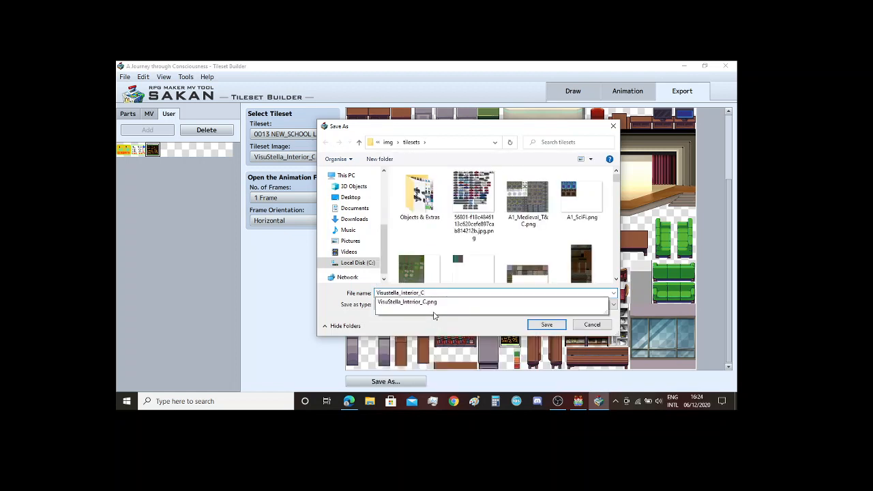
{"action": "left_click", "coordinate": [456, 311]}
{"action": "left_click", "coordinate": [557, 326]}
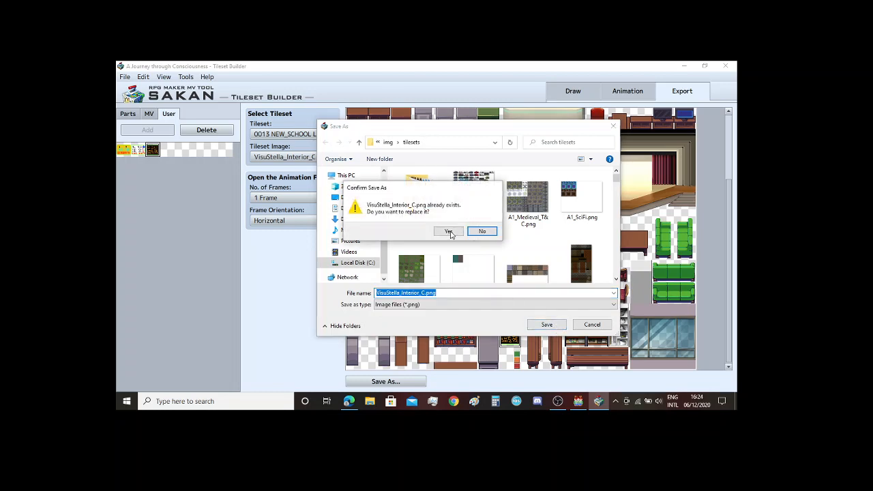
{"action": "left_click", "coordinate": [451, 231]}
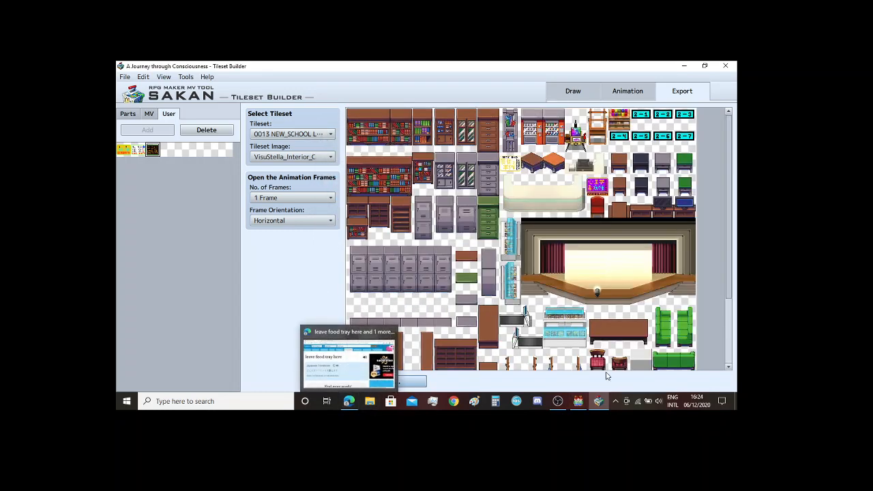
Step: Switch to RPG Maker MV, check the room signs on University Floor 2 (3Kai), and return to University Floor 1 (2Kai)
{"action": "left_click", "coordinate": [579, 402]}
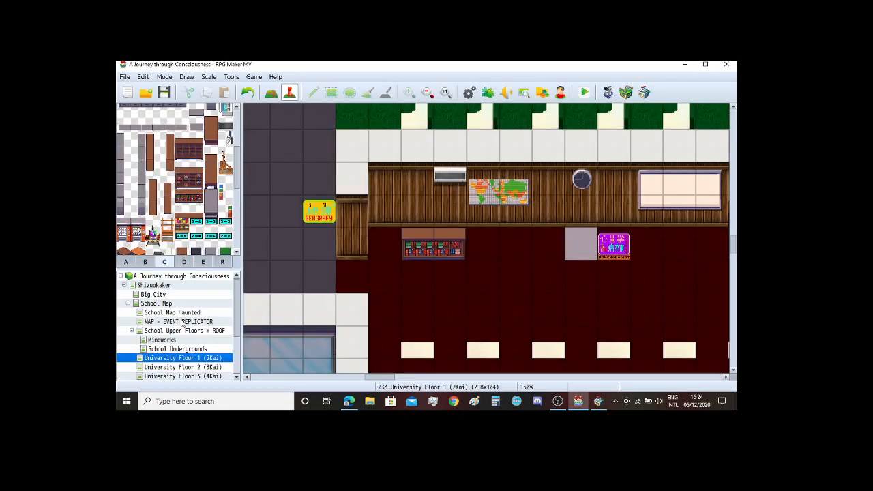
{"action": "right_click", "coordinate": [190, 367]}
{"action": "key", "text": "Escape"}
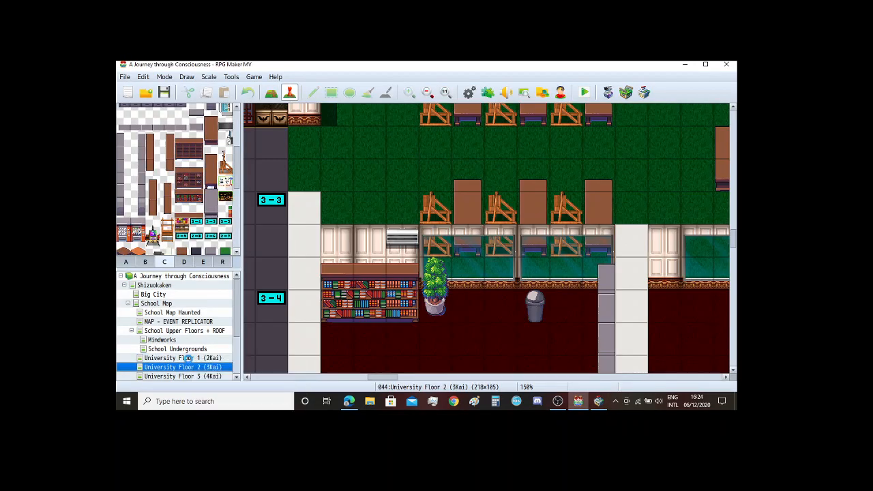
{"action": "left_click", "coordinate": [184, 357]}
{"action": "left_click_drag", "start_coordinate": [393, 378], "coordinate": [380, 379]}
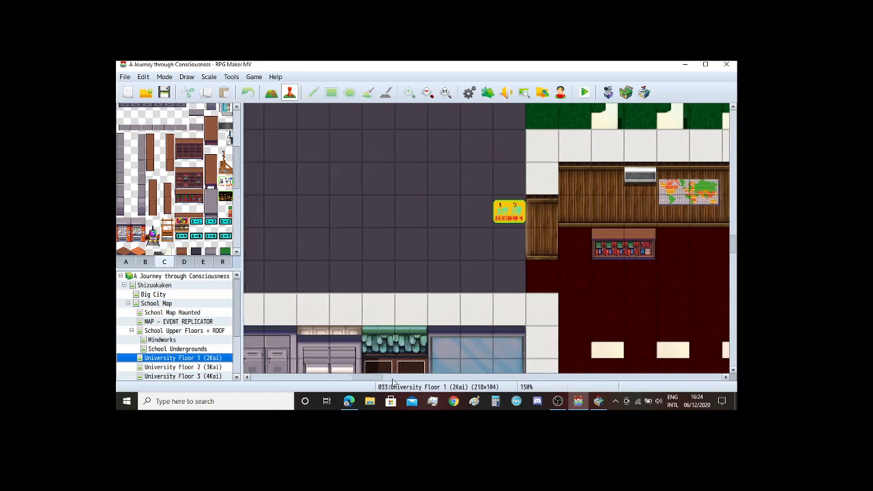
Step: In map mode, place the 2-3 room sign in the corridor beside the green-floored classroom's wooden door
{"action": "scroll", "coordinate": [420, 318], "scroll_direction": "down", "scroll_amount": 5, "text": "ctrl"}
{"action": "scroll", "coordinate": [505, 302], "scroll_direction": "down", "scroll_amount": 1, "text": "ctrl"}
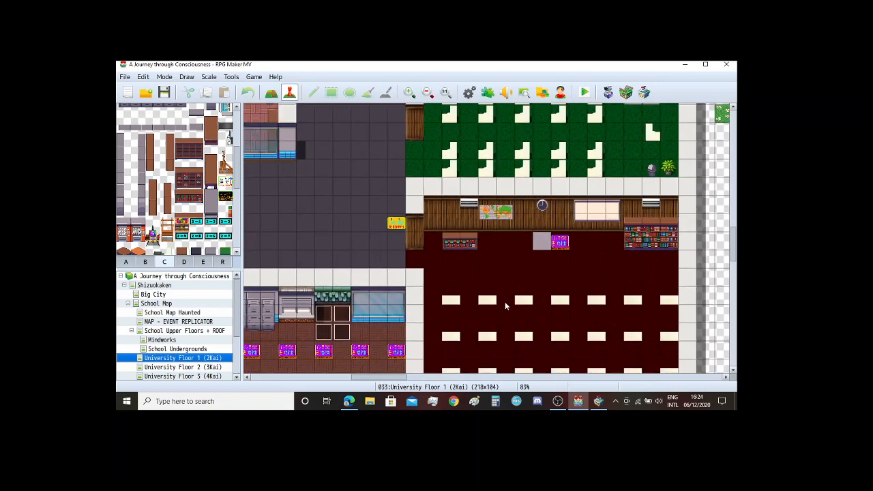
{"action": "scroll", "coordinate": [505, 302], "scroll_direction": "up", "scroll_amount": 3}
{"action": "scroll", "coordinate": [505, 306], "scroll_direction": "down", "scroll_amount": 5}
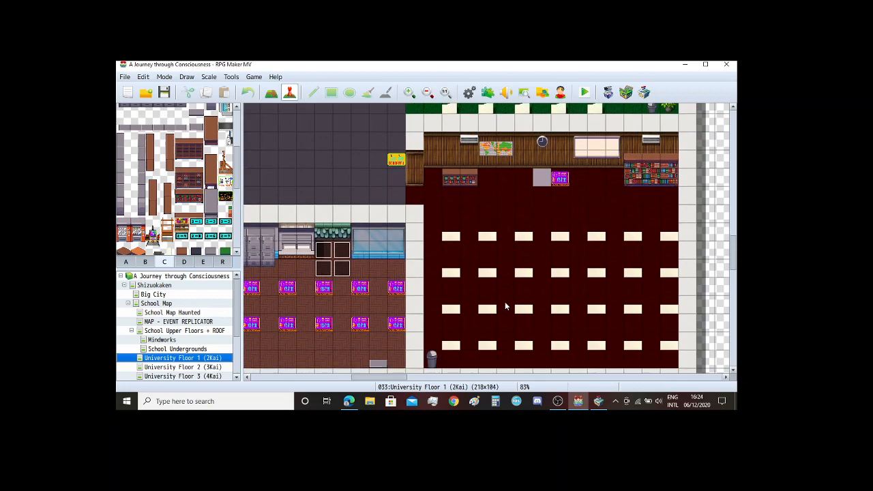
{"action": "scroll", "coordinate": [505, 307], "scroll_direction": "up", "scroll_amount": 10}
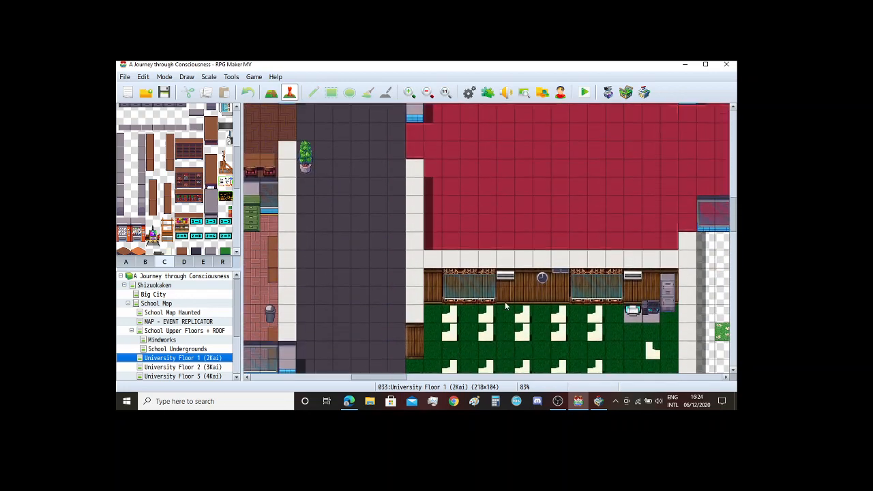
{"action": "scroll", "coordinate": [505, 306], "scroll_direction": "up", "scroll_amount": 10}
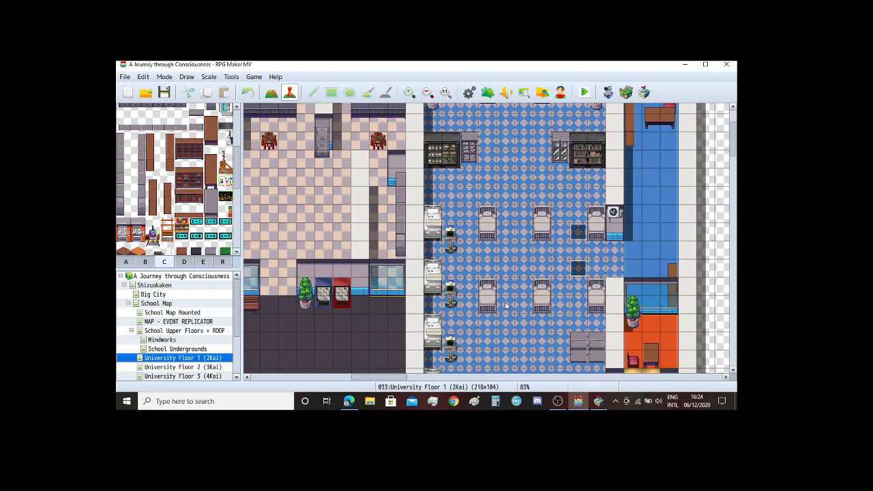
{"action": "scroll", "coordinate": [505, 305], "scroll_direction": "down", "scroll_amount": 10}
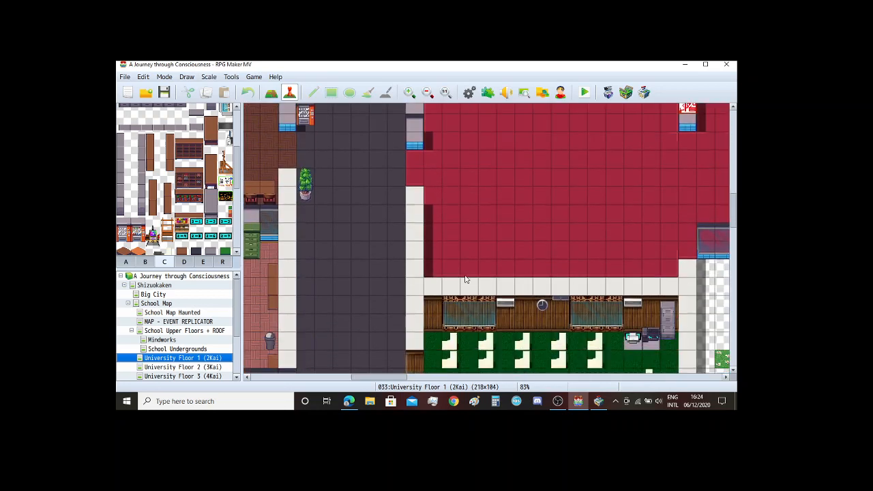
{"action": "scroll", "coordinate": [465, 279], "scroll_direction": "down", "scroll_amount": 3}
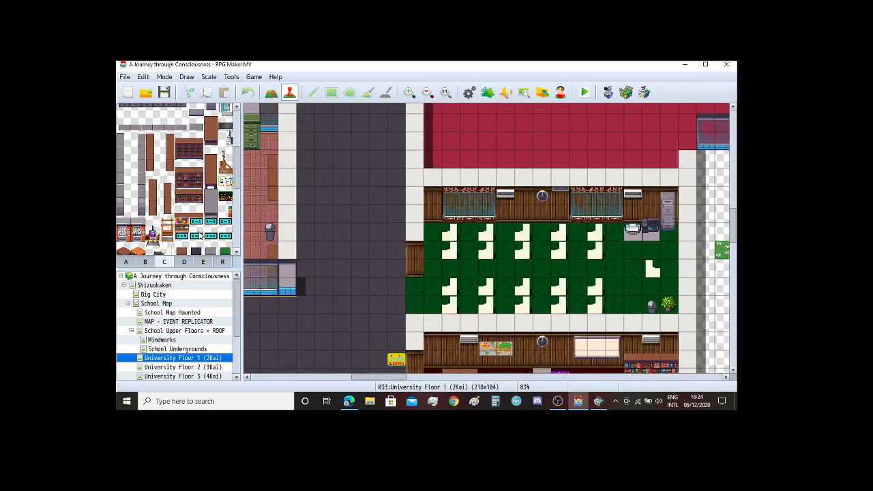
{"action": "left_click", "coordinate": [271, 92]}
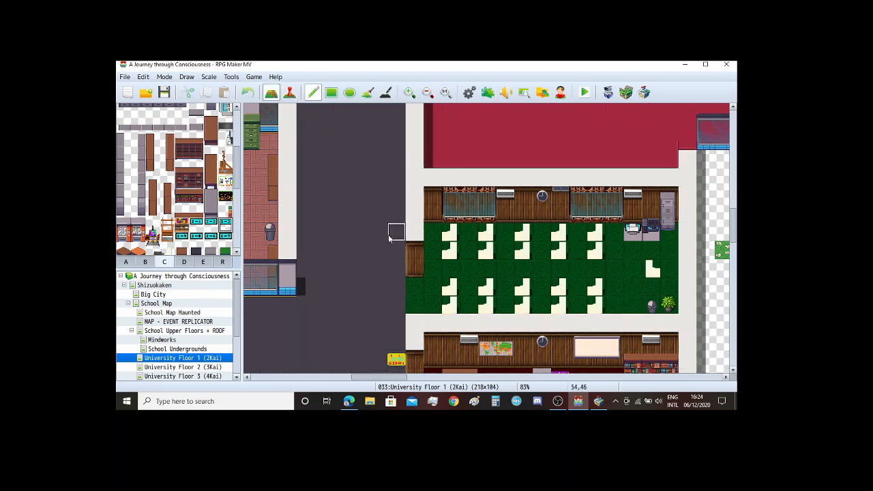
{"action": "left_click", "coordinate": [395, 247]}
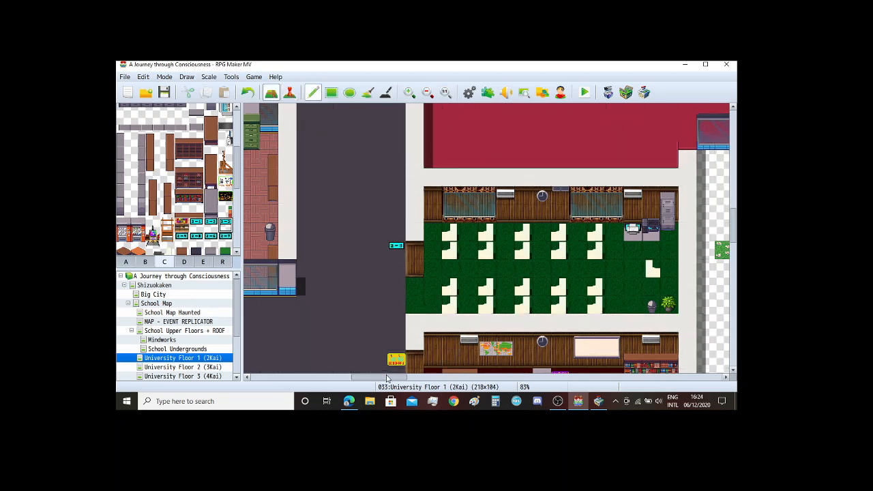
Step: Place the 2-4 room sign in the corridor at the upper-left outer corner of the classroom with the grey lockers
{"action": "scroll", "coordinate": [390, 318], "scroll_direction": "left", "scroll_amount": 4, "text": "shift"}
{"action": "scroll", "coordinate": [402, 300], "scroll_direction": "down", "scroll_amount": 4}
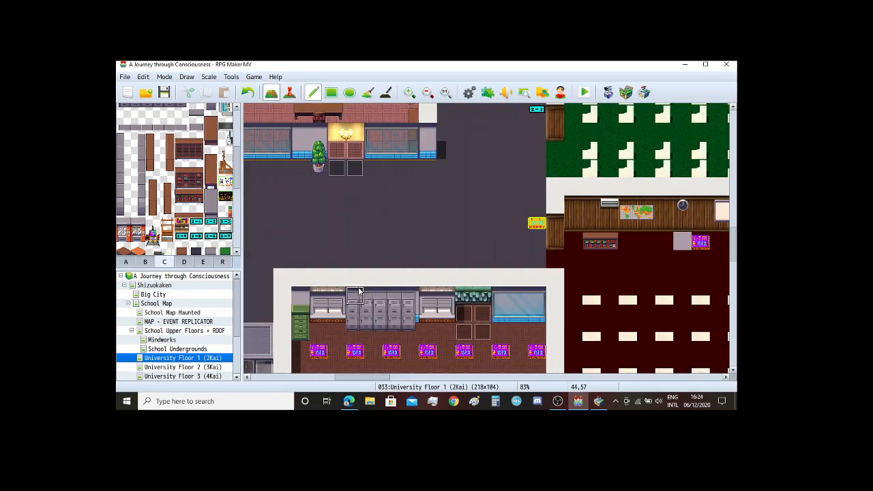
{"action": "scroll", "coordinate": [392, 355], "scroll_direction": "down", "scroll_amount": 2}
{"action": "mouse_move", "coordinate": [369, 378]}
{"action": "left_mouse_down"}
{"action": "mouse_move", "coordinate": [349, 380]}
{"action": "mouse_move", "coordinate": [369, 380]}
{"action": "left_mouse_up"}
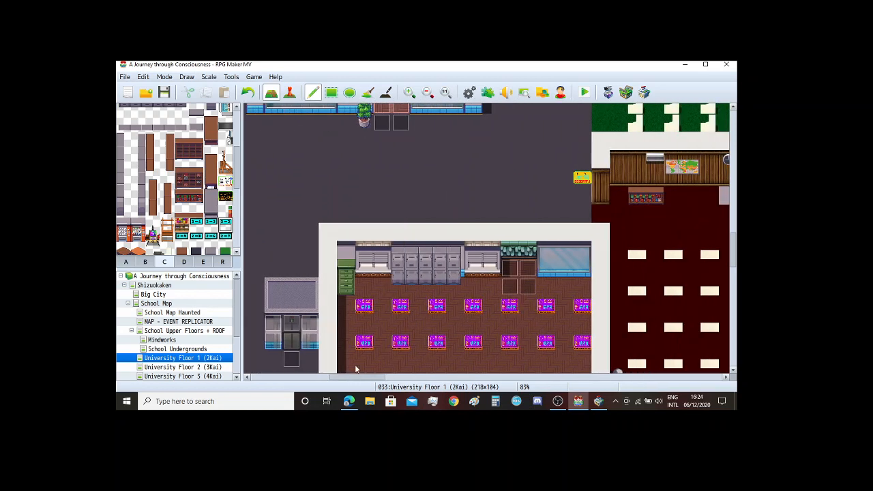
{"action": "scroll", "coordinate": [433, 200], "scroll_direction": "up", "scroll_amount": 2}
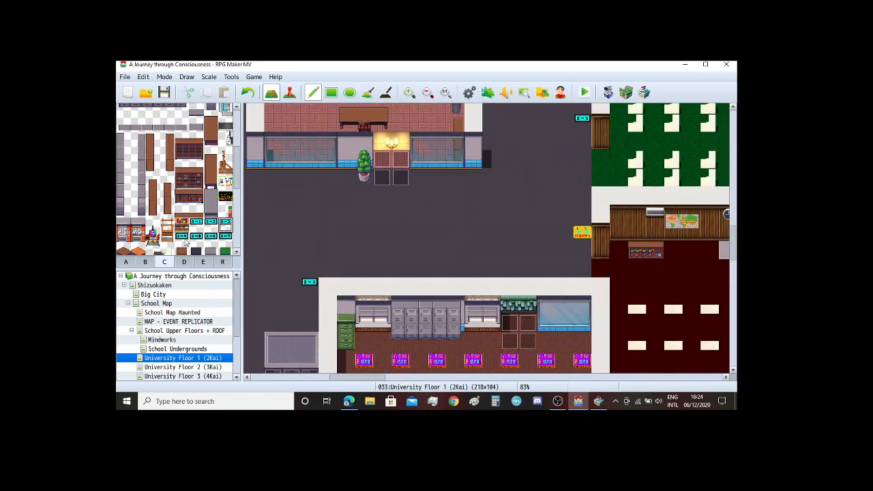
{"action": "left_click", "coordinate": [181, 239]}
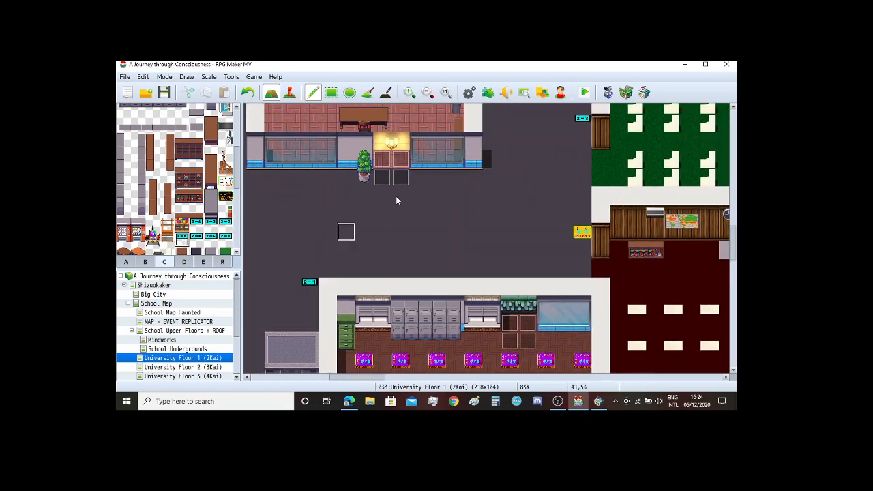
Step: Place the 2-6 room sign beside the upper-left outer wall of the room with the pink wooden floor
{"action": "scroll", "coordinate": [403, 201], "scroll_direction": "up", "scroll_amount": 8}
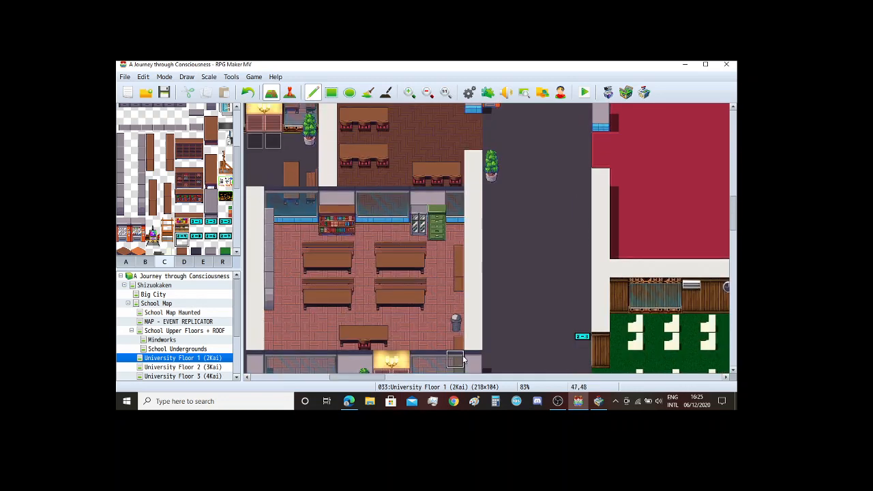
{"action": "scroll", "coordinate": [368, 341], "scroll_direction": "down", "scroll_amount": 2}
{"action": "left_click_drag", "start_coordinate": [361, 379], "coordinate": [345, 379]}
{"action": "scroll", "coordinate": [378, 314], "scroll_direction": "up", "scroll_amount": 4}
{"action": "scroll", "coordinate": [377, 314], "scroll_direction": "up", "scroll_amount": 4}
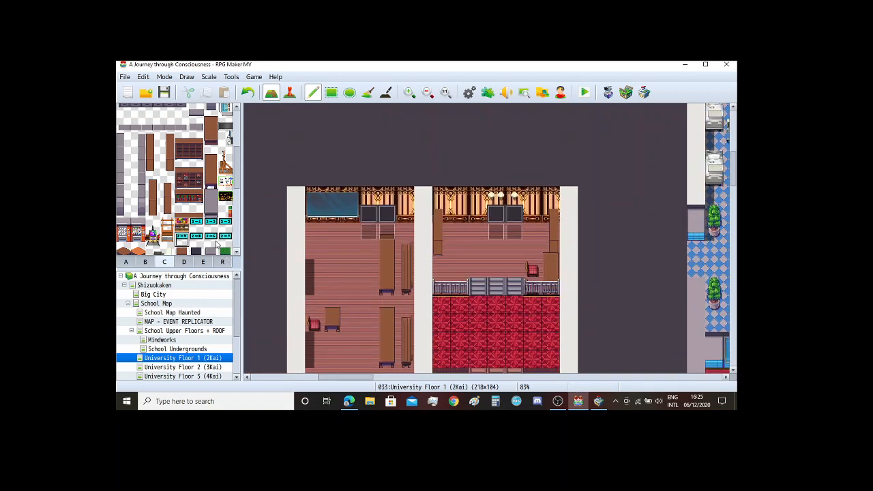
{"action": "left_click", "coordinate": [198, 241]}
{"action": "scroll", "coordinate": [341, 266], "scroll_direction": "down", "scroll_amount": 3}
{"action": "scroll", "coordinate": [341, 266], "scroll_direction": "down", "scroll_amount": 6}
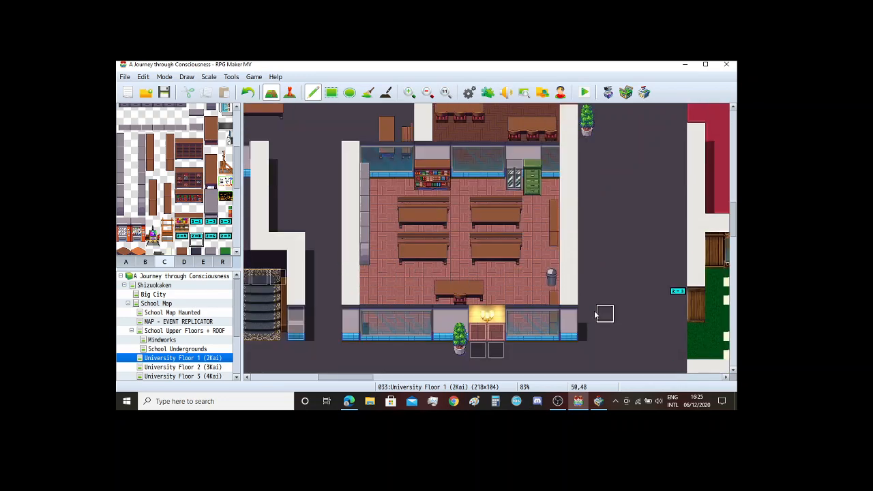
{"action": "scroll", "coordinate": [355, 232], "scroll_direction": "up", "scroll_amount": 2}
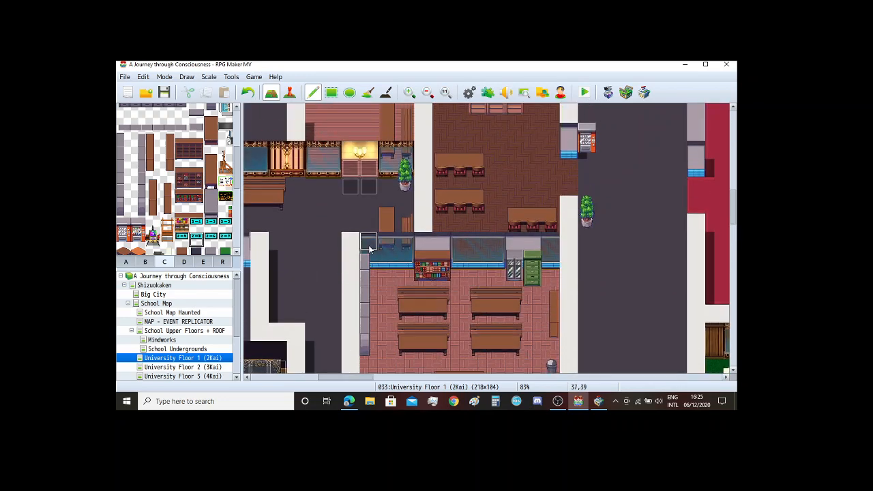
{"action": "scroll", "coordinate": [369, 245], "scroll_direction": "up", "scroll_amount": 4}
{"action": "scroll", "coordinate": [369, 249], "scroll_direction": "up", "scroll_amount": 5}
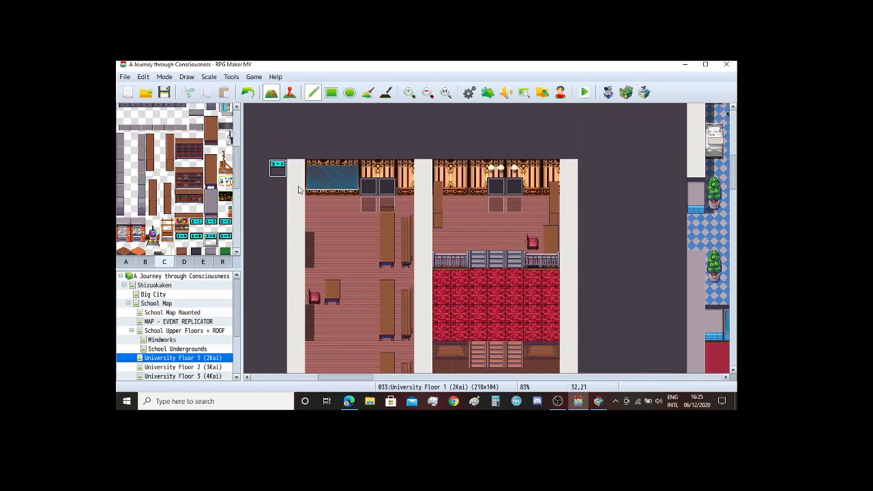
Step: Place the 2-7 room sign in the corridor beside the doorway of the orange-floored classroom with grey lockers
{"action": "scroll", "coordinate": [480, 368], "scroll_direction": "down", "scroll_amount": 2}
{"action": "scroll", "coordinate": [358, 379], "scroll_direction": "left", "scroll_amount": 5}
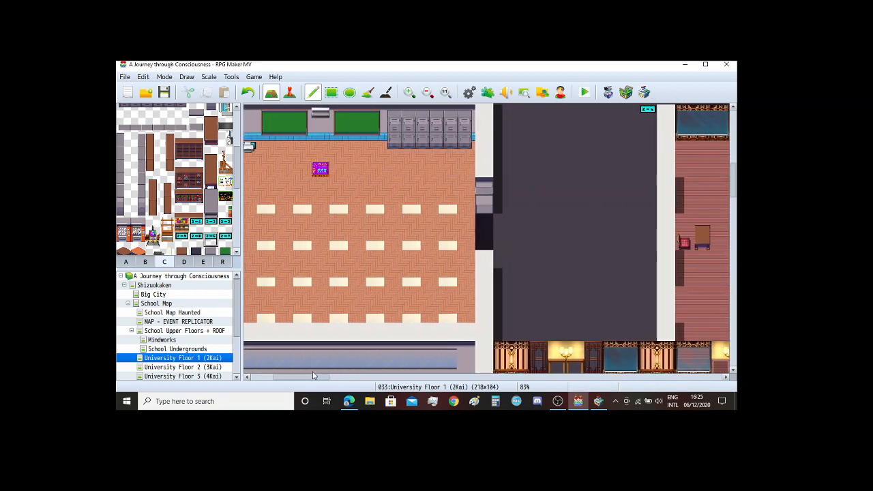
{"action": "scroll", "coordinate": [413, 245], "scroll_direction": "up", "scroll_amount": 8}
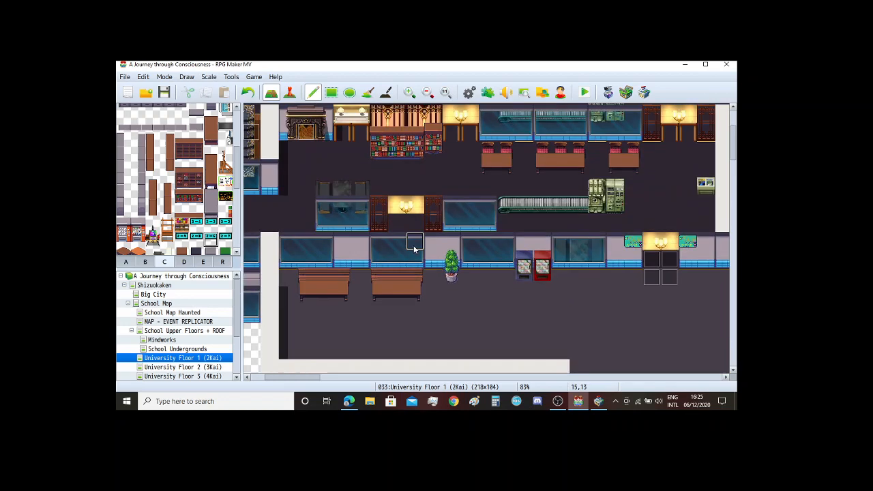
{"action": "scroll", "coordinate": [414, 245], "scroll_direction": "down", "scroll_amount": 3}
{"action": "scroll", "coordinate": [453, 241], "scroll_direction": "down", "scroll_amount": 10}
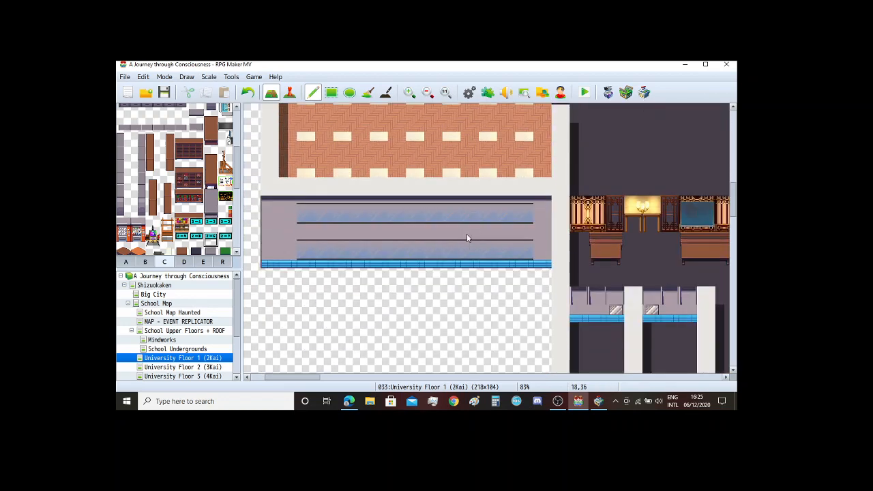
{"action": "scroll", "coordinate": [468, 238], "scroll_direction": "down", "scroll_amount": 2}
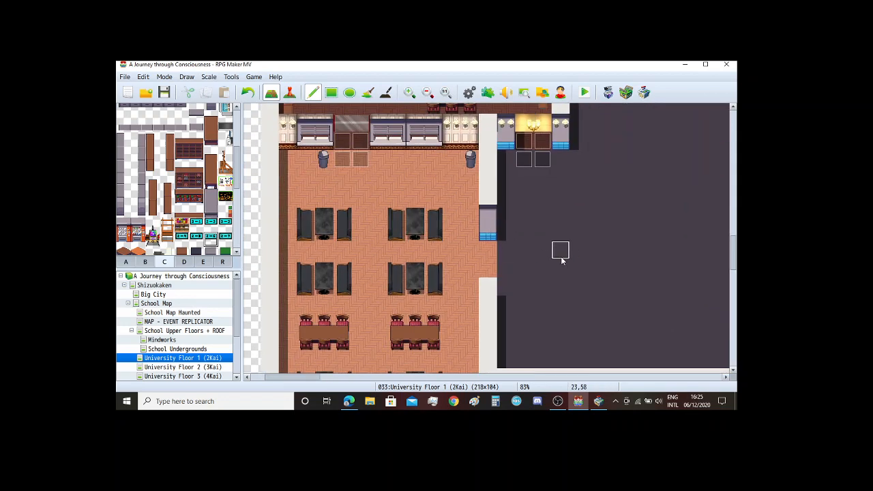
{"action": "scroll", "coordinate": [561, 256], "scroll_direction": "up", "scroll_amount": 4}
{"action": "scroll", "coordinate": [560, 256], "scroll_direction": "up", "scroll_amount": 5}
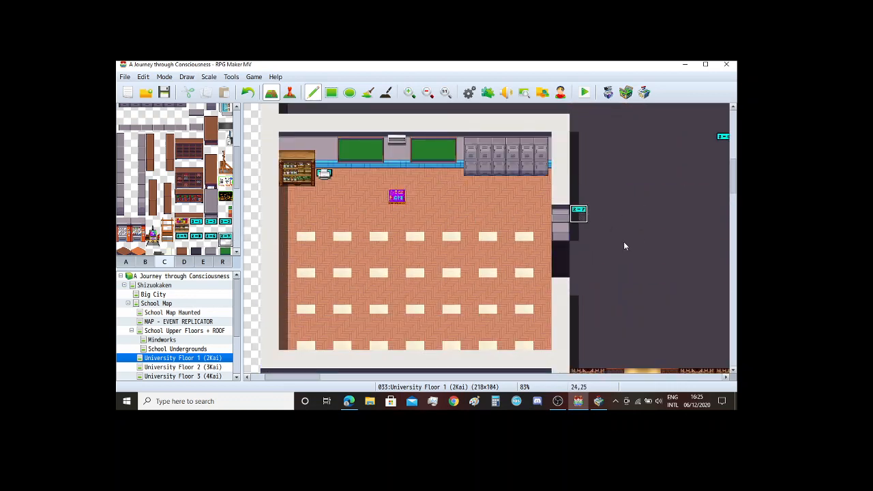
Step: Look over the corridor beside the red-floored hall and pick a plain white tile from tileset D with the flood fill tool
{"action": "scroll", "coordinate": [503, 349], "scroll_direction": "down", "scroll_amount": 1}
{"action": "left_click_drag", "start_coordinate": [307, 379], "coordinate": [391, 397]}
{"action": "scroll", "coordinate": [405, 305], "scroll_direction": "down", "scroll_amount": 6}
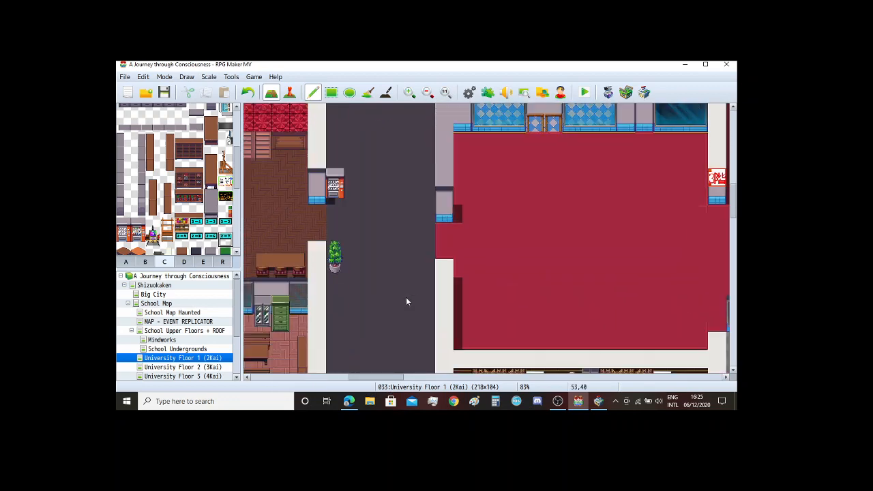
{"action": "scroll", "coordinate": [407, 301], "scroll_direction": "down", "scroll_amount": 3}
{"action": "scroll", "coordinate": [407, 303], "scroll_direction": "up", "scroll_amount": 5}
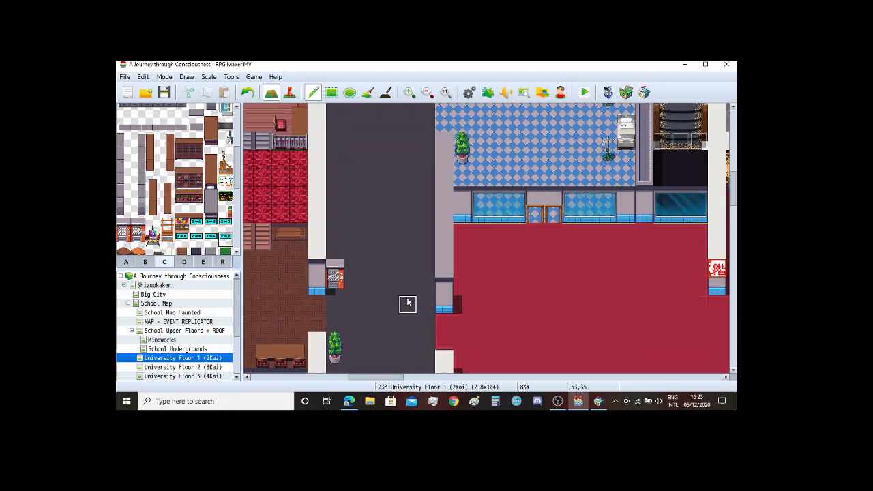
{"action": "scroll", "coordinate": [407, 302], "scroll_direction": "up", "scroll_amount": 1}
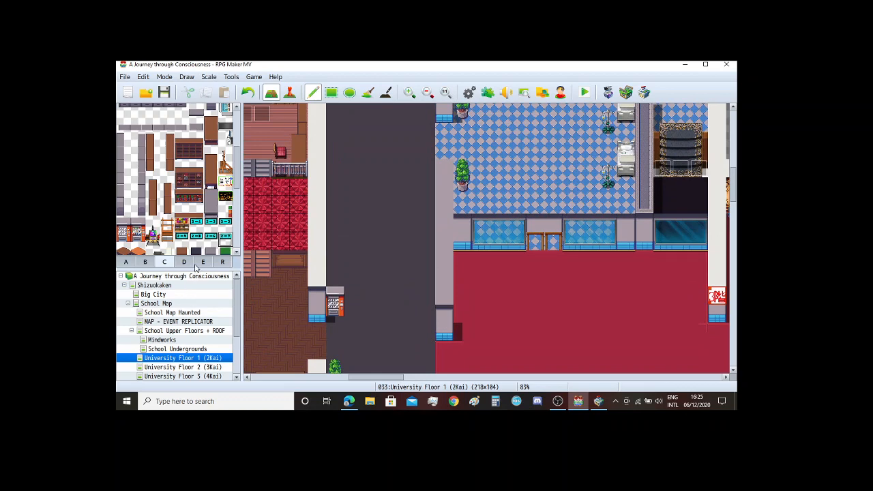
{"action": "left_click", "coordinate": [183, 262]}
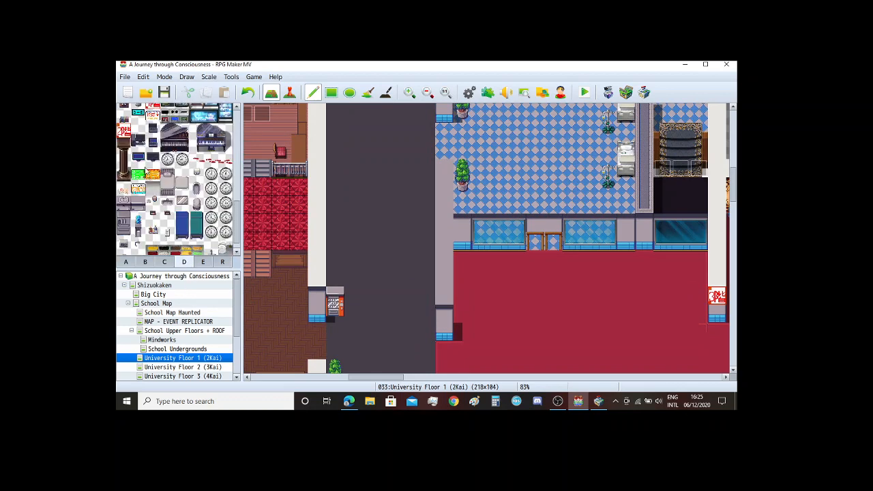
{"action": "scroll", "coordinate": [145, 169], "scroll_direction": "up", "scroll_amount": 5}
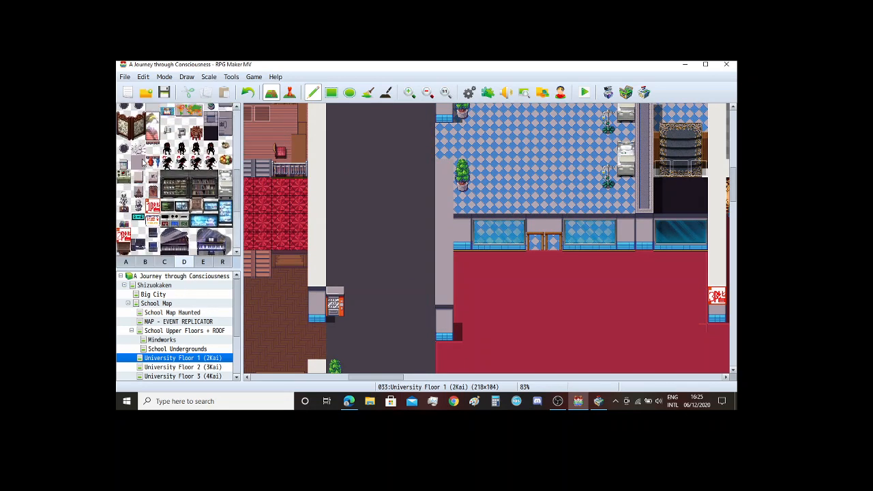
{"action": "scroll", "coordinate": [143, 163], "scroll_direction": "up", "scroll_amount": 1}
{"action": "scroll", "coordinate": [149, 230], "scroll_direction": "up", "scroll_amount": 1}
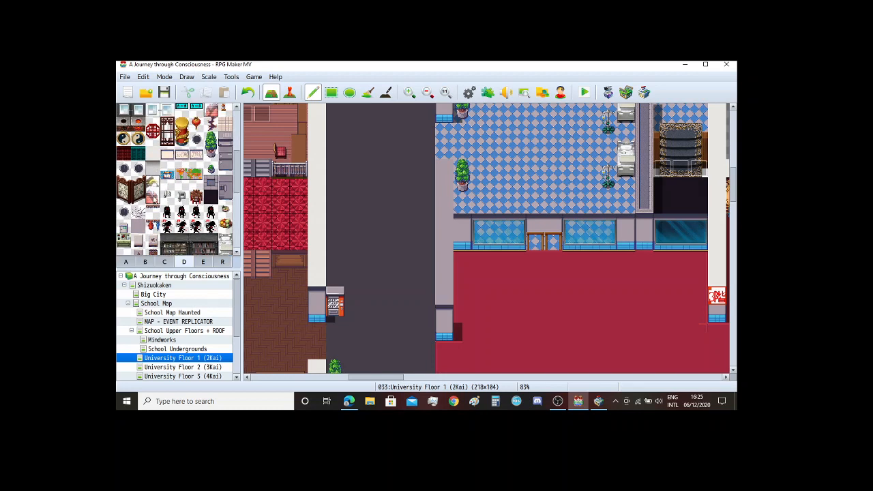
{"action": "left_click", "coordinate": [152, 153]}
{"action": "left_click", "coordinate": [367, 92]}
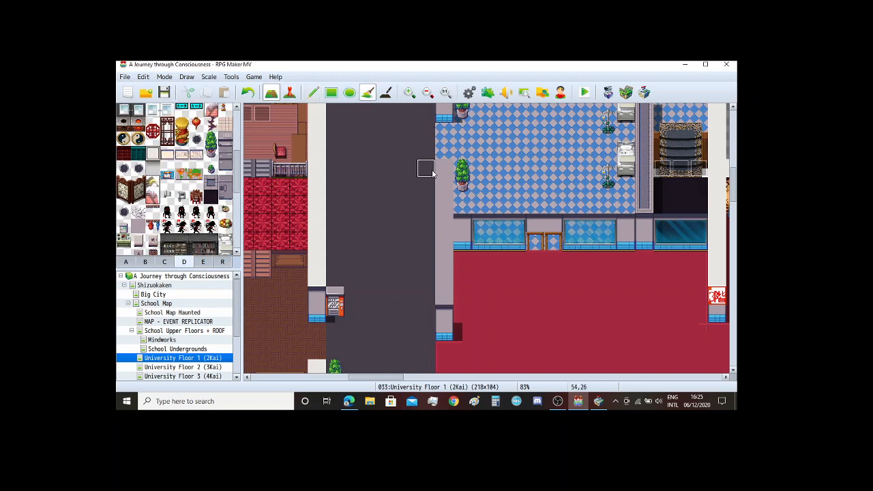
Step: Review the placed room signs, corridors and cafeteria on University Floor 1 (2Kai), switching to event mode
{"action": "scroll", "coordinate": [505, 268], "scroll_direction": "up", "scroll_amount": 4}
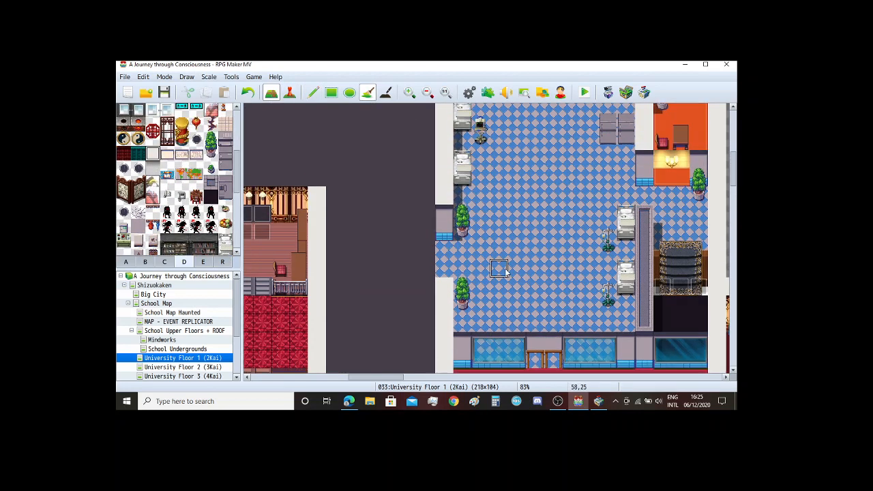
{"action": "scroll", "coordinate": [505, 271], "scroll_direction": "down", "scroll_amount": 10}
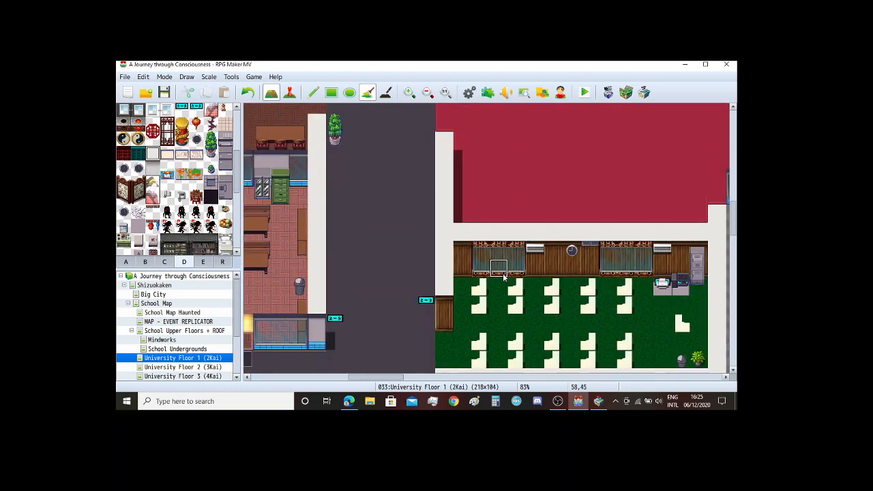
{"action": "scroll", "coordinate": [503, 276], "scroll_direction": "down", "scroll_amount": 2}
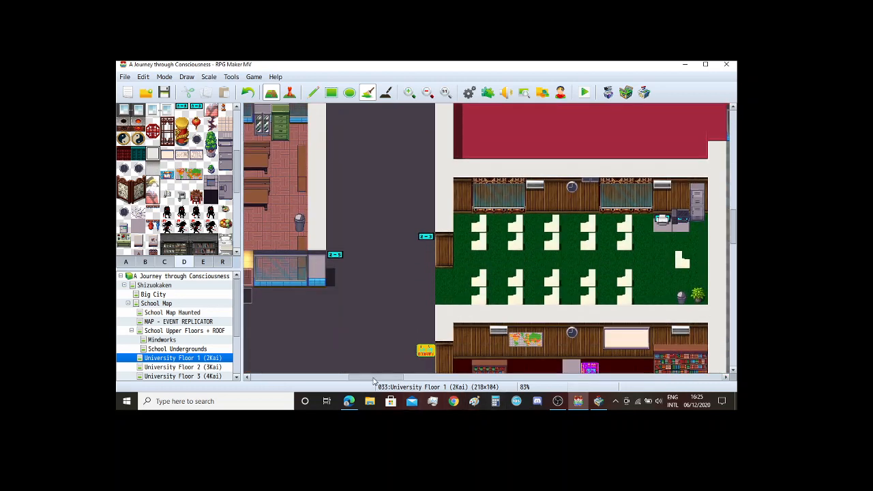
{"action": "left_click_drag", "start_coordinate": [374, 381], "coordinate": [358, 381]}
{"action": "scroll", "coordinate": [378, 296], "scroll_direction": "down", "scroll_amount": 3}
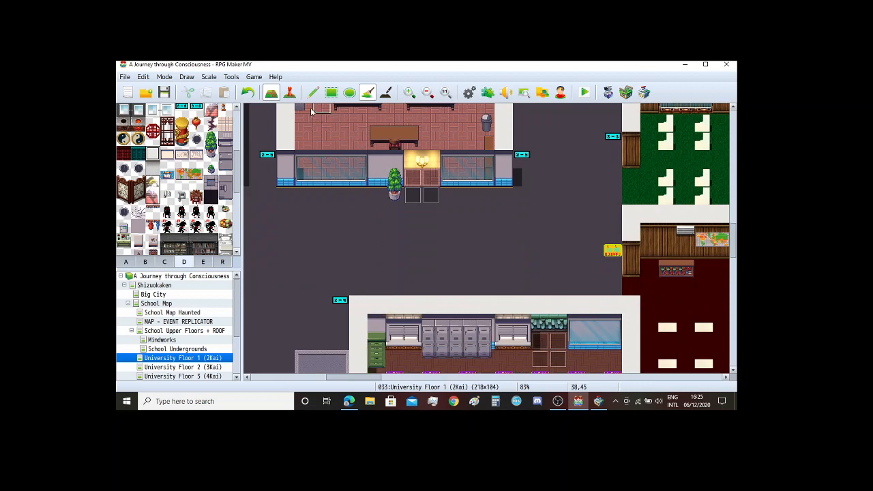
{"action": "left_click", "coordinate": [289, 92]}
{"action": "scroll", "coordinate": [497, 212], "scroll_direction": "down", "scroll_amount": 2}
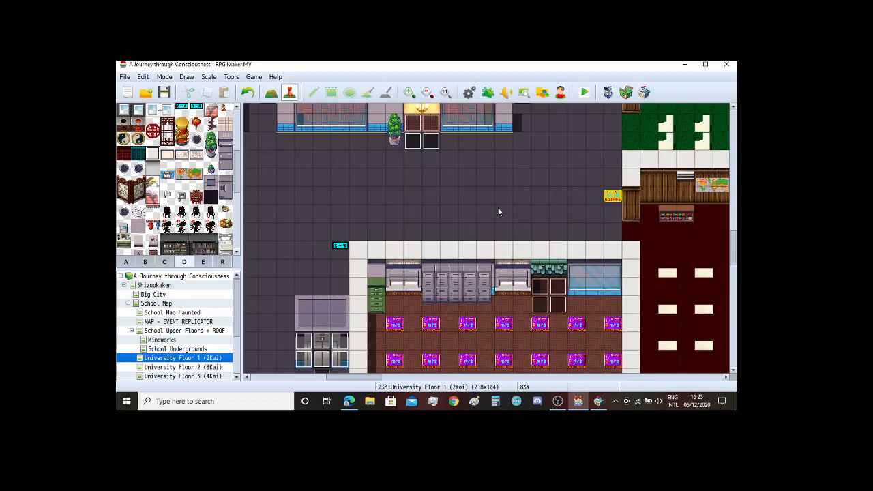
{"action": "scroll", "coordinate": [498, 212], "scroll_direction": "down", "scroll_amount": 2}
{"action": "scroll", "coordinate": [498, 212], "scroll_direction": "up", "scroll_amount": 2}
{"action": "scroll", "coordinate": [497, 212], "scroll_direction": "down", "scroll_amount": 1}
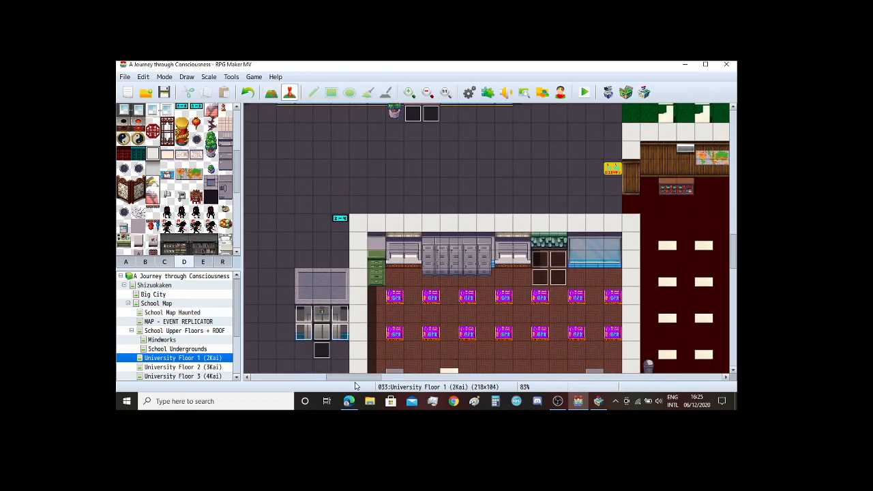
{"action": "left_click_drag", "start_coordinate": [355, 386], "coordinate": [300, 386]}
{"action": "scroll", "coordinate": [366, 328], "scroll_direction": "up", "scroll_amount": 5}
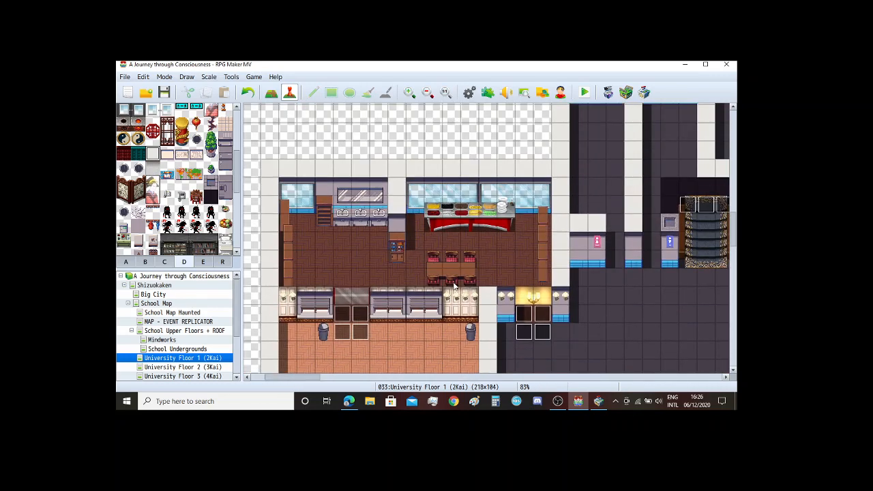
{"action": "scroll", "coordinate": [386, 322], "scroll_direction": "down", "scroll_amount": 2}
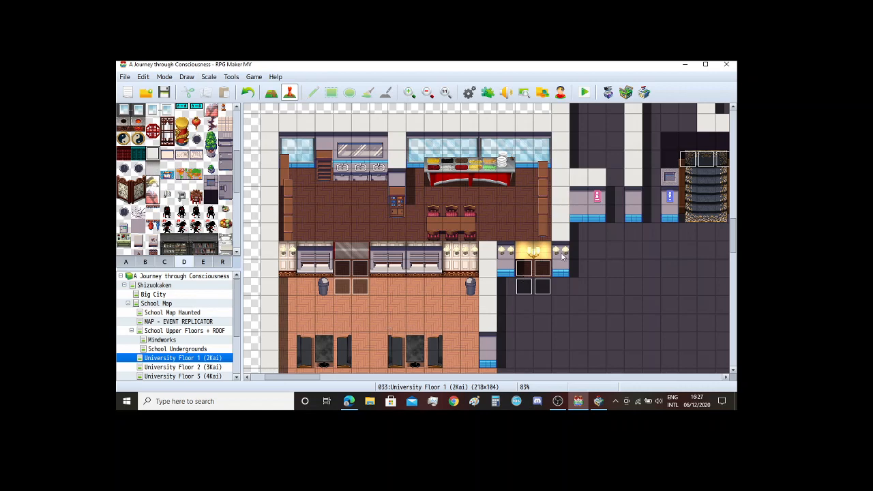
Step: Close RPG Maker MV, the Tileset Builder and the translation browser window
{"action": "left_click", "coordinate": [726, 64]}
{"action": "left_click", "coordinate": [729, 65]}
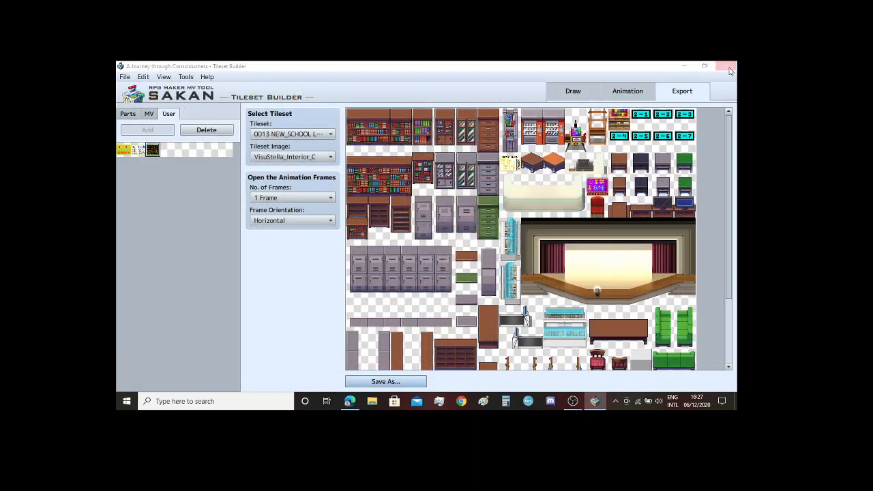
{"action": "left_click", "coordinate": [386, 253]}
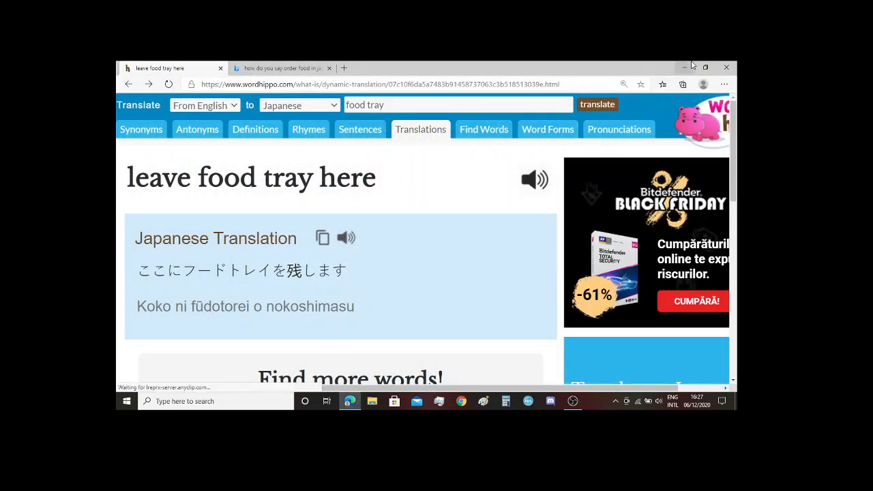
{"action": "left_click", "coordinate": [727, 66]}
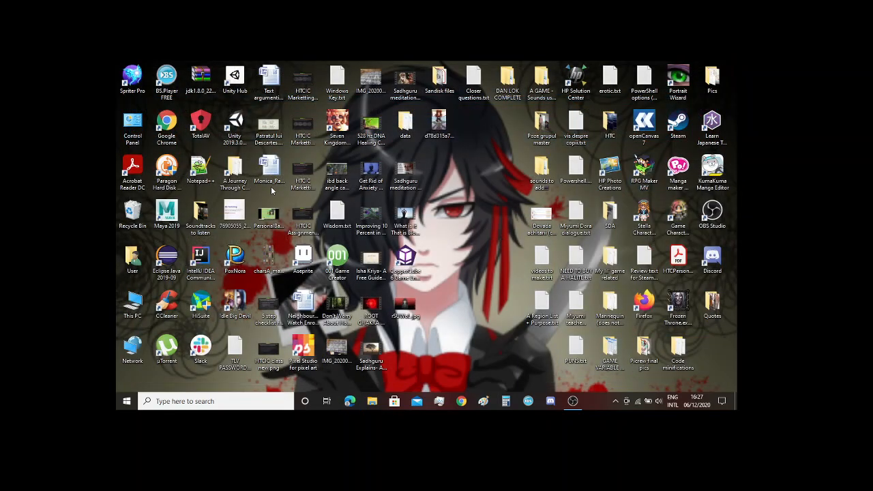
Step: Copy the data folder from AJourneyThroughConsciousnessDemo - MODERN to the desktop, replacing the existing files, and close the folder window
{"action": "double_click", "coordinate": [232, 176]}
{"action": "left_click", "coordinate": [441, 143]}
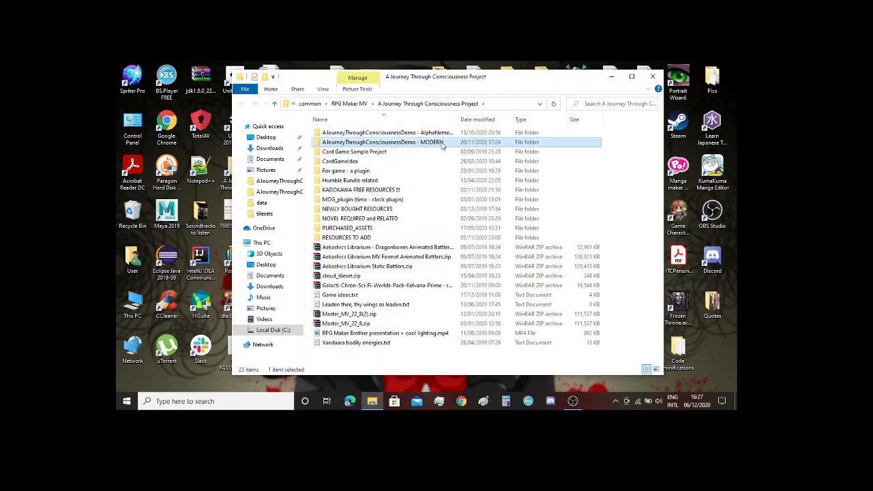
{"action": "double_click", "coordinate": [442, 144]}
{"action": "left_click", "coordinate": [363, 164]}
{"action": "left_click", "coordinate": [716, 340]}
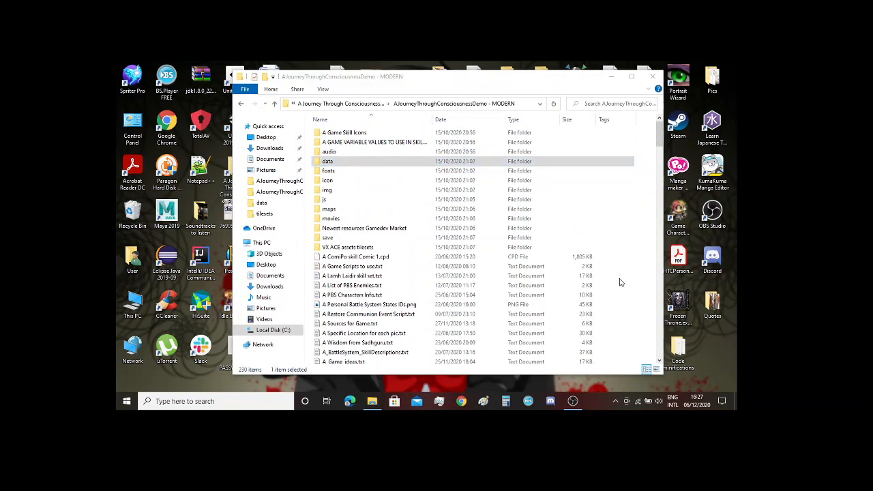
{"action": "key", "text": "ctrl+v"}
{"action": "left_click", "coordinate": [423, 164]}
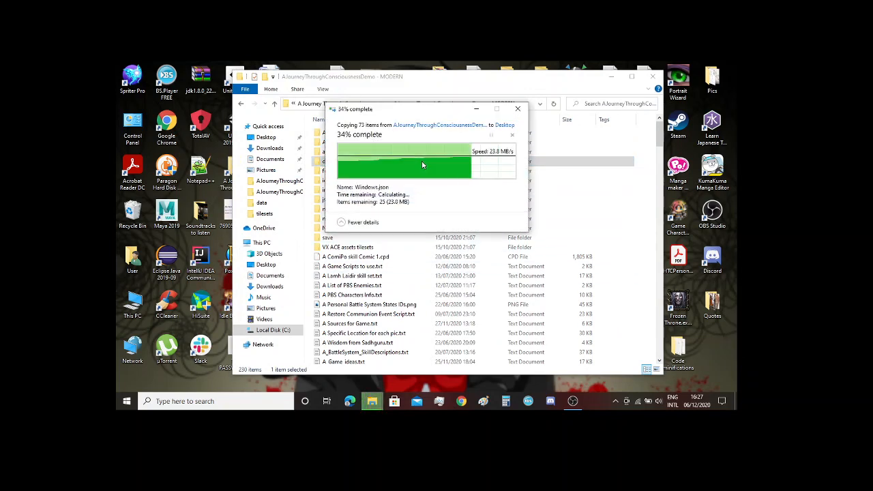
{"action": "left_click", "coordinate": [653, 76]}
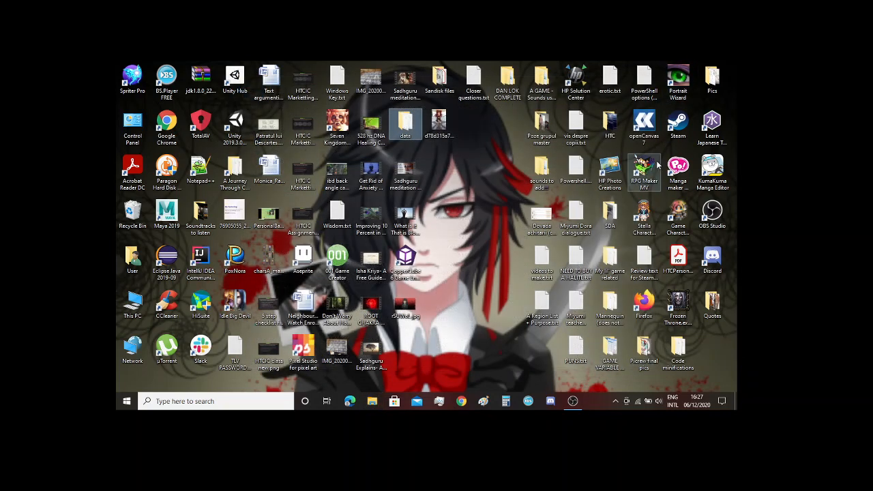
Step: Relaunch RPG Maker MV and look over the southern corridor of University Floor 1 (2Kai)
{"action": "double_click", "coordinate": [647, 172]}
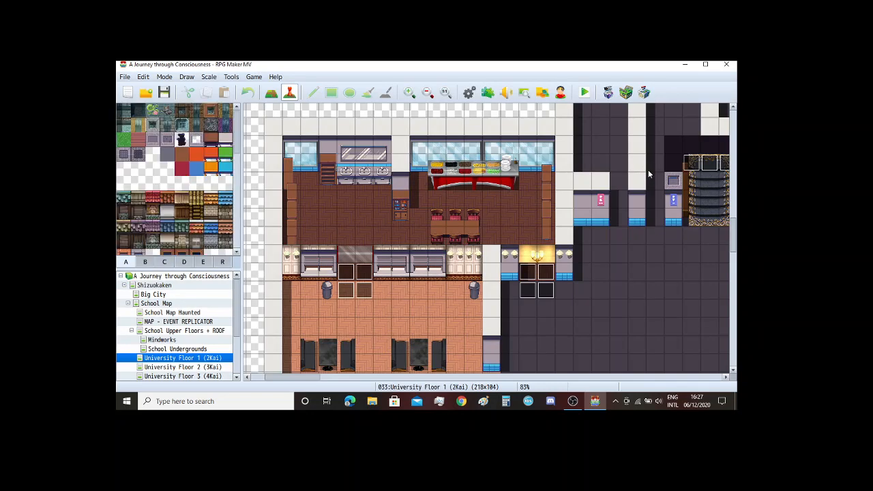
{"action": "scroll", "coordinate": [657, 207], "scroll_direction": "down", "scroll_amount": 10}
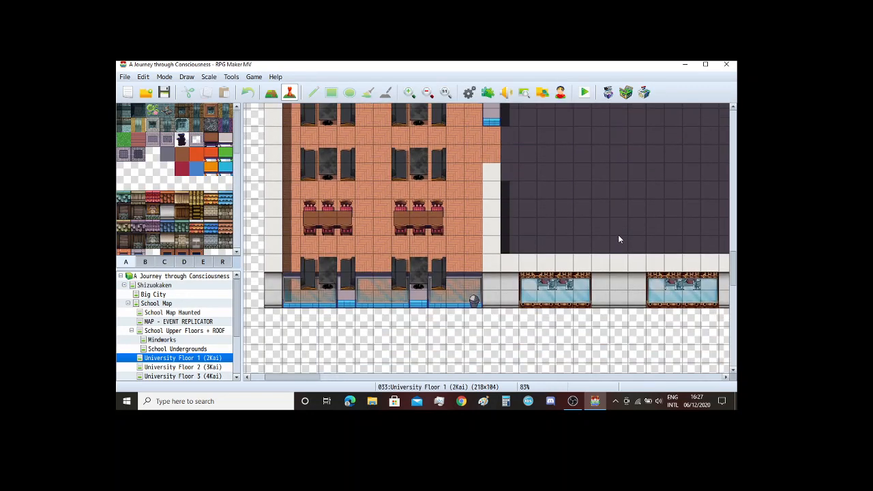
{"action": "left_click_drag", "start_coordinate": [310, 377], "coordinate": [334, 386]}
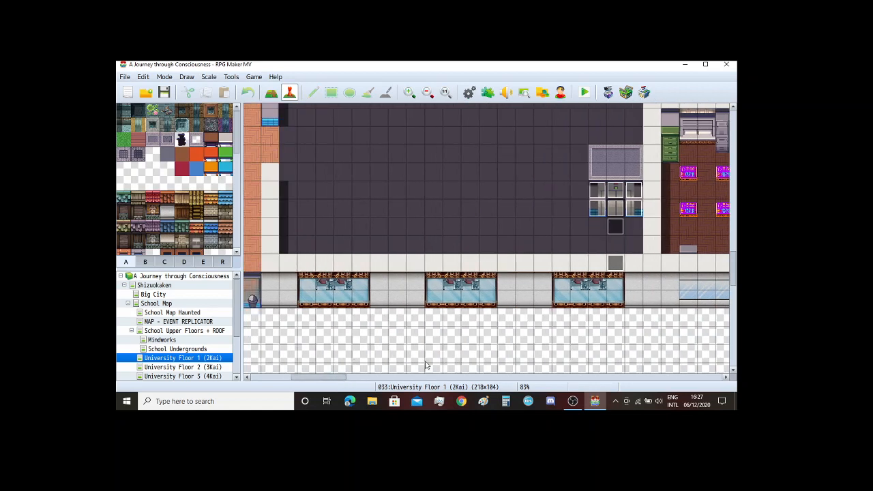
Step: Switch to Microsoft Edge and open its settings and options list
{"action": "left_click", "coordinate": [351, 402]}
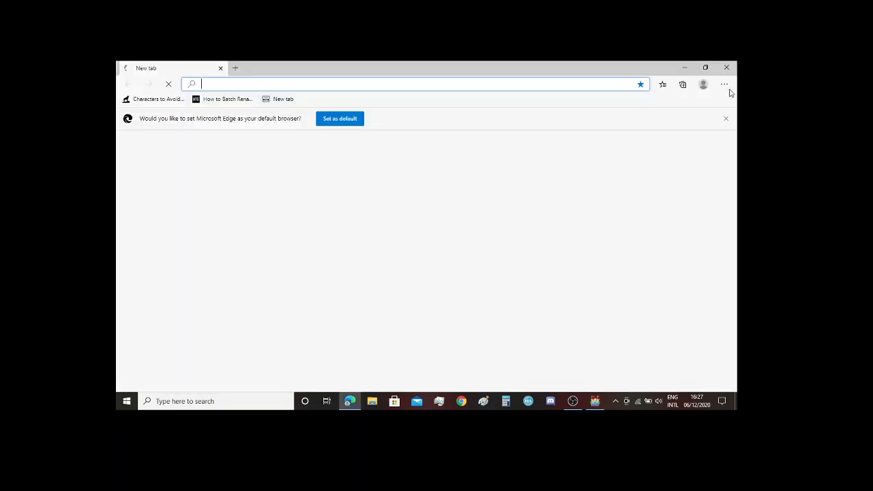
{"action": "left_click", "coordinate": [728, 90]}
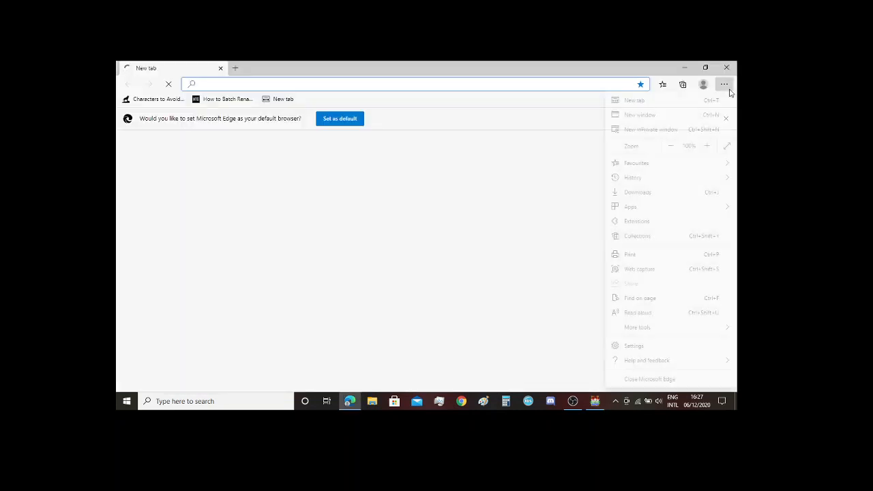
Step: Reopen the two recently closed browser tabs and copy the Japanese translation of "leave food tray here"
{"action": "mouse_move", "coordinate": [637, 179]}
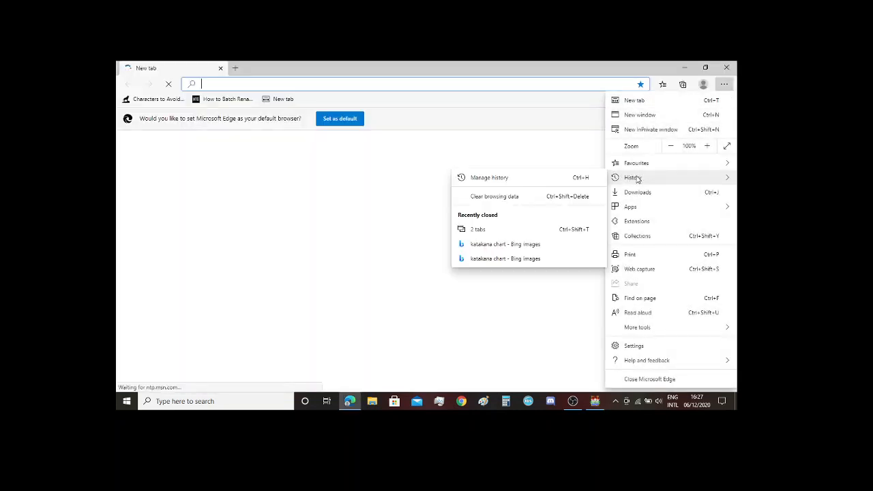
{"action": "left_click", "coordinate": [530, 233]}
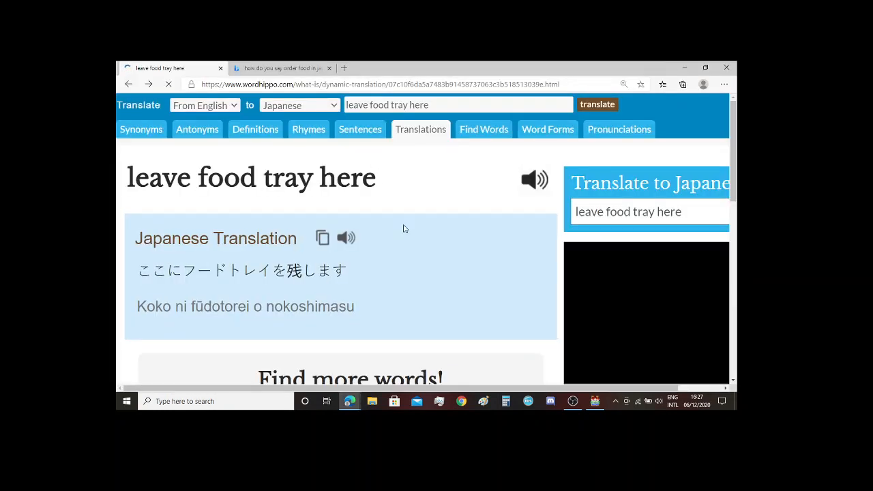
{"action": "left_click_drag", "start_coordinate": [348, 273], "coordinate": [137, 274]}
{"action": "key", "text": "ctrl+c"}
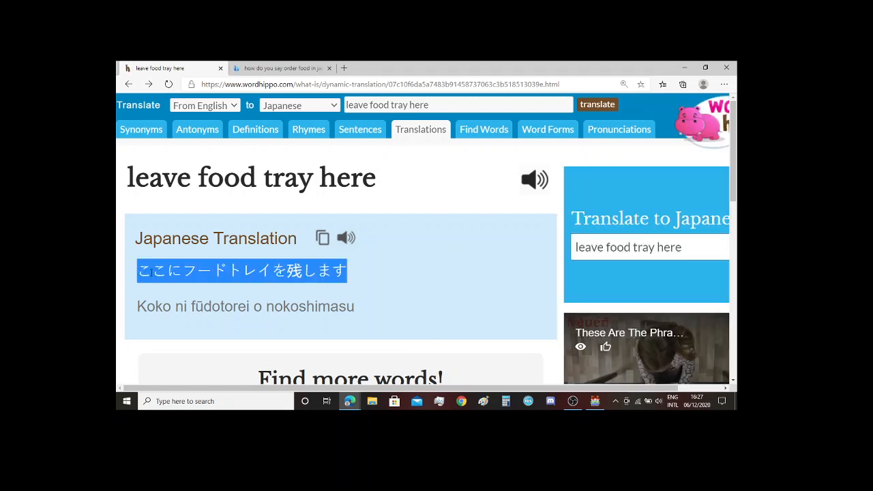
Step: Switch to RPG Maker MV and create an event named "japanese reading" in the empty area beside the cafeteria's left wall on University Floor 1 (2Kai)
{"action": "left_click", "coordinate": [595, 401]}
{"action": "left_click_drag", "start_coordinate": [339, 377], "coordinate": [306, 379]}
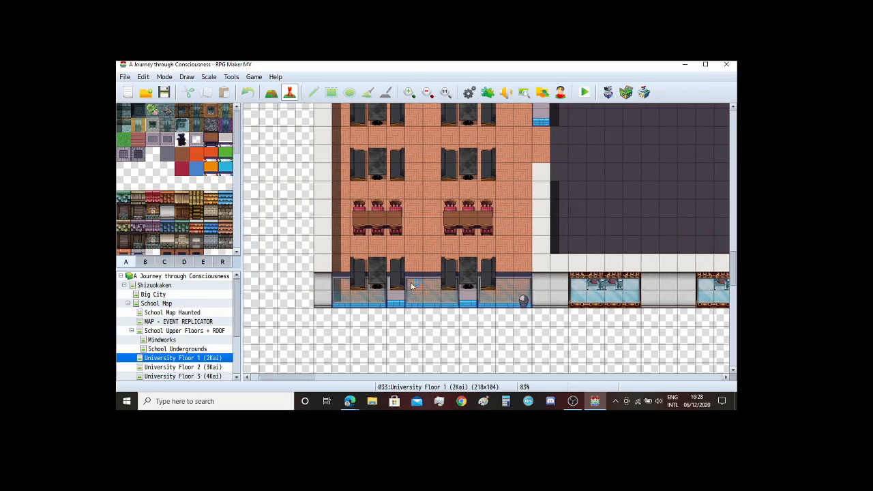
{"action": "scroll", "coordinate": [410, 284], "scroll_direction": "up", "scroll_amount": 3}
{"action": "scroll", "coordinate": [411, 285], "scroll_direction": "up", "scroll_amount": 1}
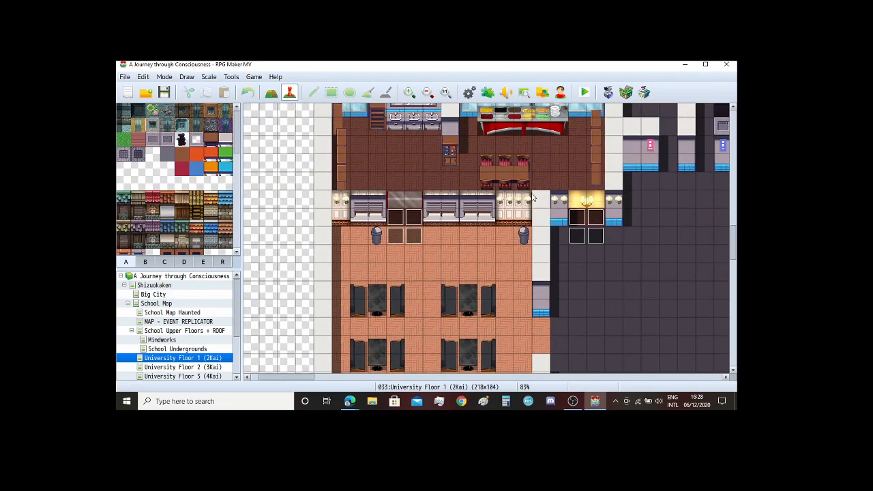
{"action": "double_click", "coordinate": [304, 219]}
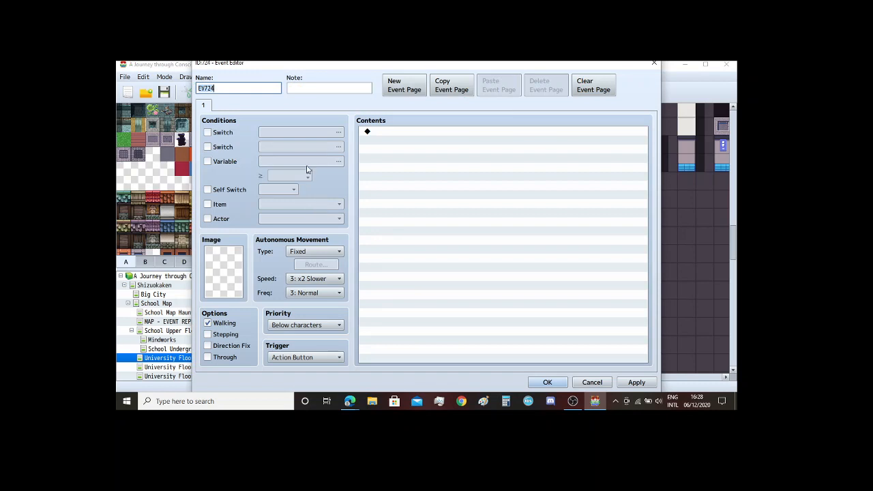
{"action": "type", "text": "japanese reading"}
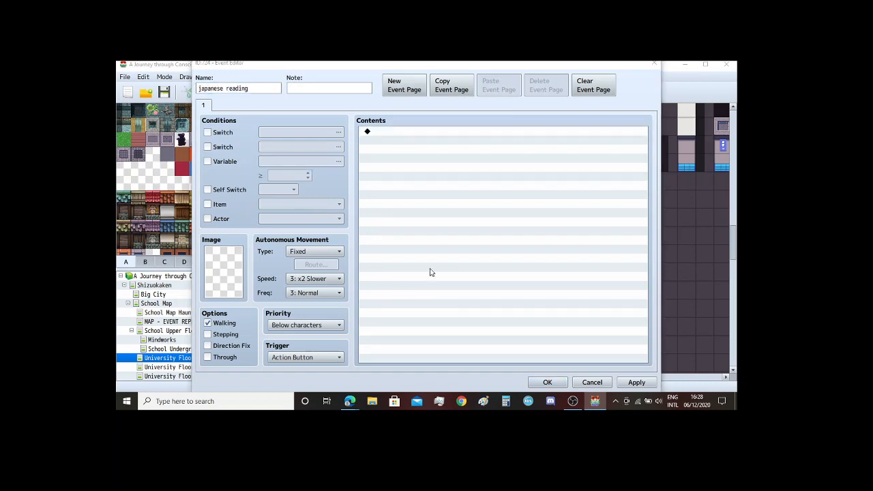
Step: Add a comment command to the event containing the copied text ここにフードトレイを残します
{"action": "double_click", "coordinate": [430, 271]}
{"action": "left_click", "coordinate": [445, 357]}
{"action": "key", "text": "ctrl+v"}
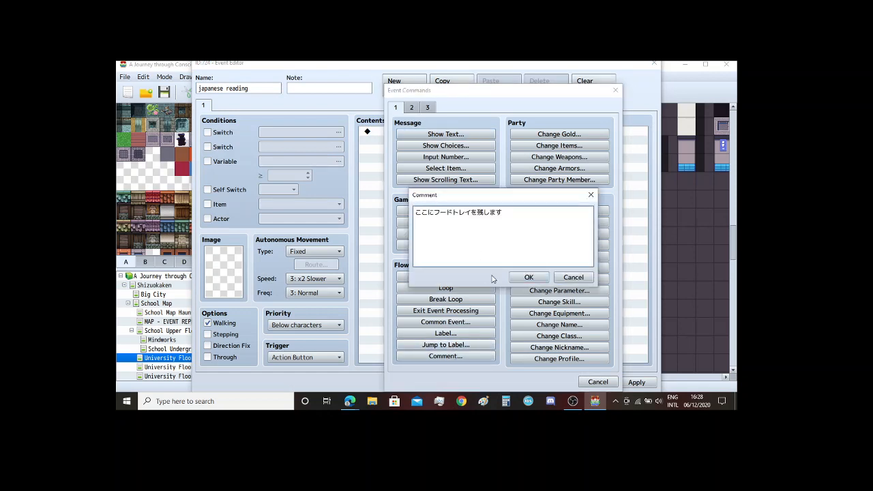
Step: Switch to Microsoft Edge, close the empty new-tab window and copy 食品トレー from the "food tray" translation page
{"action": "left_click", "coordinate": [350, 403]}
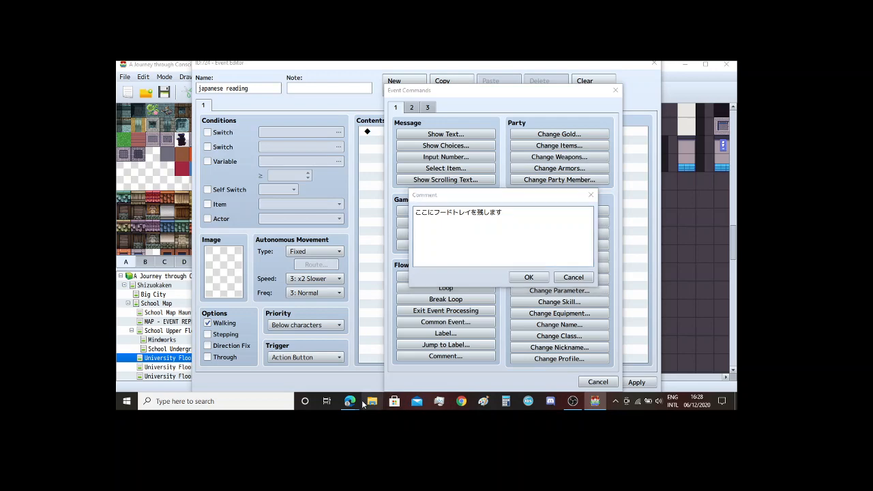
{"action": "left_click", "coordinate": [370, 404]}
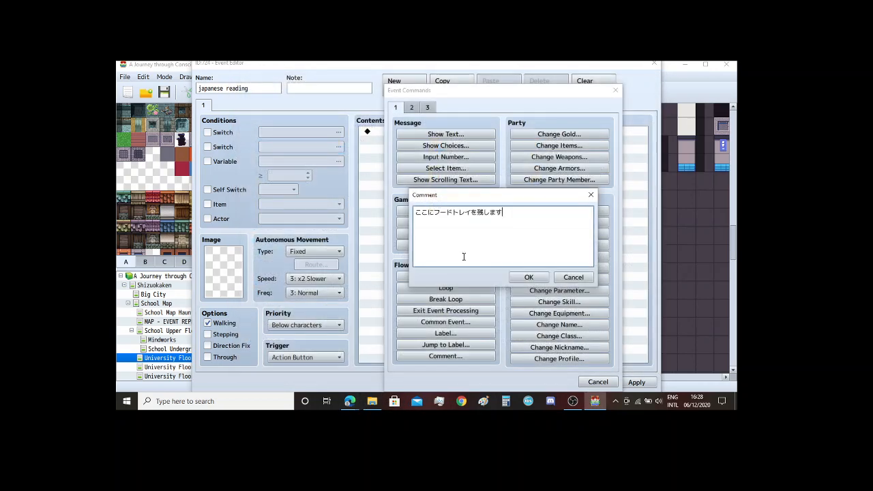
{"action": "mouse_move", "coordinate": [350, 402]}
{"action": "left_click", "coordinate": [382, 358]}
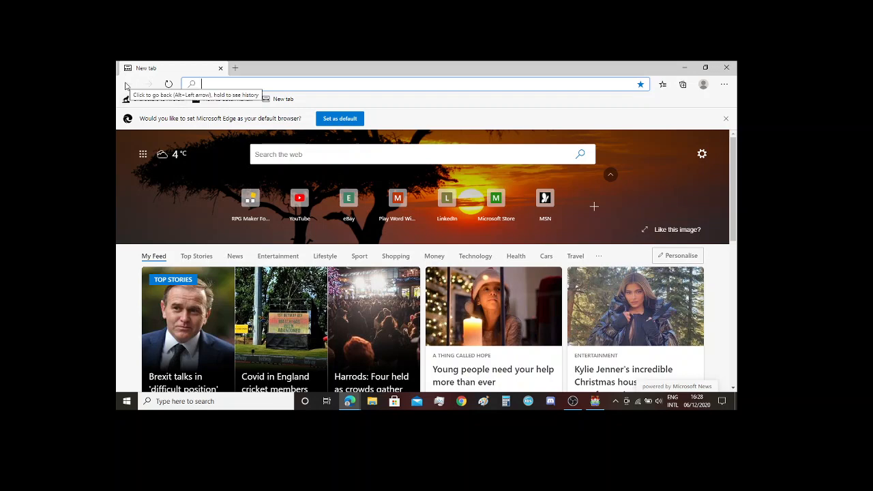
{"action": "left_click", "coordinate": [726, 68]}
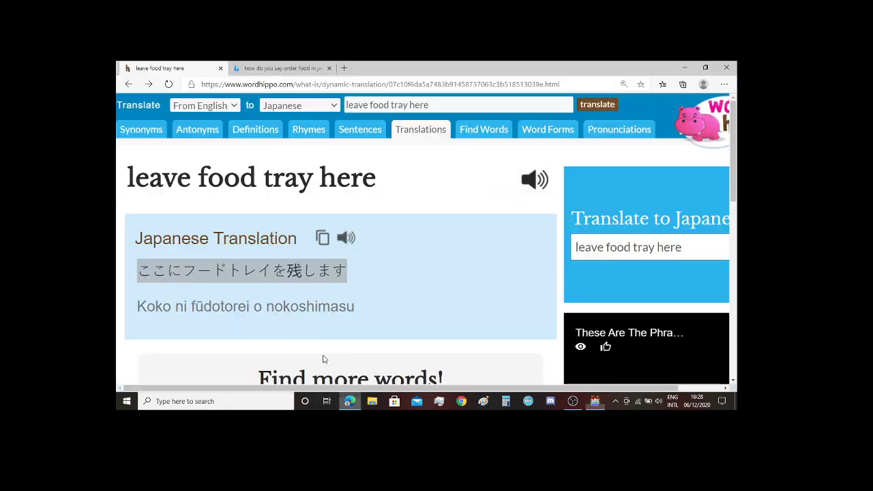
{"action": "left_click", "coordinate": [324, 359]}
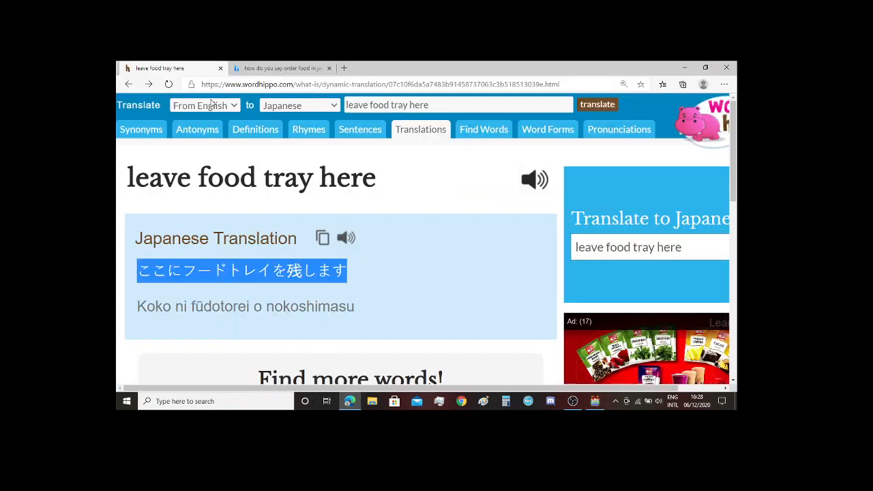
{"action": "left_click", "coordinate": [128, 84]}
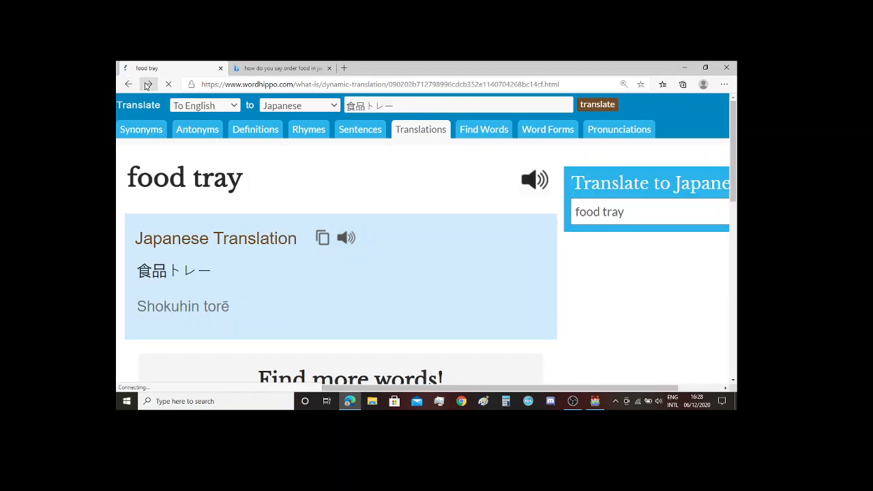
{"action": "left_click_drag", "start_coordinate": [213, 272], "coordinate": [137, 270]}
{"action": "key", "text": "ctrl+c"}
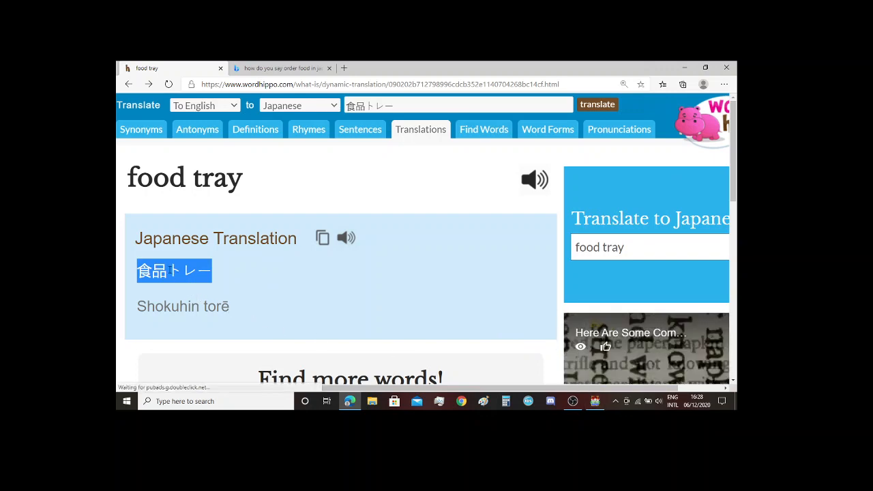
{"action": "left_click", "coordinate": [258, 286]}
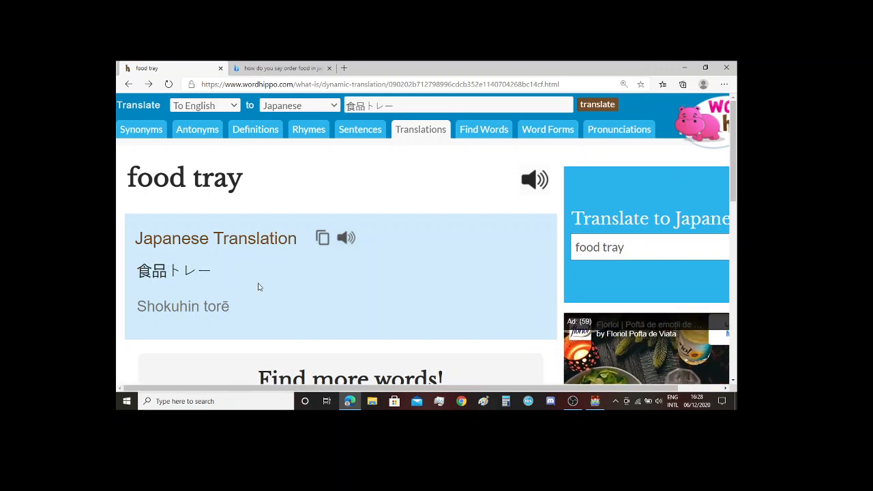
Step: Switch back to RPG Maker MV and replace フードトレイ with the copied 食品トレー in the comment
{"action": "left_click", "coordinate": [595, 402]}
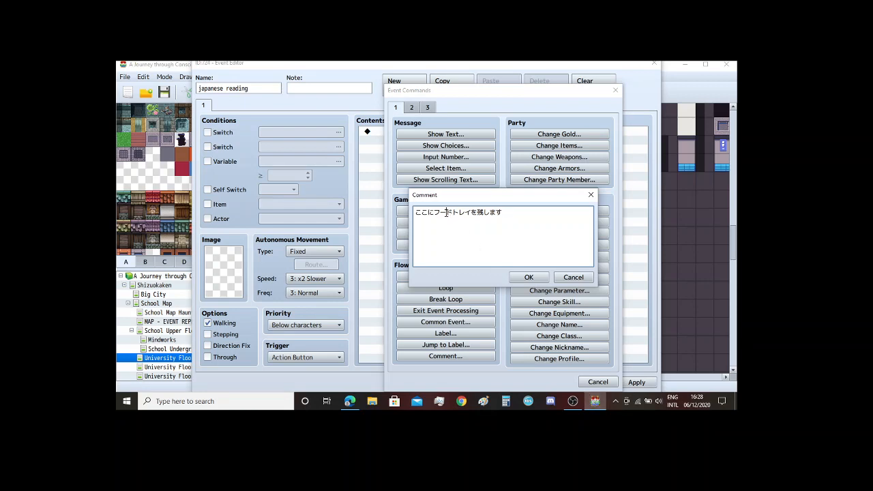
{"action": "left_click_drag", "start_coordinate": [447, 212], "coordinate": [461, 214]}
{"action": "left_click_drag", "start_coordinate": [434, 212], "coordinate": [470, 214]}
{"action": "key", "text": "ctrl+v"}
{"action": "left_click_drag", "start_coordinate": [448, 213], "coordinate": [464, 213]}
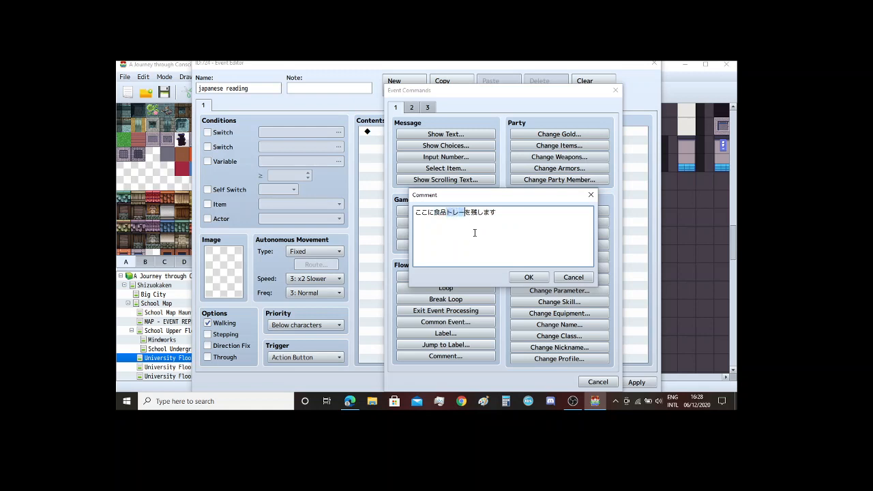
{"action": "key", "text": "BackSpace"}
{"action": "key", "text": "ctrl+z"}
Step: Append the note (missed "tray" ...) after the Japanese sentence in the comment
{"action": "type", "text": "(missed \"tray\" ...)"}
Step: Switch to Microsoft Edge and check the Japanese translation and romanised reading of "leave food tray here"
{"action": "left_click", "coordinate": [349, 401]}
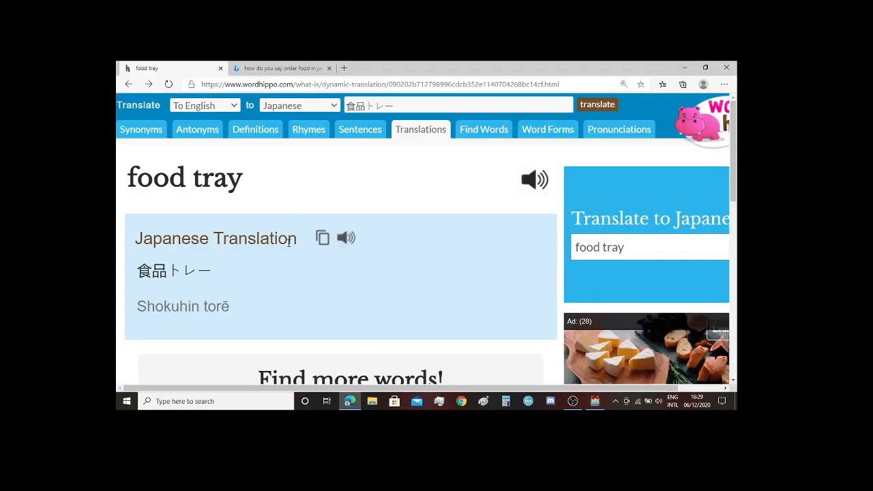
{"action": "left_click", "coordinate": [126, 84]}
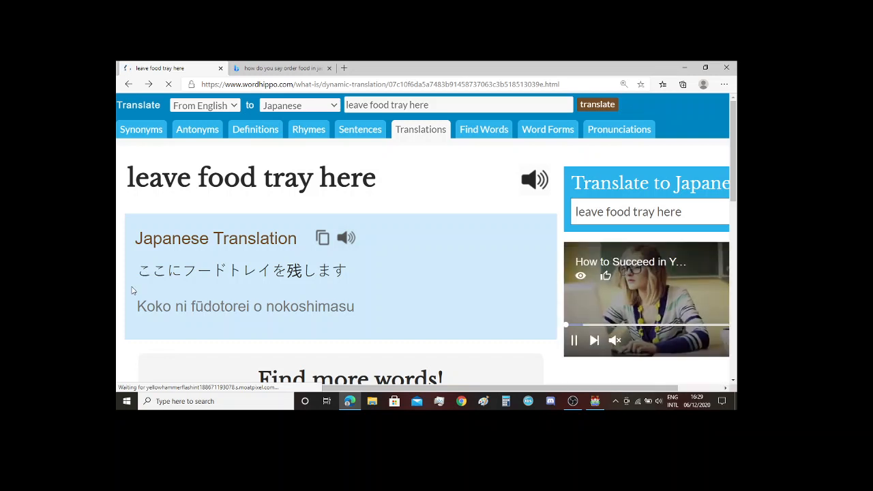
{"action": "double_click", "coordinate": [131, 290]}
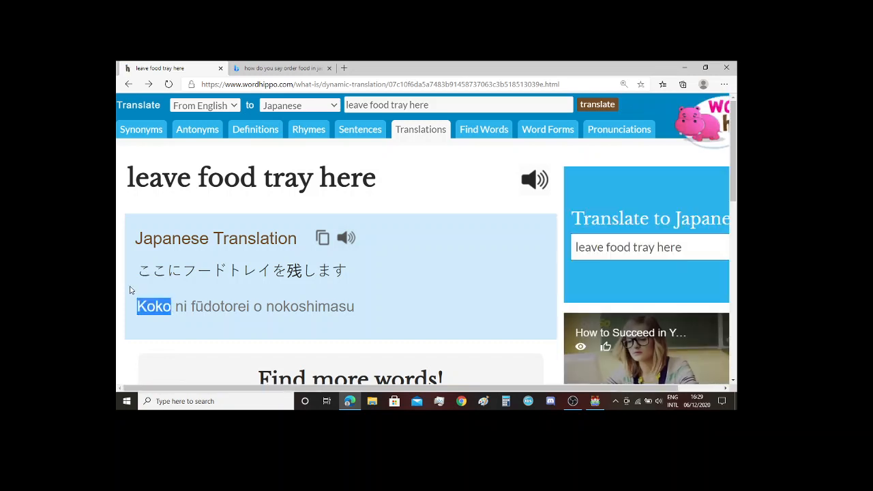
{"action": "left_click", "coordinate": [131, 289]}
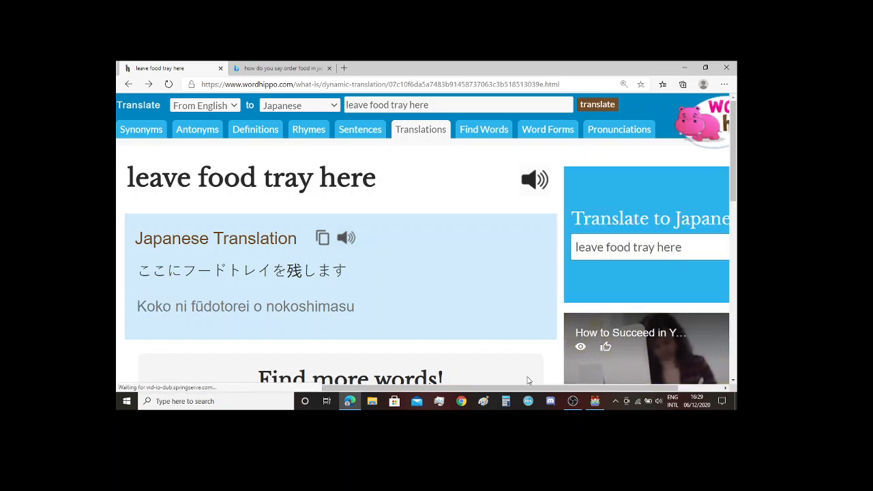
Step: Switch back to RPG Maker MV, add the line "order here (Chus" above the Japanese text in the comment, and save the event
{"action": "left_click", "coordinate": [595, 401]}
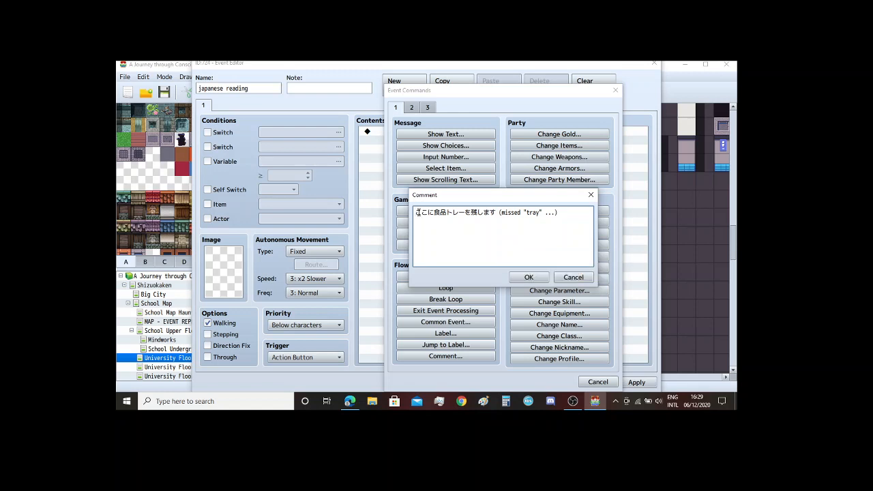
{"action": "left_click", "coordinate": [417, 213]}
{"action": "key", "text": "Return"}
{"action": "key", "text": "Up"}
{"action": "type", "text": "order"}
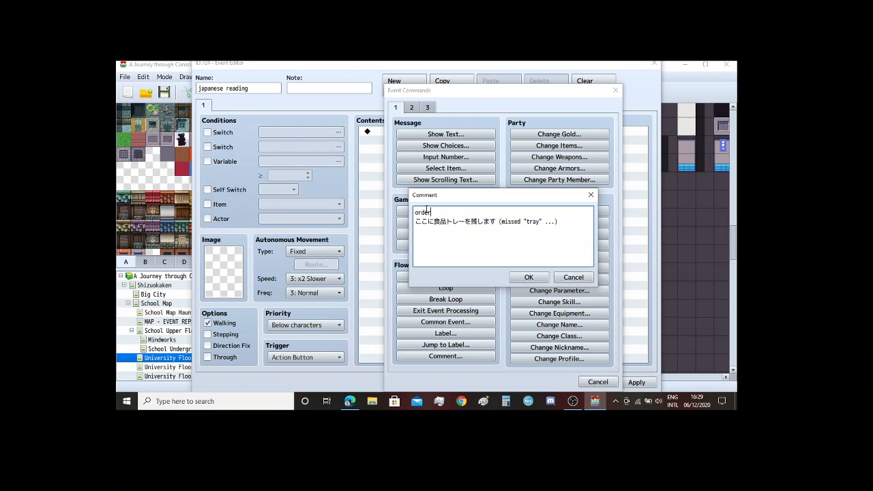
{"action": "type", "text": " here (Chus"}
{"action": "left_click", "coordinate": [526, 277]}
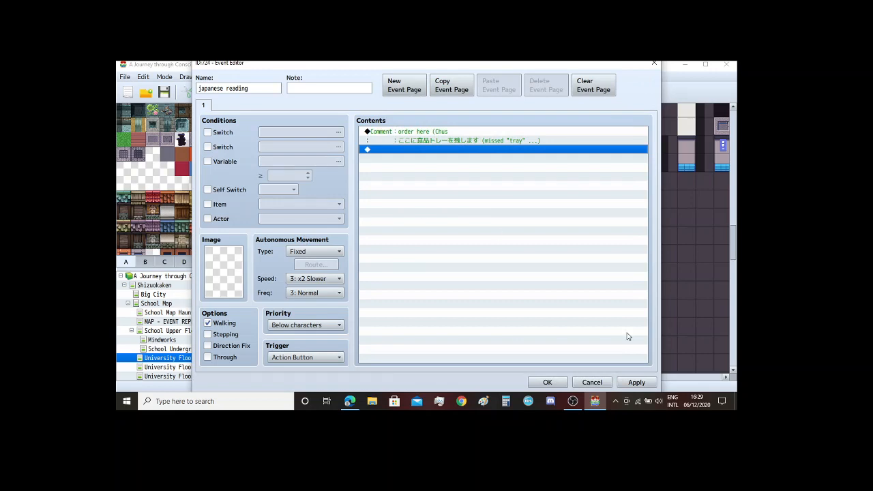
{"action": "left_click", "coordinate": [547, 382]}
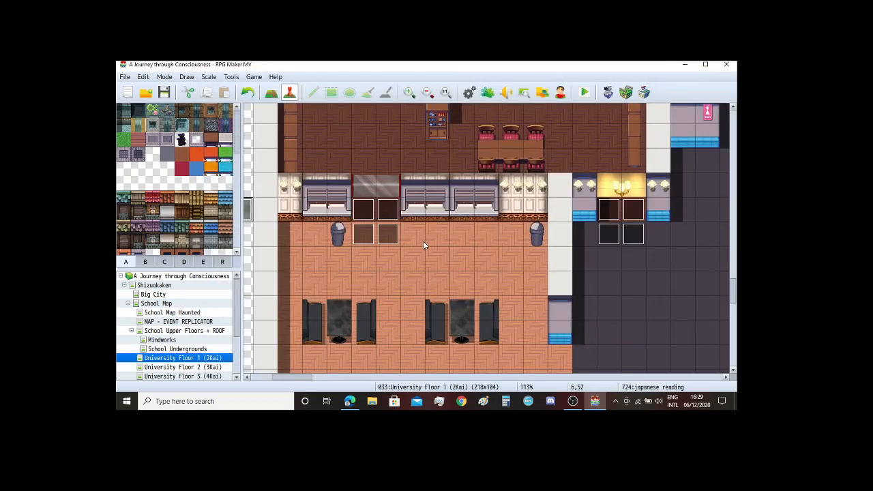
Step: Paint two white 注文 sign tiles side by side on the wall above the benches to the right of the glass doorway
{"action": "scroll", "coordinate": [423, 241], "scroll_direction": "up", "scroll_amount": 1, "text": "ctrl"}
{"action": "left_click", "coordinate": [190, 262]}
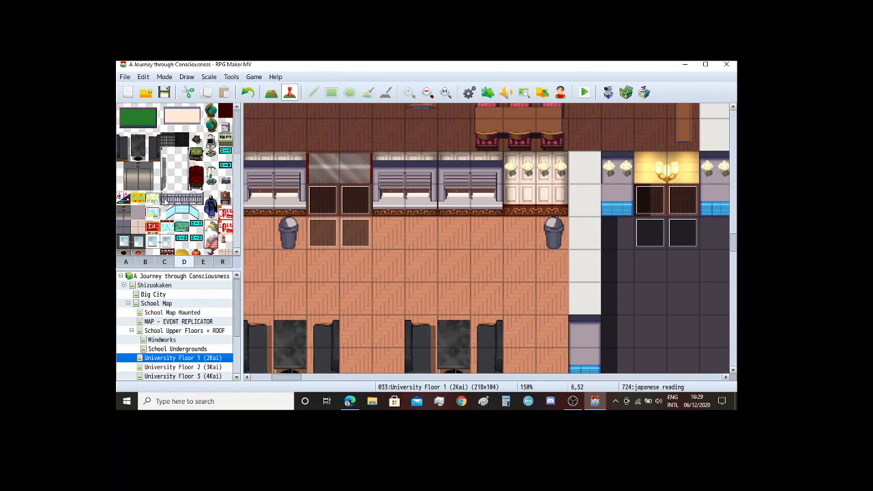
{"action": "left_click", "coordinate": [166, 262]}
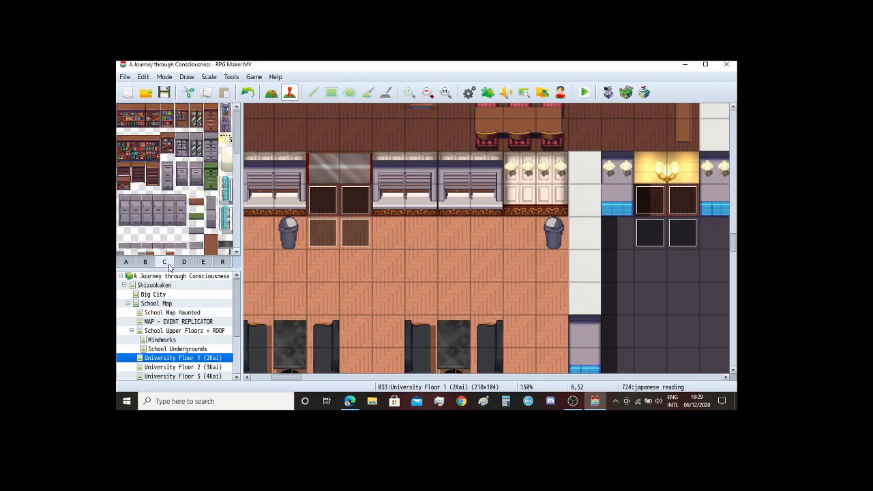
{"action": "scroll", "coordinate": [186, 220], "scroll_direction": "down", "scroll_amount": 10}
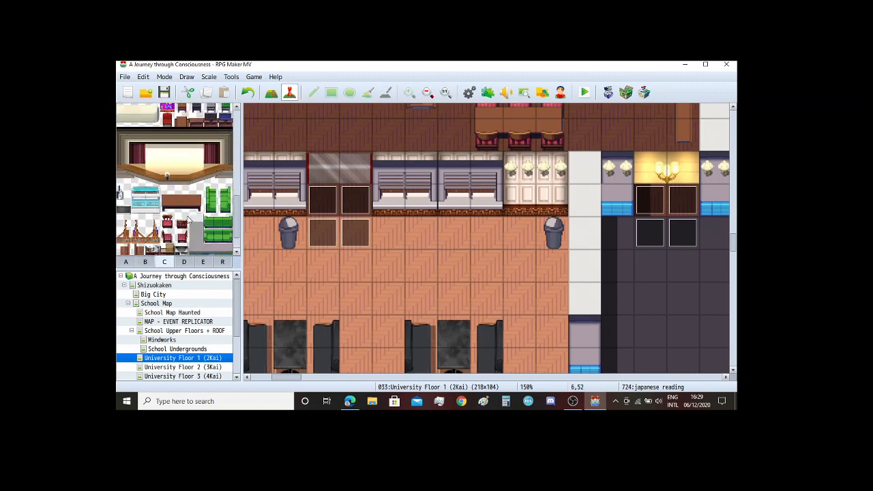
{"action": "scroll", "coordinate": [186, 217], "scroll_direction": "up", "scroll_amount": 8}
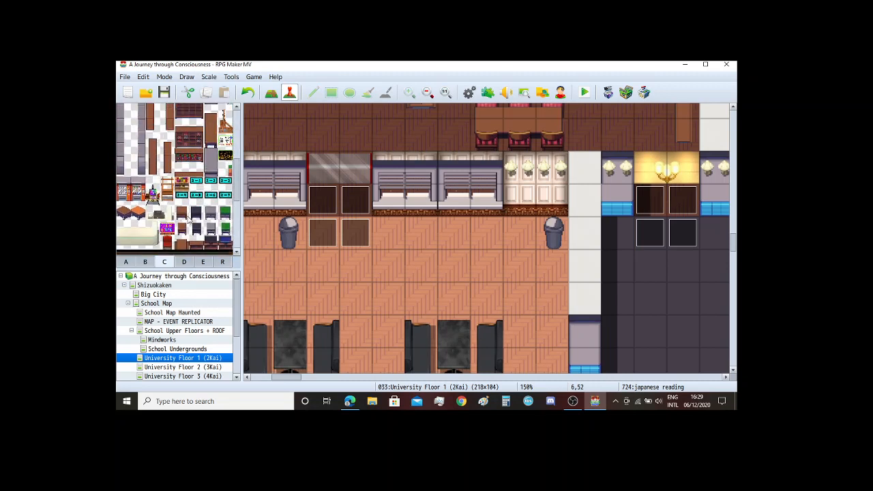
{"action": "left_click", "coordinate": [225, 168]}
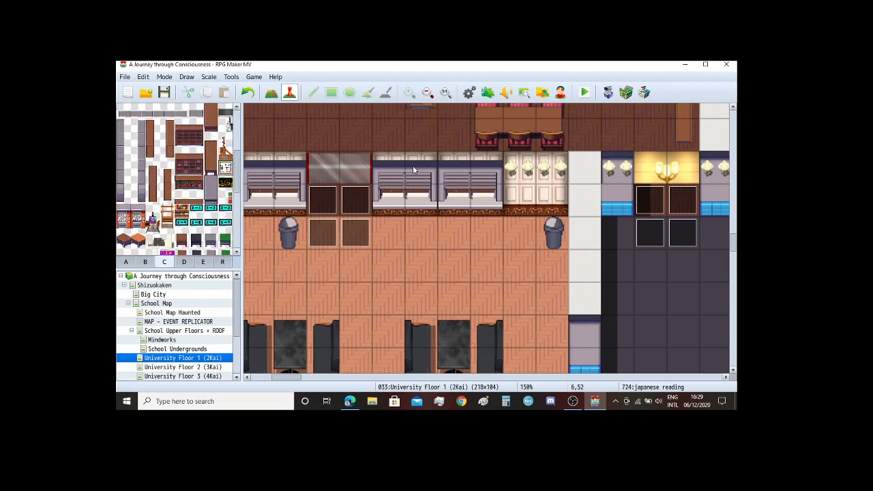
{"action": "left_click", "coordinate": [271, 93]}
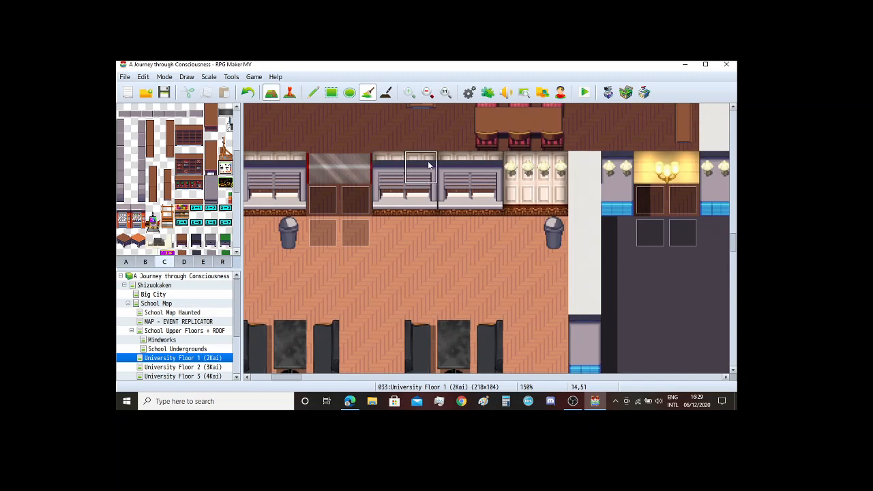
{"action": "left_click", "coordinate": [409, 169]}
{"action": "left_click", "coordinate": [450, 164]}
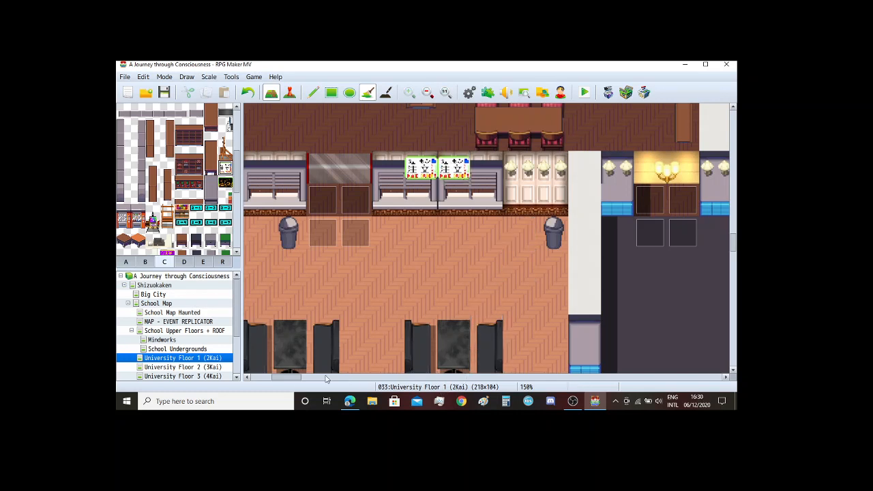
Step: Paint the black menu board tile on the wall just left of the glass doorway and return to event editing mode
{"action": "mouse_move", "coordinate": [299, 381]}
{"action": "left_mouse_down"}
{"action": "mouse_move", "coordinate": [278, 380]}
{"action": "mouse_move", "coordinate": [290, 380]}
{"action": "left_mouse_up"}
{"action": "left_click", "coordinate": [226, 183]}
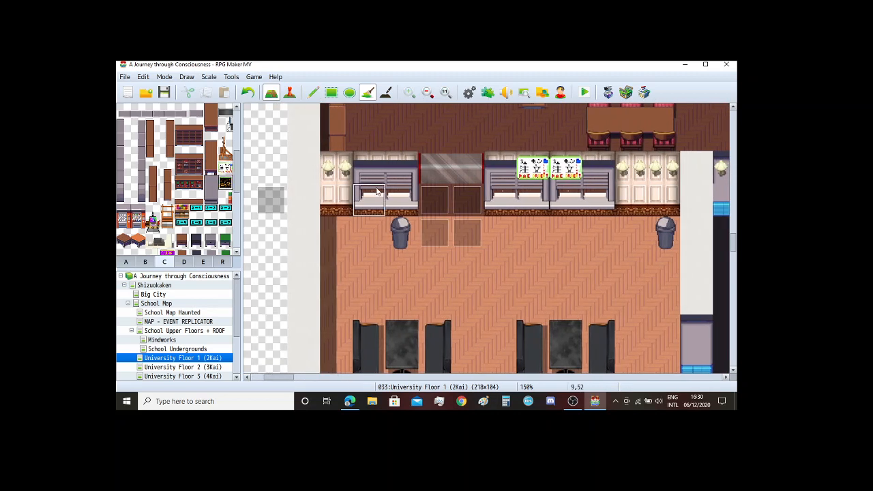
{"action": "left_click", "coordinate": [402, 168]}
{"action": "left_click", "coordinate": [290, 92]}
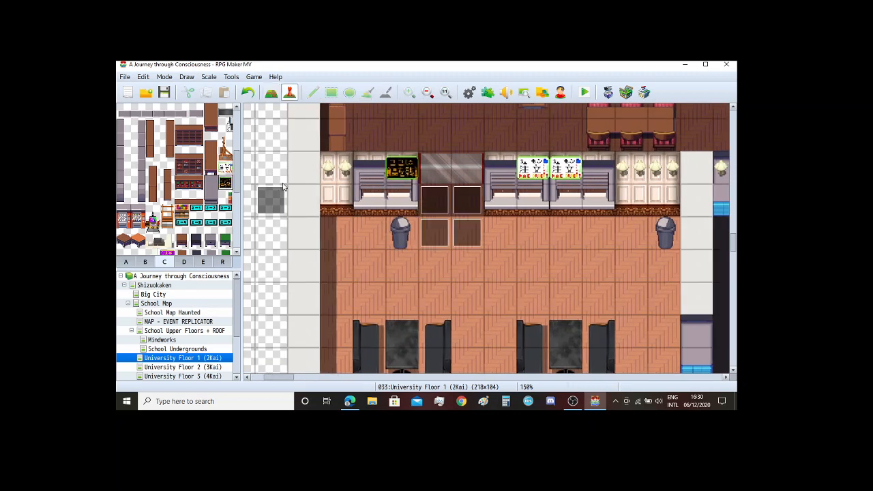
Step: Change the first comment line of the japanese reading event to "Order! (Chuu Mon!)" and save the event
{"action": "double_click", "coordinate": [467, 217]}
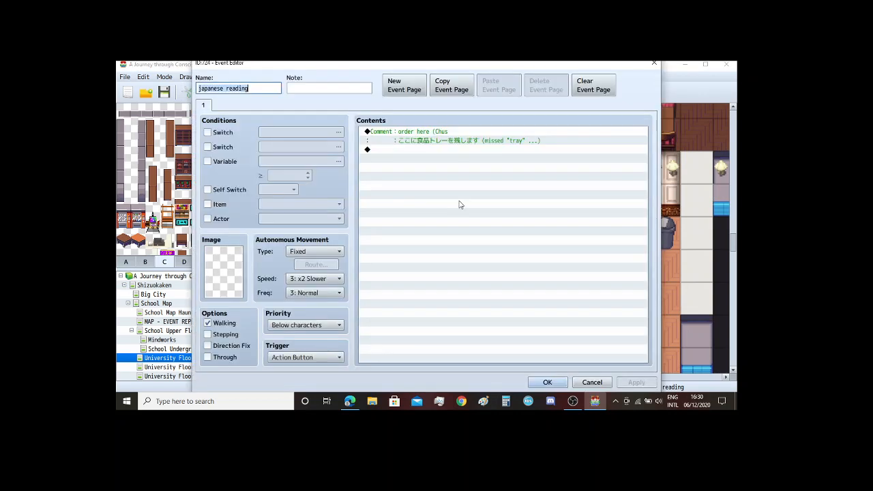
{"action": "left_click", "coordinate": [460, 132]}
{"action": "double_click", "coordinate": [459, 132]}
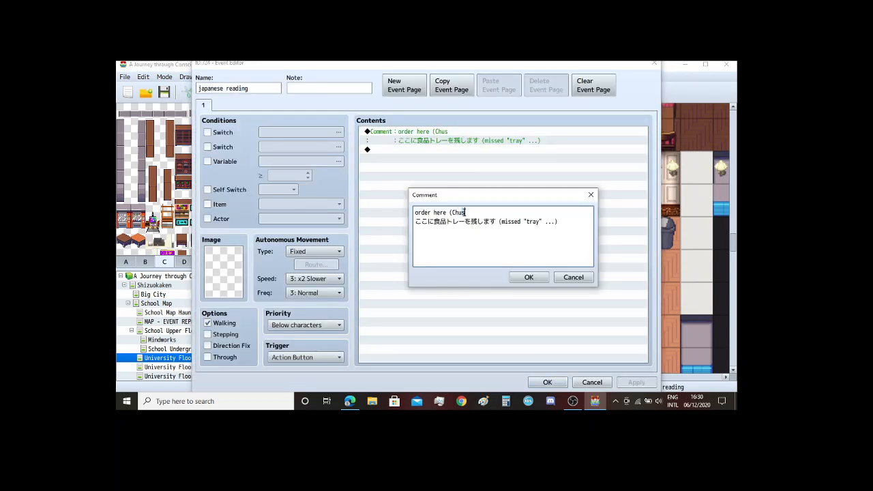
{"action": "type", "text": "Mon)"}
{"action": "key", "text": "Tab"}
{"action": "left_click_drag", "start_coordinate": [445, 214], "coordinate": [414, 214]}
{"action": "type", "text": "Order!"}
{"action": "left_click", "coordinate": [467, 213]}
{"action": "type", "text": "!"}
{"action": "left_click", "coordinate": [528, 277]}
{"action": "left_click", "coordinate": [637, 382]}
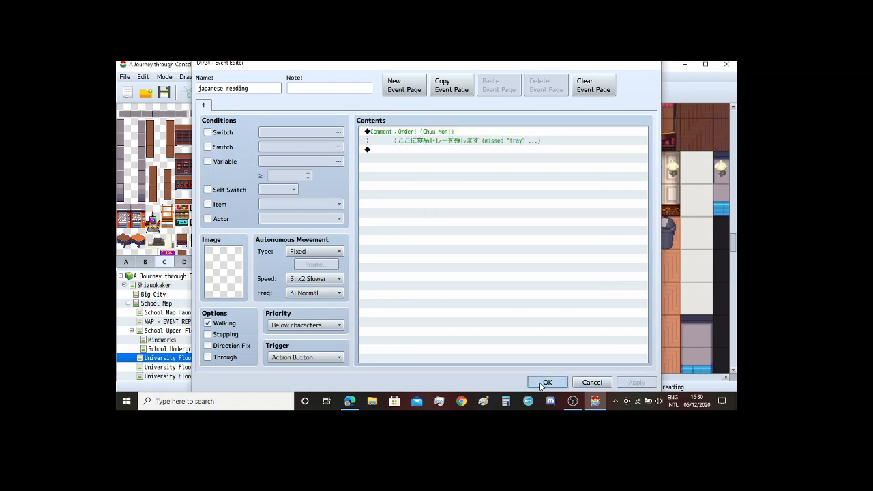
{"action": "left_click", "coordinate": [546, 382]}
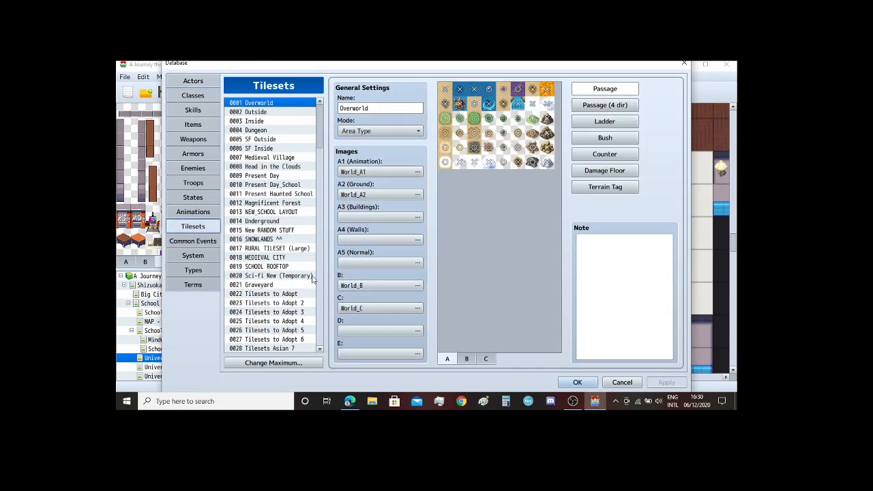
Step: Review the passage settings of the C tiles in the NEW_SCHOOL LAYOUT tileset, then apply and close the database
{"action": "left_click", "coordinate": [281, 212]}
{"action": "left_click", "coordinate": [486, 358]}
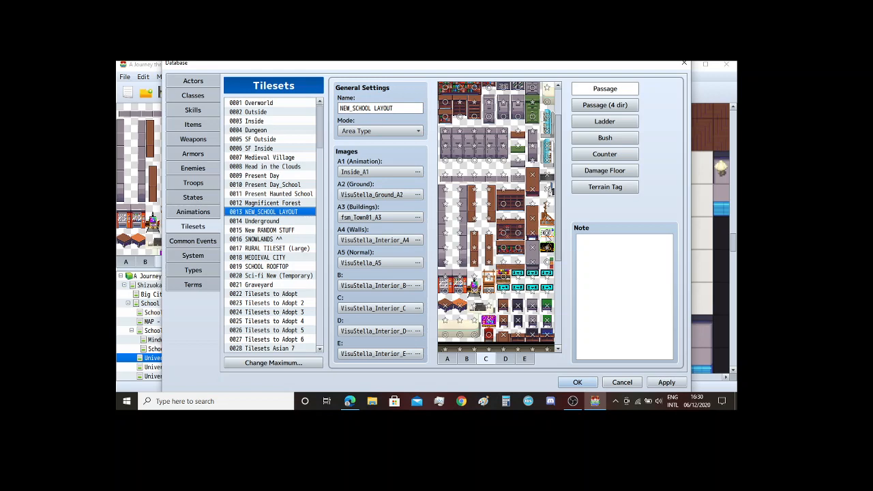
{"action": "scroll", "coordinate": [535, 239], "scroll_direction": "down", "scroll_amount": 2}
{"action": "scroll", "coordinate": [536, 241], "scroll_direction": "down", "scroll_amount": 2}
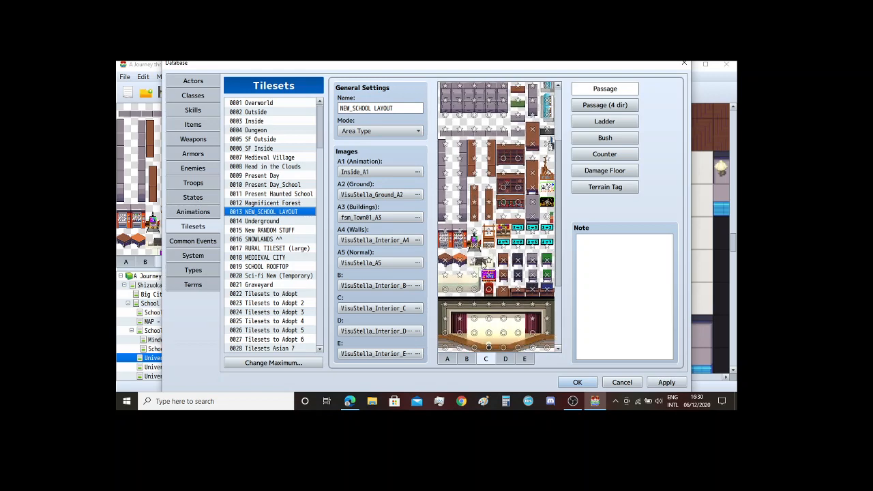
{"action": "scroll", "coordinate": [479, 265], "scroll_direction": "down", "scroll_amount": 2}
{"action": "scroll", "coordinate": [478, 265], "scroll_direction": "down", "scroll_amount": 3}
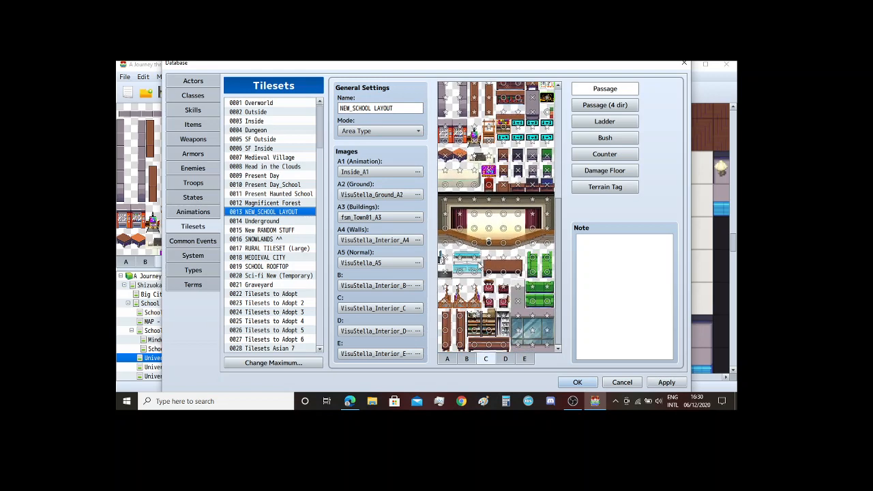
{"action": "scroll", "coordinate": [499, 290], "scroll_direction": "up", "scroll_amount": 2}
{"action": "scroll", "coordinate": [499, 290], "scroll_direction": "up", "scroll_amount": 1}
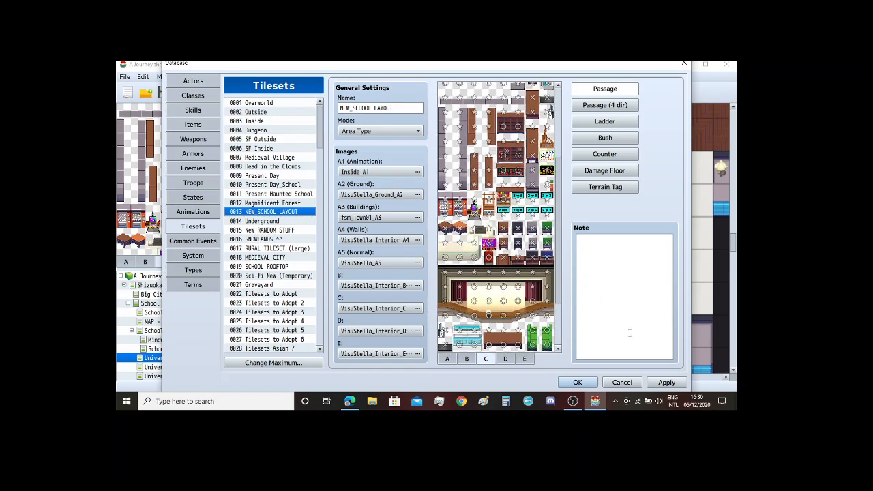
{"action": "left_click", "coordinate": [666, 382]}
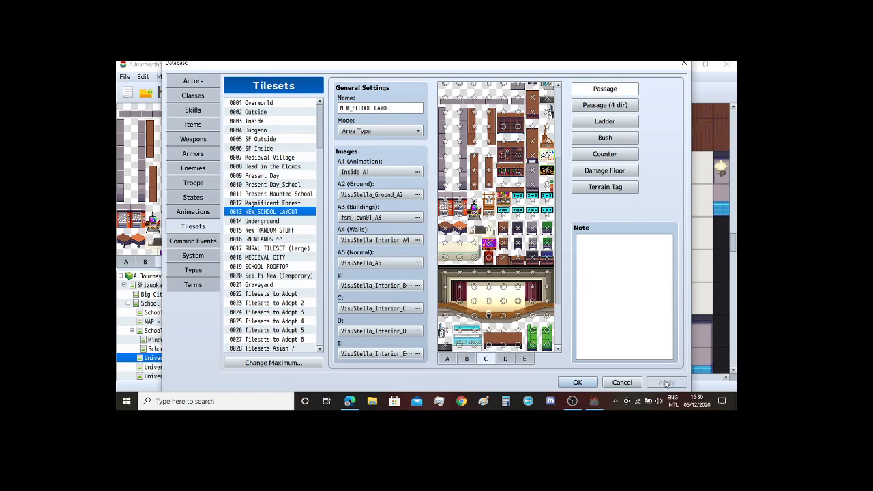
{"action": "left_click", "coordinate": [563, 382]}
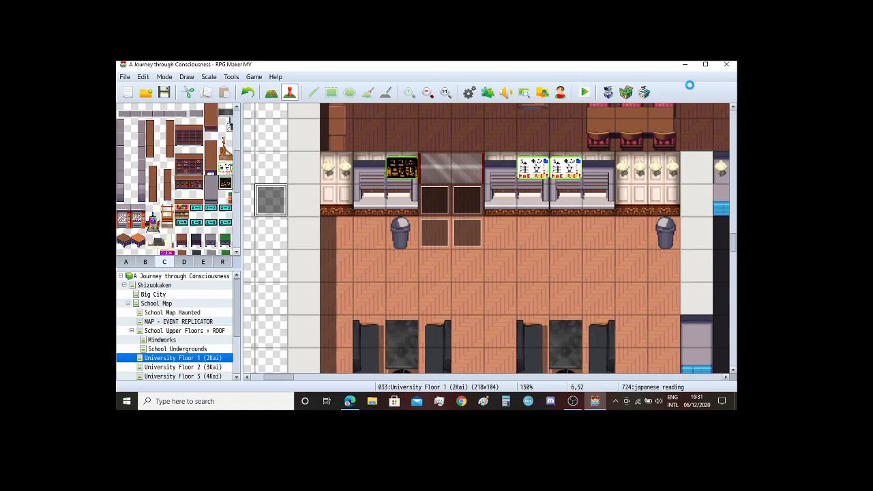
Step: Close RPG Maker MV and Microsoft Edge, and open the "AJourneyThroughConsciousnessDemo - MODERN" project folder in File Explorer
{"action": "left_click", "coordinate": [726, 64]}
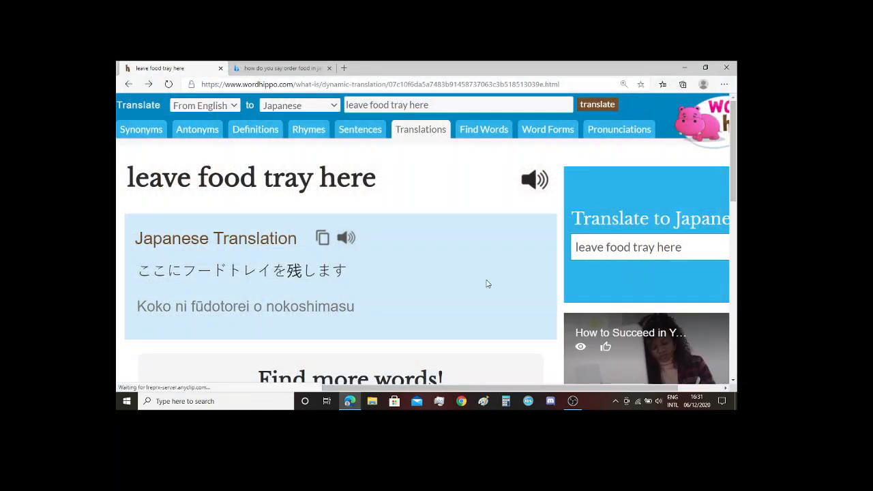
{"action": "left_click", "coordinate": [726, 67]}
{"action": "double_click", "coordinate": [235, 170]}
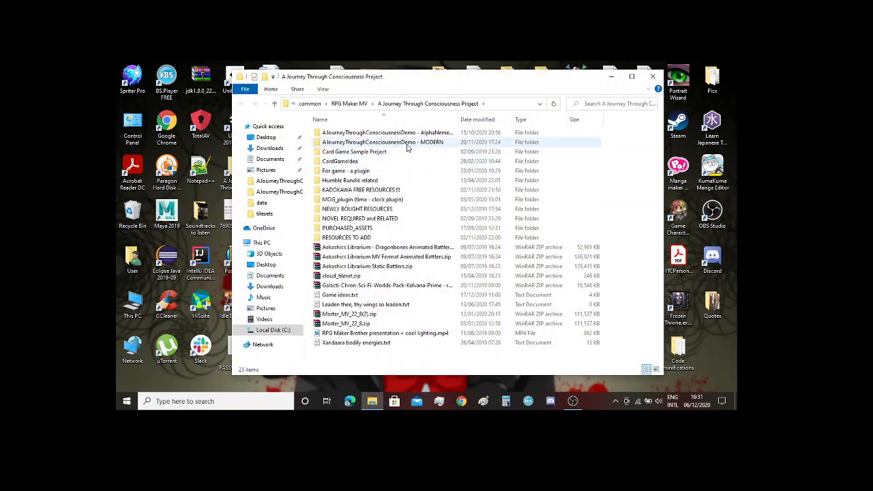
{"action": "left_click", "coordinate": [408, 143]}
{"action": "double_click", "coordinate": [408, 143]}
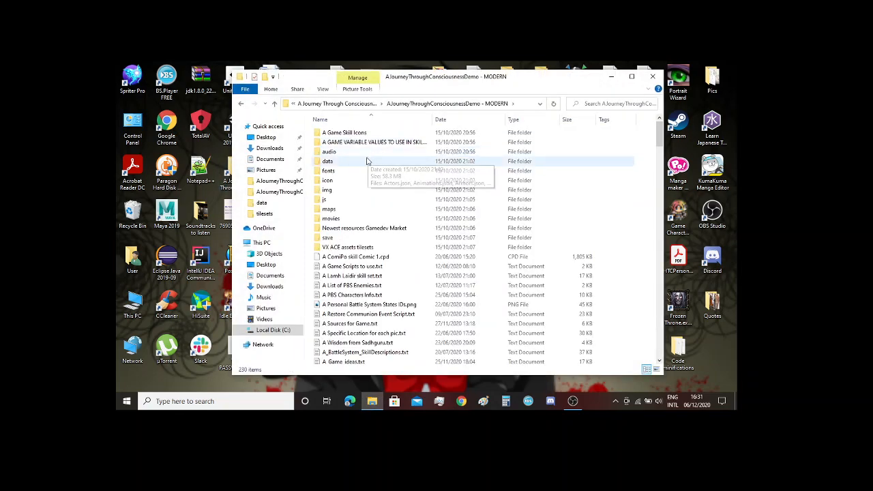
Step: Try to copy the project's data folder to the desktop, and reopen the project in RPG Maker MV
{"action": "left_click", "coordinate": [724, 353]}
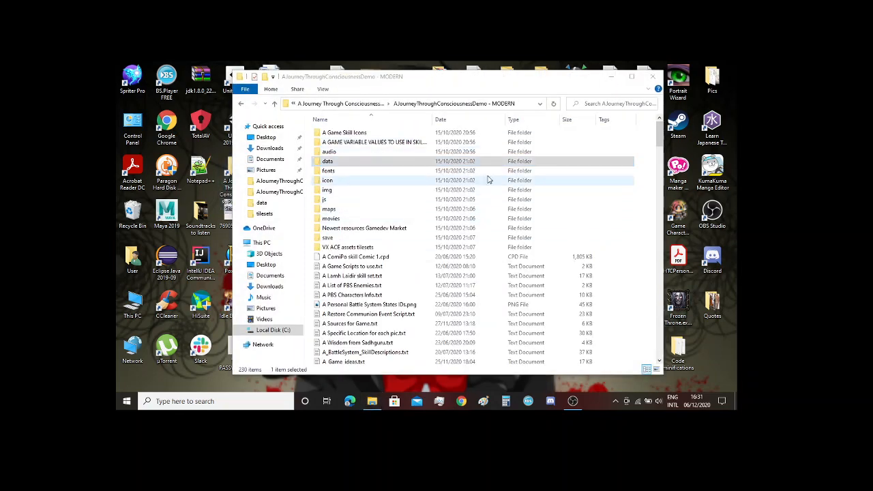
{"action": "key", "text": "ctrl+v"}
{"action": "left_click", "coordinate": [448, 162]}
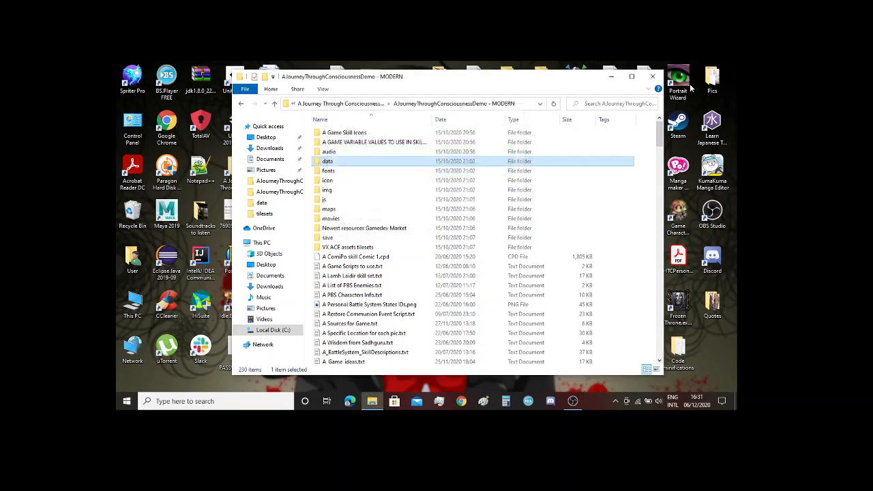
{"action": "left_click", "coordinate": [653, 77]}
{"action": "double_click", "coordinate": [645, 179]}
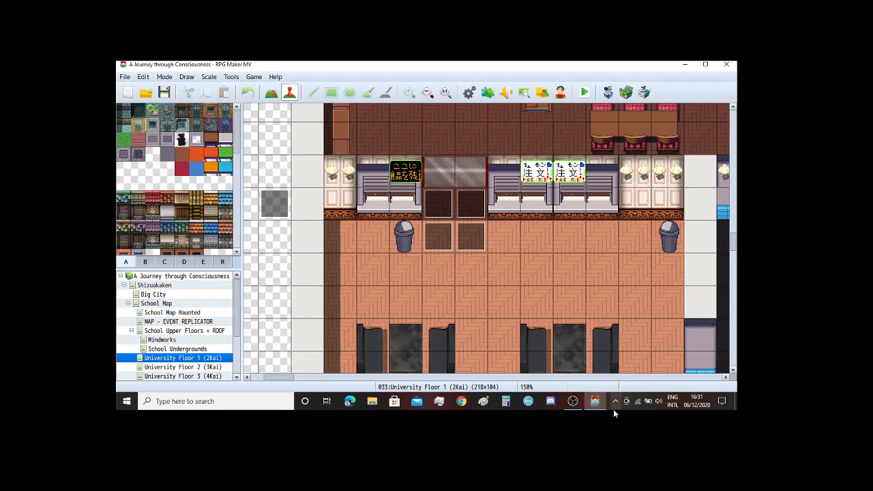
Step: Look over the University Floor 1 (2Kai) map, examining its classrooms, corridors and the hall with the lift beside the cafeteria
{"action": "scroll", "coordinate": [407, 143], "scroll_direction": "down", "scroll_amount": 3, "text": "ctrl"}
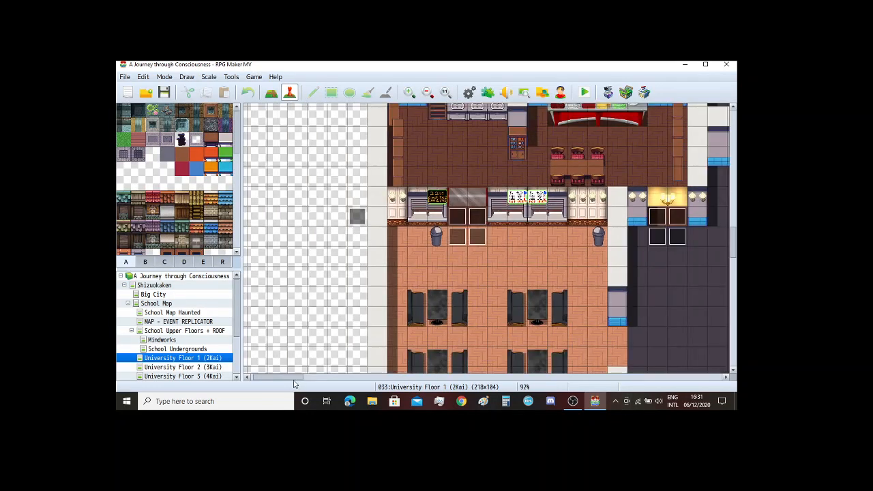
{"action": "left_click_drag", "start_coordinate": [300, 377], "coordinate": [369, 386]}
{"action": "scroll", "coordinate": [396, 310], "scroll_direction": "down", "scroll_amount": 1}
{"action": "scroll", "coordinate": [396, 310], "scroll_direction": "up", "scroll_amount": 2}
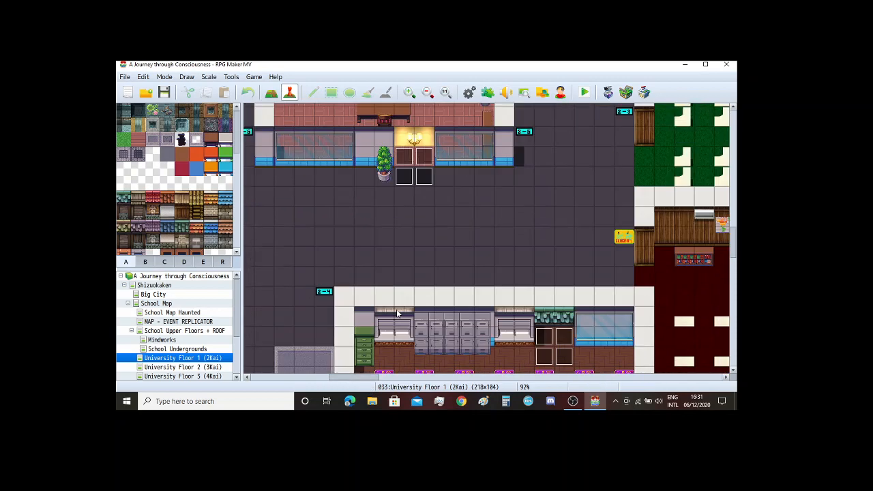
{"action": "scroll", "coordinate": [399, 316], "scroll_direction": "up", "scroll_amount": 2}
{"action": "scroll", "coordinate": [414, 247], "scroll_direction": "down", "scroll_amount": 10}
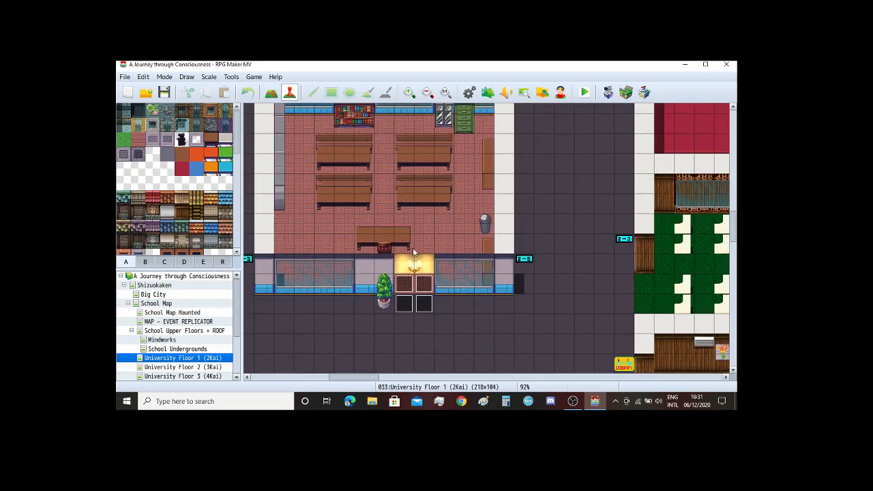
{"action": "scroll", "coordinate": [438, 273], "scroll_direction": "down", "scroll_amount": 5, "text": "ctrl"}
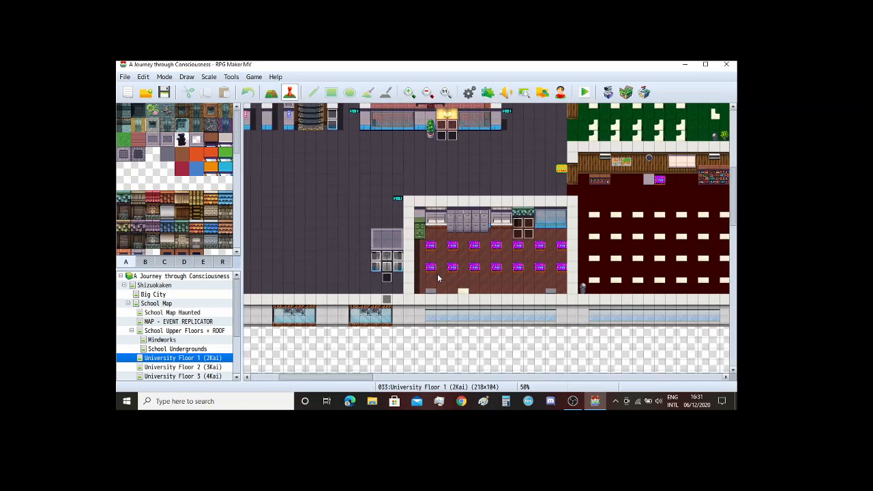
{"action": "scroll", "coordinate": [567, 209], "scroll_direction": "up", "scroll_amount": 1}
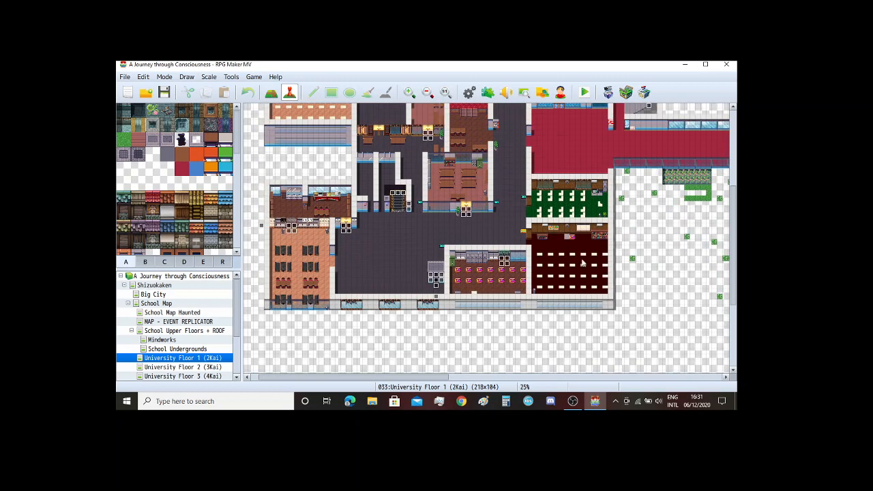
{"action": "scroll", "coordinate": [583, 262], "scroll_direction": "up", "scroll_amount": 4}
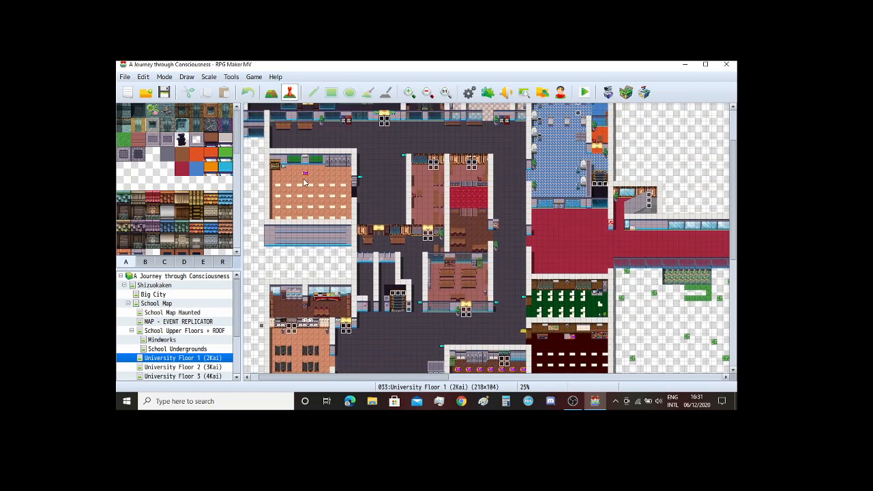
{"action": "scroll", "coordinate": [305, 194], "scroll_direction": "up", "scroll_amount": 3}
{"action": "scroll", "coordinate": [309, 217], "scroll_direction": "down", "scroll_amount": 8}
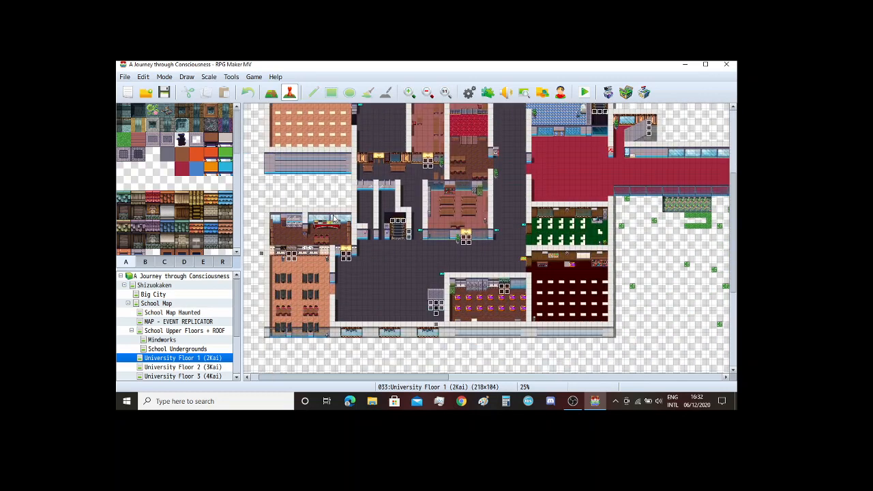
{"action": "scroll", "coordinate": [401, 316], "scroll_direction": "up", "scroll_amount": 2, "text": "ctrl"}
{"action": "scroll", "coordinate": [400, 316], "scroll_direction": "up", "scroll_amount": 3, "text": "ctrl"}
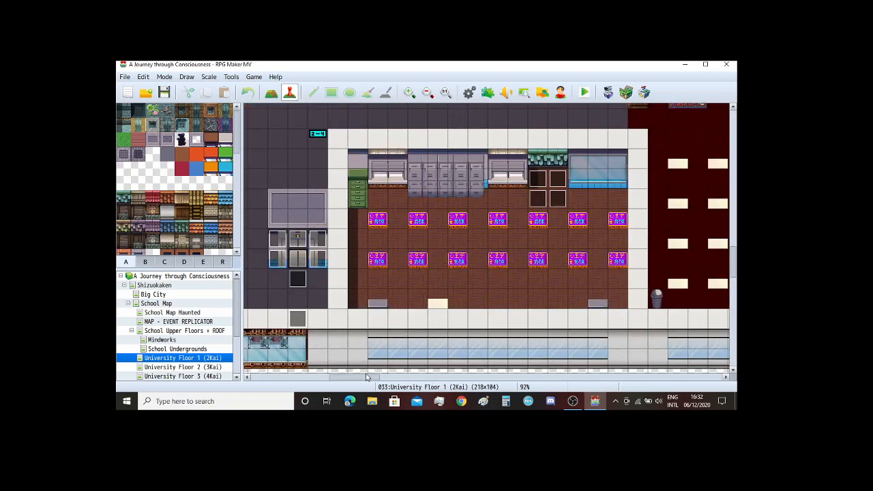
{"action": "left_click_drag", "start_coordinate": [366, 377], "coordinate": [329, 382]}
{"action": "scroll", "coordinate": [429, 275], "scroll_direction": "down", "scroll_amount": 2}
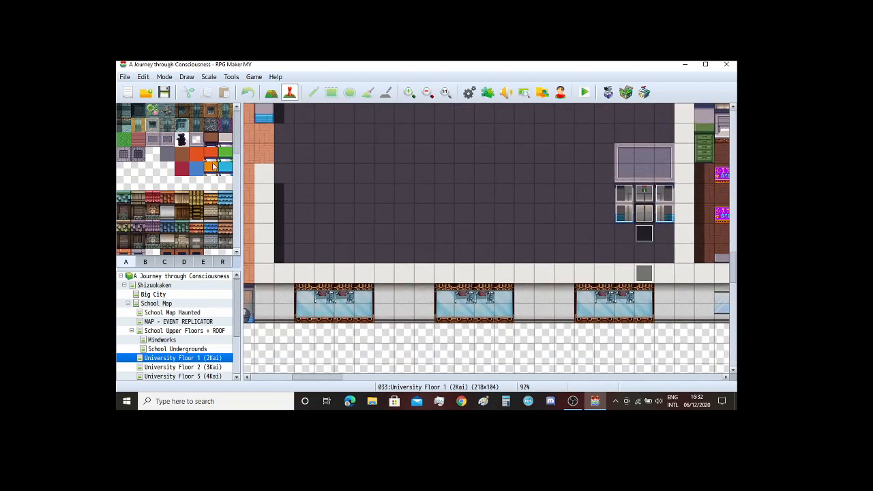
Step: Read the comment in the event on the white wall below the lift, and close the event without changes
{"action": "left_click", "coordinate": [646, 280]}
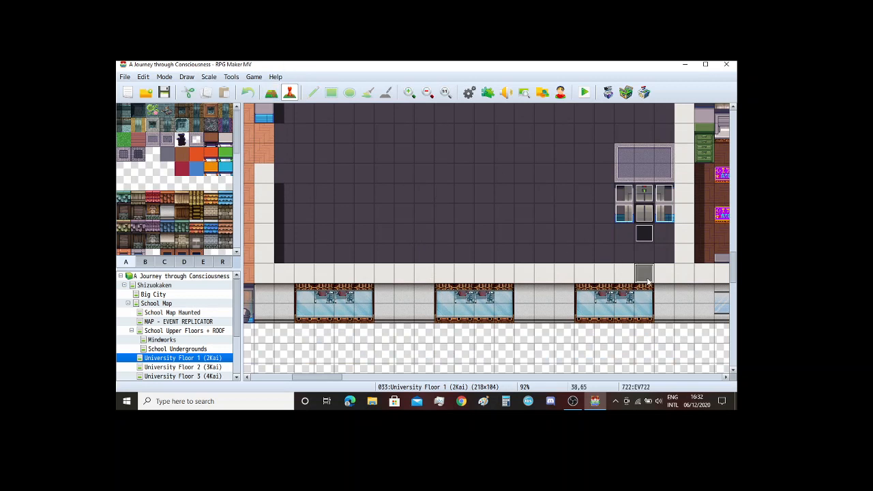
{"action": "double_click", "coordinate": [648, 195]}
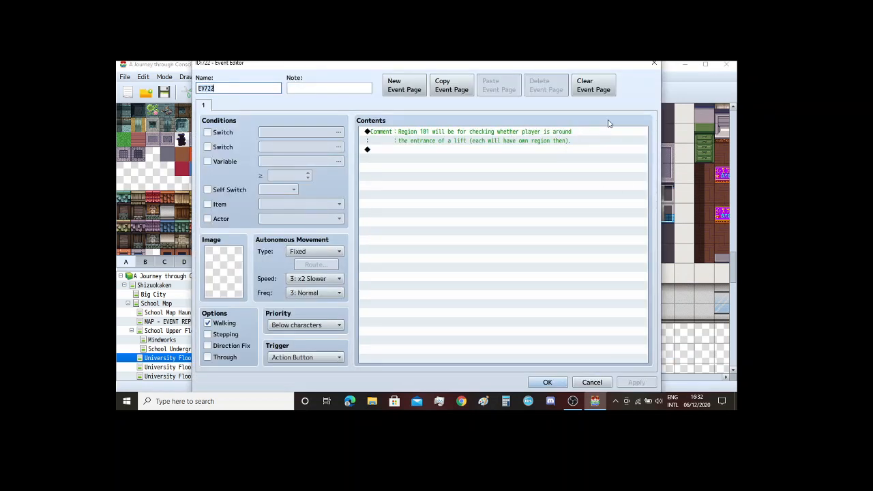
{"action": "left_click", "coordinate": [653, 66]}
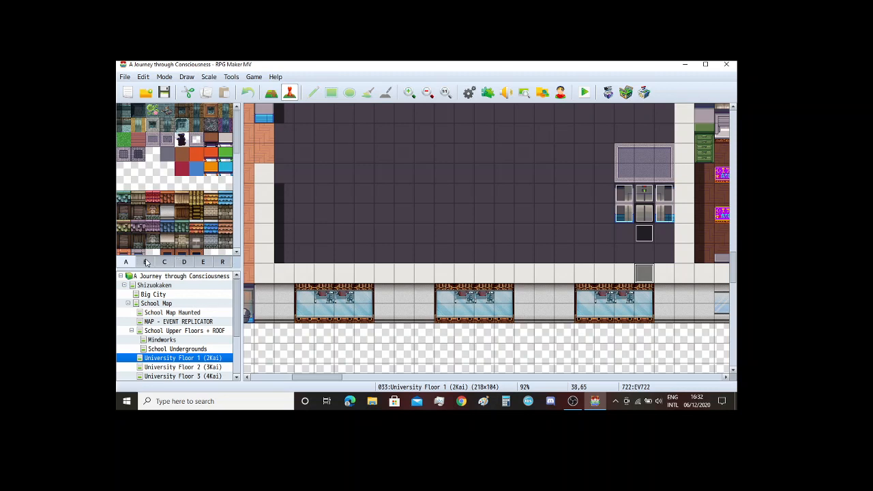
Step: Switch to map editing mode and choose the rectangle drawing tool
{"action": "left_click", "coordinate": [271, 92]}
{"action": "left_click", "coordinate": [330, 93]}
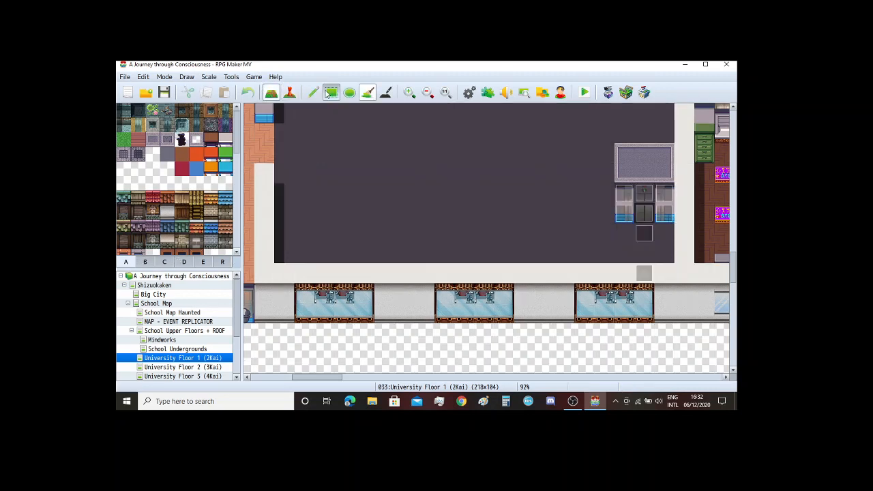
{"action": "scroll", "coordinate": [194, 224], "scroll_direction": "down", "scroll_amount": 6}
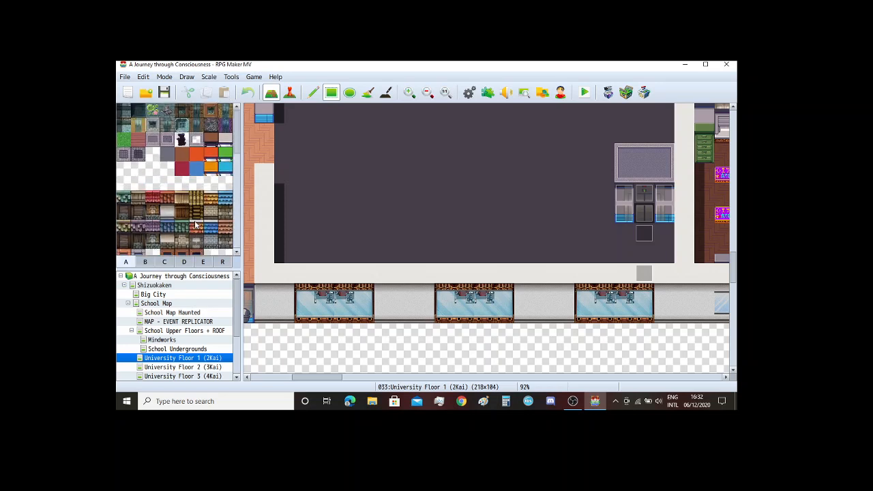
{"action": "left_click", "coordinate": [167, 154]}
{"action": "left_click_drag", "start_coordinate": [303, 273], "coordinate": [362, 271]}
{"action": "scroll", "coordinate": [205, 218], "scroll_direction": "down", "scroll_amount": 6}
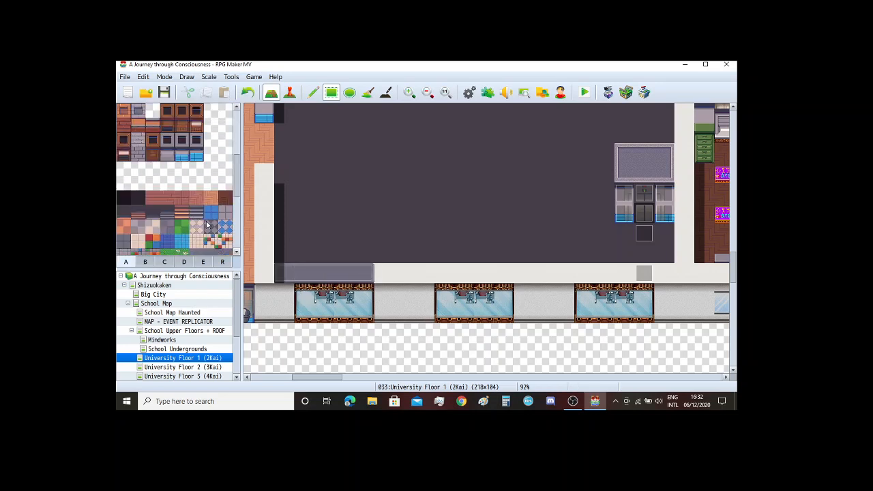
{"action": "key", "text": "ctrl+z"}
Step: Paint the dark grey floor tile over the white wall row and the windowed outer wall below the lift hall
{"action": "left_click", "coordinate": [211, 234]}
{"action": "left_click_drag", "start_coordinate": [279, 271], "coordinate": [662, 274]}
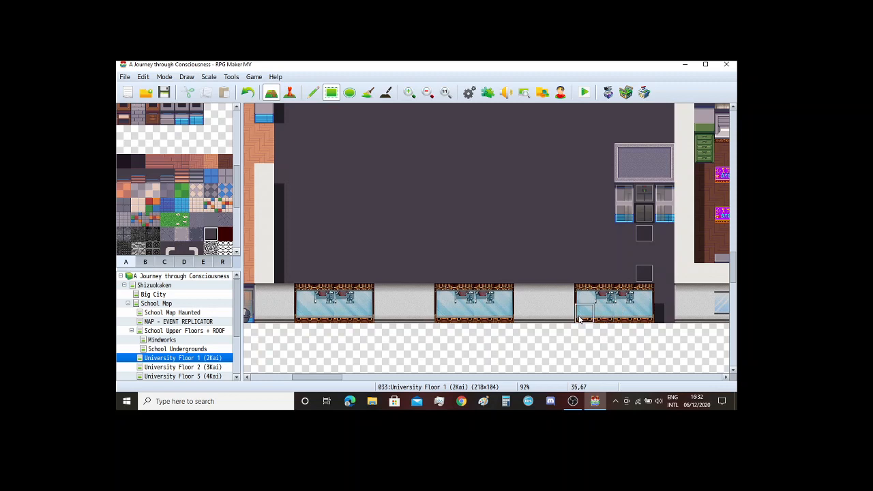
{"action": "left_click_drag", "start_coordinate": [565, 295], "coordinate": [553, 311]}
{"action": "left_click_drag", "start_coordinate": [646, 295], "coordinate": [669, 305]}
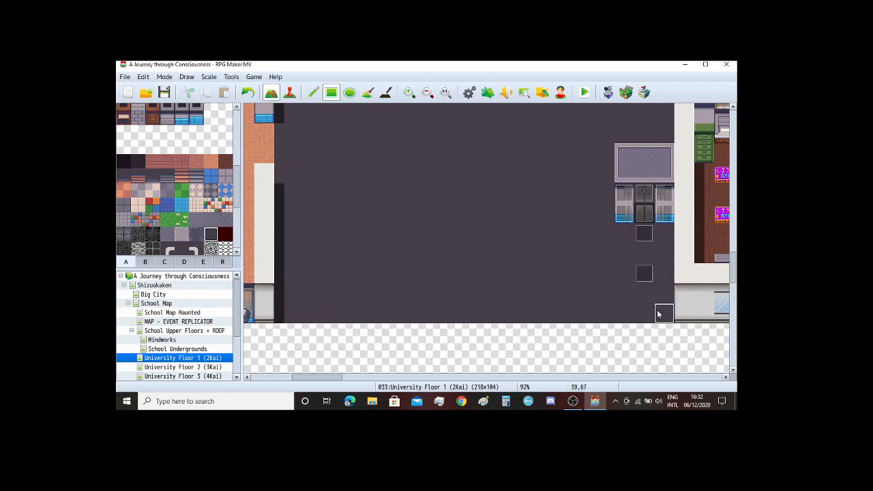
Step: Place a blue-based grey wall panel at the lift hall's lower-left corner and the left sections of three windows along its lower edge
{"action": "left_click", "coordinate": [145, 262]}
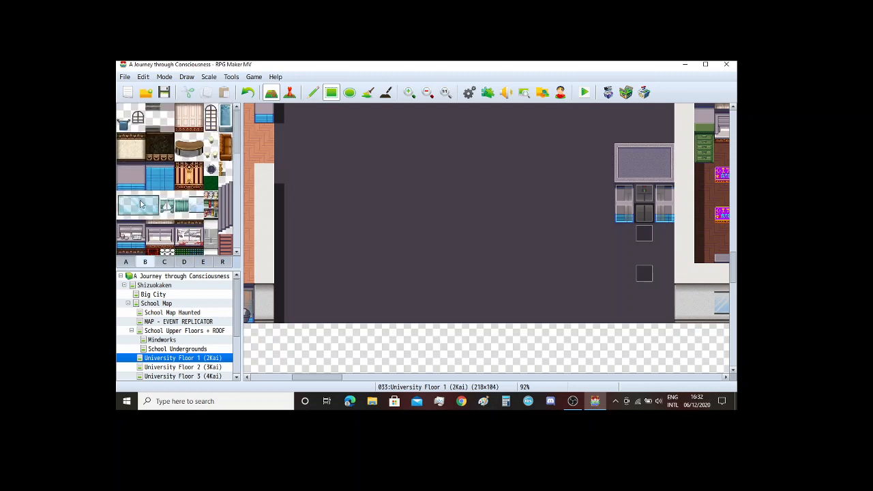
{"action": "left_click", "coordinate": [137, 189]}
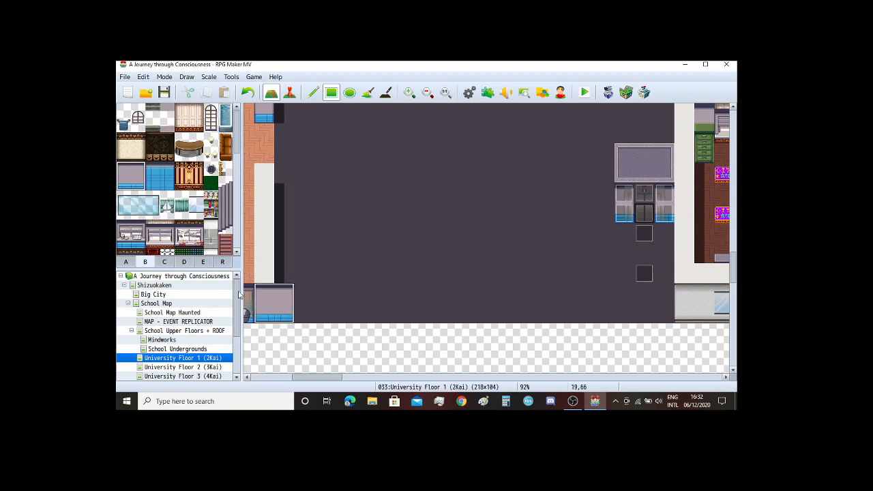
{"action": "scroll", "coordinate": [155, 218], "scroll_direction": "down", "scroll_amount": 1}
{"action": "scroll", "coordinate": [154, 218], "scroll_direction": "down", "scroll_amount": 3}
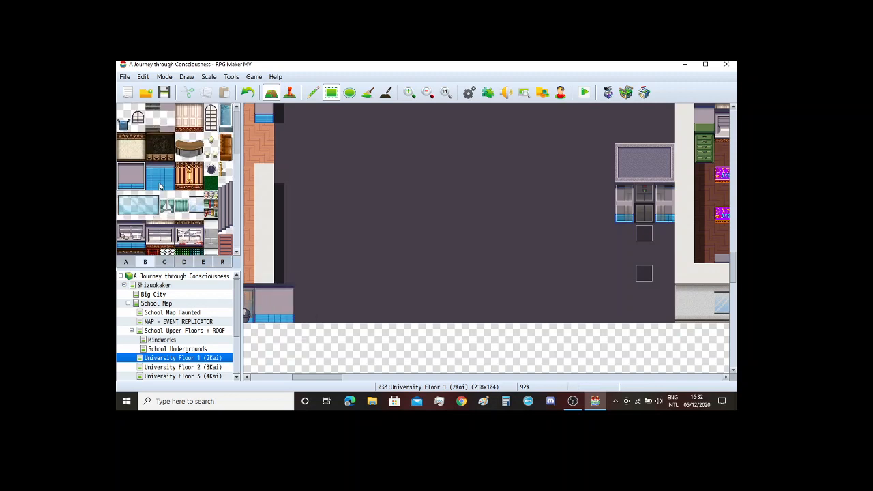
{"action": "left_click_drag", "start_coordinate": [175, 203], "coordinate": [180, 212]}
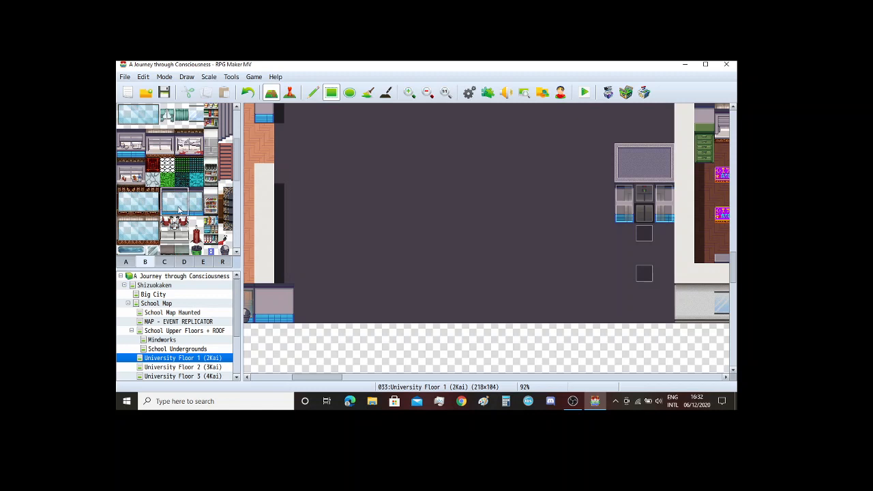
{"action": "left_click", "coordinate": [321, 310]}
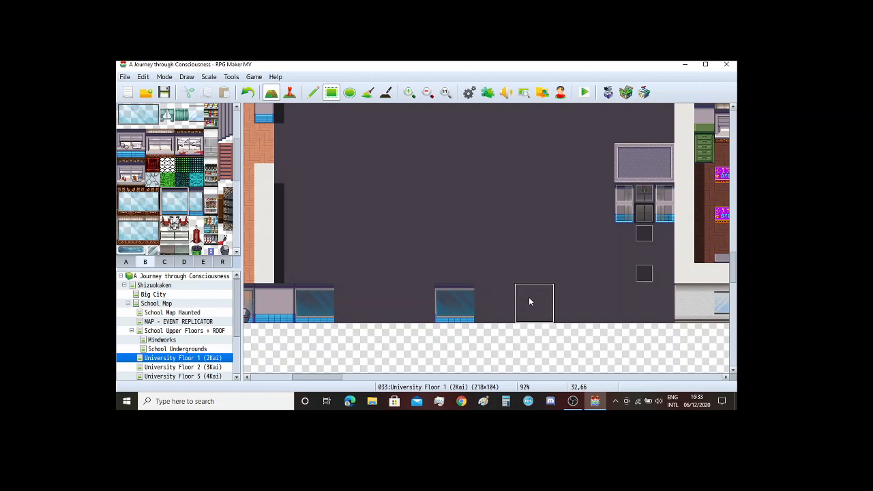
{"action": "left_click", "coordinate": [606, 312]}
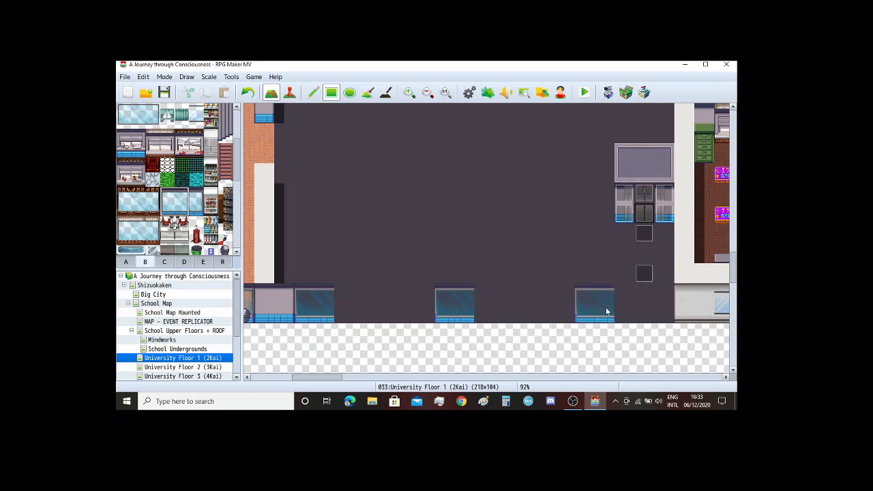
Step: Complete the three windows along the lift hall's lower edge with the matching right-hand window section
{"action": "left_click", "coordinate": [193, 199]}
{"action": "left_click", "coordinate": [366, 315]}
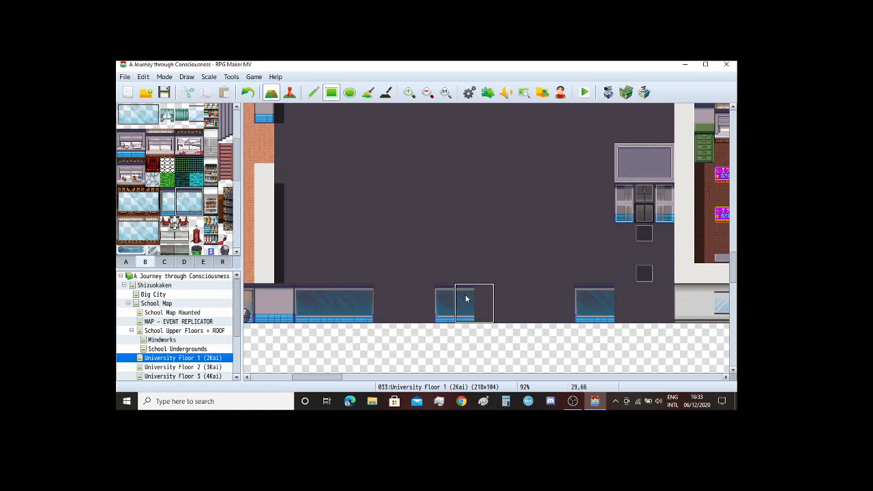
{"action": "left_click", "coordinate": [488, 300]}
{"action": "left_click", "coordinate": [626, 298]}
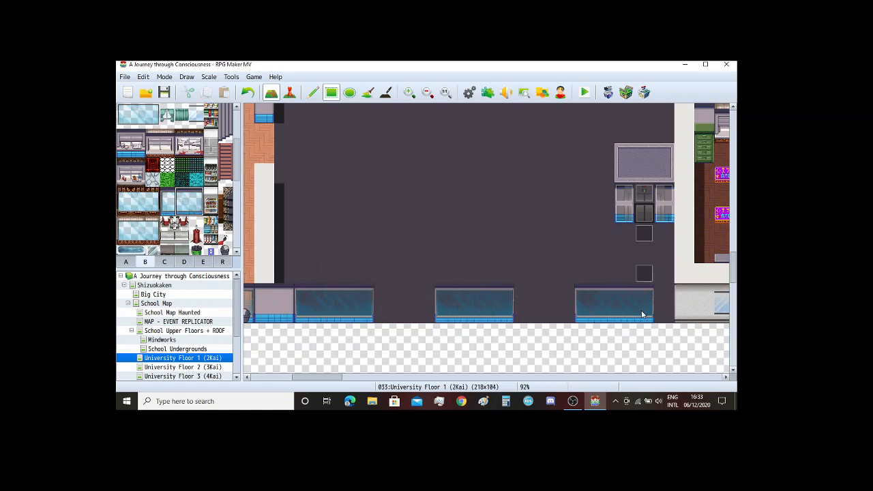
Step: Place the blue-based grey wall panel at the lower-right end of the lift hall, beside the last window
{"action": "scroll", "coordinate": [136, 198], "scroll_direction": "up", "scroll_amount": 1}
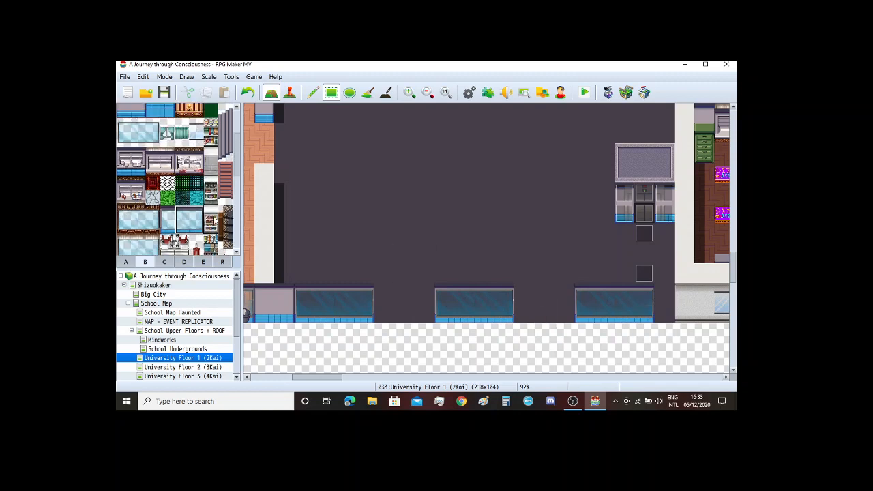
{"action": "scroll", "coordinate": [152, 177], "scroll_direction": "up", "scroll_amount": 1}
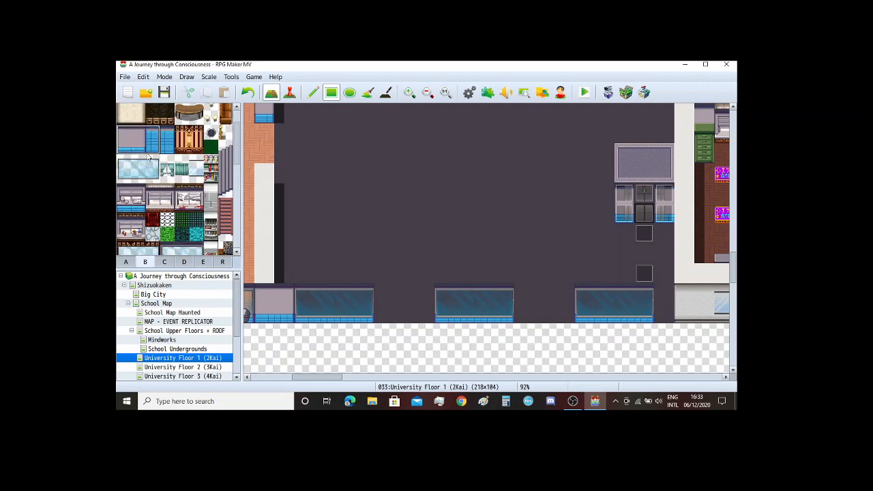
{"action": "left_click", "coordinate": [661, 295]}
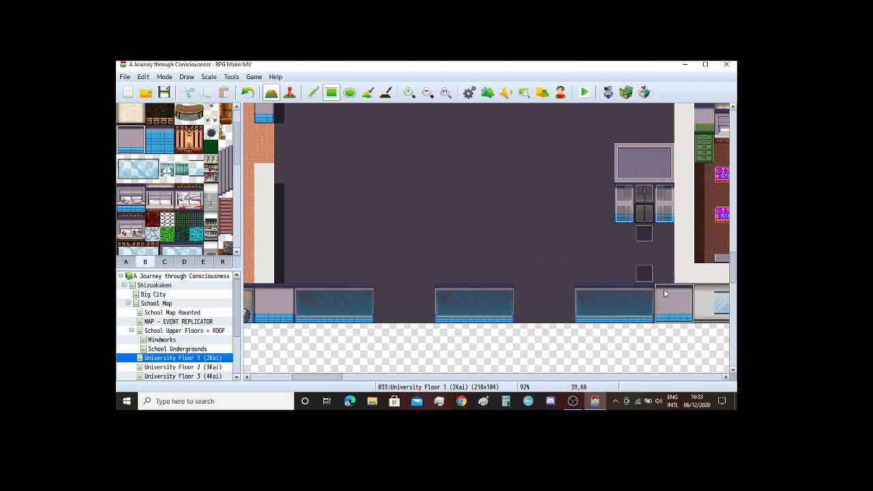
Step: Lay dark grey floor under the right half of the corner wall panel and place the panel's right-edge piece over it
{"action": "left_click", "coordinate": [125, 261]}
{"action": "left_click", "coordinate": [210, 198]}
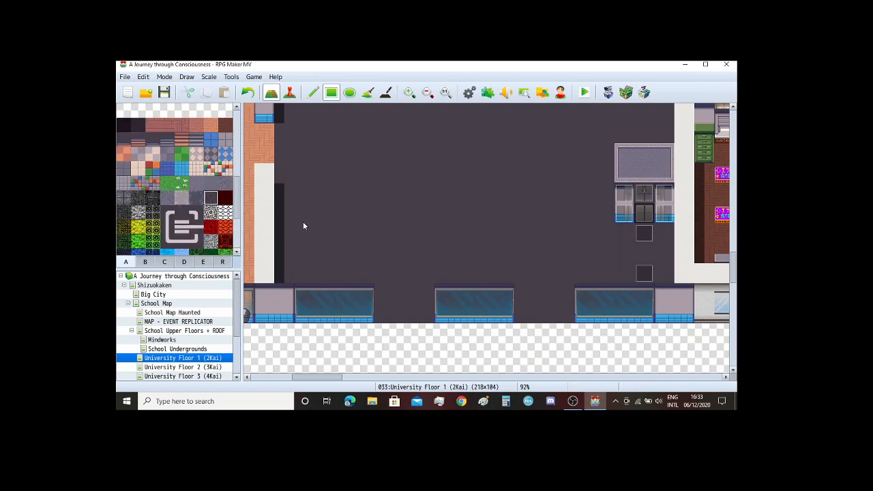
{"action": "left_click", "coordinate": [691, 294]}
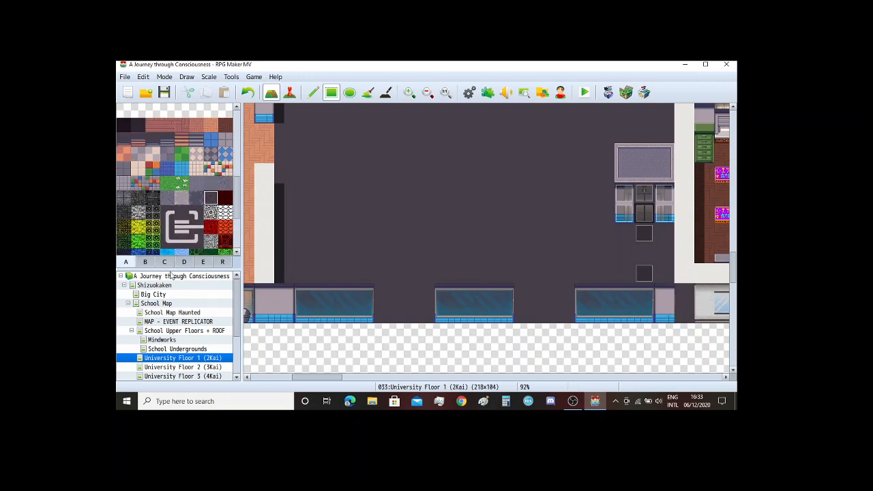
{"action": "left_click", "coordinate": [144, 262]}
{"action": "left_click", "coordinate": [138, 176]}
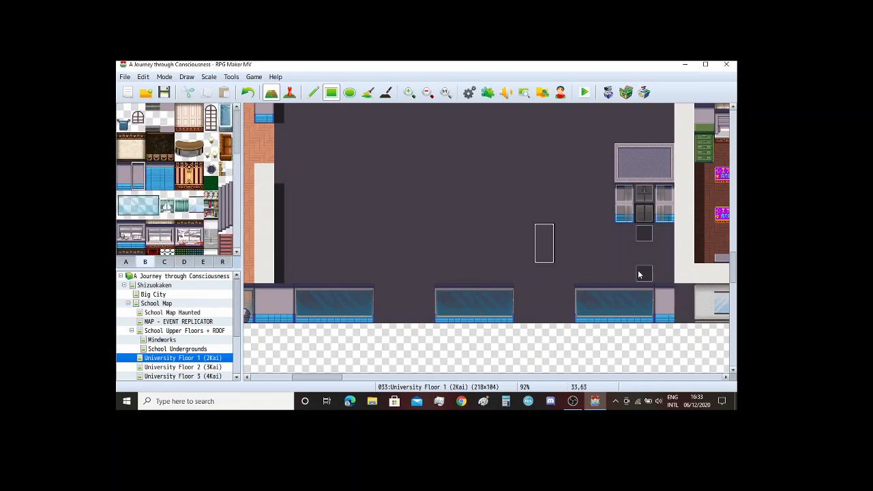
{"action": "left_click", "coordinate": [690, 293]}
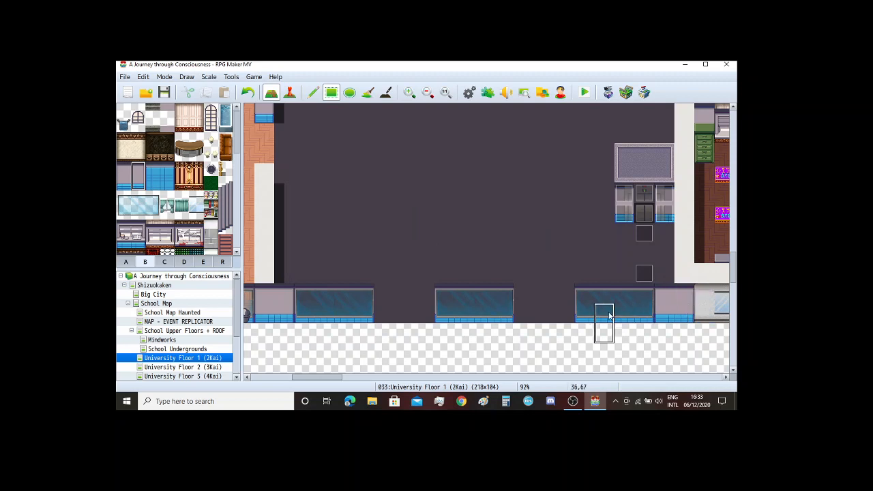
Step: Fill the two gaps between the lift hall's lower windows with three-tile-wide blue-based window sections
{"action": "scroll", "coordinate": [546, 293], "scroll_direction": "down", "scroll_amount": 1}
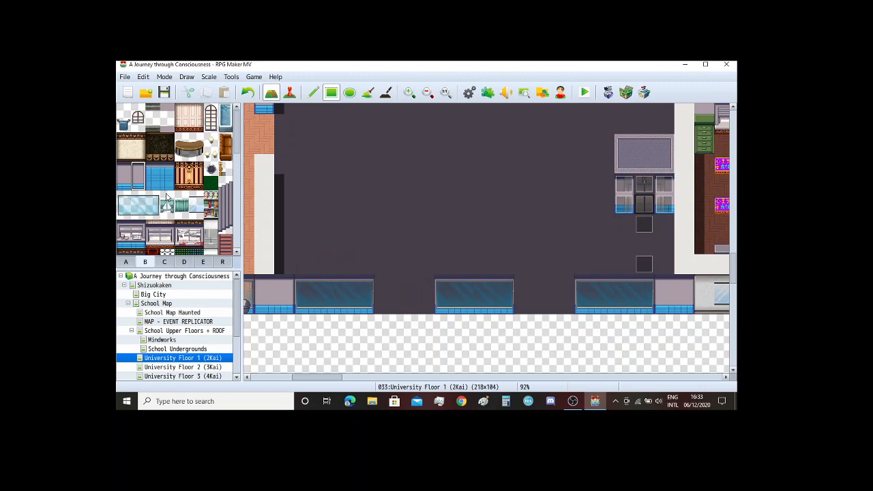
{"action": "scroll", "coordinate": [166, 198], "scroll_direction": "down", "scroll_amount": 3}
{"action": "left_click_drag", "start_coordinate": [168, 188], "coordinate": [202, 206]}
{"action": "left_click", "coordinate": [385, 290]}
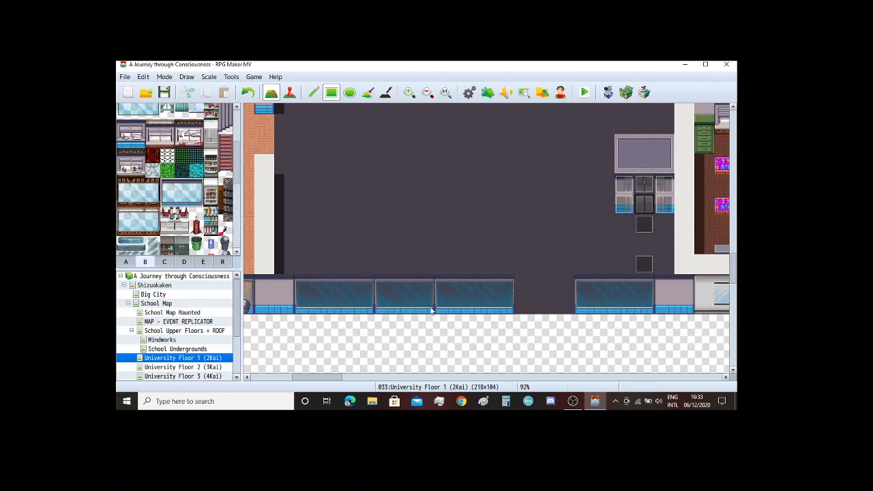
{"action": "left_click", "coordinate": [532, 295]}
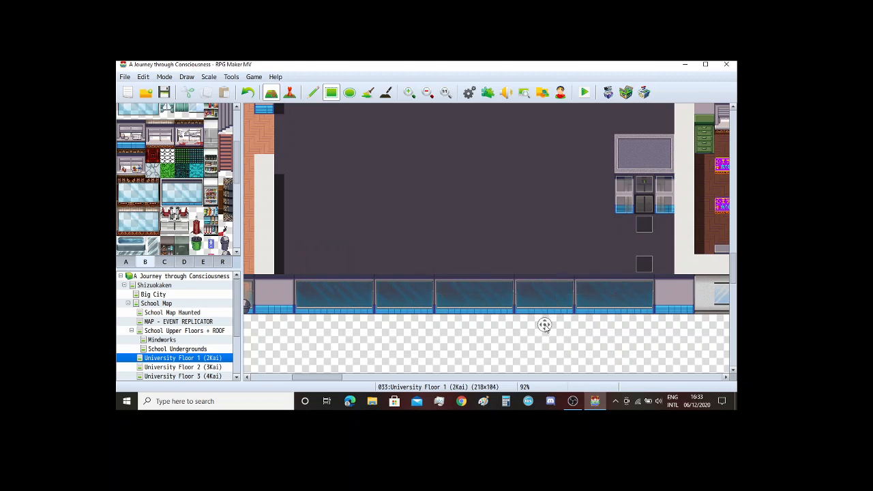
Step: Paint the orange herringbone floor tile over the white wall column and its shadow between the cafeteria and the lift hall
{"action": "mouse_move", "coordinate": [341, 378]}
{"action": "left_mouse_down"}
{"action": "mouse_move", "coordinate": [357, 378]}
{"action": "mouse_move", "coordinate": [346, 379]}
{"action": "left_mouse_up"}
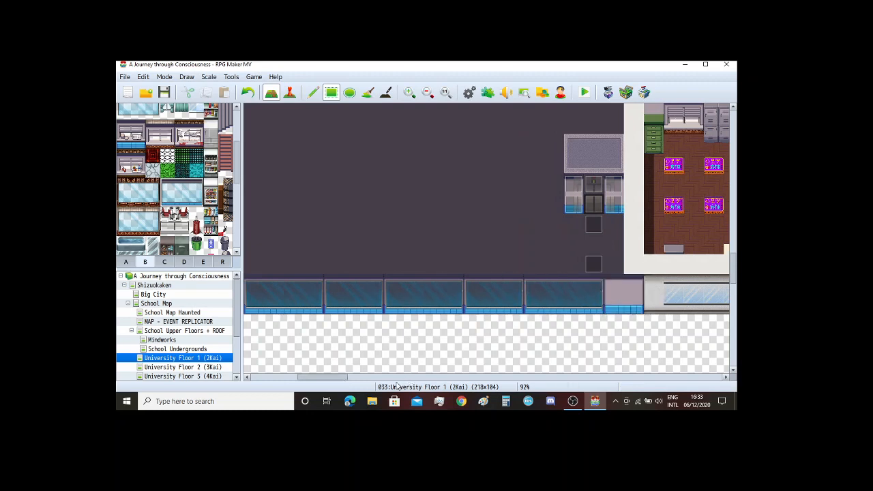
{"action": "mouse_move", "coordinate": [345, 377]}
{"action": "left_mouse_down"}
{"action": "mouse_move", "coordinate": [357, 382]}
{"action": "mouse_move", "coordinate": [333, 385]}
{"action": "left_mouse_up"}
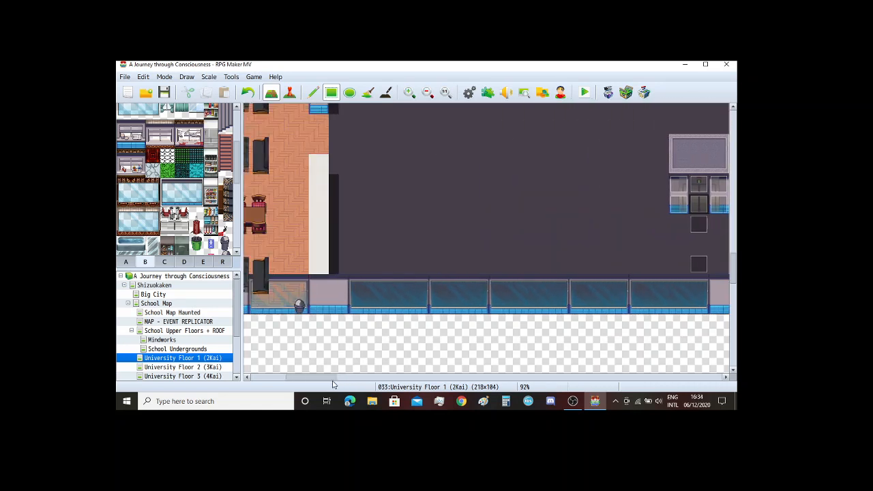
{"action": "left_click", "coordinate": [222, 262]}
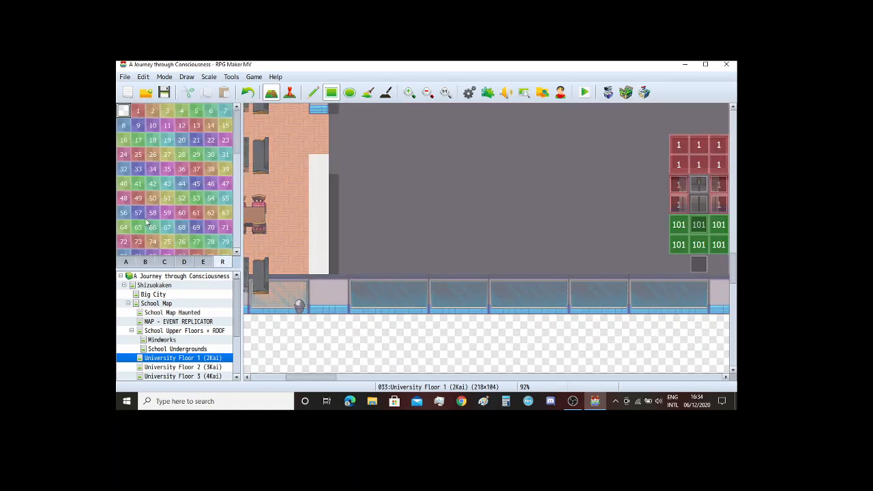
{"action": "left_click", "coordinate": [125, 262]}
{"action": "scroll", "coordinate": [194, 222], "scroll_direction": "up", "scroll_amount": 1}
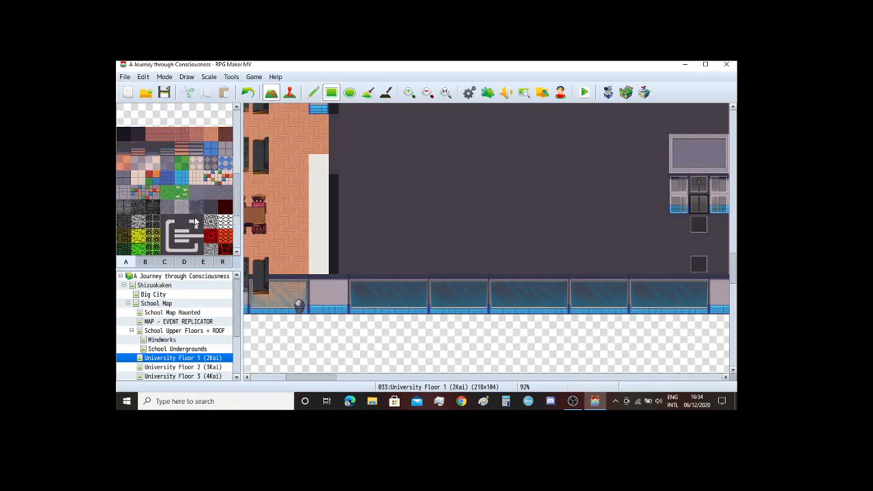
{"action": "left_click", "coordinate": [210, 135]}
{"action": "left_click", "coordinate": [316, 164]}
{"action": "left_click_drag", "start_coordinate": [312, 167], "coordinate": [318, 259]}
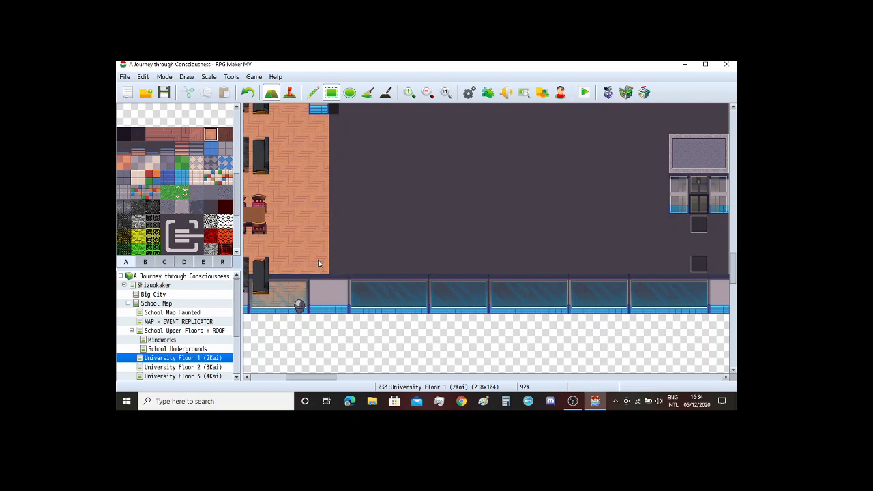
Step: Rebuild the wall column between the cafeteria and the lift hall with the plain white overlay tile
{"action": "left_click", "coordinate": [184, 262]}
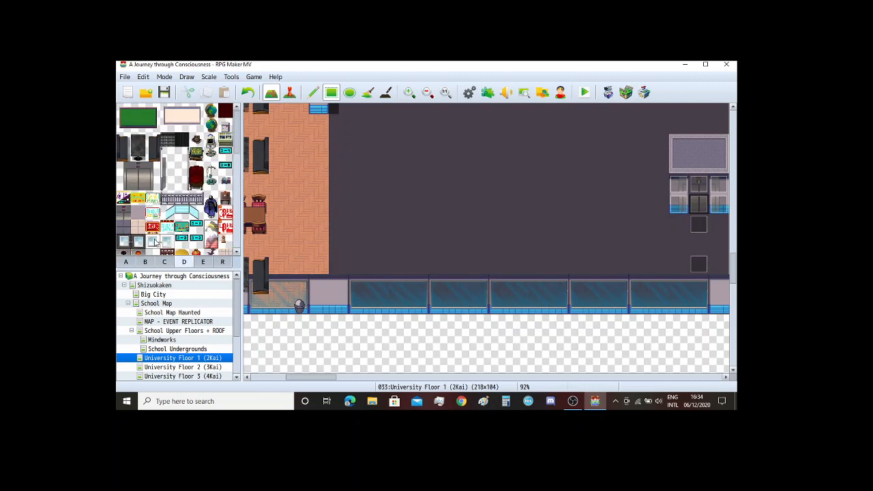
{"action": "scroll", "coordinate": [178, 179], "scroll_direction": "down", "scroll_amount": 2}
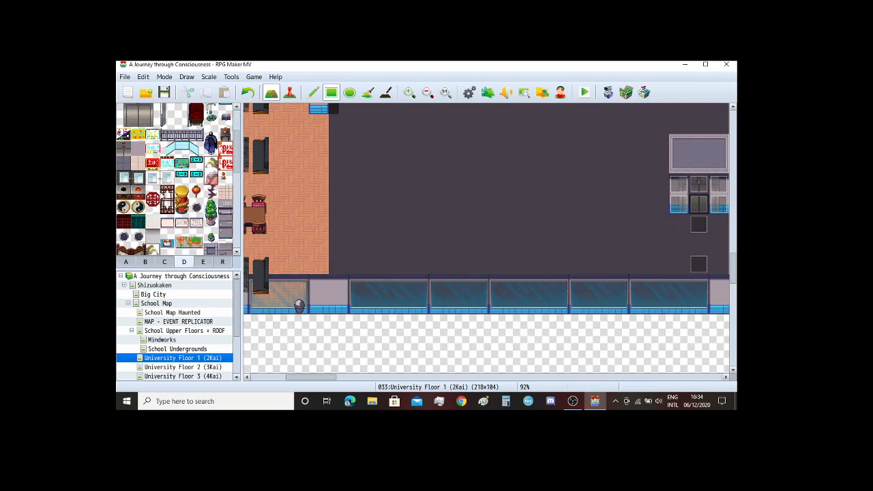
{"action": "left_click", "coordinate": [158, 224]}
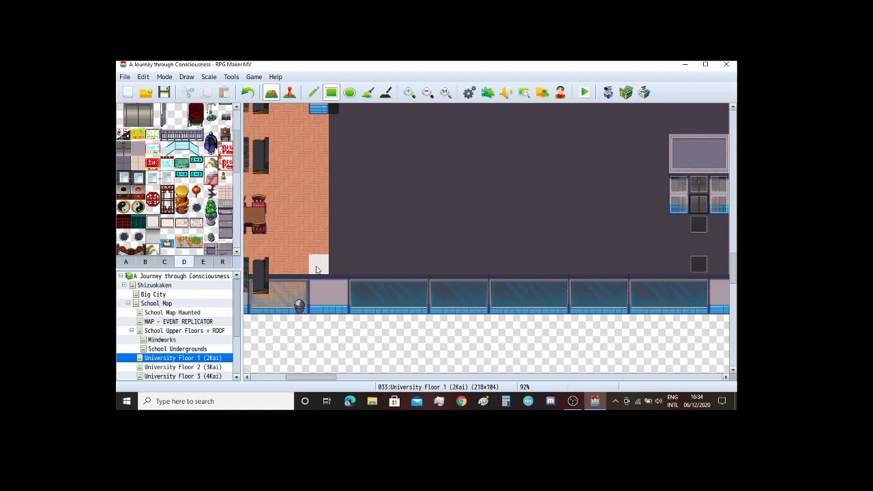
{"action": "scroll", "coordinate": [316, 268], "scroll_direction": "up", "scroll_amount": 1}
{"action": "left_click_drag", "start_coordinate": [315, 296], "coordinate": [320, 206]}
Step: Mark the white wall column beside the cafeteria with region ID 1, down through the outer wall
{"action": "left_click", "coordinate": [222, 262]}
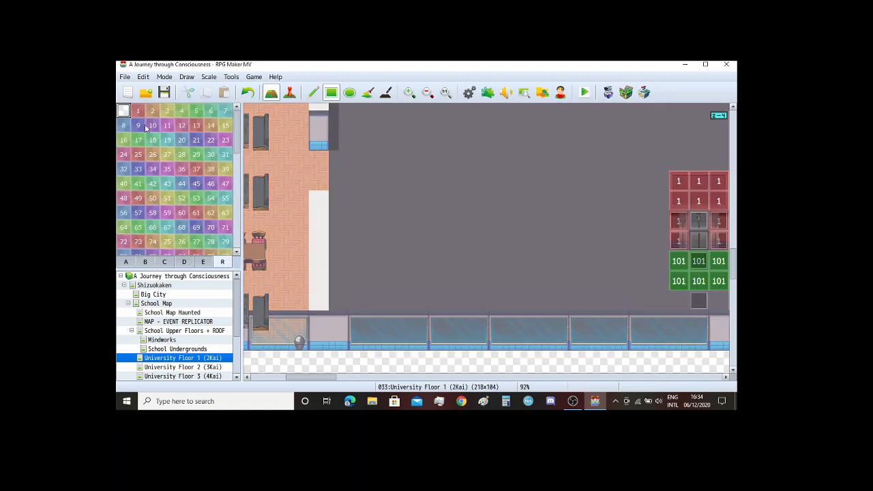
{"action": "scroll", "coordinate": [320, 200], "scroll_direction": "down", "scroll_amount": 3}
{"action": "left_click_drag", "start_coordinate": [321, 200], "coordinate": [319, 251]}
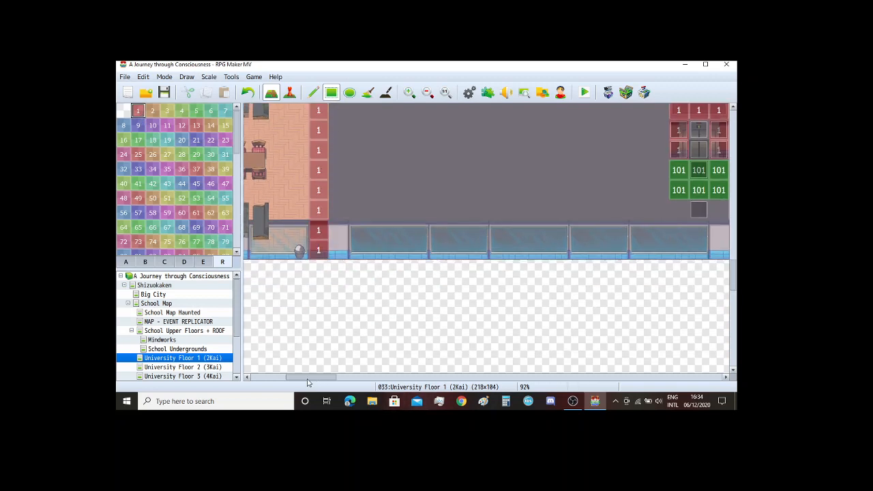
Step: Mark the wall column between the lift and the classroom with region ID 1, down through the outer wall
{"action": "scroll", "coordinate": [487, 281], "scroll_direction": "right", "scroll_amount": 8, "text": "shift"}
{"action": "scroll", "coordinate": [487, 281], "scroll_direction": "up", "scroll_amount": 1}
{"action": "left_click_drag", "start_coordinate": [487, 281], "coordinate": [487, 219]}
{"action": "scroll", "coordinate": [487, 281], "scroll_direction": "up", "scroll_amount": 3}
{"action": "scroll", "coordinate": [486, 252], "scroll_direction": "down", "scroll_amount": 3}
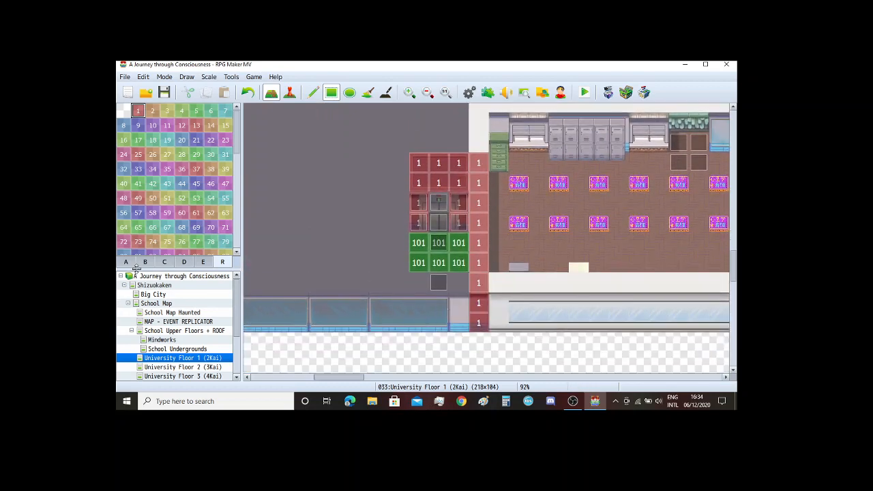
Step: Extend the classroom's brown floor tile over its lower white wall and the windowed outer wall beneath it
{"action": "left_click", "coordinate": [126, 262]}
{"action": "left_click_drag", "start_coordinate": [339, 377], "coordinate": [362, 386]}
{"action": "scroll", "coordinate": [364, 341], "scroll_direction": "up", "scroll_amount": 1}
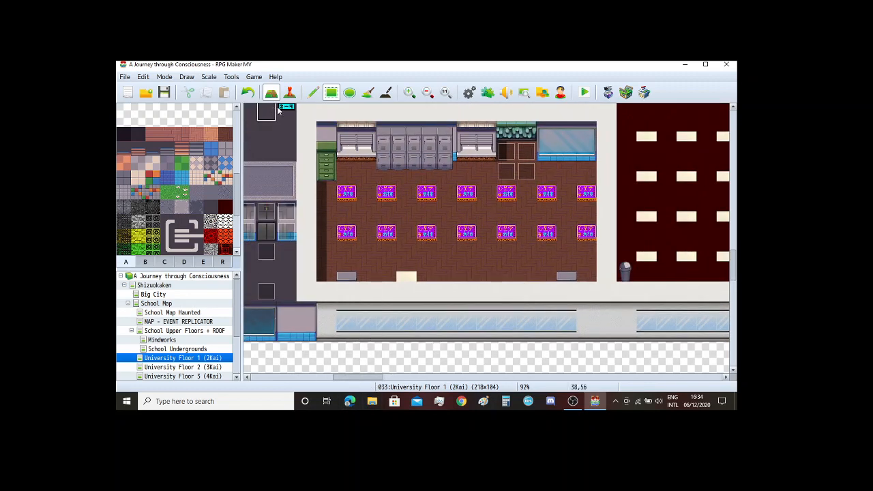
{"action": "left_click", "coordinate": [226, 134]}
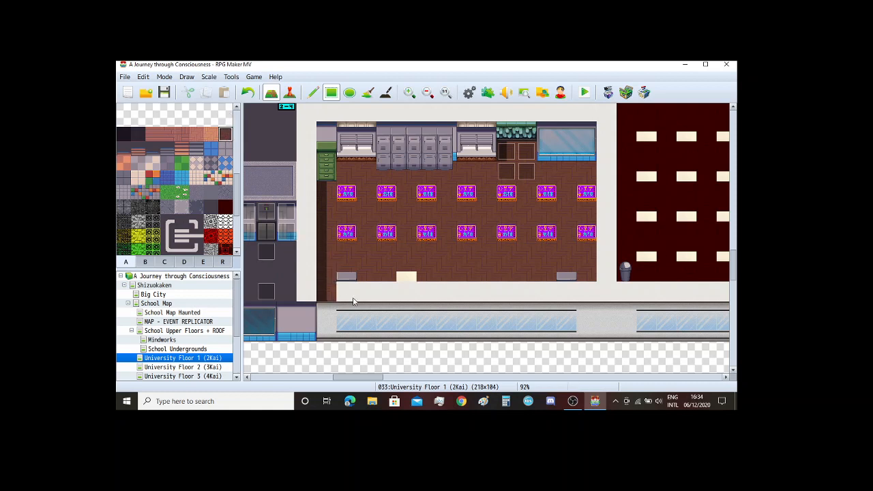
{"action": "mouse_move", "coordinate": [353, 301]}
{"action": "left_mouse_down"}
{"action": "mouse_move", "coordinate": [468, 329]}
{"action": "mouse_move", "coordinate": [584, 328]}
{"action": "left_mouse_up"}
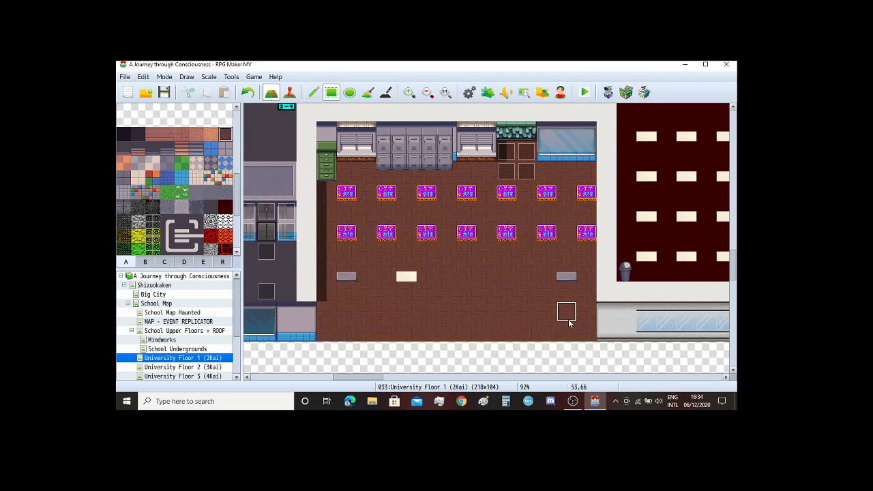
Step: Paint brown floor over the grey and cream objects in the classroom's lower part and its two rows of purple desks
{"action": "left_click", "coordinate": [567, 276]}
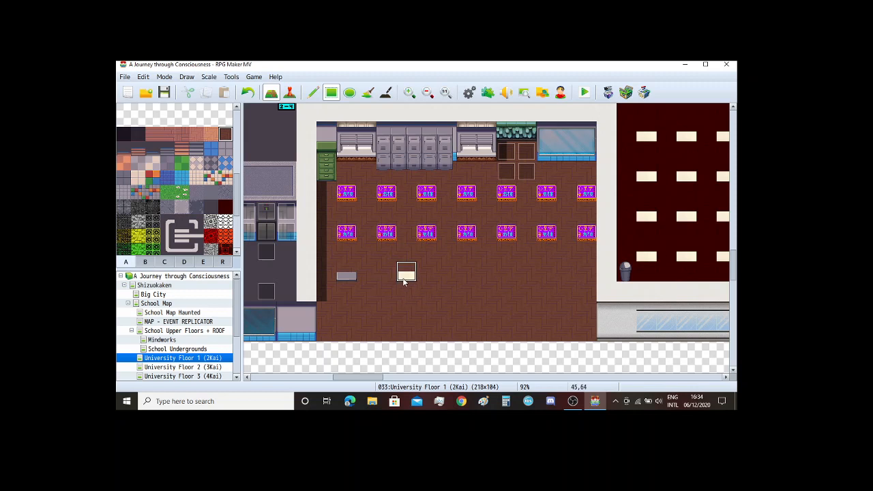
{"action": "left_click", "coordinate": [346, 275]}
{"action": "scroll", "coordinate": [382, 308], "scroll_direction": "up", "scroll_amount": 1}
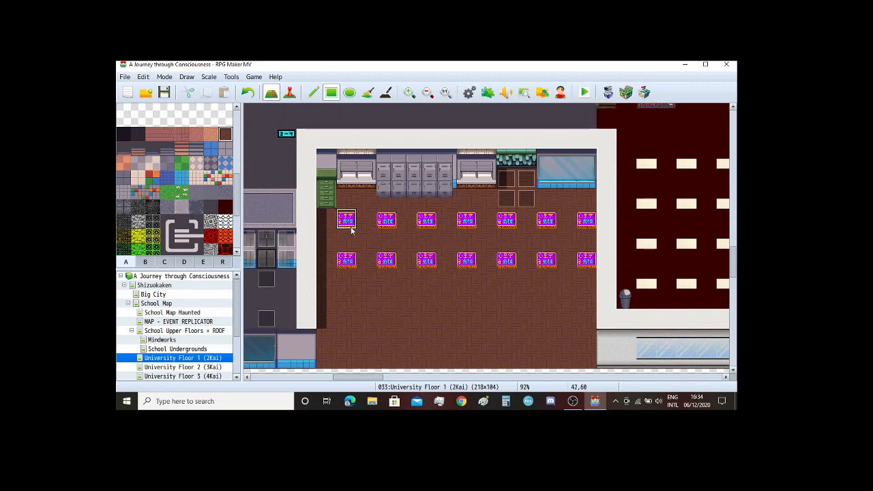
{"action": "mouse_move", "coordinate": [351, 231]}
{"action": "left_mouse_down"}
{"action": "mouse_move", "coordinate": [446, 259]}
{"action": "mouse_move", "coordinate": [588, 264]}
{"action": "left_mouse_up"}
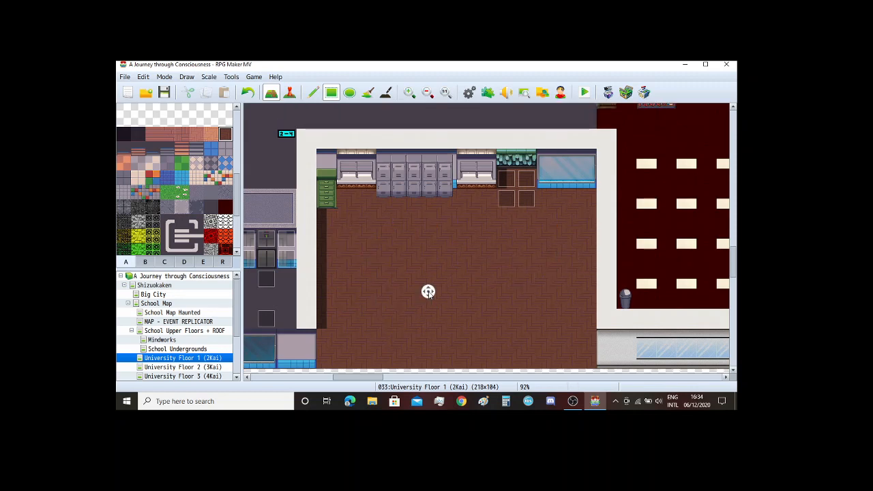
{"action": "scroll", "coordinate": [427, 292], "scroll_direction": "down", "scroll_amount": 1}
{"action": "left_click", "coordinate": [145, 265]}
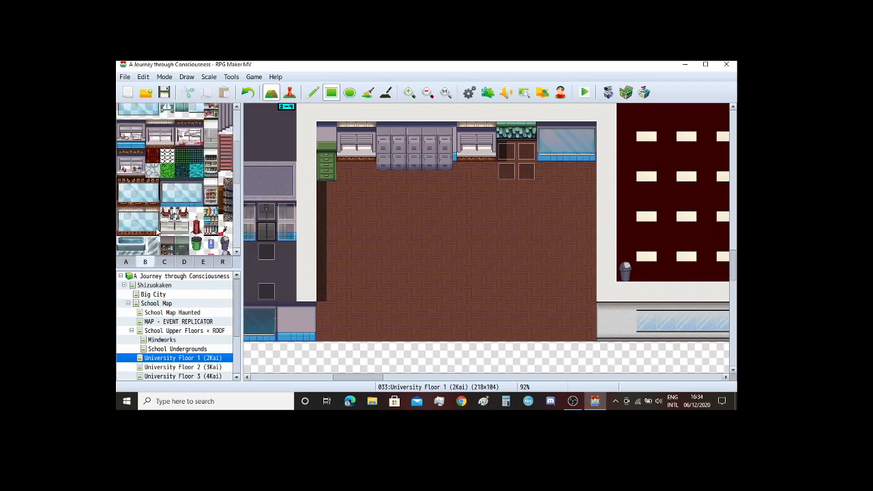
{"action": "scroll", "coordinate": [175, 172], "scroll_direction": "down", "scroll_amount": 3}
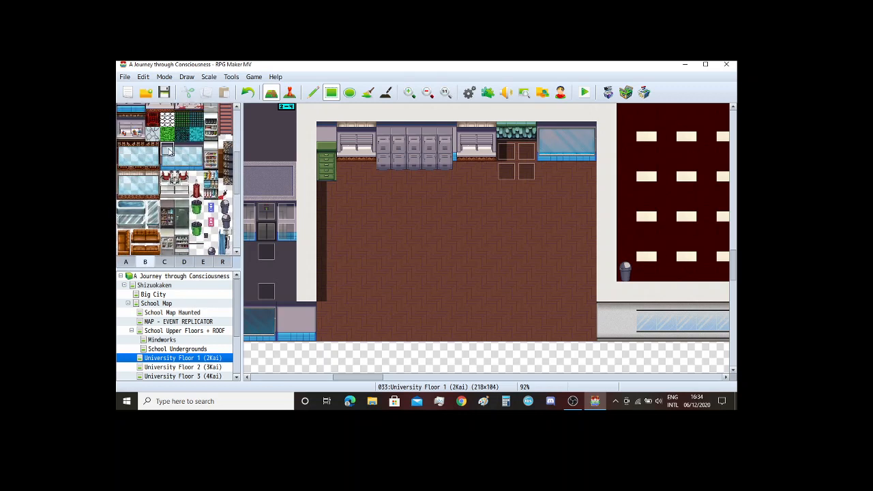
{"action": "left_click_drag", "start_coordinate": [163, 147], "coordinate": [199, 167]}
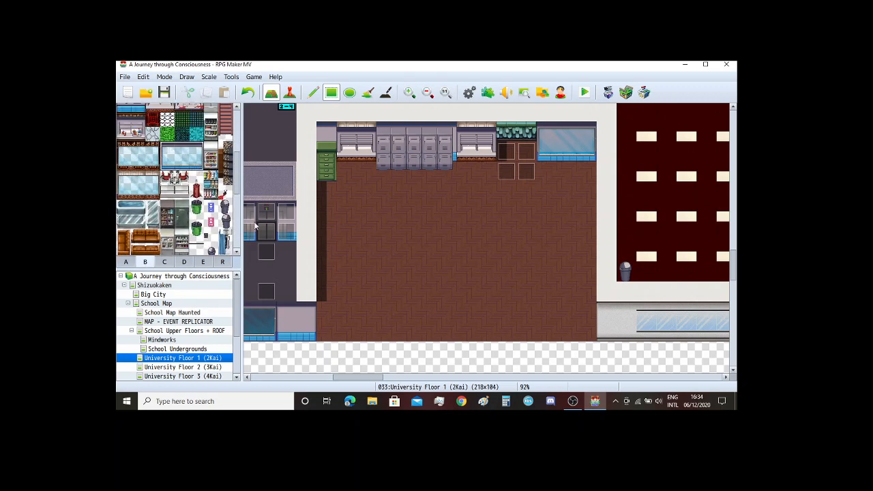
{"action": "left_click", "coordinate": [348, 315]}
{"action": "right_click", "coordinate": [468, 315]}
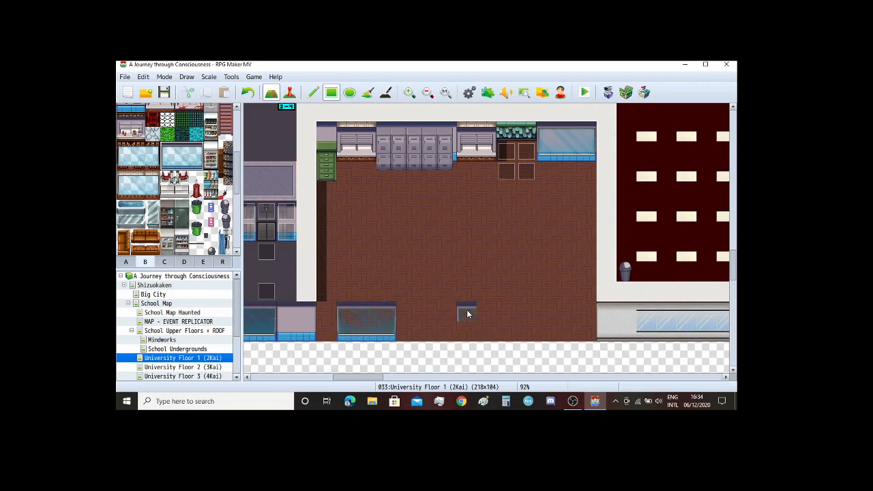
{"action": "left_click", "coordinate": [500, 328]}
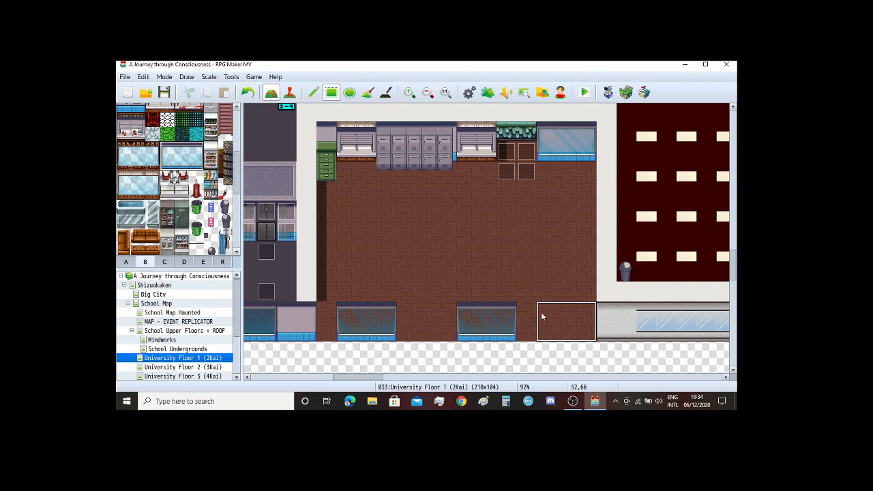
{"action": "left_click_drag", "start_coordinate": [533, 308], "coordinate": [424, 303]}
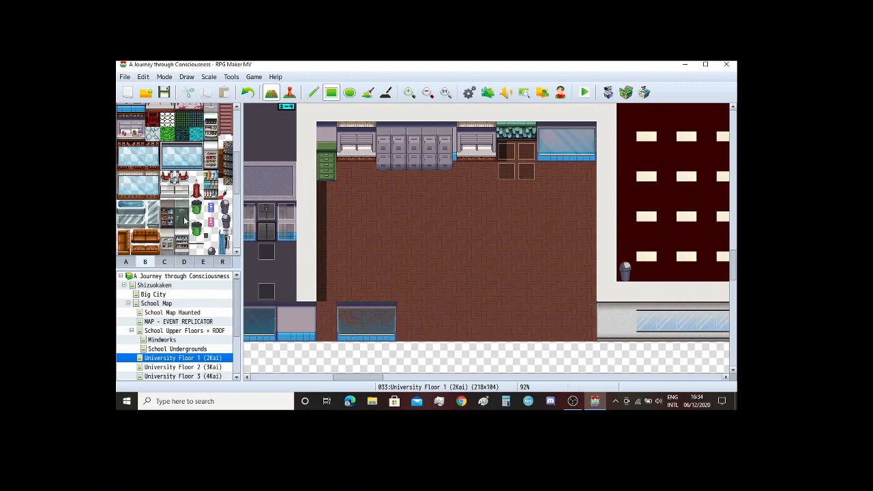
{"action": "left_click", "coordinate": [353, 310]}
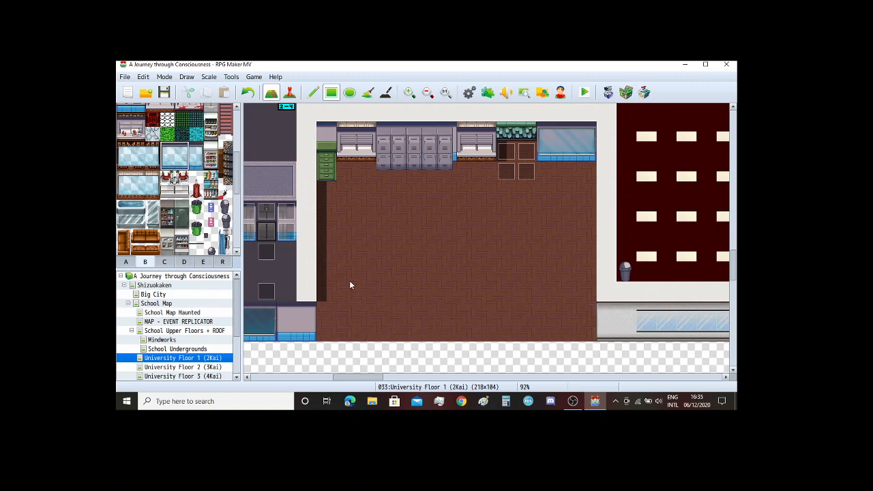
Step: Place two four-tile-wide windows with blue bases along the classroom's lower edge, leaving gaps at the ends and between them
{"action": "left_click", "coordinate": [364, 311]}
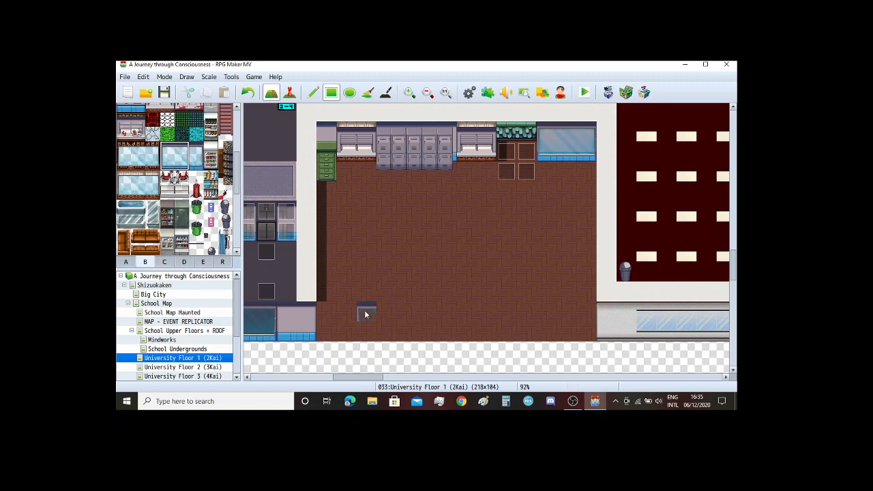
{"action": "left_click", "coordinate": [510, 324]}
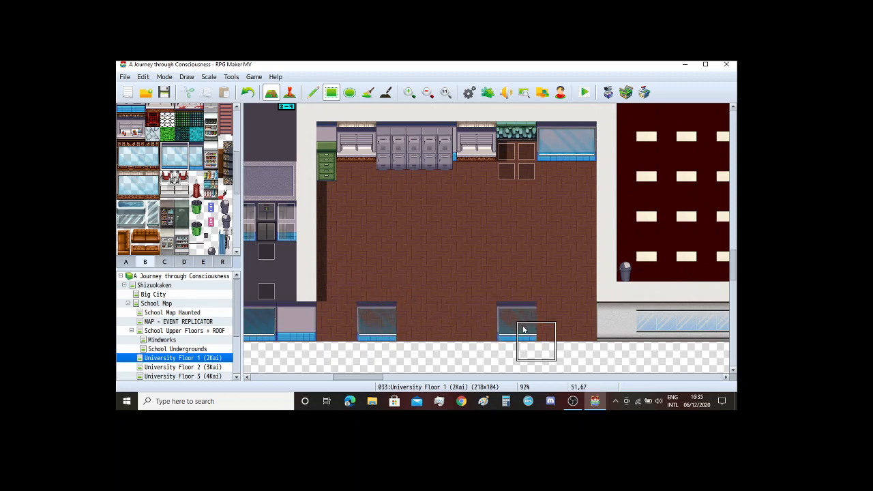
{"action": "key", "text": "ctrl+z"}
{"action": "left_click", "coordinate": [495, 310]}
{"action": "left_click", "coordinate": [494, 310]}
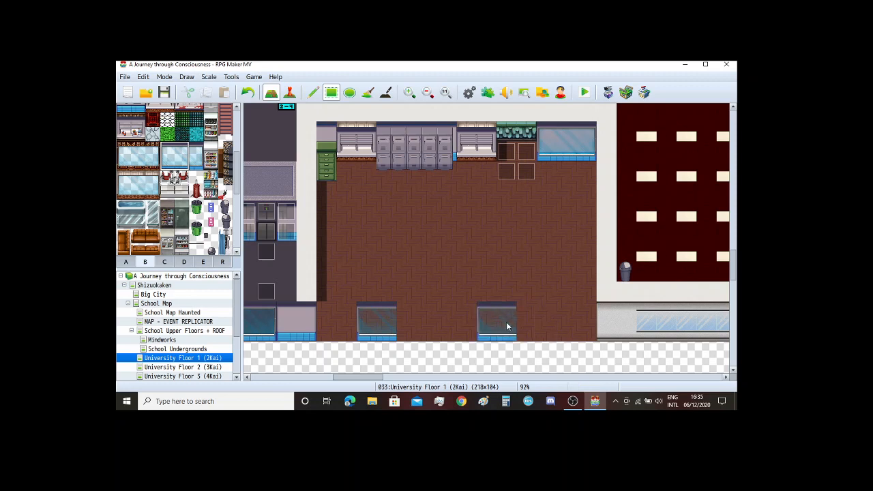
{"action": "left_click", "coordinate": [183, 151]}
{"action": "left_click_drag", "start_coordinate": [197, 160], "coordinate": [167, 147]}
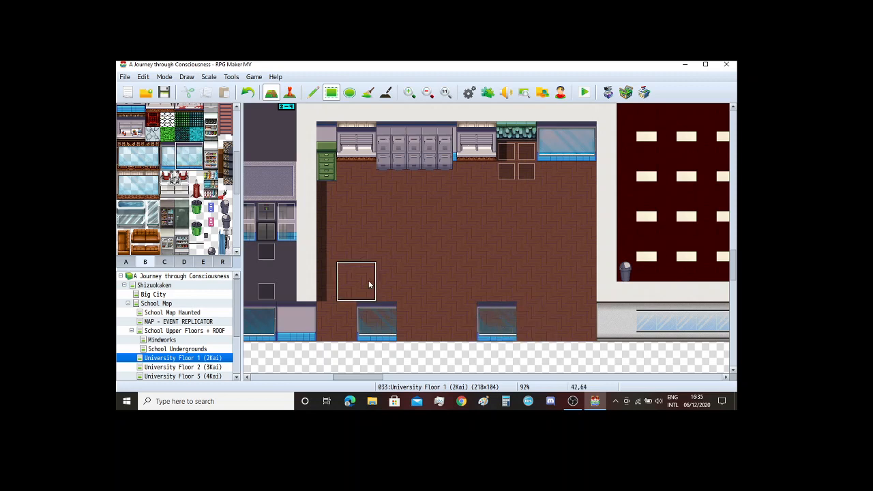
{"action": "left_click", "coordinate": [539, 326]}
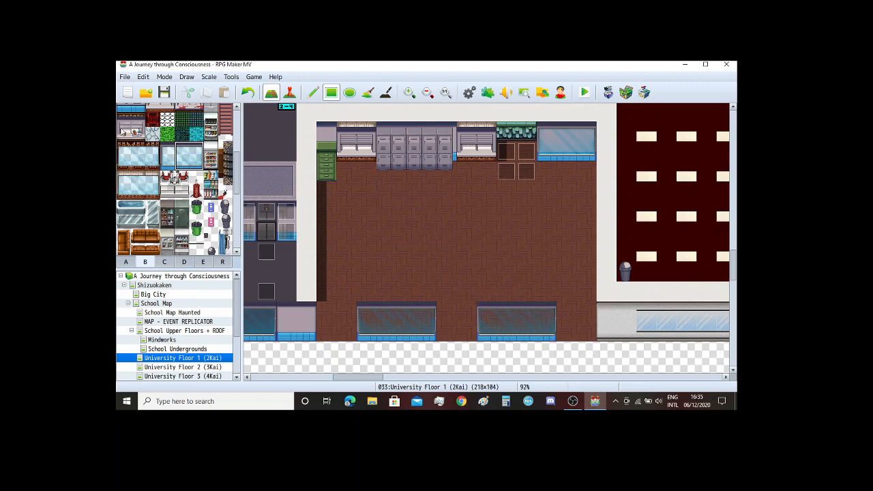
Step: Fill the gaps beside and between the two lower windows with the grey wall tile that has a blue base
{"action": "scroll", "coordinate": [125, 143], "scroll_direction": "up", "scroll_amount": 2}
{"action": "scroll", "coordinate": [133, 156], "scroll_direction": "up", "scroll_amount": 2}
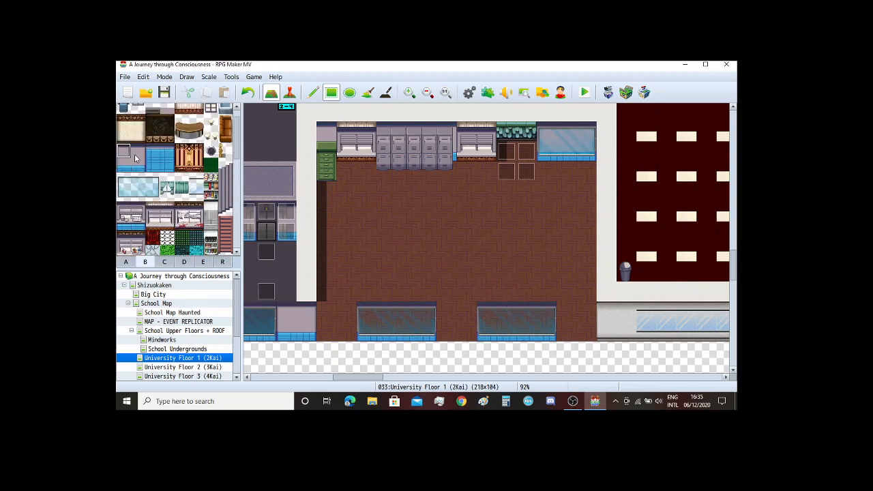
{"action": "left_click", "coordinate": [133, 159]}
{"action": "left_click", "coordinate": [327, 312]}
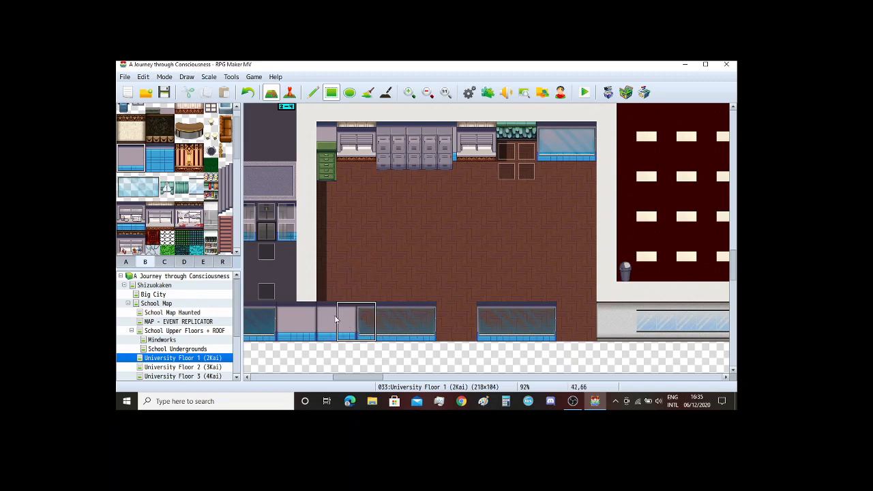
{"action": "left_click", "coordinate": [313, 92]}
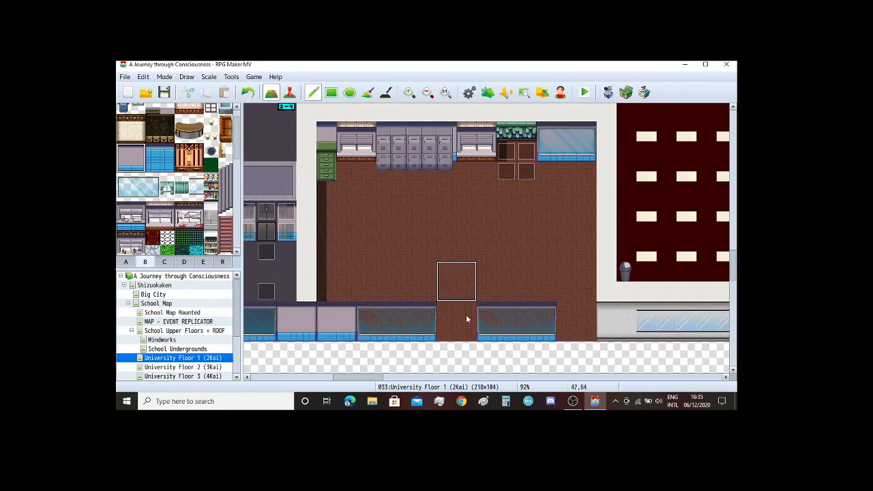
{"action": "left_click", "coordinate": [455, 318]}
{"action": "left_click", "coordinate": [566, 319]}
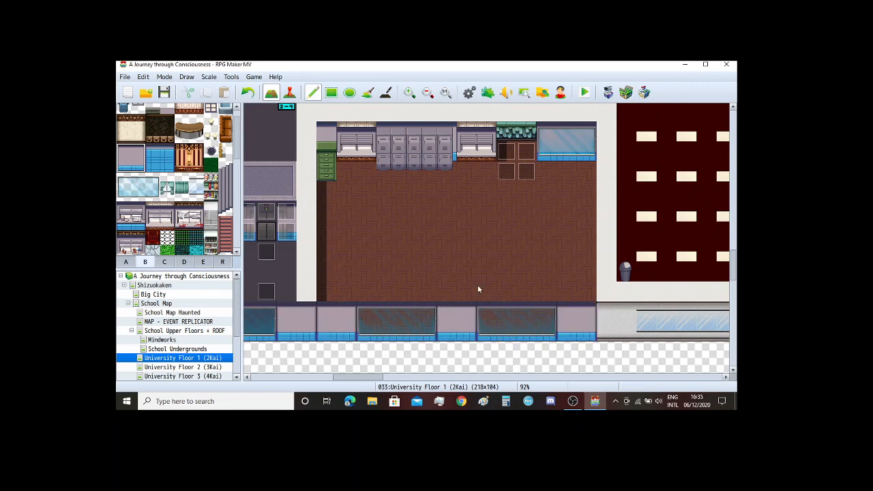
Step: Paint dark grey floor over the classroom's upper white wall and the back wall below it, down to the brown floor
{"action": "scroll", "coordinate": [425, 236], "scroll_direction": "down", "scroll_amount": 1}
{"action": "scroll", "coordinate": [425, 236], "scroll_direction": "up", "scroll_amount": 2}
{"action": "scroll", "coordinate": [397, 215], "scroll_direction": "up", "scroll_amount": 2}
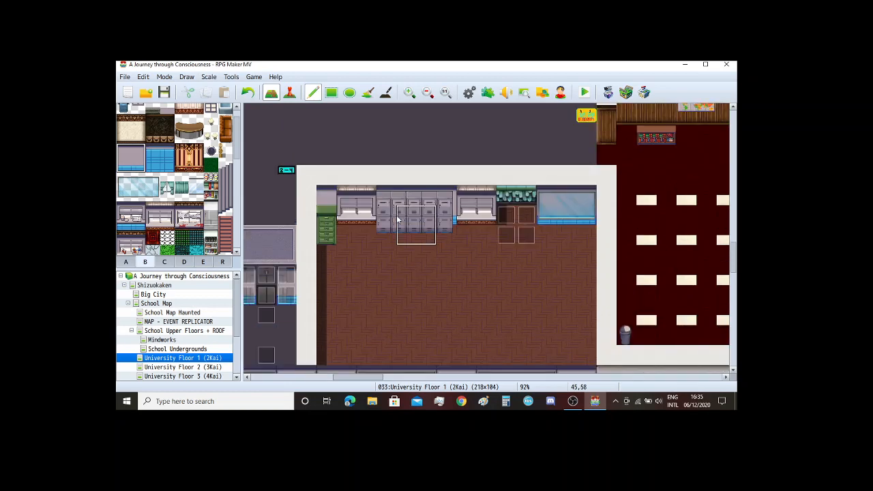
{"action": "scroll", "coordinate": [357, 210], "scroll_direction": "up", "scroll_amount": 1, "text": "ctrl"}
{"action": "scroll", "coordinate": [358, 210], "scroll_direction": "up", "scroll_amount": 2, "text": "ctrl"}
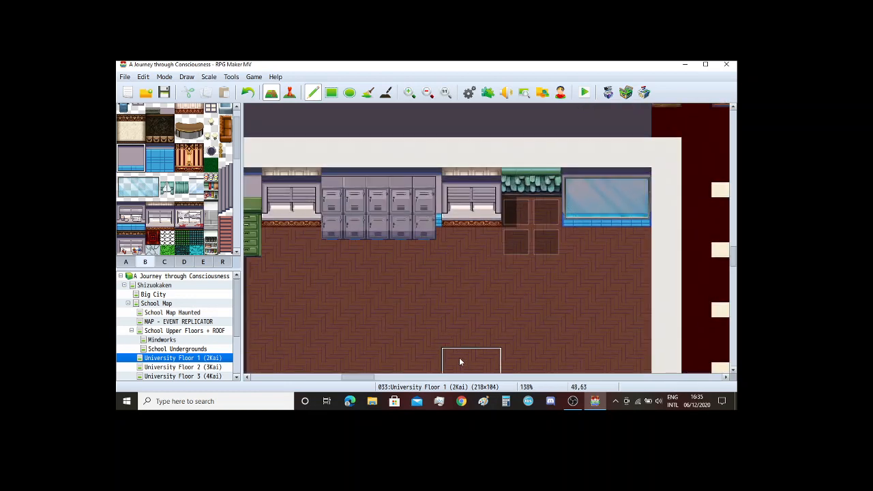
{"action": "left_click_drag", "start_coordinate": [355, 381], "coordinate": [350, 381]}
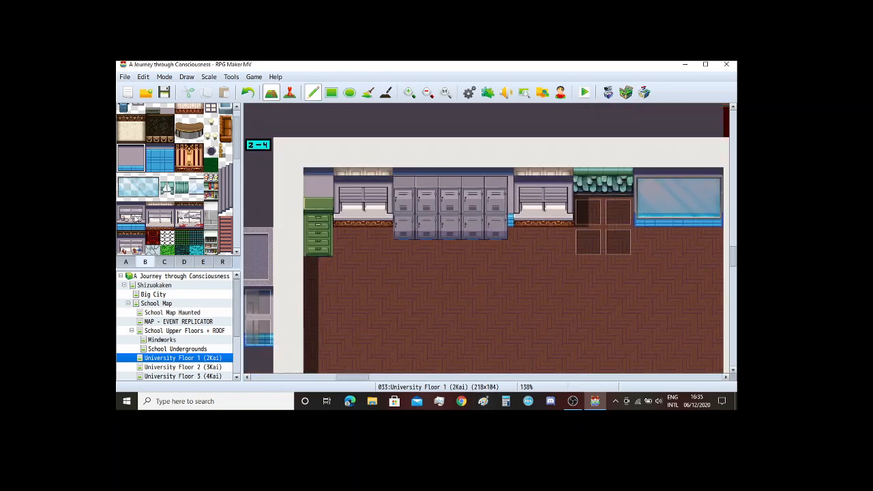
{"action": "left_click", "coordinate": [125, 262]}
{"action": "scroll", "coordinate": [183, 204], "scroll_direction": "down", "scroll_amount": 2}
{"action": "scroll", "coordinate": [183, 204], "scroll_direction": "up", "scroll_amount": 1}
{"action": "left_click", "coordinate": [210, 170]}
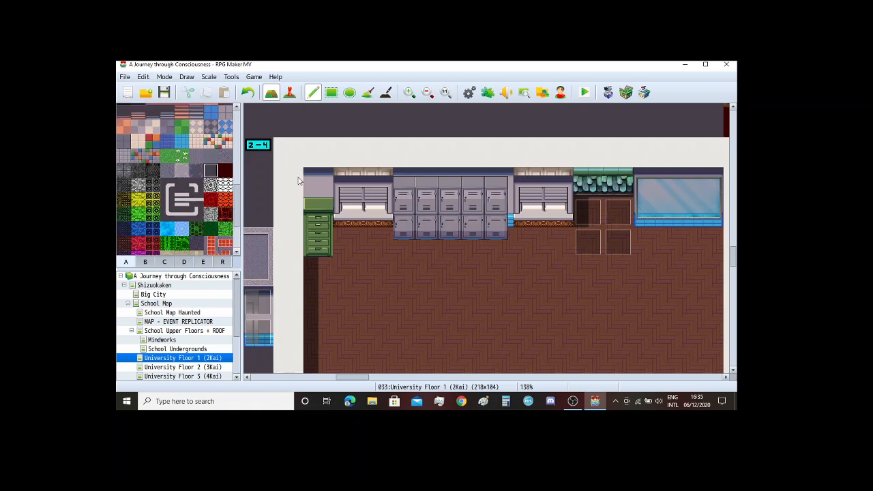
{"action": "scroll", "coordinate": [300, 181], "scroll_direction": "up", "scroll_amount": 1}
{"action": "left_click", "coordinate": [327, 95]}
{"action": "scroll", "coordinate": [359, 186], "scroll_direction": "down", "scroll_amount": 1}
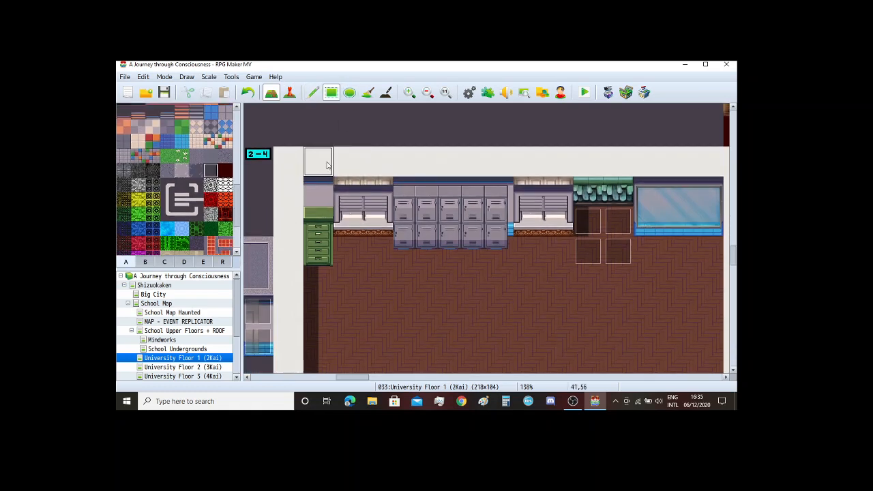
{"action": "left_click", "coordinate": [280, 165]}
{"action": "left_click_drag", "start_coordinate": [308, 176], "coordinate": [703, 216]}
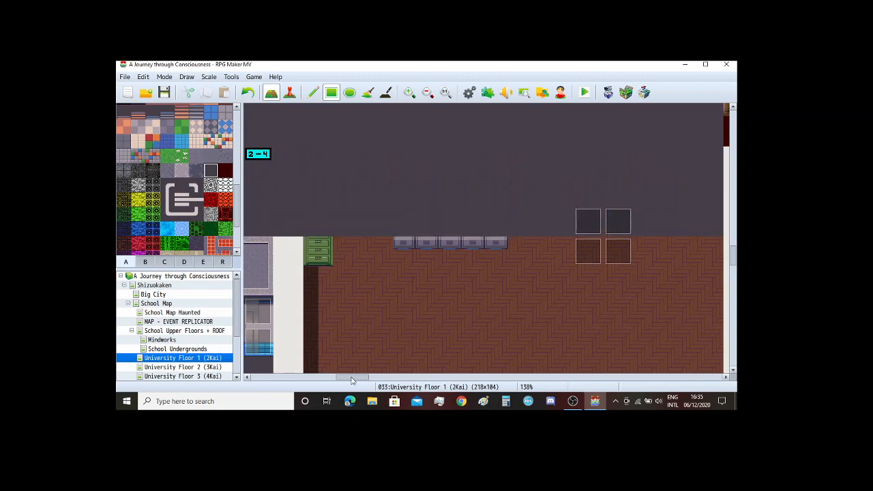
Step: Place a one-tile-wide strip of blue-based grey wall above the green cabinet in the classroom's upper corner
{"action": "mouse_move", "coordinate": [354, 378]}
{"action": "left_mouse_down"}
{"action": "mouse_move", "coordinate": [364, 380]}
{"action": "mouse_move", "coordinate": [354, 386]}
{"action": "left_mouse_up"}
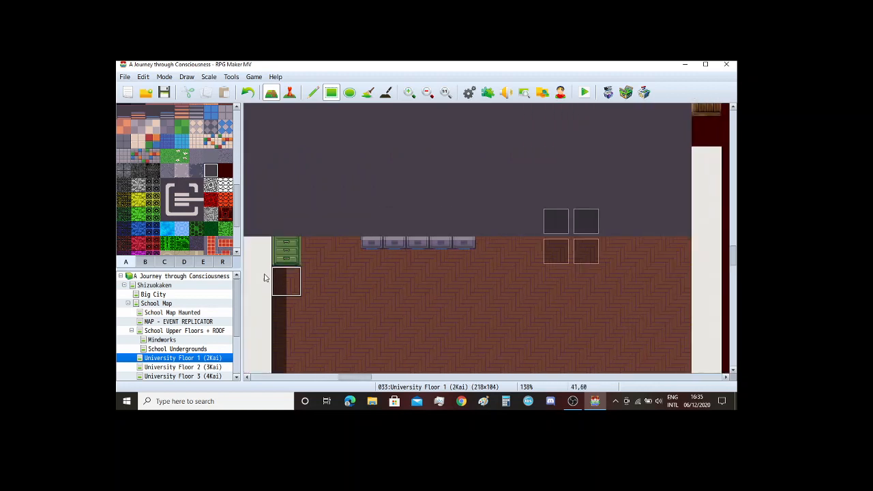
{"action": "left_click", "coordinate": [223, 262]}
{"action": "left_click", "coordinate": [119, 263]}
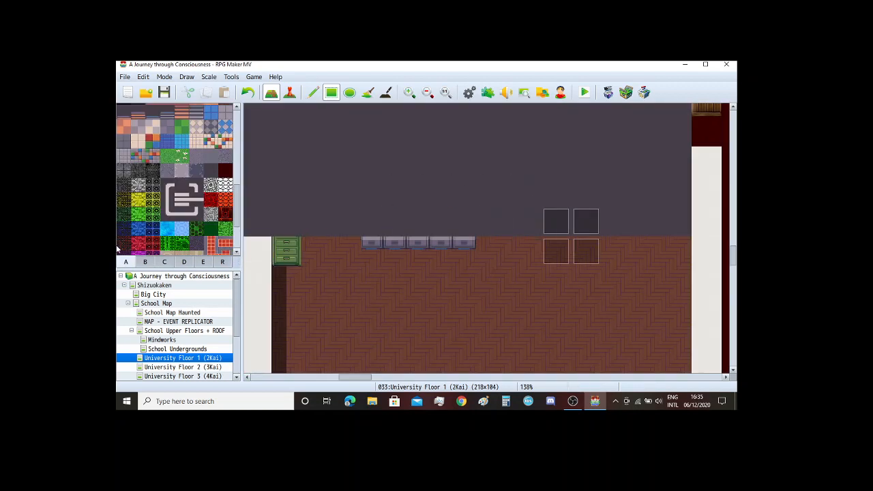
{"action": "left_click", "coordinate": [145, 263]}
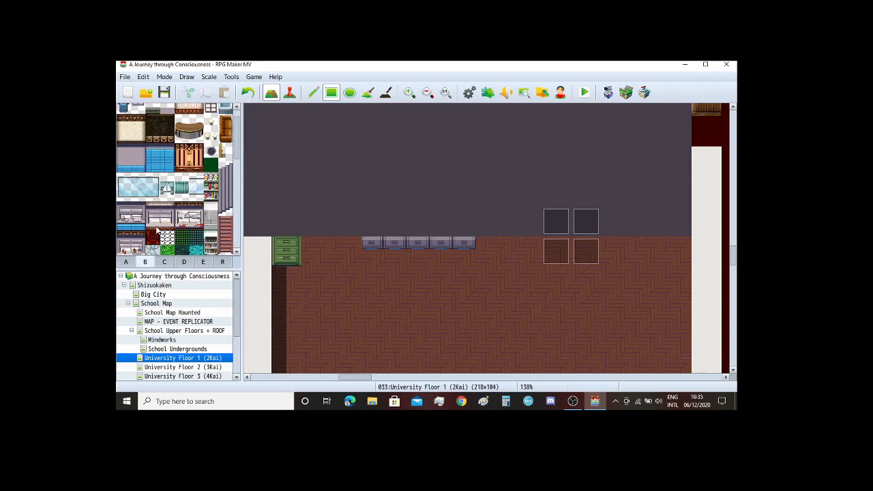
{"action": "scroll", "coordinate": [157, 230], "scroll_direction": "up", "scroll_amount": 1}
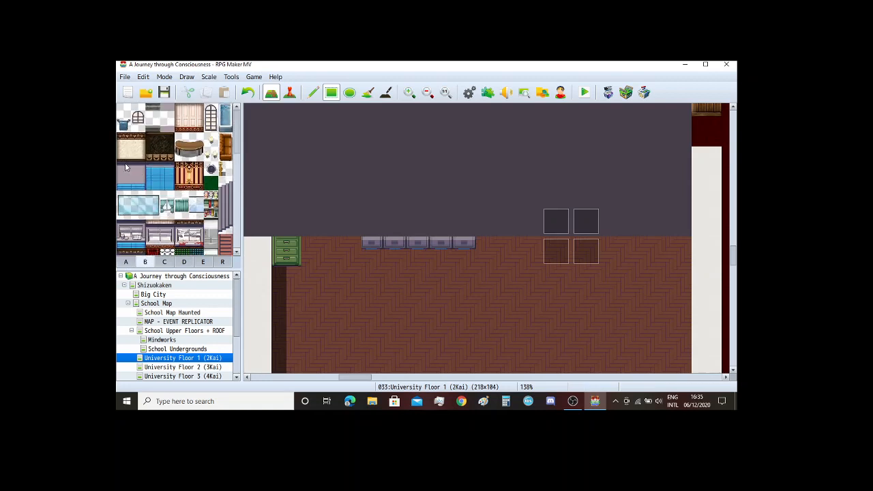
{"action": "left_click", "coordinate": [133, 178]}
{"action": "left_click_drag", "start_coordinate": [262, 197], "coordinate": [281, 229]}
{"action": "key", "text": "ctrl+z"}
{"action": "left_click_drag", "start_coordinate": [138, 168], "coordinate": [141, 183]}
{"action": "left_click", "coordinate": [285, 204]}
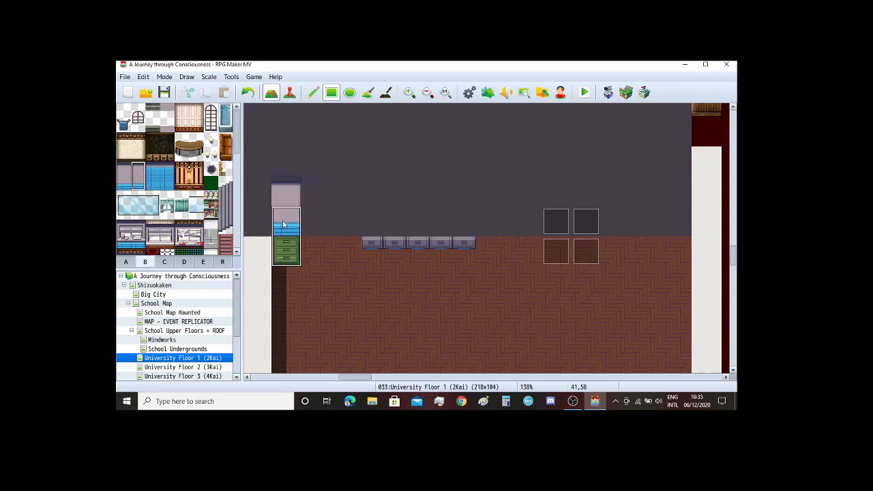
Step: Place two adjoining two-tile-wide grey wall panels with blue bases directly above the row of lockers
{"action": "scroll", "coordinate": [182, 157], "scroll_direction": "down", "scroll_amount": 2}
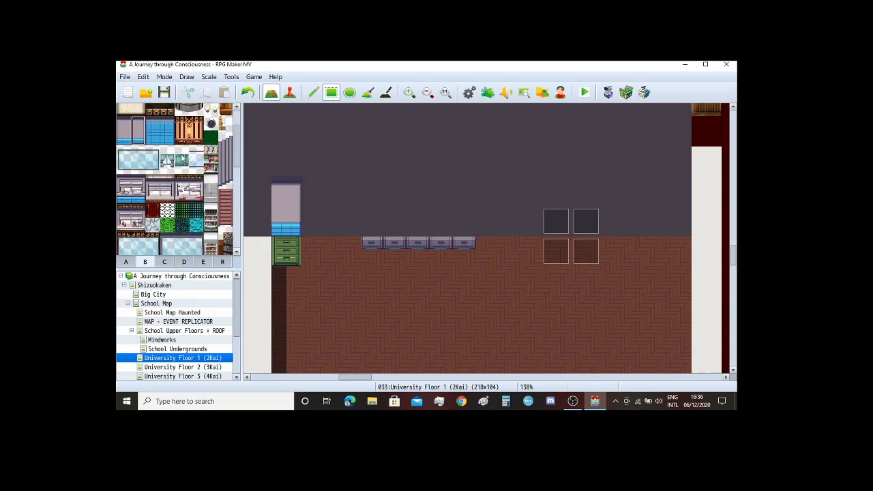
{"action": "scroll", "coordinate": [181, 156], "scroll_direction": "up", "scroll_amount": 1}
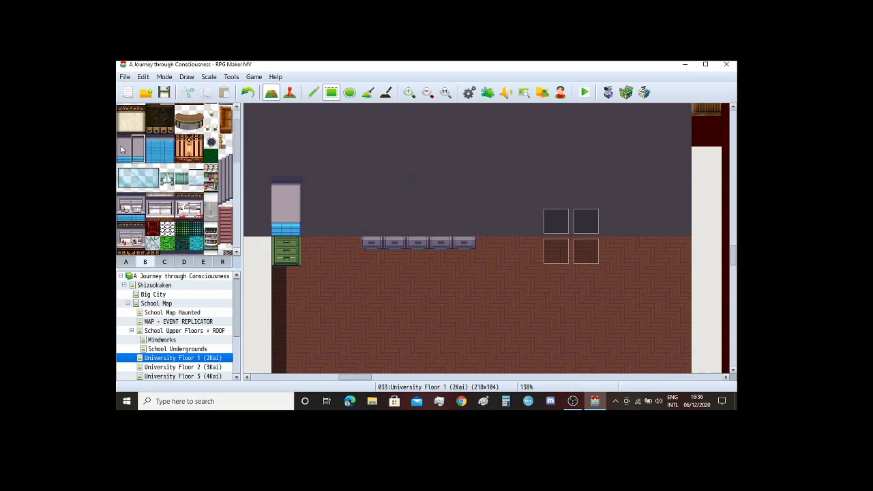
{"action": "left_click_drag", "start_coordinate": [123, 147], "coordinate": [145, 160]}
{"action": "left_click_drag", "start_coordinate": [367, 202], "coordinate": [452, 223]}
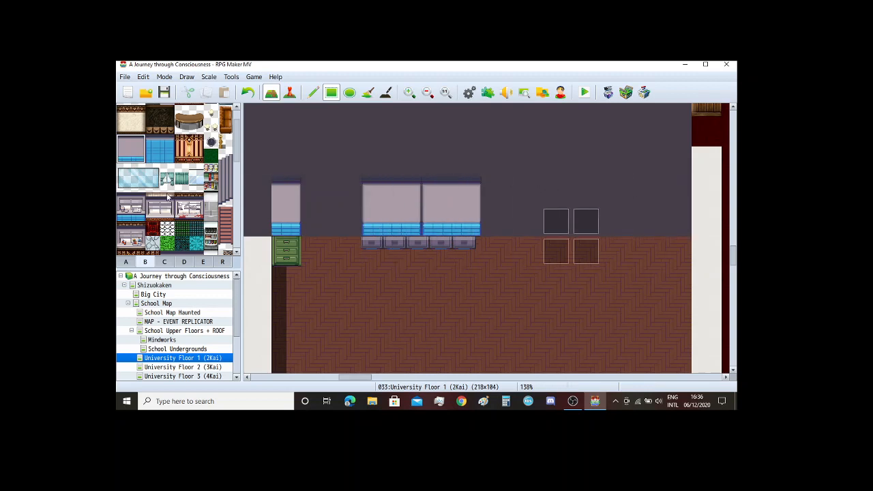
Step: Place a two-tile-wide slatted counter on each side of the wall panels above the lockers
{"action": "scroll", "coordinate": [150, 218], "scroll_direction": "down", "scroll_amount": 5}
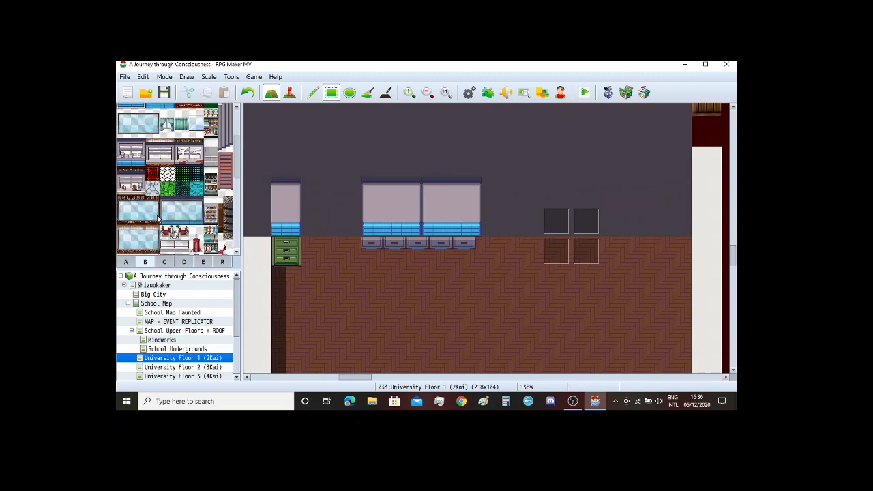
{"action": "left_click", "coordinate": [171, 176]}
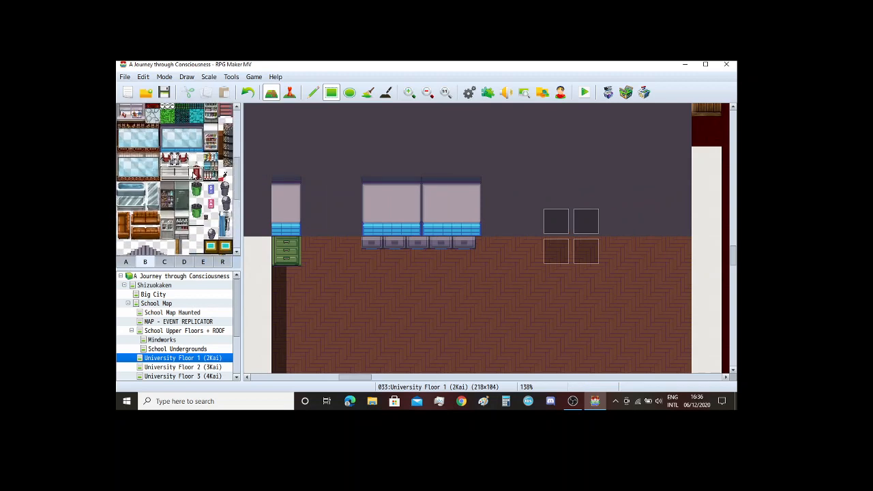
{"action": "left_click", "coordinate": [315, 223]}
{"action": "left_click", "coordinate": [335, 227]}
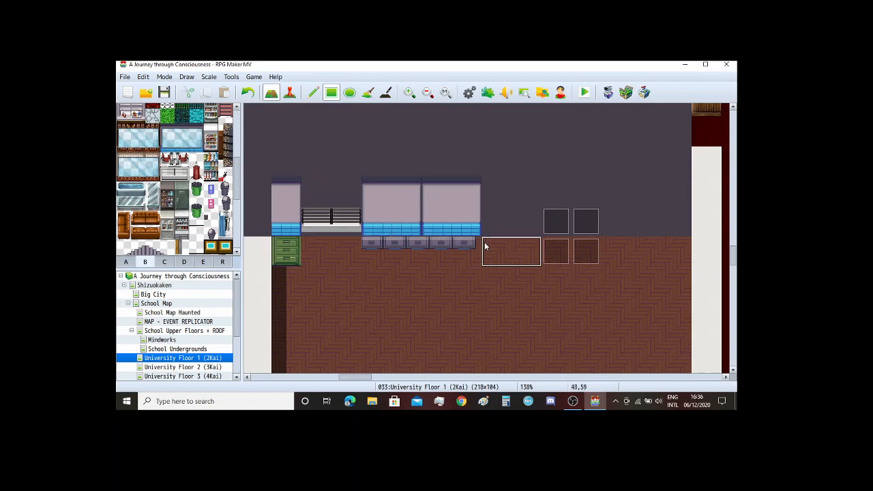
{"action": "left_click", "coordinate": [490, 223]}
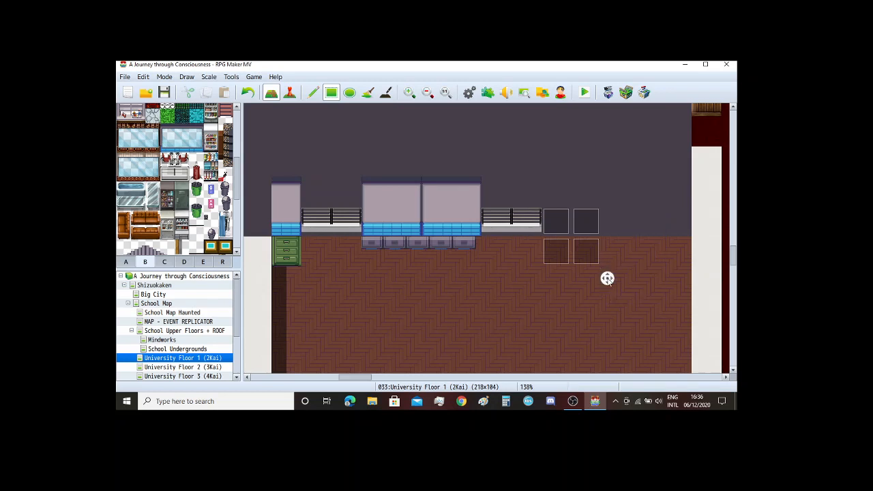
{"action": "scroll", "coordinate": [145, 179], "scroll_direction": "up", "scroll_amount": 3}
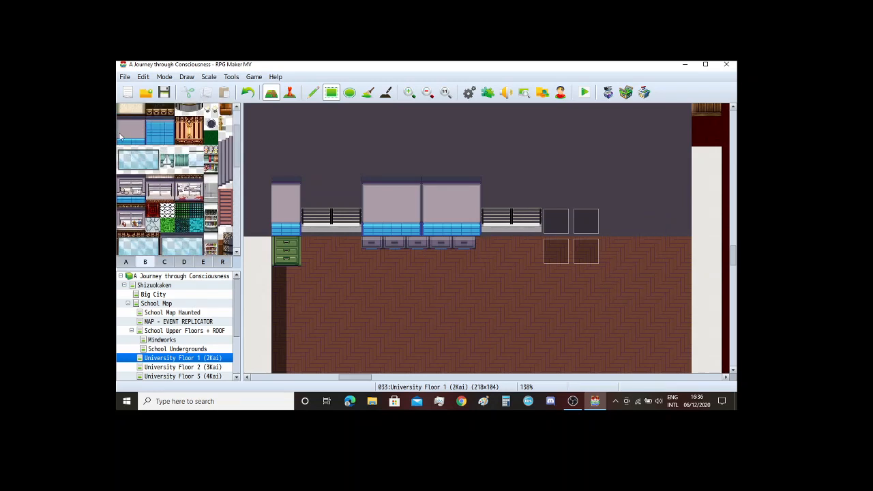
Step: Try to fill the wall above the two slatted counters with grey wall tiles
{"action": "left_click", "coordinate": [131, 131]}
{"action": "left_click", "coordinate": [316, 194]}
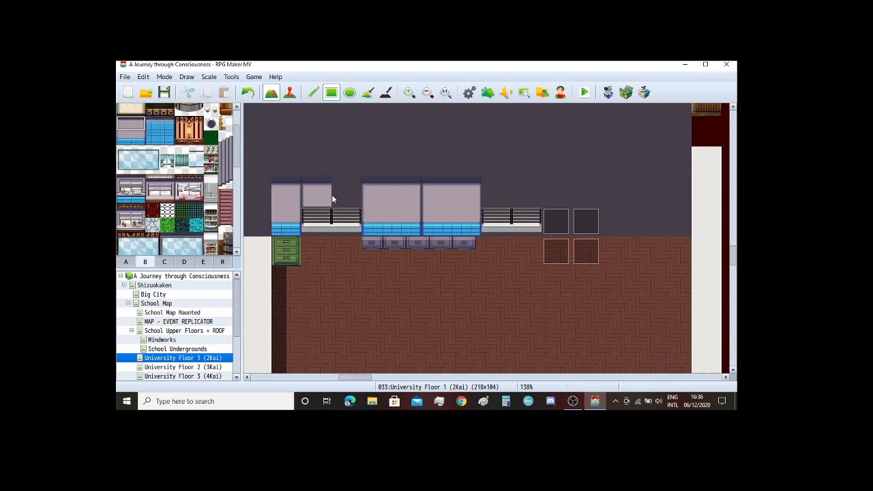
{"action": "left_click", "coordinate": [346, 194]}
{"action": "left_click", "coordinate": [496, 194]}
{"action": "left_click", "coordinate": [526, 197]}
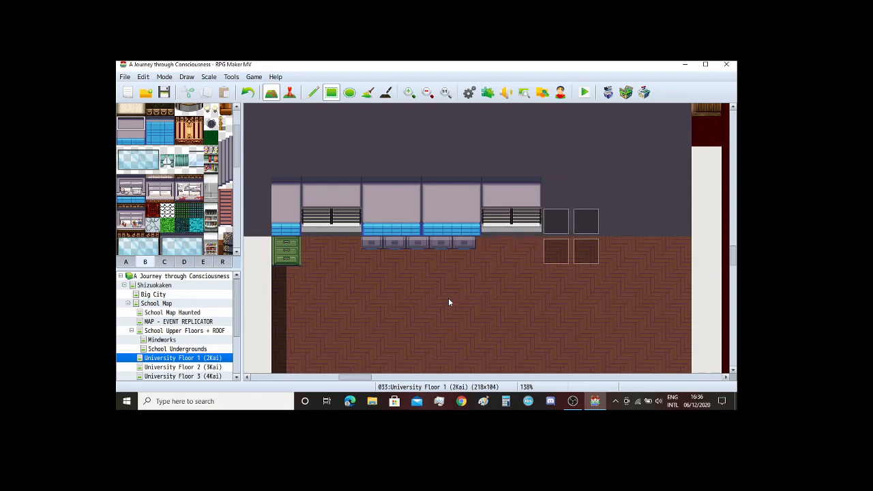
Step: Undo the grey wall tiles and the slatted counters on both sides of the wall panels
{"action": "key", "text": "ctrl+z"}
{"action": "key", "text": "ctrl+z"}
{"action": "key", "text": "ctrl+z"}
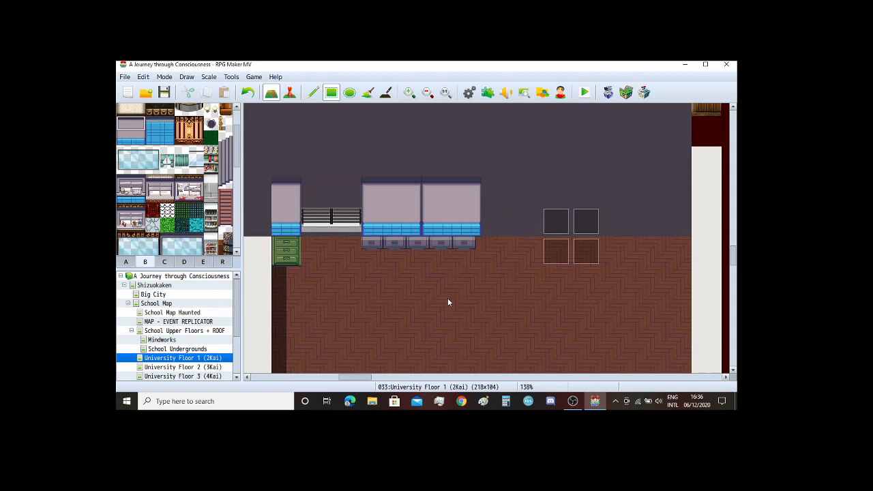
{"action": "key", "text": "ctrl+z"}
Step: Place a two-tile-wide blue-based window on each side of the wall panels and a three-tile-wide one at the back wall's far end
{"action": "scroll", "coordinate": [165, 172], "scroll_direction": "down", "scroll_amount": 1}
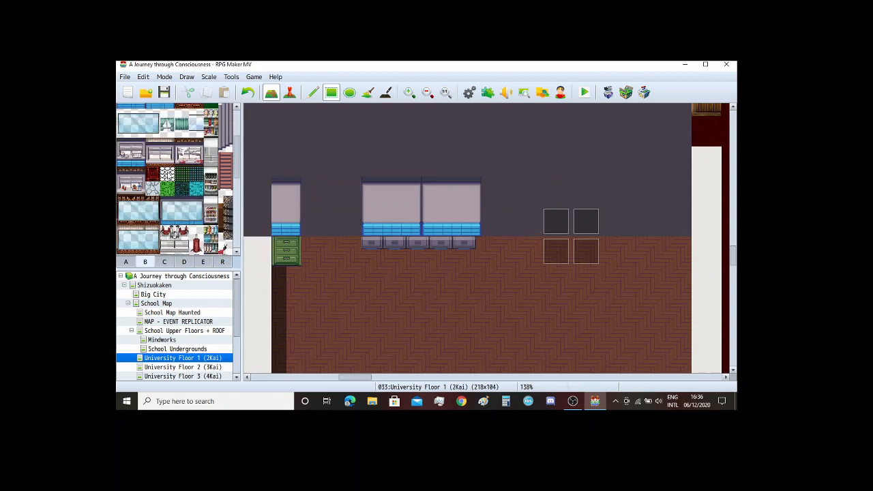
{"action": "mouse_move", "coordinate": [167, 203]}
{"action": "left_mouse_down"}
{"action": "mouse_move", "coordinate": [167, 220]}
{"action": "mouse_move", "coordinate": [195, 217]}
{"action": "left_mouse_up"}
{"action": "left_click", "coordinate": [310, 202]}
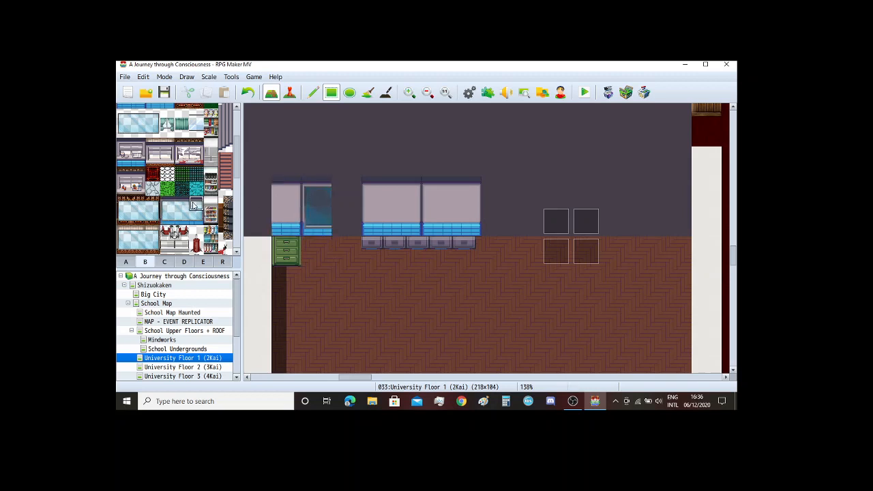
{"action": "left_click", "coordinate": [343, 193]}
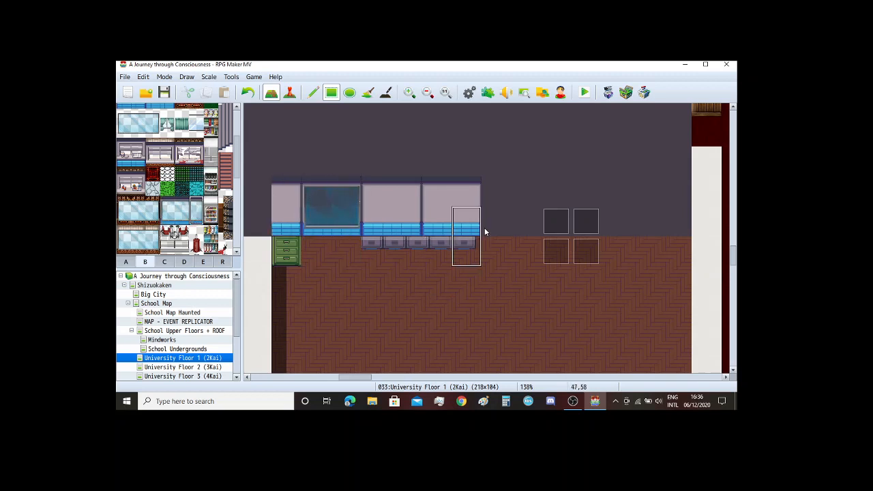
{"action": "left_click", "coordinate": [524, 194]}
{"action": "left_click_drag", "start_coordinate": [168, 204], "coordinate": [167, 219]}
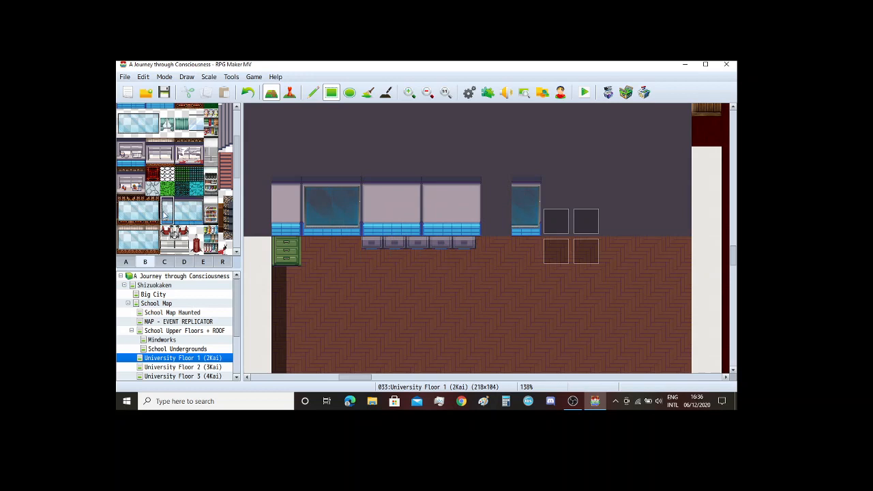
{"action": "left_click", "coordinate": [507, 192]}
{"action": "key", "text": "ctrl+z"}
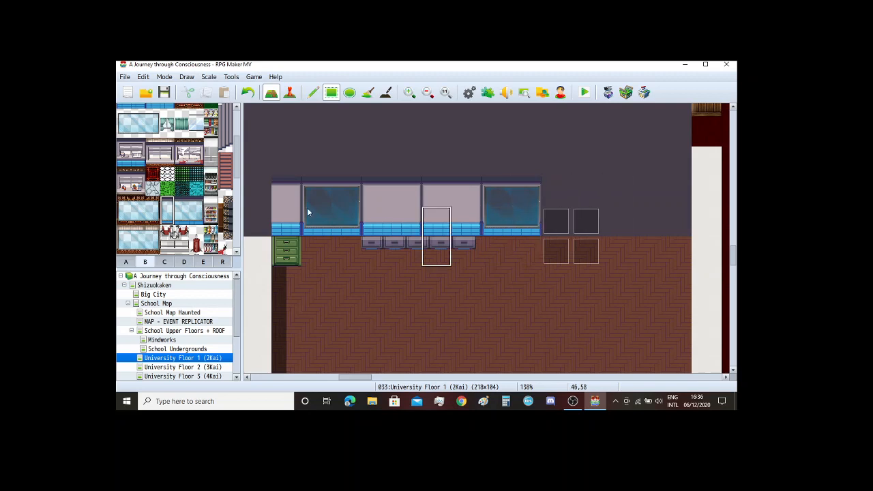
{"action": "left_click_drag", "start_coordinate": [171, 204], "coordinate": [199, 220]}
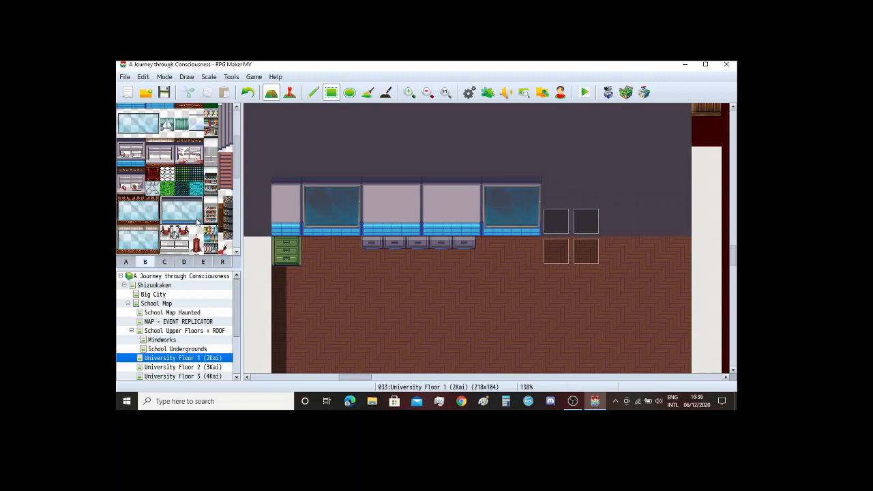
{"action": "left_click", "coordinate": [617, 196]}
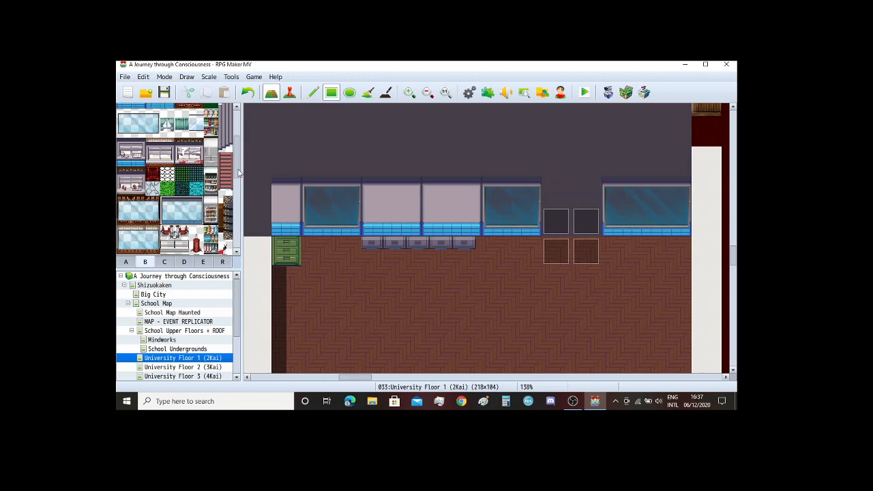
Step: Fill the wall gap above the four event squares with grey wall tiles and mount two white lamps side by side on it
{"action": "scroll", "coordinate": [536, 294], "scroll_direction": "up", "scroll_amount": 1}
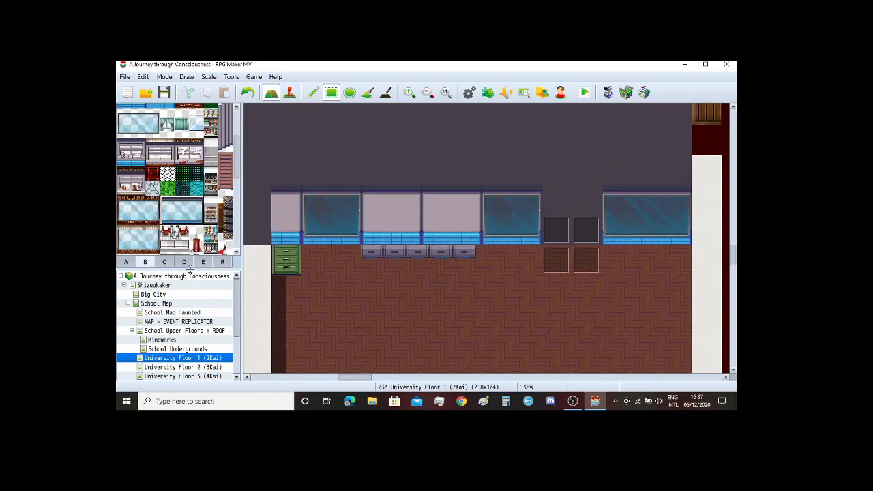
{"action": "scroll", "coordinate": [189, 204], "scroll_direction": "up", "scroll_amount": 1}
{"action": "scroll", "coordinate": [189, 204], "scroll_direction": "up", "scroll_amount": 1}
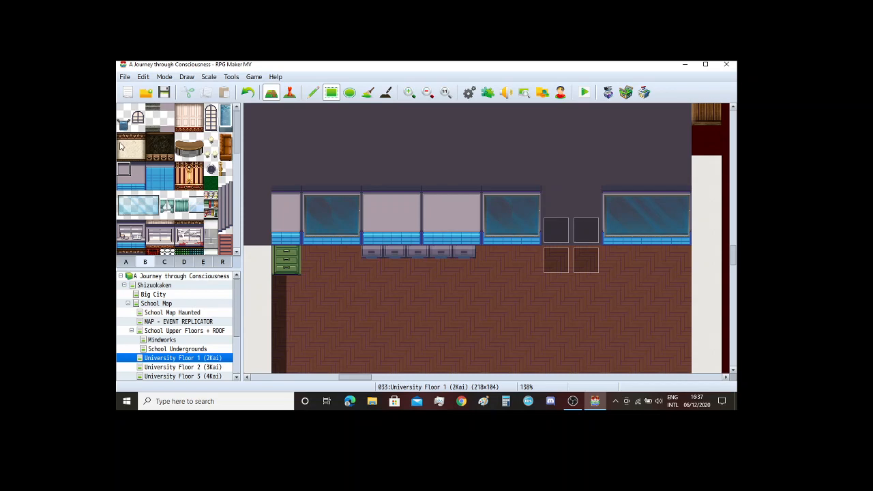
{"action": "left_click", "coordinate": [146, 174]}
{"action": "left_click", "coordinate": [556, 195]}
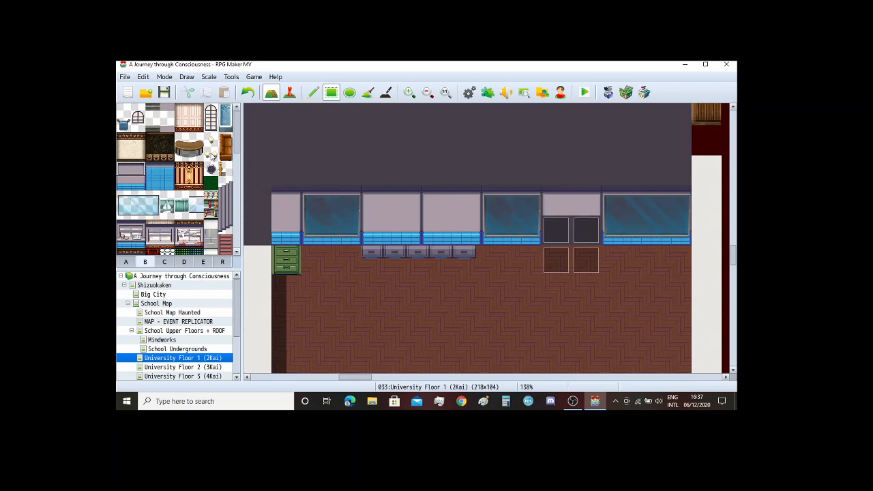
{"action": "left_click", "coordinate": [212, 144]}
{"action": "left_click_drag", "start_coordinate": [558, 202], "coordinate": [586, 202]}
Step: Try a single grey locker above the first locker in the row
{"action": "scroll", "coordinate": [447, 256], "scroll_direction": "down", "scroll_amount": 2}
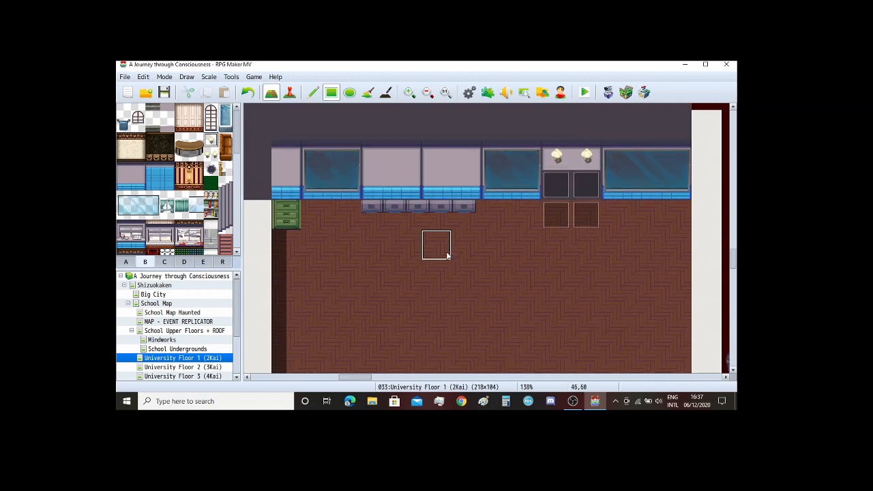
{"action": "left_click", "coordinate": [164, 262]}
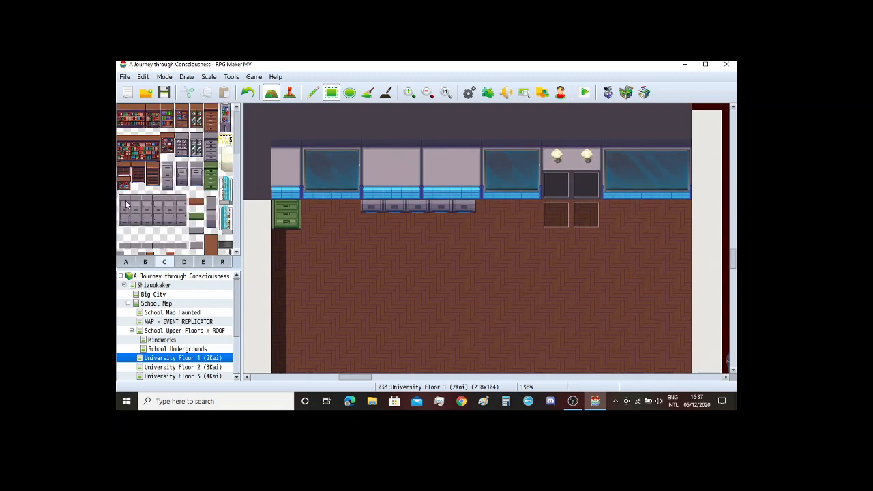
{"action": "left_click_drag", "start_coordinate": [126, 202], "coordinate": [179, 202]}
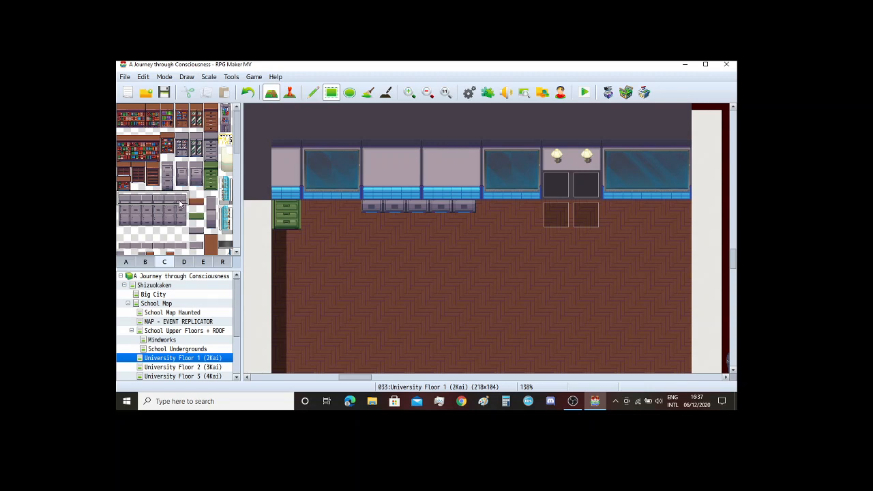
{"action": "left_click", "coordinate": [128, 225]}
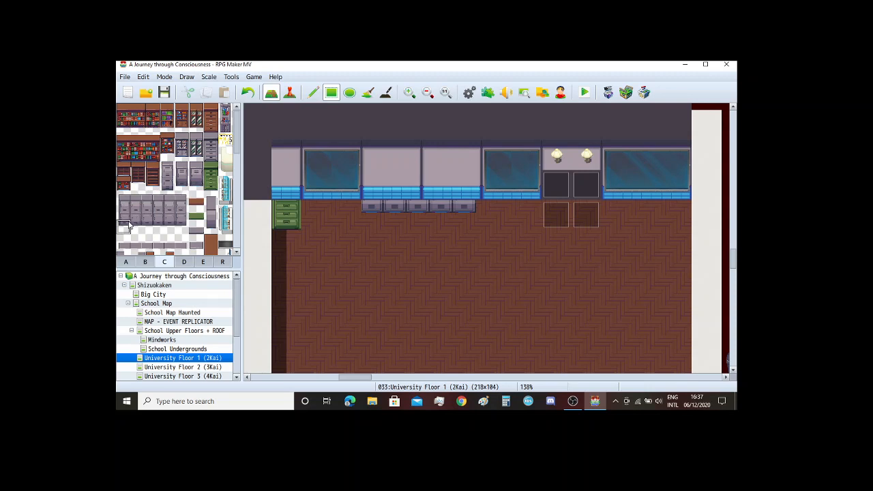
{"action": "left_click", "coordinate": [167, 180]}
{"action": "left_click", "coordinate": [129, 210]}
{"action": "left_click_drag", "start_coordinate": [130, 210], "coordinate": [129, 199]}
{"action": "left_click", "coordinate": [377, 182]}
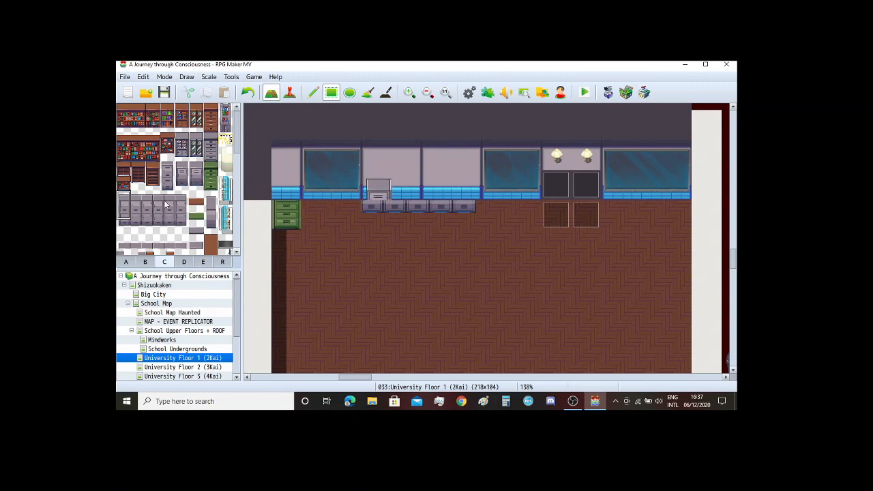
{"action": "scroll", "coordinate": [164, 204], "scroll_direction": "down", "scroll_amount": 3}
{"action": "scroll", "coordinate": [164, 205], "scroll_direction": "up", "scroll_amount": 3}
{"action": "key", "text": "ctrl+z"}
Step: Extend the row of lockers upward into a grey locker bank five lockers wide and two high against the back wall
{"action": "left_click", "coordinate": [182, 174]}
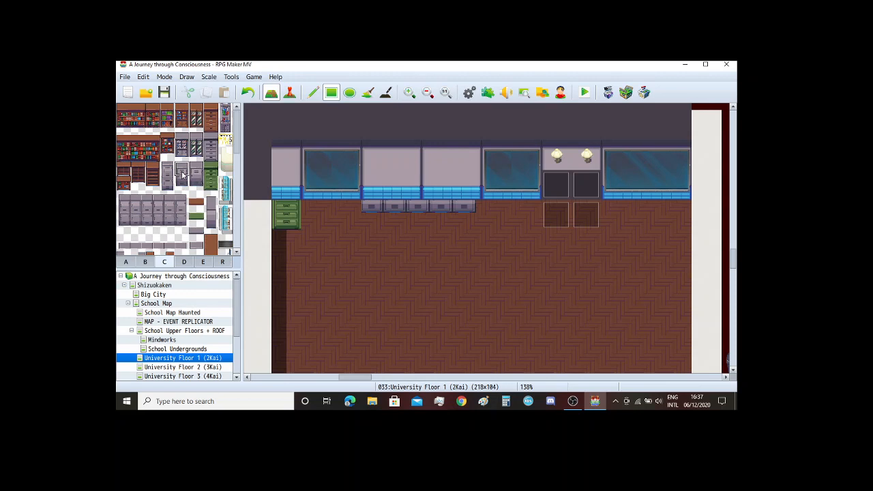
{"action": "left_click", "coordinate": [138, 205]}
{"action": "left_click_drag", "start_coordinate": [143, 213], "coordinate": [182, 217]}
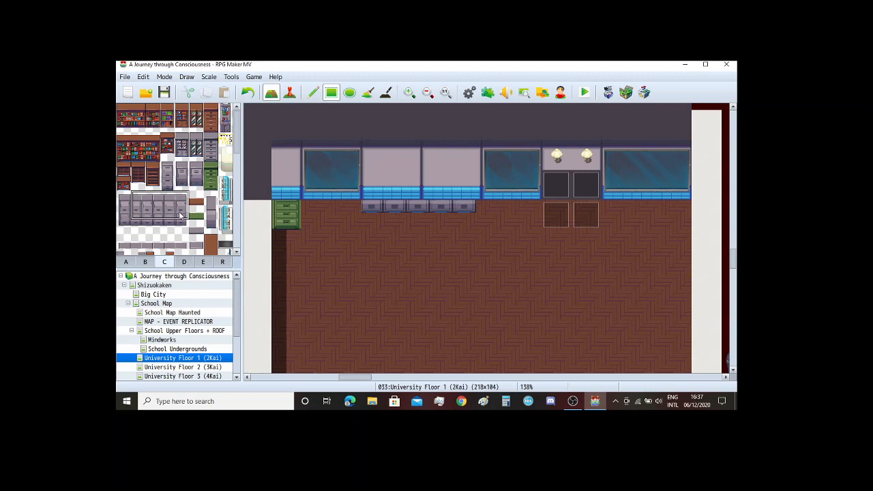
{"action": "left_click", "coordinate": [371, 176]}
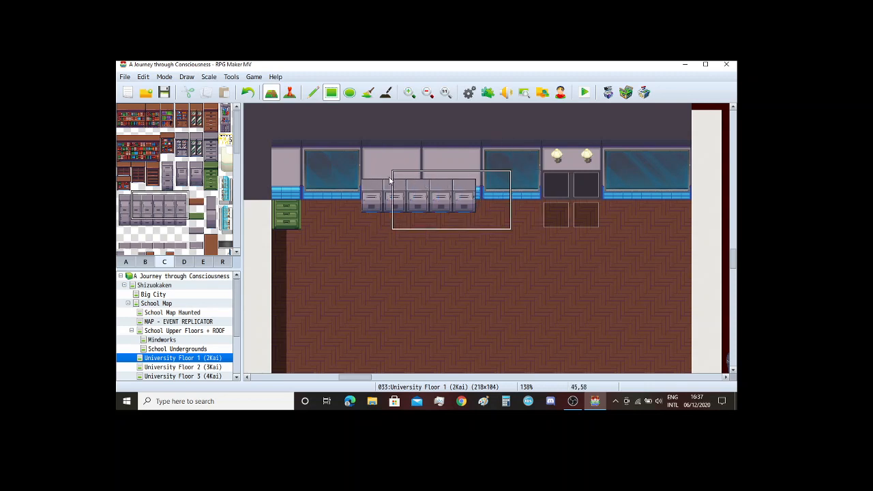
{"action": "left_click", "coordinate": [370, 169]}
{"action": "left_click_drag", "start_coordinate": [385, 188], "coordinate": [454, 187]}
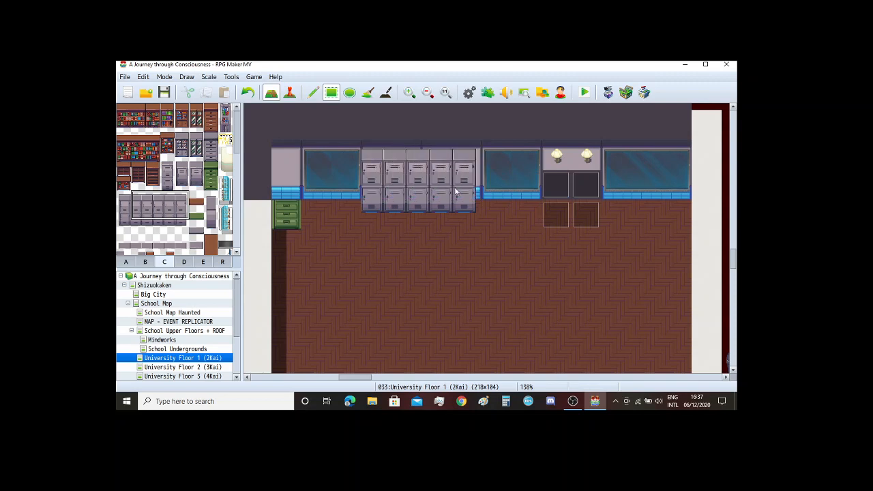
Step: Place the green cabinet's upper tile above the green drawers in the classroom corner to make a taller cabinet
{"action": "middle_click", "coordinate": [443, 269]}
{"action": "scroll", "coordinate": [443, 271], "scroll_direction": "down", "scroll_amount": 1}
{"action": "left_click", "coordinate": [208, 176]}
{"action": "left_click", "coordinate": [287, 148]}
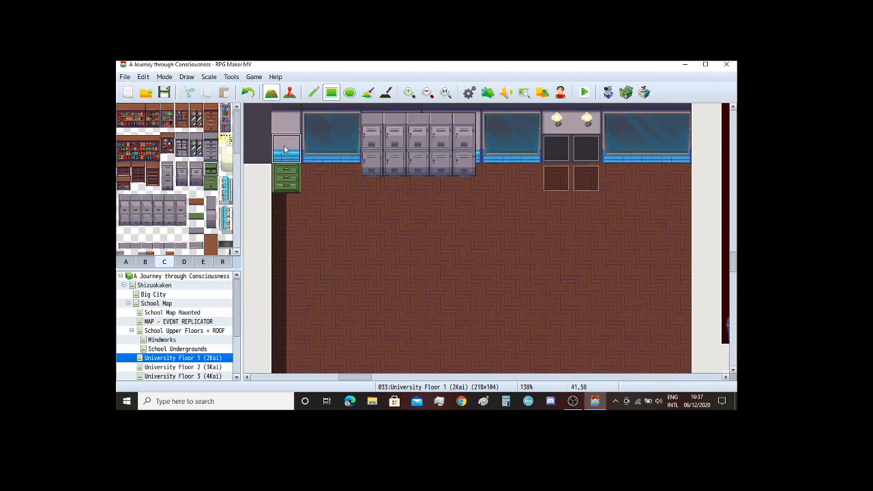
{"action": "scroll", "coordinate": [357, 233], "scroll_direction": "up", "scroll_amount": 1}
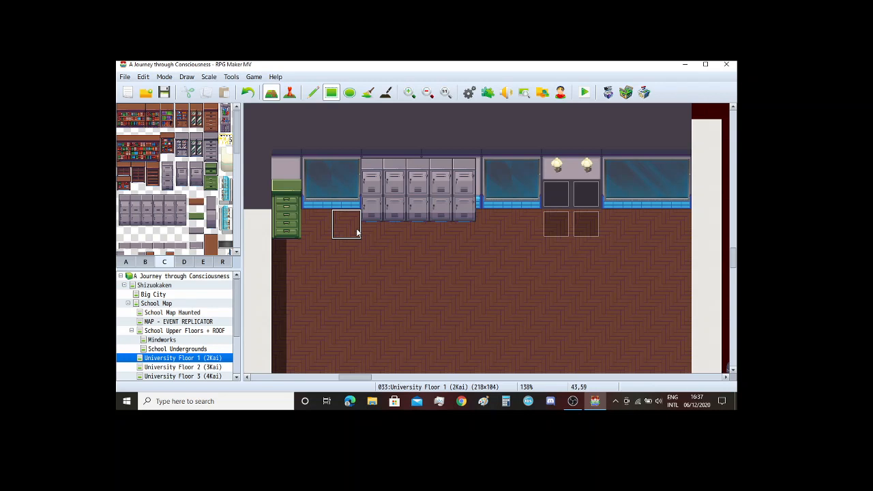
Step: Look through tile sets B, C, D and E for furniture to put in the classroom
{"action": "scroll", "coordinate": [356, 232], "scroll_direction": "down", "scroll_amount": 2}
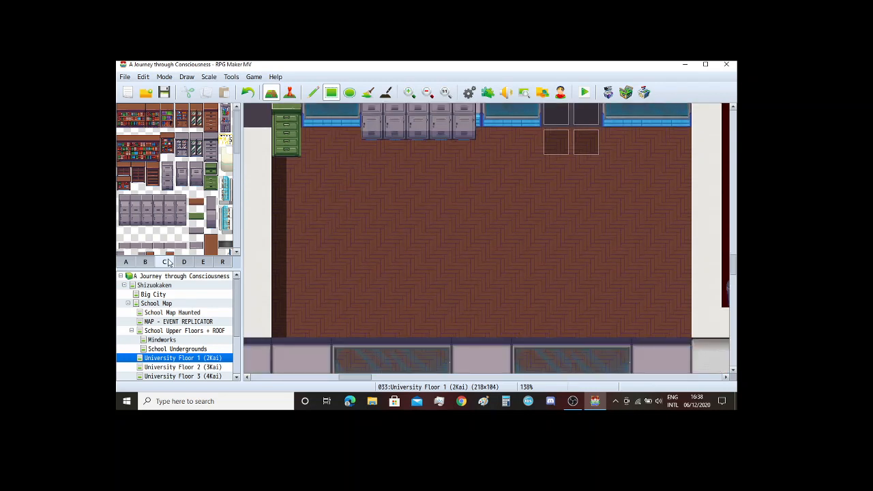
{"action": "left_click", "coordinate": [169, 262]}
{"action": "left_click", "coordinate": [184, 263]}
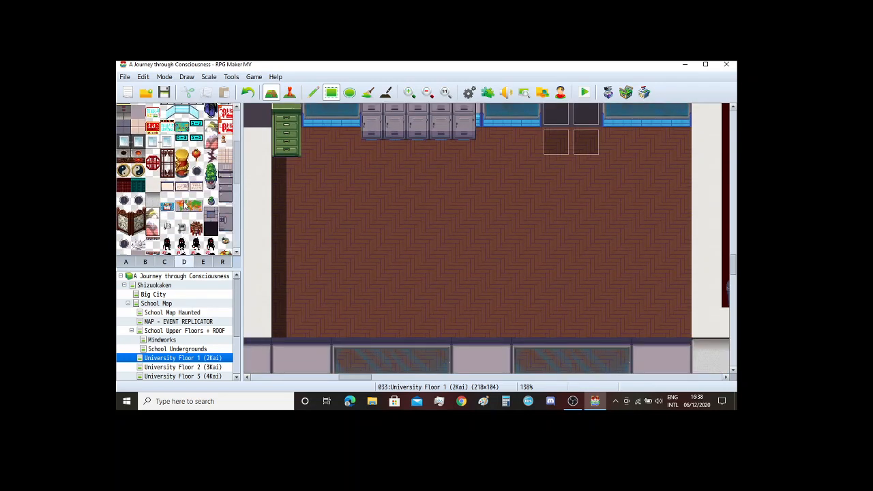
{"action": "scroll", "coordinate": [184, 204], "scroll_direction": "down", "scroll_amount": 6}
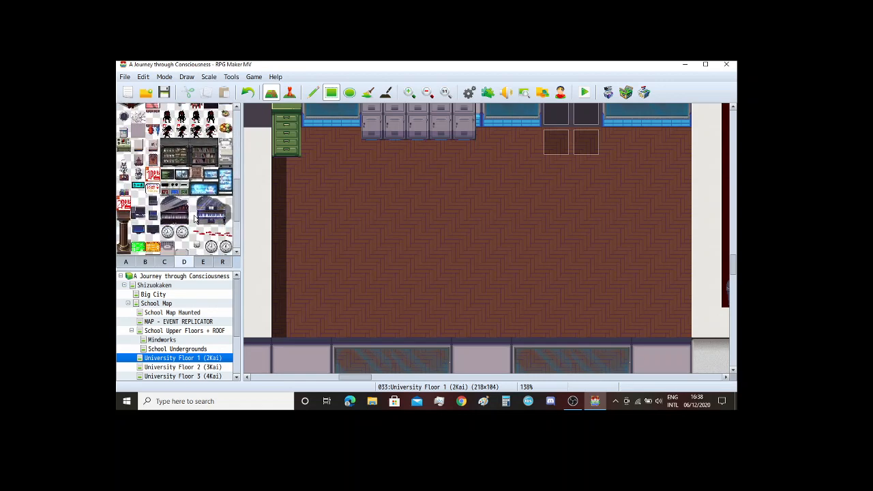
{"action": "scroll", "coordinate": [194, 217], "scroll_direction": "down", "scroll_amount": 4}
{"action": "scroll", "coordinate": [203, 223], "scroll_direction": "up", "scroll_amount": 5}
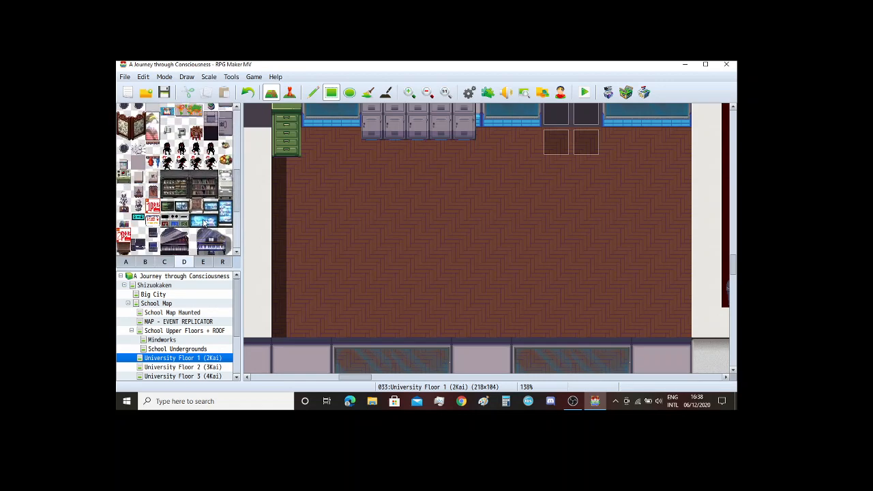
{"action": "scroll", "coordinate": [203, 222], "scroll_direction": "up", "scroll_amount": 6}
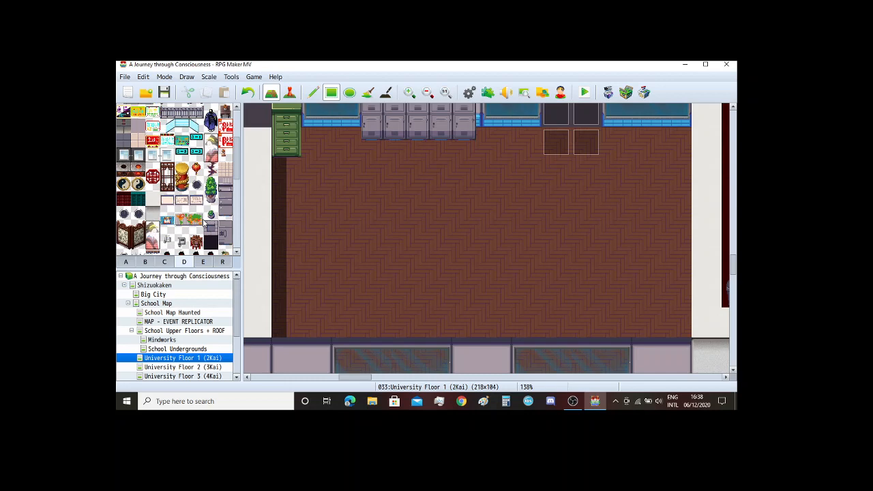
{"action": "left_click", "coordinate": [202, 262]}
{"action": "scroll", "coordinate": [200, 230], "scroll_direction": "down", "scroll_amount": 4}
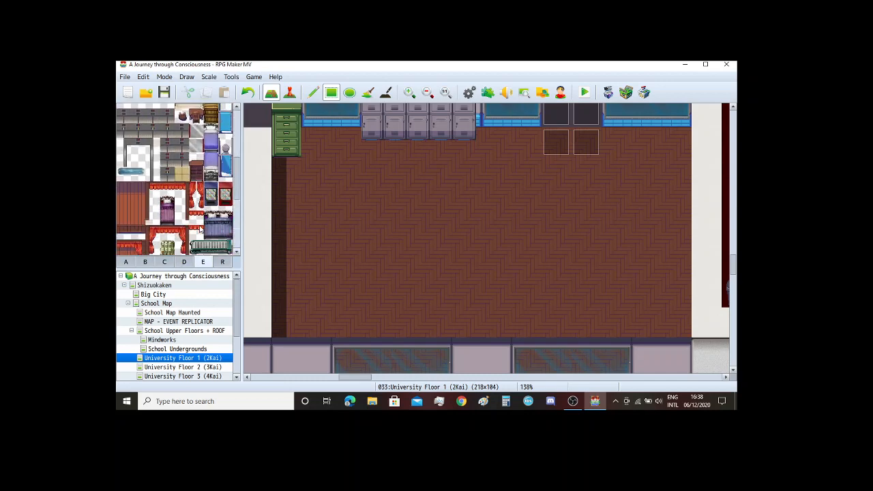
{"action": "scroll", "coordinate": [199, 231], "scroll_direction": "down", "scroll_amount": 4}
{"action": "left_click", "coordinate": [185, 262]}
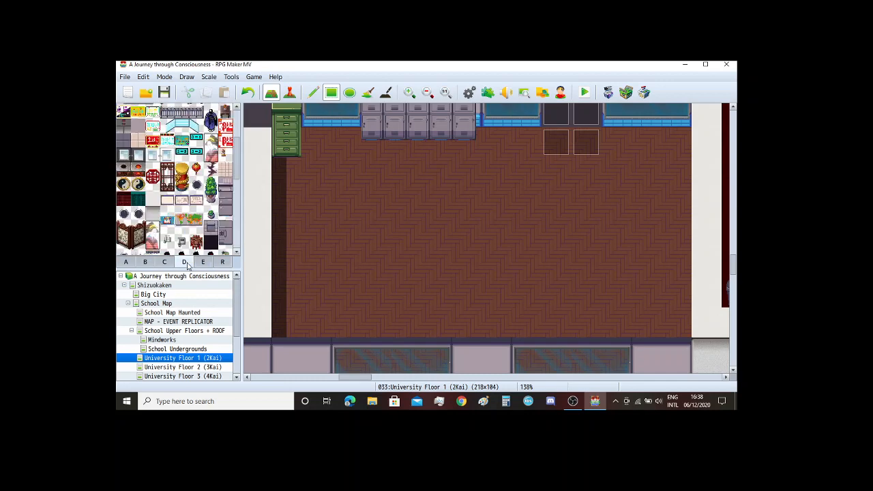
{"action": "scroll", "coordinate": [201, 229], "scroll_direction": "down", "scroll_amount": 4}
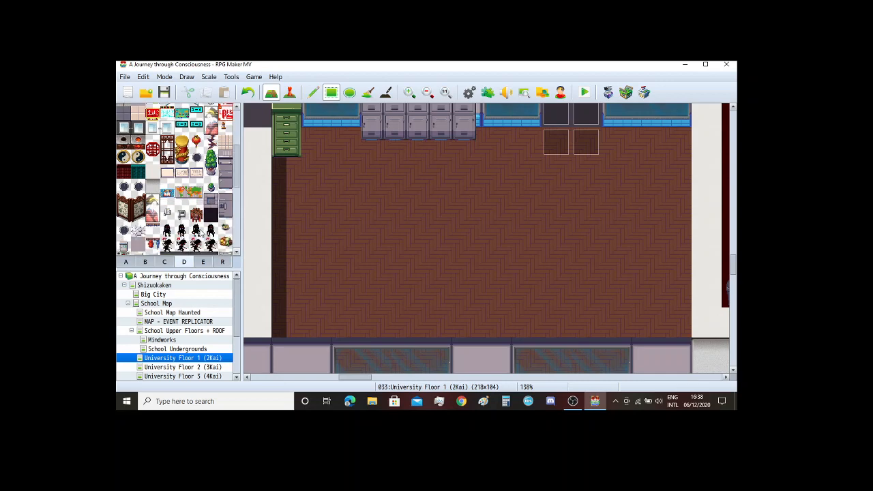
{"action": "scroll", "coordinate": [200, 232], "scroll_direction": "down", "scroll_amount": 5}
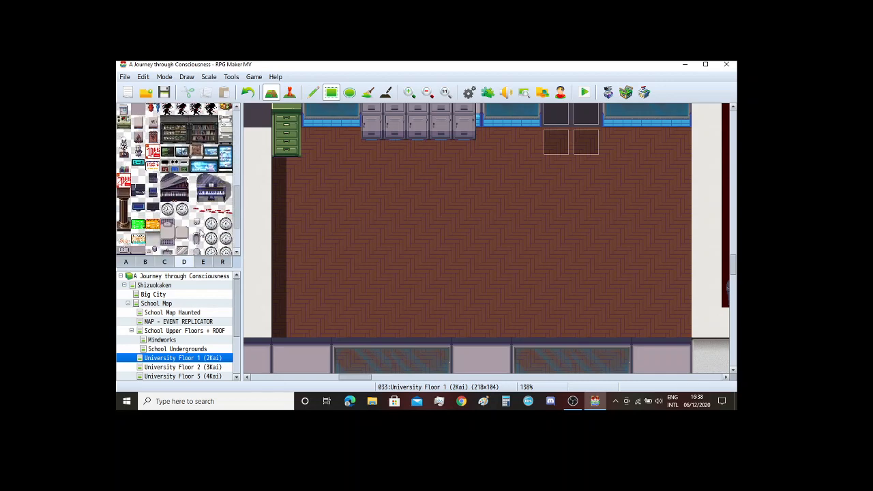
{"action": "left_click", "coordinate": [163, 263]}
{"action": "scroll", "coordinate": [169, 249], "scroll_direction": "down", "scroll_amount": 6}
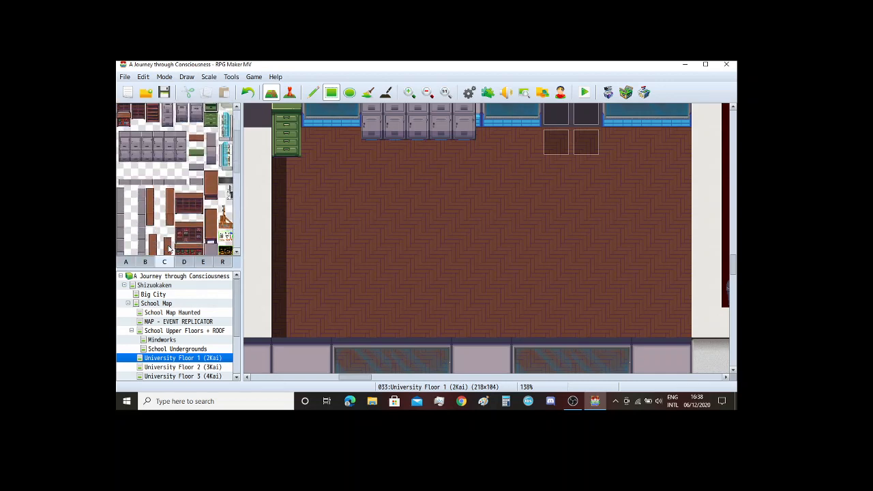
{"action": "scroll", "coordinate": [169, 249], "scroll_direction": "down", "scroll_amount": 8}
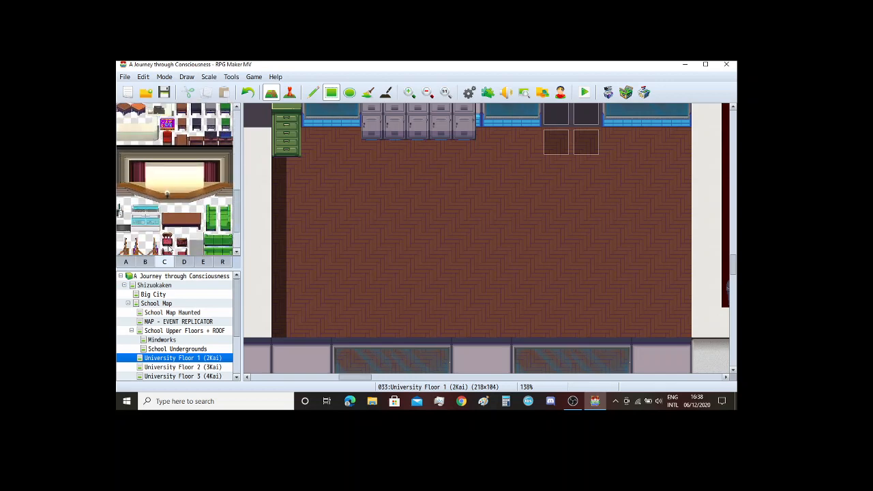
{"action": "left_click", "coordinate": [152, 263]}
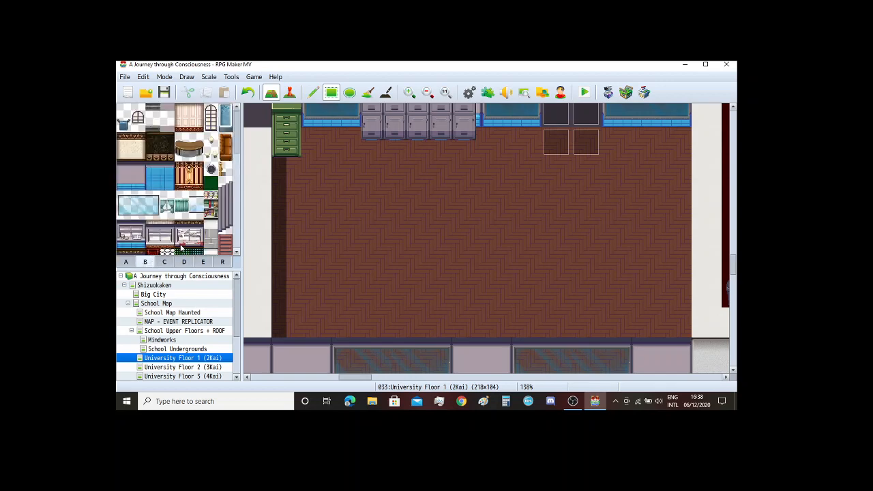
{"action": "scroll", "coordinate": [182, 246], "scroll_direction": "down", "scroll_amount": 1}
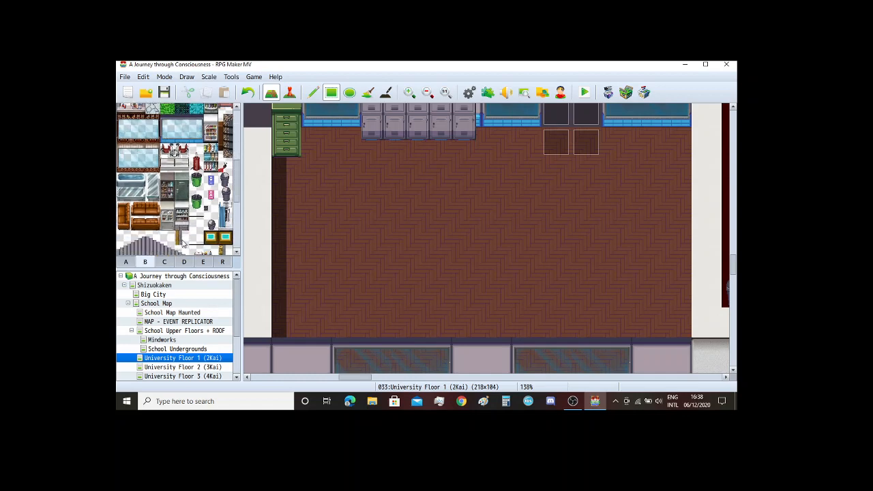
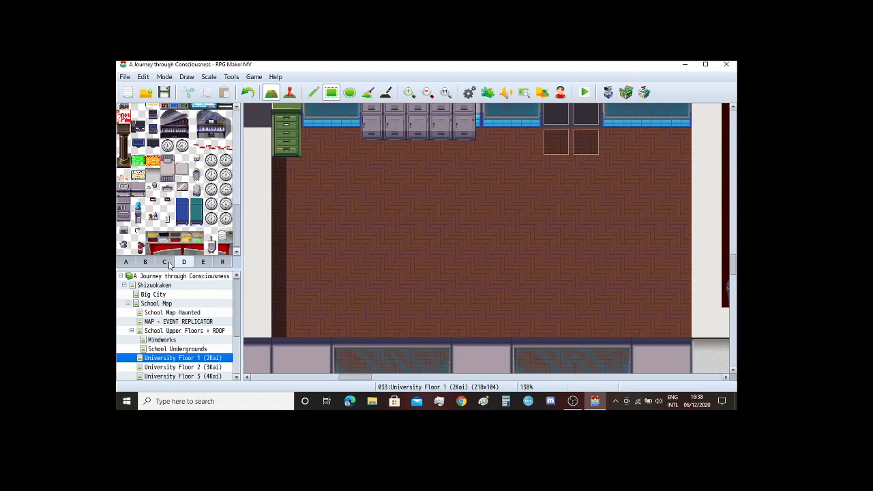
Step: Place a grey table with a white upper end, one tile wide and two tiles high, in the middle of the classroom floor
{"action": "left_click", "coordinate": [166, 263]}
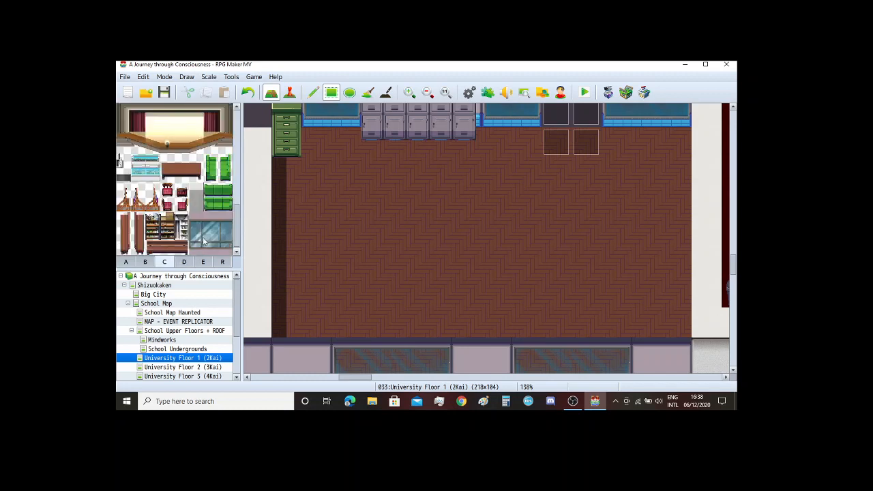
{"action": "left_click_drag", "start_coordinate": [197, 190], "coordinate": [196, 204]}
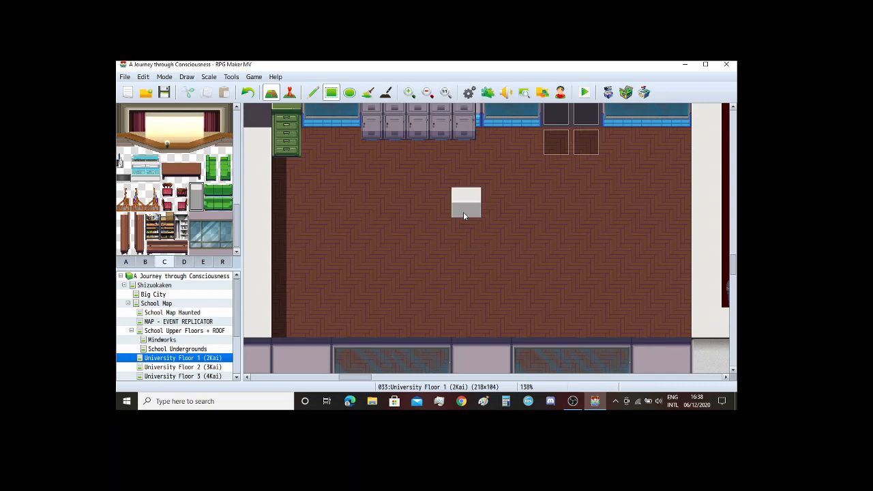
{"action": "left_click", "coordinate": [313, 93]}
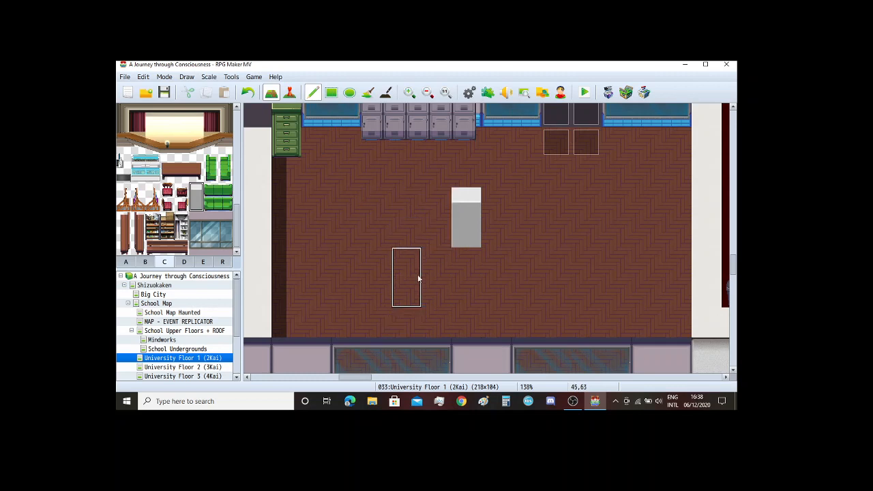
Step: Place a red chair on the classroom's lower wall, over the right end of the left window
{"action": "scroll", "coordinate": [426, 261], "scroll_direction": "down", "scroll_amount": 2}
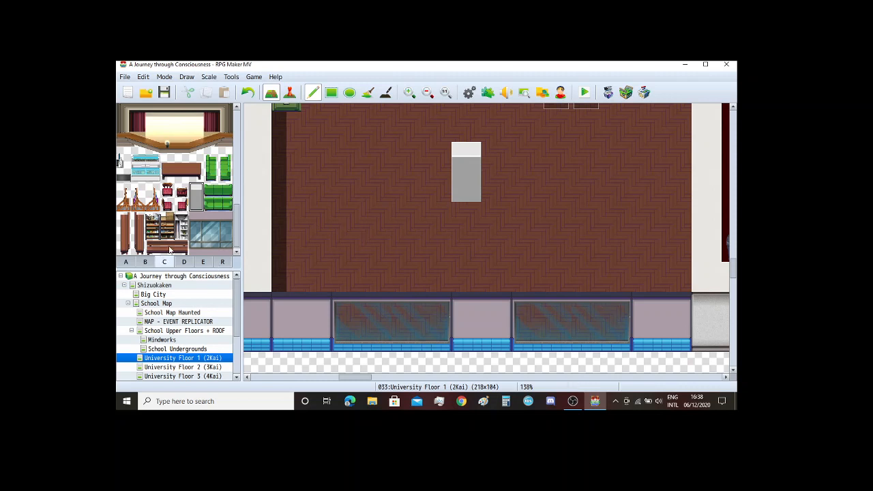
{"action": "left_click", "coordinate": [182, 191]}
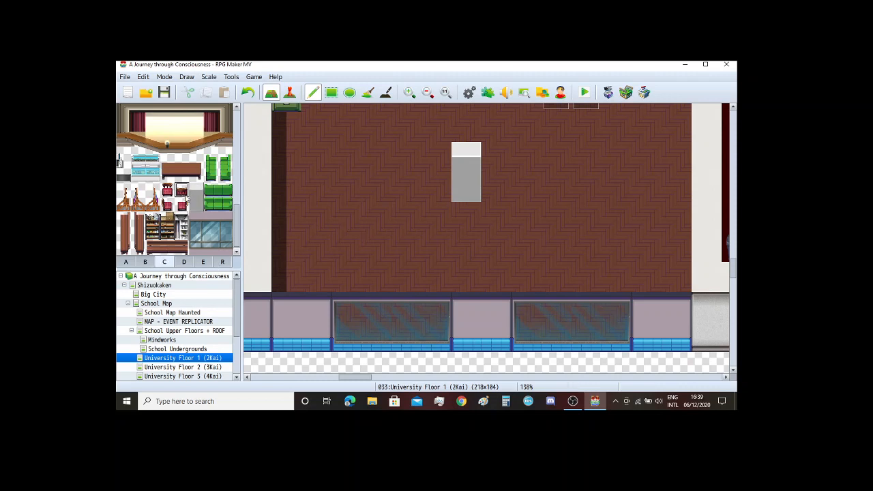
{"action": "left_click", "coordinate": [441, 312]}
{"action": "scroll", "coordinate": [177, 205], "scroll_direction": "up", "scroll_amount": 1}
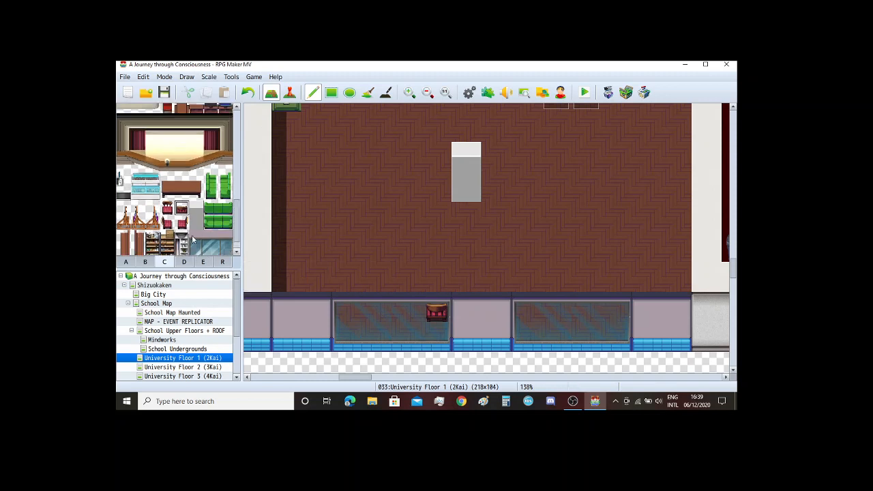
{"action": "left_click", "coordinate": [168, 183]}
{"action": "left_click_drag", "start_coordinate": [167, 189], "coordinate": [172, 196]}
{"action": "key", "text": "ctrl+z"}
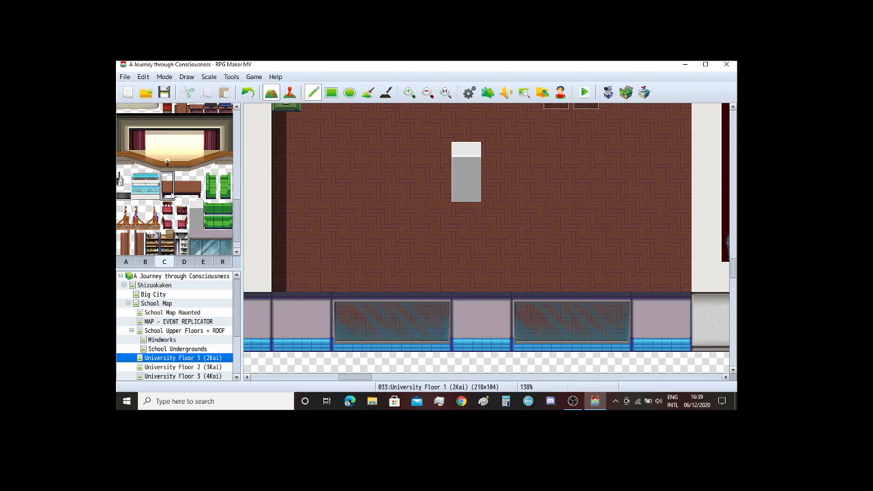
{"action": "left_click", "coordinate": [181, 209]}
{"action": "left_click", "coordinate": [436, 300]}
Step: Try two small brown desks side by side on the floor just above the lower wall, near the red chair
{"action": "scroll", "coordinate": [227, 200], "scroll_direction": "down", "scroll_amount": 8}
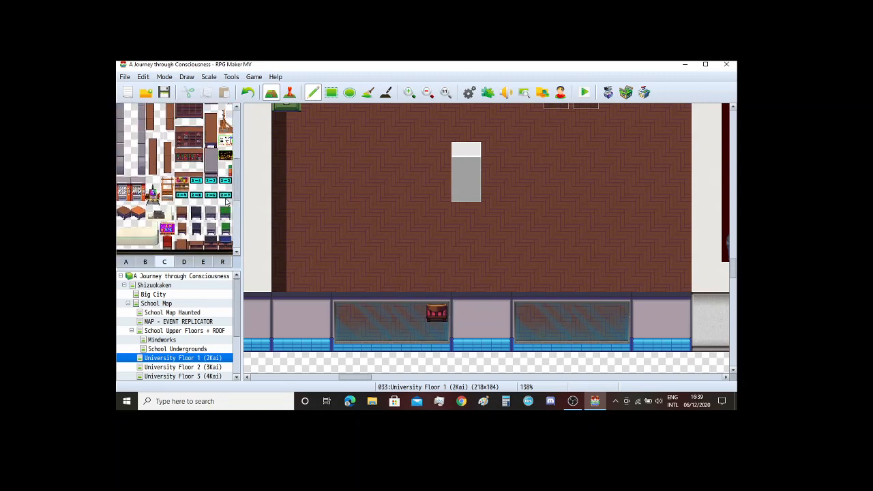
{"action": "scroll", "coordinate": [225, 199], "scroll_direction": "down", "scroll_amount": 5}
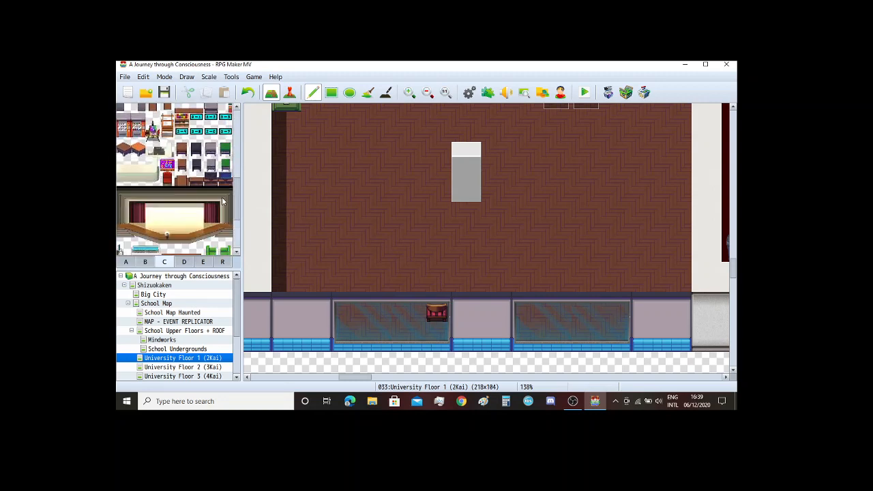
{"action": "scroll", "coordinate": [222, 200], "scroll_direction": "down", "scroll_amount": 3}
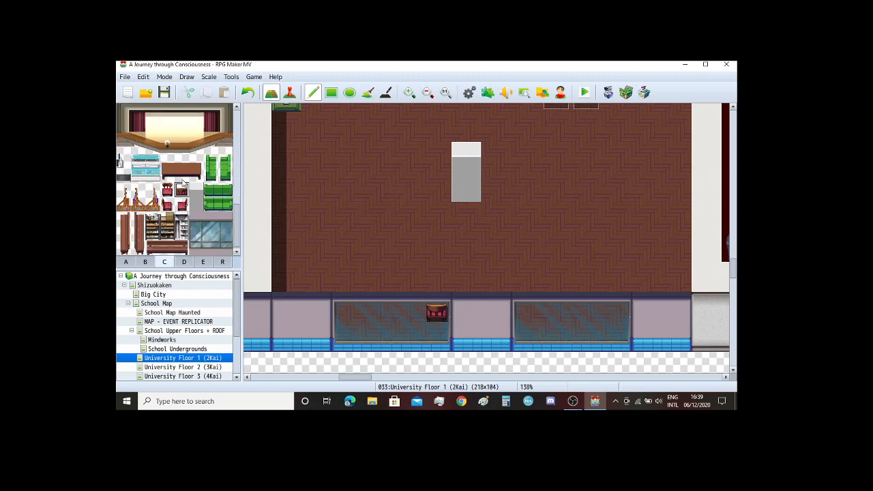
{"action": "scroll", "coordinate": [186, 188], "scroll_direction": "up", "scroll_amount": 3}
{"action": "scroll", "coordinate": [185, 187], "scroll_direction": "up", "scroll_amount": 5}
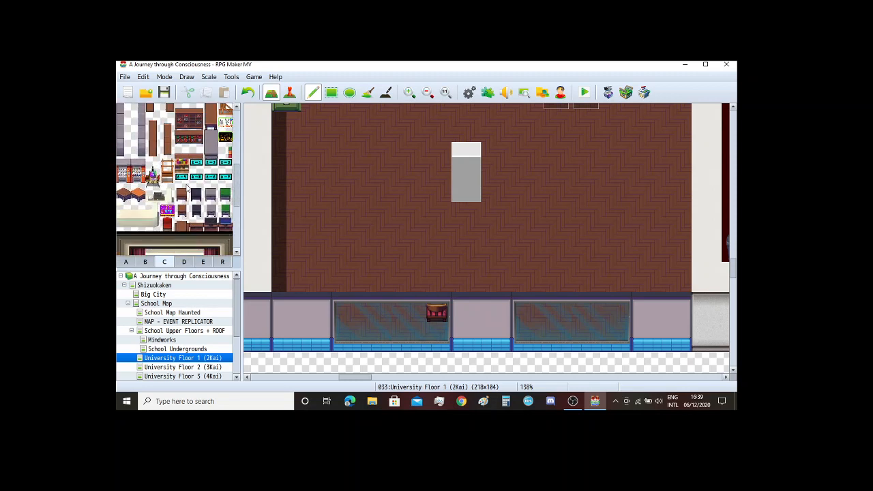
{"action": "scroll", "coordinate": [208, 188], "scroll_direction": "up", "scroll_amount": 1}
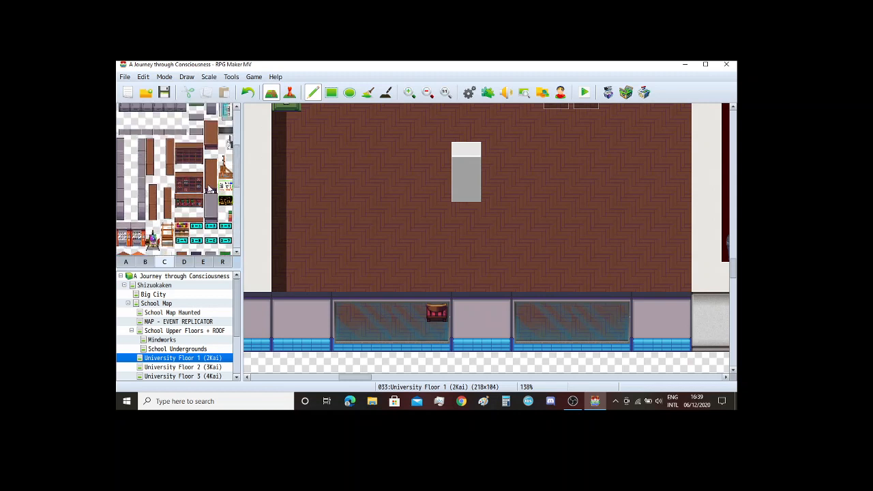
{"action": "scroll", "coordinate": [216, 204], "scroll_direction": "up", "scroll_amount": 4}
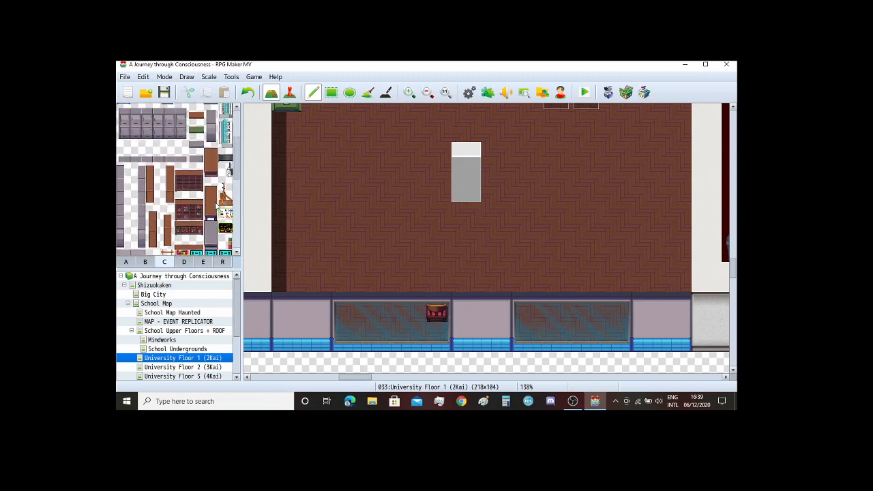
{"action": "scroll", "coordinate": [216, 204], "scroll_direction": "up", "scroll_amount": 3}
{"action": "scroll", "coordinate": [216, 204], "scroll_direction": "down", "scroll_amount": 6}
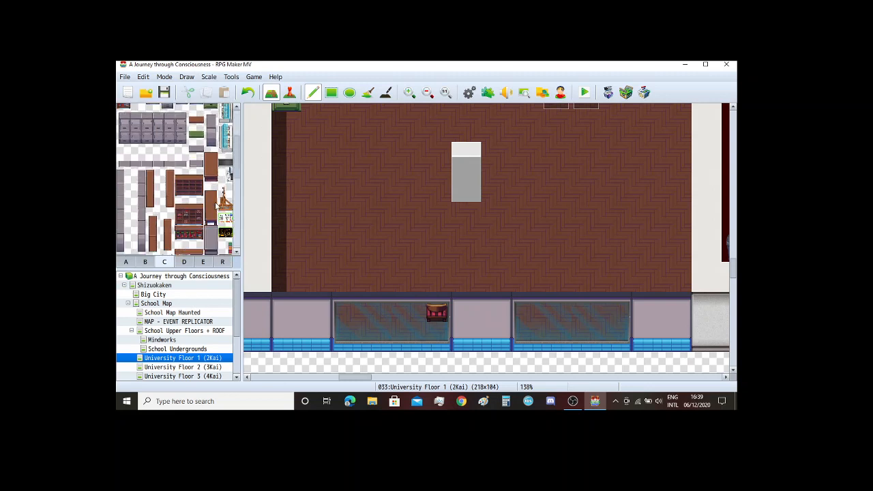
{"action": "scroll", "coordinate": [216, 204], "scroll_direction": "up", "scroll_amount": 2}
{"action": "scroll", "coordinate": [217, 198], "scroll_direction": "down", "scroll_amount": 2}
{"action": "left_click", "coordinate": [211, 137]}
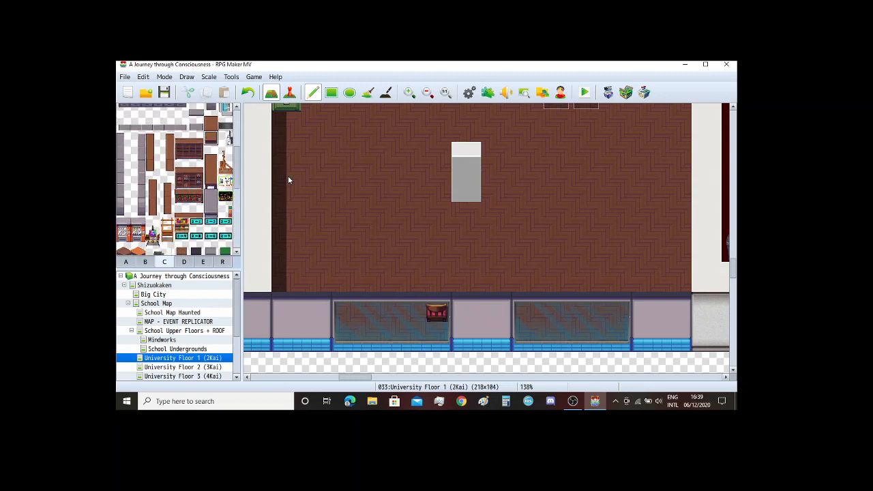
{"action": "left_click_drag", "start_coordinate": [429, 286], "coordinate": [461, 285]}
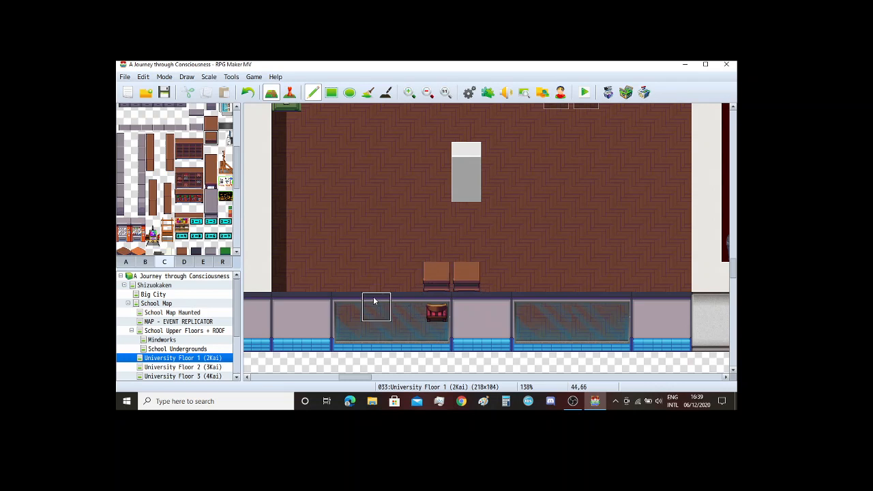
{"action": "key", "text": "ctrl+z"}
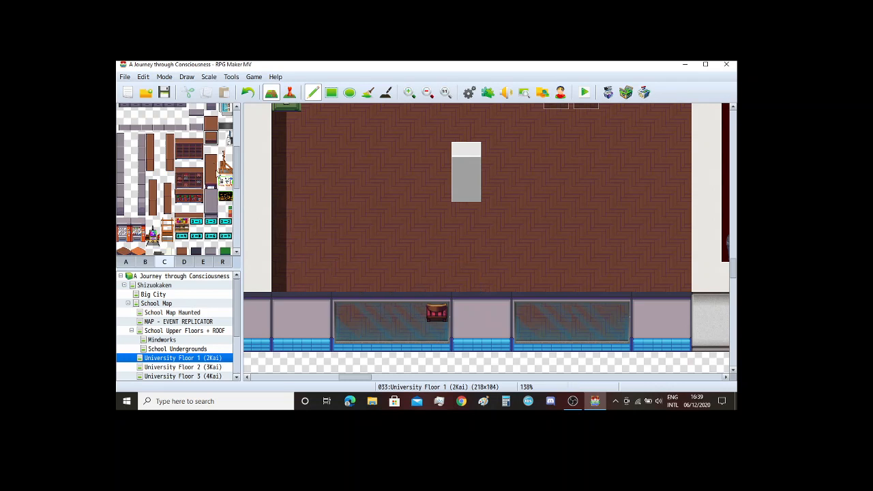
Step: Try the left end of the long brown table directly above the red chair
{"action": "scroll", "coordinate": [215, 171], "scroll_direction": "down", "scroll_amount": 5}
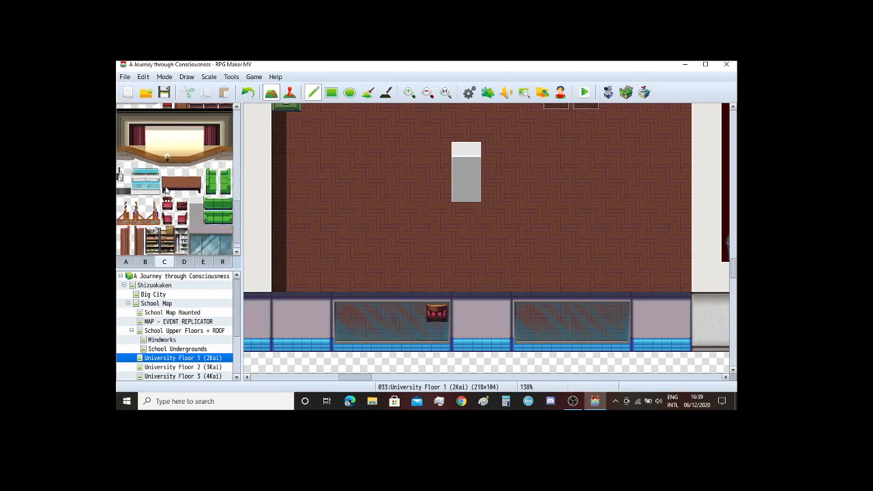
{"action": "left_click_drag", "start_coordinate": [167, 174], "coordinate": [168, 188]}
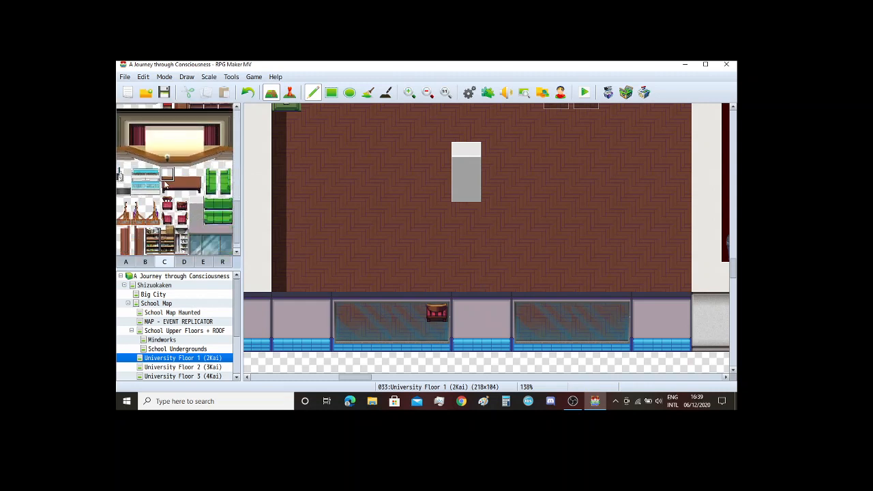
{"action": "left_click", "coordinate": [429, 273]}
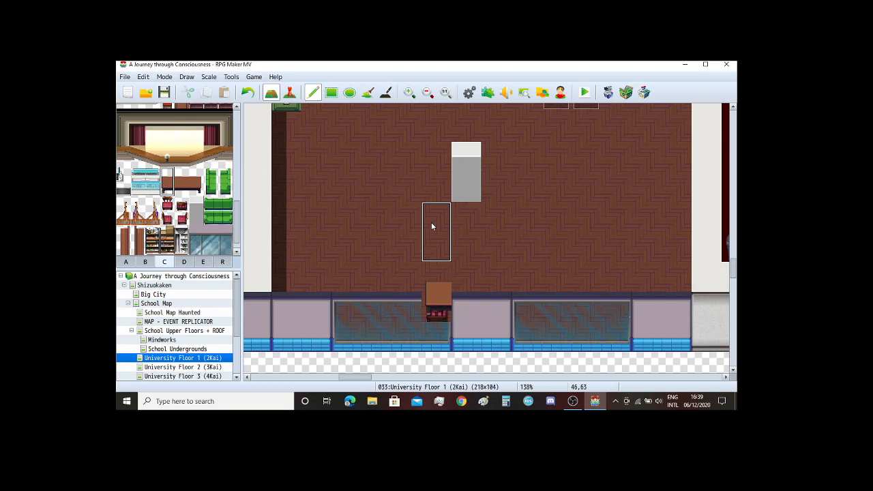
{"action": "key", "text": "ctrl+z"}
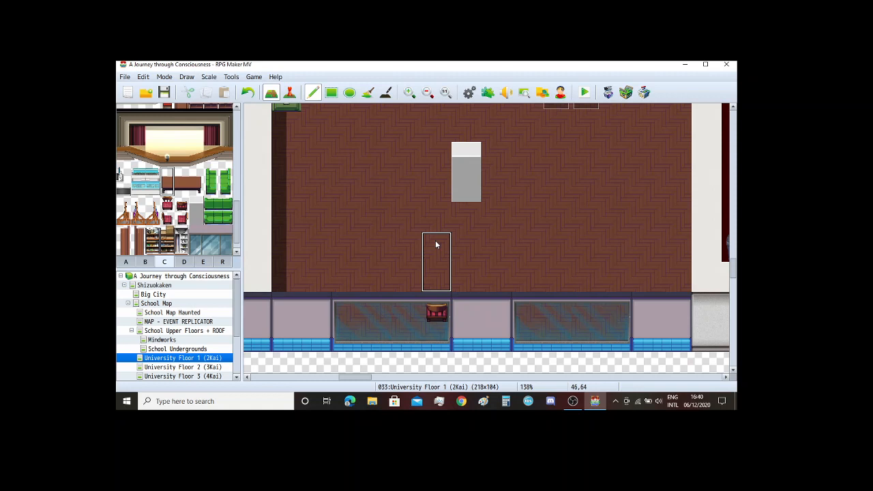
Step: Place a two-tile-wide brown desk on the floor just above the lower wall, directly above the red chair
{"action": "left_click", "coordinate": [436, 244]}
{"action": "left_click", "coordinate": [196, 185]}
{"action": "left_click_drag", "start_coordinate": [196, 186], "coordinate": [196, 171]}
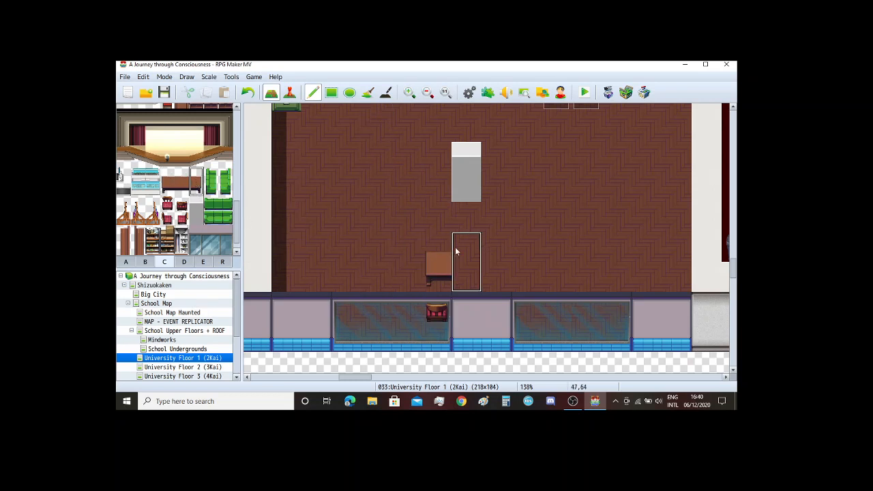
{"action": "left_click", "coordinate": [454, 247]}
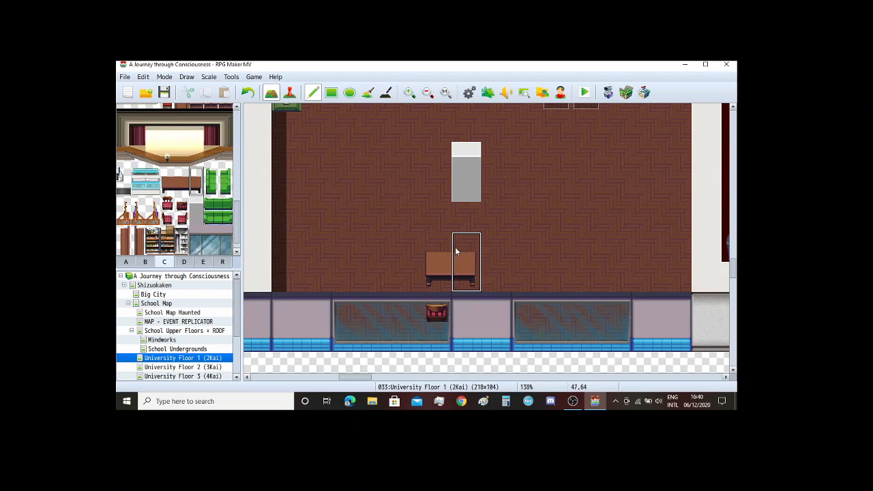
Step: Cover the red chair on the lower wall with brown floor and place it at the left end of the desk's front edge
{"action": "left_click", "coordinate": [126, 262]}
{"action": "scroll", "coordinate": [181, 195], "scroll_direction": "down", "scroll_amount": 5}
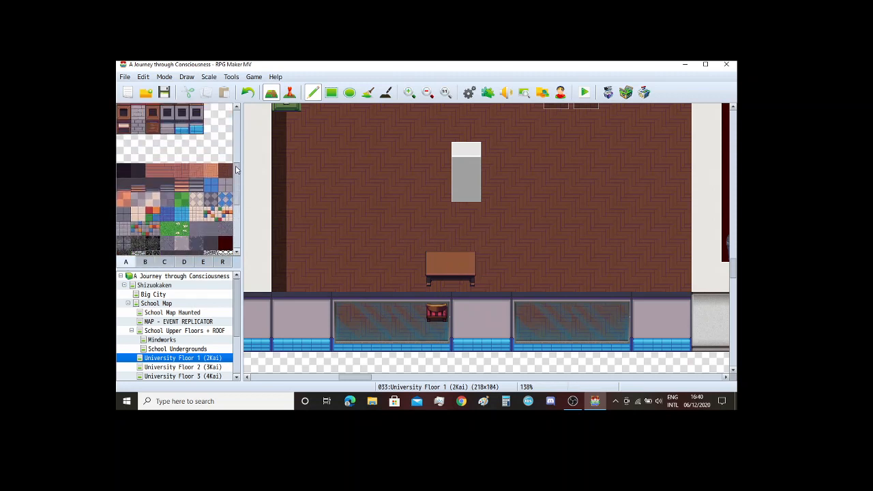
{"action": "left_click", "coordinate": [226, 171]}
{"action": "left_click", "coordinate": [442, 315]}
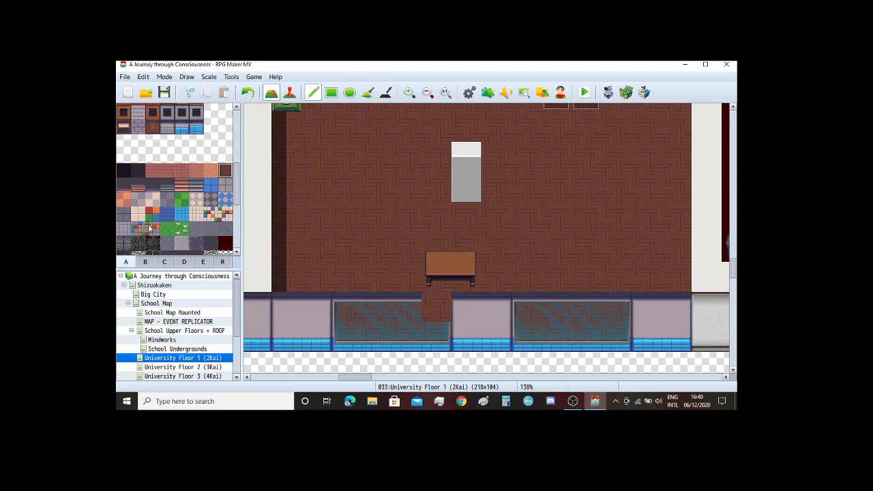
{"action": "left_click", "coordinate": [164, 262]}
{"action": "left_click", "coordinate": [182, 203]}
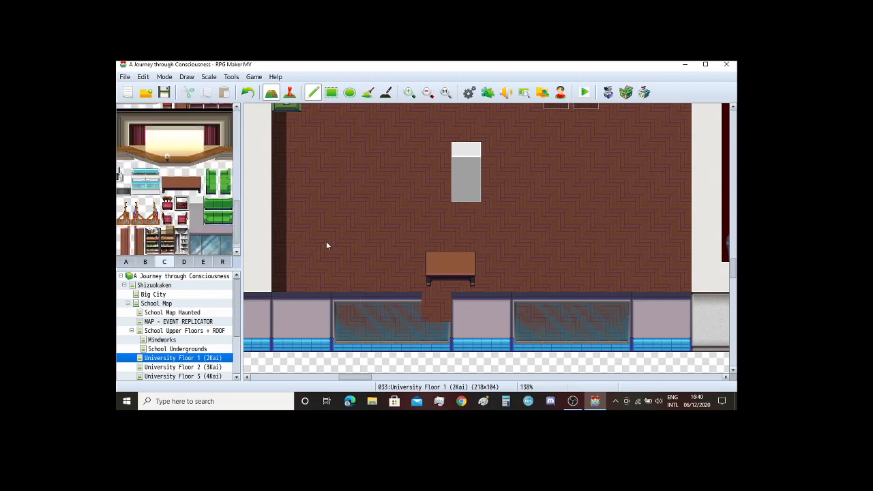
{"action": "left_click", "coordinate": [443, 290]}
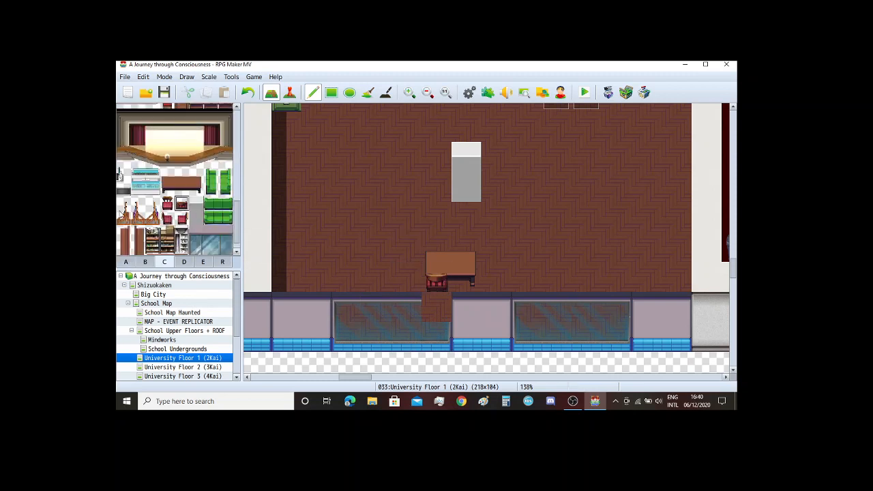
Step: Replace the floor patch in the lower wall with the upper-right glass tile of the left window
{"action": "left_click", "coordinate": [145, 262]}
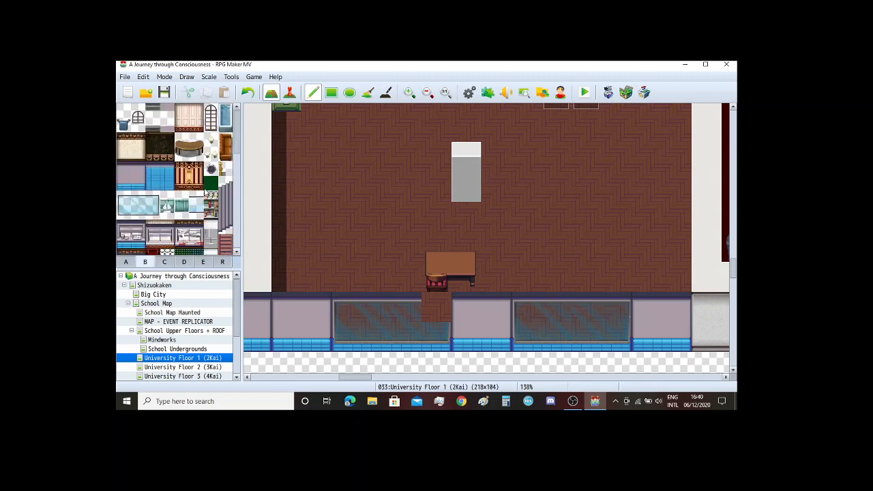
{"action": "scroll", "coordinate": [207, 192], "scroll_direction": "down", "scroll_amount": 3}
{"action": "scroll", "coordinate": [208, 195], "scroll_direction": "down", "scroll_amount": 1}
{"action": "scroll", "coordinate": [210, 196], "scroll_direction": "down", "scroll_amount": 2}
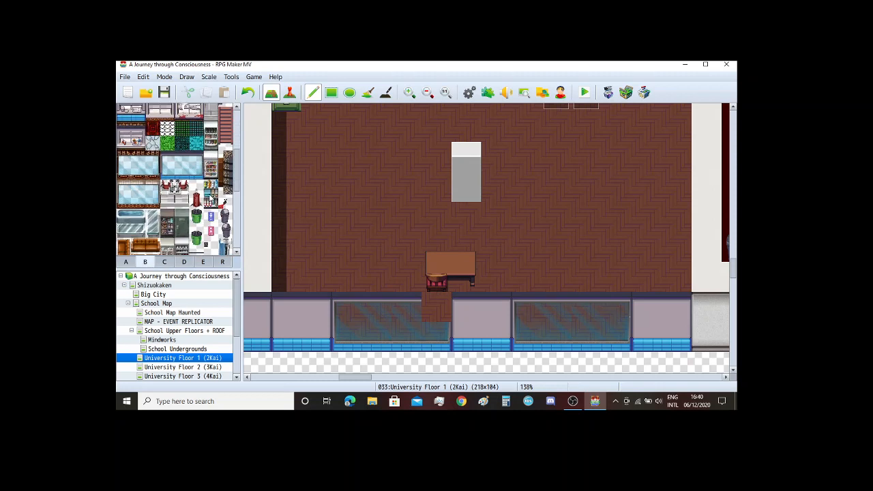
{"action": "left_click", "coordinate": [196, 222]}
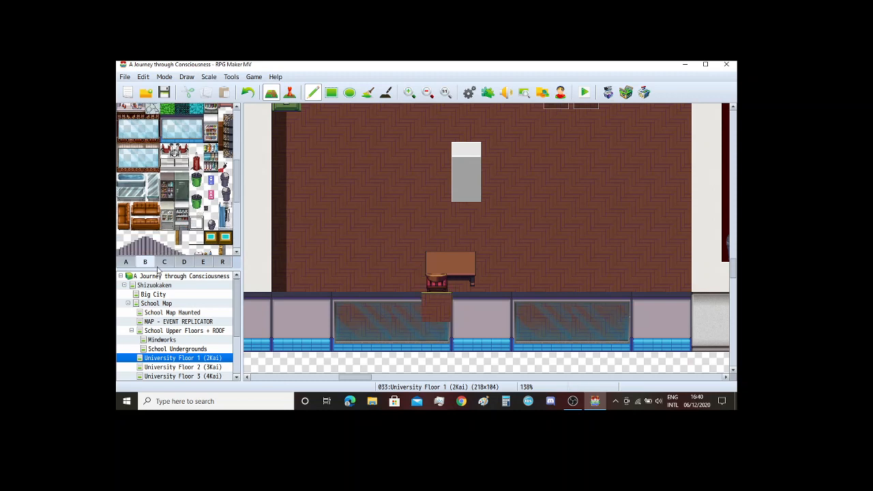
{"action": "left_click", "coordinate": [202, 262]}
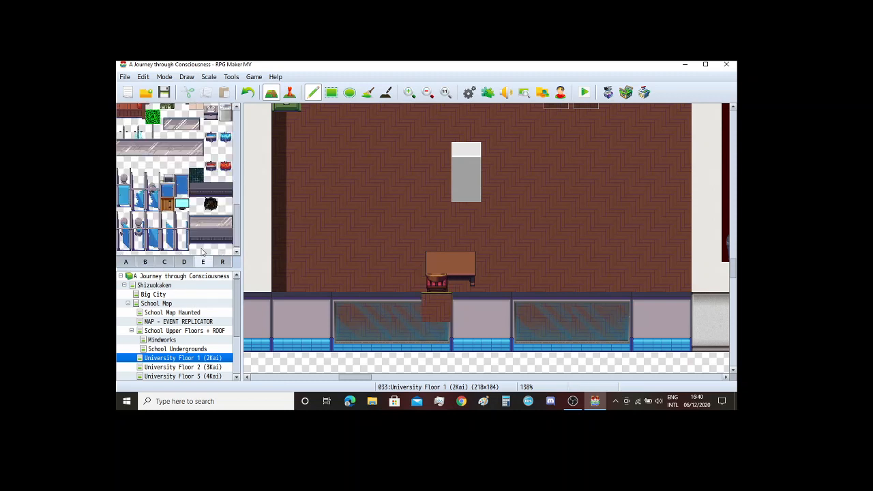
{"action": "left_click", "coordinate": [145, 263]}
{"action": "scroll", "coordinate": [185, 247], "scroll_direction": "down", "scroll_amount": 2}
{"action": "left_click", "coordinate": [196, 158]}
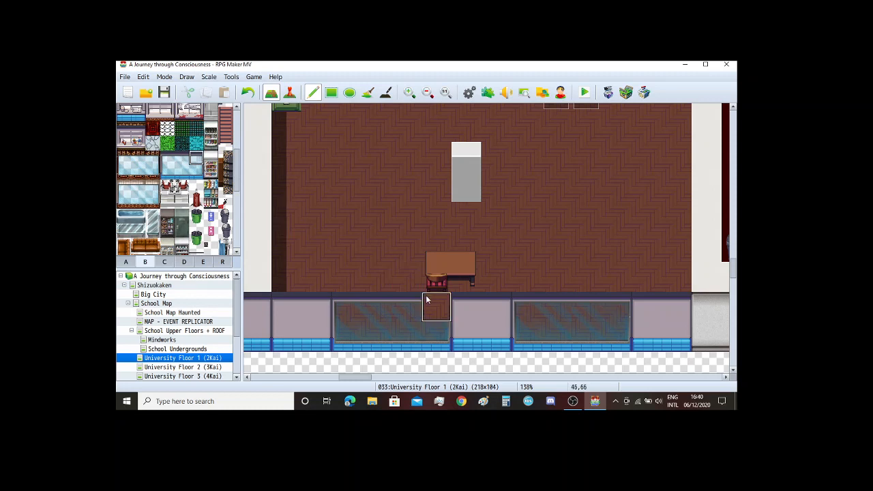
{"action": "left_click", "coordinate": [427, 299]}
Step: Place a white air conditioner on the upper wall, directly above the green cabinet
{"action": "scroll", "coordinate": [510, 222], "scroll_direction": "up", "scroll_amount": 2}
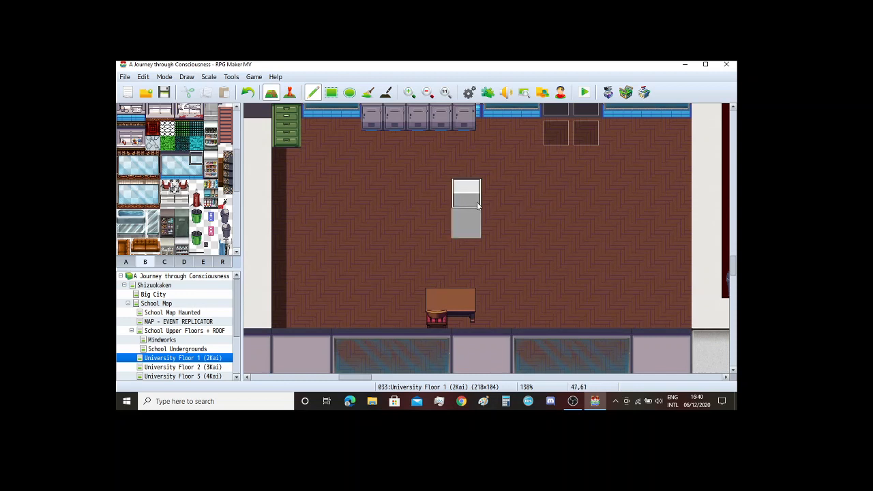
{"action": "left_click", "coordinate": [466, 222]}
{"action": "scroll", "coordinate": [516, 234], "scroll_direction": "down", "scroll_amount": 1}
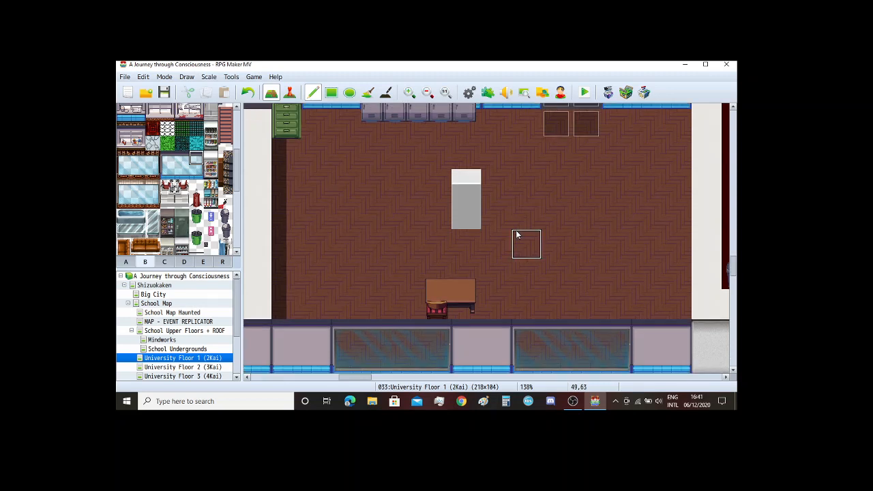
{"action": "scroll", "coordinate": [516, 234], "scroll_direction": "up", "scroll_amount": 3}
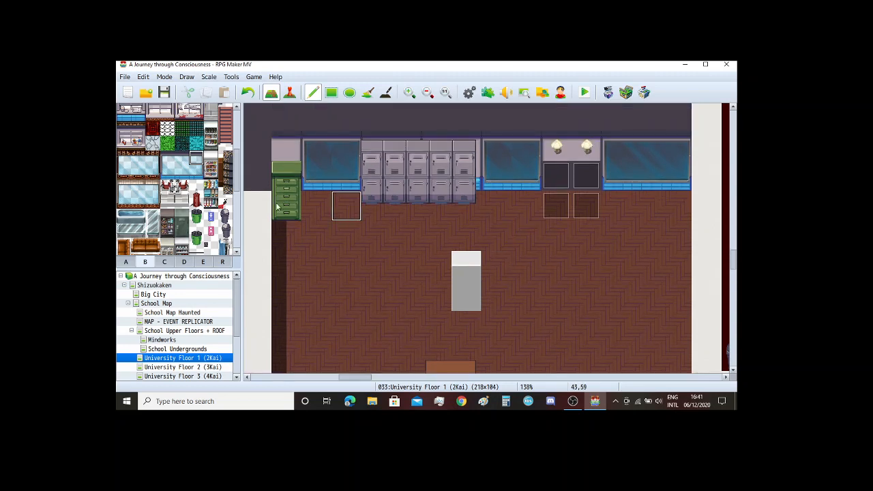
{"action": "scroll", "coordinate": [193, 229], "scroll_direction": "down", "scroll_amount": 2}
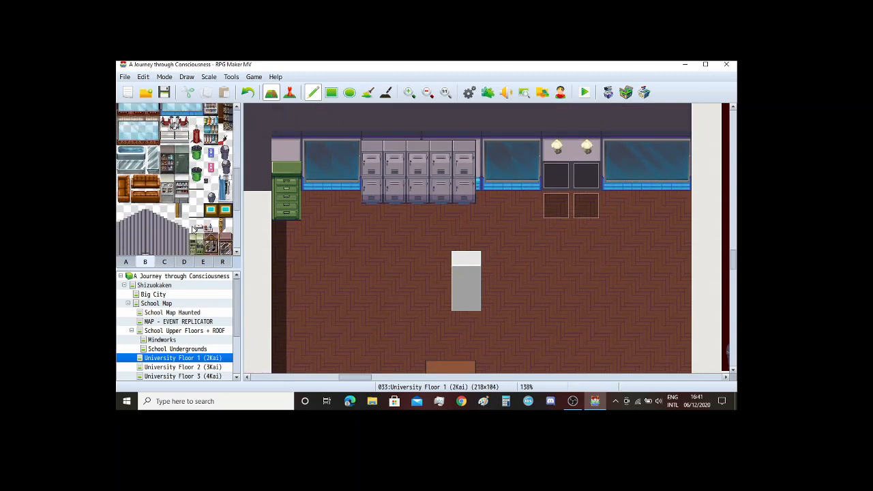
{"action": "scroll", "coordinate": [193, 230], "scroll_direction": "down", "scroll_amount": 4}
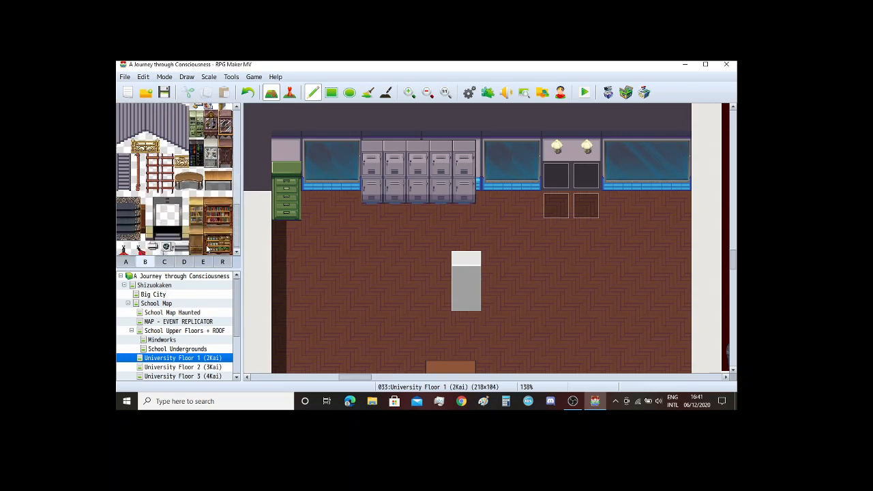
{"action": "left_click", "coordinate": [181, 247]}
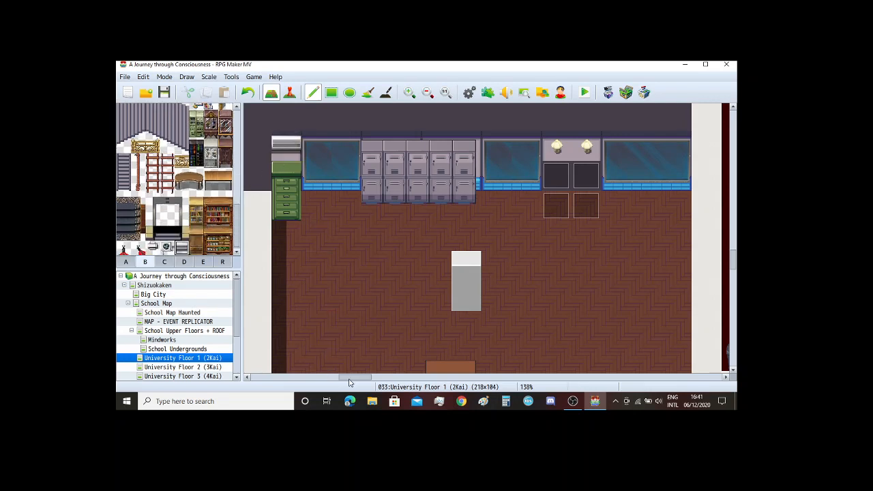
Step: Extend the classroom's white left wall strip two tiles upward, beside the green cabinet and air conditioner
{"action": "left_click_drag", "start_coordinate": [351, 379], "coordinate": [345, 382]}
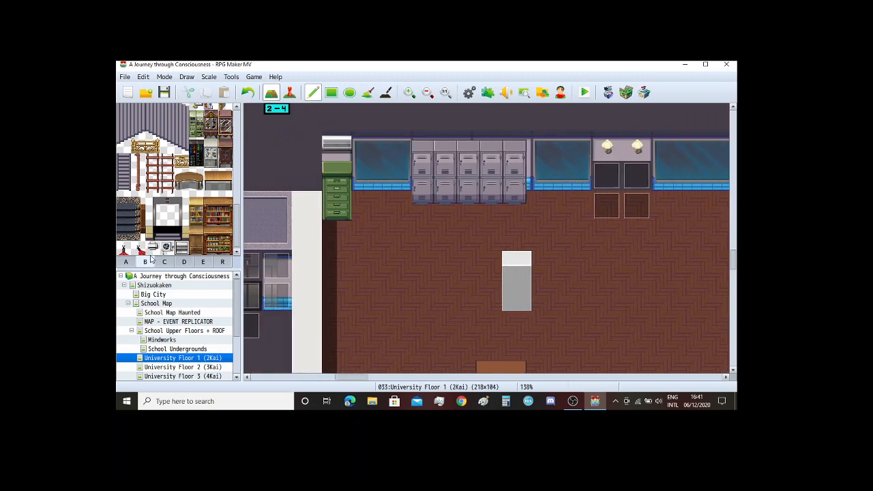
{"action": "left_click", "coordinate": [184, 262]}
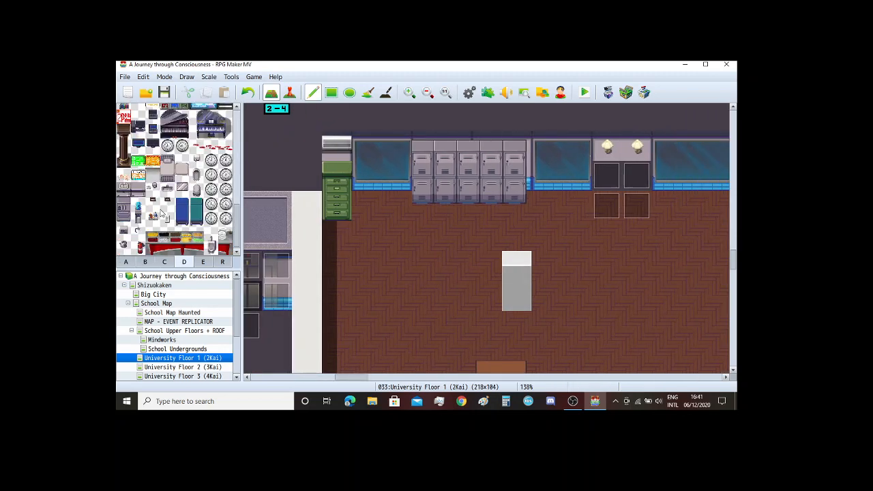
{"action": "scroll", "coordinate": [154, 156], "scroll_direction": "up", "scroll_amount": 5}
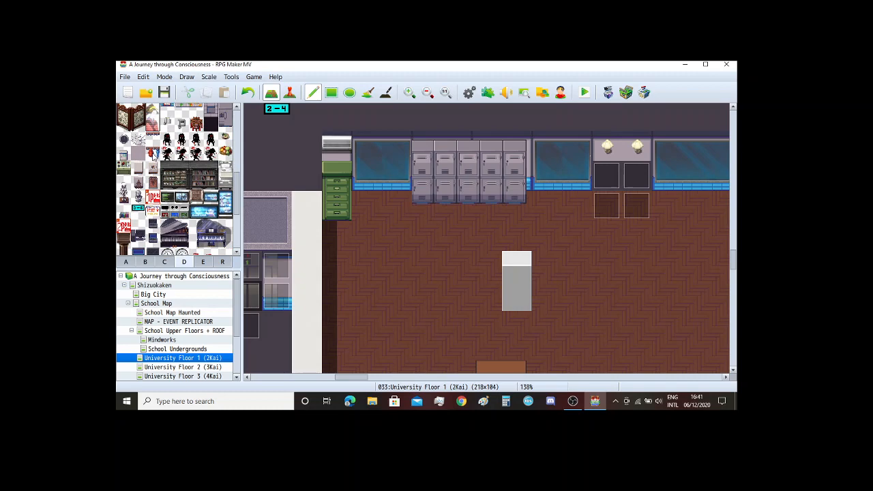
{"action": "scroll", "coordinate": [153, 154], "scroll_direction": "up", "scroll_amount": 5}
{"action": "left_click", "coordinate": [152, 153]}
{"action": "left_click_drag", "start_coordinate": [307, 146], "coordinate": [309, 175]}
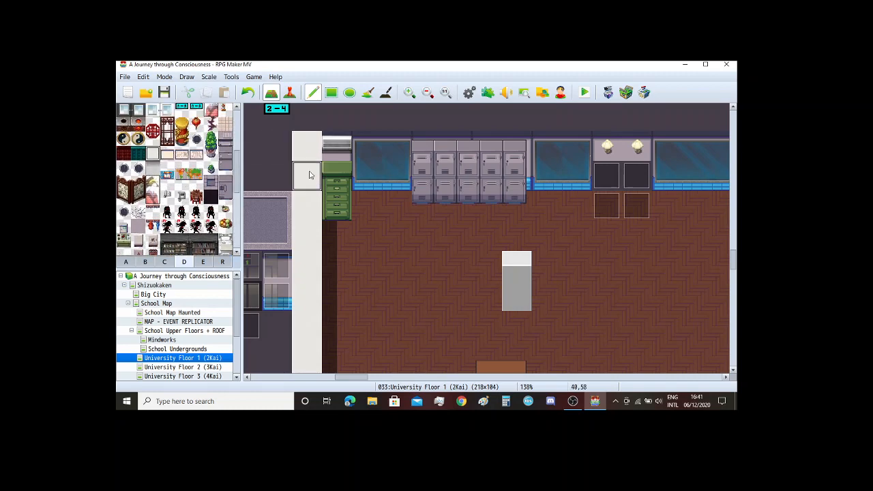
{"action": "left_click", "coordinate": [222, 262]}
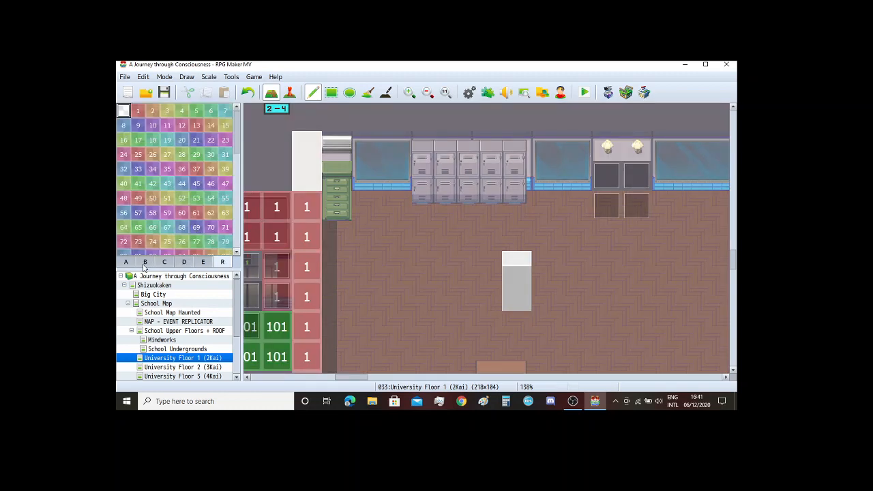
{"action": "left_click", "coordinate": [126, 264]}
Step: Place a low brown bookcase with books to the right of the green cabinet, followed by an empty low brown shelf
{"action": "mouse_move", "coordinate": [352, 376]}
{"action": "left_mouse_down"}
{"action": "mouse_move", "coordinate": [361, 385]}
{"action": "mouse_move", "coordinate": [352, 377]}
{"action": "left_mouse_up"}
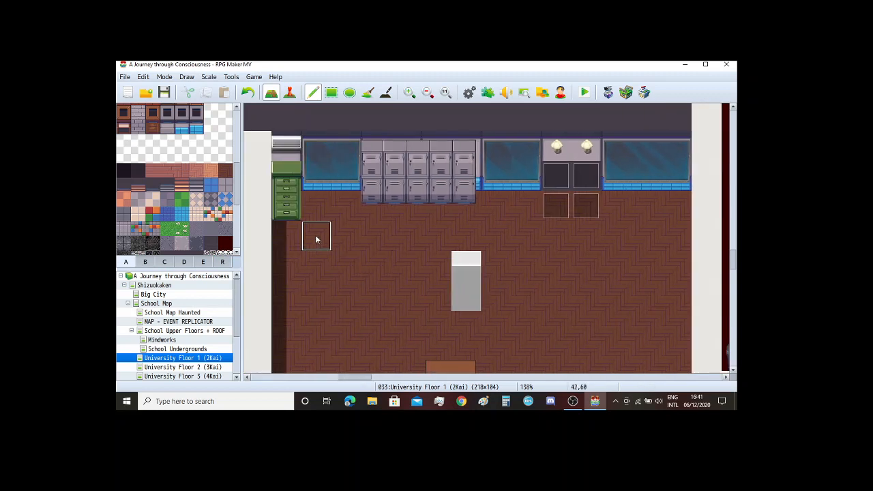
{"action": "left_click", "coordinate": [164, 262]}
{"action": "scroll", "coordinate": [175, 229], "scroll_direction": "down", "scroll_amount": 3}
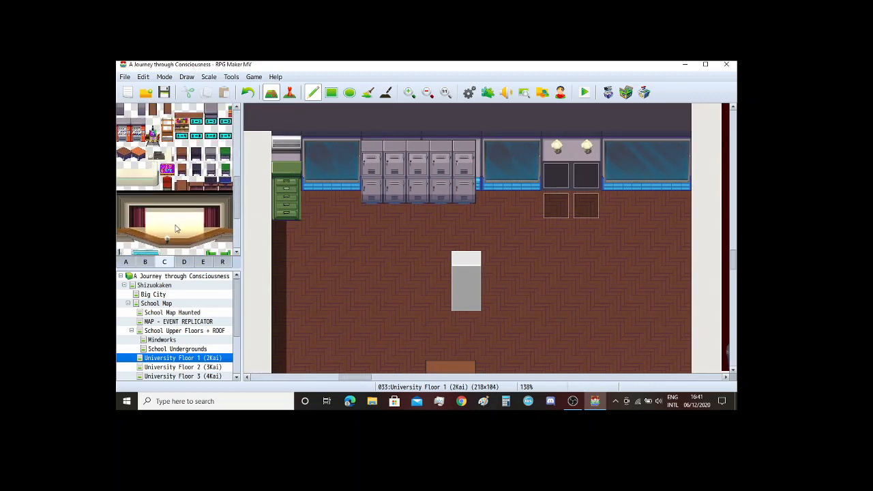
{"action": "scroll", "coordinate": [175, 229], "scroll_direction": "down", "scroll_amount": 10}
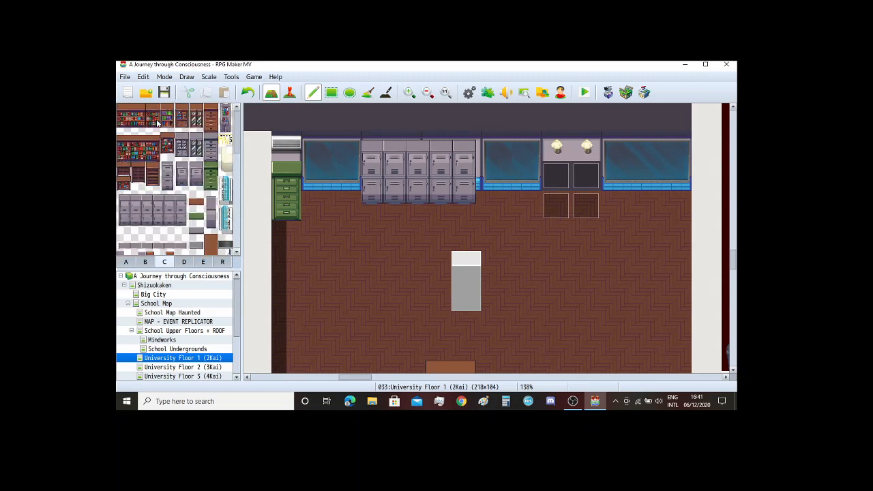
{"action": "left_click", "coordinate": [123, 183]}
{"action": "left_click", "coordinate": [316, 206]}
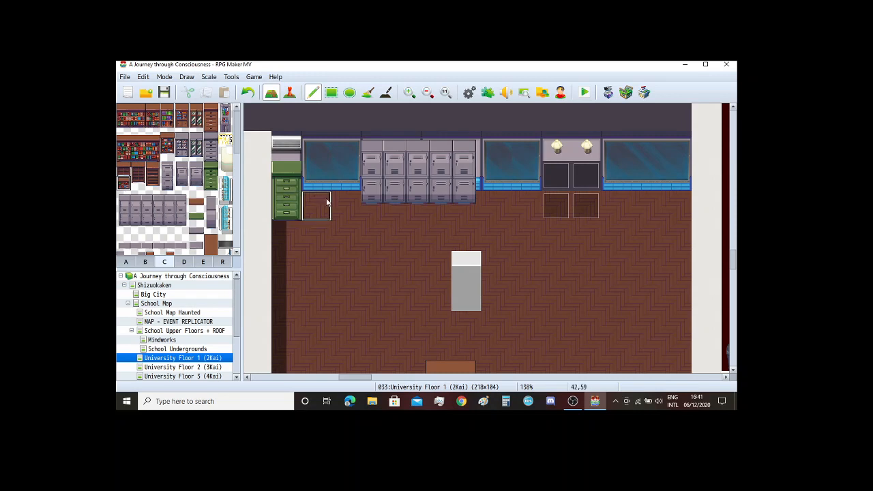
{"action": "left_click", "coordinate": [123, 169]}
{"action": "left_click", "coordinate": [342, 198]}
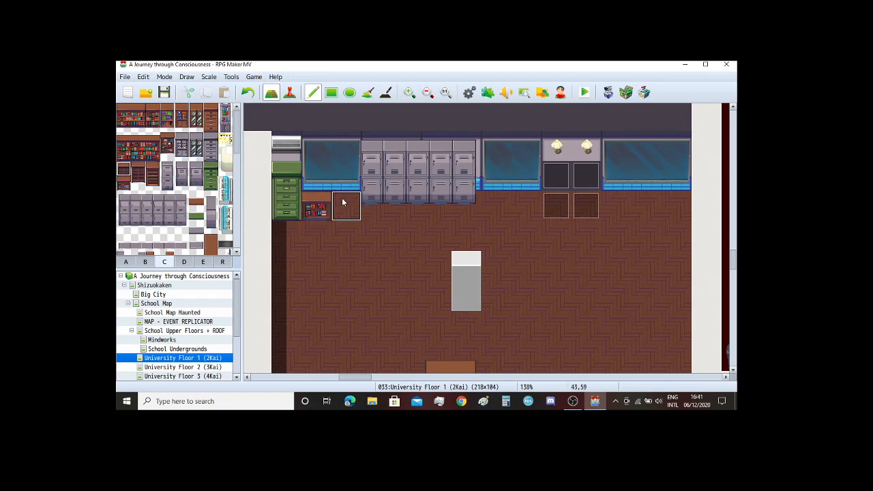
Step: Try a small white table on the floor below the upper wall's right window and undo it
{"action": "scroll", "coordinate": [530, 282], "scroll_direction": "down", "scroll_amount": 3}
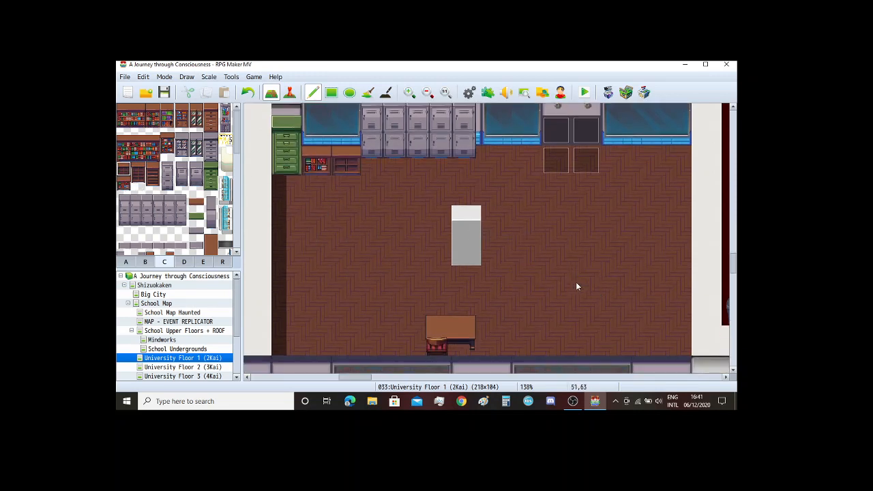
{"action": "left_click", "coordinate": [203, 262]}
{"action": "scroll", "coordinate": [220, 230], "scroll_direction": "down", "scroll_amount": 10}
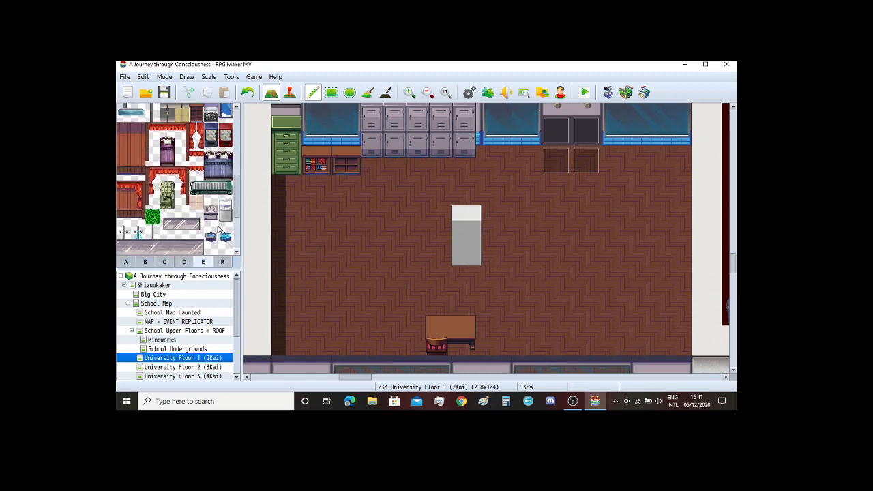
{"action": "scroll", "coordinate": [220, 229], "scroll_direction": "down", "scroll_amount": 10}
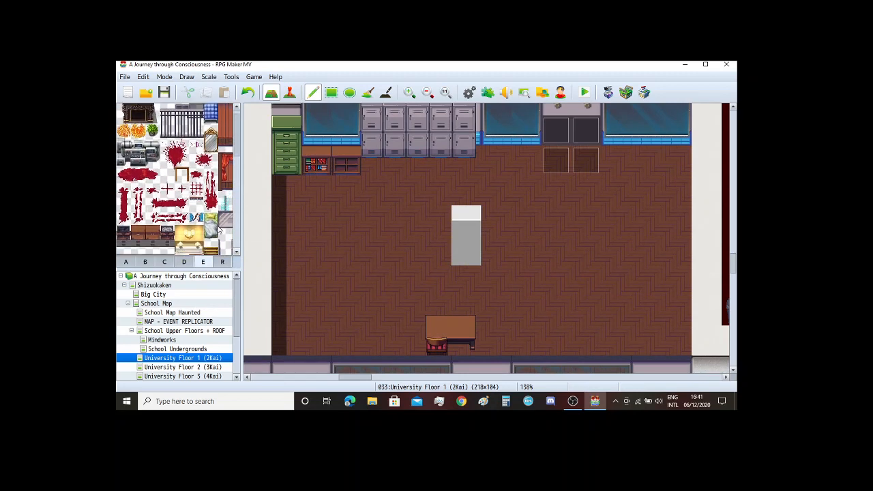
{"action": "scroll", "coordinate": [220, 230], "scroll_direction": "up", "scroll_amount": 5}
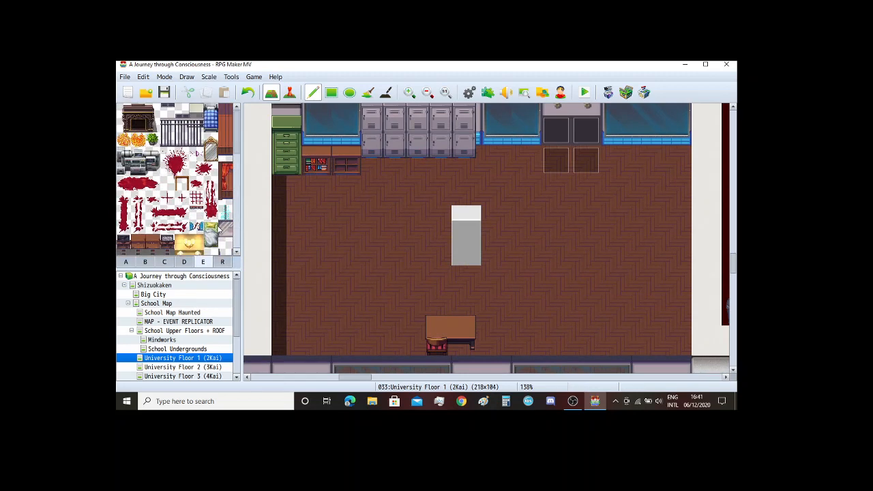
{"action": "left_click", "coordinate": [196, 111]}
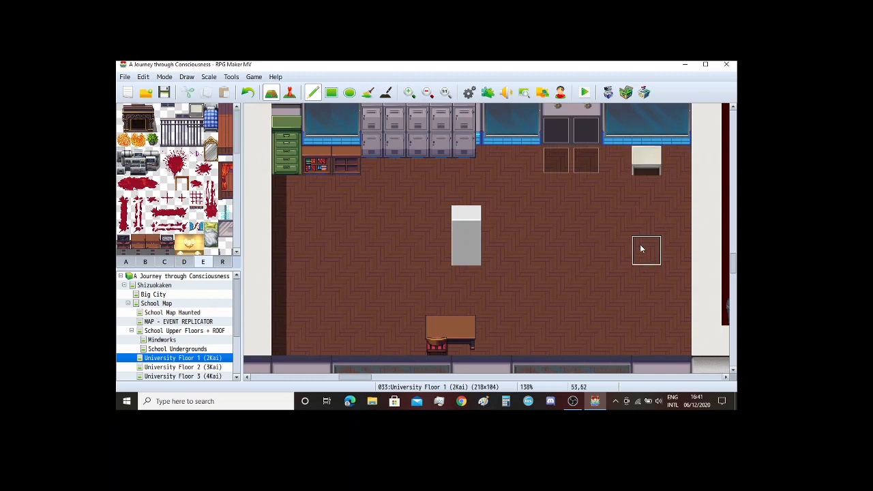
{"action": "scroll", "coordinate": [641, 249], "scroll_direction": "down", "scroll_amount": 2}
{"action": "scroll", "coordinate": [641, 249], "scroll_direction": "up", "scroll_amount": 2}
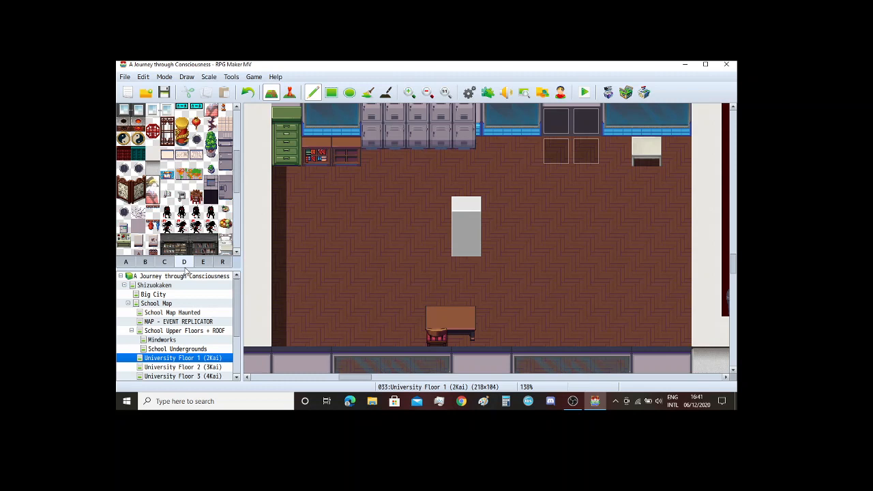
{"action": "key", "text": "ctrl+z"}
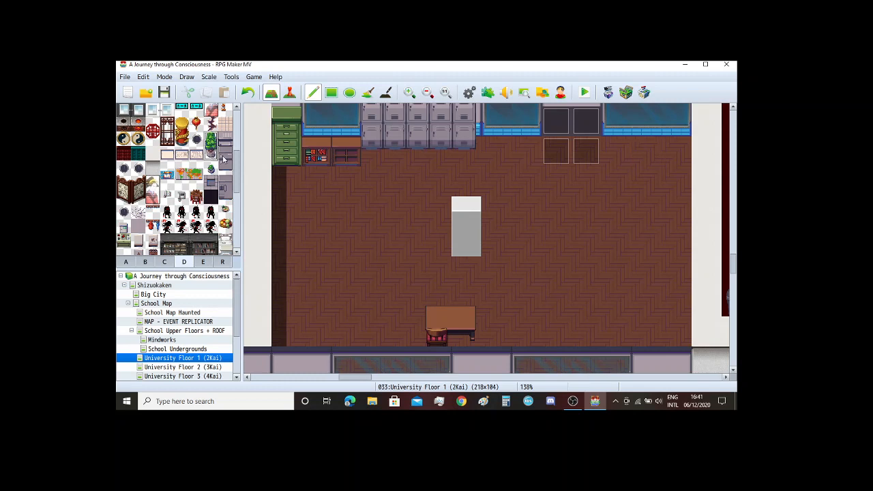
Step: Place a tall green potted plant, two tiles high, in front of the upper wall's right window
{"action": "left_click", "coordinate": [647, 131]}
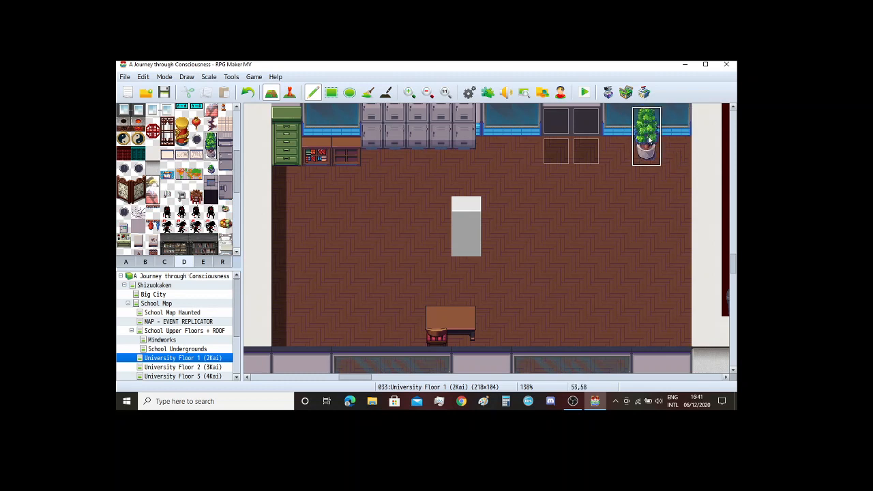
Step: Undo the potted plant placed in front of the upper wall's right window
{"action": "left_click", "coordinate": [167, 262]}
{"action": "key", "text": "ctrl+z"}
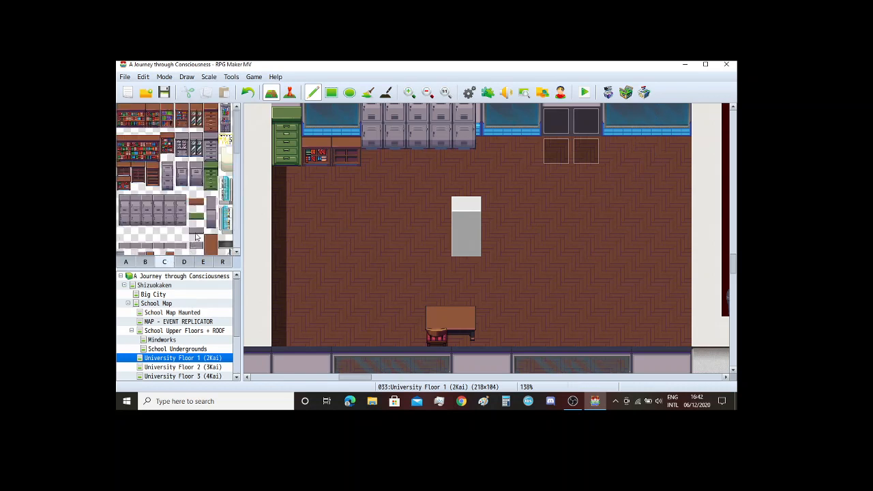
{"action": "left_click", "coordinate": [145, 262]}
{"action": "scroll", "coordinate": [202, 171], "scroll_direction": "up", "scroll_amount": 3}
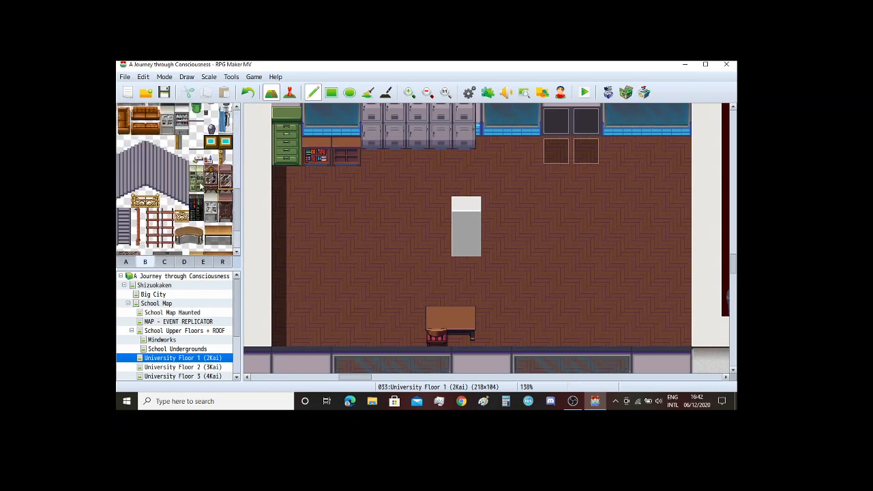
{"action": "left_click", "coordinate": [197, 153]}
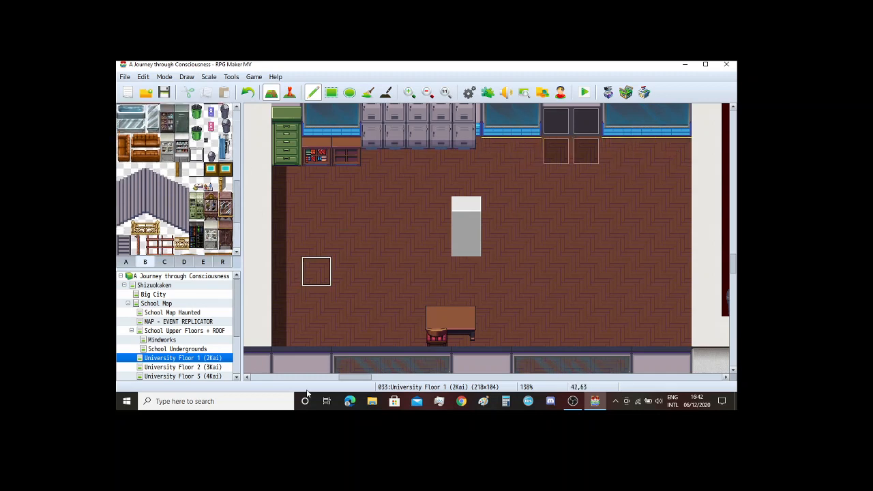
{"action": "scroll", "coordinate": [445, 268], "scroll_direction": "up", "scroll_amount": 1}
{"action": "scroll", "coordinate": [445, 267], "scroll_direction": "up", "scroll_amount": 2}
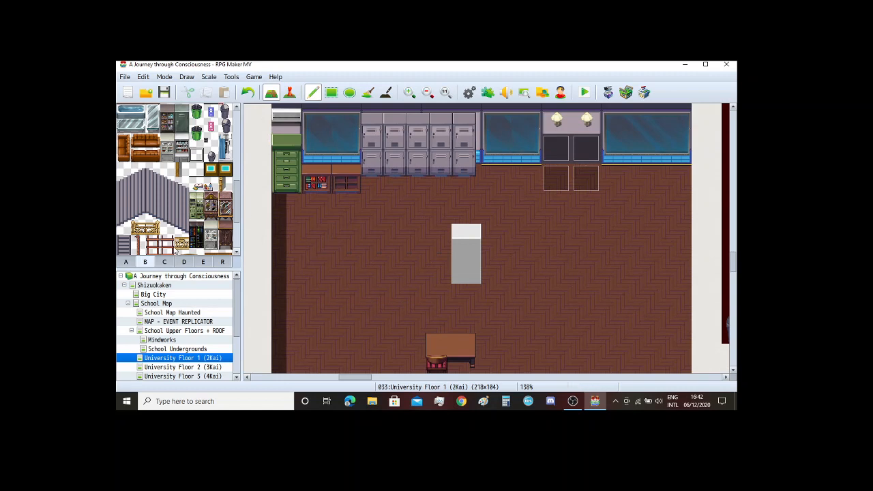
Step: Place a long grey side-view locker row along the classroom's right wall, starting beside the upper wall's right window
{"action": "left_click", "coordinate": [164, 262]}
{"action": "scroll", "coordinate": [164, 203], "scroll_direction": "down", "scroll_amount": 1}
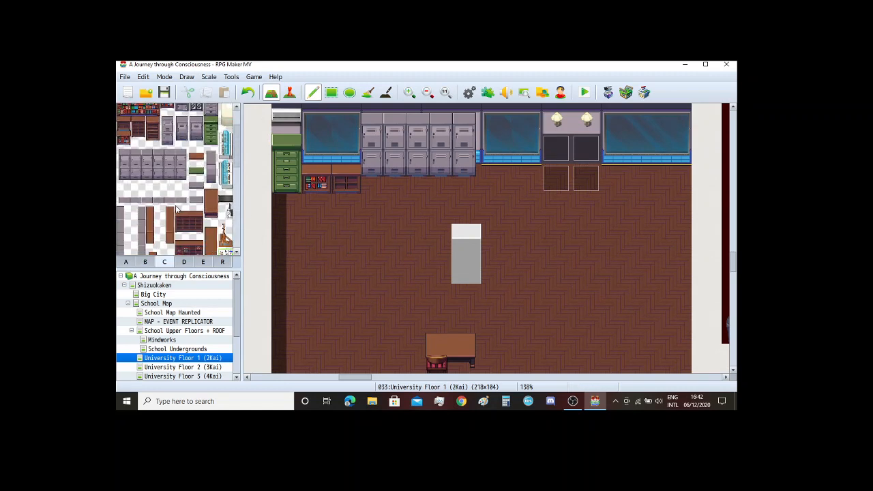
{"action": "scroll", "coordinate": [174, 209], "scroll_direction": "down", "scroll_amount": 1}
{"action": "left_click_drag", "start_coordinate": [143, 175], "coordinate": [142, 251]}
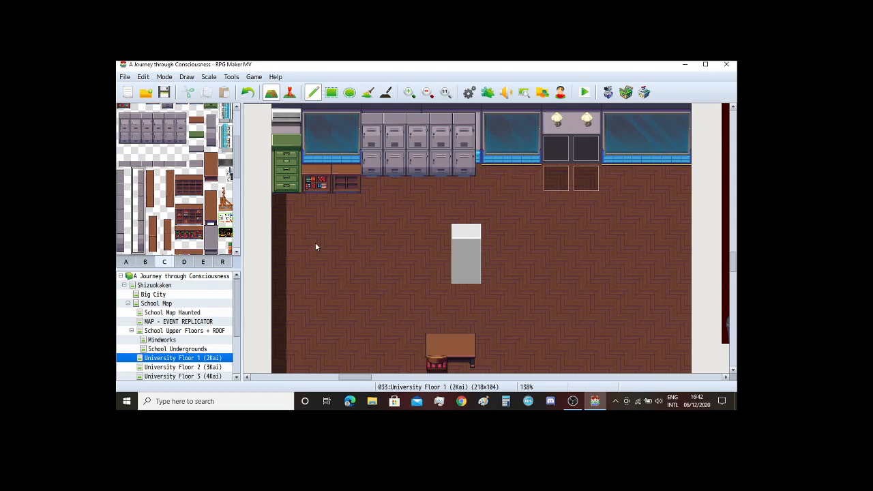
{"action": "left_click", "coordinate": [677, 159]}
Step: Place two brown side-view cabinets, each three tiles high, end to end along the classroom's left wall below the green cabinet
{"action": "scroll", "coordinate": [622, 210], "scroll_direction": "down", "scroll_amount": 1}
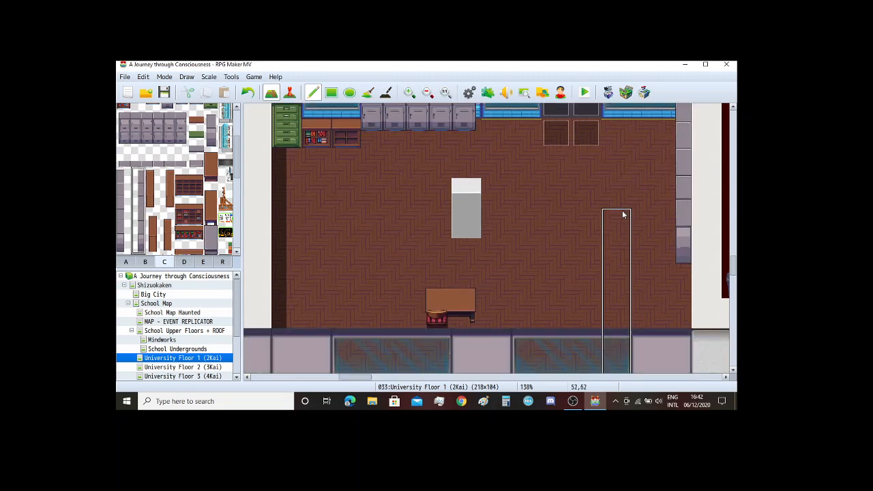
{"action": "scroll", "coordinate": [622, 210], "scroll_direction": "down", "scroll_amount": 1}
{"action": "scroll", "coordinate": [346, 207], "scroll_direction": "up", "scroll_amount": 1}
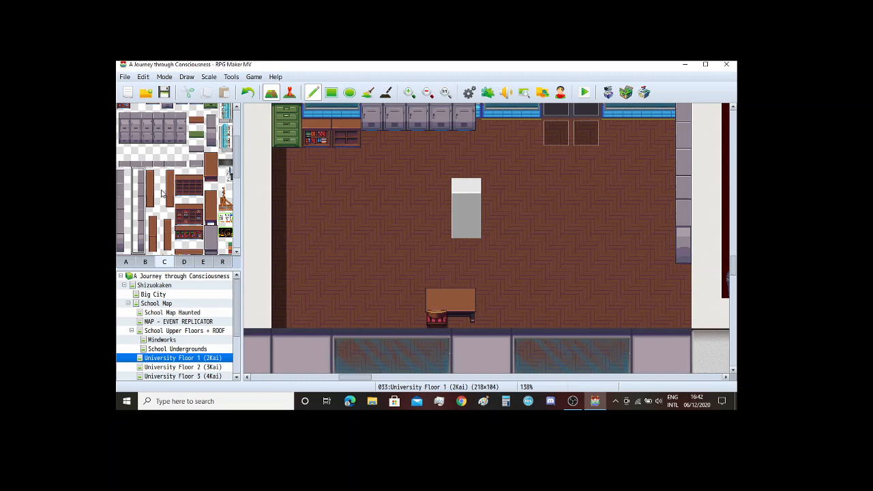
{"action": "left_click_drag", "start_coordinate": [153, 172], "coordinate": [154, 207]}
{"action": "left_click", "coordinate": [297, 198]}
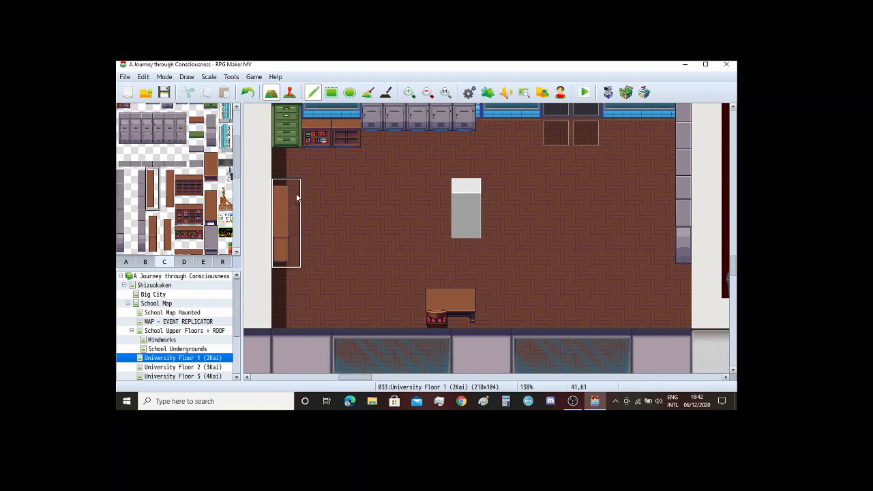
{"action": "left_click", "coordinate": [291, 263]}
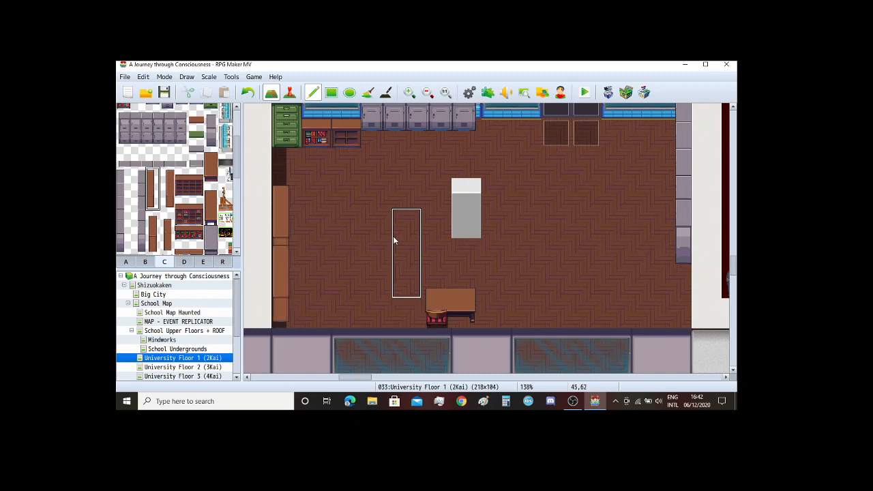
Step: Copy the Psychologist Councillor Clock event from the far room and paste it onto the white block in the middle of the classroom
{"action": "left_click", "coordinate": [291, 93]}
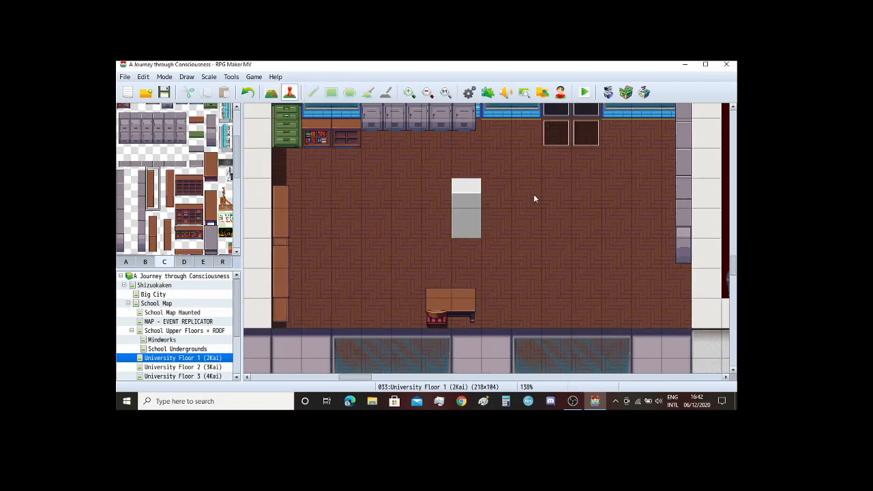
{"action": "scroll", "coordinate": [535, 198], "scroll_direction": "down", "scroll_amount": 2, "text": "ctrl"}
{"action": "scroll", "coordinate": [533, 194], "scroll_direction": "down", "scroll_amount": 4, "text": "ctrl"}
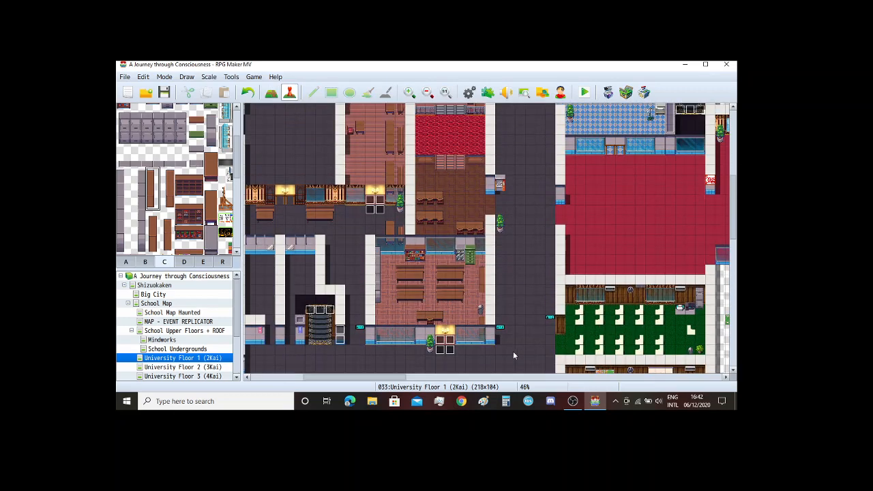
{"action": "left_click_drag", "start_coordinate": [388, 376], "coordinate": [548, 402]}
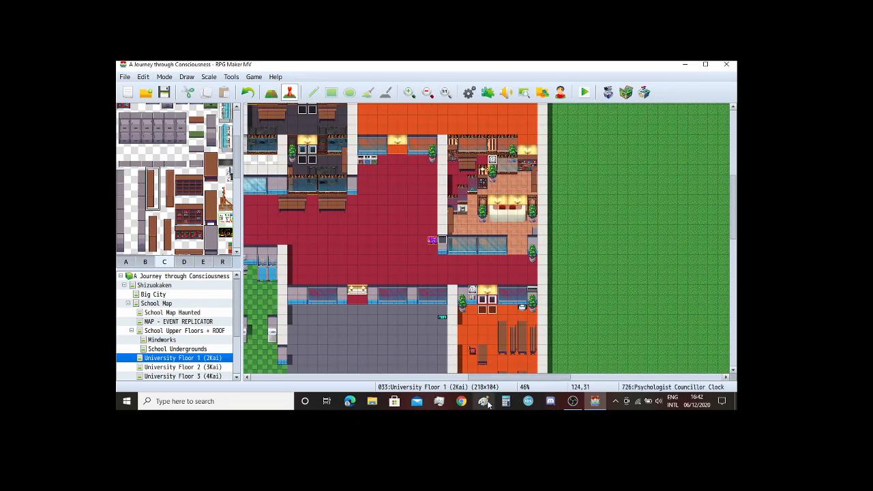
{"action": "left_click_drag", "start_coordinate": [488, 380], "coordinate": [360, 275]}
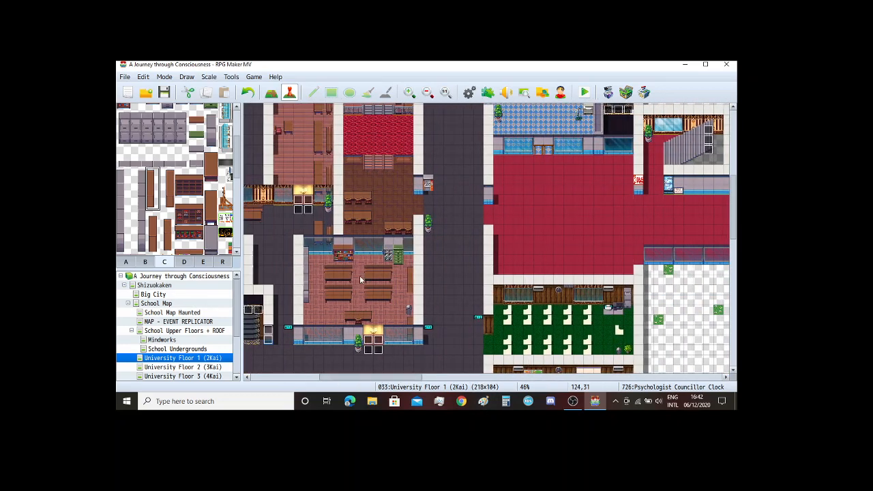
{"action": "scroll", "coordinate": [363, 279], "scroll_direction": "down", "scroll_amount": 3}
{"action": "scroll", "coordinate": [382, 269], "scroll_direction": "up", "scroll_amount": 3, "text": "ctrl"}
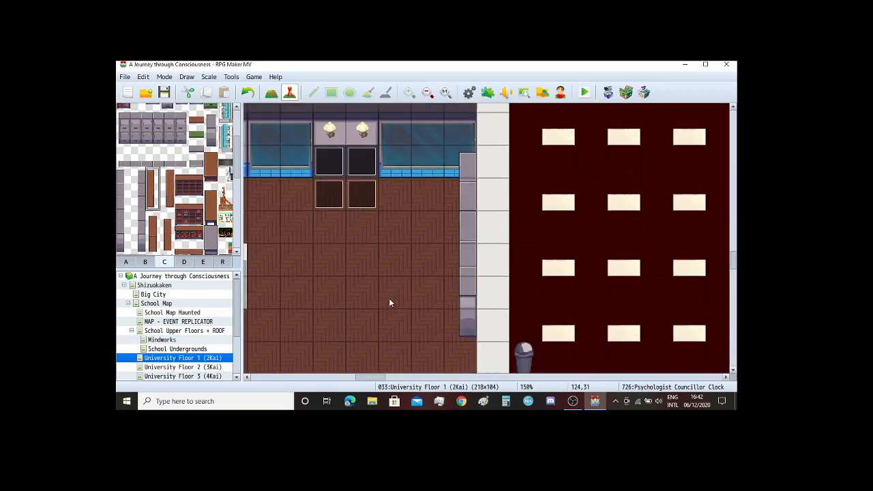
{"action": "left_click_drag", "start_coordinate": [380, 380], "coordinate": [366, 379]}
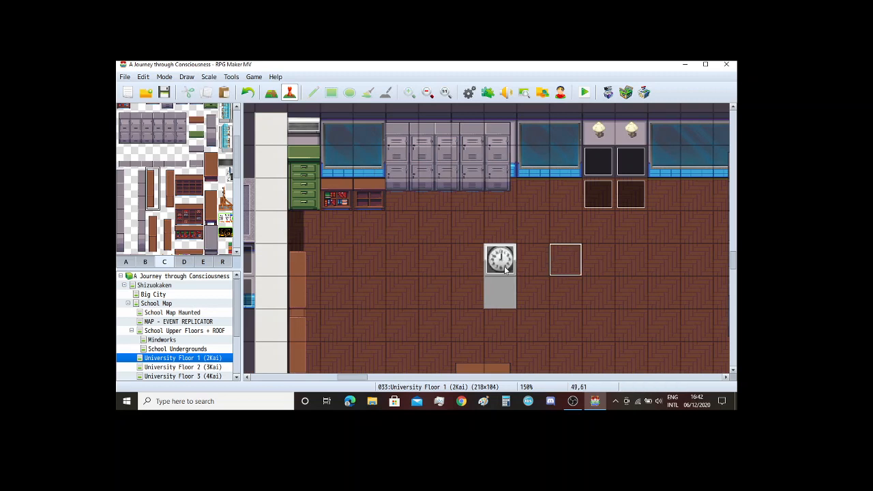
Step: Inspect the pasted clock event's settings in the Event Editor and close it without changes
{"action": "mouse_move", "coordinate": [505, 269]}
{"action": "left_mouse_down"}
{"action": "mouse_move", "coordinate": [543, 271]}
{"action": "mouse_move", "coordinate": [503, 267]}
{"action": "left_mouse_up"}
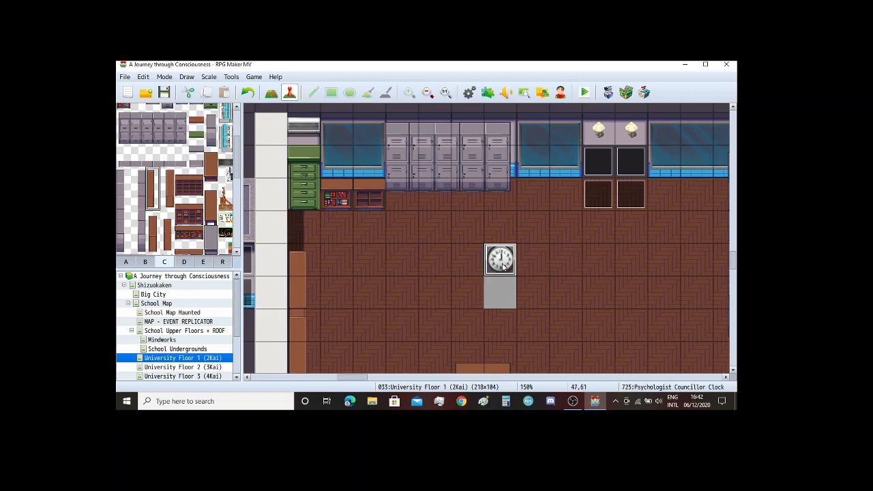
{"action": "double_click", "coordinate": [503, 266]}
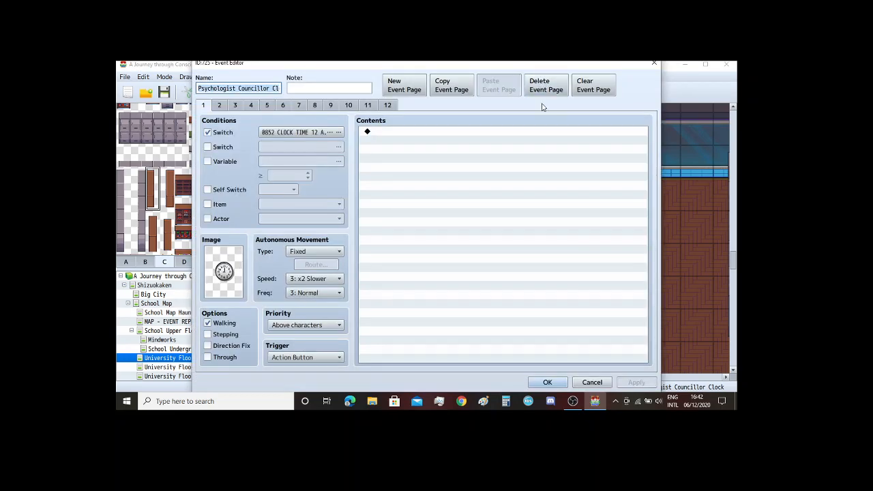
{"action": "key", "text": "Escape"}
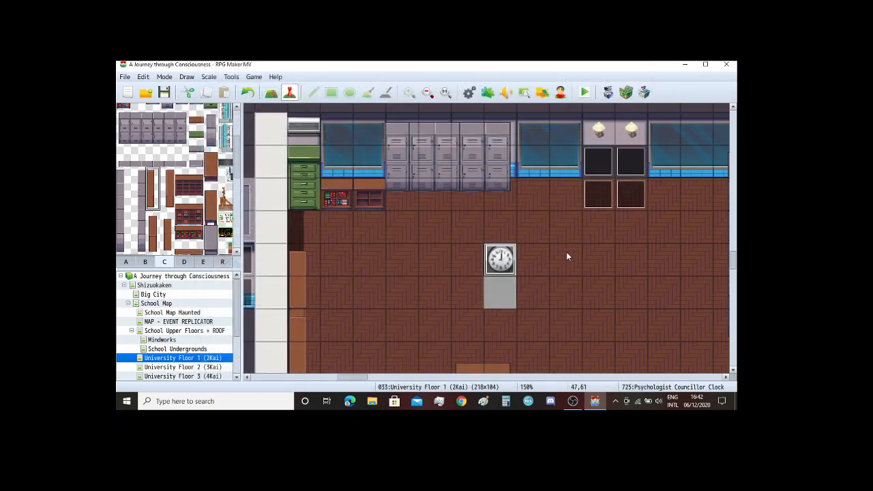
{"action": "scroll", "coordinate": [566, 251], "scroll_direction": "down", "scroll_amount": 1}
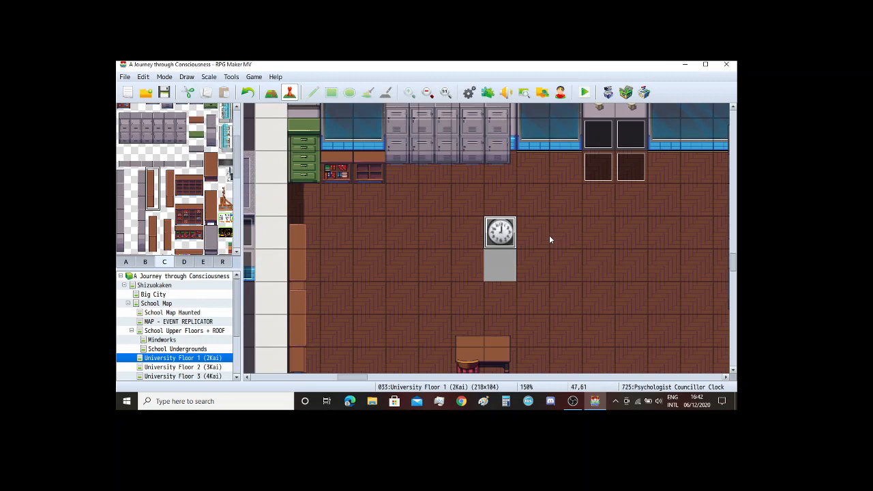
Step: Try tall red lattice screens on both sides of the classroom clock block and undo them
{"action": "left_click", "coordinate": [184, 262]}
{"action": "scroll", "coordinate": [200, 220], "scroll_direction": "down", "scroll_amount": 3}
{"action": "scroll", "coordinate": [201, 220], "scroll_direction": "down", "scroll_amount": 3}
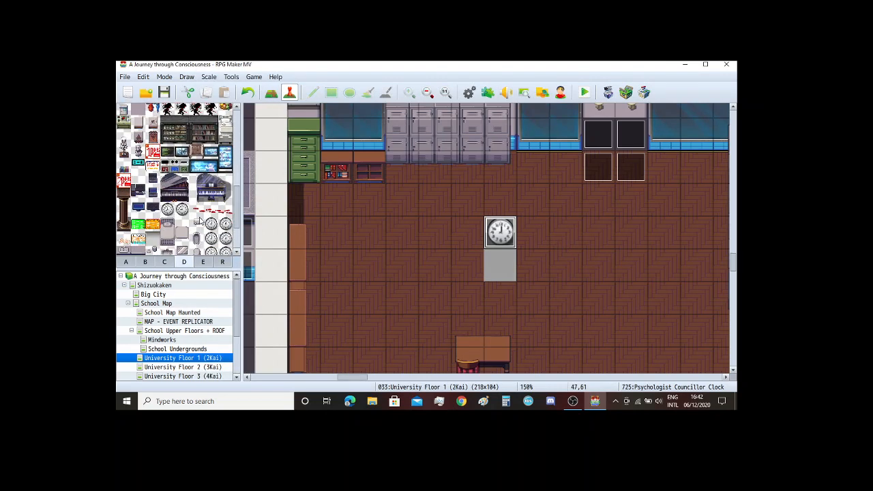
{"action": "scroll", "coordinate": [201, 221], "scroll_direction": "down", "scroll_amount": 5}
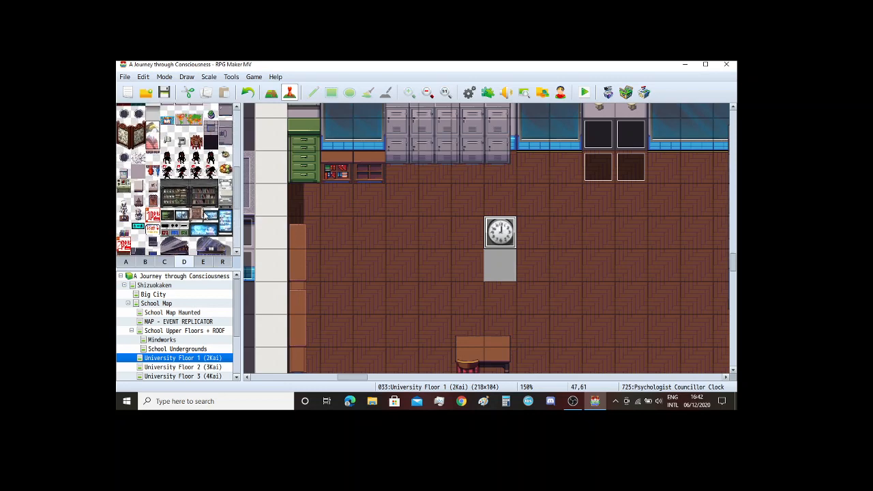
{"action": "scroll", "coordinate": [200, 220], "scroll_direction": "up", "scroll_amount": 2}
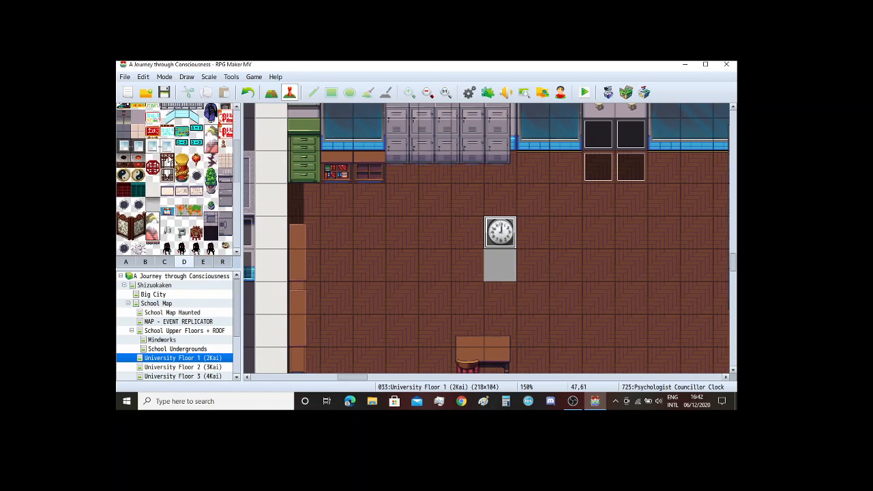
{"action": "left_click", "coordinate": [270, 92]}
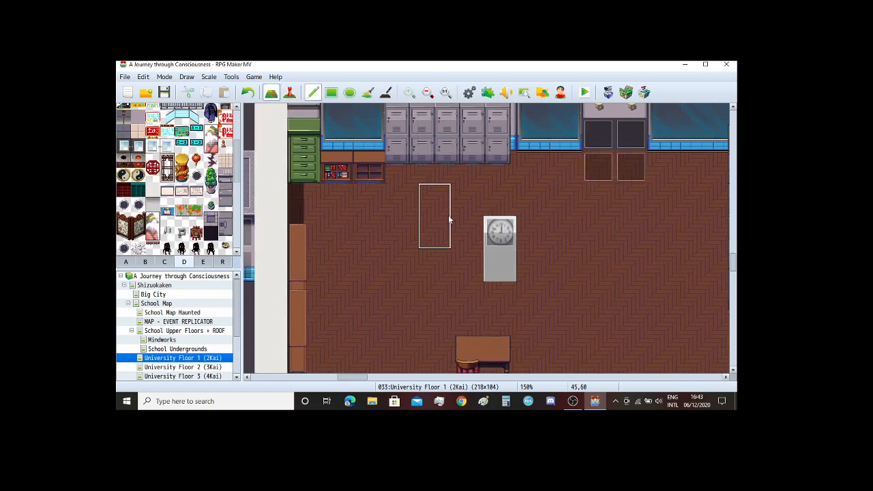
{"action": "left_click", "coordinate": [468, 232]}
{"action": "left_click", "coordinate": [533, 231]}
{"action": "scroll", "coordinate": [602, 258], "scroll_direction": "down", "scroll_amount": 2}
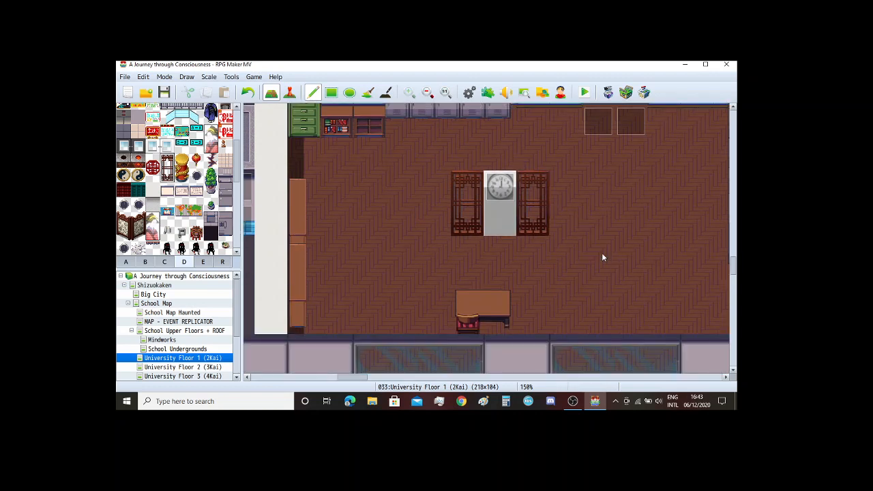
{"action": "scroll", "coordinate": [602, 258], "scroll_direction": "down", "scroll_amount": 2}
{"action": "mouse_move", "coordinate": [359, 379]}
{"action": "left_mouse_down"}
{"action": "mouse_move", "coordinate": [370, 381]}
{"action": "mouse_move", "coordinate": [359, 380]}
{"action": "left_mouse_up"}
{"action": "key", "text": "ctrl+z"}
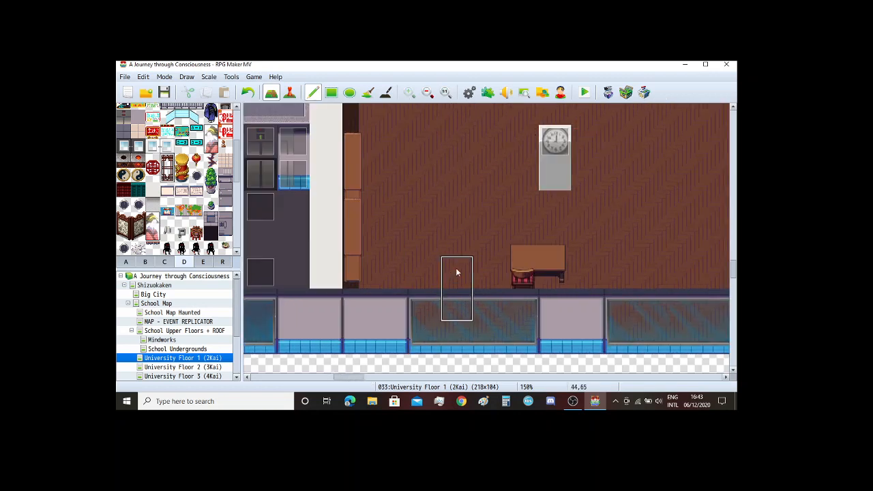
Step: Place three red-cushioned wooden chairs side by side directly below the clock block in the classroom
{"action": "scroll", "coordinate": [634, 236], "scroll_direction": "up", "scroll_amount": 1}
{"action": "left_click", "coordinate": [164, 263]}
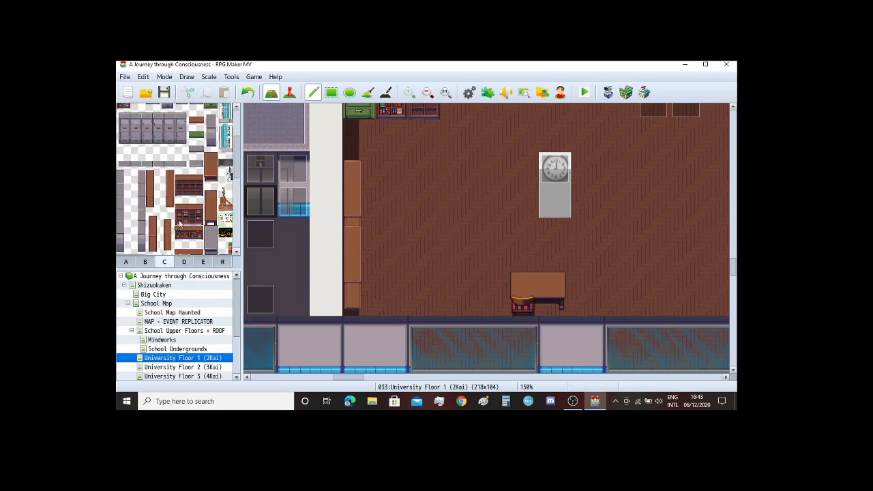
{"action": "scroll", "coordinate": [136, 178], "scroll_direction": "up", "scroll_amount": 8}
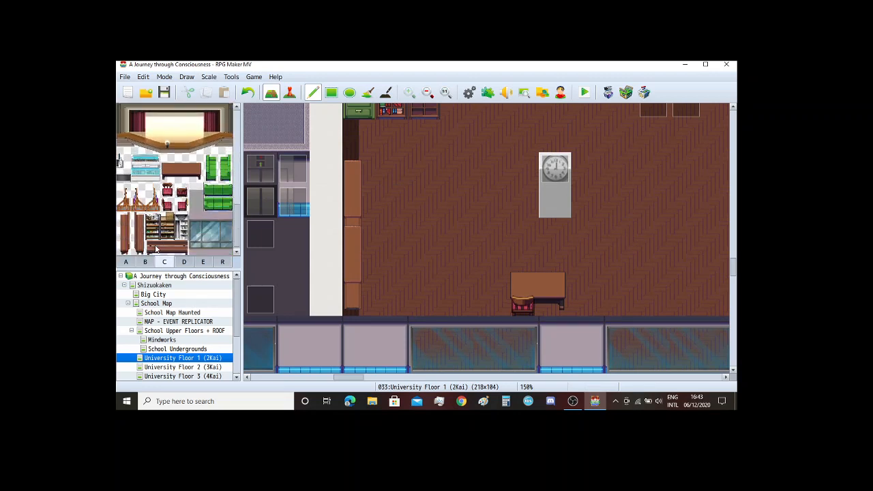
{"action": "left_click", "coordinate": [167, 189]}
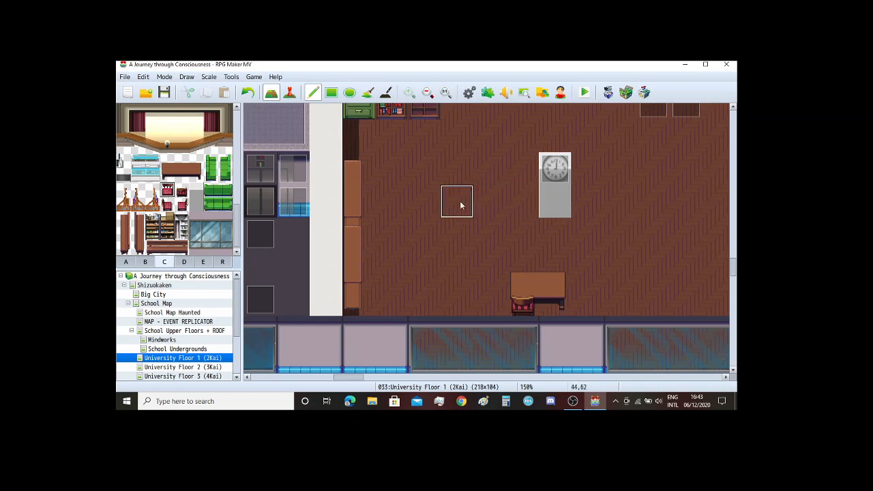
{"action": "left_click", "coordinate": [536, 236]}
{"action": "left_click", "coordinate": [555, 236]}
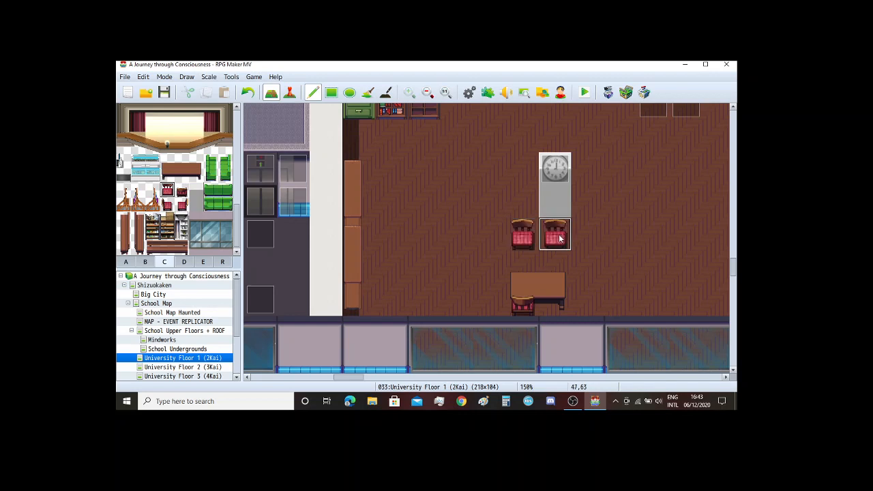
{"action": "left_click", "coordinate": [588, 235]}
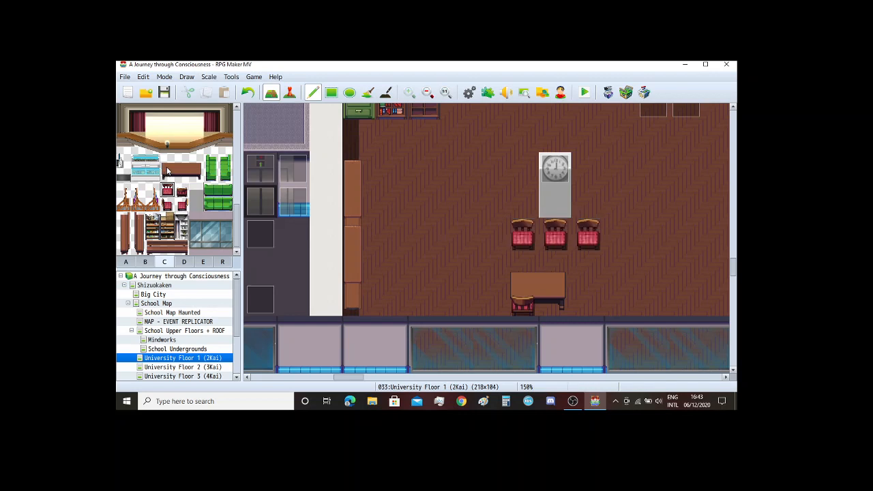
Step: Place a three-tile wooden table over the front of the three chairs directly below the classroom clock block
{"action": "left_click_drag", "start_coordinate": [167, 171], "coordinate": [195, 178]}
{"action": "left_click", "coordinate": [521, 244]}
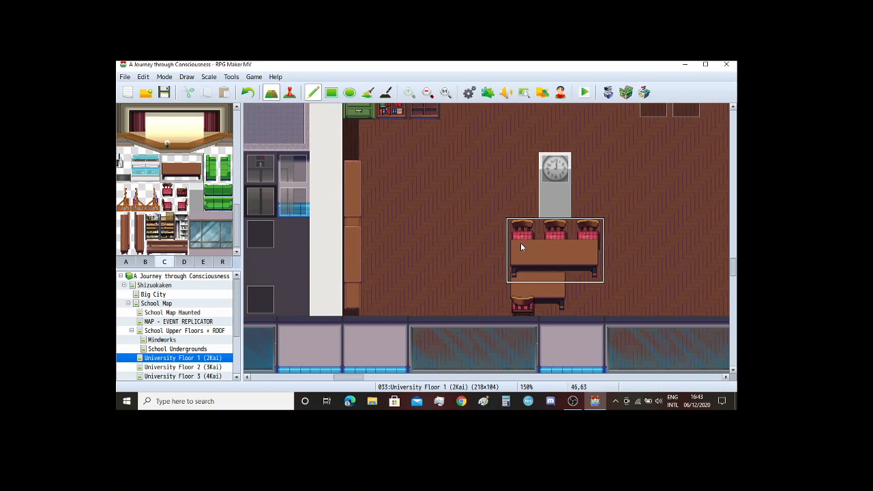
{"action": "left_click", "coordinate": [168, 162]}
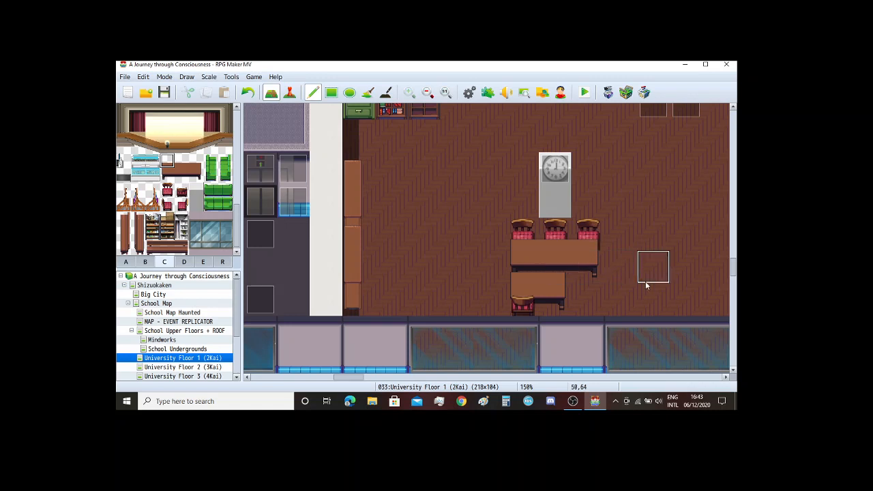
{"action": "scroll", "coordinate": [646, 285], "scroll_direction": "down", "scroll_amount": 2}
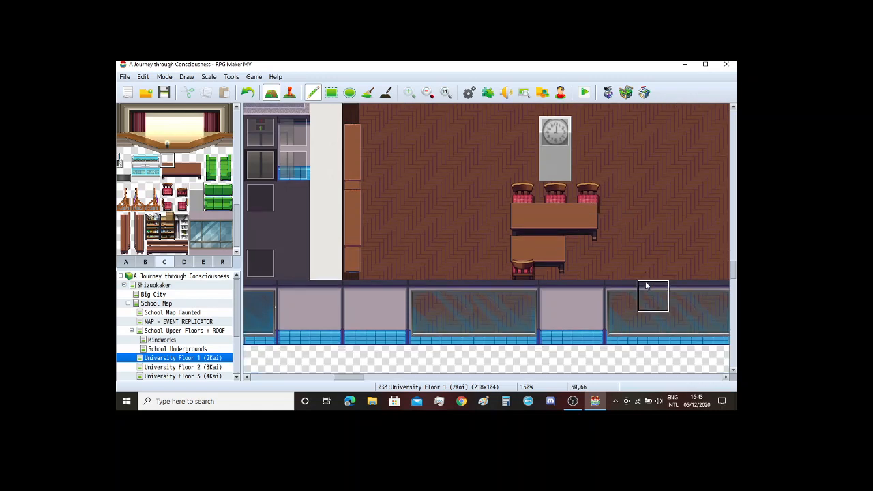
{"action": "scroll", "coordinate": [646, 285], "scroll_direction": "up", "scroll_amount": 1}
Step: Try red-cushioned chairs in the row beside the lower half of the clock block, west of it, and undo them
{"action": "left_click", "coordinate": [168, 191]}
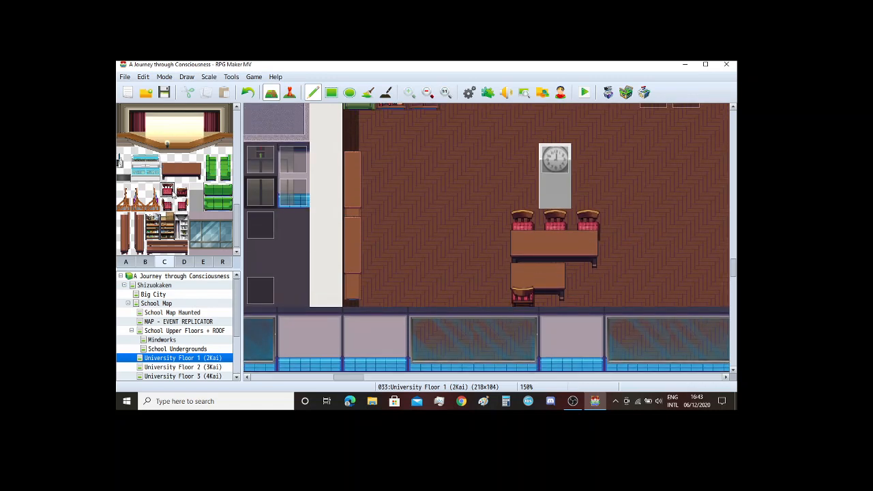
{"action": "left_click_drag", "start_coordinate": [465, 190], "coordinate": [438, 192]}
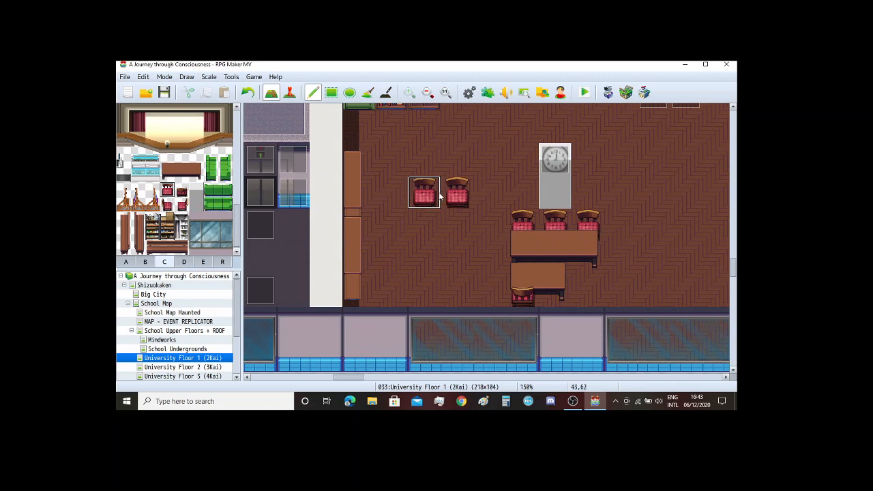
{"action": "left_click", "coordinate": [405, 193]}
{"action": "key", "text": "ctrl+z"}
{"action": "key", "text": "ctrl+z"}
{"action": "key", "text": "ctrl+z"}
{"action": "left_click", "coordinate": [490, 194]}
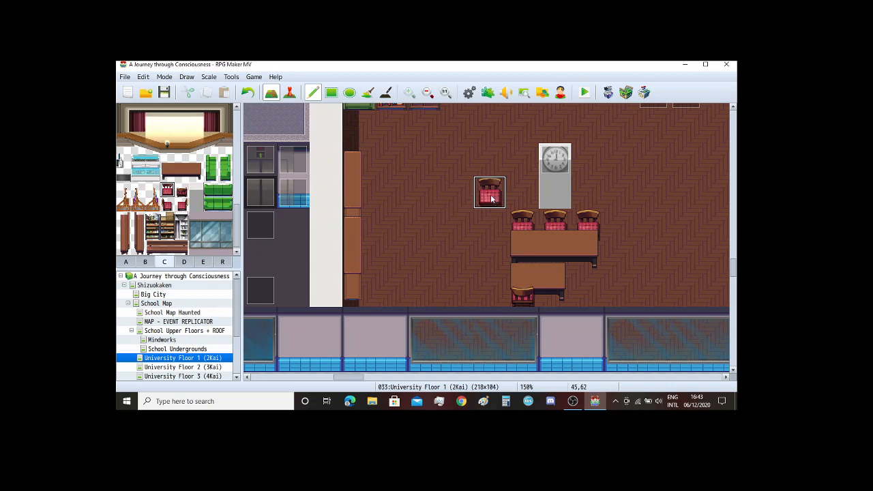
{"action": "left_click", "coordinate": [469, 197]}
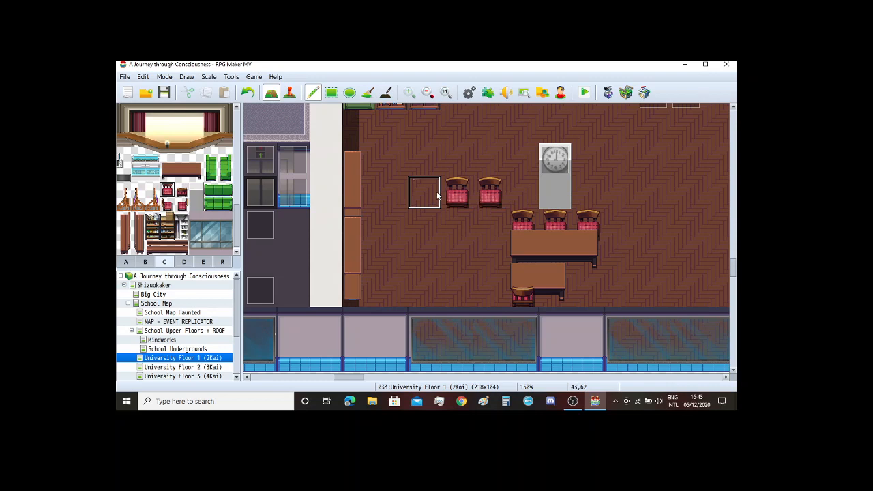
{"action": "key", "text": "ctrl+z"}
{"action": "key", "text": "ctrl+z"}
Step: Place three red-cushioned chairs in a row on each side of the clock block, level with the clock
{"action": "left_click", "coordinate": [490, 162]}
{"action": "left_click", "coordinate": [456, 162]}
{"action": "left_click", "coordinate": [424, 162]}
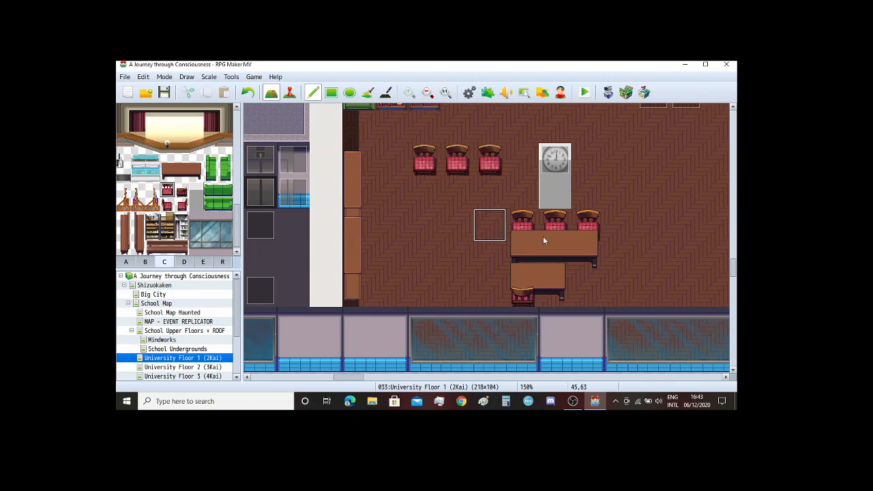
{"action": "left_click", "coordinate": [620, 161]}
{"action": "left_click", "coordinate": [654, 161]}
{"action": "left_click", "coordinate": [687, 162]}
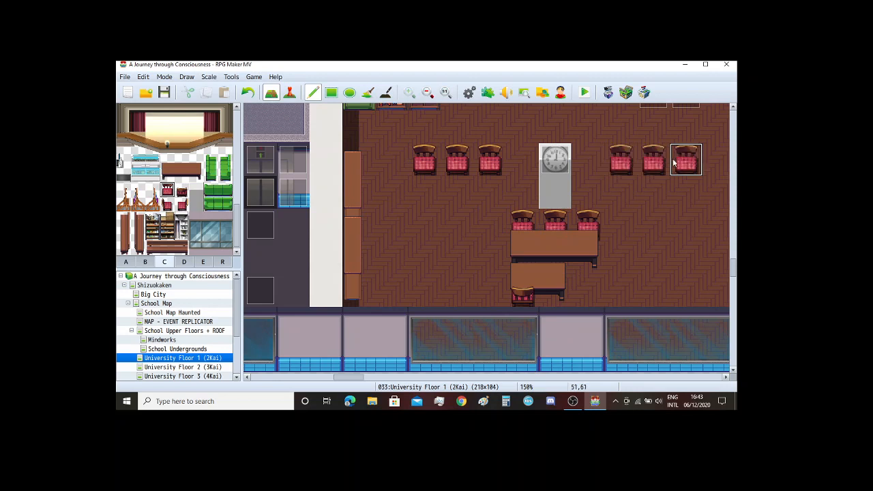
Step: Place a three-tile wooden table in front of each row of chairs on both sides of the clock block
{"action": "left_click_drag", "start_coordinate": [171, 165], "coordinate": [201, 181]}
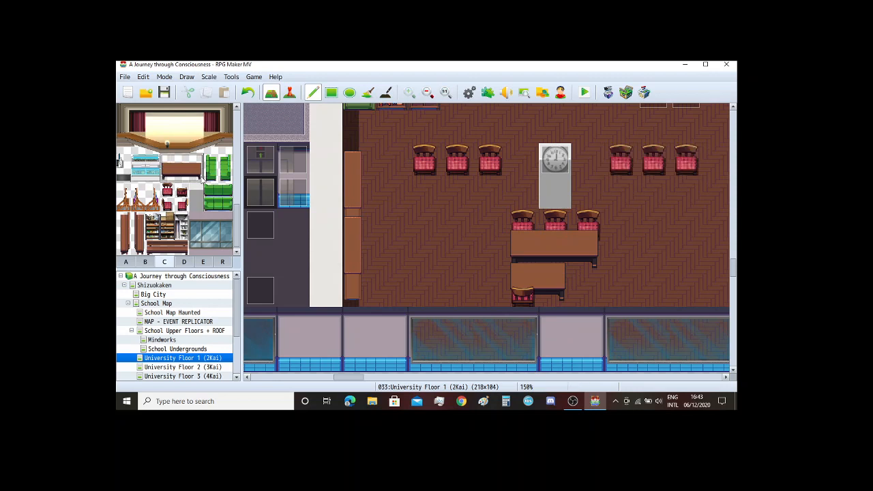
{"action": "left_click", "coordinate": [412, 172]}
{"action": "left_click", "coordinate": [635, 169]}
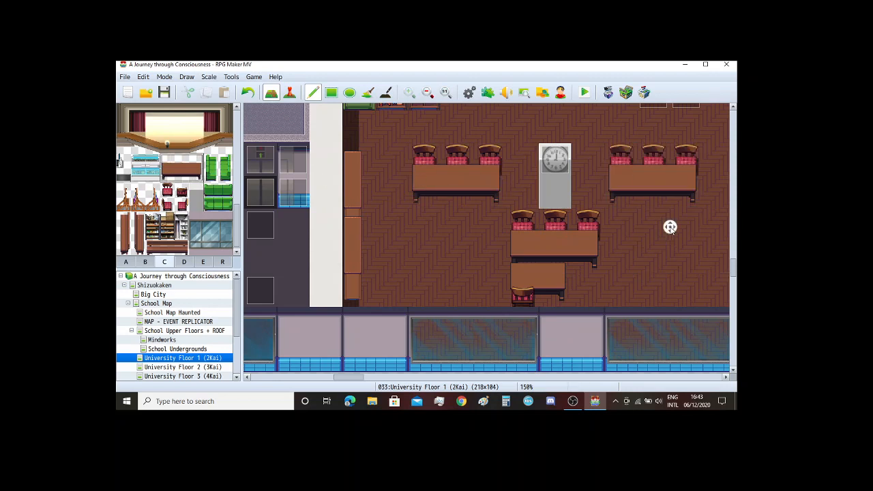
{"action": "scroll", "coordinate": [670, 227], "scroll_direction": "up", "scroll_amount": 1}
{"action": "scroll", "coordinate": [705, 309], "scroll_direction": "down", "scroll_amount": 1}
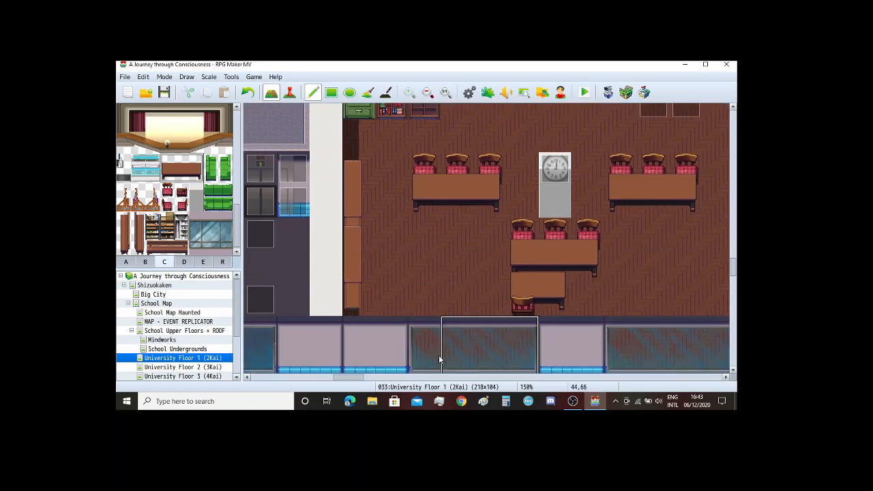
Step: Place a grey trash bin at the west end of the classroom's first lower window and cover it with window glass
{"action": "left_click_drag", "start_coordinate": [346, 378], "coordinate": [352, 381]}
{"action": "scroll", "coordinate": [341, 355], "scroll_direction": "down", "scroll_amount": 1}
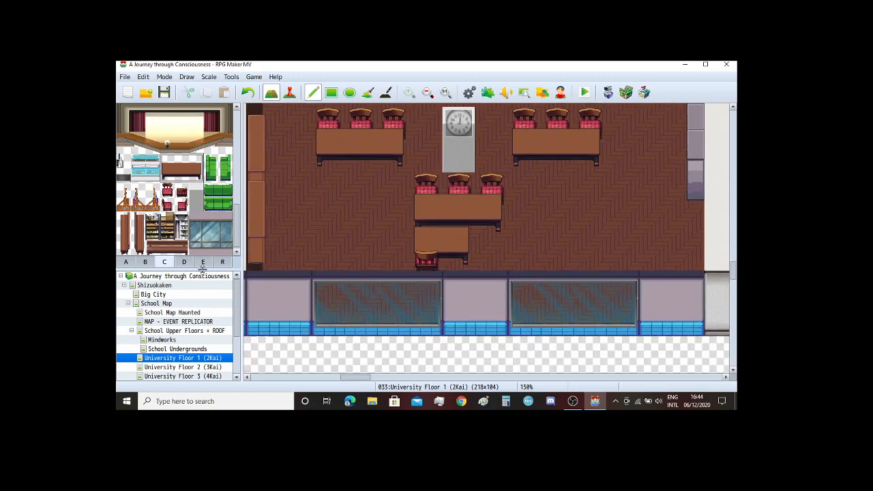
{"action": "left_click", "coordinate": [144, 262]}
{"action": "left_click", "coordinate": [225, 167]}
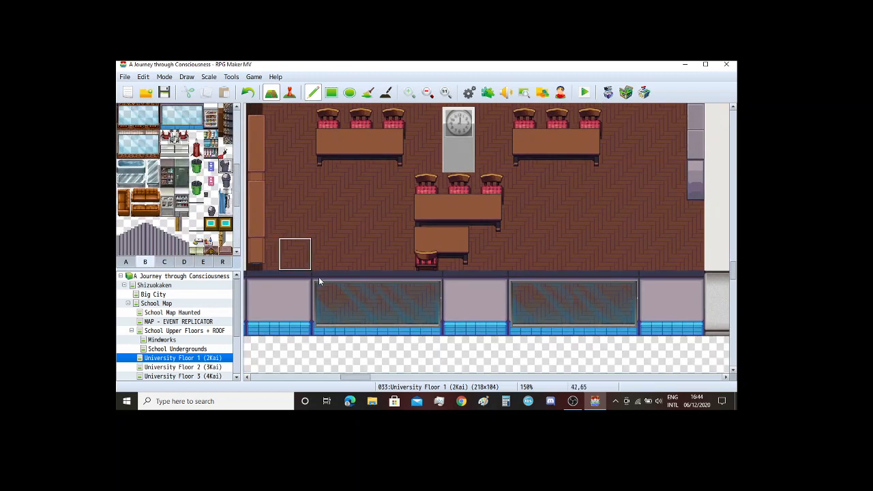
{"action": "left_click", "coordinate": [328, 319]}
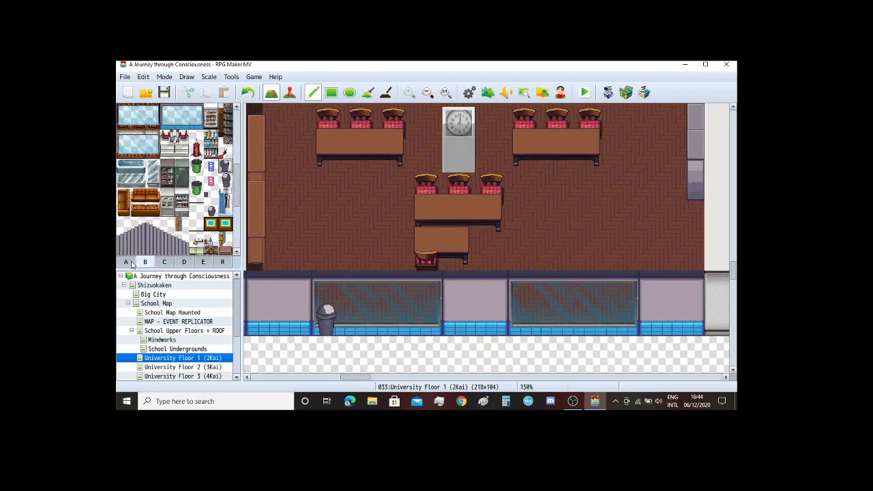
{"action": "left_click", "coordinate": [167, 121]}
{"action": "left_click", "coordinate": [327, 319]}
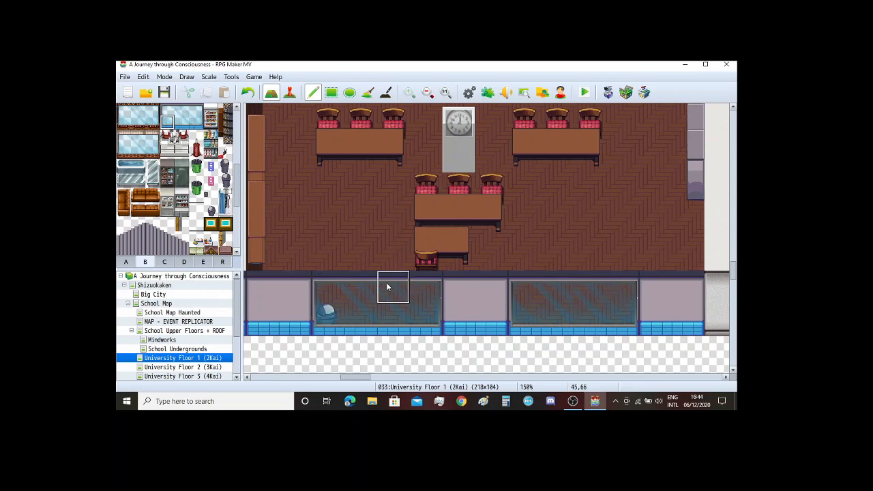
Step: Cover the trash bin by the third lower window of the orange-floored dining room with window glass
{"action": "scroll", "coordinate": [386, 286], "scroll_direction": "down", "scroll_amount": 1, "text": "ctrl"}
{"action": "left_click_drag", "start_coordinate": [355, 380], "coordinate": [283, 388]}
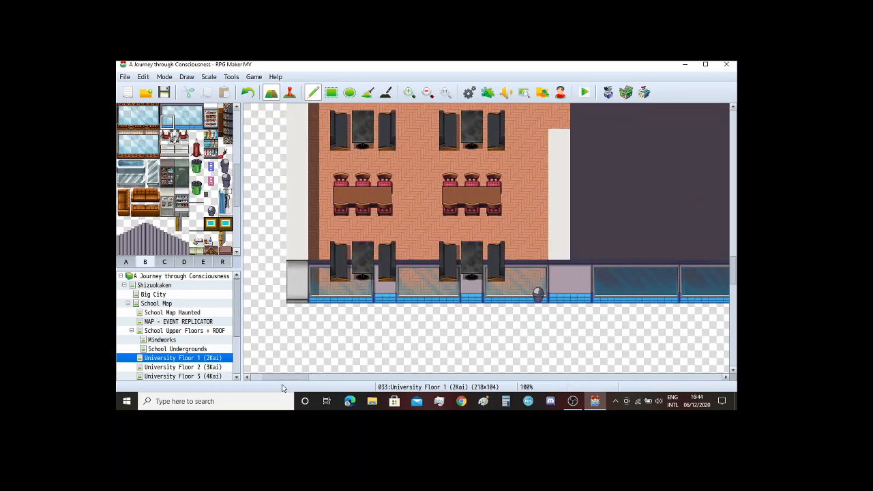
{"action": "left_click", "coordinate": [196, 121]}
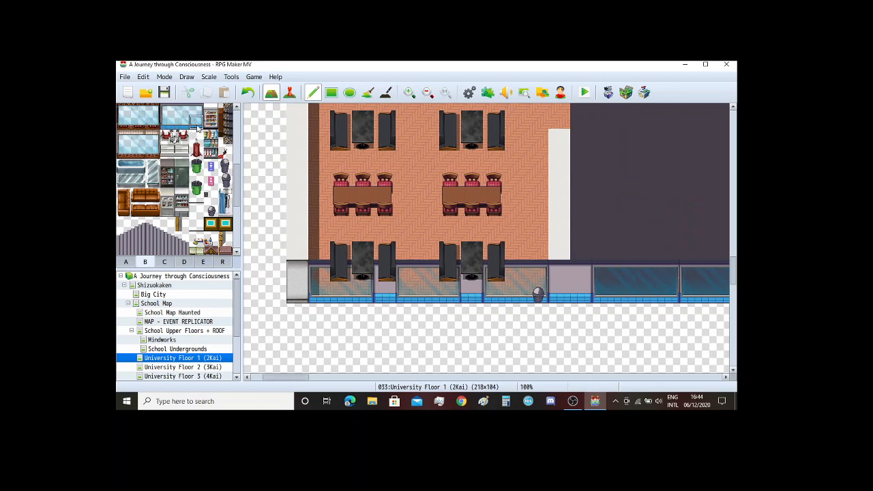
{"action": "left_click", "coordinate": [538, 294]}
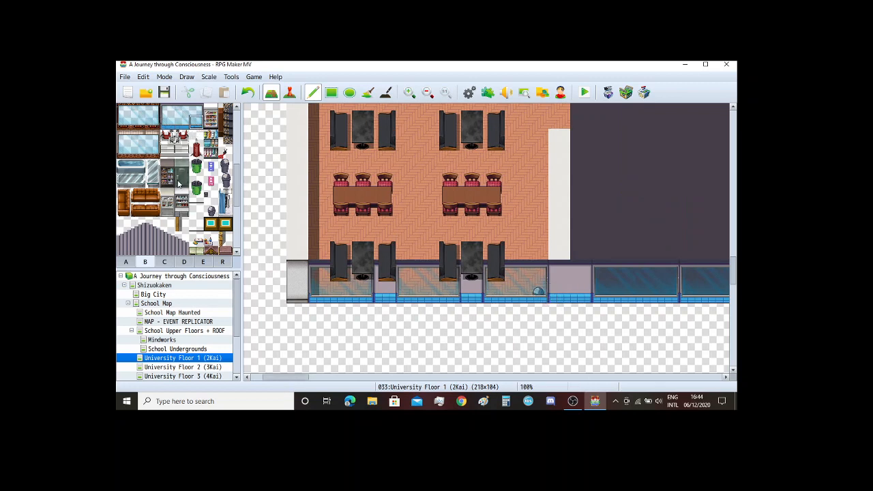
Step: Cover the black benches and tables overlapping the dining room's first two lower windows with window glass tiles
{"action": "left_click", "coordinate": [168, 110]}
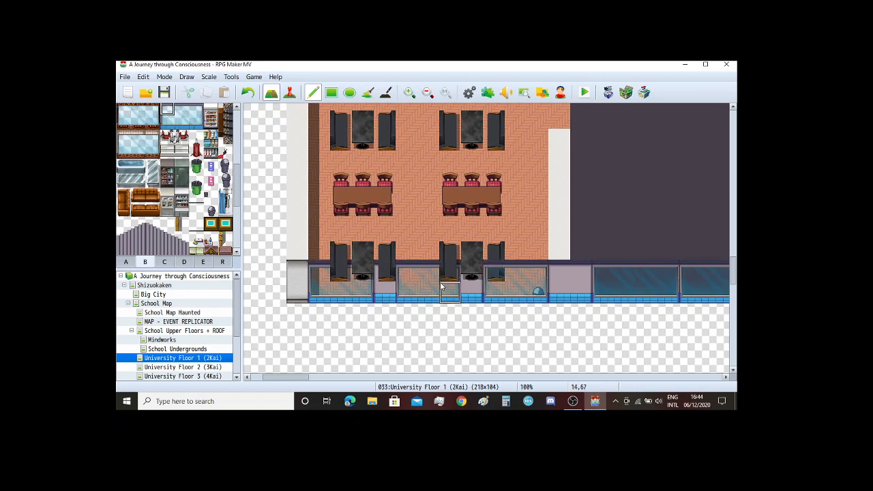
{"action": "left_click_drag", "start_coordinate": [181, 110], "coordinate": [198, 109]}
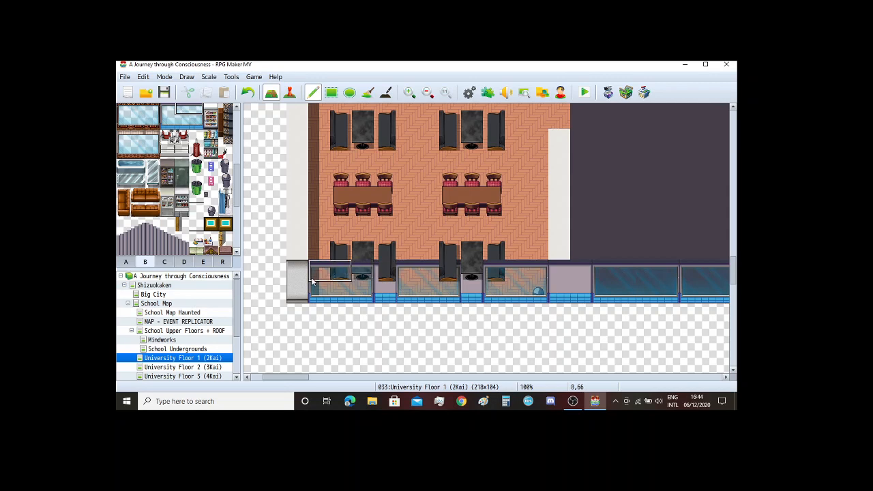
{"action": "left_click", "coordinate": [414, 283]}
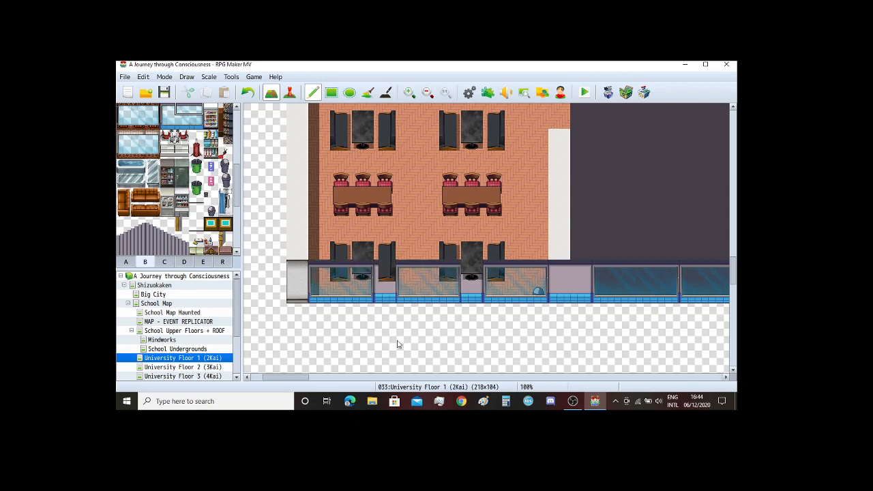
Step: Cover the black bench overlapping the pillar between the dining room's first two lower windows with the lilac wall tile
{"action": "scroll", "coordinate": [150, 150], "scroll_direction": "up", "scroll_amount": 5}
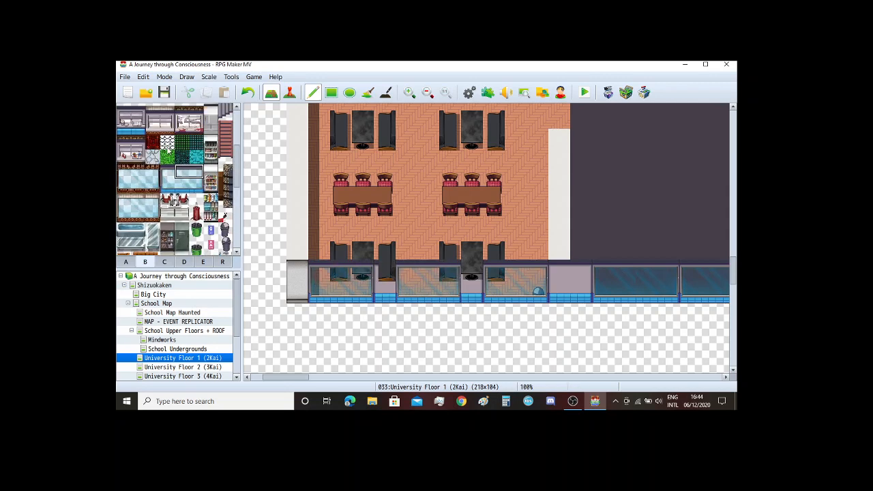
{"action": "left_click", "coordinate": [139, 139]}
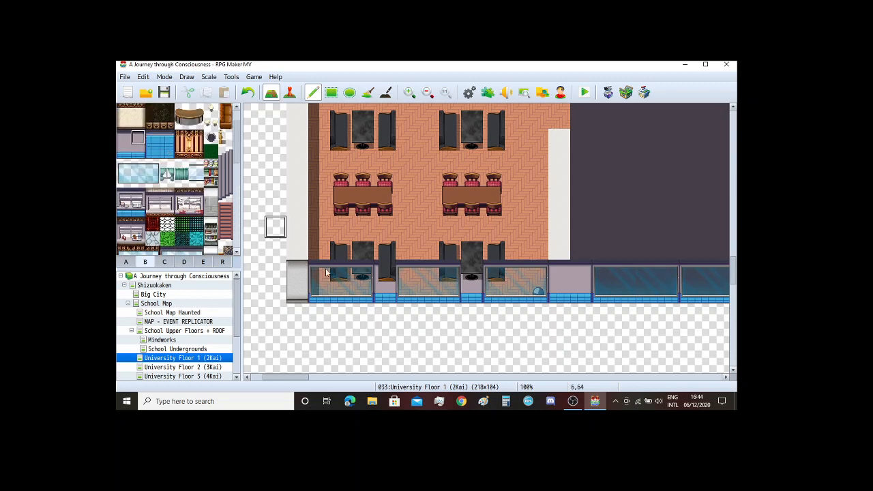
{"action": "left_click", "coordinate": [385, 282]}
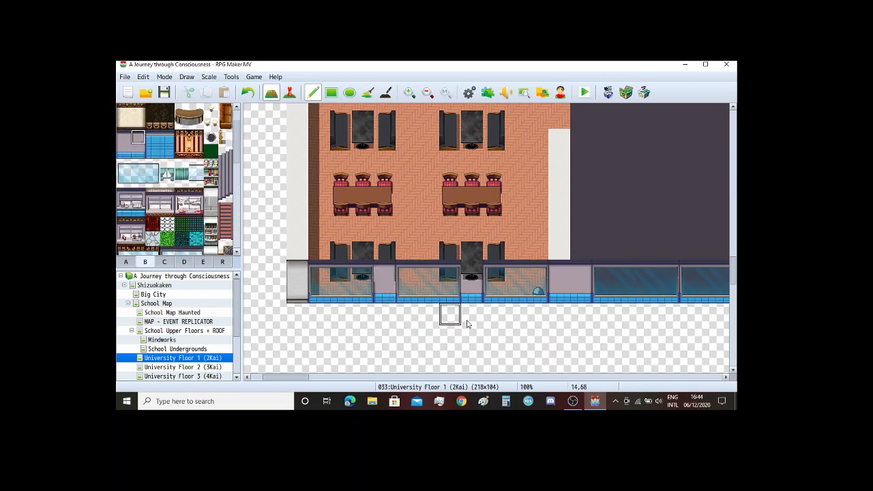
{"action": "left_click", "coordinate": [124, 138]}
{"action": "scroll", "coordinate": [429, 320], "scroll_direction": "down", "scroll_amount": 1}
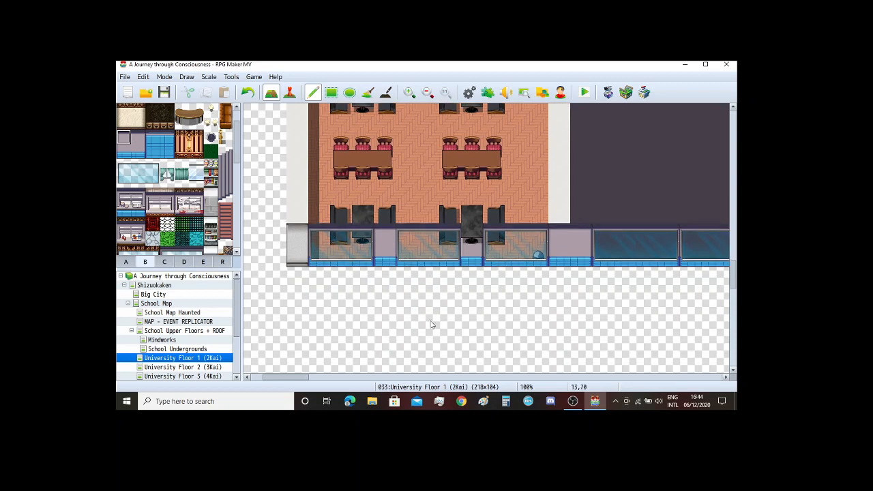
Step: Return to the classroom and place a tall potted plant at the east end of its second lower window
{"action": "left_click_drag", "start_coordinate": [288, 377], "coordinate": [364, 395]}
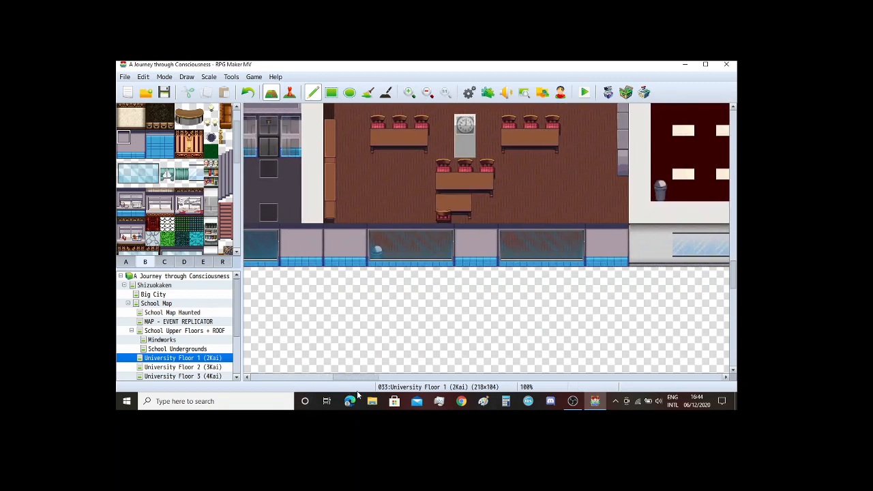
{"action": "scroll", "coordinate": [470, 280], "scroll_direction": "up", "scroll_amount": 3}
{"action": "key", "text": "F6"}
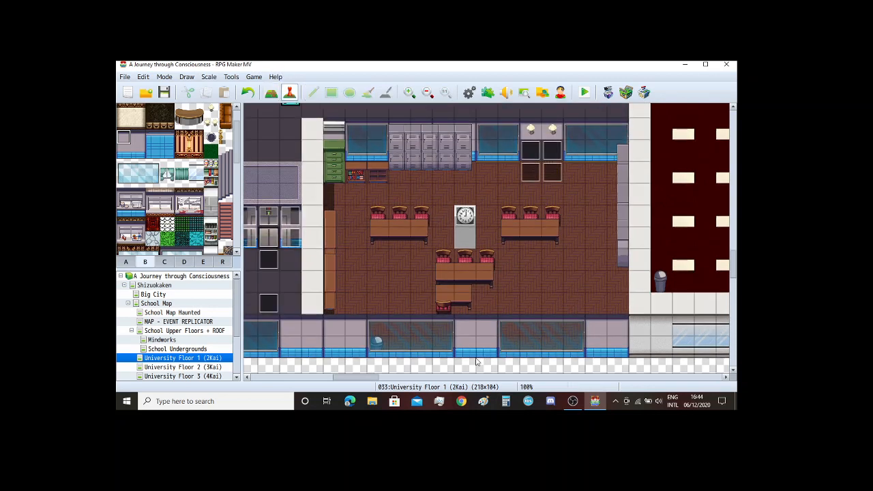
{"action": "scroll", "coordinate": [549, 284], "scroll_direction": "down", "scroll_amount": 1}
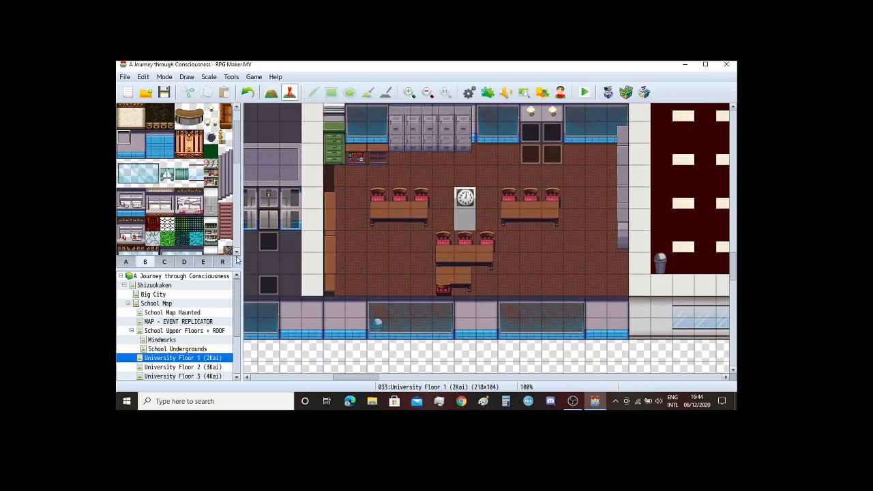
{"action": "left_click", "coordinate": [203, 262]}
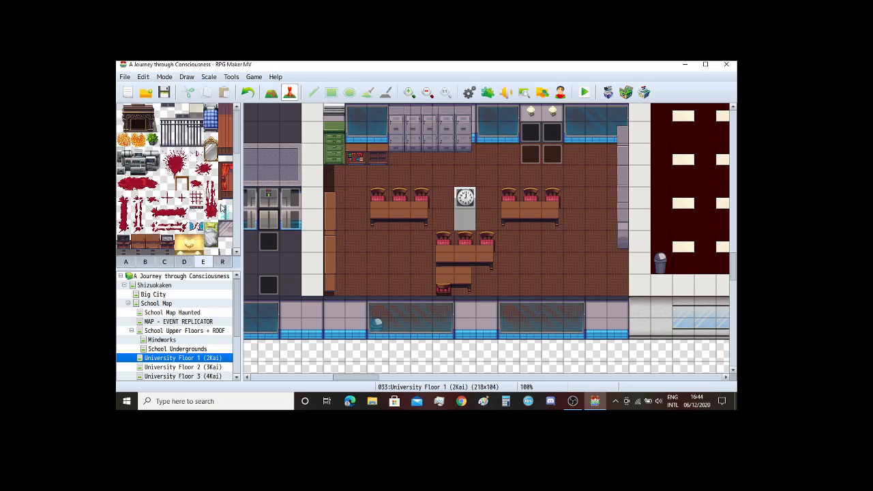
{"action": "left_click", "coordinate": [184, 263]}
{"action": "left_click_drag", "start_coordinate": [214, 193], "coordinate": [217, 176]}
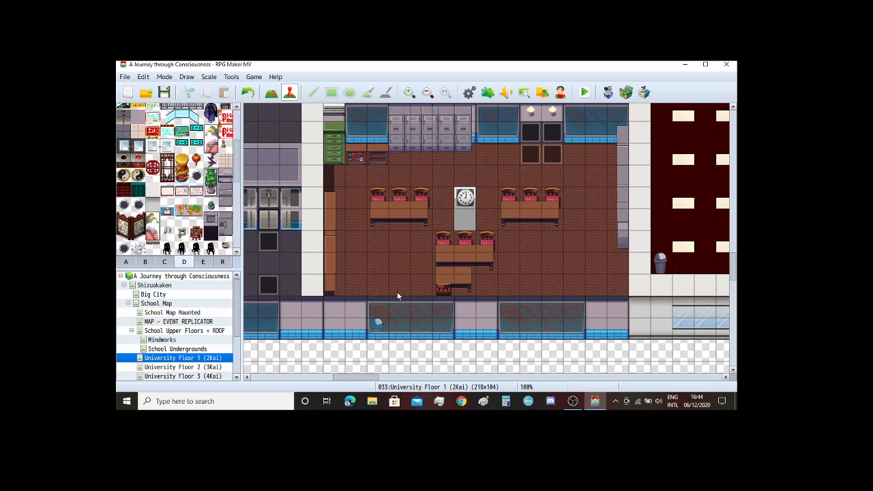
{"action": "left_click", "coordinate": [270, 92]}
{"action": "left_click", "coordinate": [573, 315]}
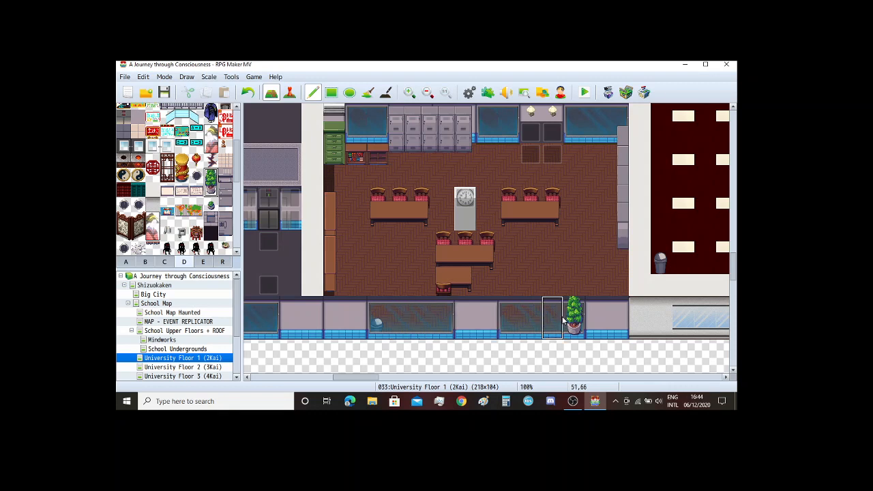
Step: Place another tall potted plant against the classroom's upper wall, just east of the doorway with the two lamps
{"action": "scroll", "coordinate": [418, 245], "scroll_direction": "up", "scroll_amount": 1}
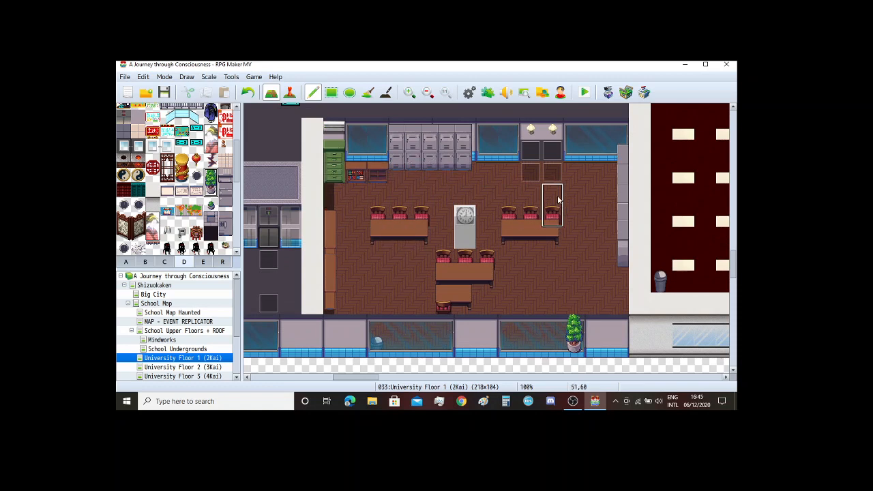
{"action": "left_click", "coordinate": [574, 154]}
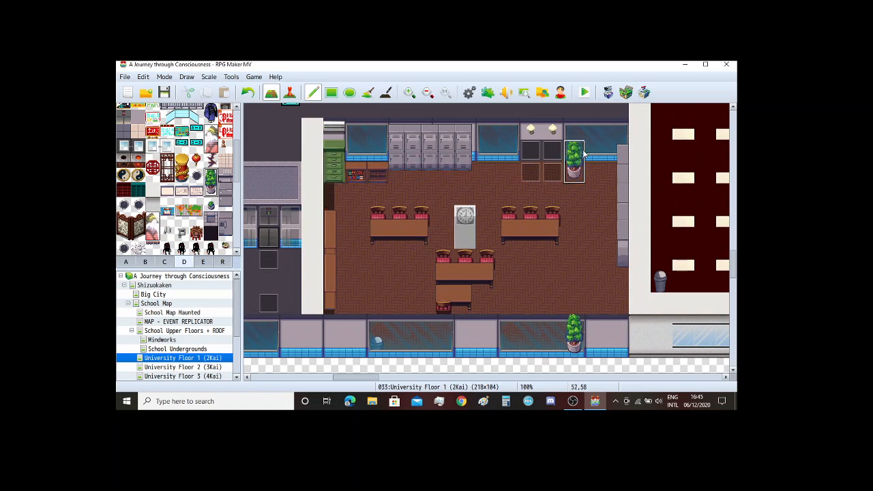
{"action": "left_click", "coordinate": [269, 240]}
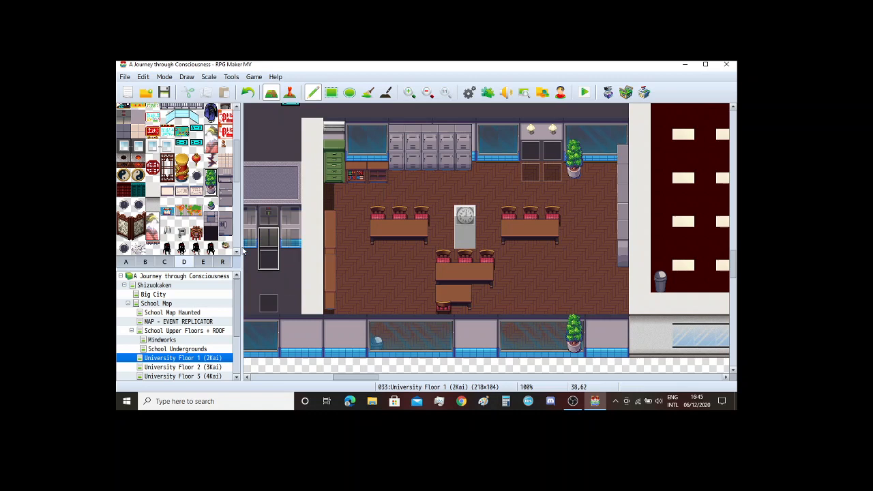
Step: Cover the potted plant at the classroom's lower window with window glass and switch to event editing
{"action": "left_click", "coordinate": [146, 262]}
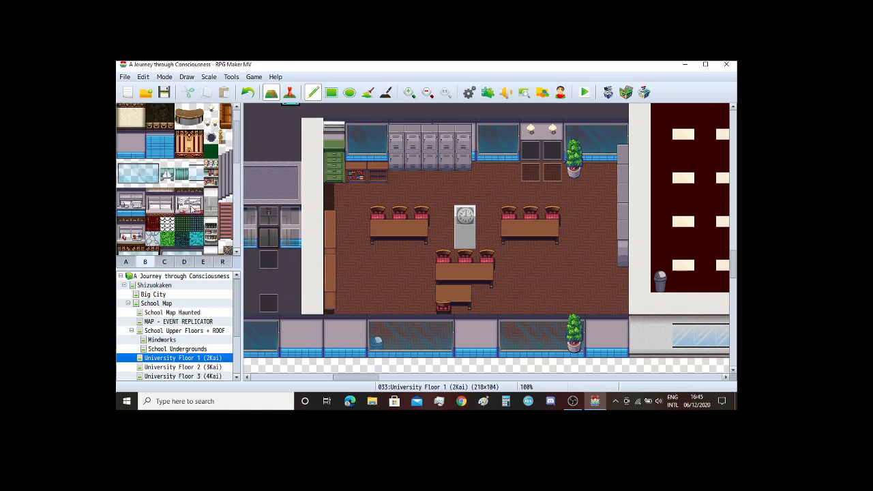
{"action": "scroll", "coordinate": [193, 208], "scroll_direction": "down", "scroll_amount": 3}
{"action": "left_click", "coordinate": [195, 196]}
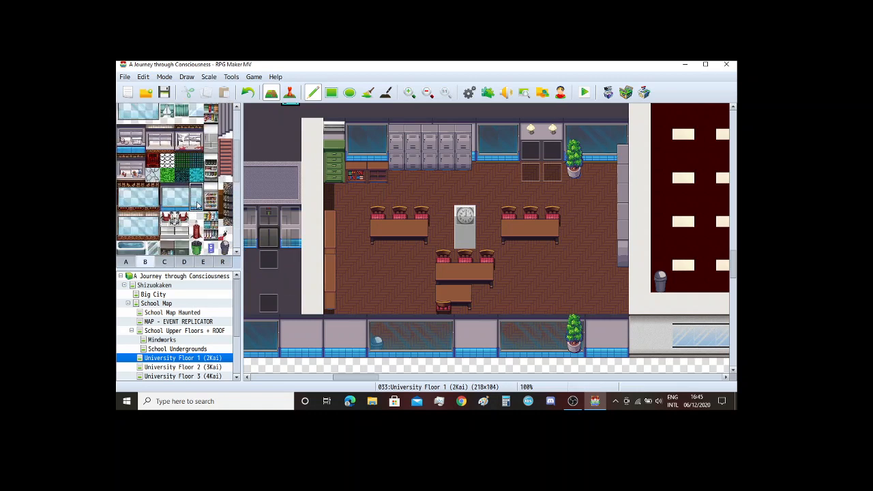
{"action": "left_click", "coordinate": [556, 319]}
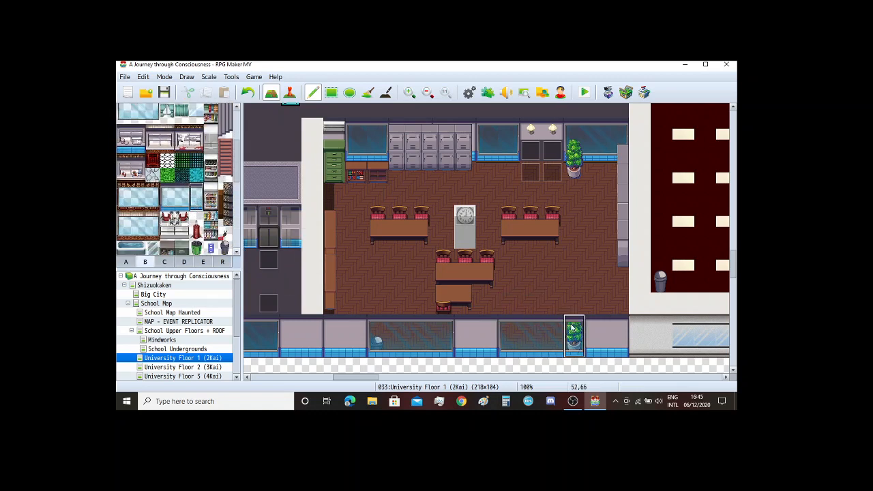
{"action": "left_click", "coordinate": [287, 94]}
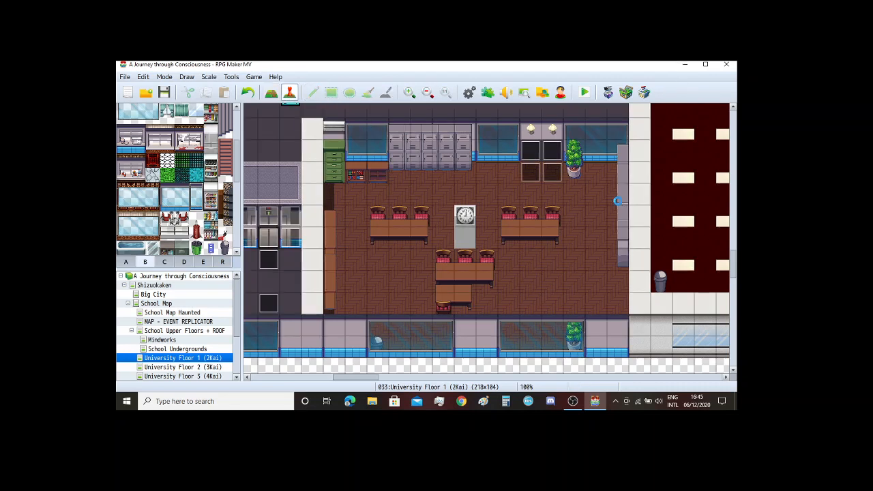